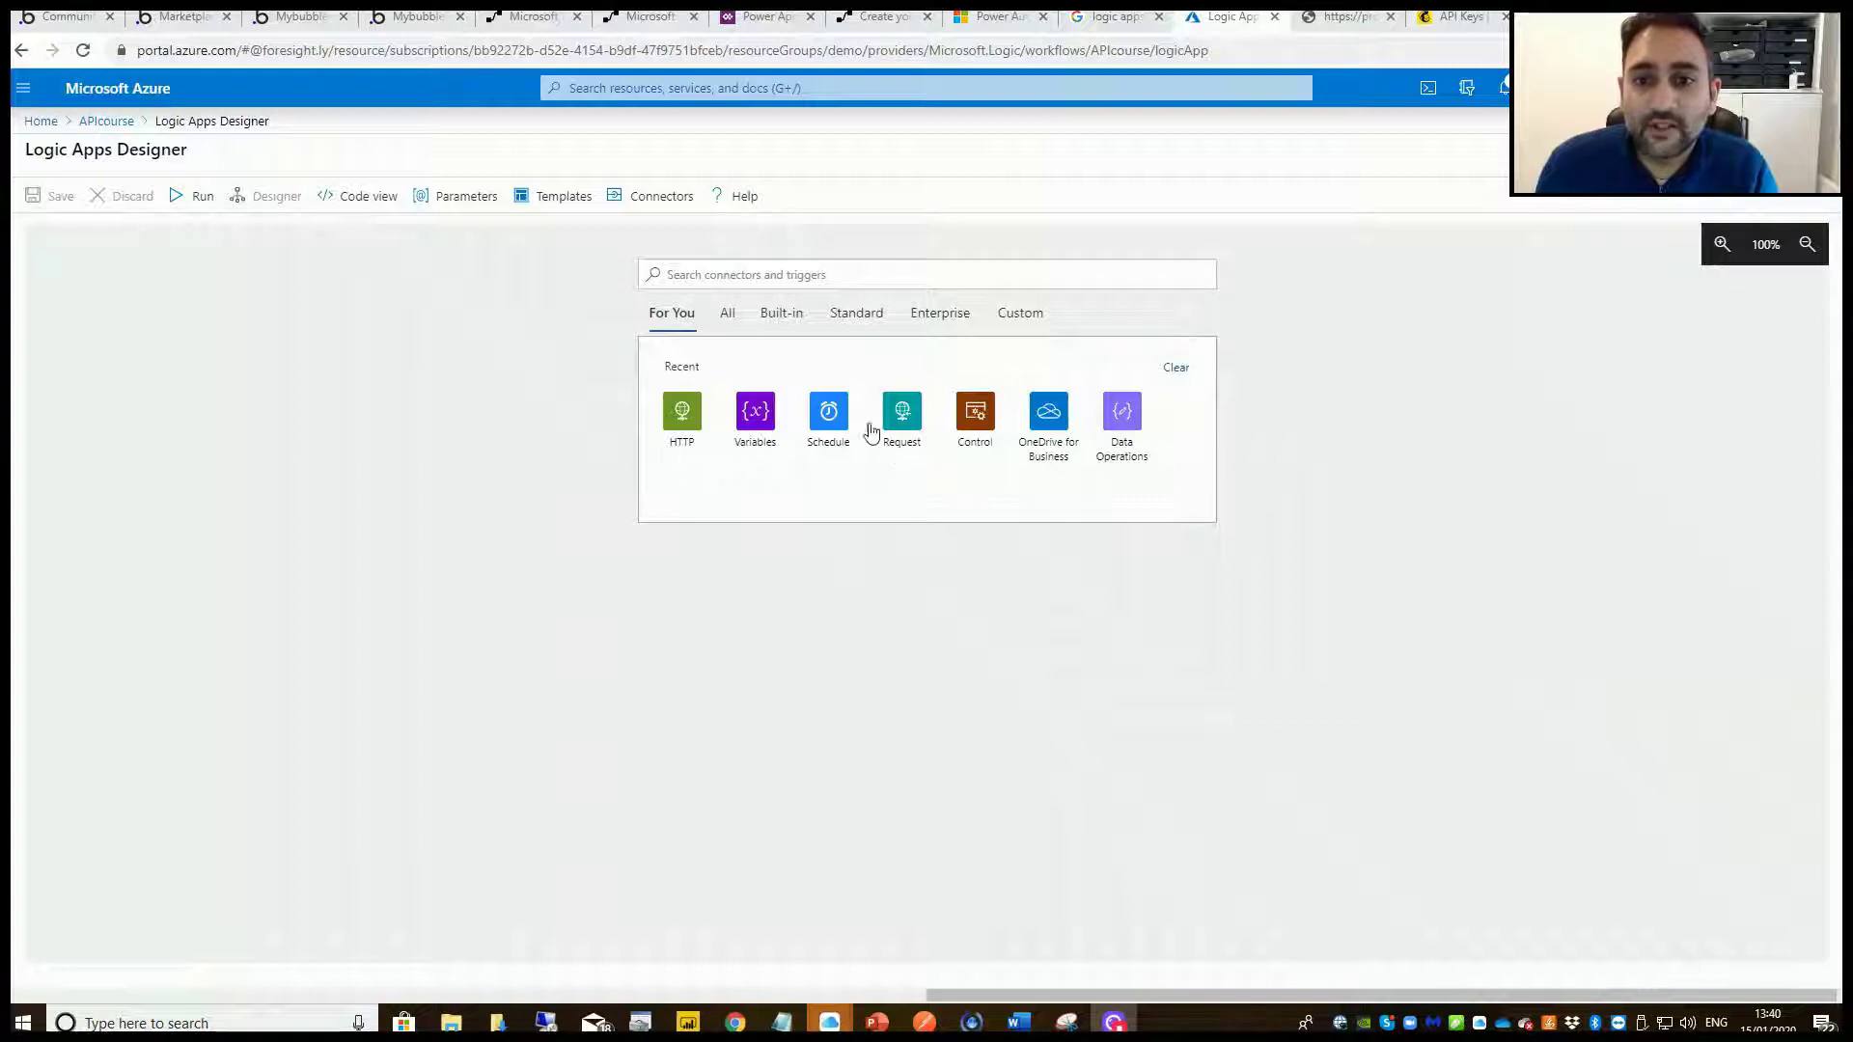
Add a Schedule Recurrence trigger to the logic app with an interval of 1 and a frequency of Day.
click(843, 431)
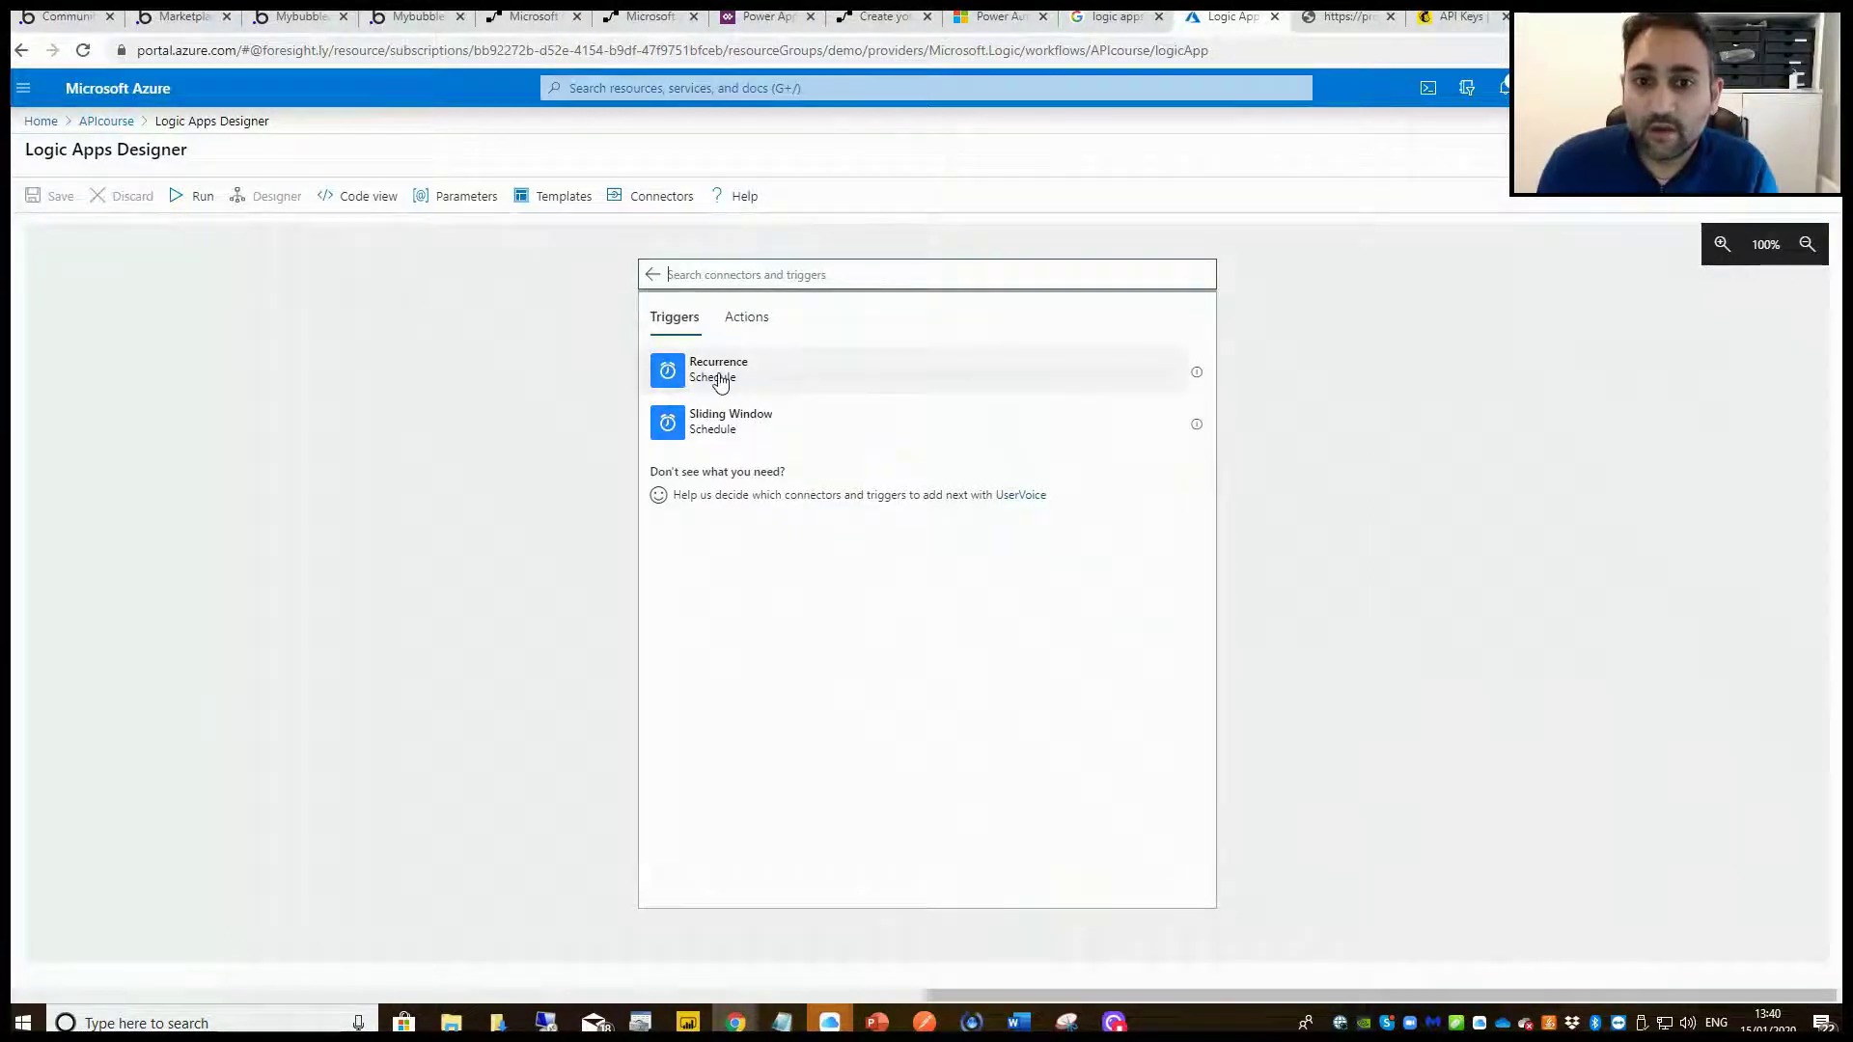
click(676, 378)
key(BackSpace)
text(1)
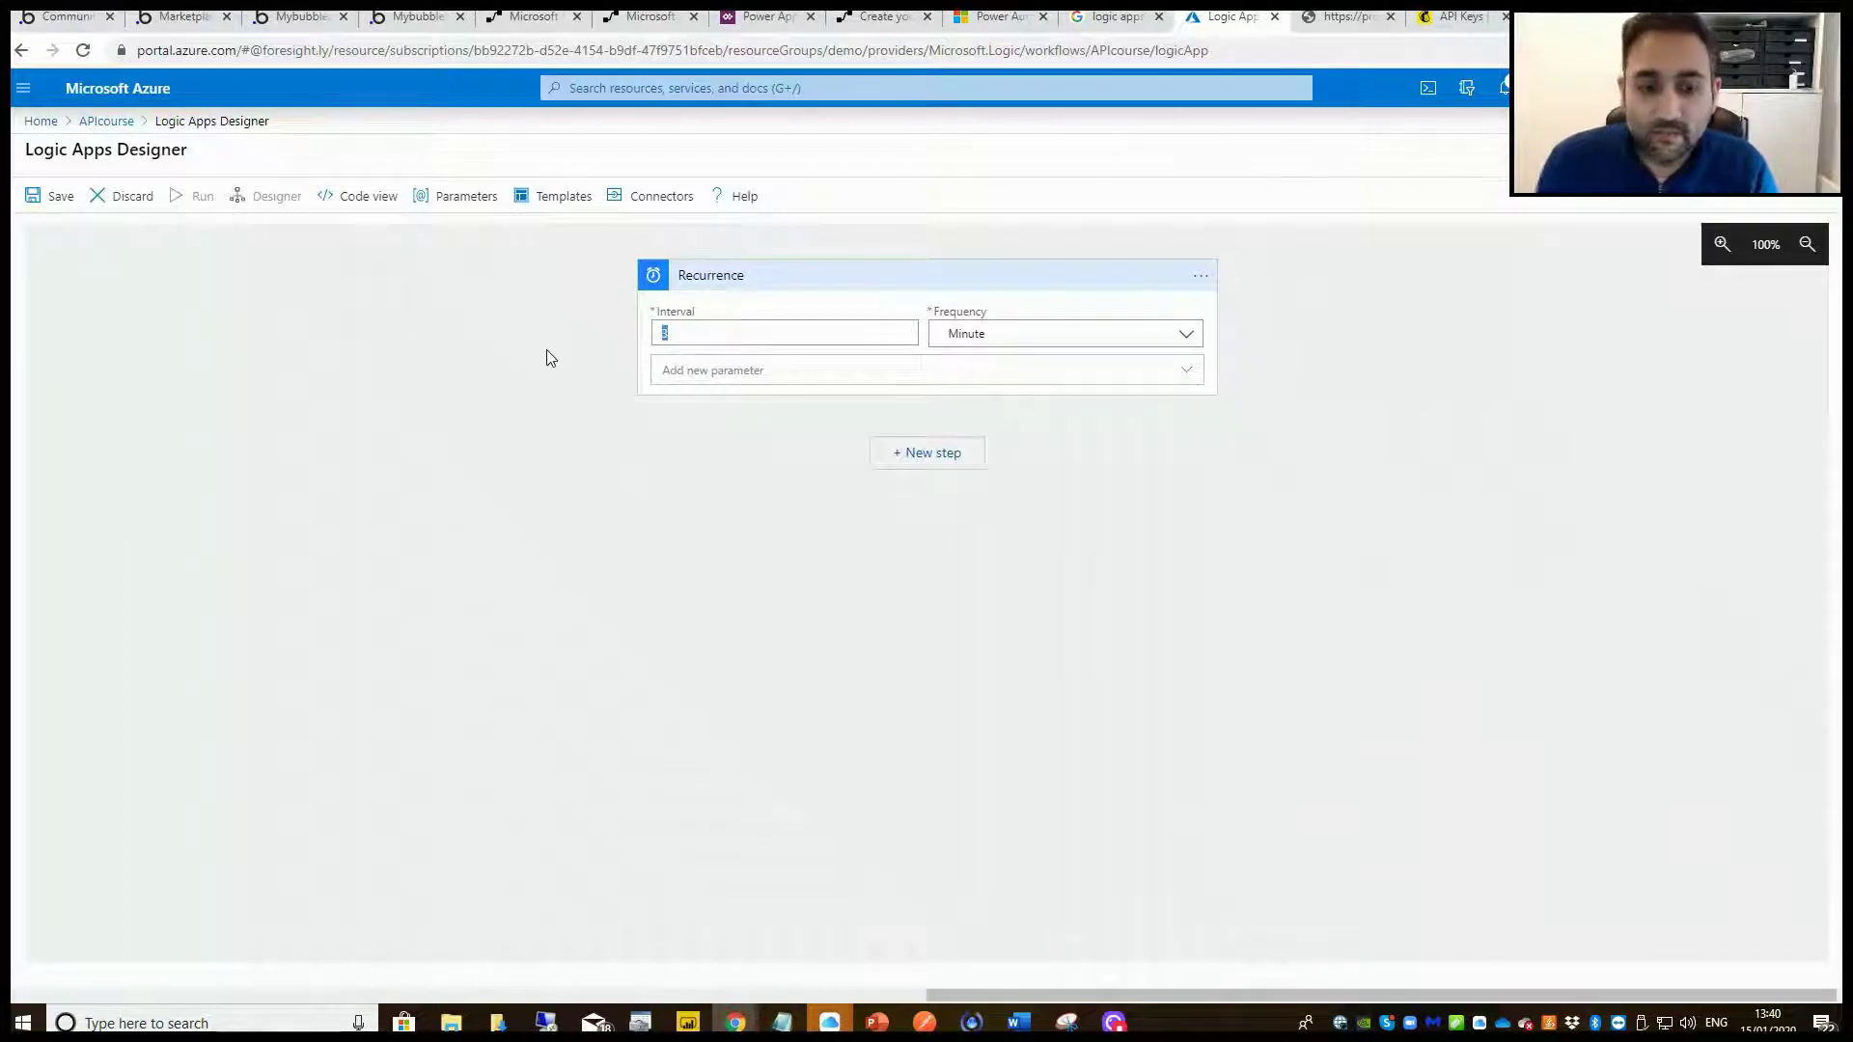
click(1073, 332)
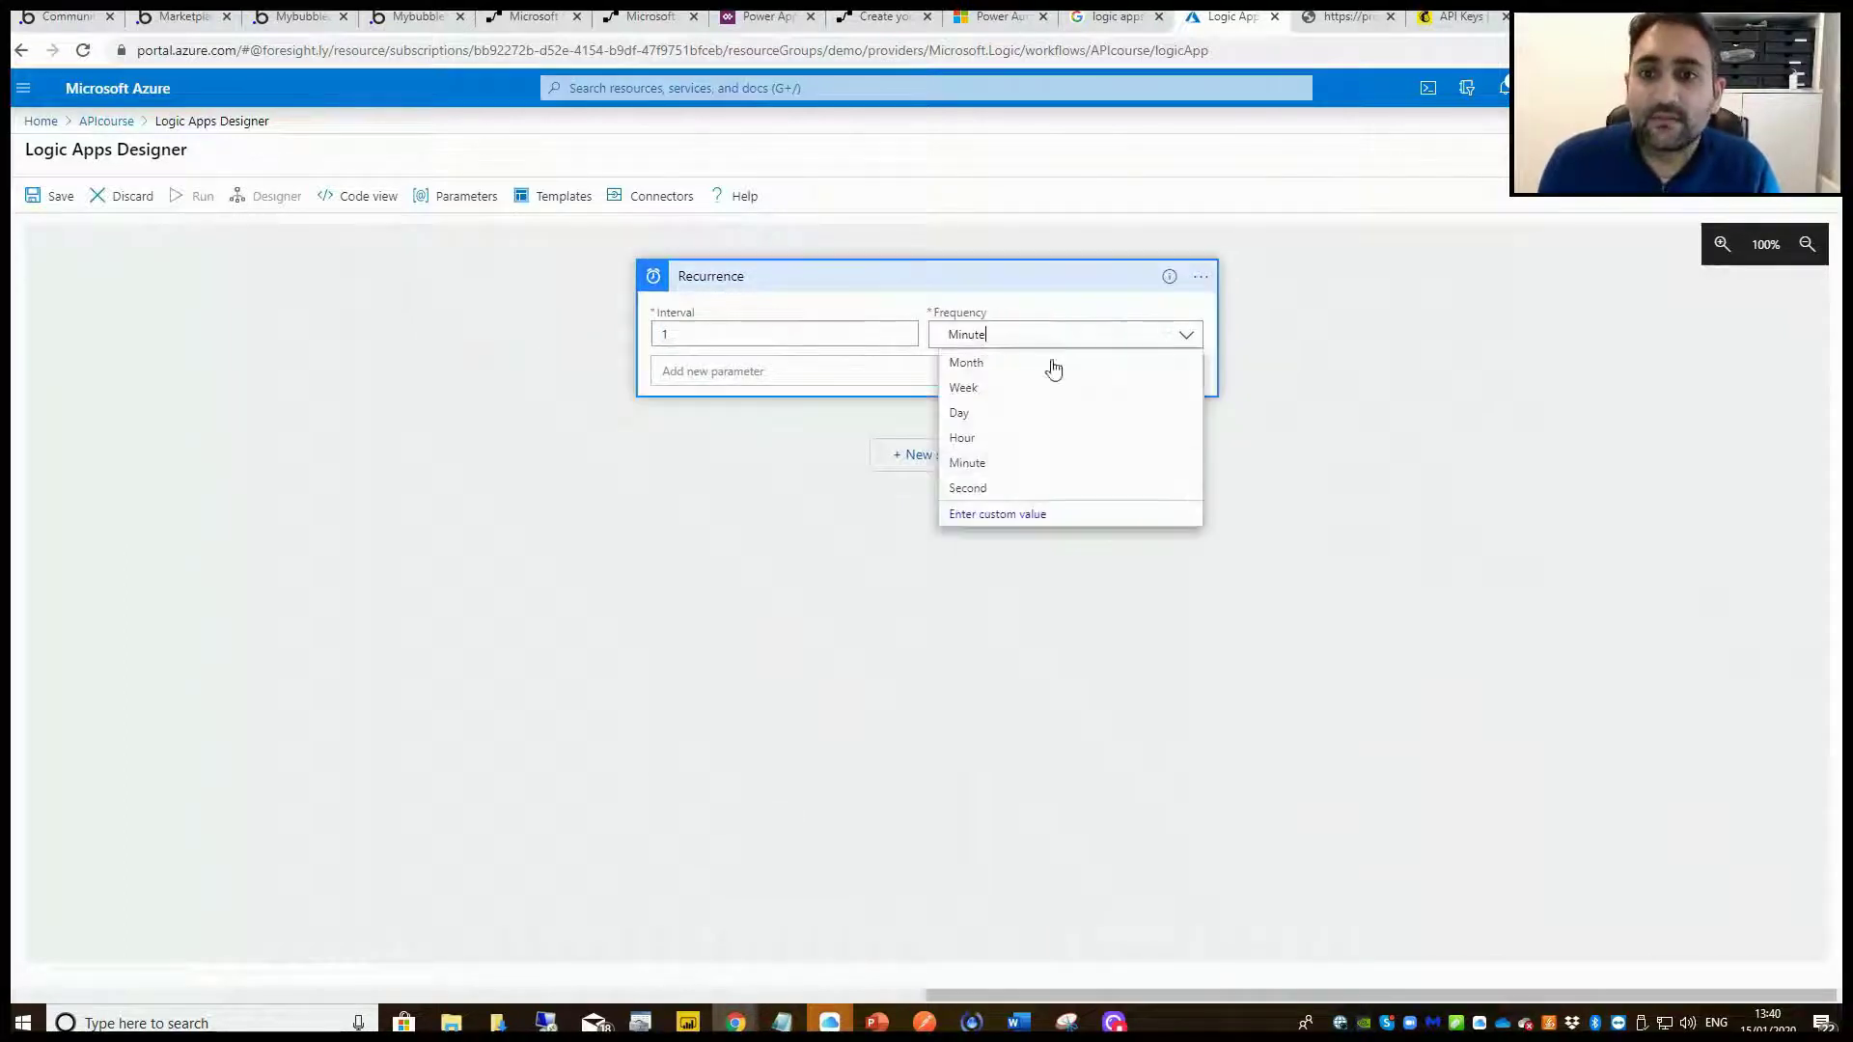
click(980, 415)
Add the At these hours and At these minutes parameters to the Recurrence trigger, setting them to 1 and 00.
click(815, 376)
click(756, 524)
click(725, 555)
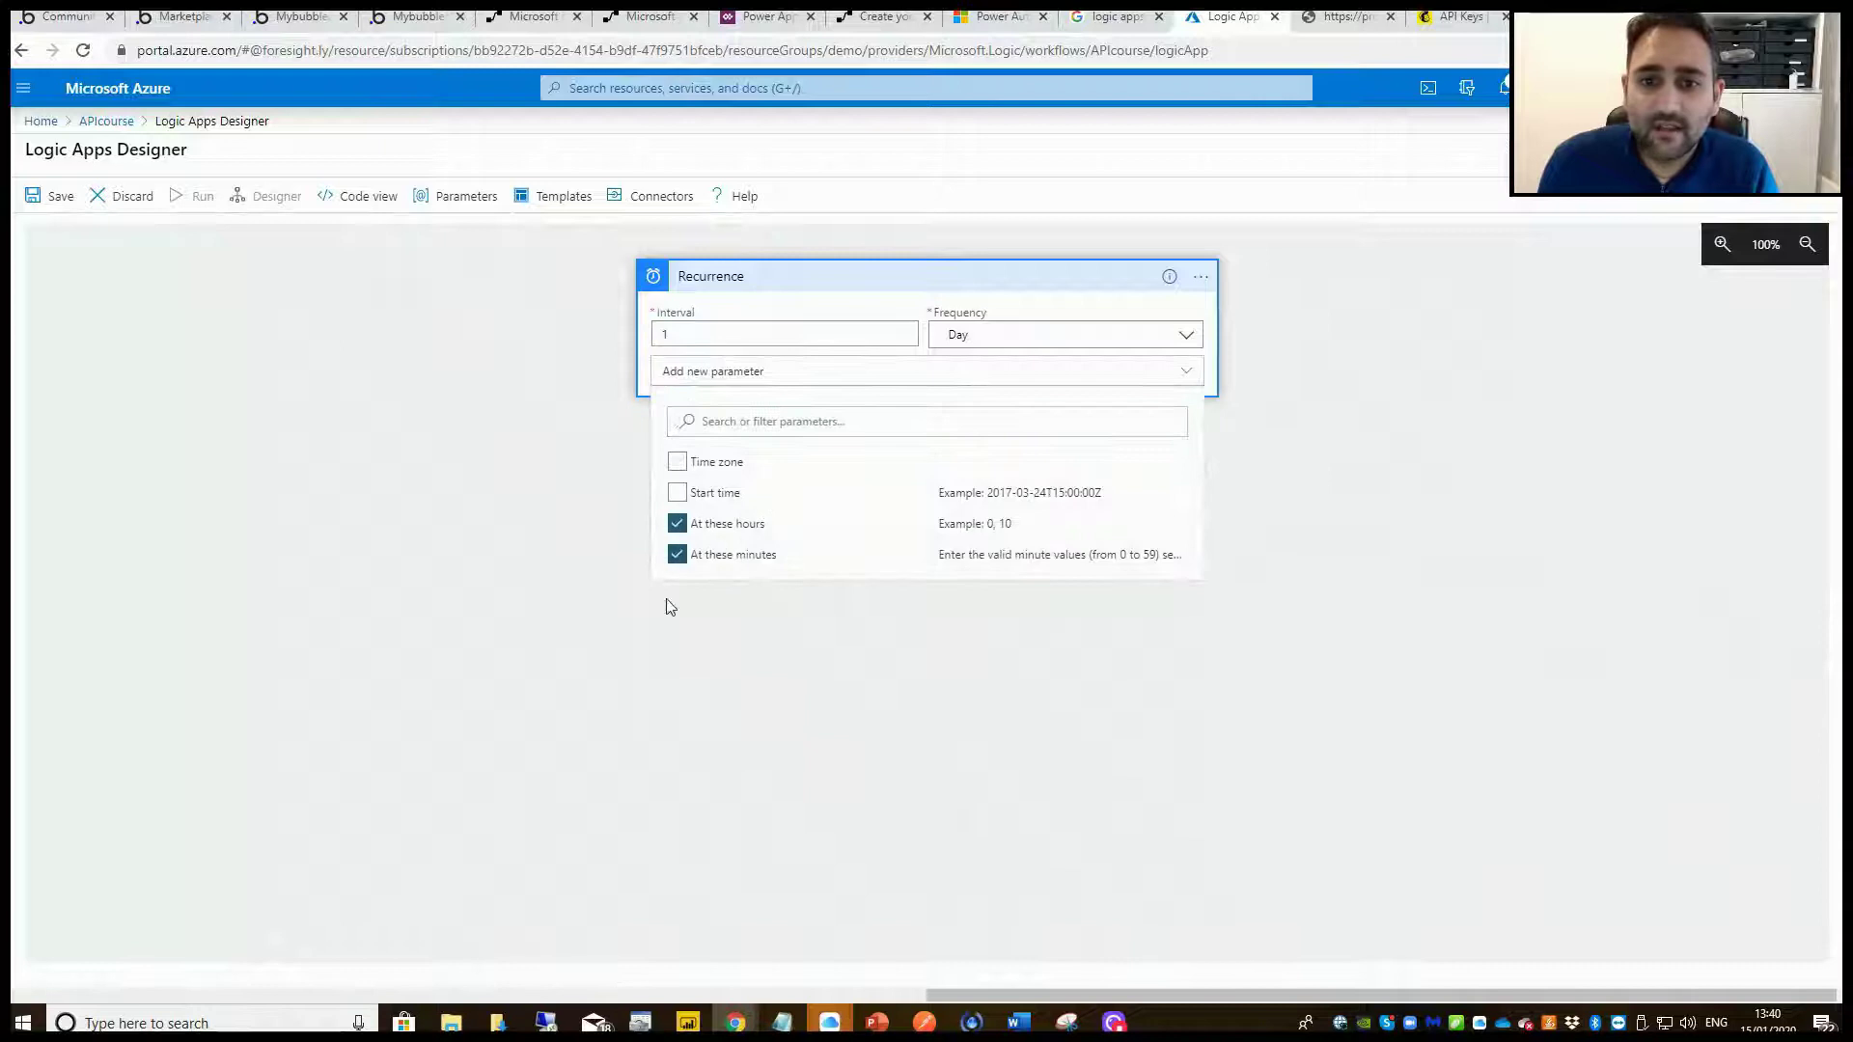
click(633, 664)
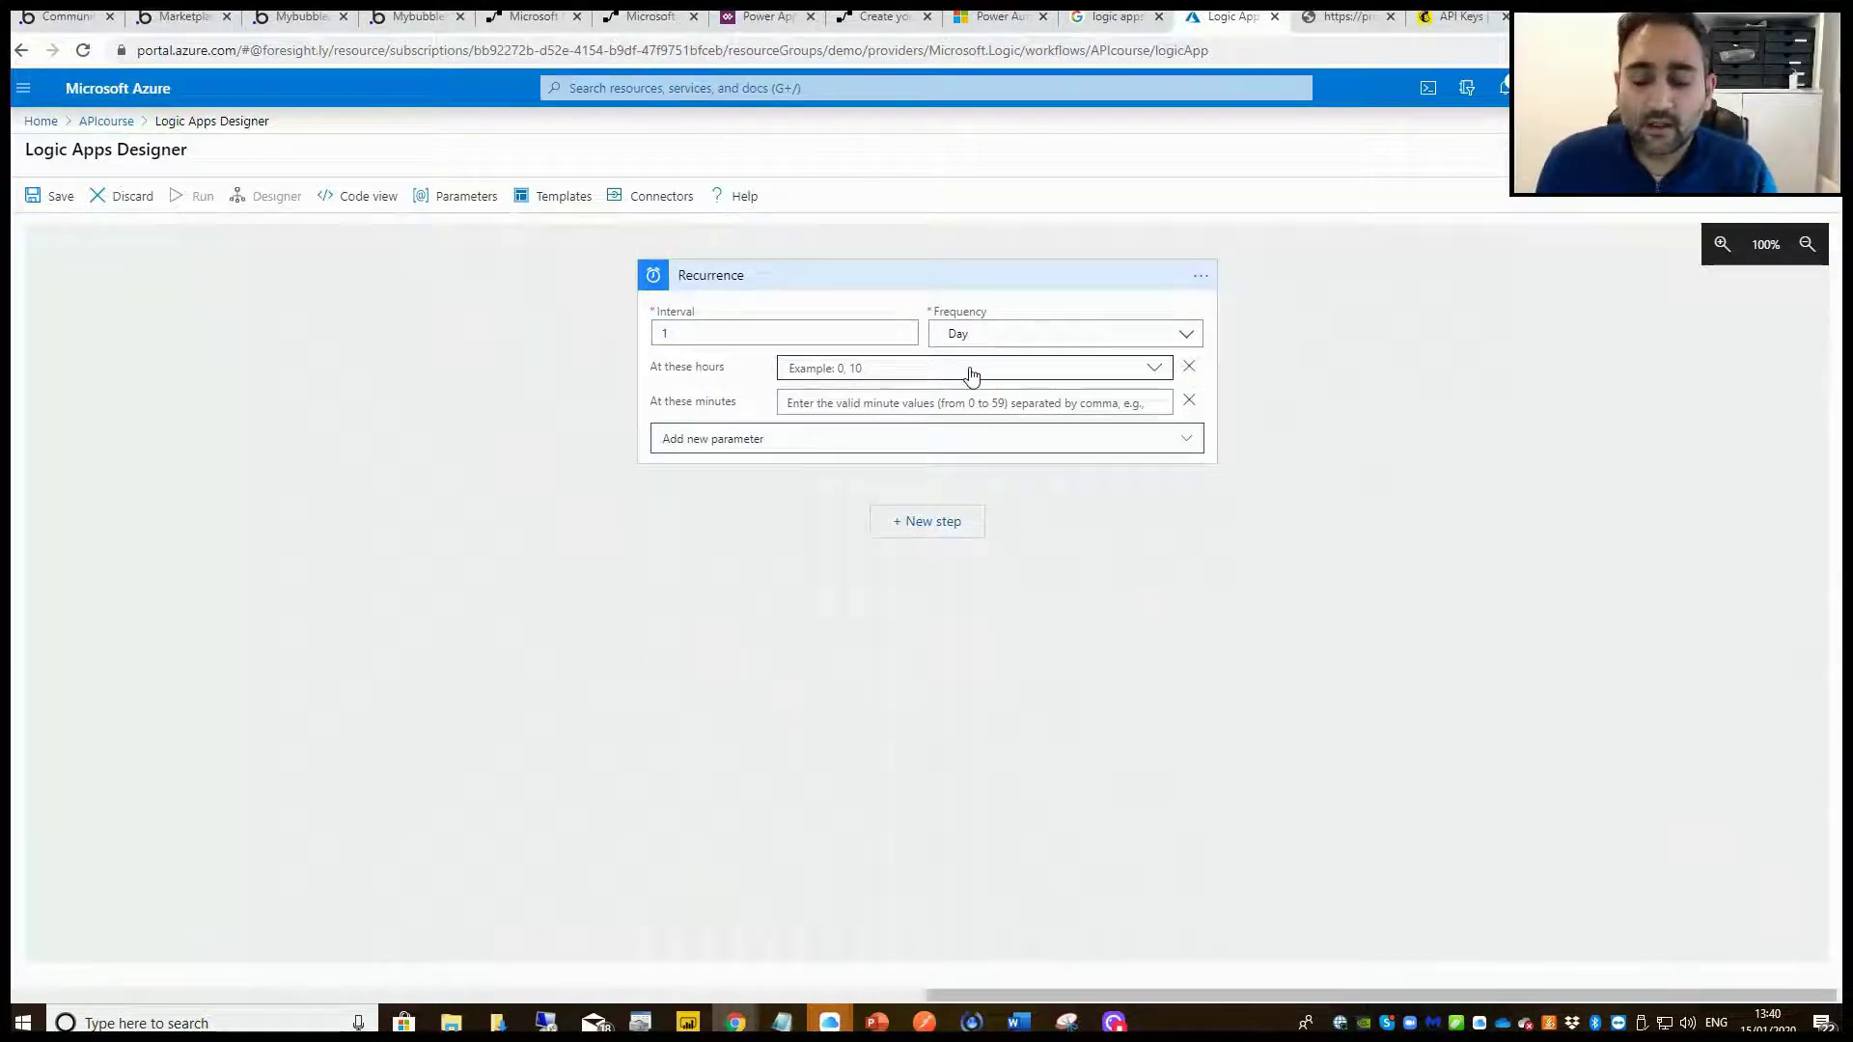
click(970, 376)
click(803, 462)
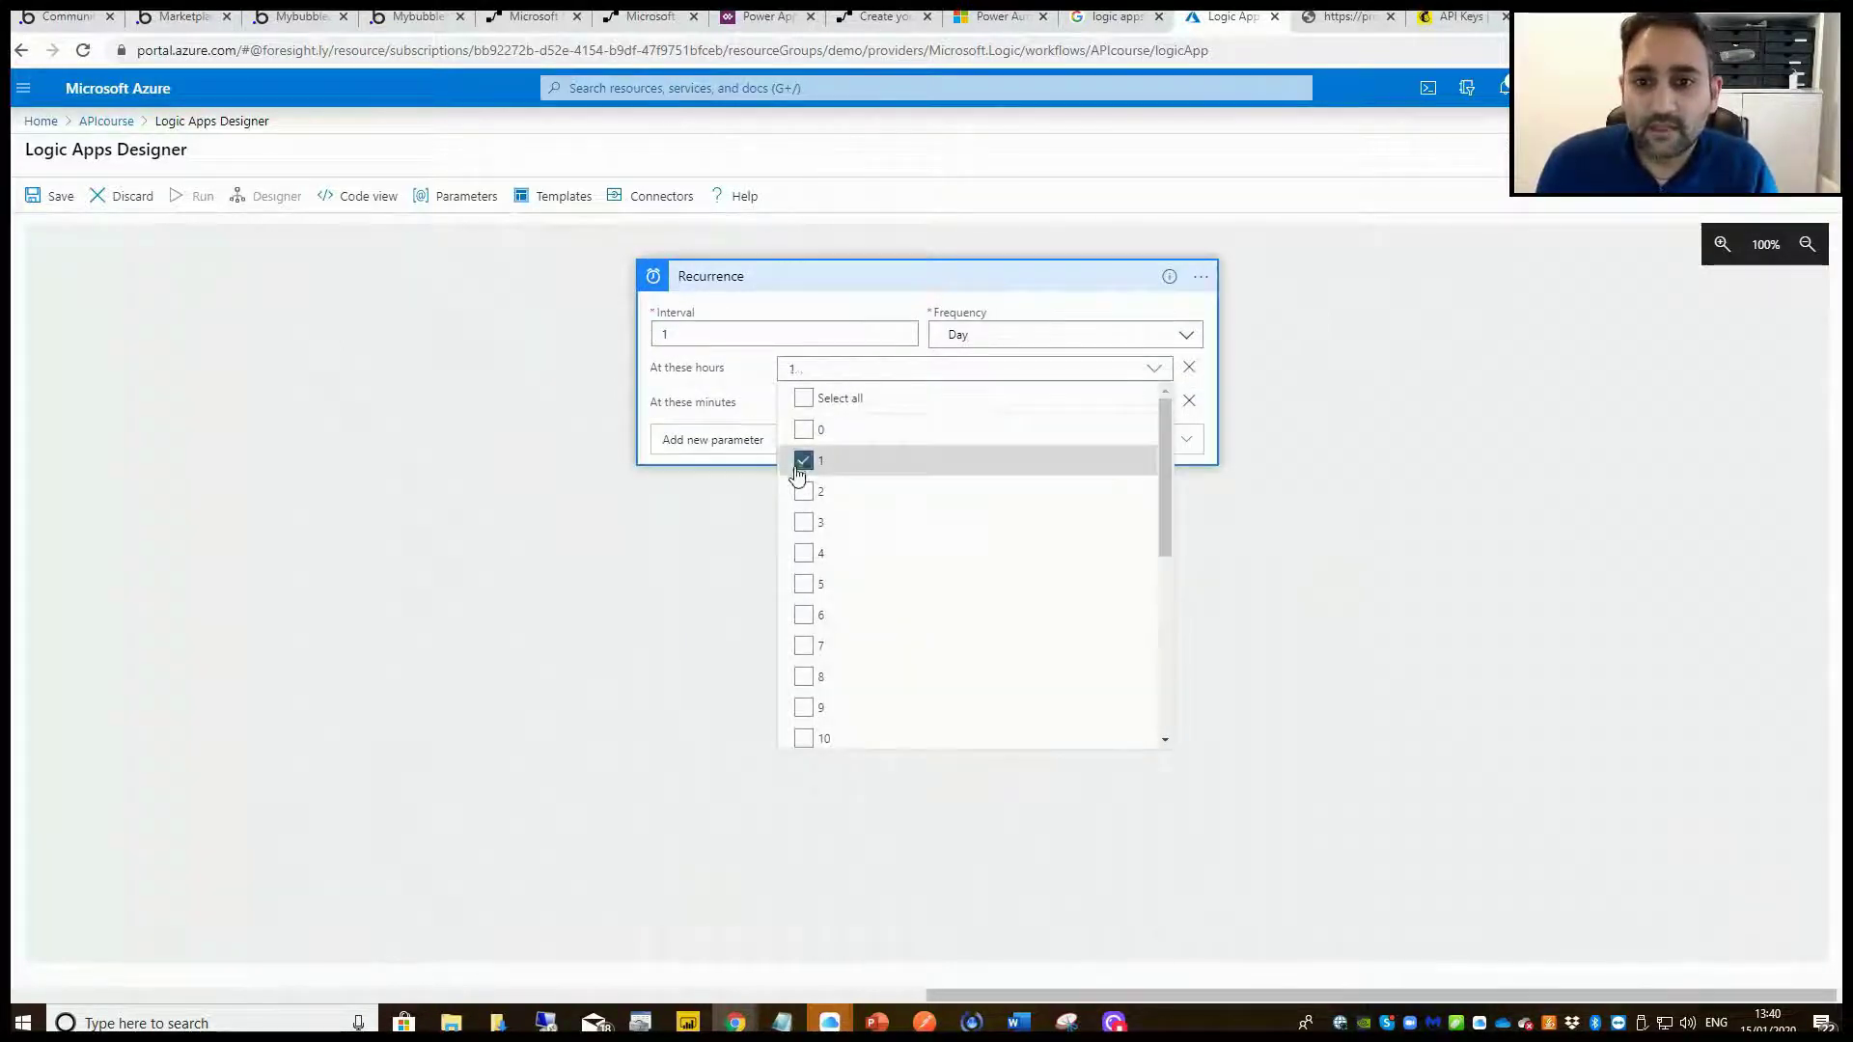
click(705, 567)
click(832, 403)
text(00)
click(555, 692)
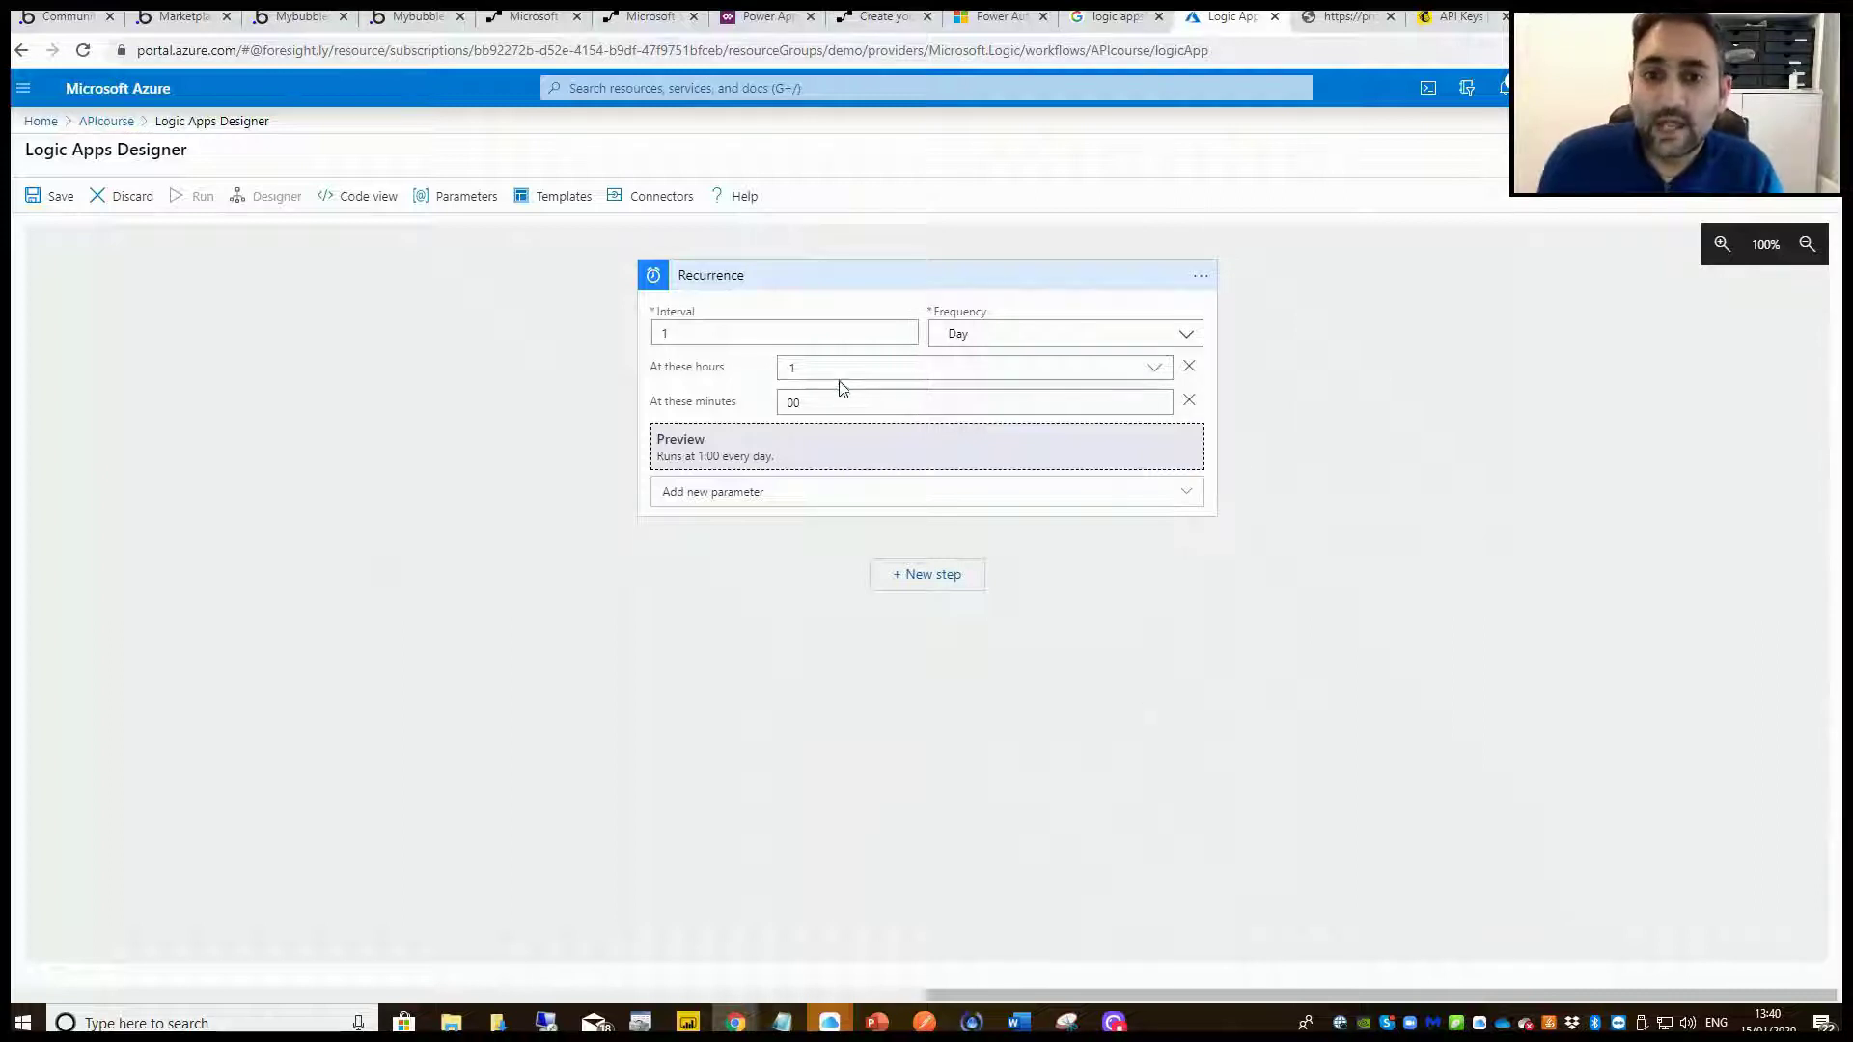
Add an Initialize variable action after the Recurrence trigger, named APIKEY and of type String.
click(929, 579)
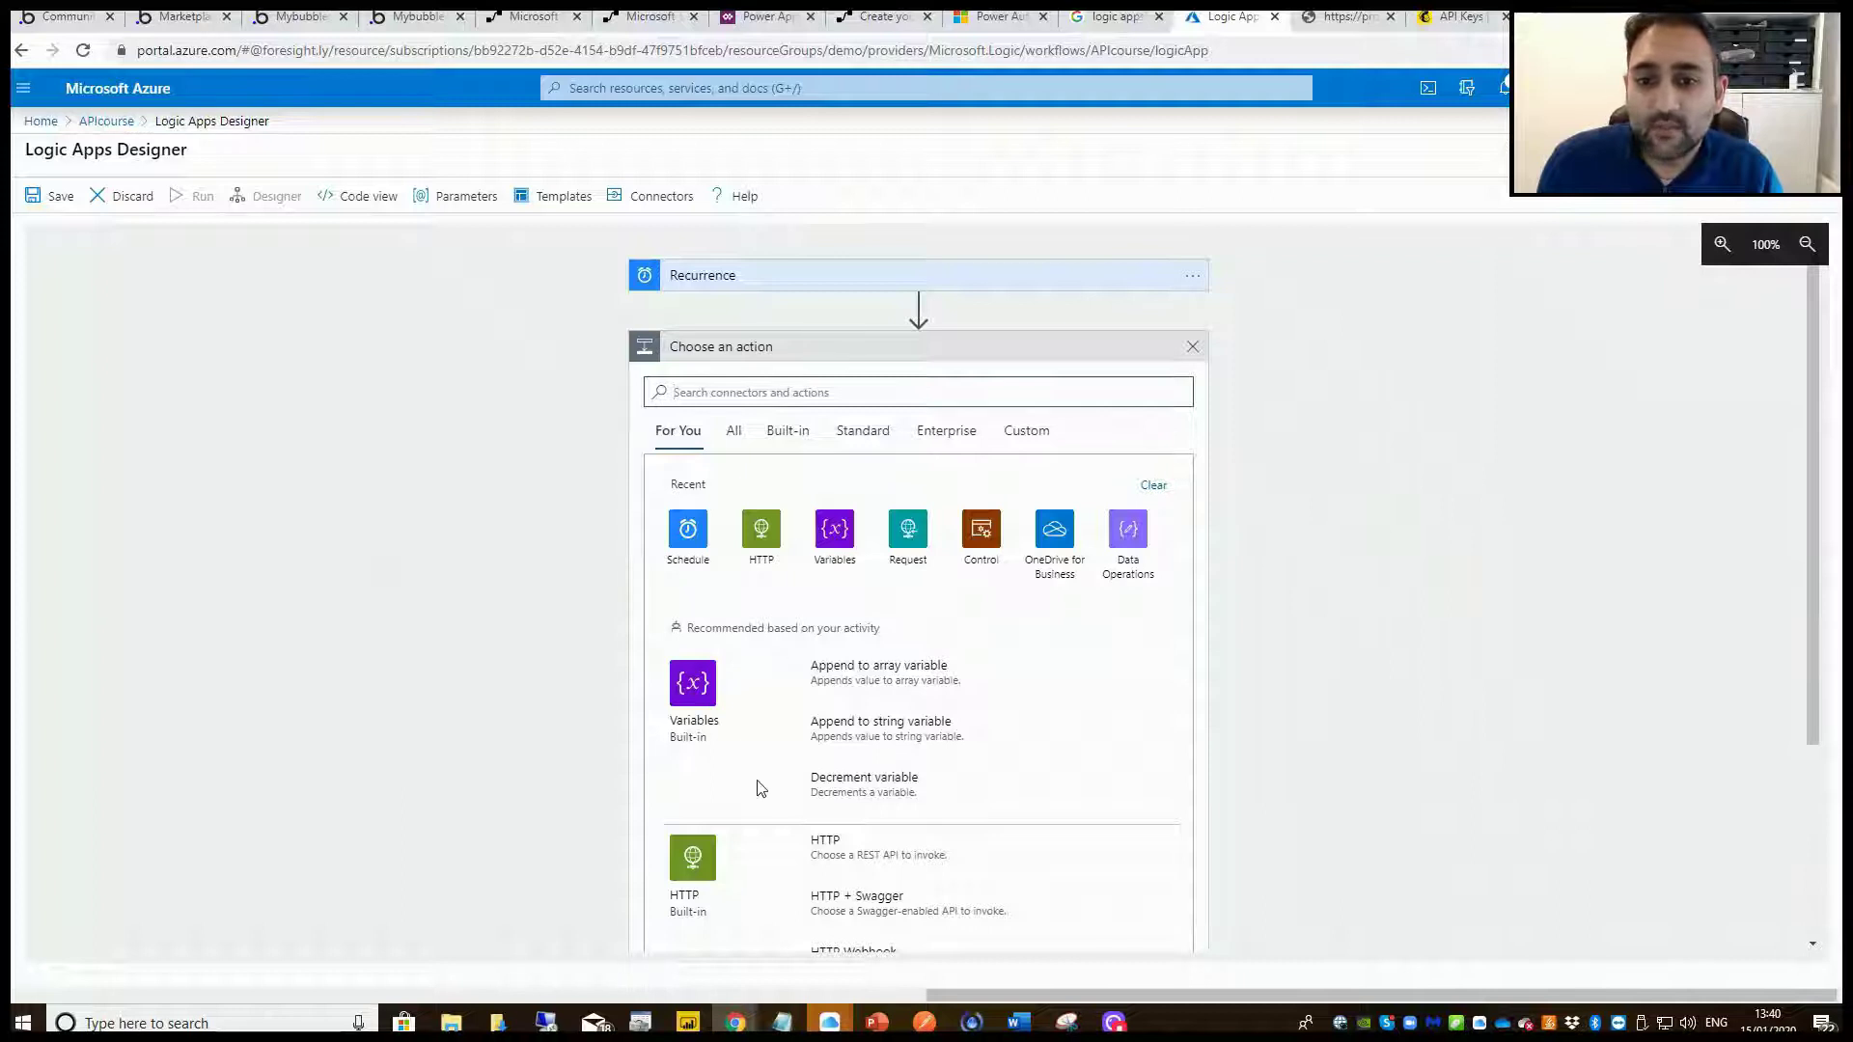
click(832, 543)
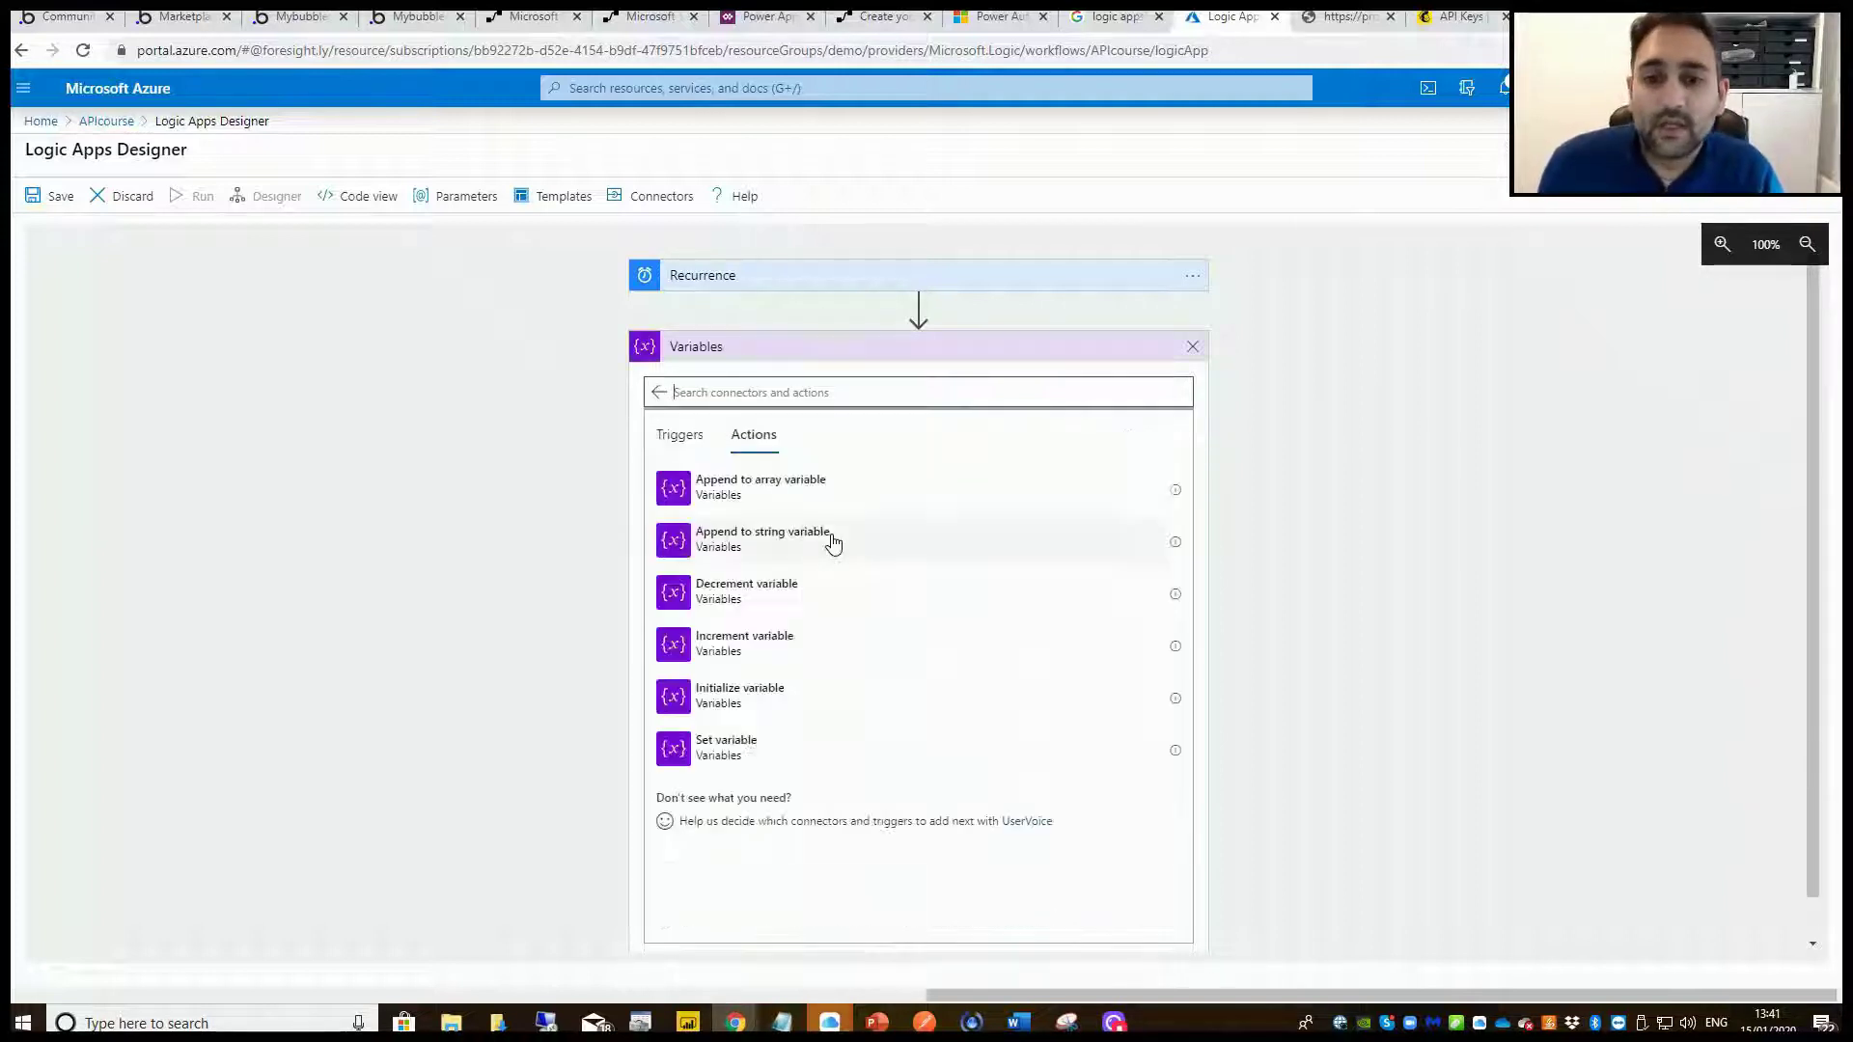
click(729, 697)
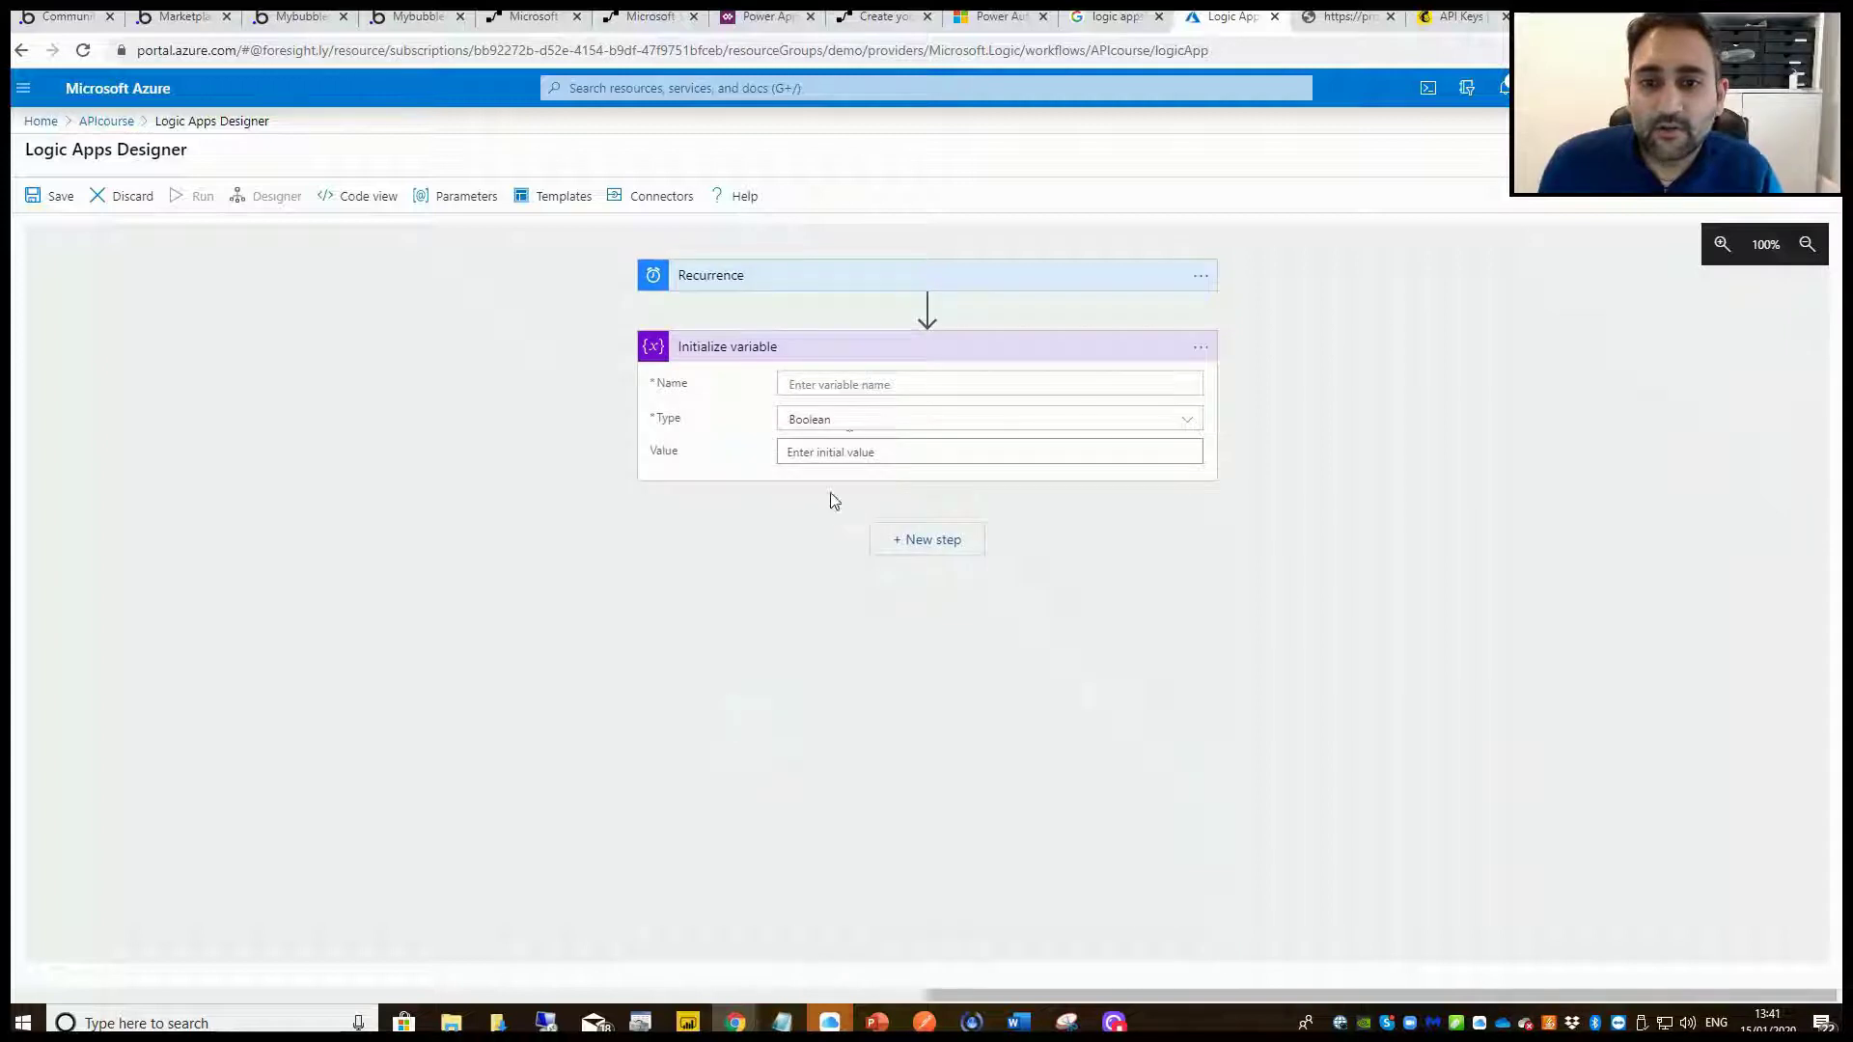
text(A)
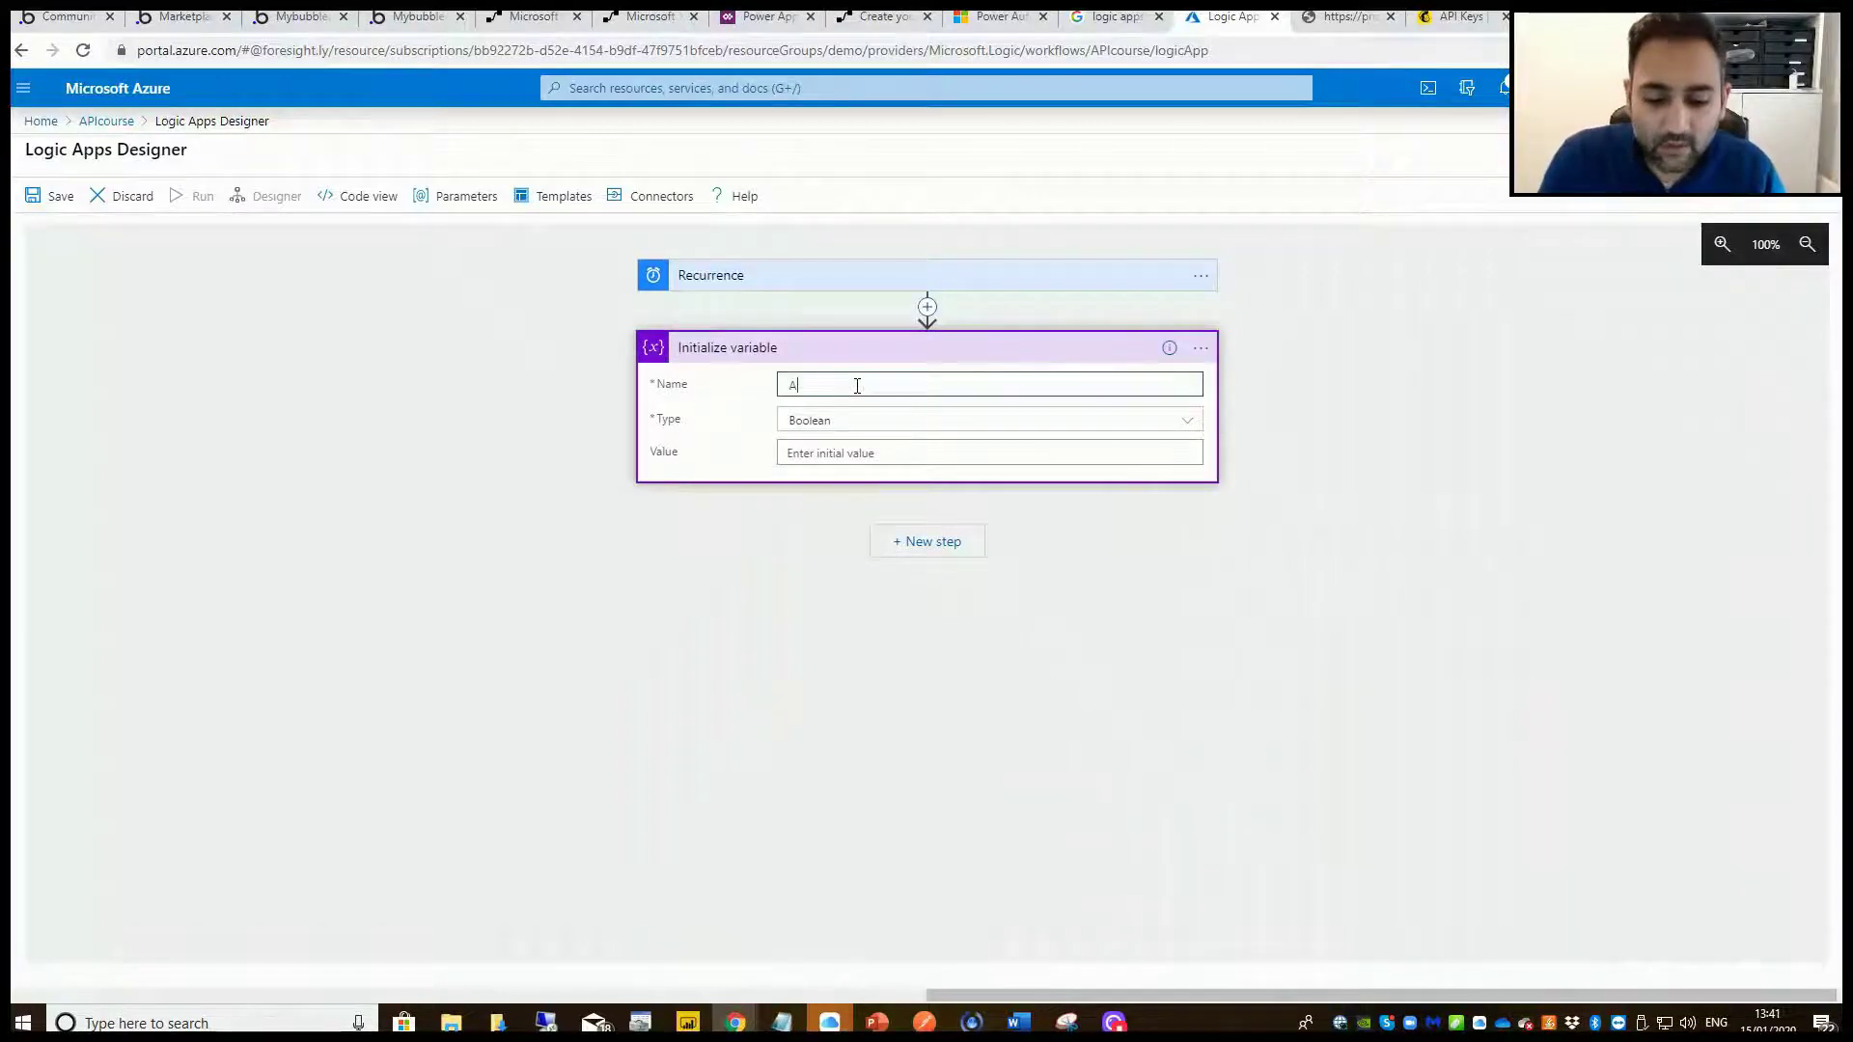
text(PIKEY)
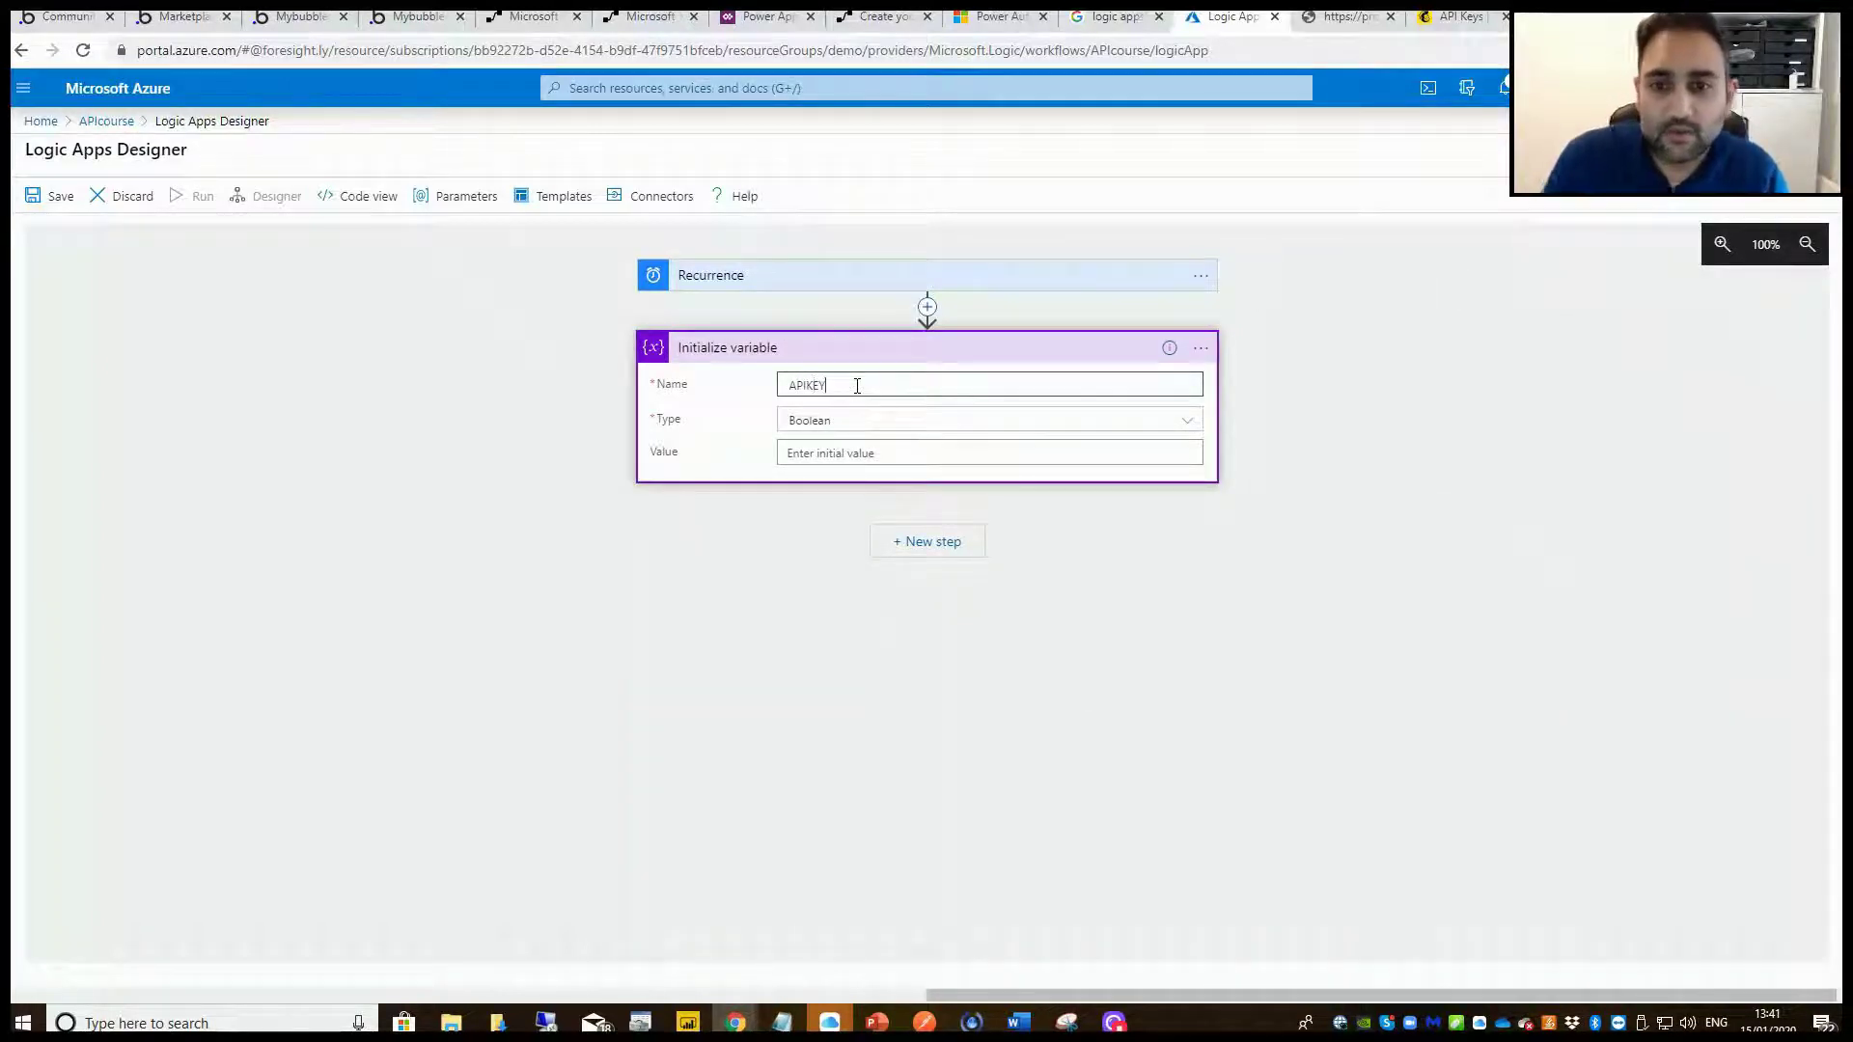
click(896, 423)
click(843, 542)
Copy the API key from the Mailchimp API keys page and paste it as the APIKEY variable's value.
click(853, 444)
click(1452, 17)
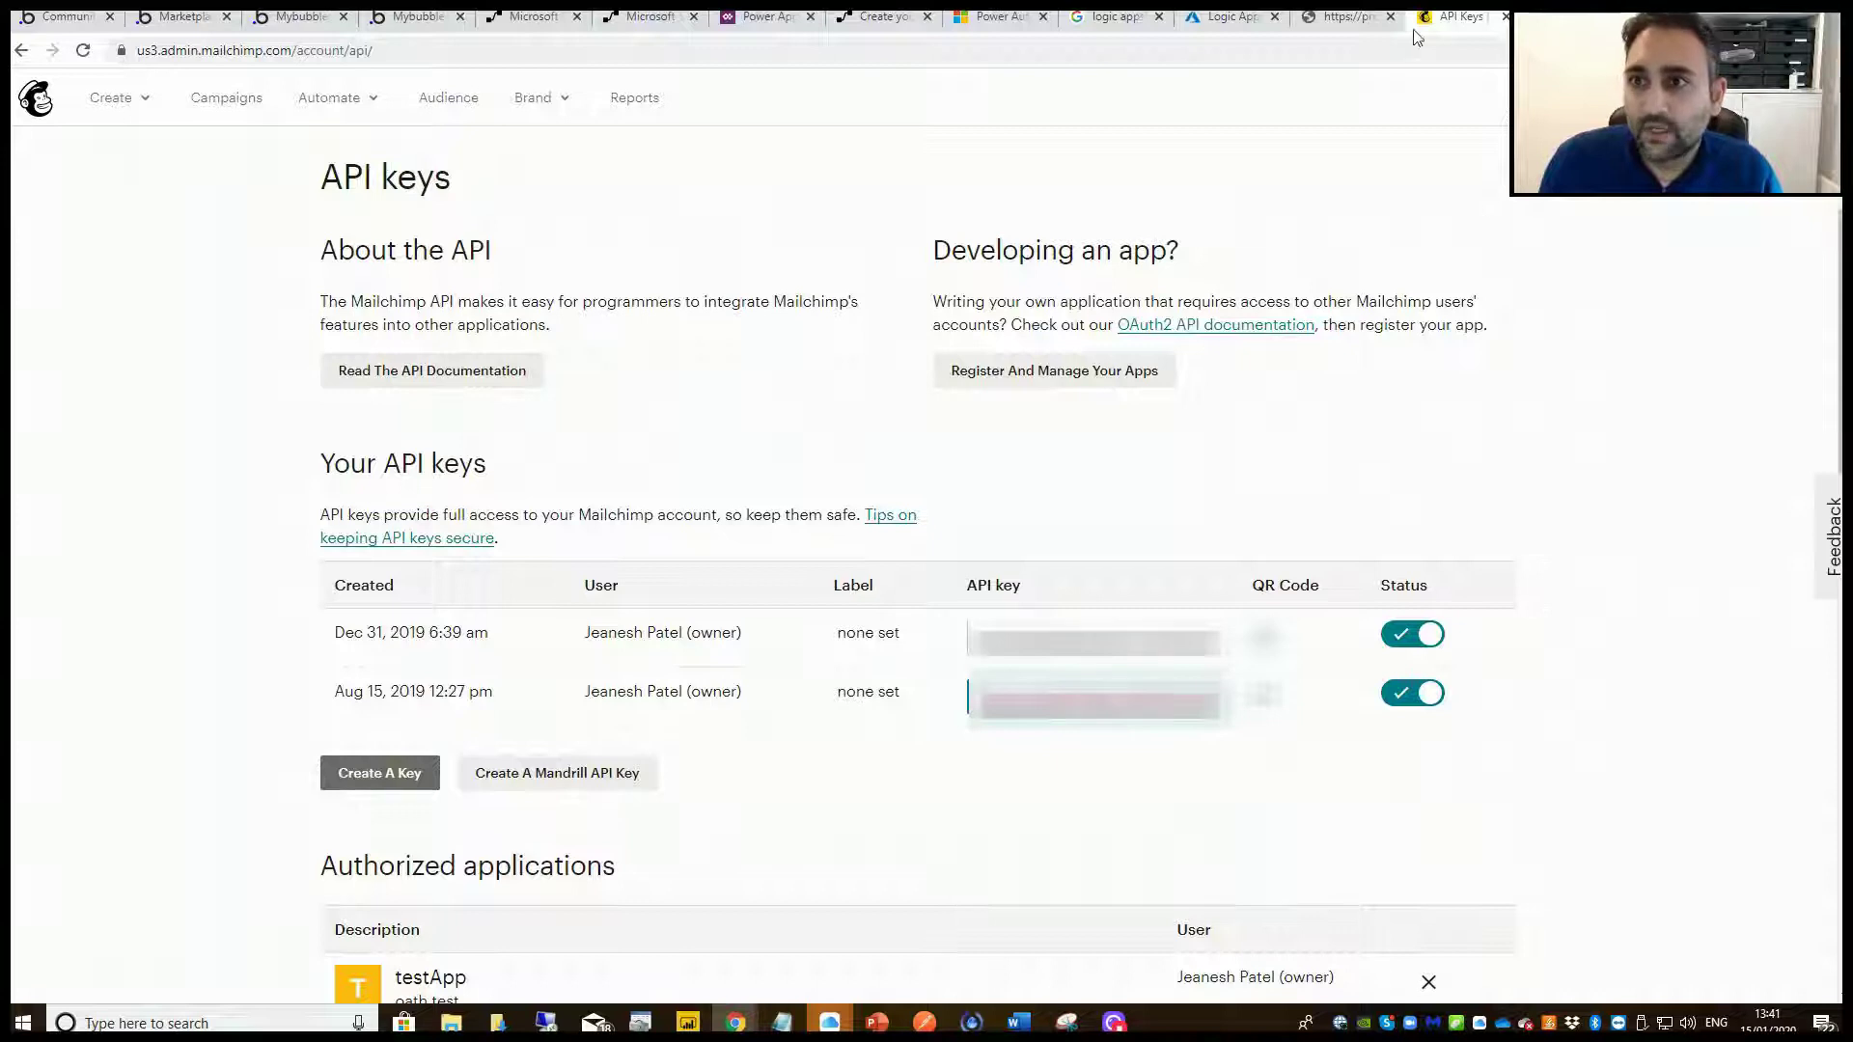
click(1228, 16)
key(ctrl+v)
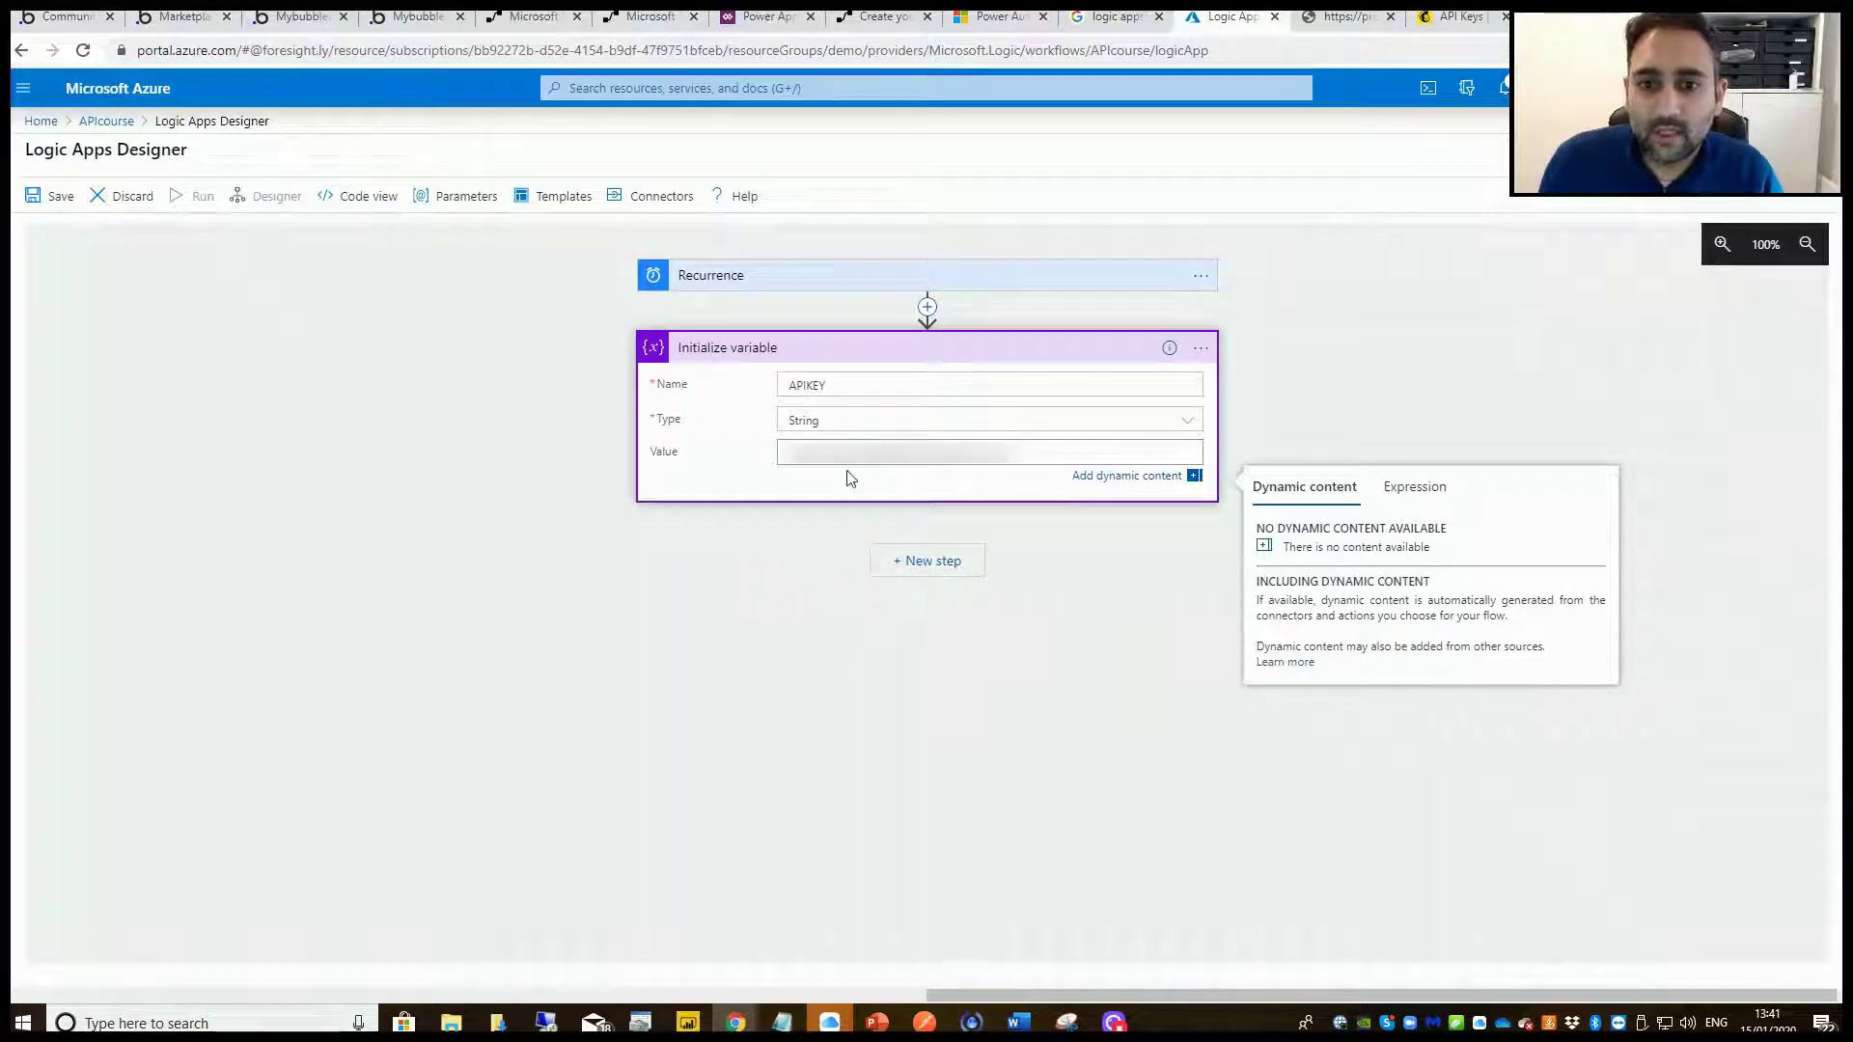
click(714, 642)
drag(832, 385, 695, 388)
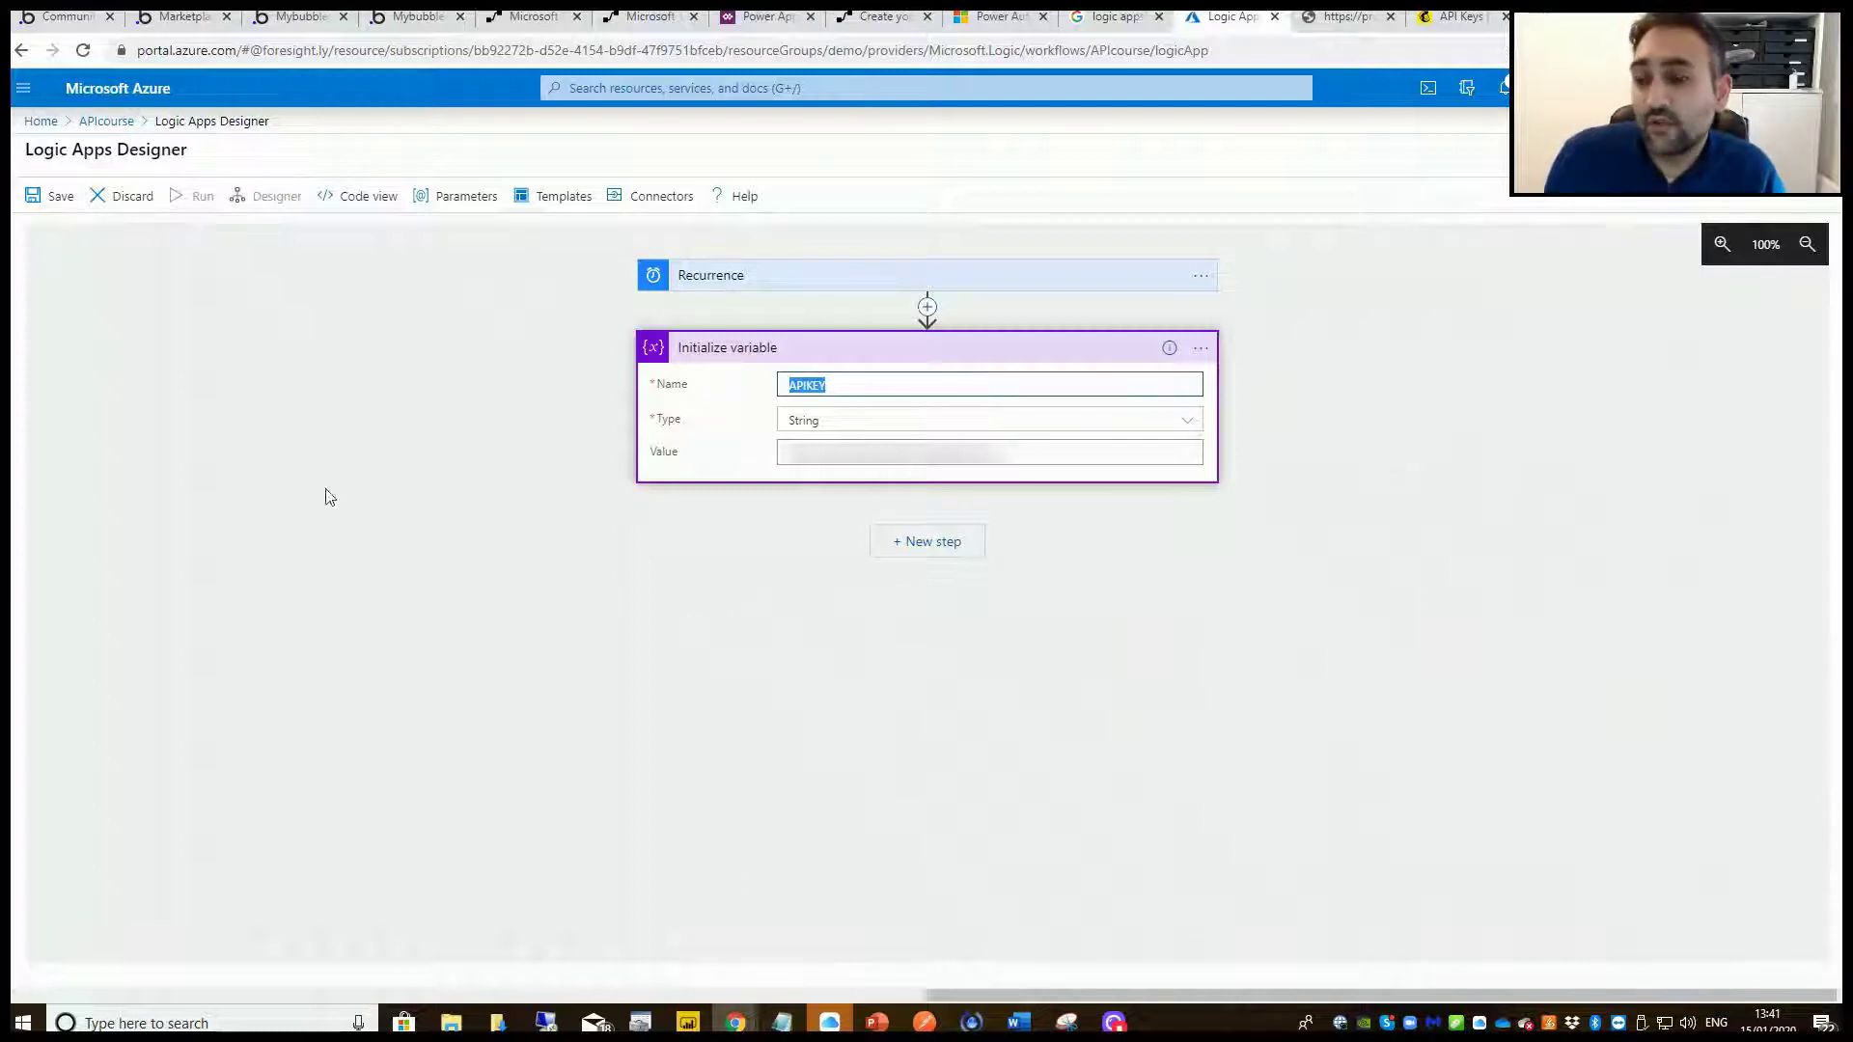
click(897, 690)
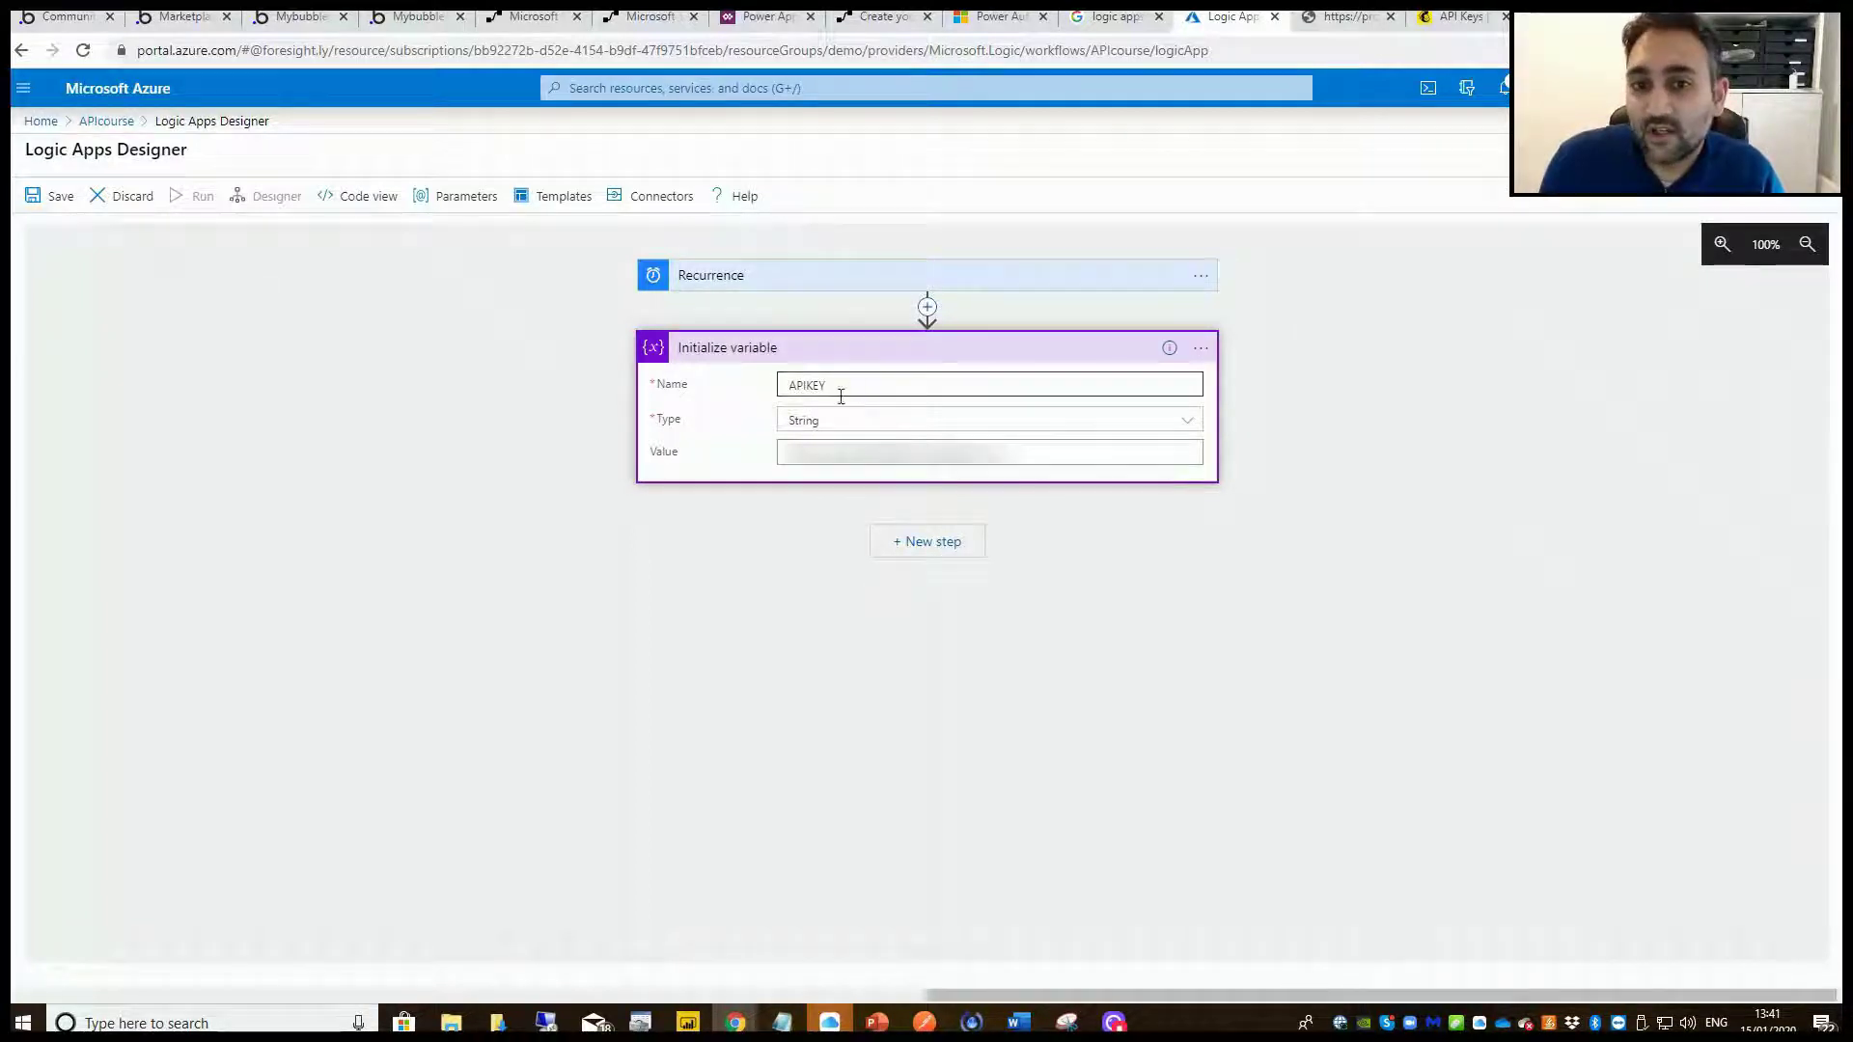
click(820, 440)
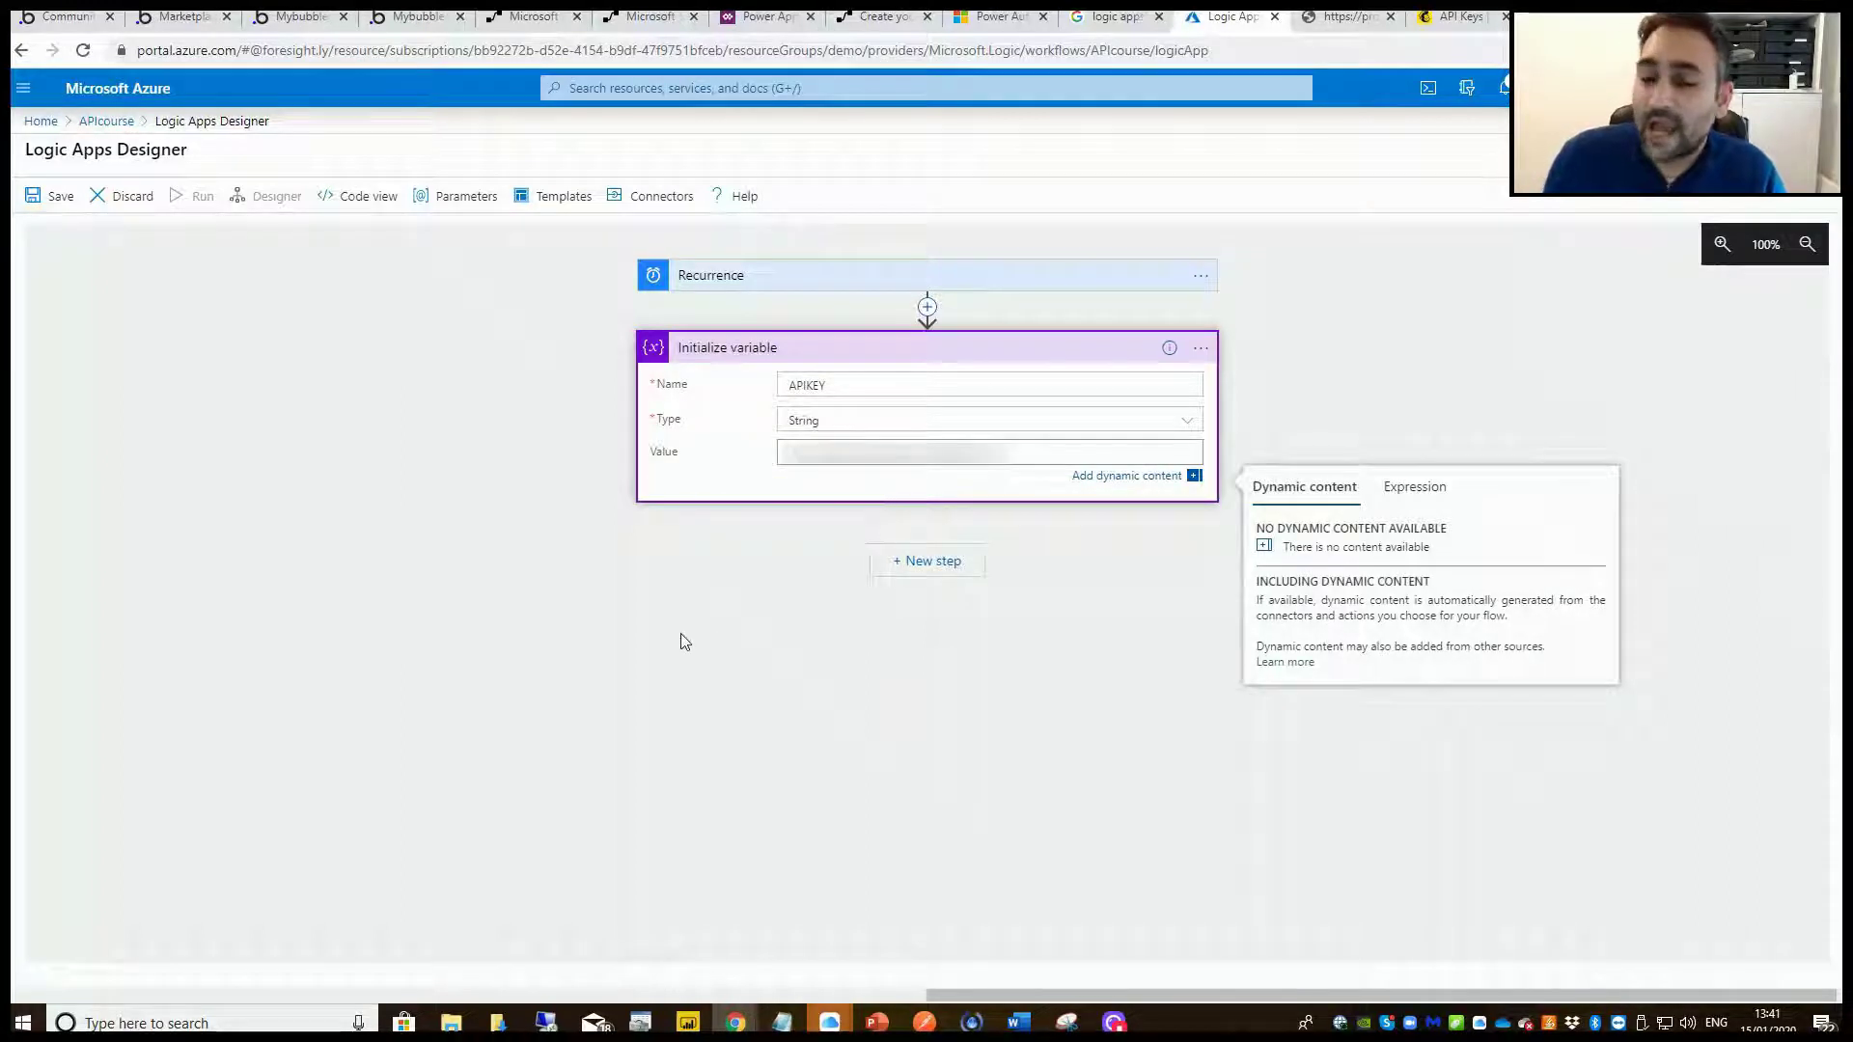
Add an HTTP action after the Initialize variable action.
click(921, 563)
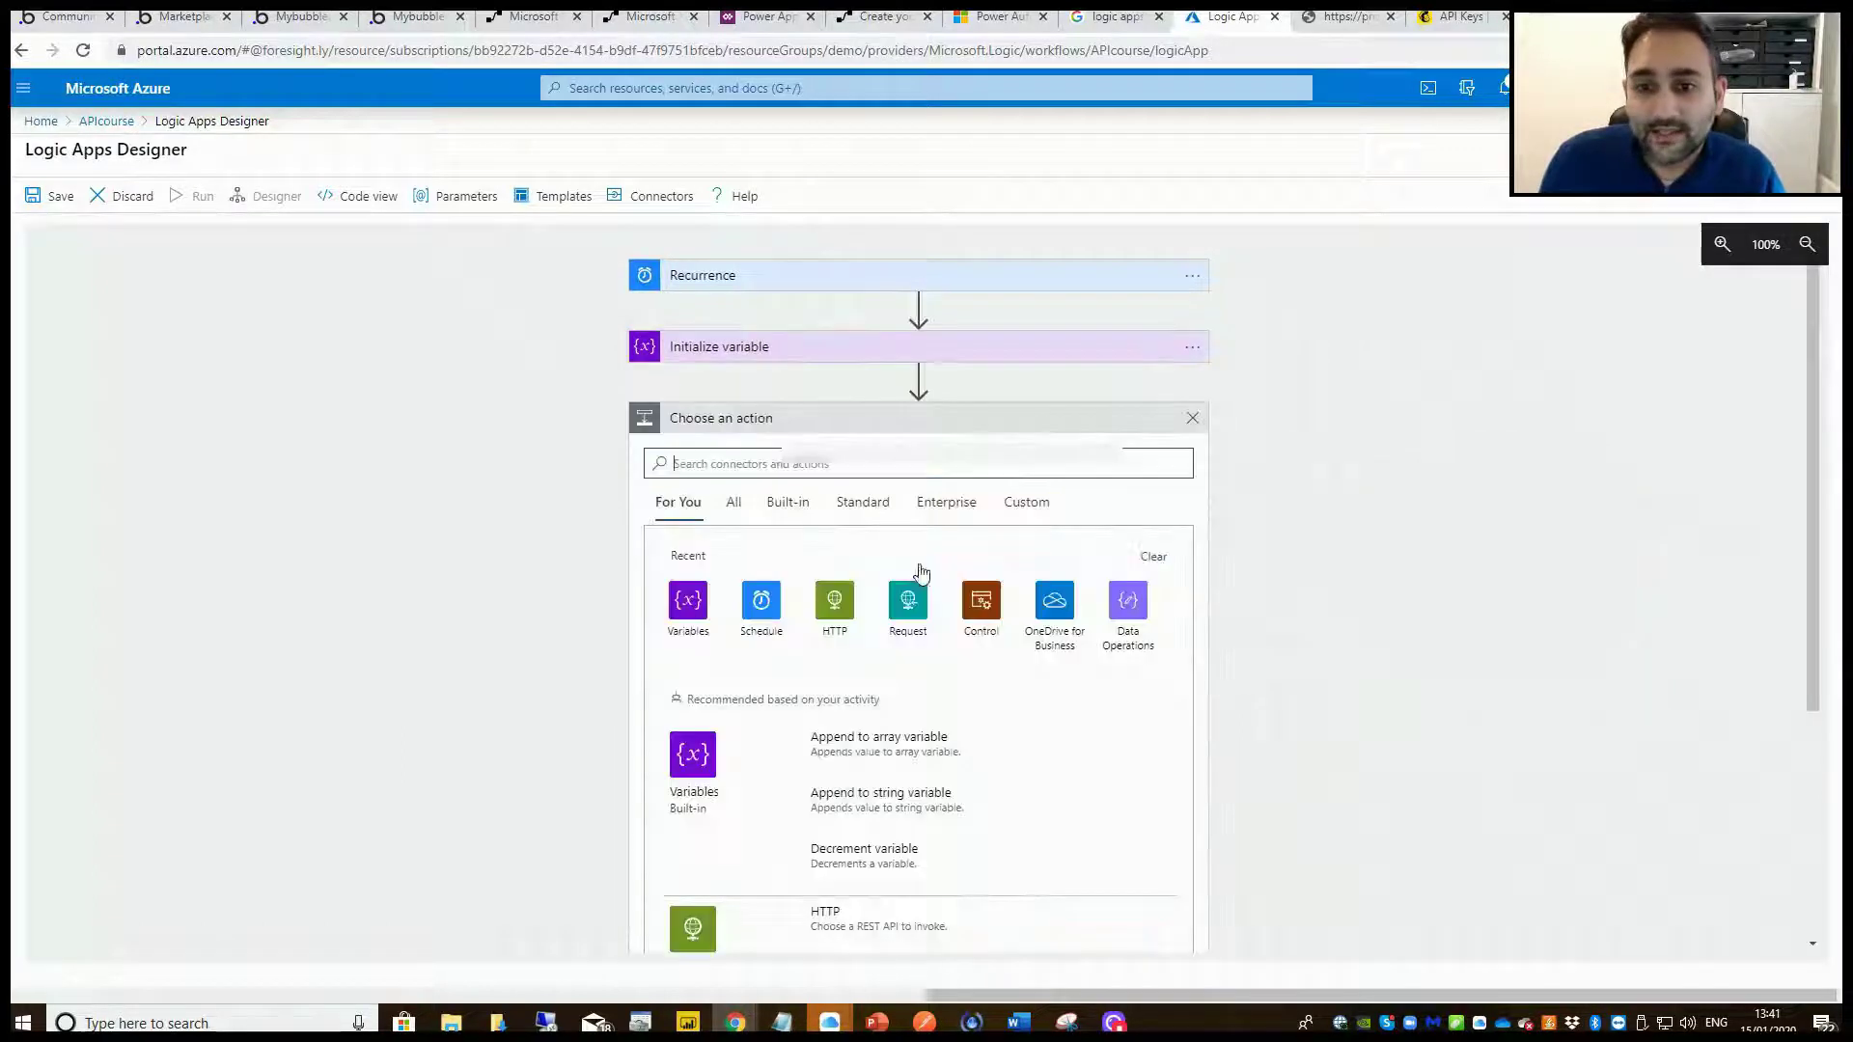
click(835, 606)
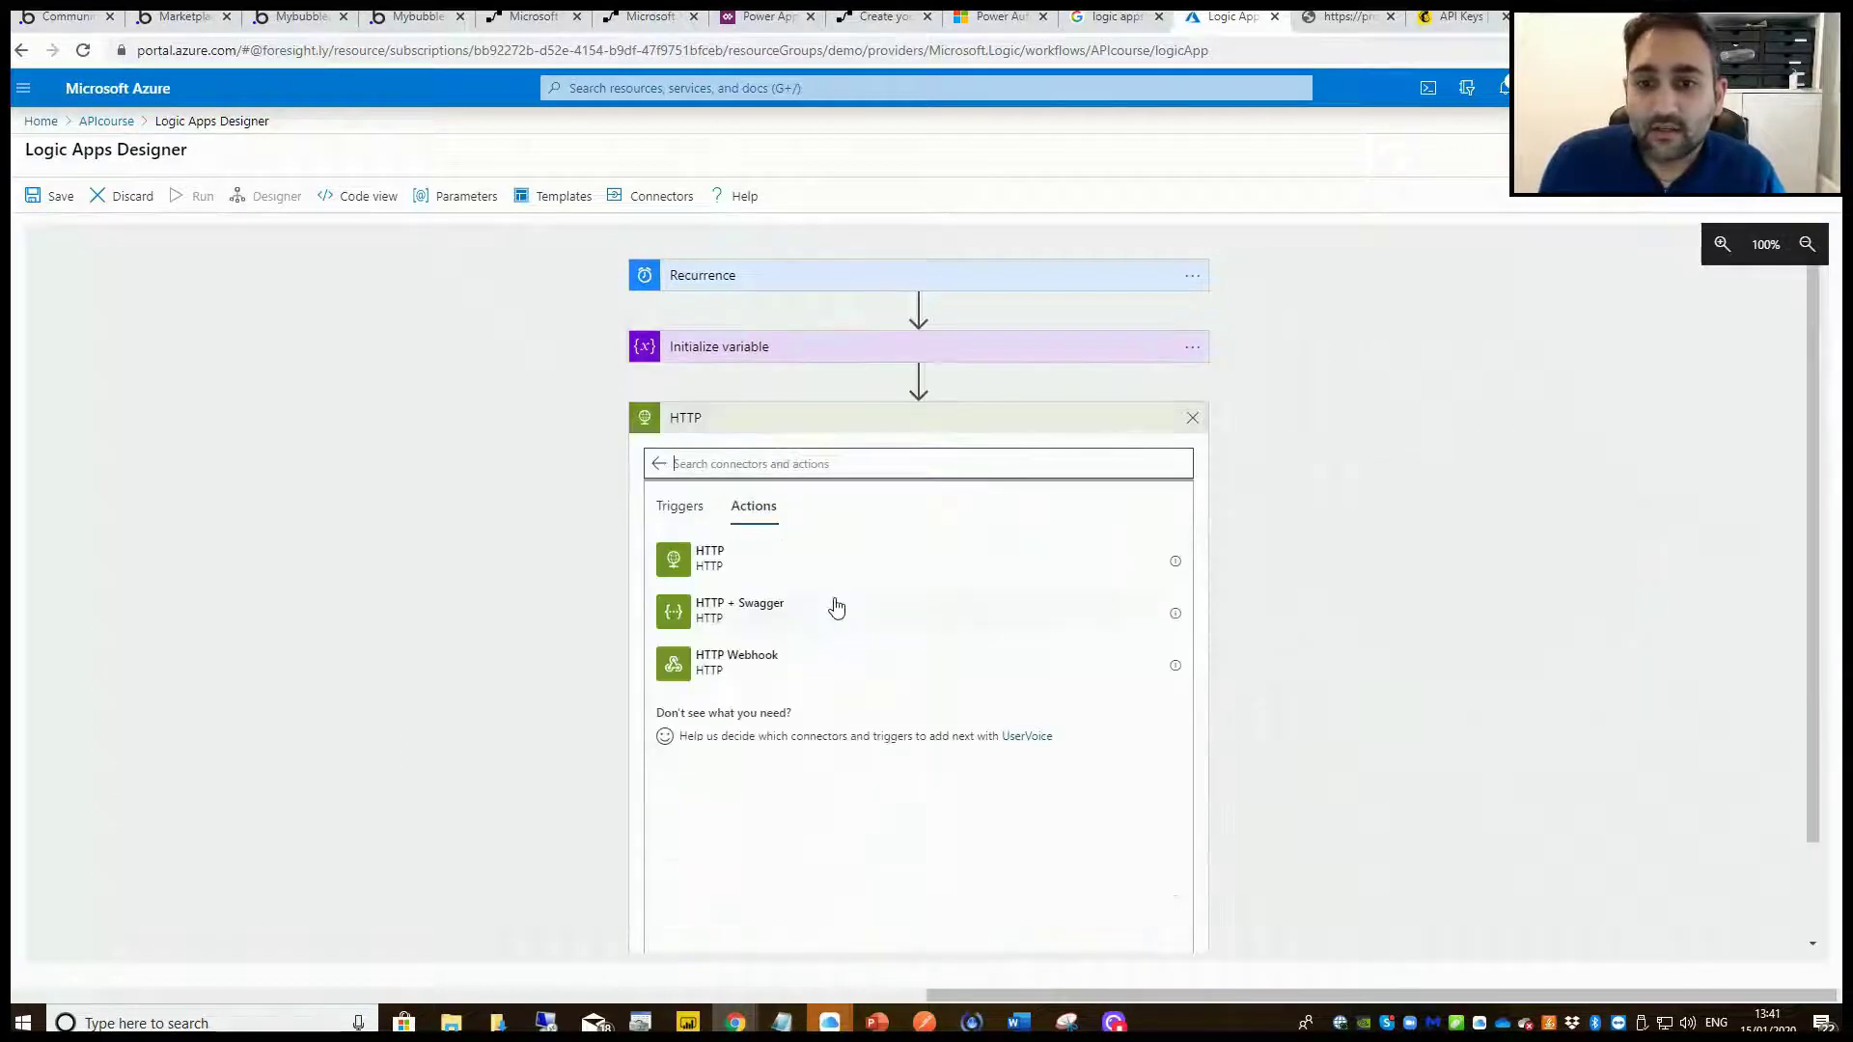
click(738, 564)
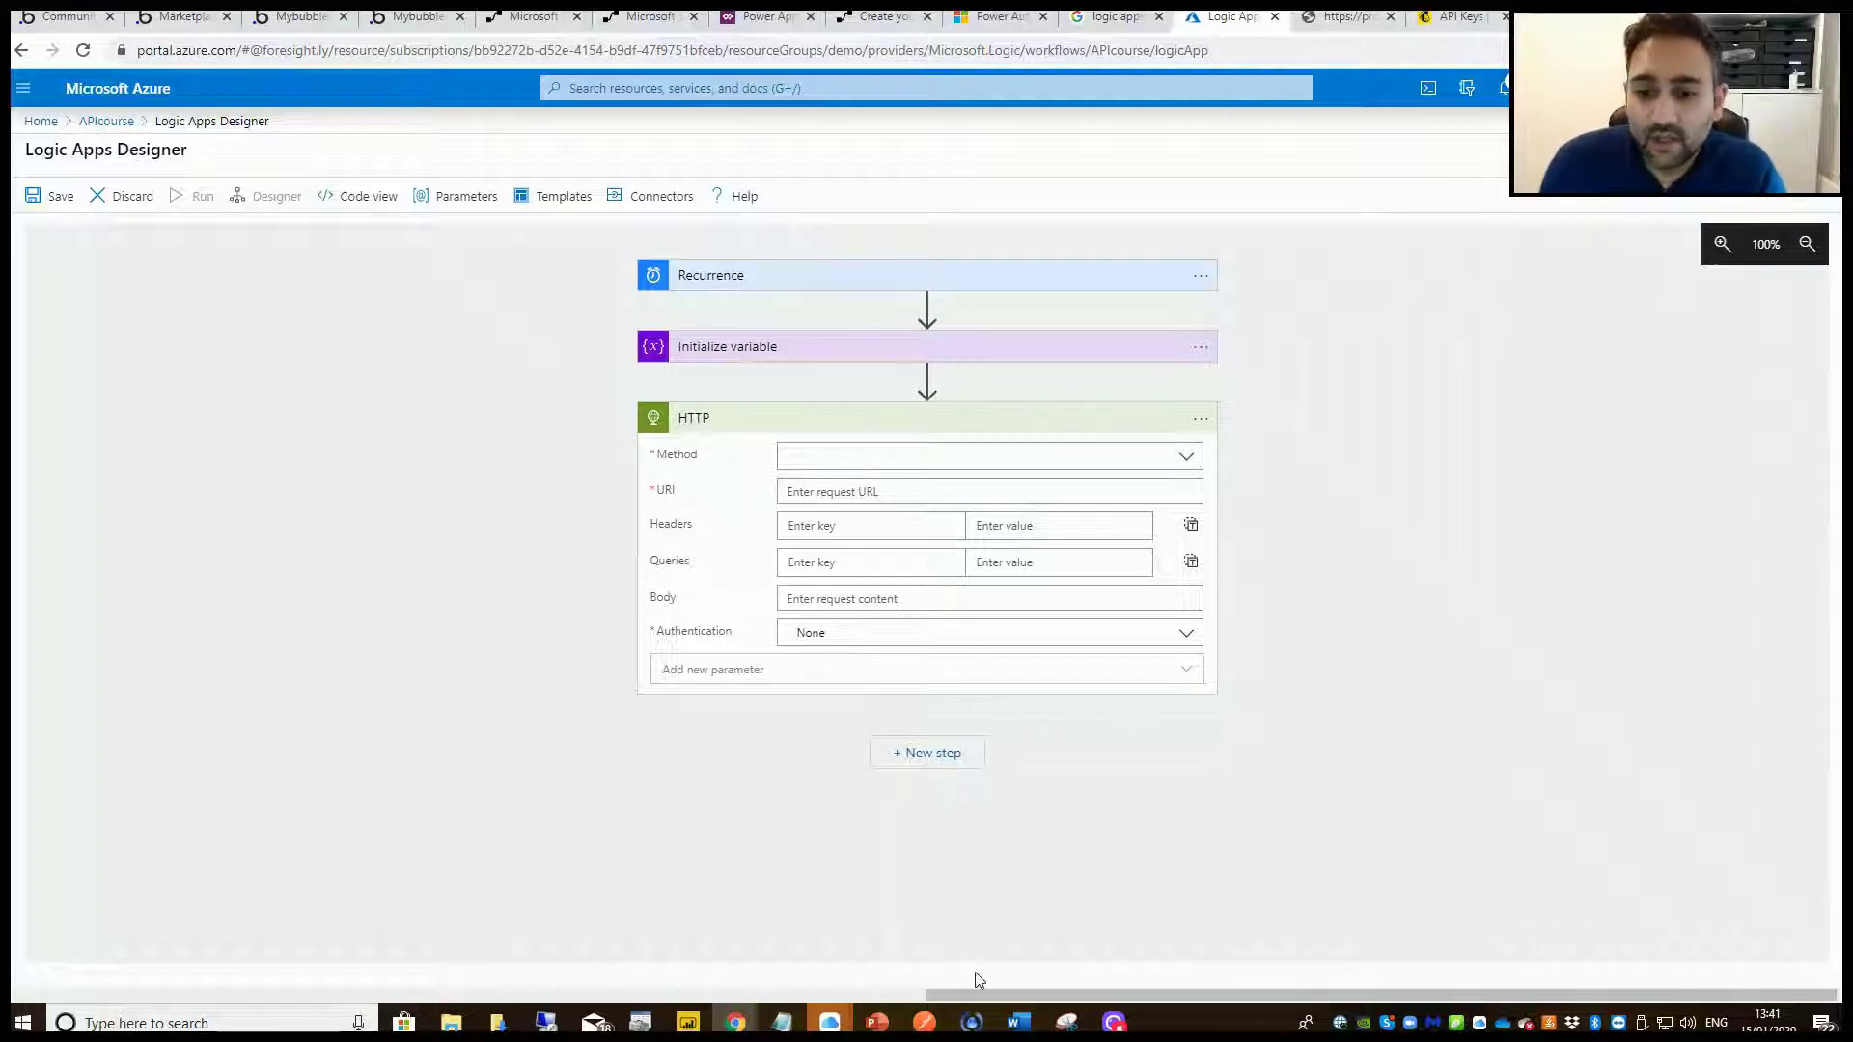
click(924, 1022)
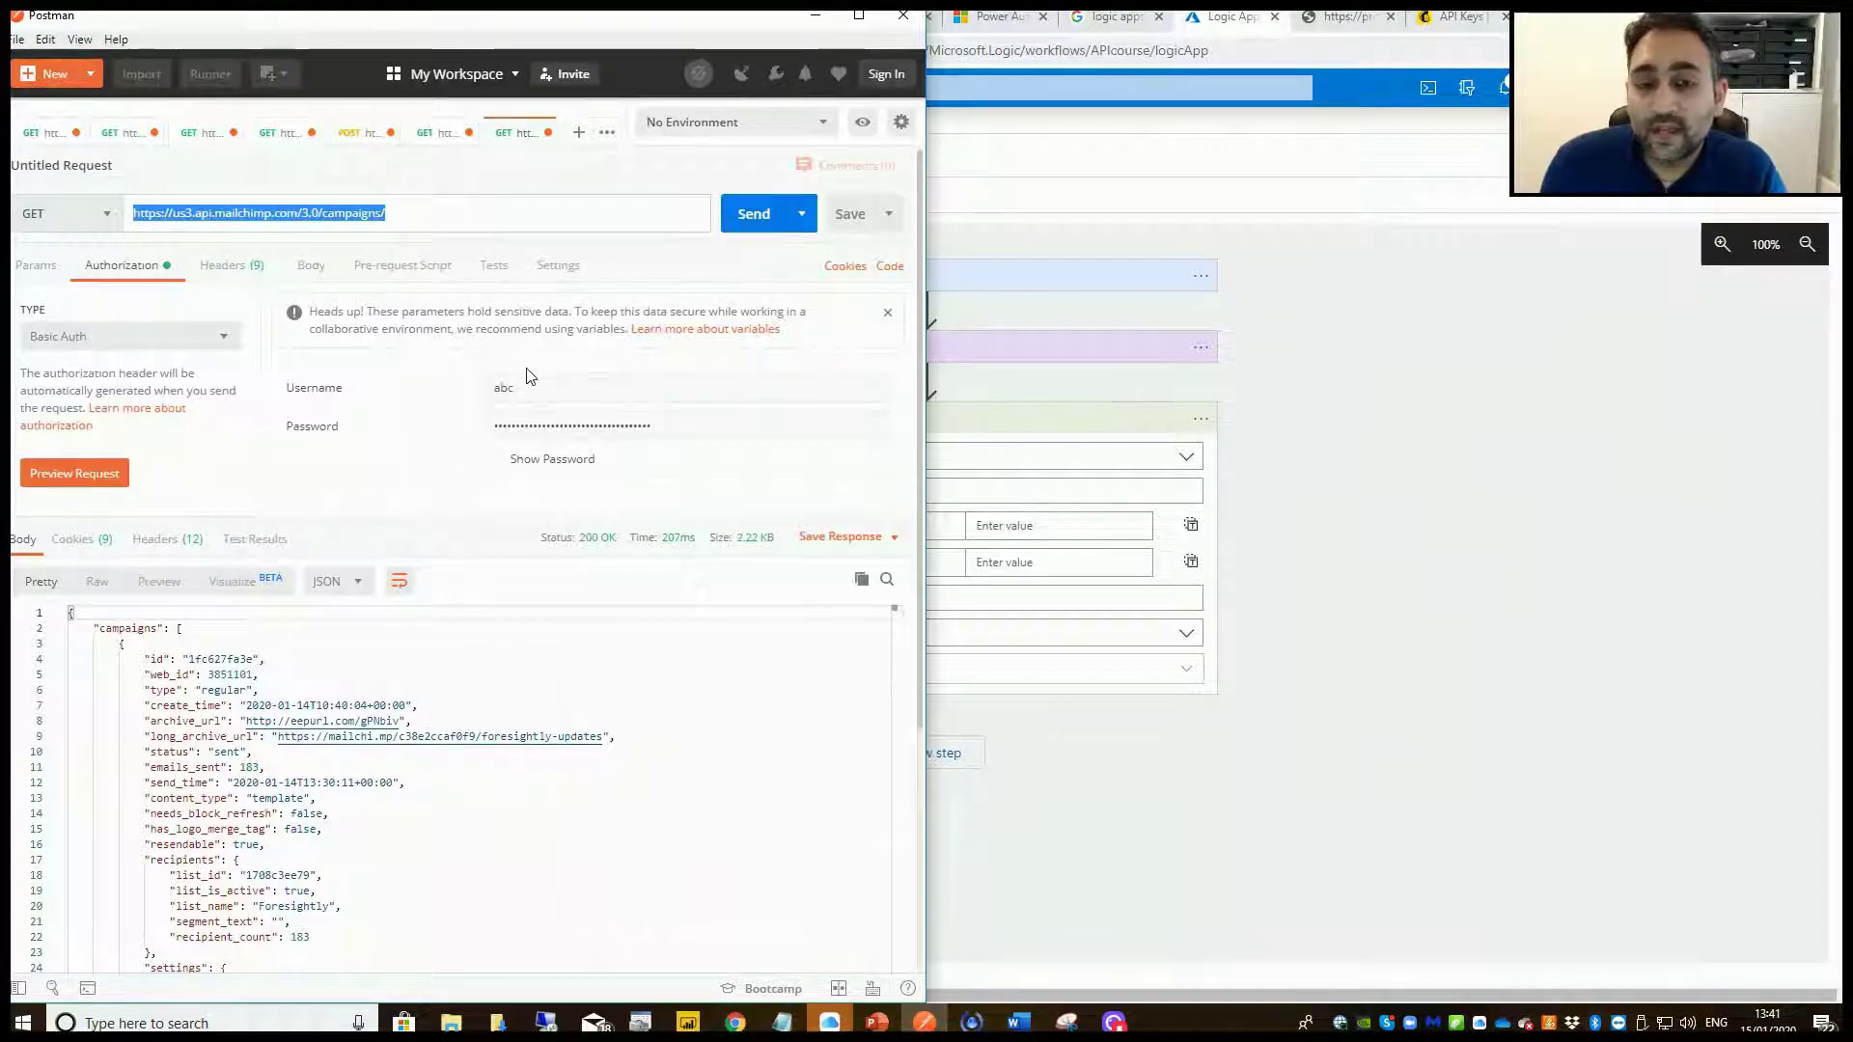
drag(390, 212, 92, 207)
key(ctrl+c)
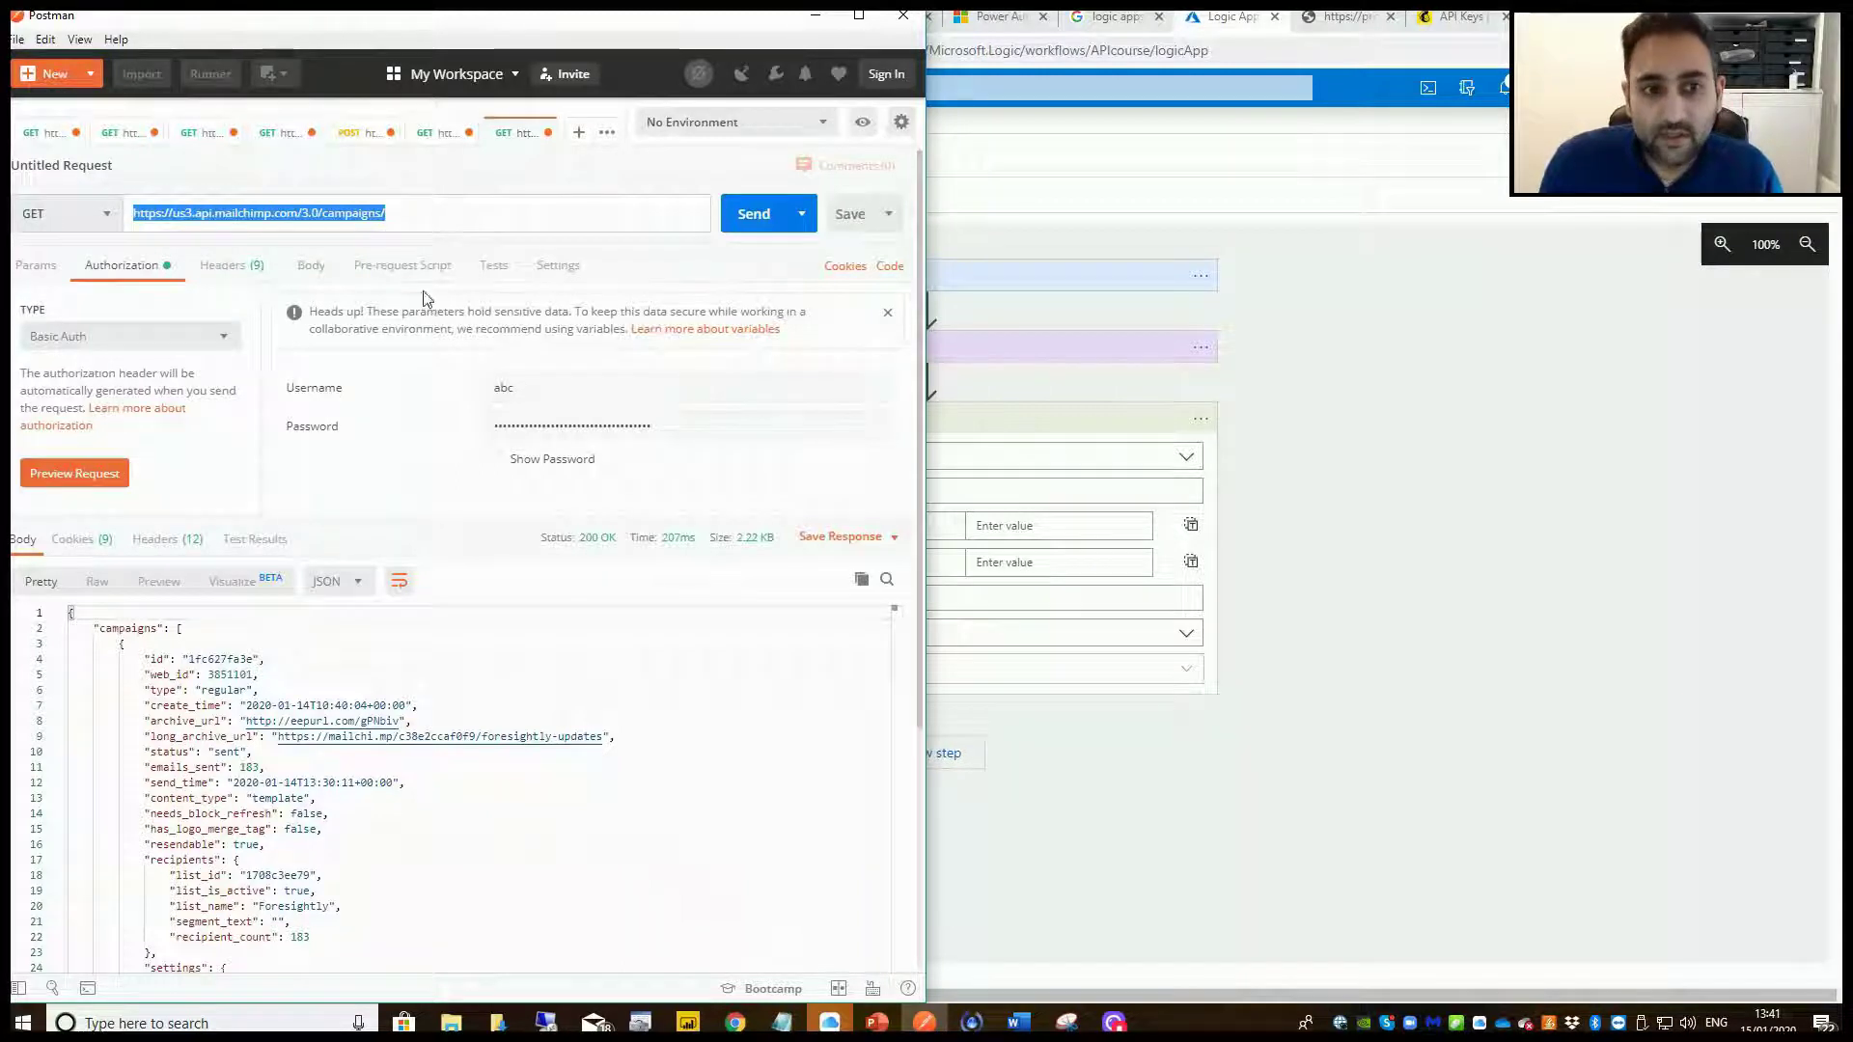
click(1013, 492)
key(ctrl+v)
click(776, 465)
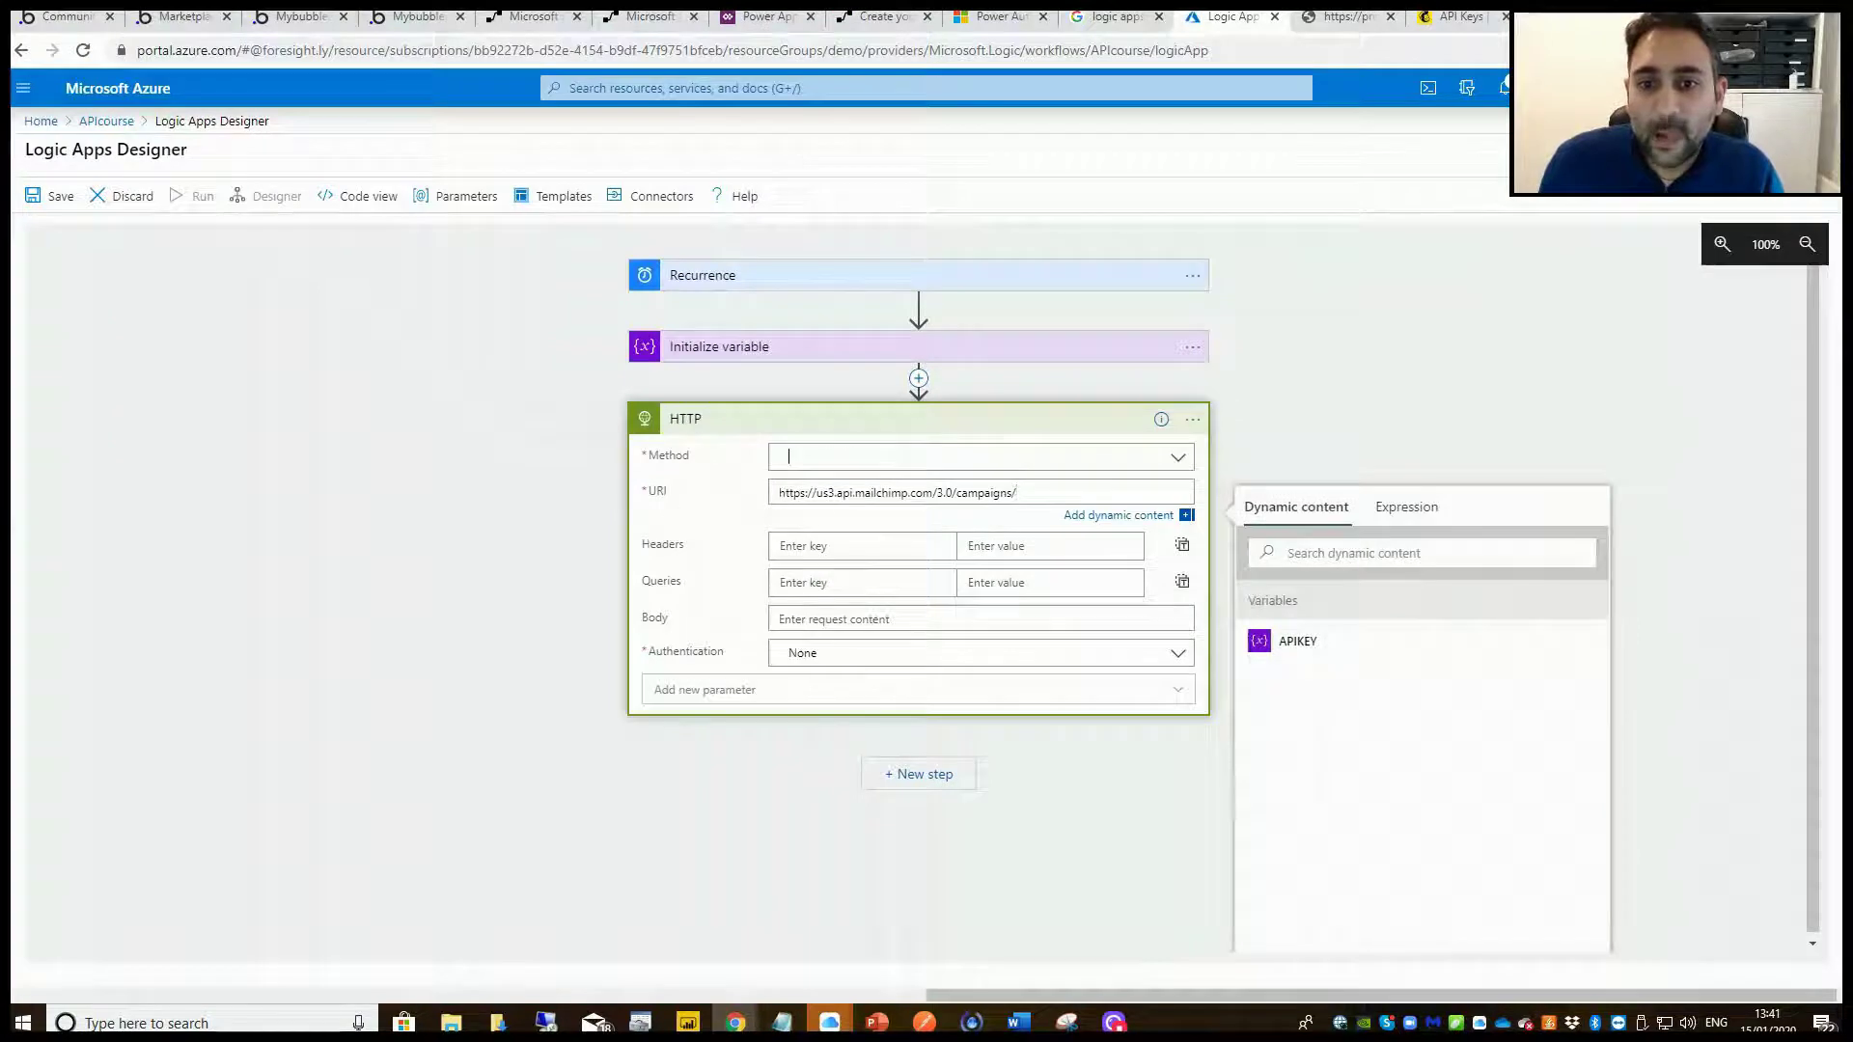
click(849, 460)
click(823, 498)
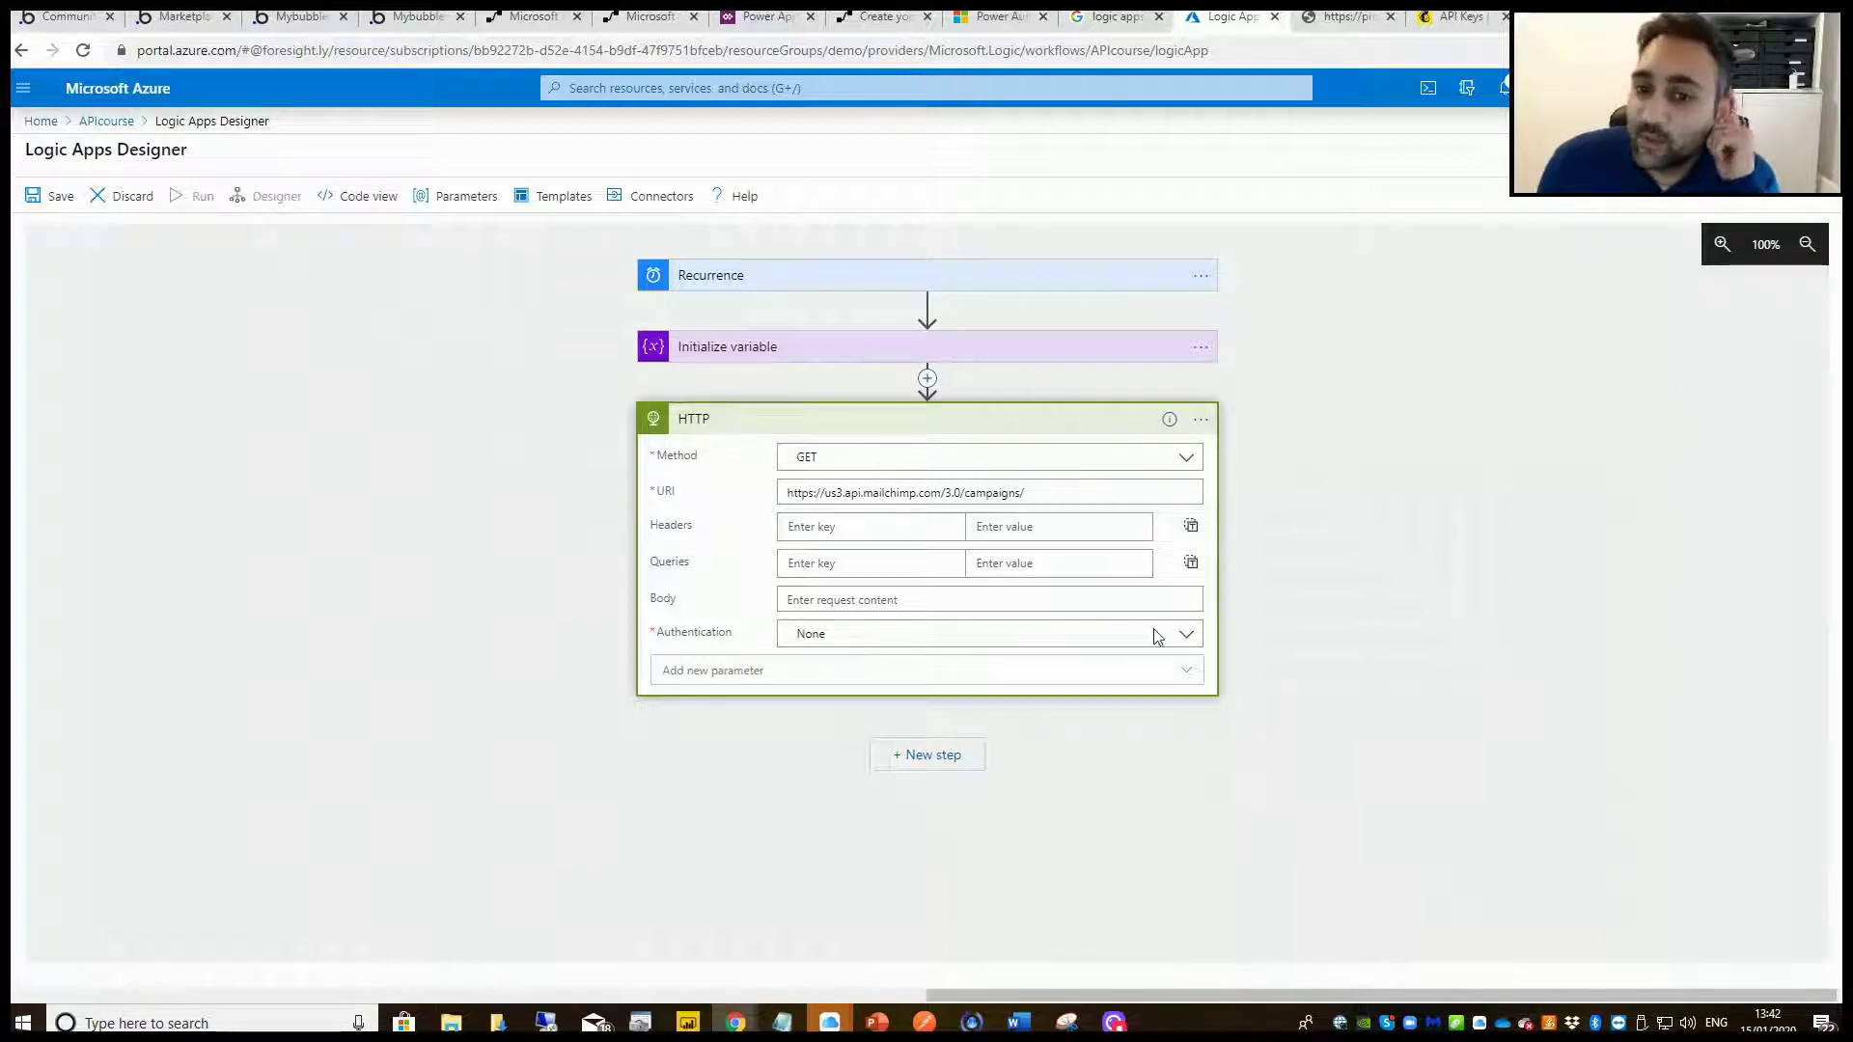
Set the HTTP action's authentication to Basic with username abc and the APIKEY variable as the password.
click(832, 634)
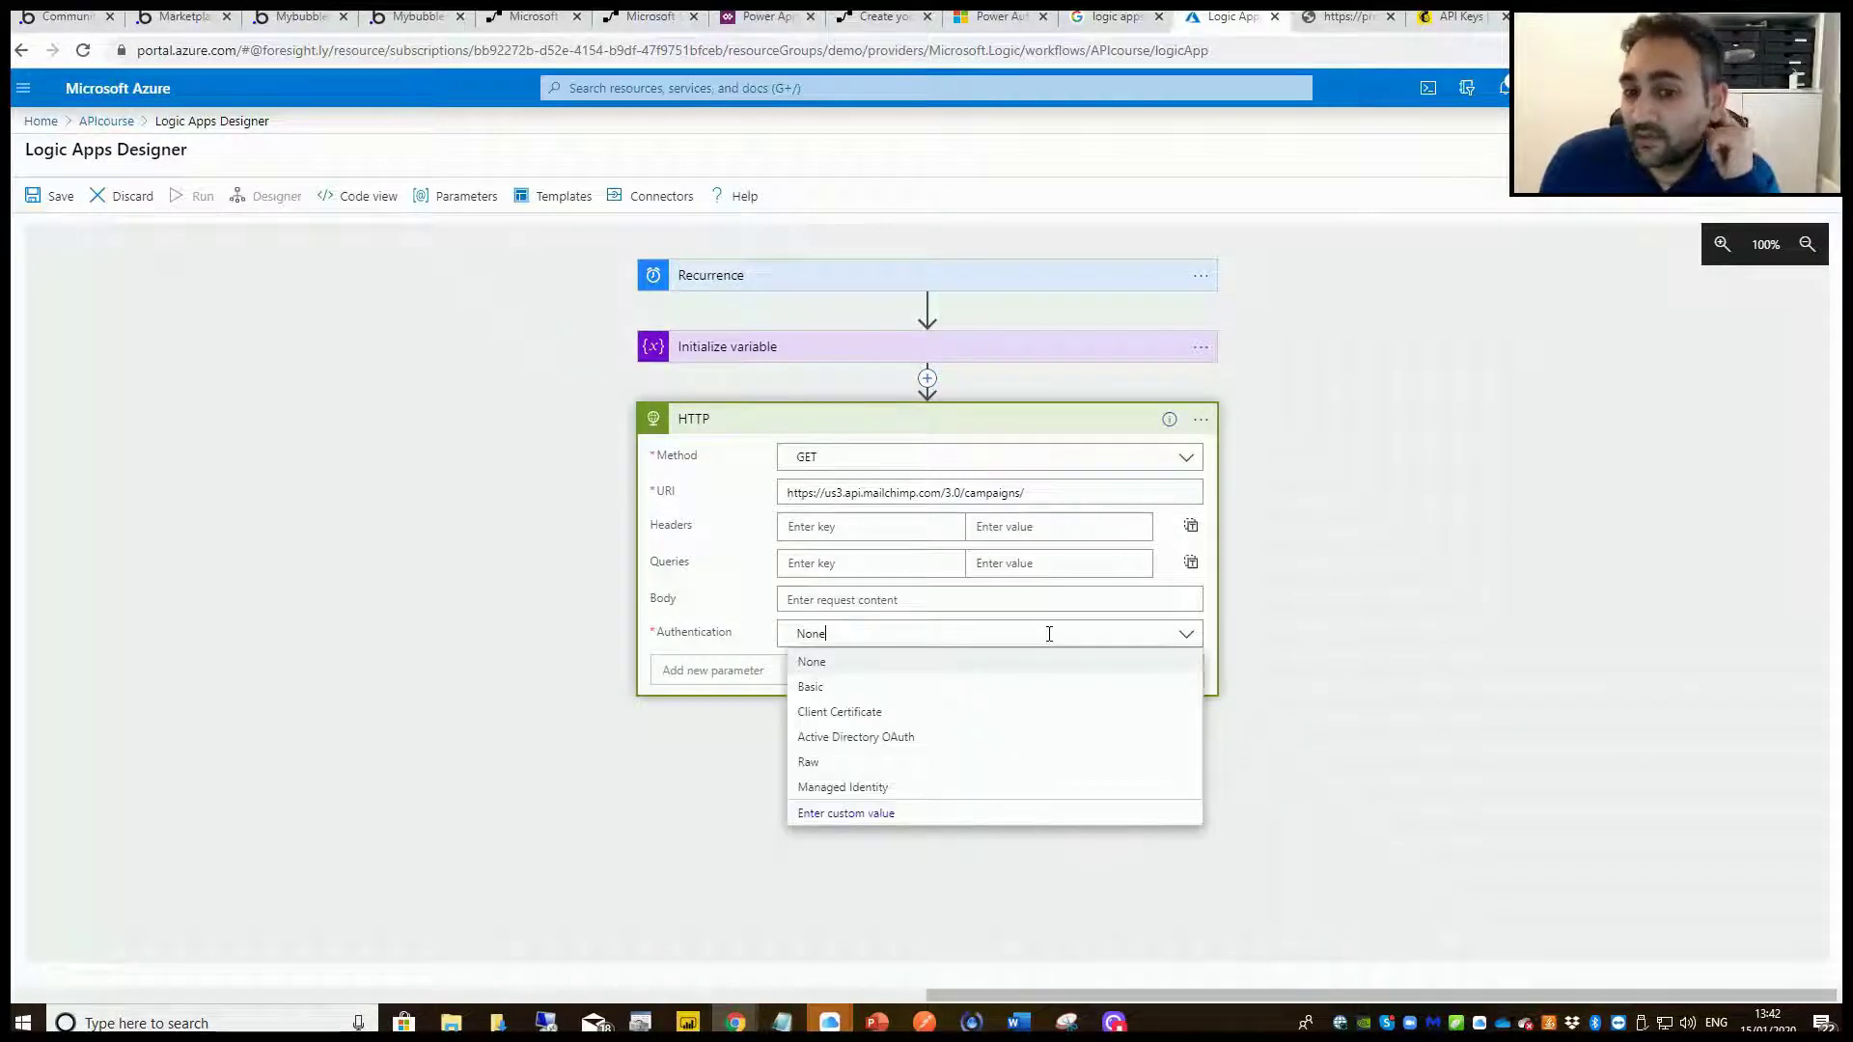
click(823, 691)
click(853, 676)
text(ABC)
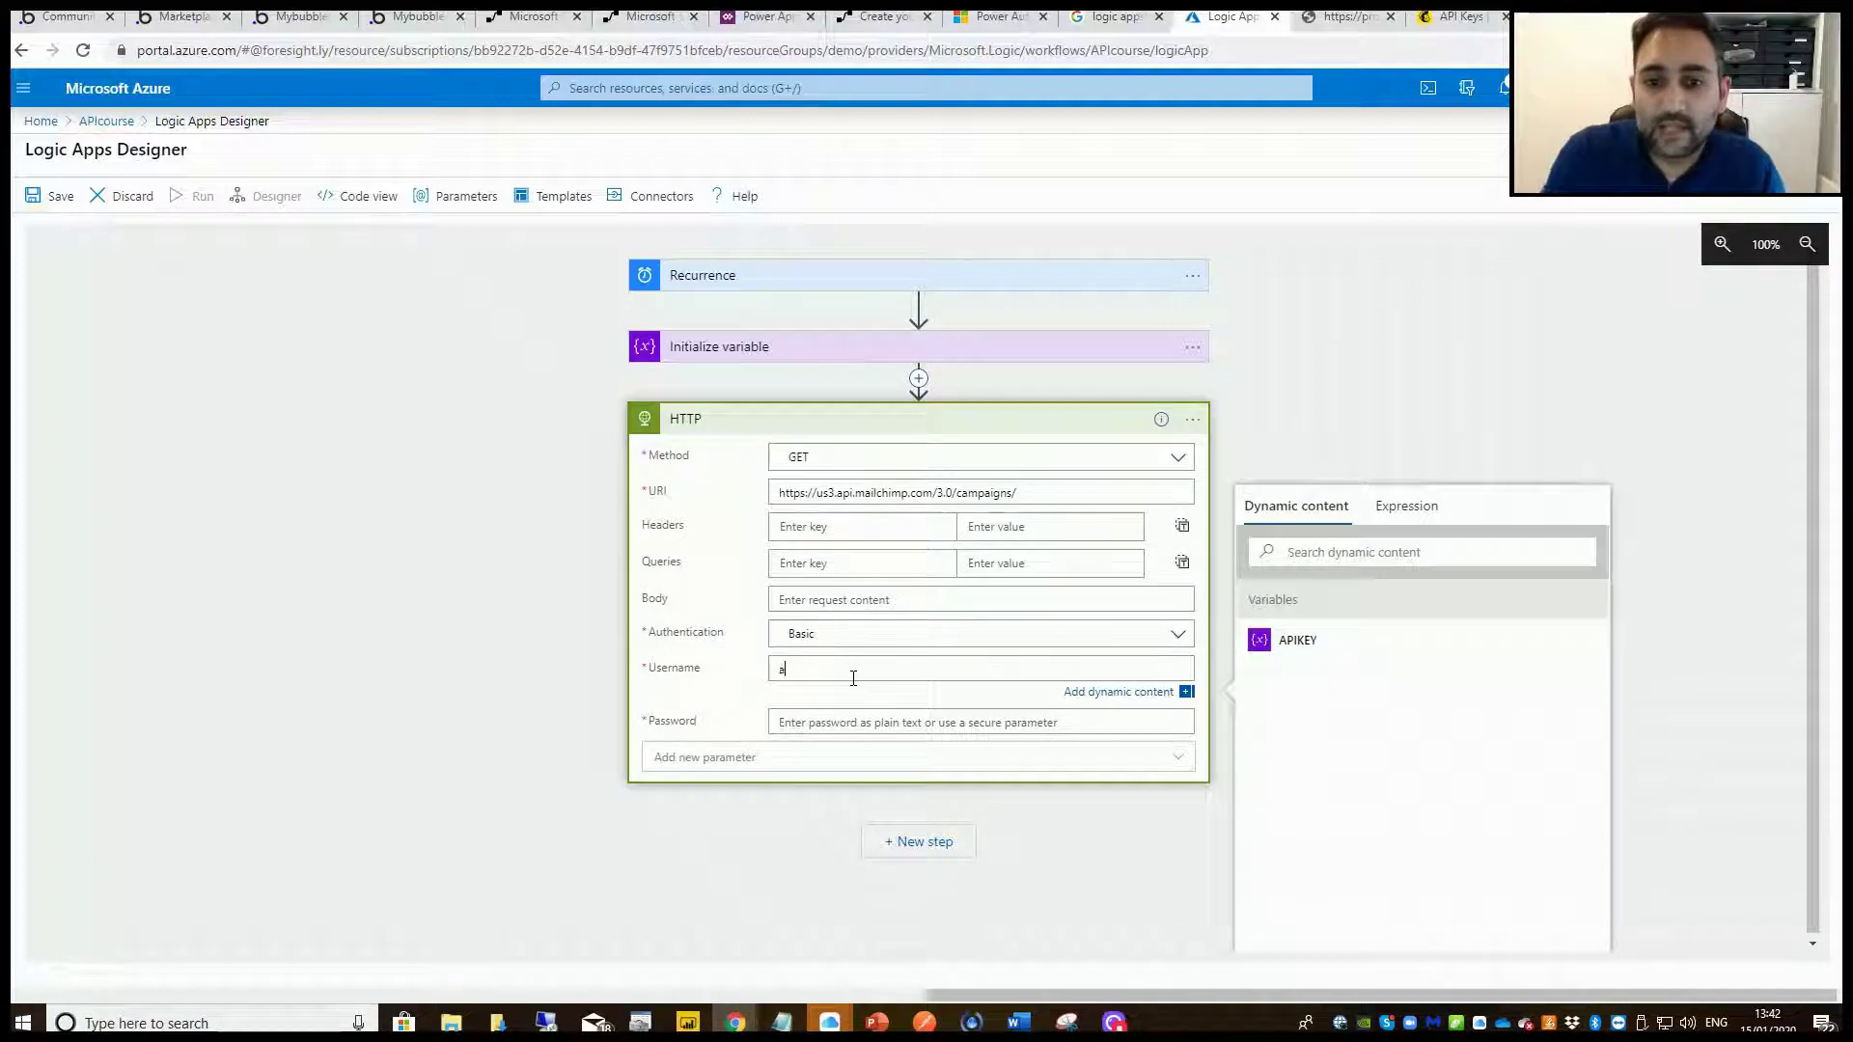
key(Tab)
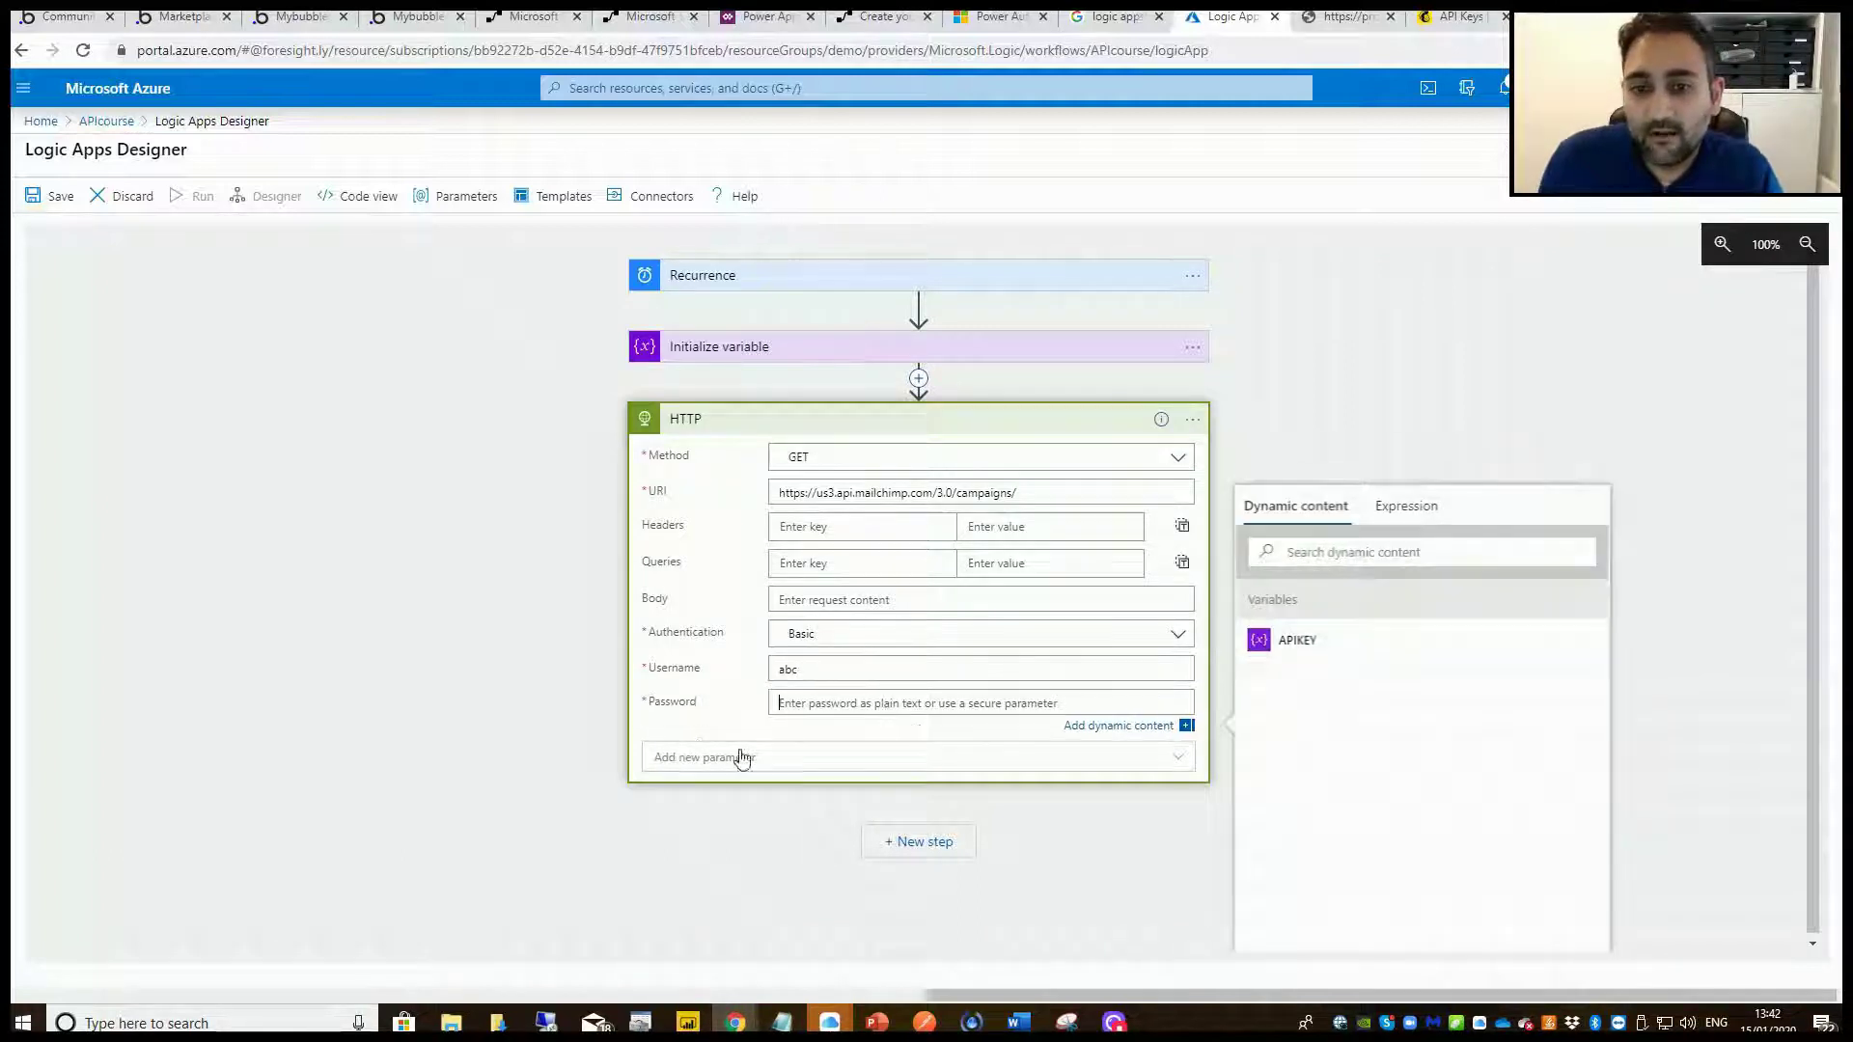
click(1317, 646)
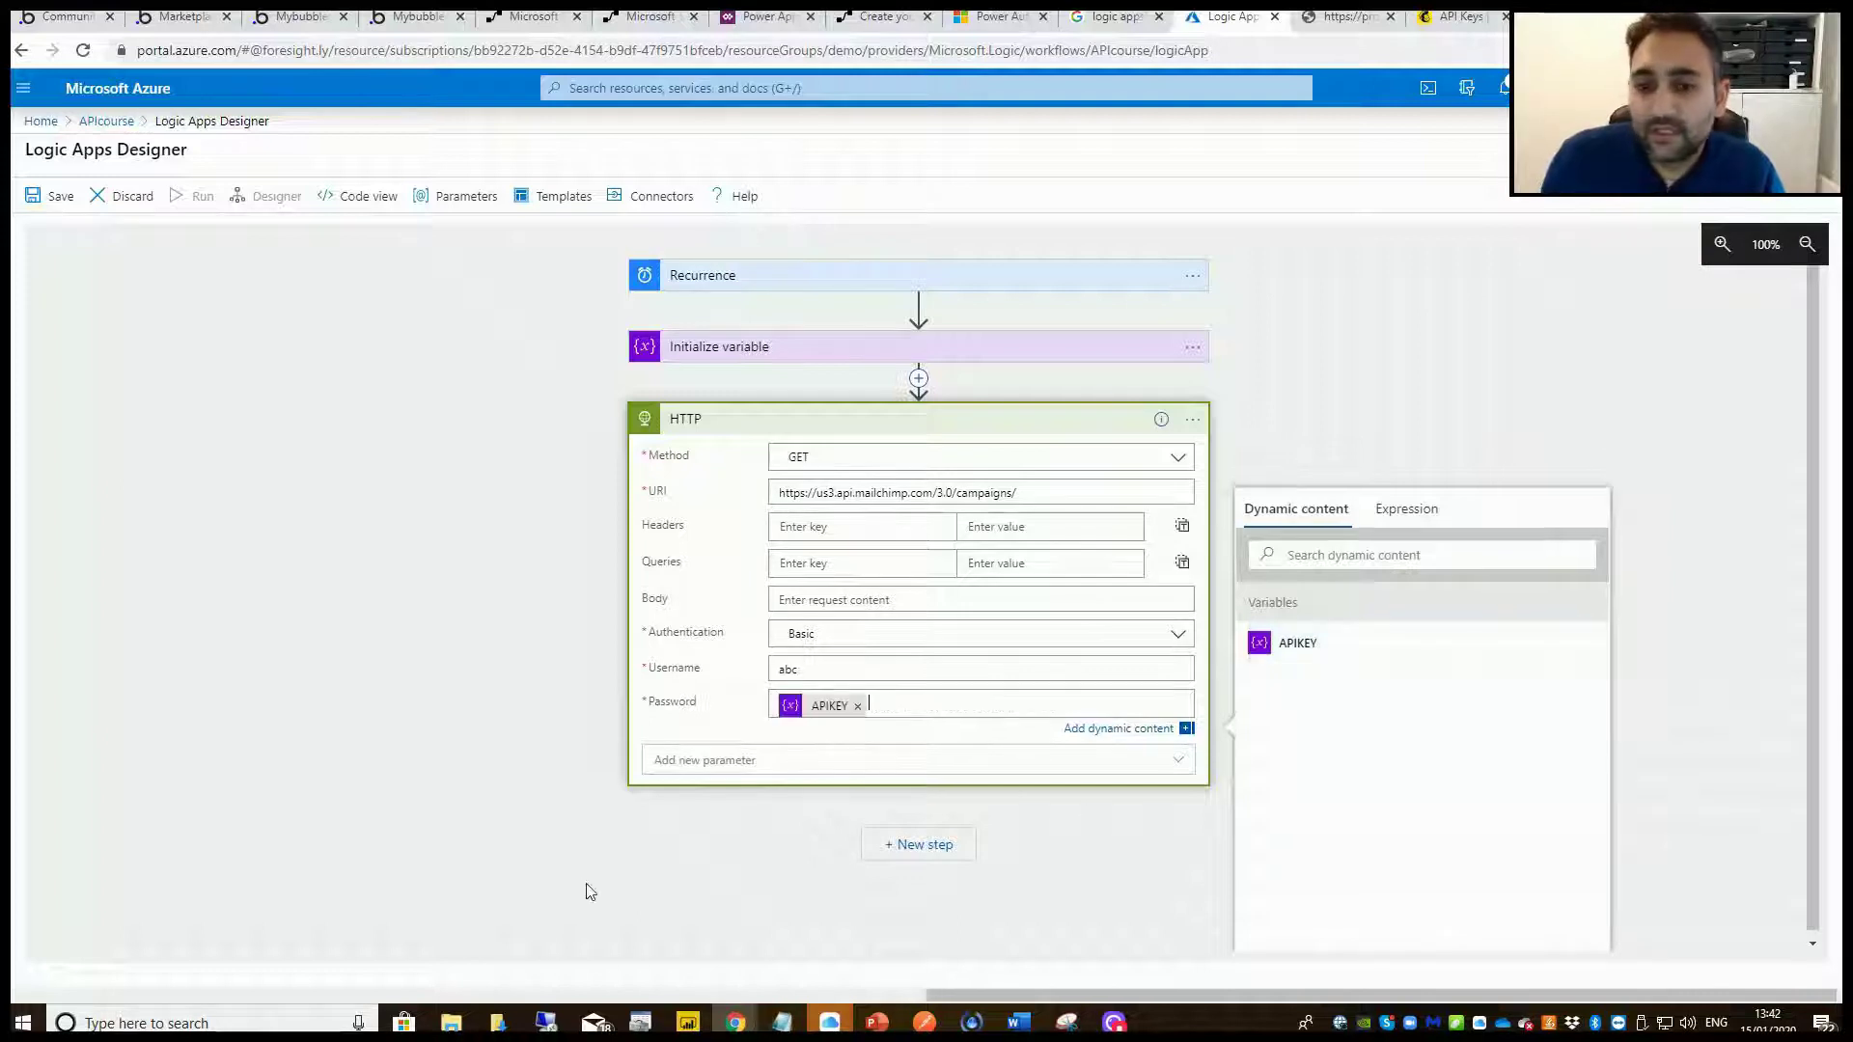
click(598, 880)
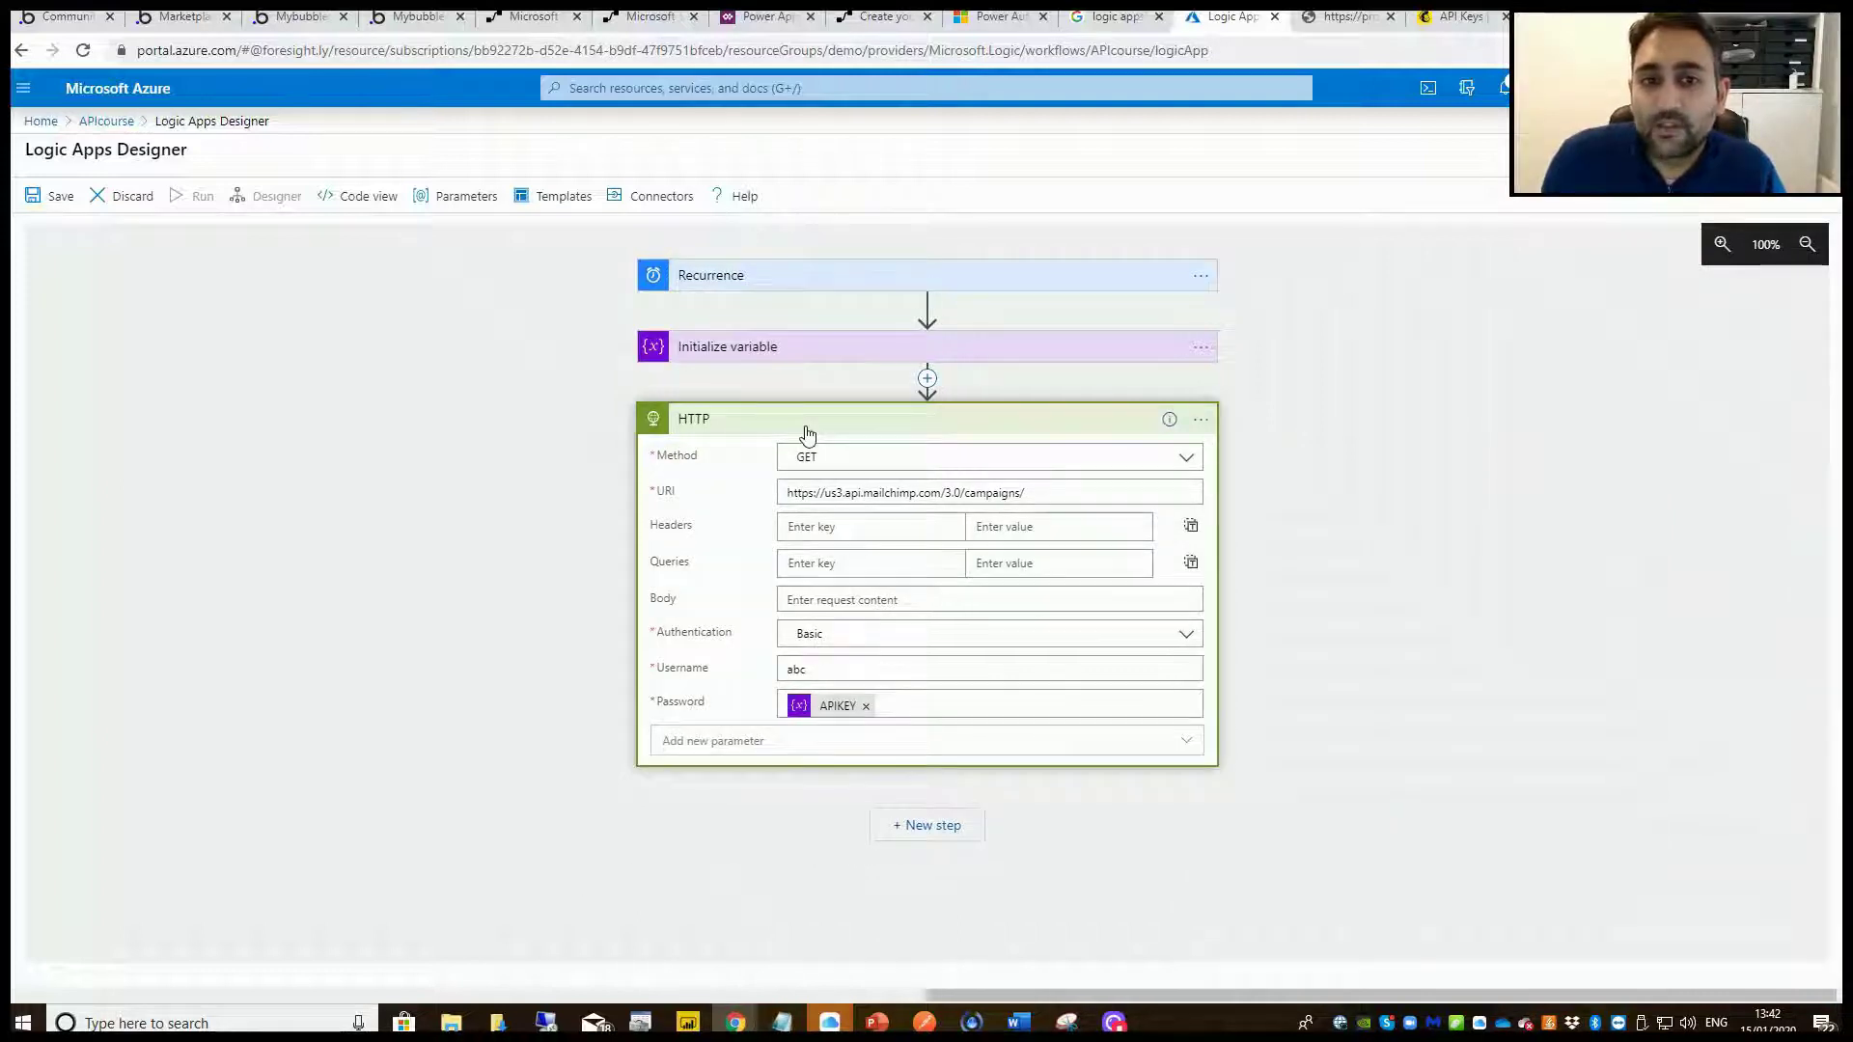
Save and run the logic app, and examine the HTTP action's output status code and response body.
click(32, 200)
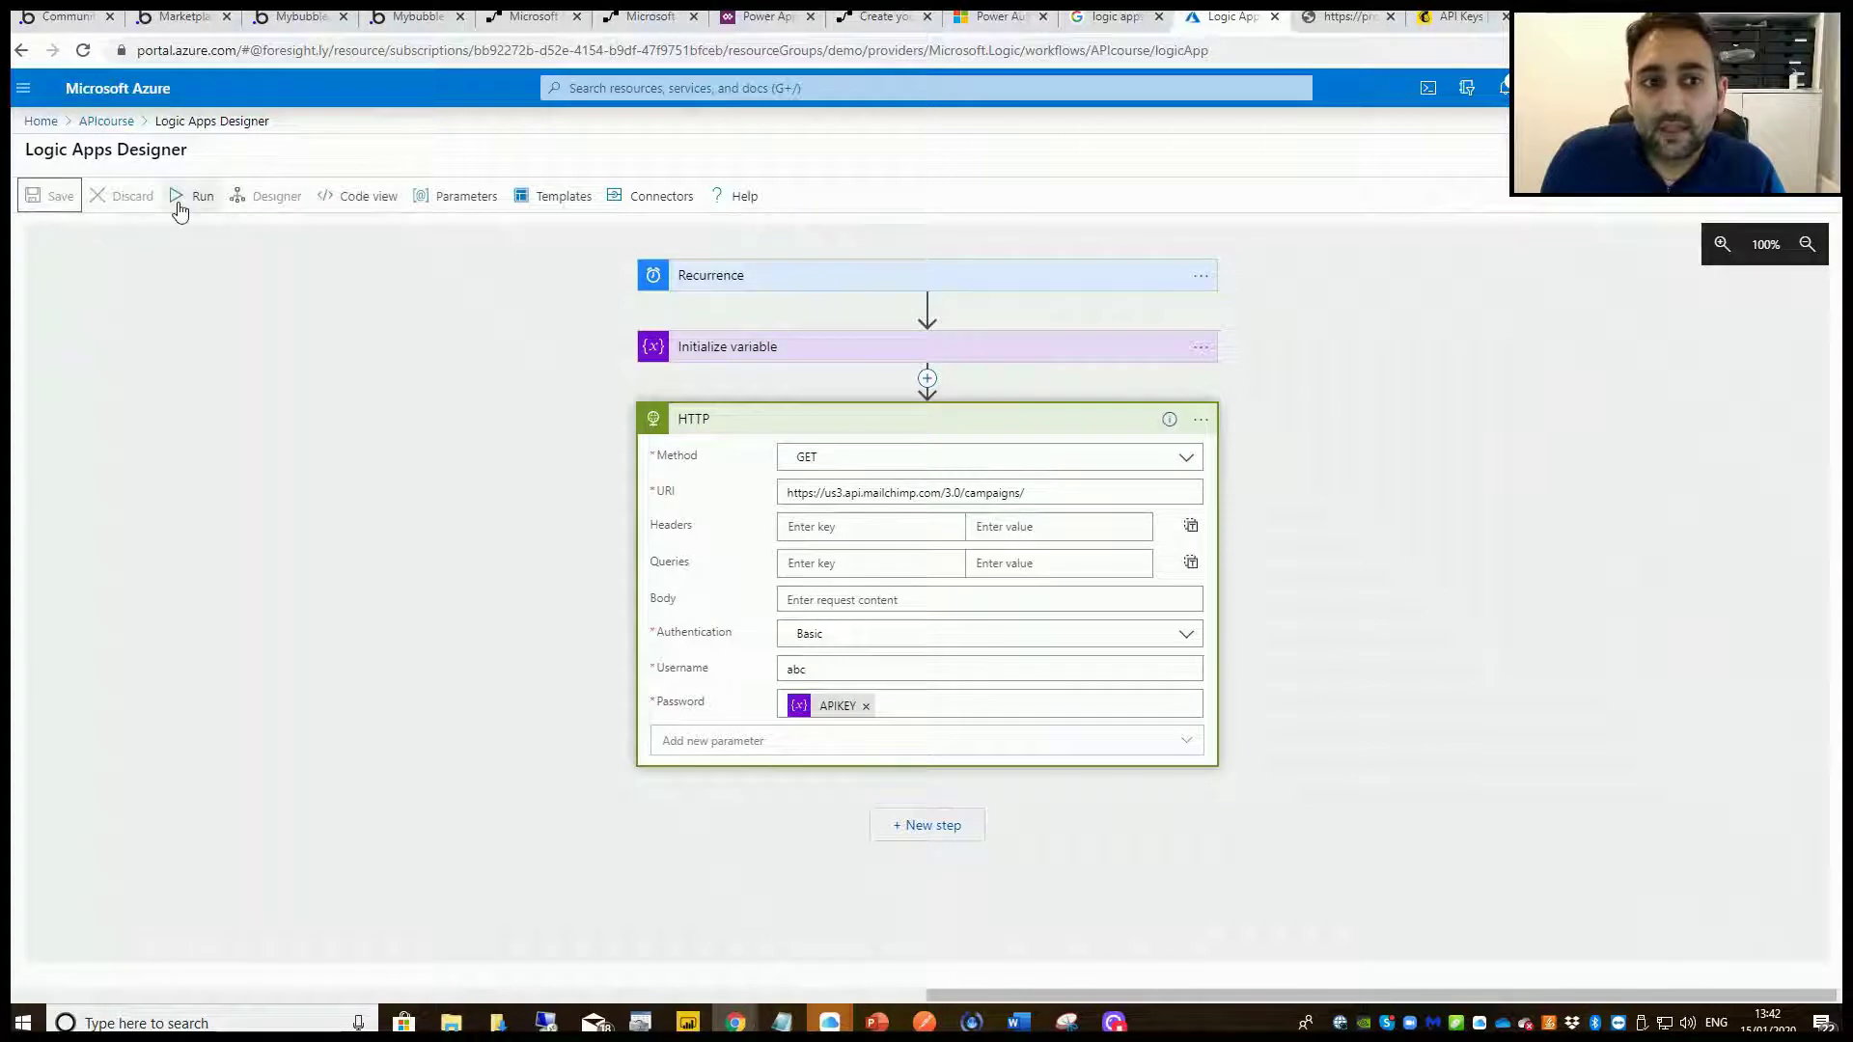
click(180, 197)
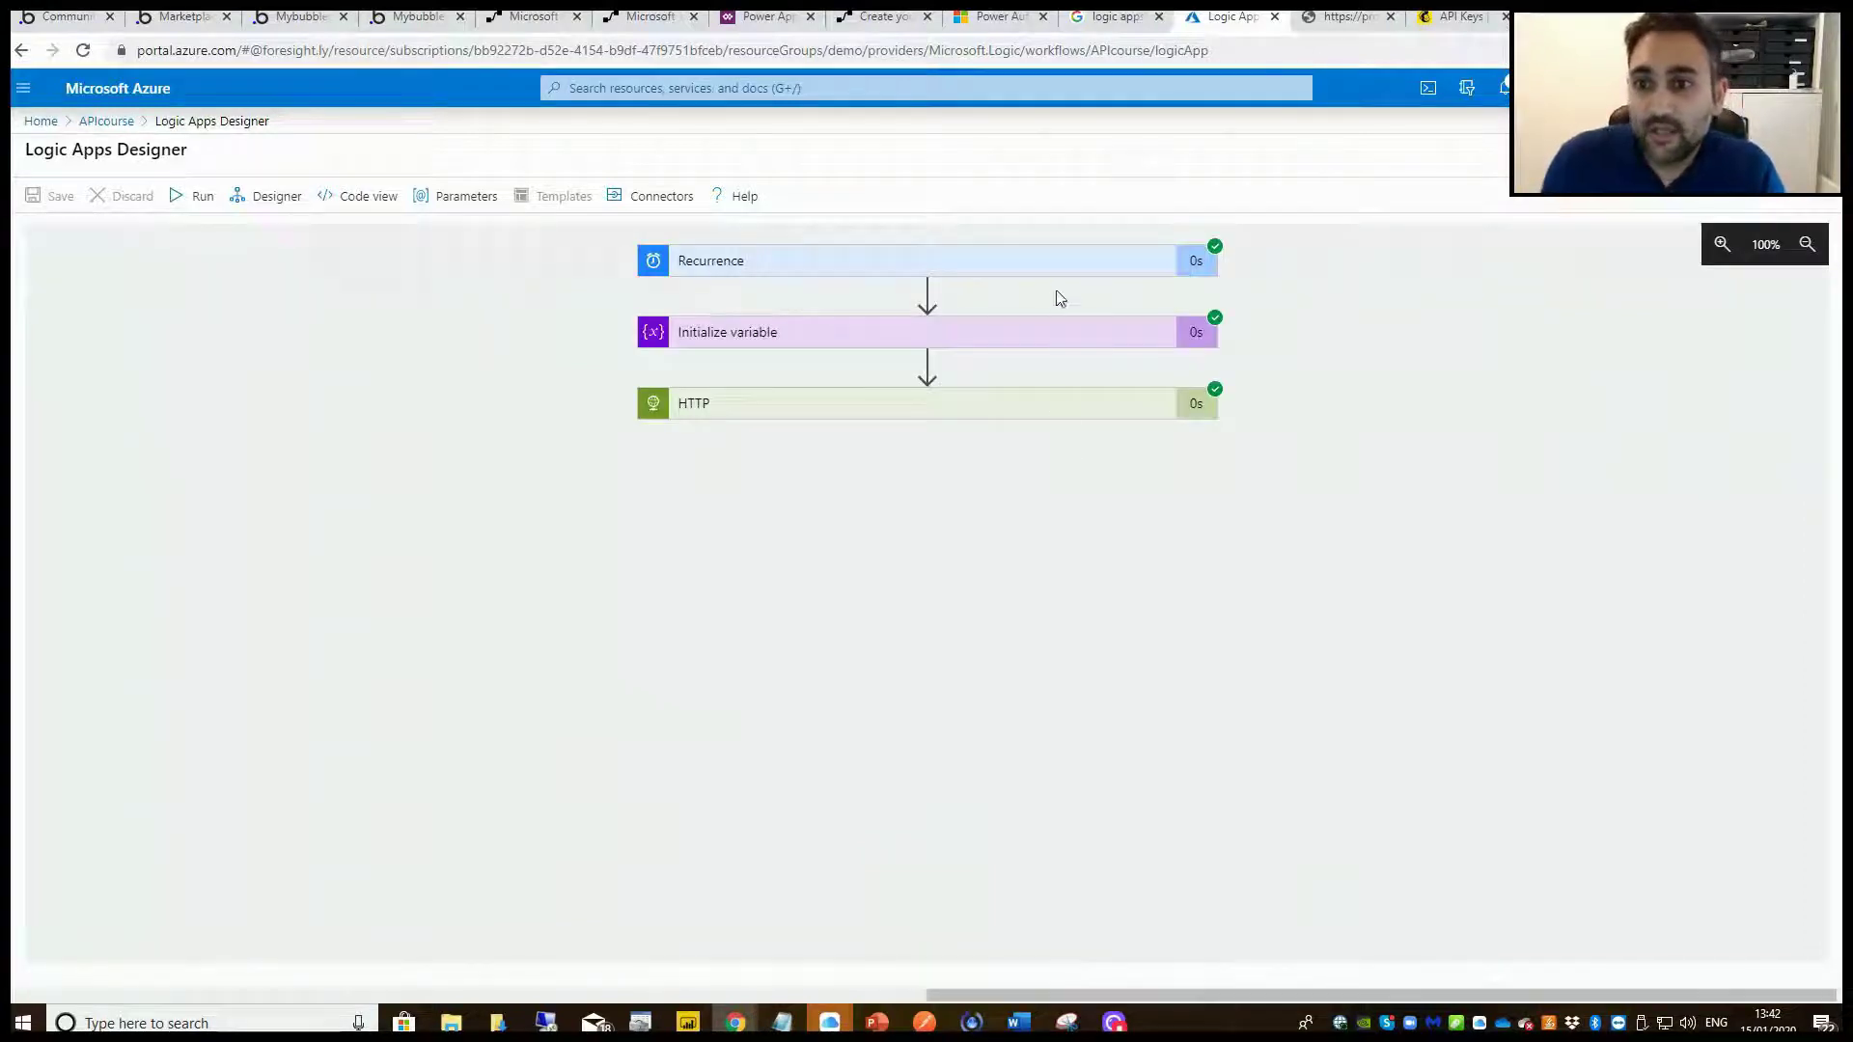
click(1097, 410)
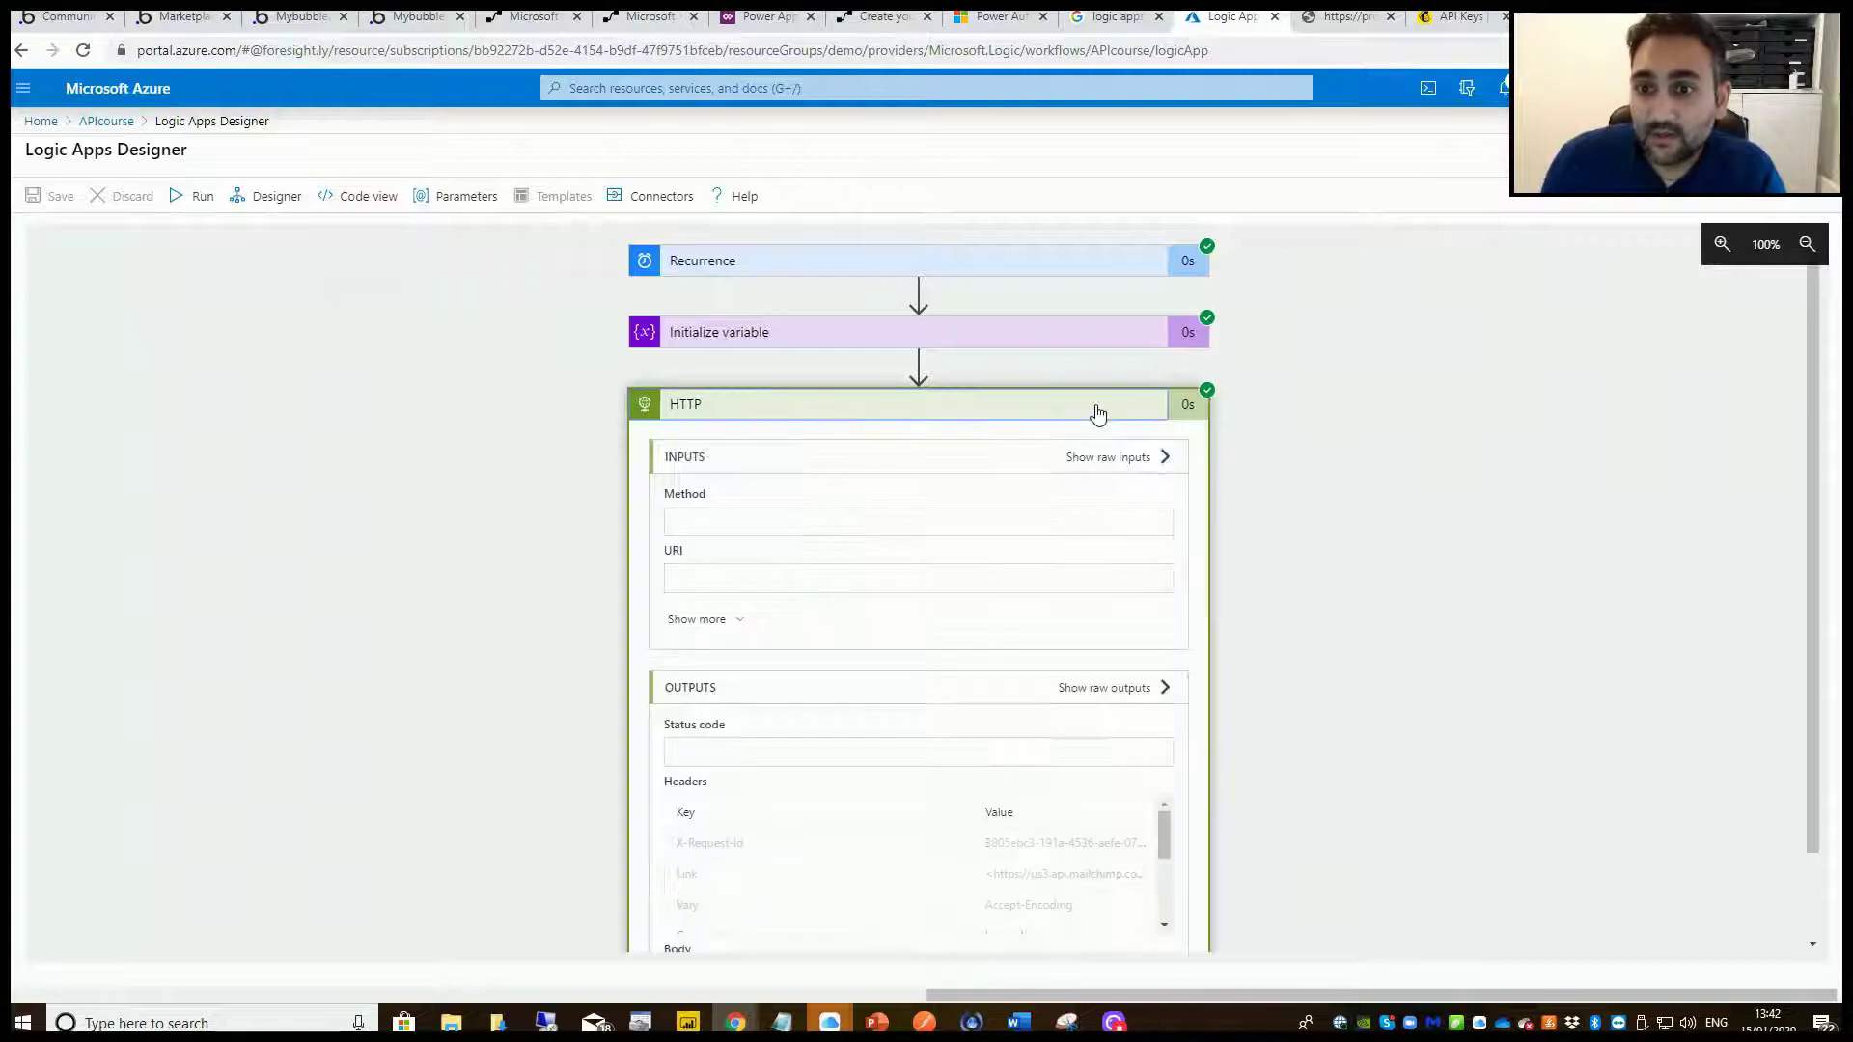
scroll(1332, 709, down, 2)
scroll(943, 814, down, 4)
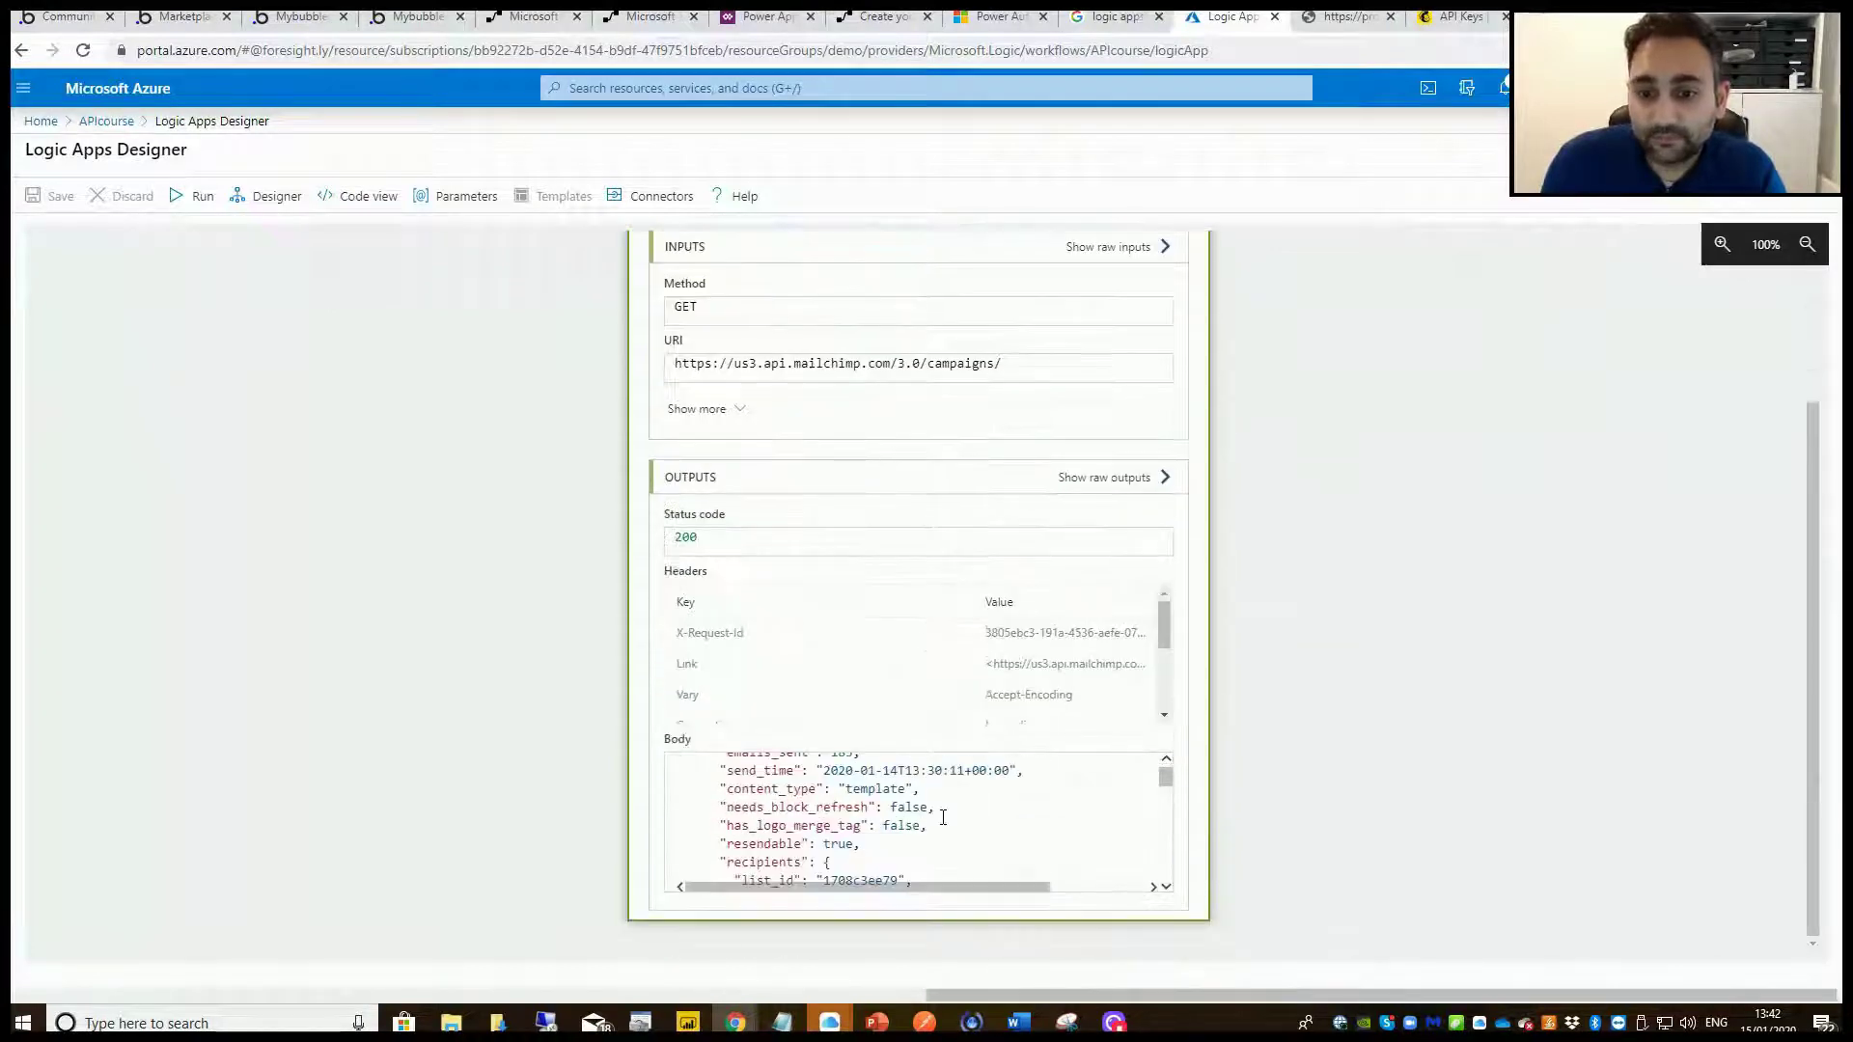
scroll(946, 808, down, 3)
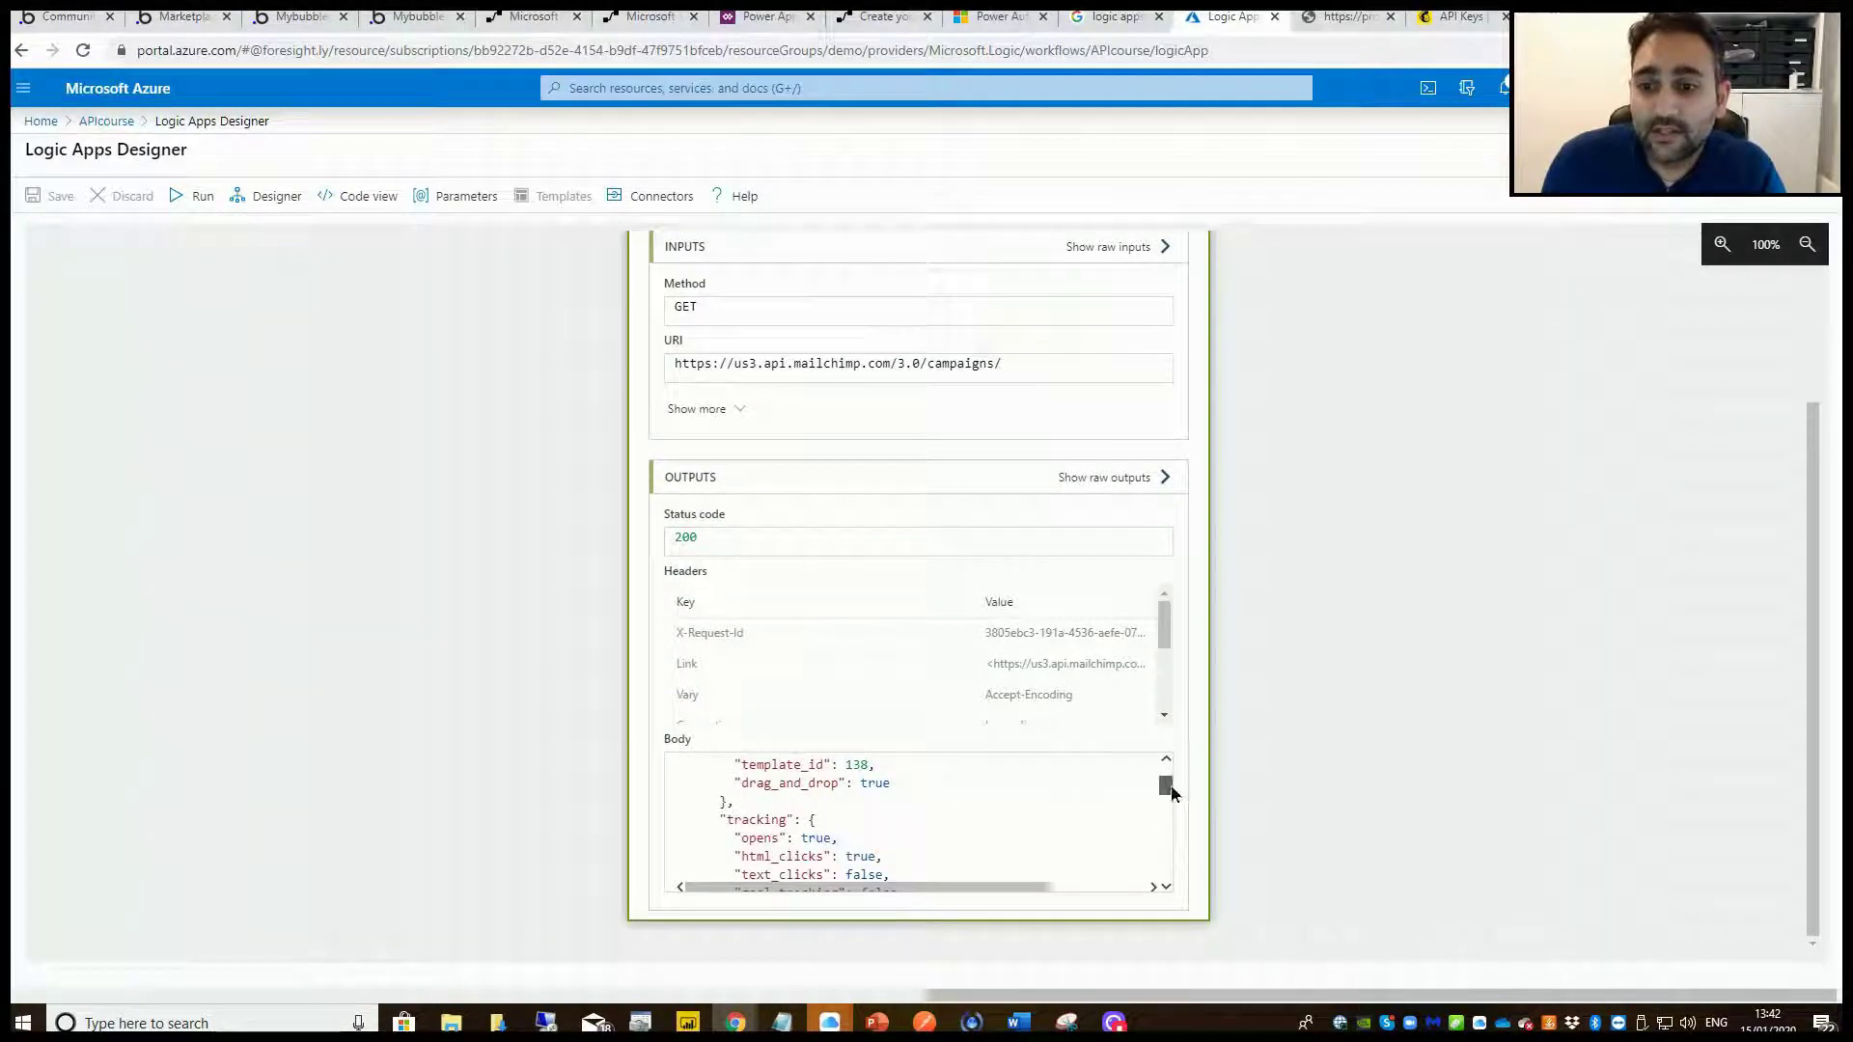
drag(1166, 785, 1166, 766)
drag(712, 539, 610, 548)
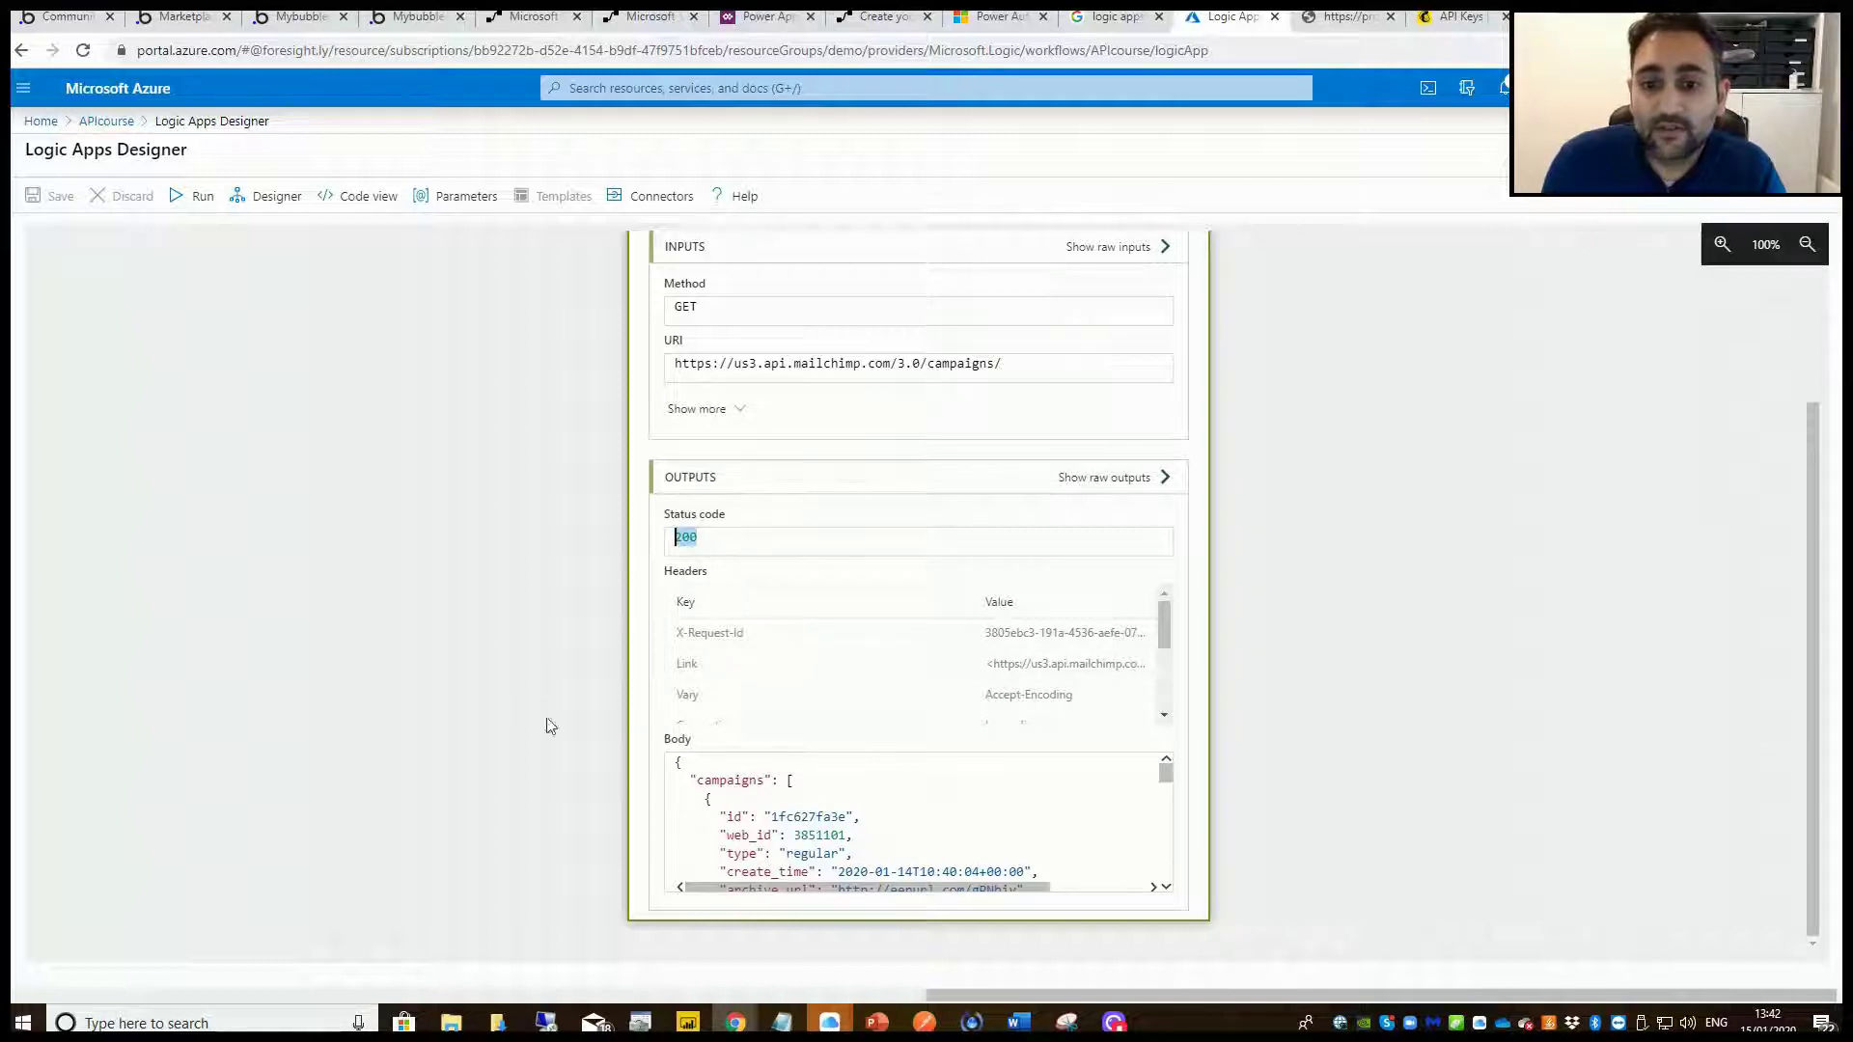
Copy the full response body from the HTTP action's outputs and return to the workflow design.
click(728, 768)
key(ctrl+a)
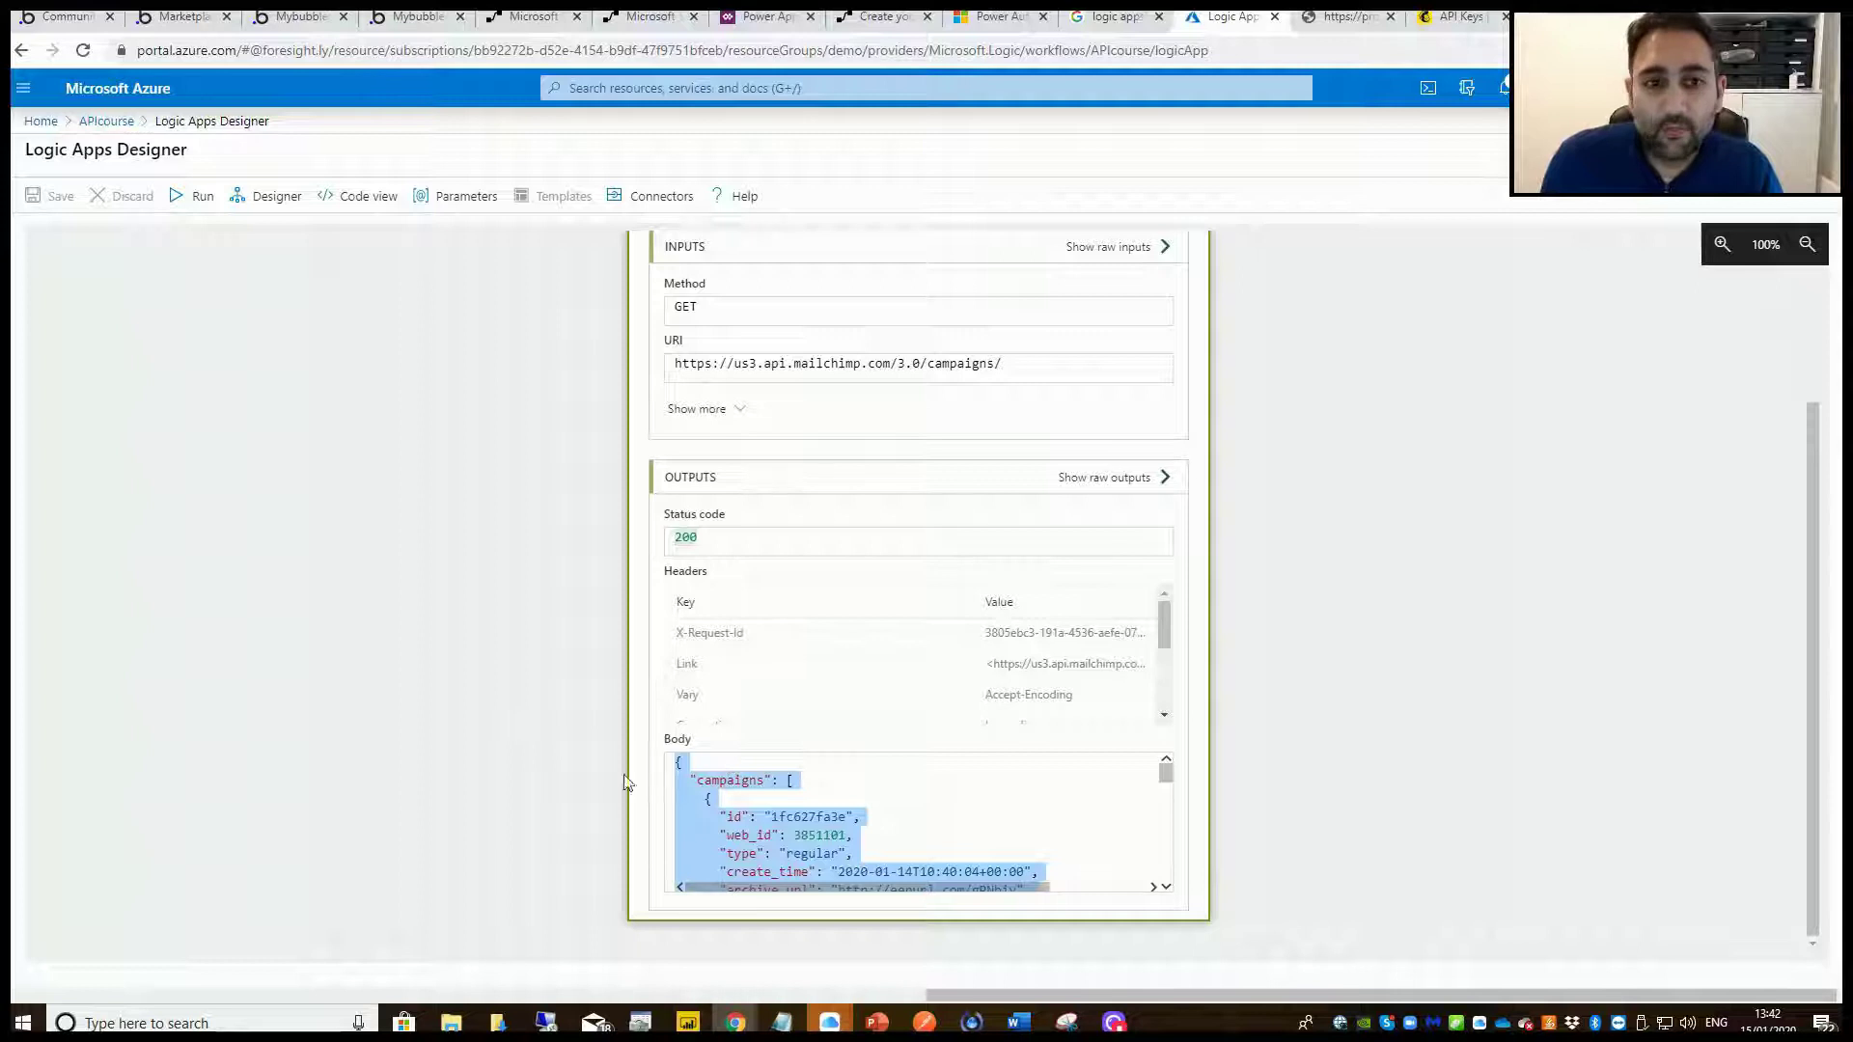
click(266, 198)
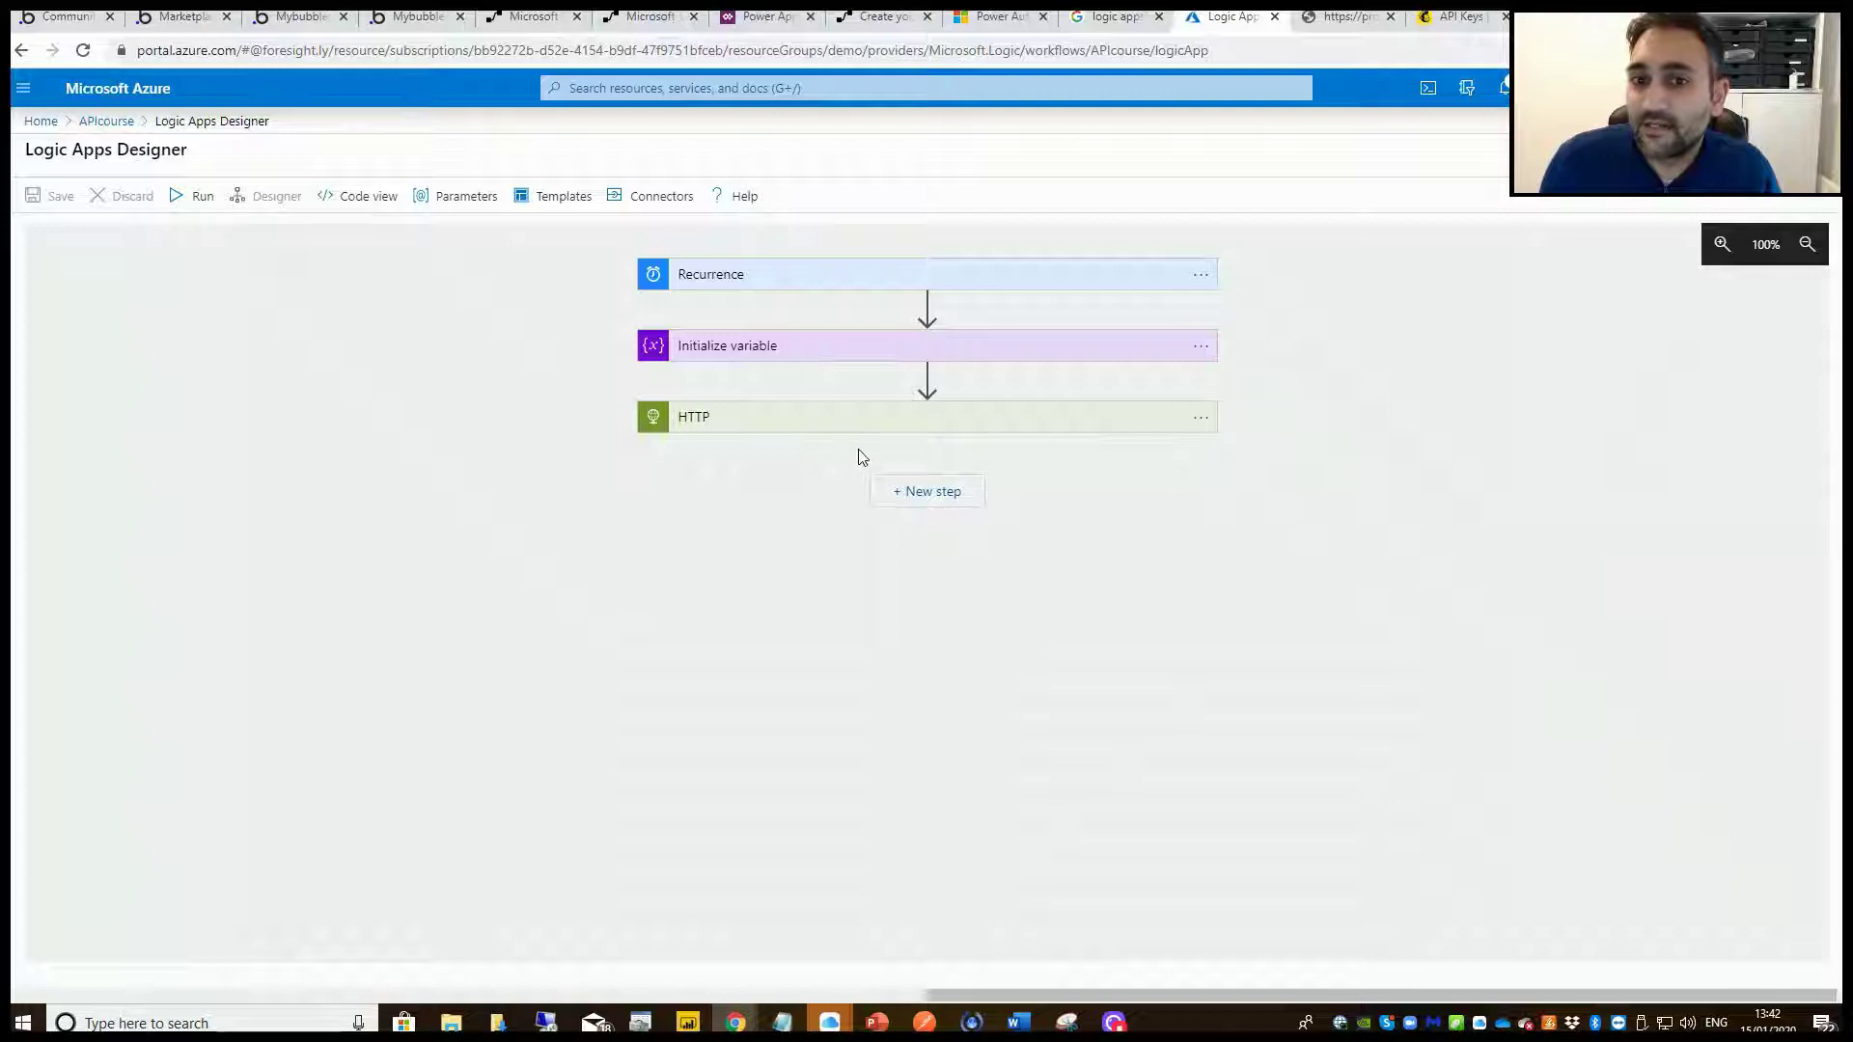
Add a Parse JSON data operation after the HTTP action and set its content to the HTTP Body.
click(943, 492)
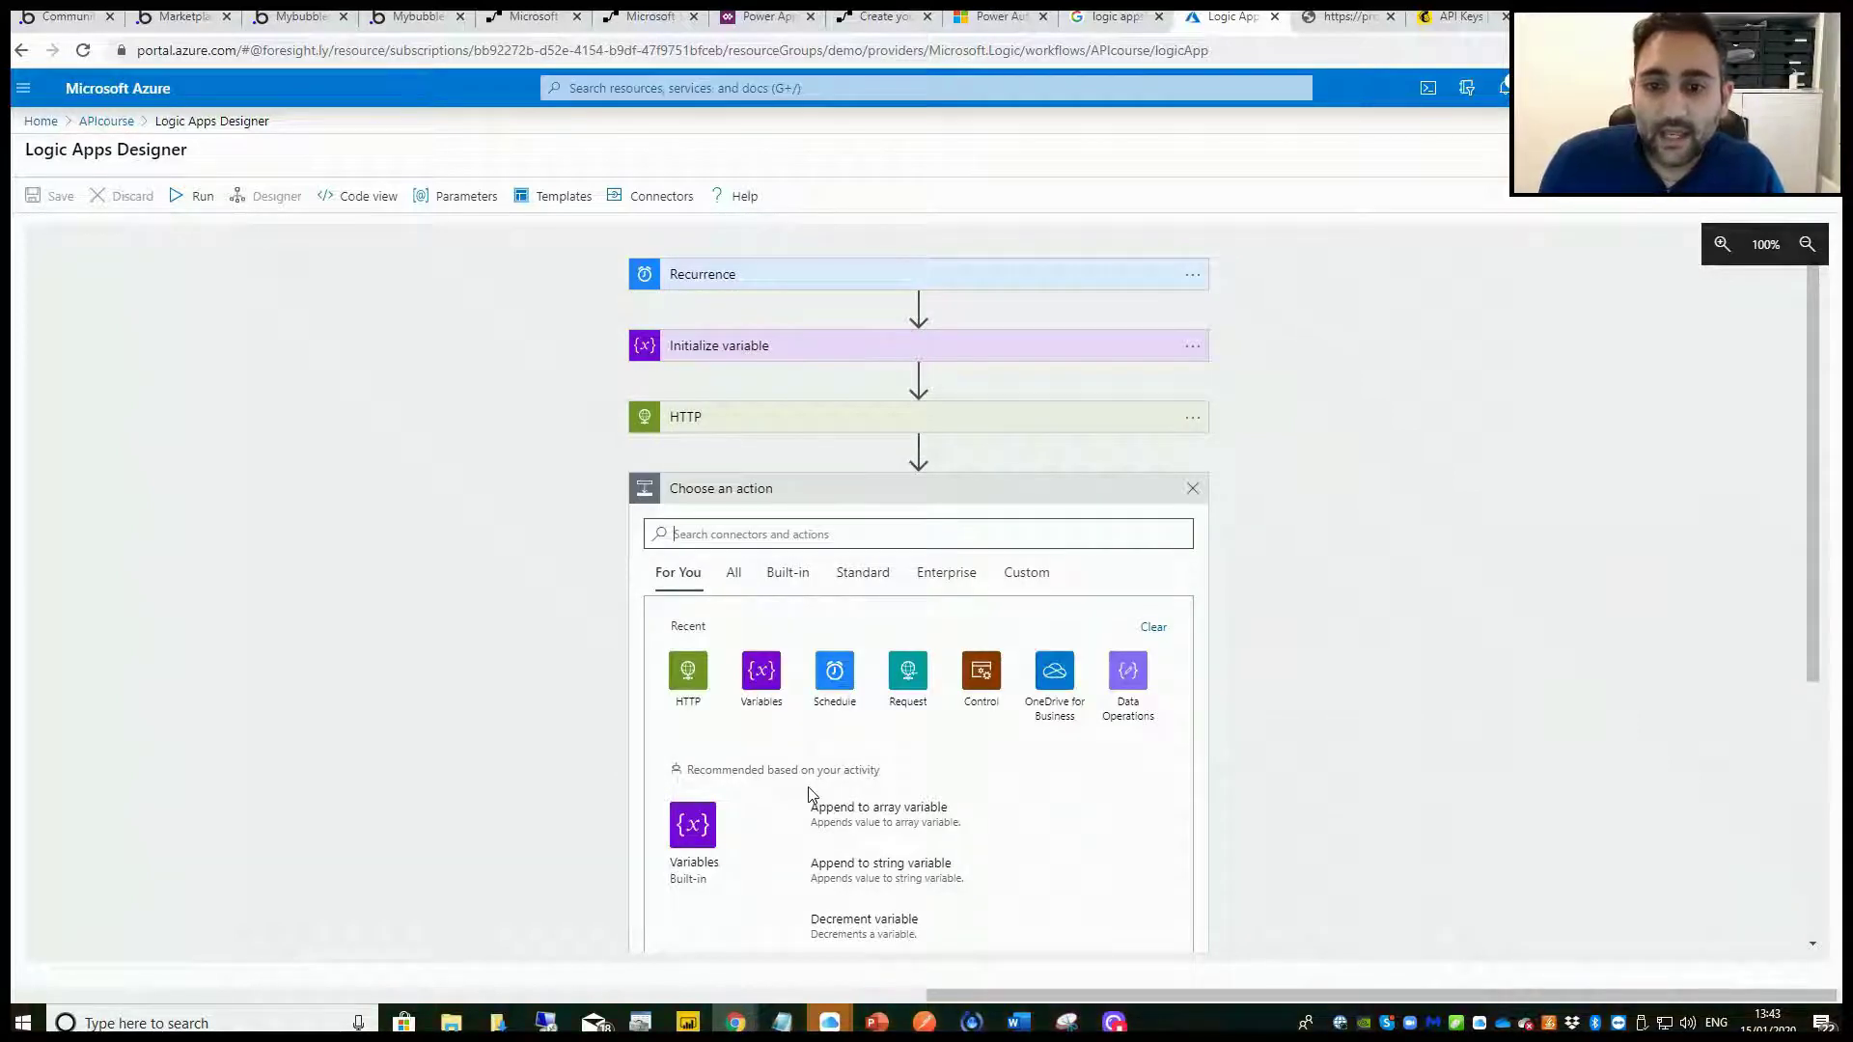
click(1127, 697)
scroll(751, 814, down, 1)
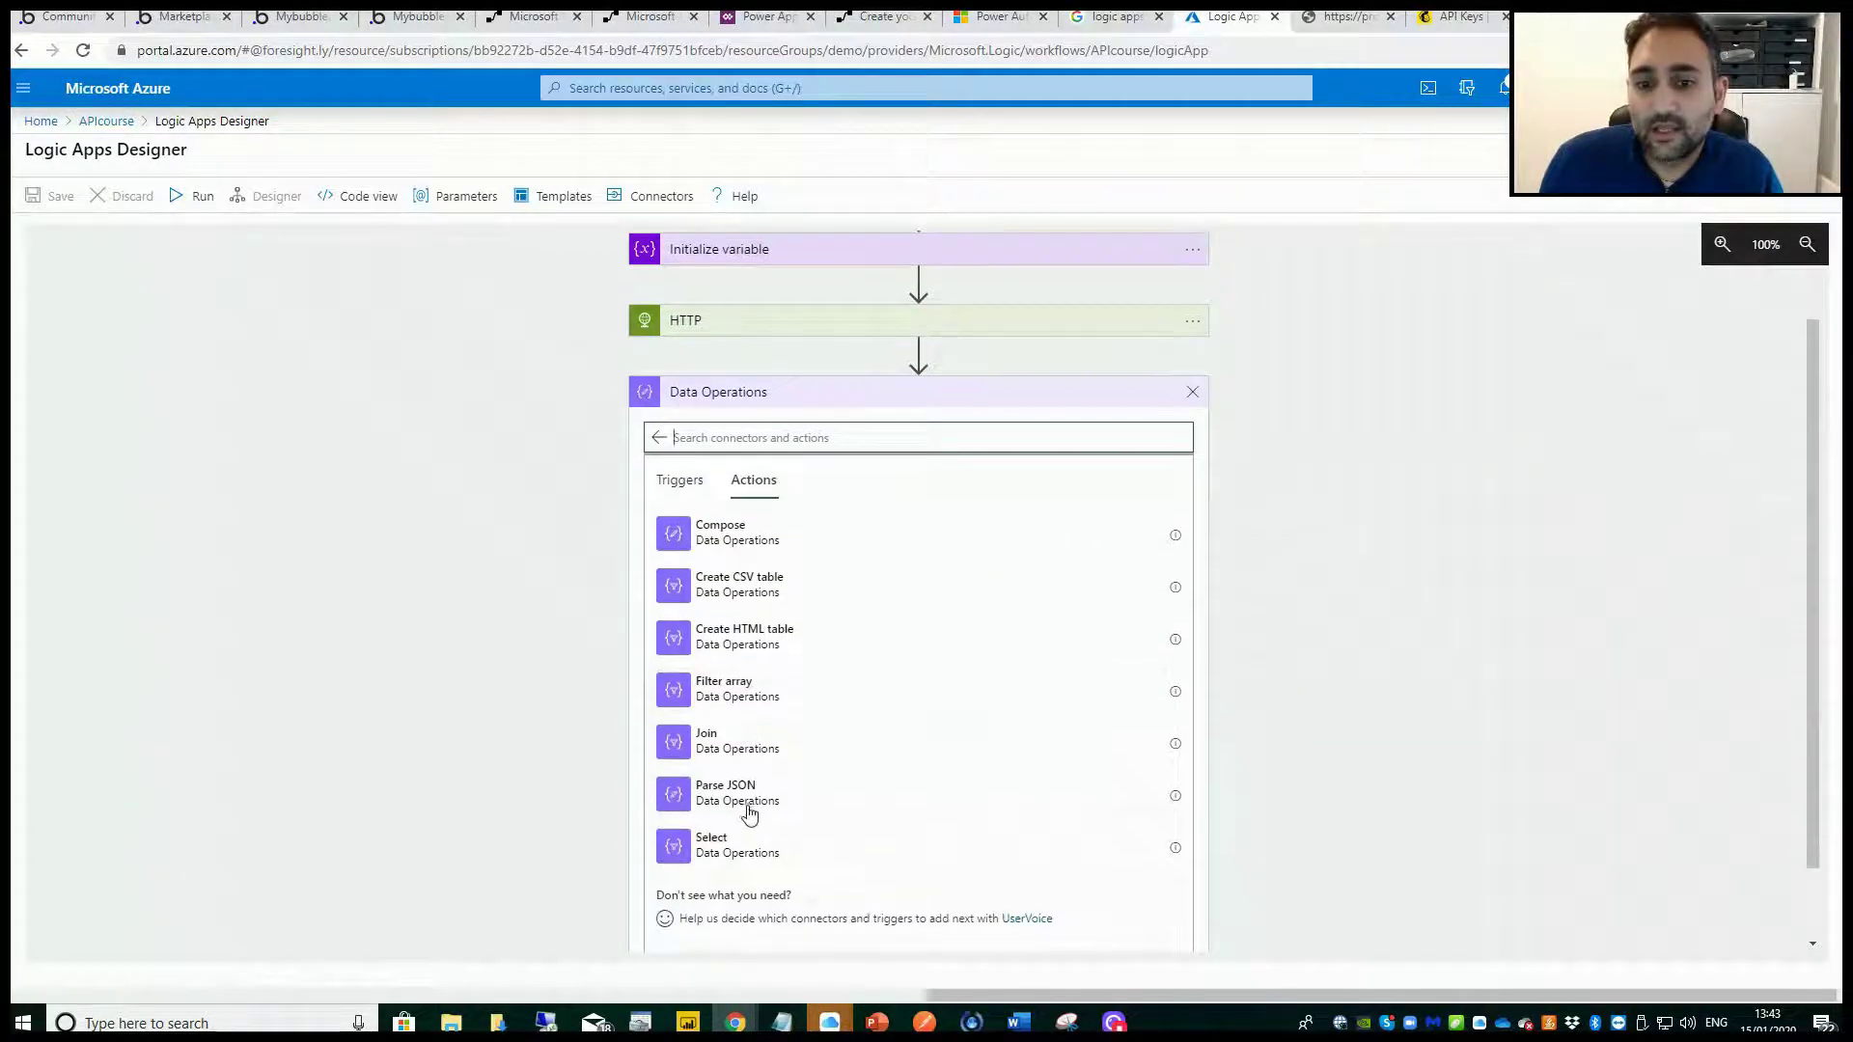
click(748, 814)
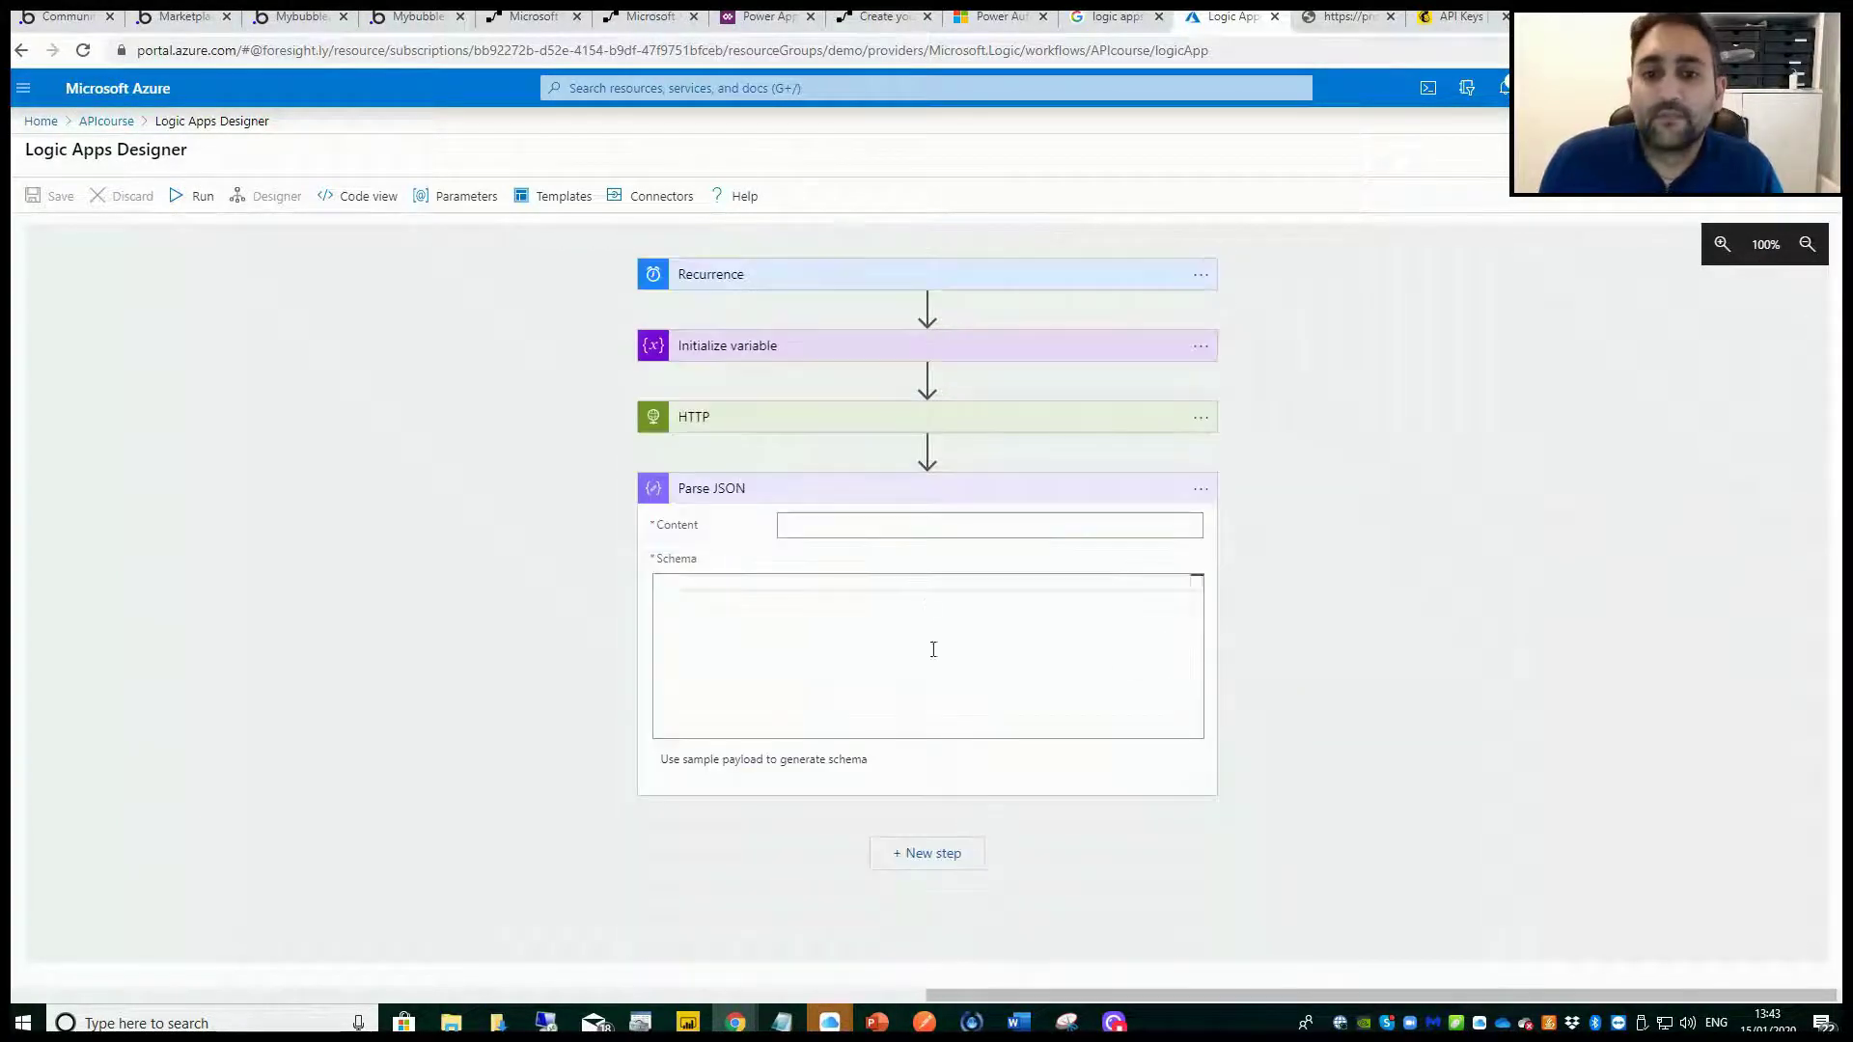
click(874, 531)
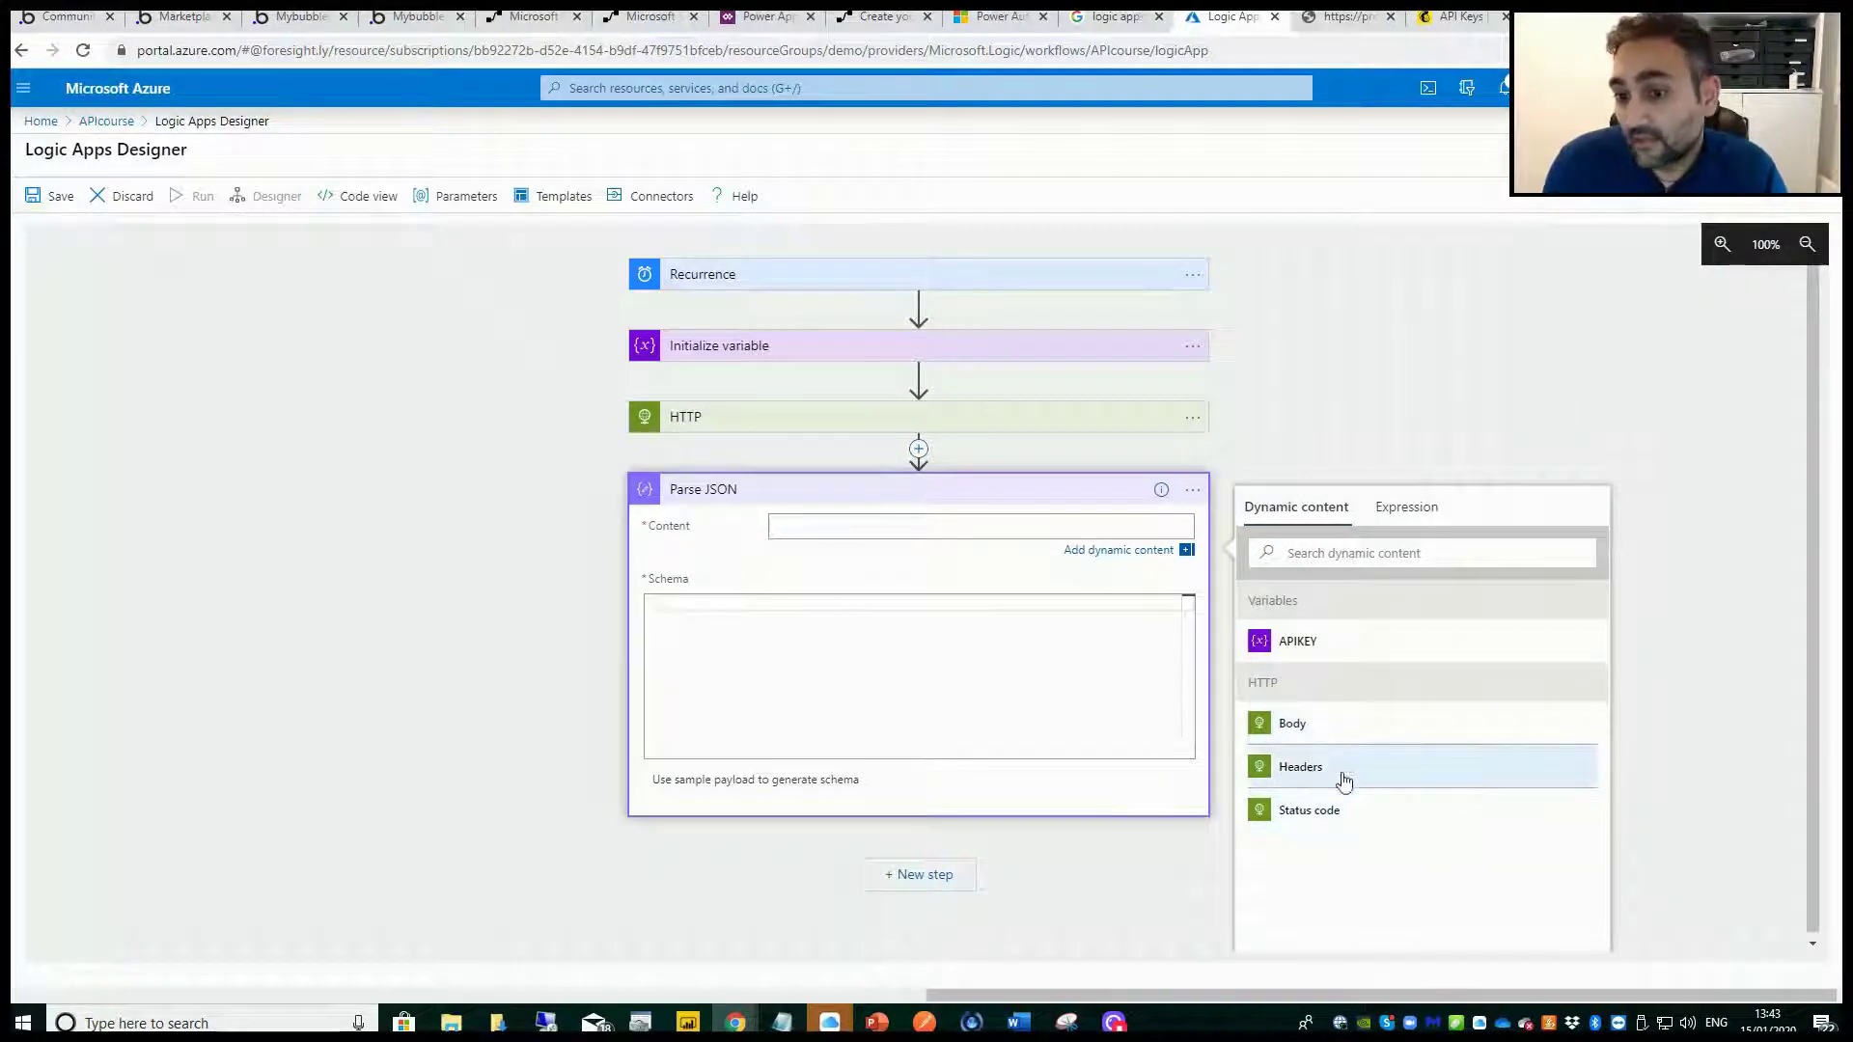
click(1291, 731)
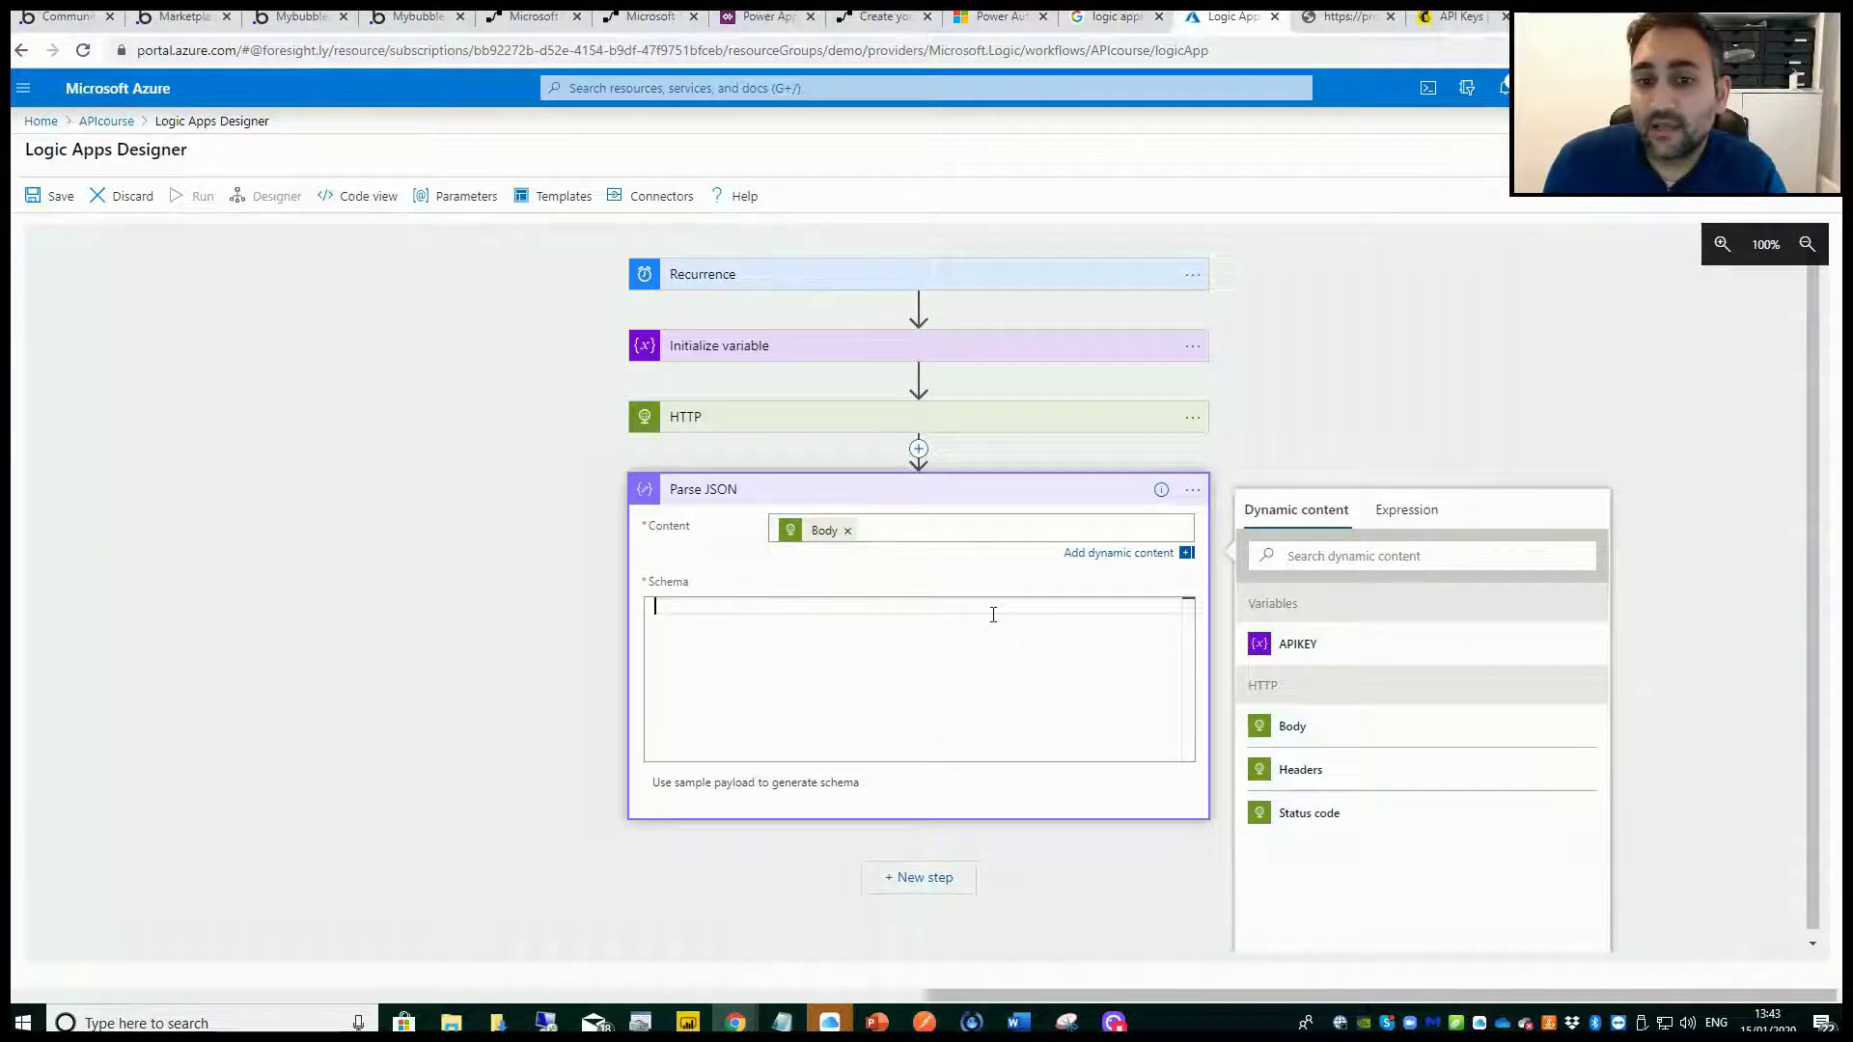
Generate the Parse JSON schema by pasting the copied campaigns response as the sample payload.
click(993, 615)
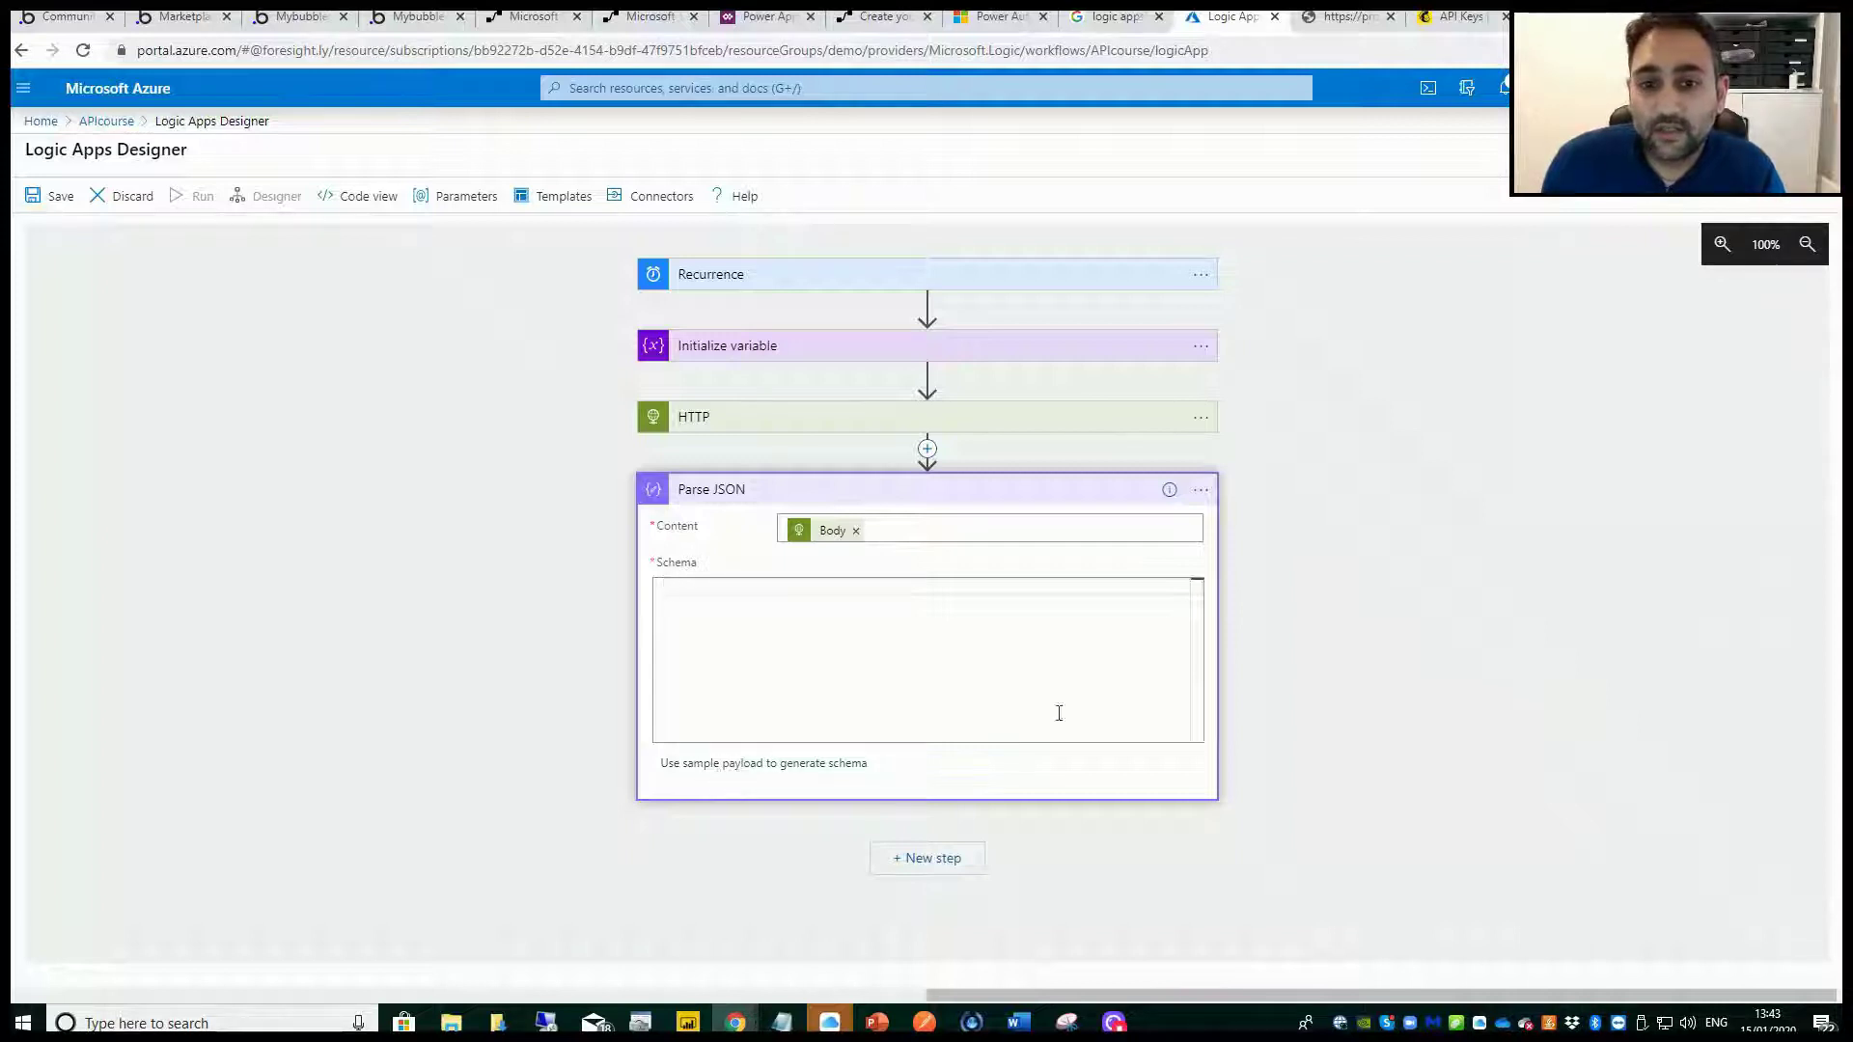
click(823, 769)
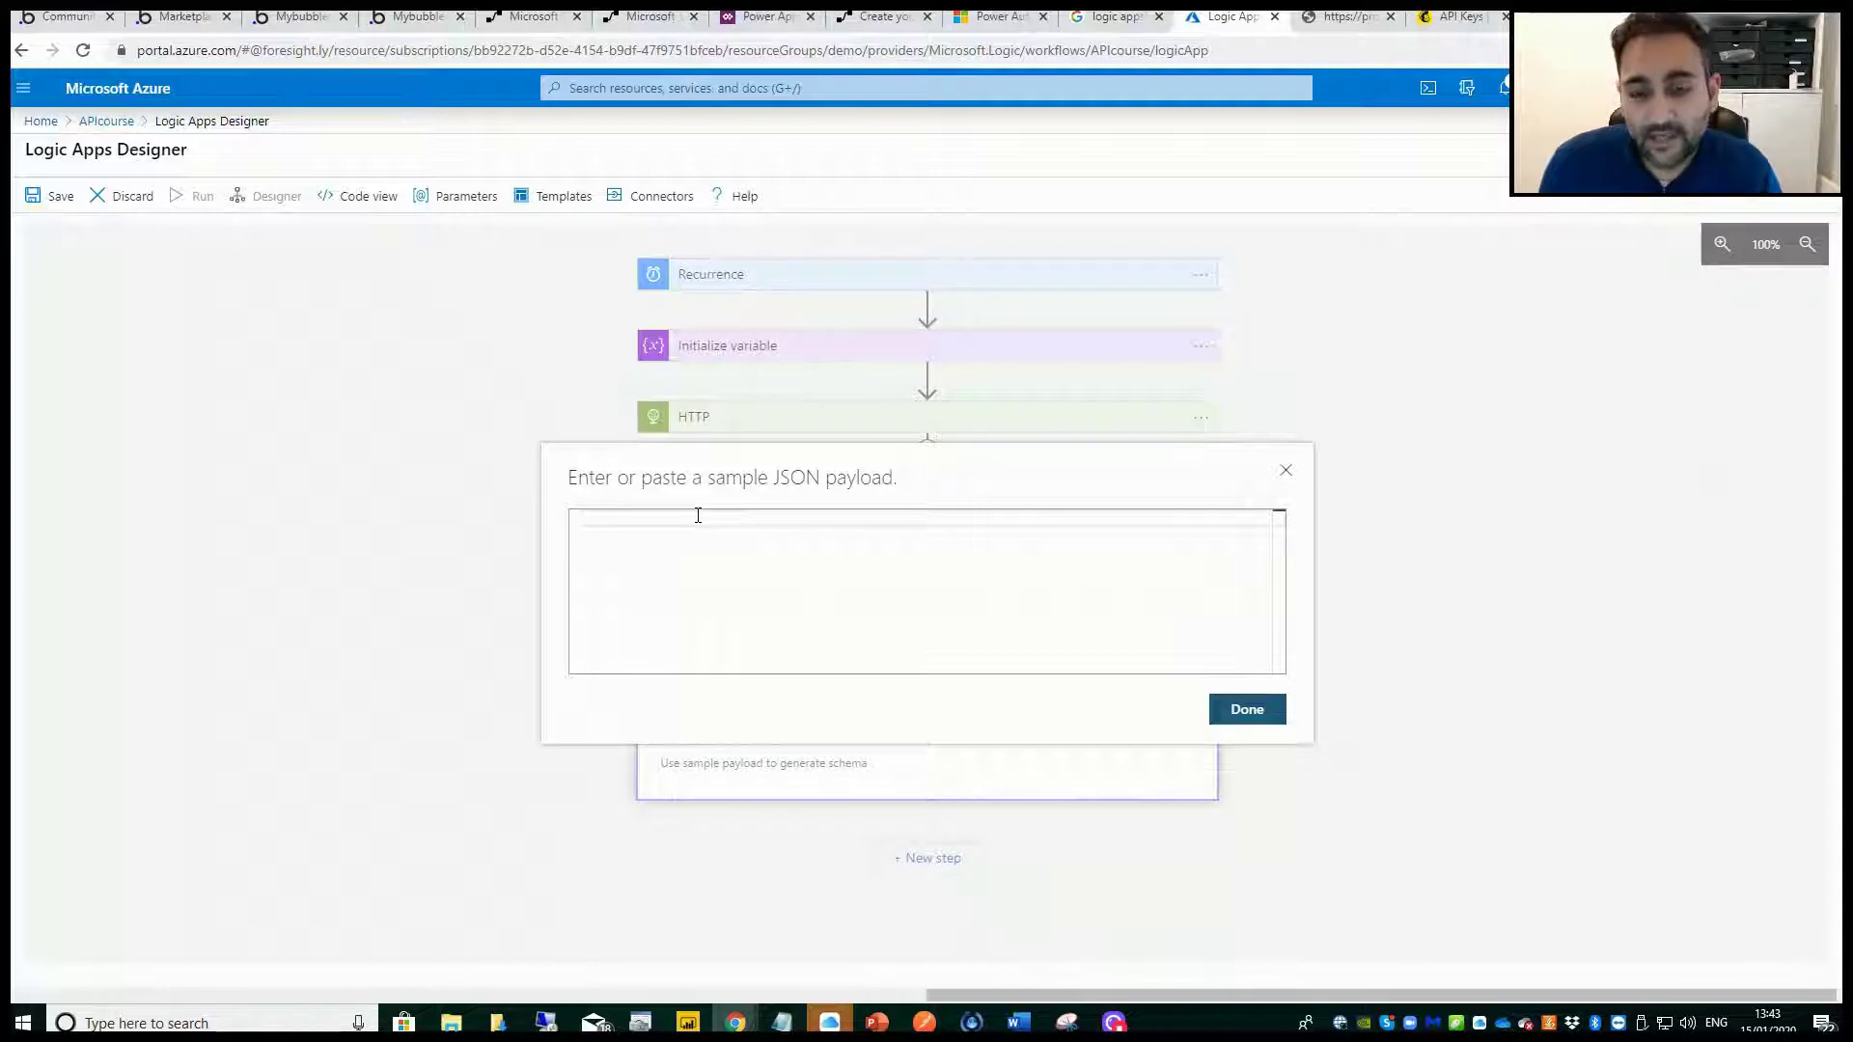
key(ctrl+v)
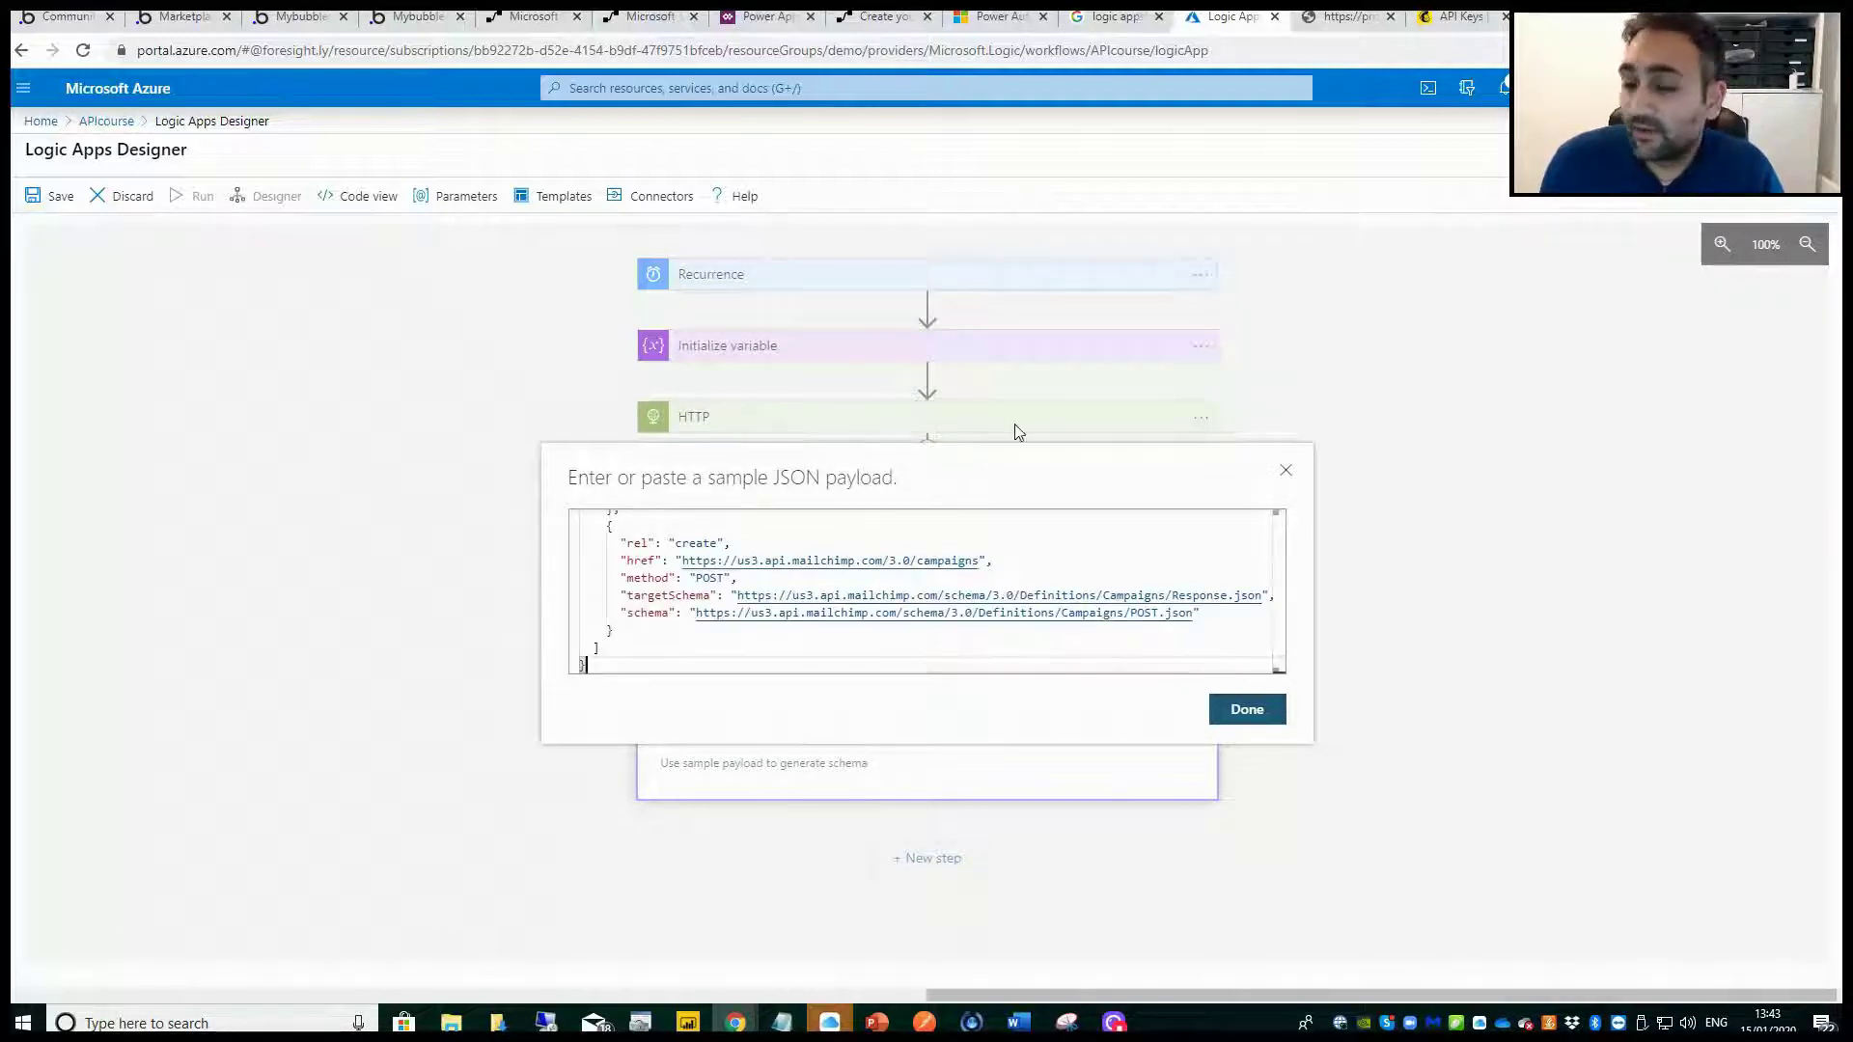
scroll(807, 627, up, 3)
scroll(823, 621, down, 3)
click(1266, 714)
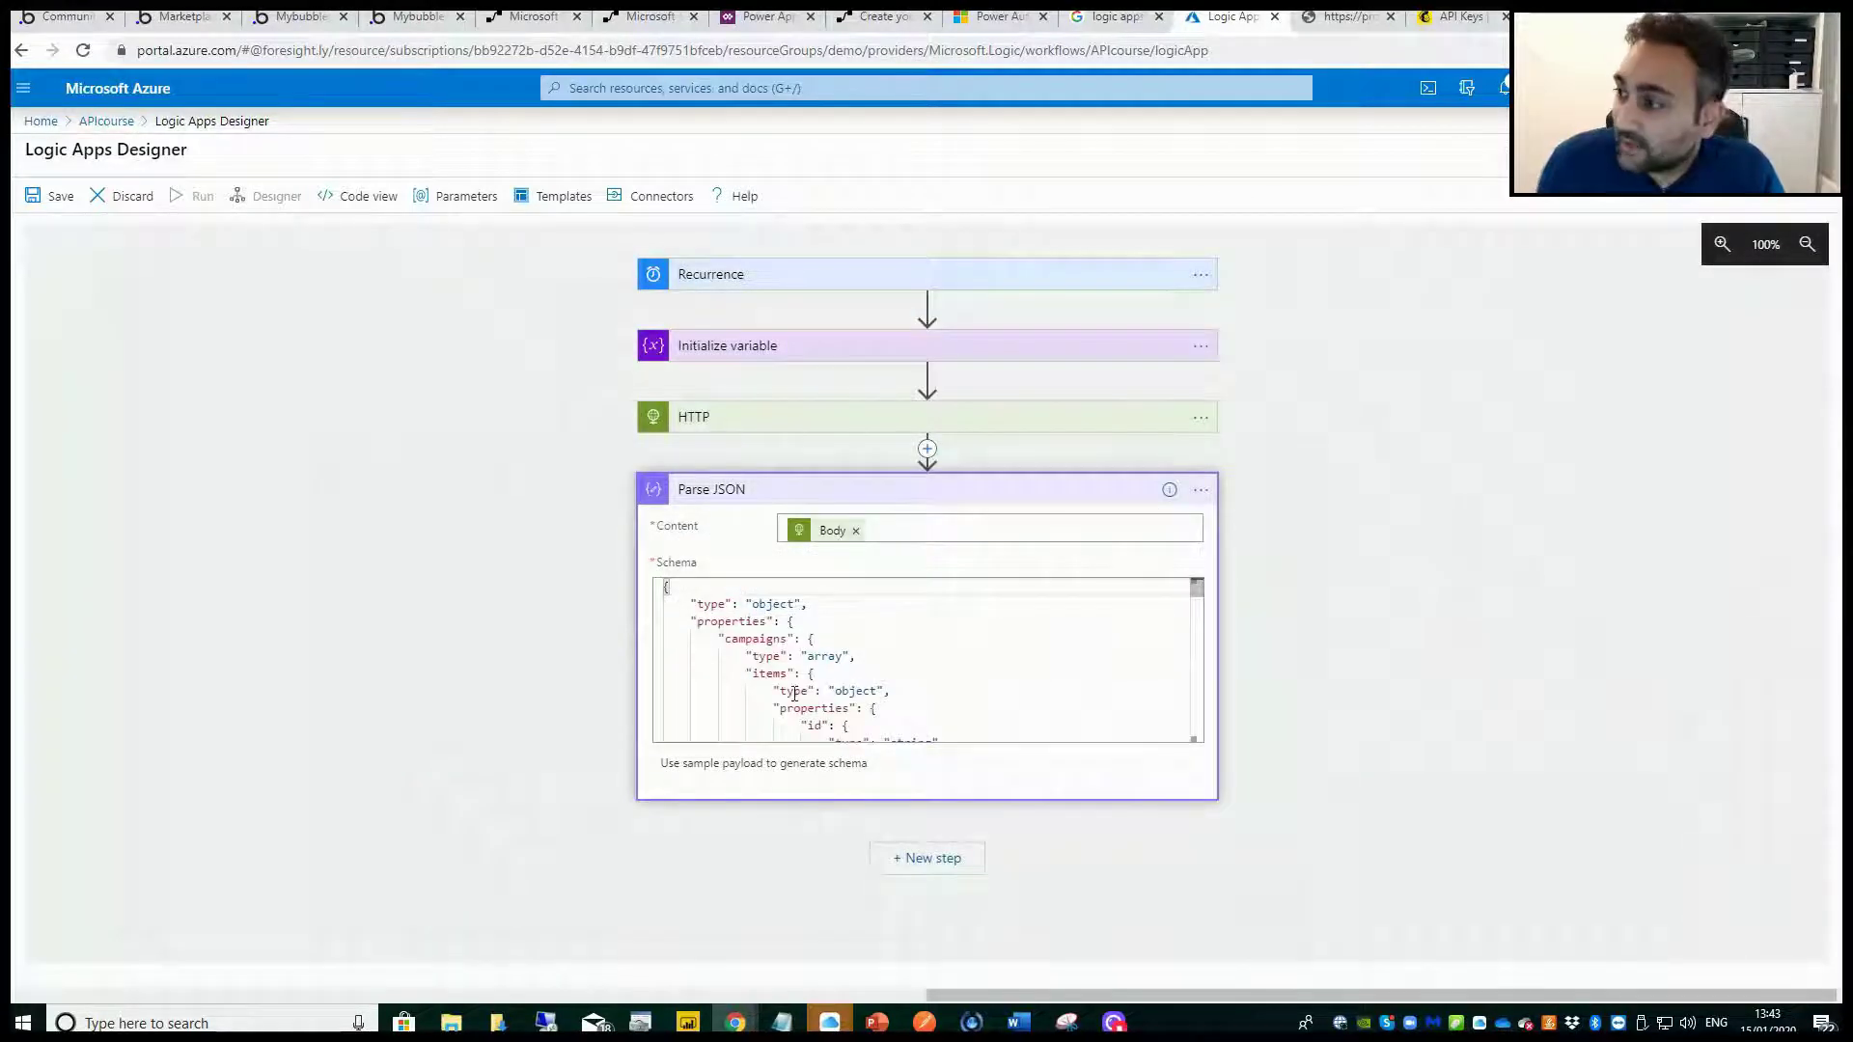
Review the generated Parse JSON schema and save the logic app.
scroll(793, 691, down, 5)
scroll(797, 683, down, 10)
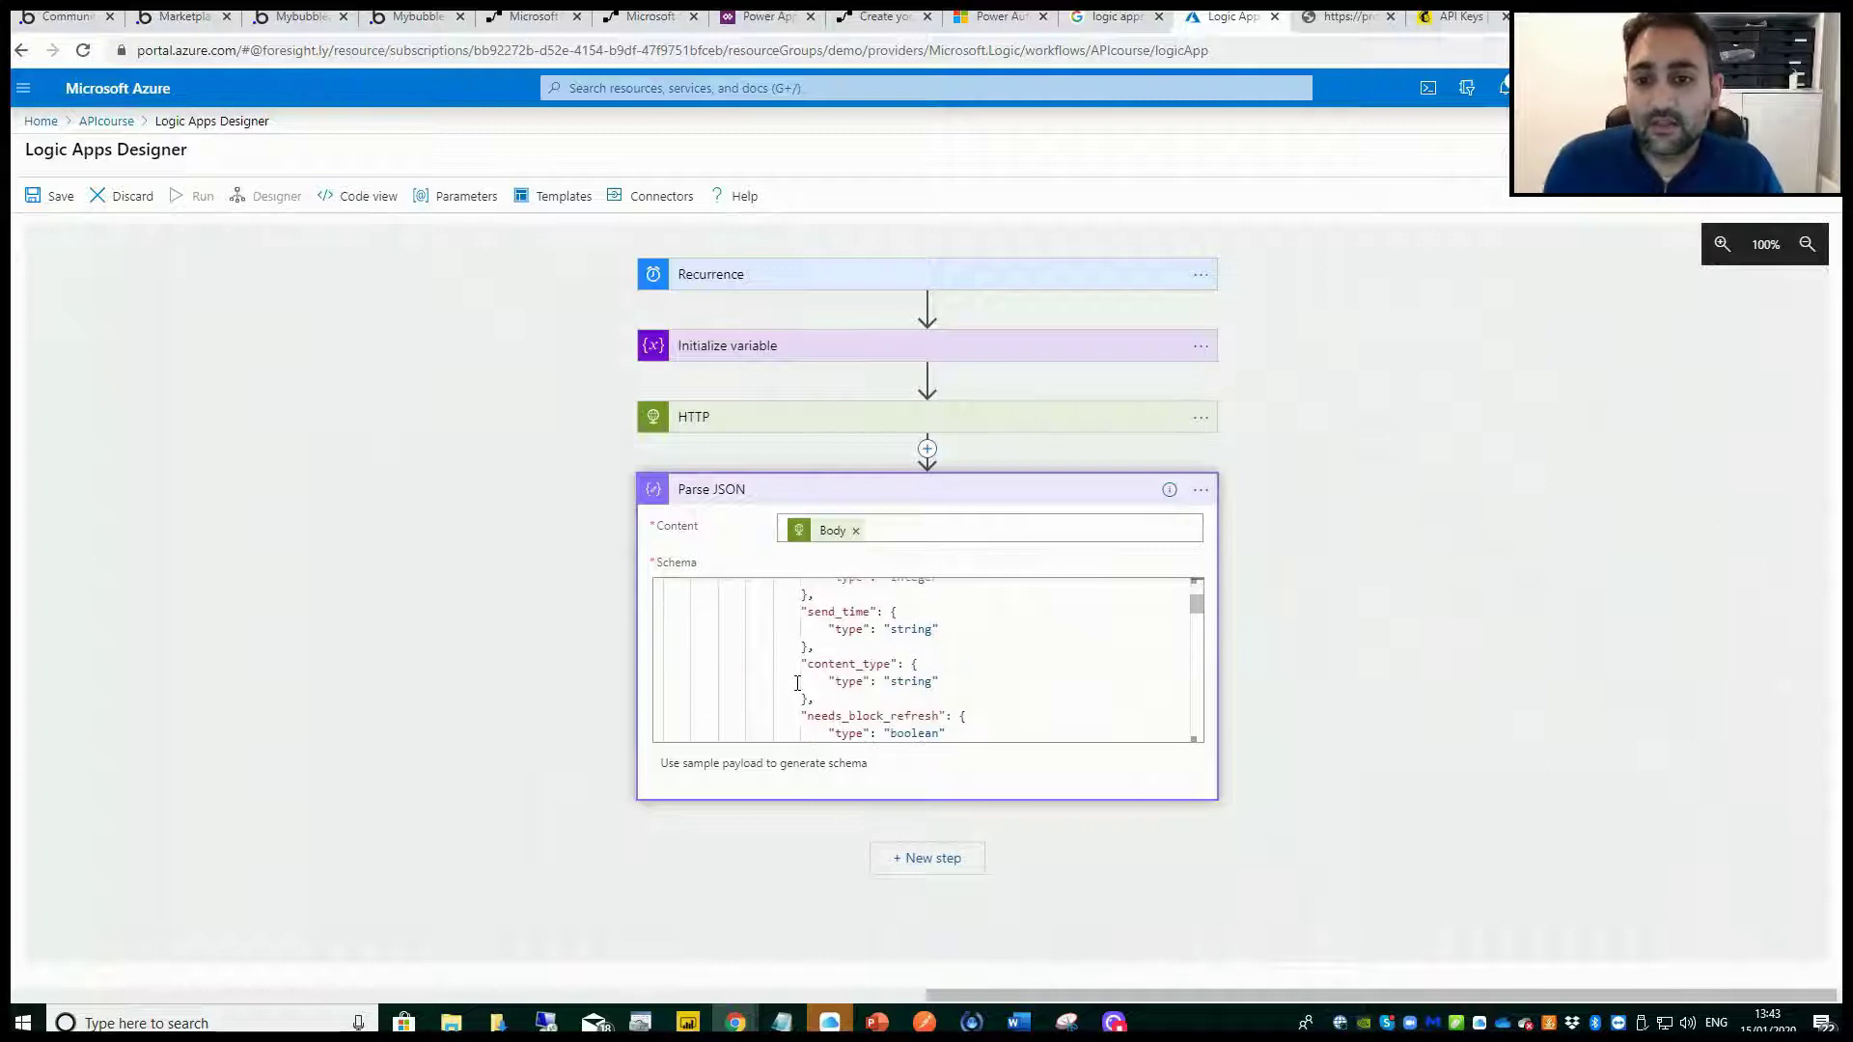
scroll(797, 683, down, 2)
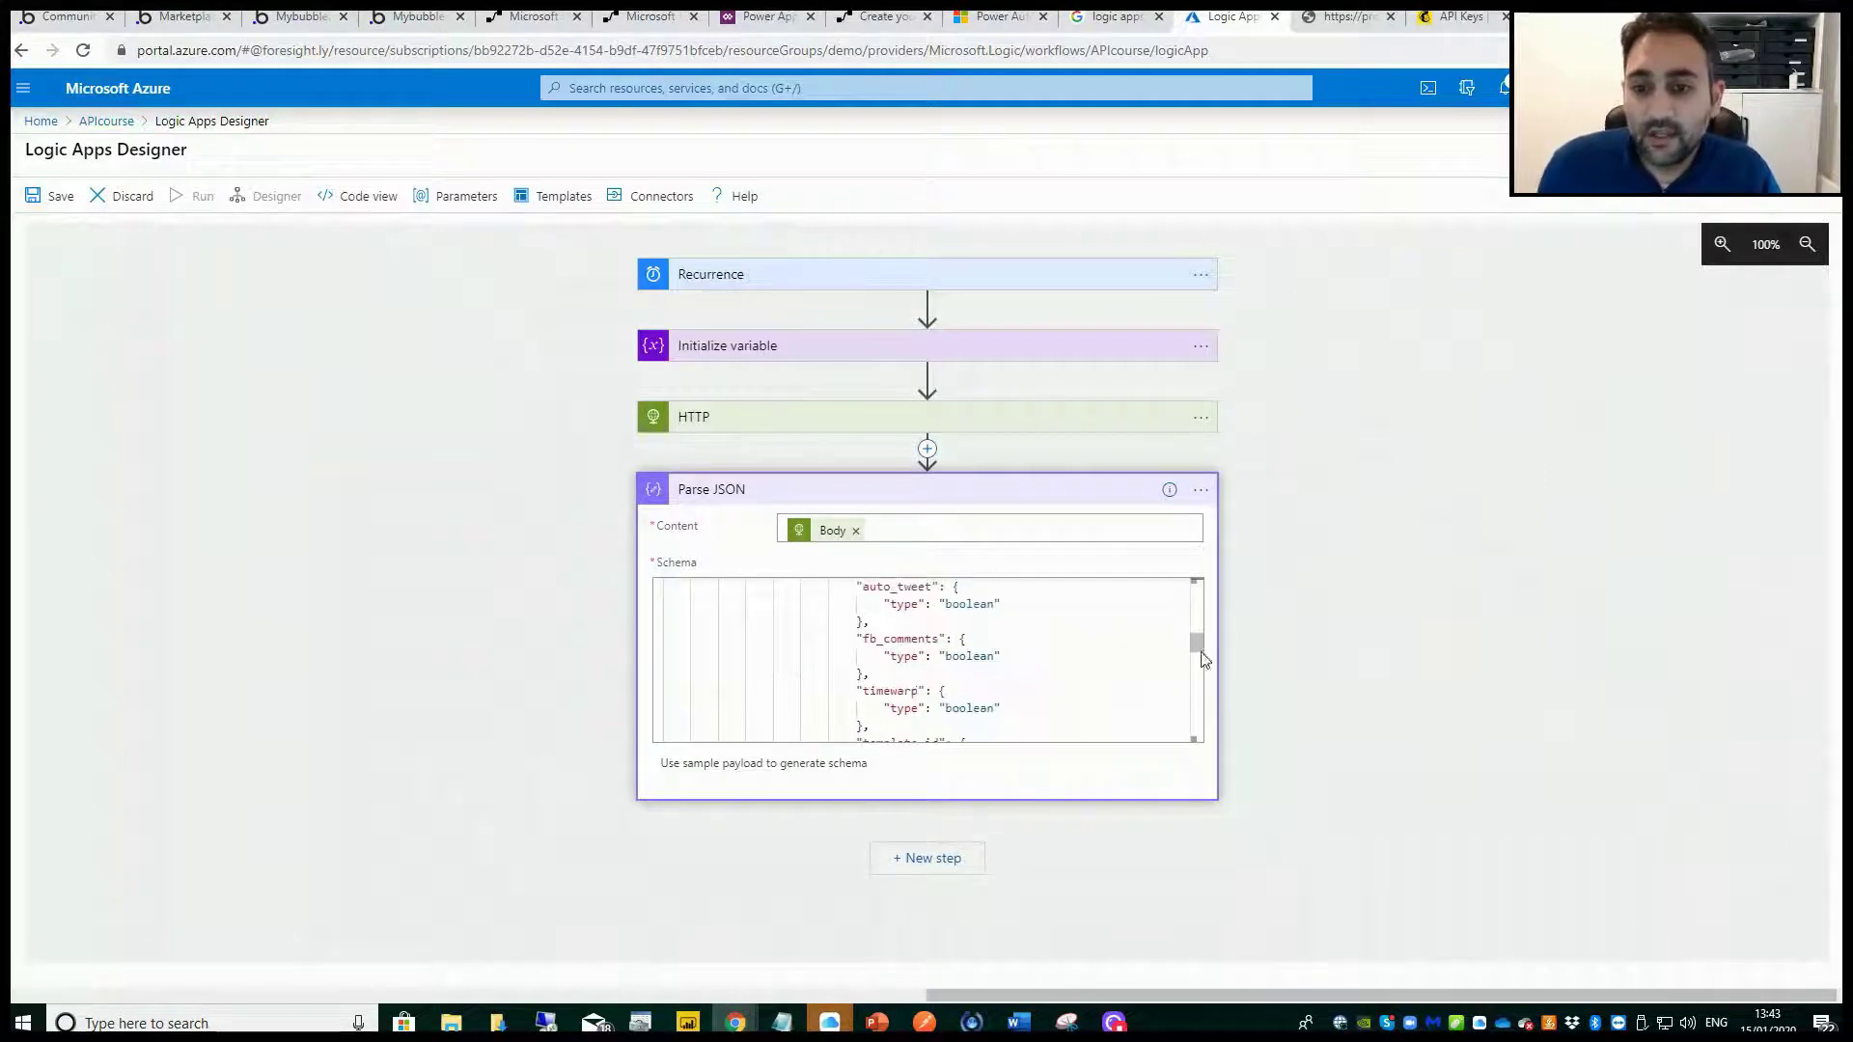
drag(1197, 639, 1208, 586)
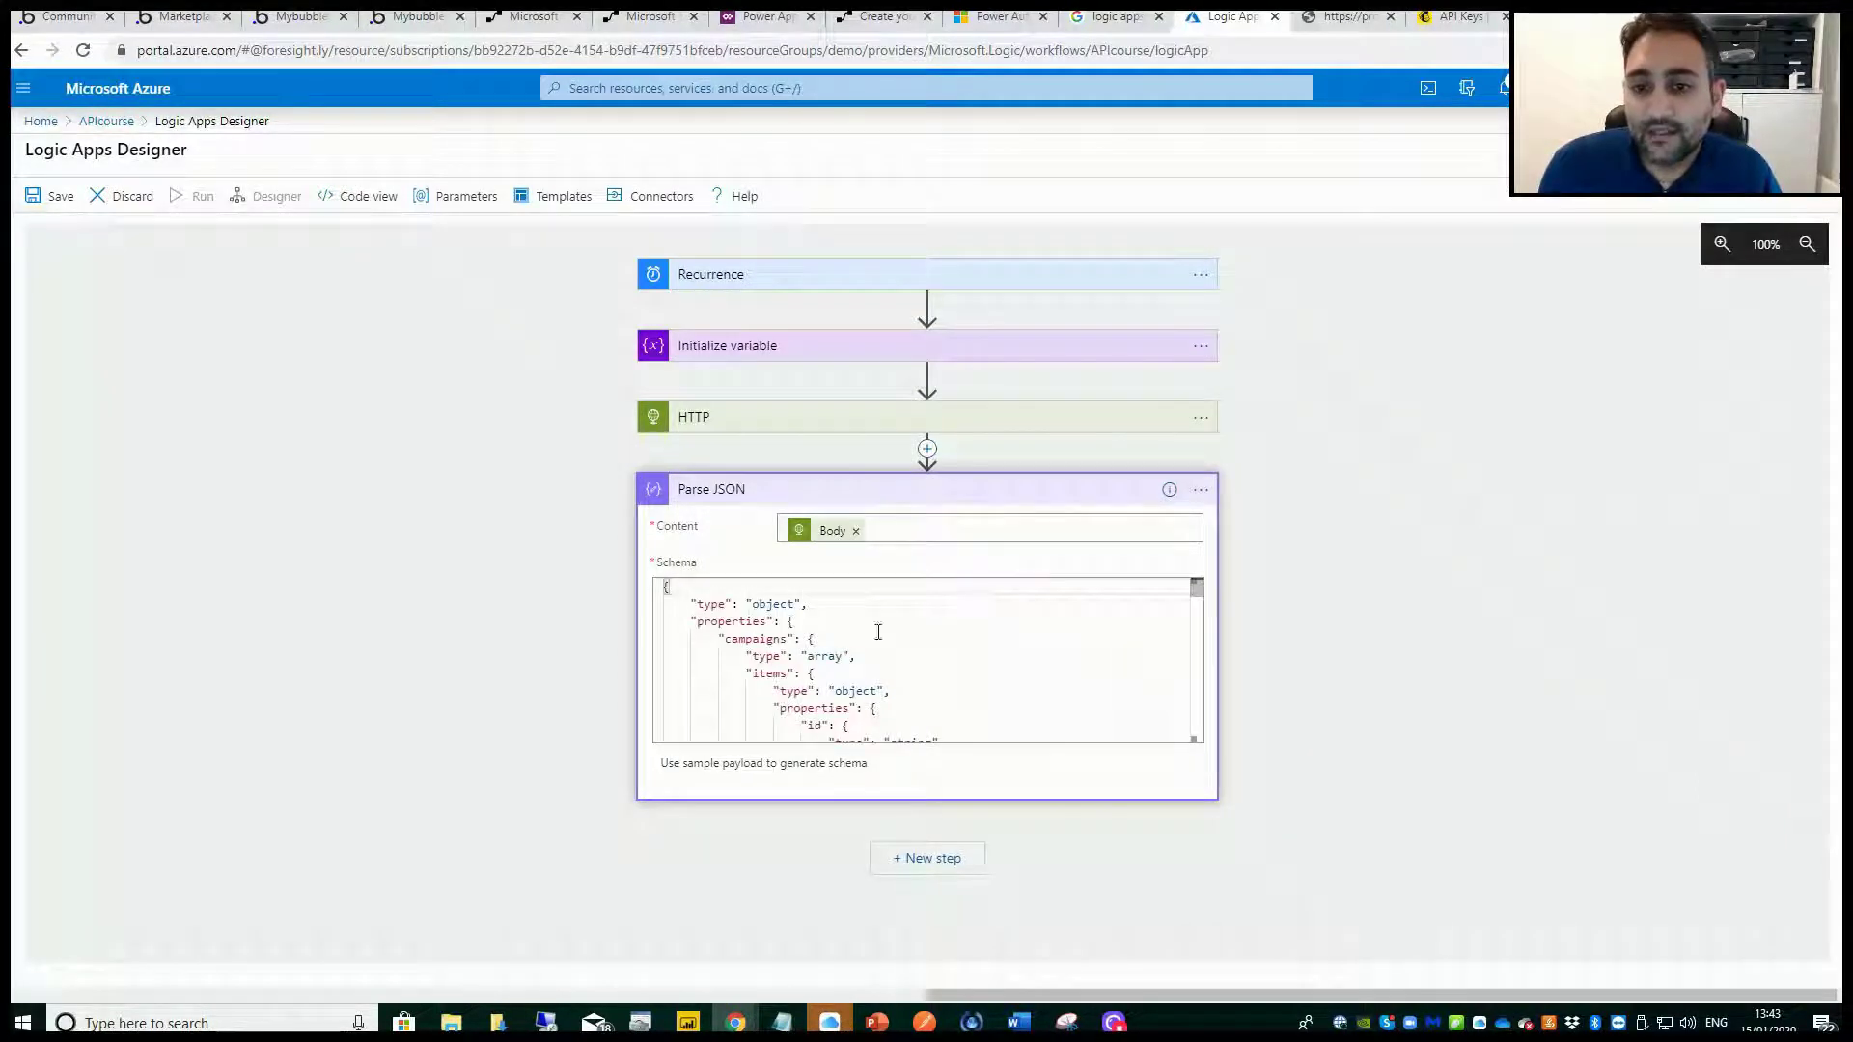
scroll(845, 683, down, 2)
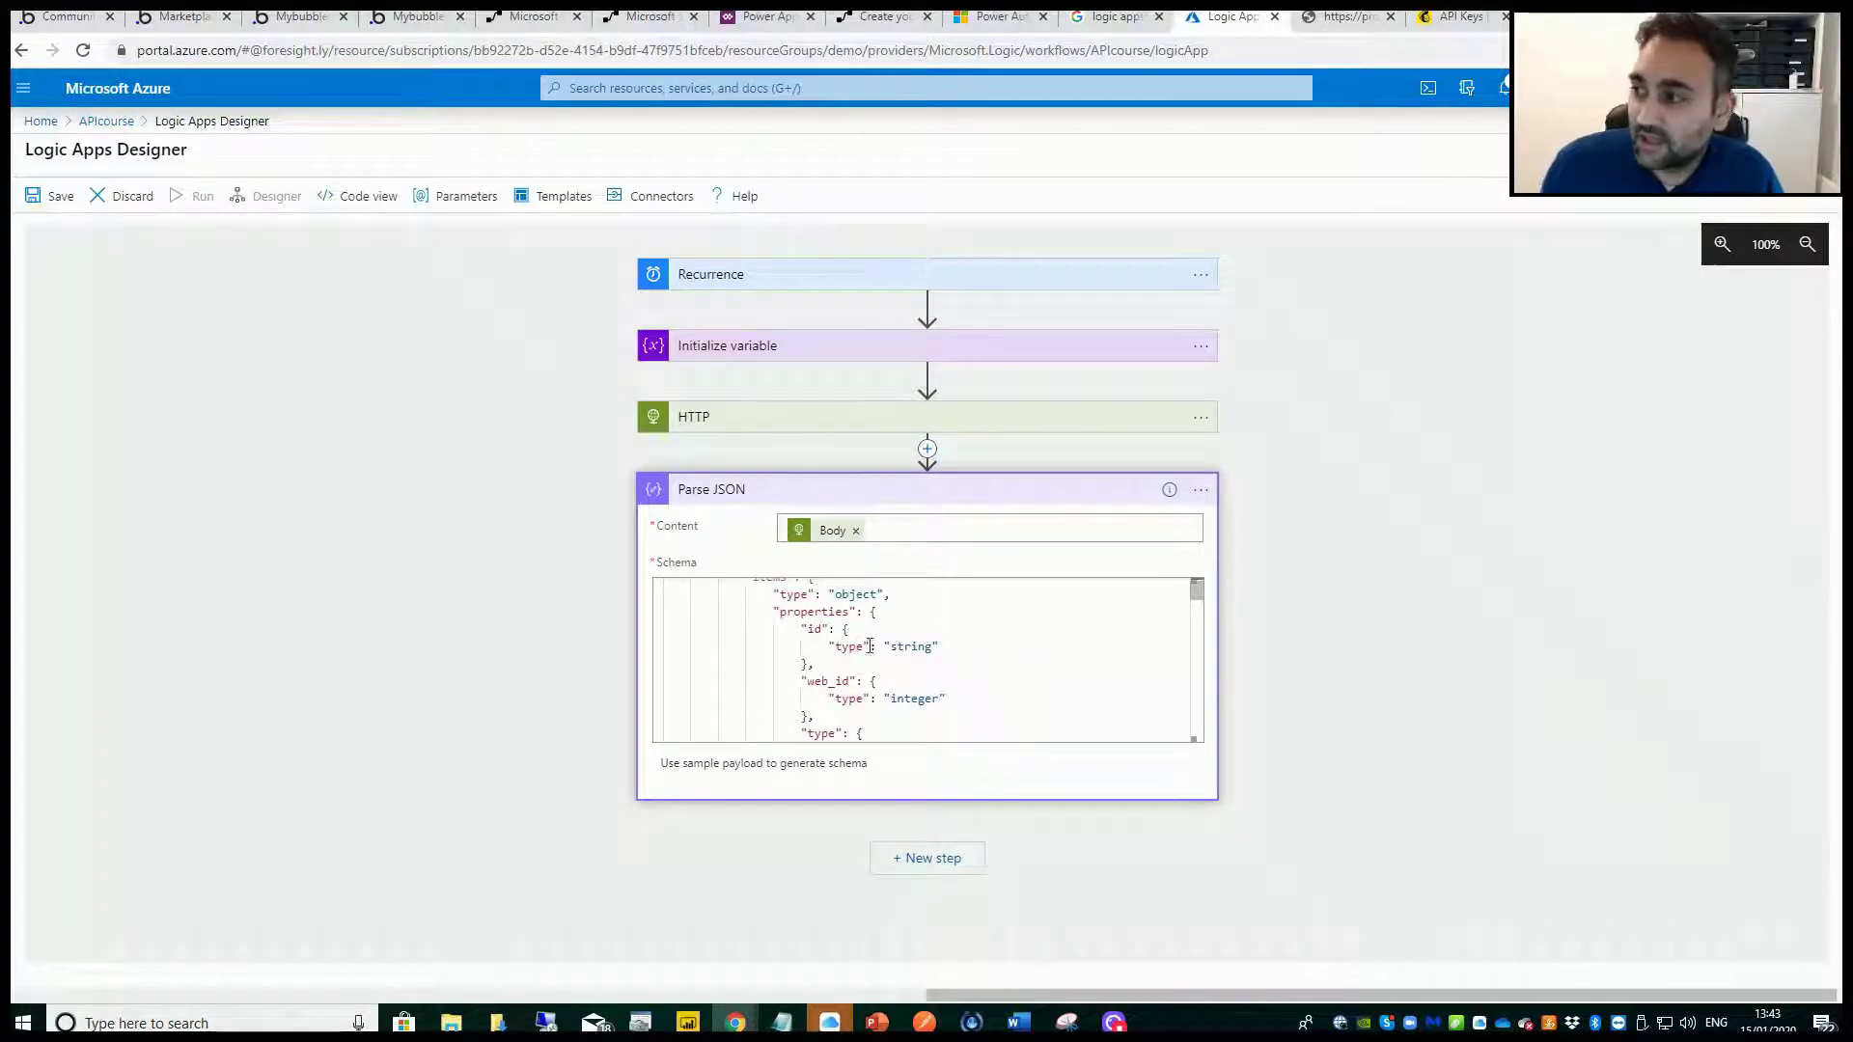
click(48, 201)
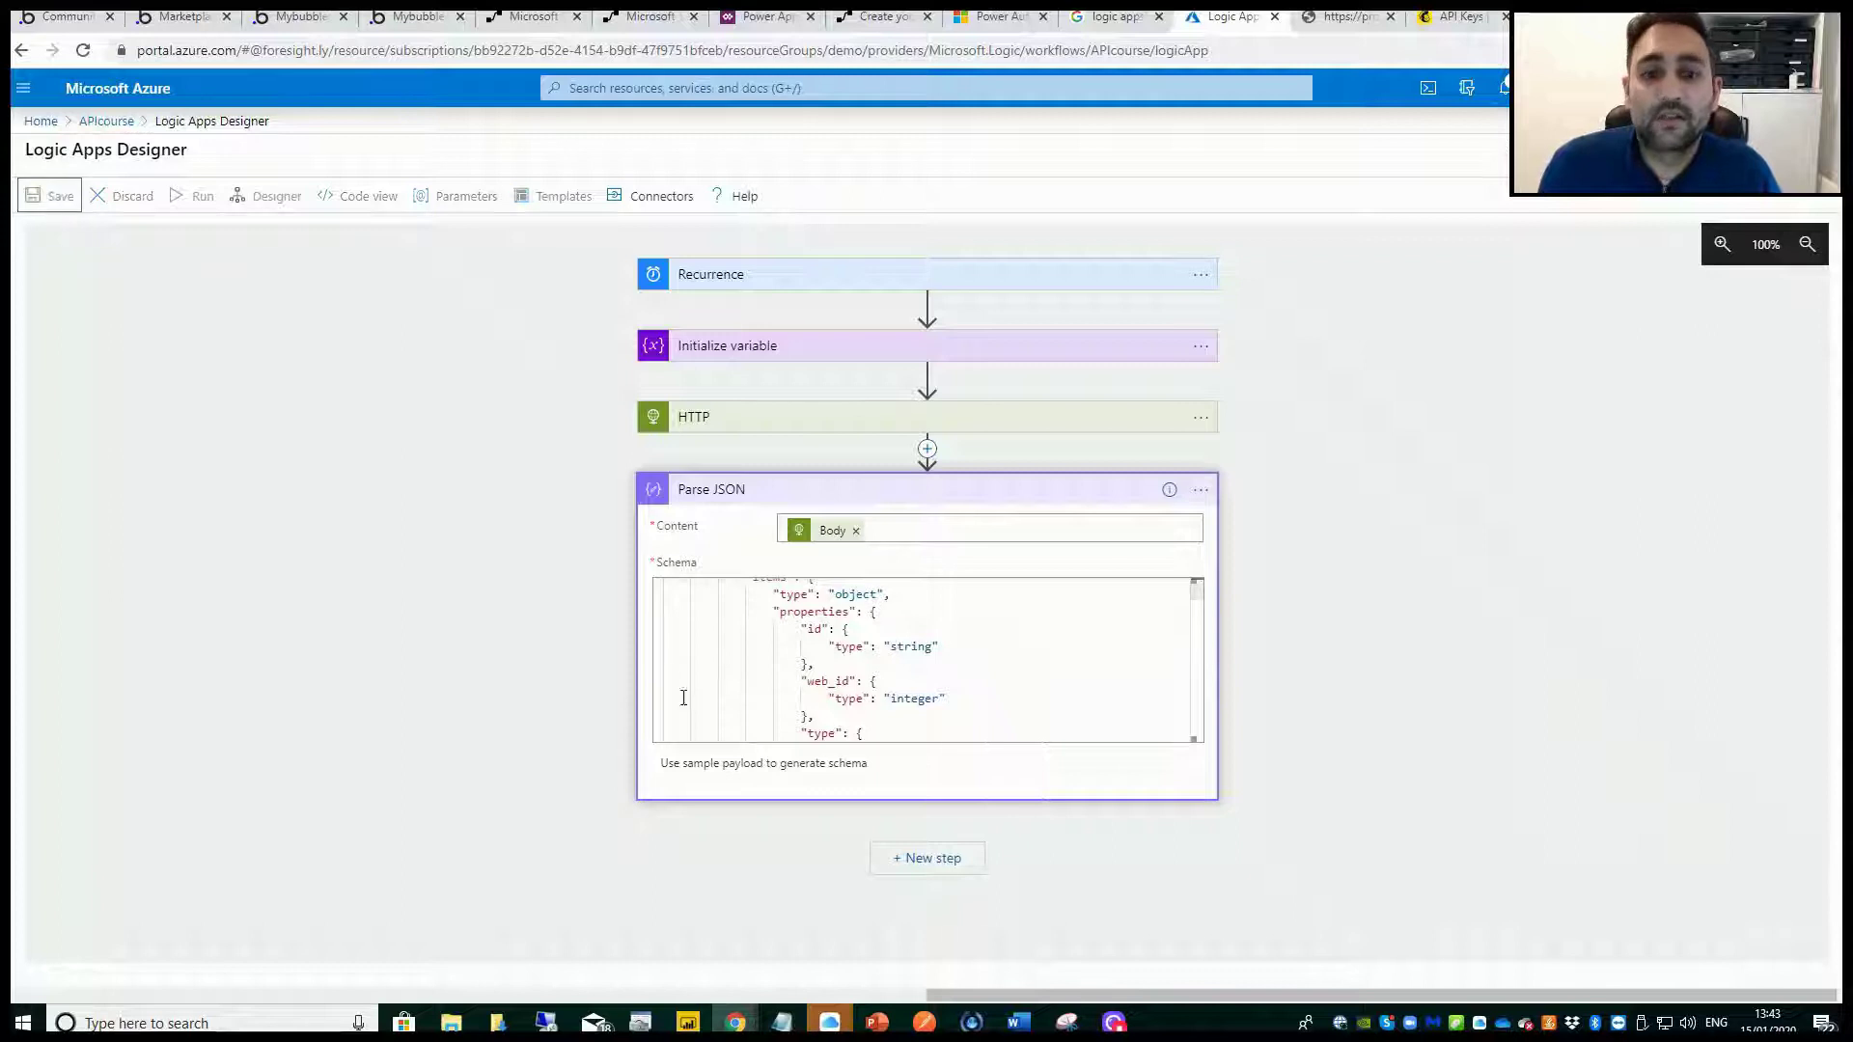
Examine the id and web_id properties in the Parse JSON schema and collapse the action.
click(886, 498)
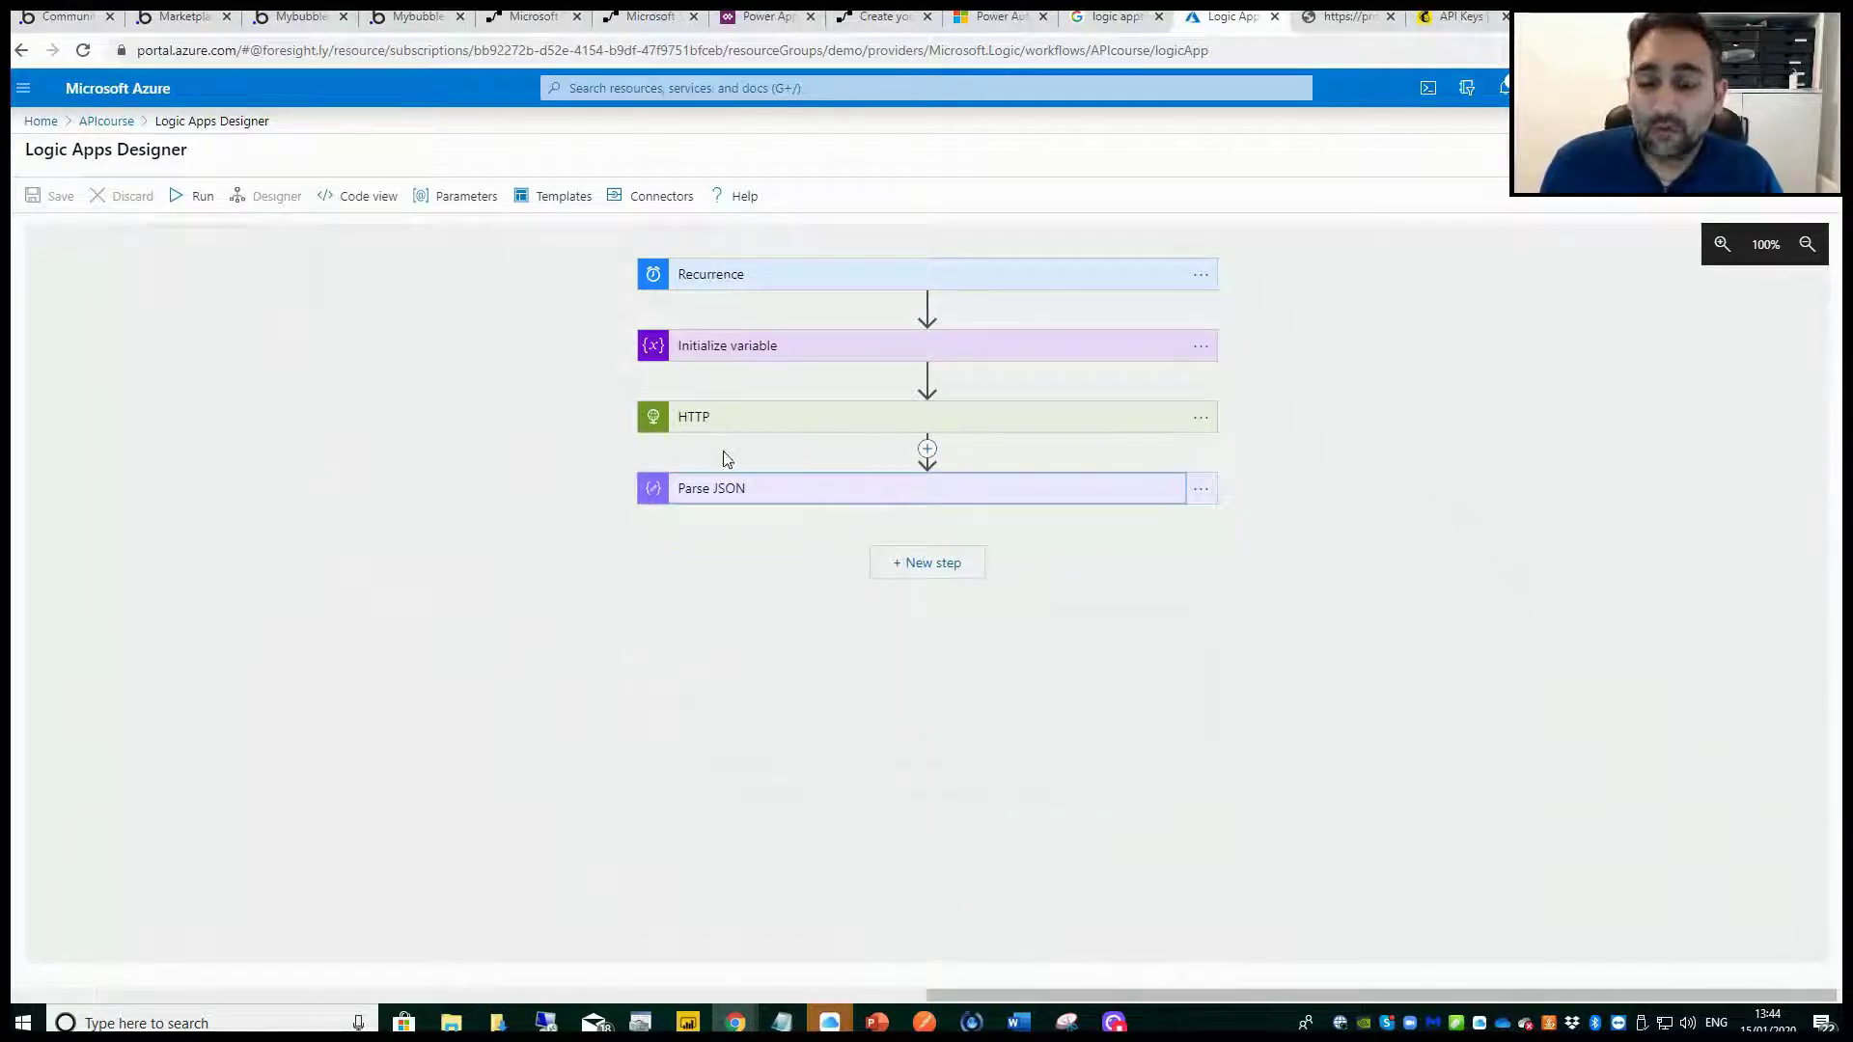
click(885, 494)
scroll(829, 617, down, 3)
drag(802, 634, 857, 634)
scroll(859, 675, up, 1)
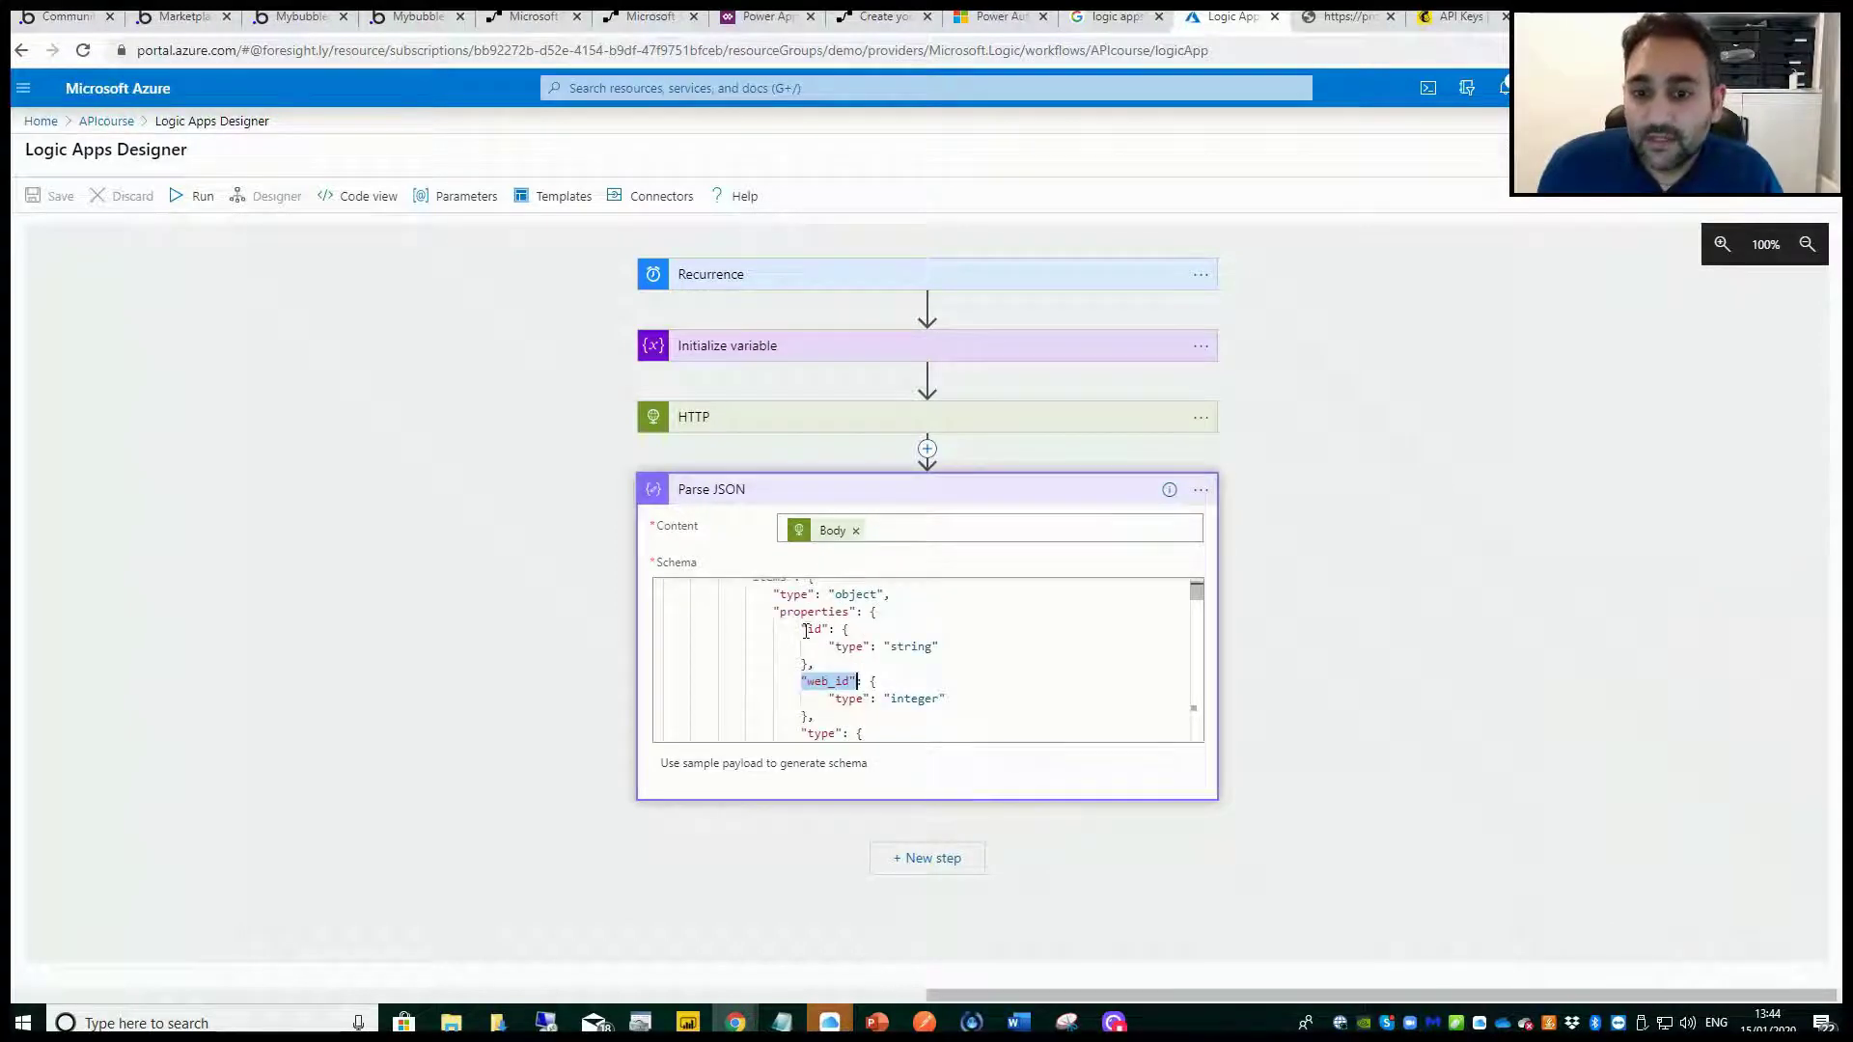
click(901, 494)
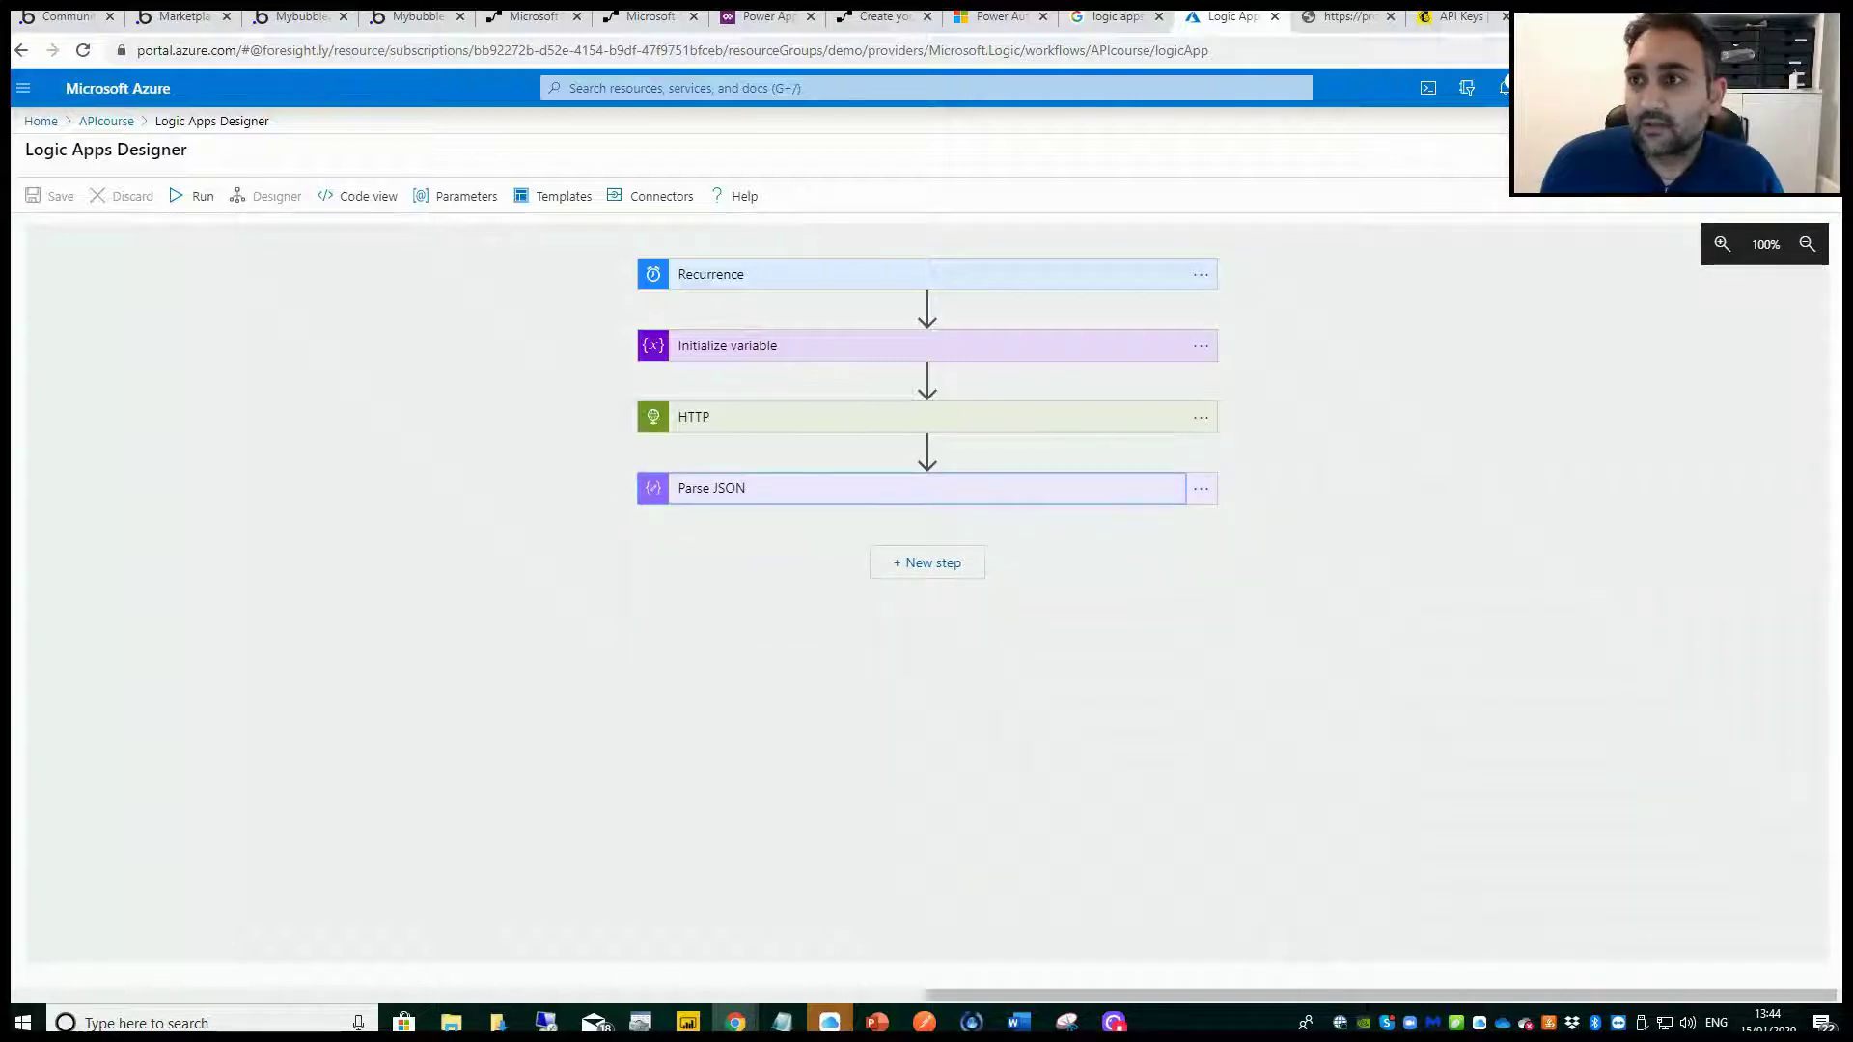
Search the web for json viewer in a new browser tab and paste the response body into Online JSON Viewer.
key(ctrl+t)
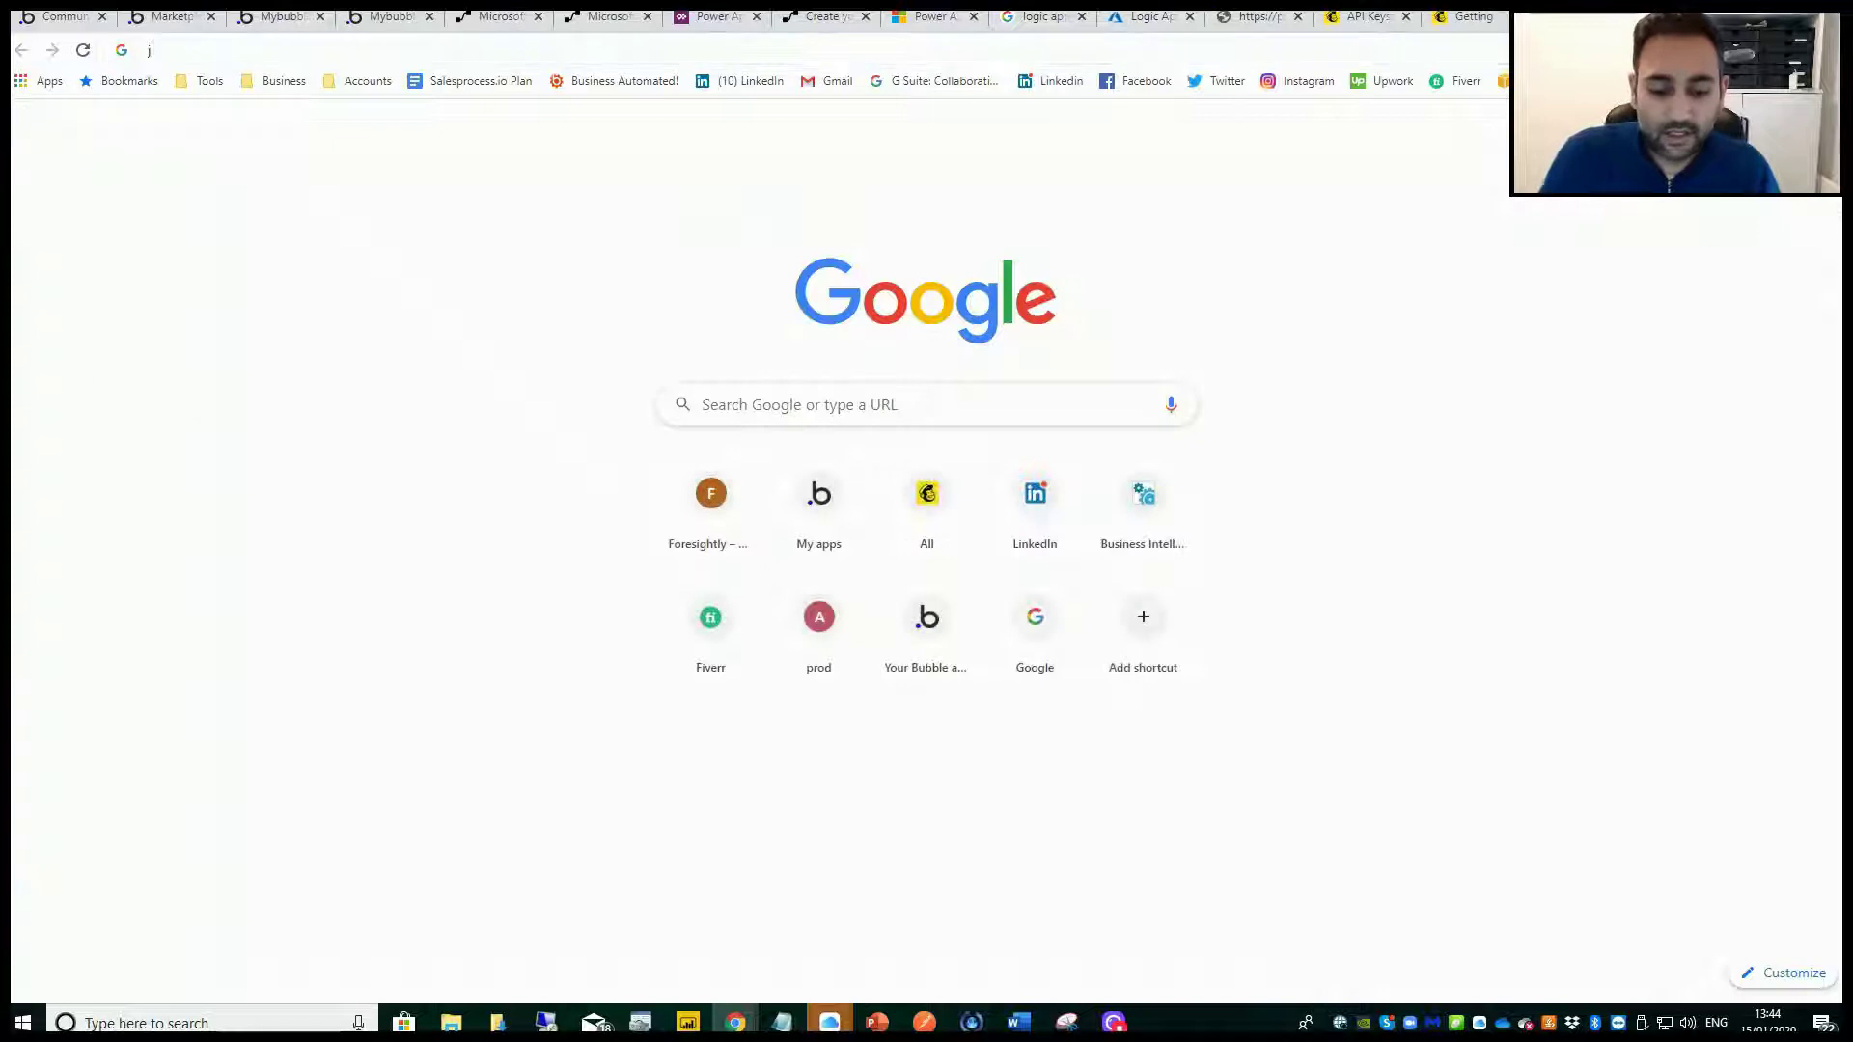
text(json viewer)
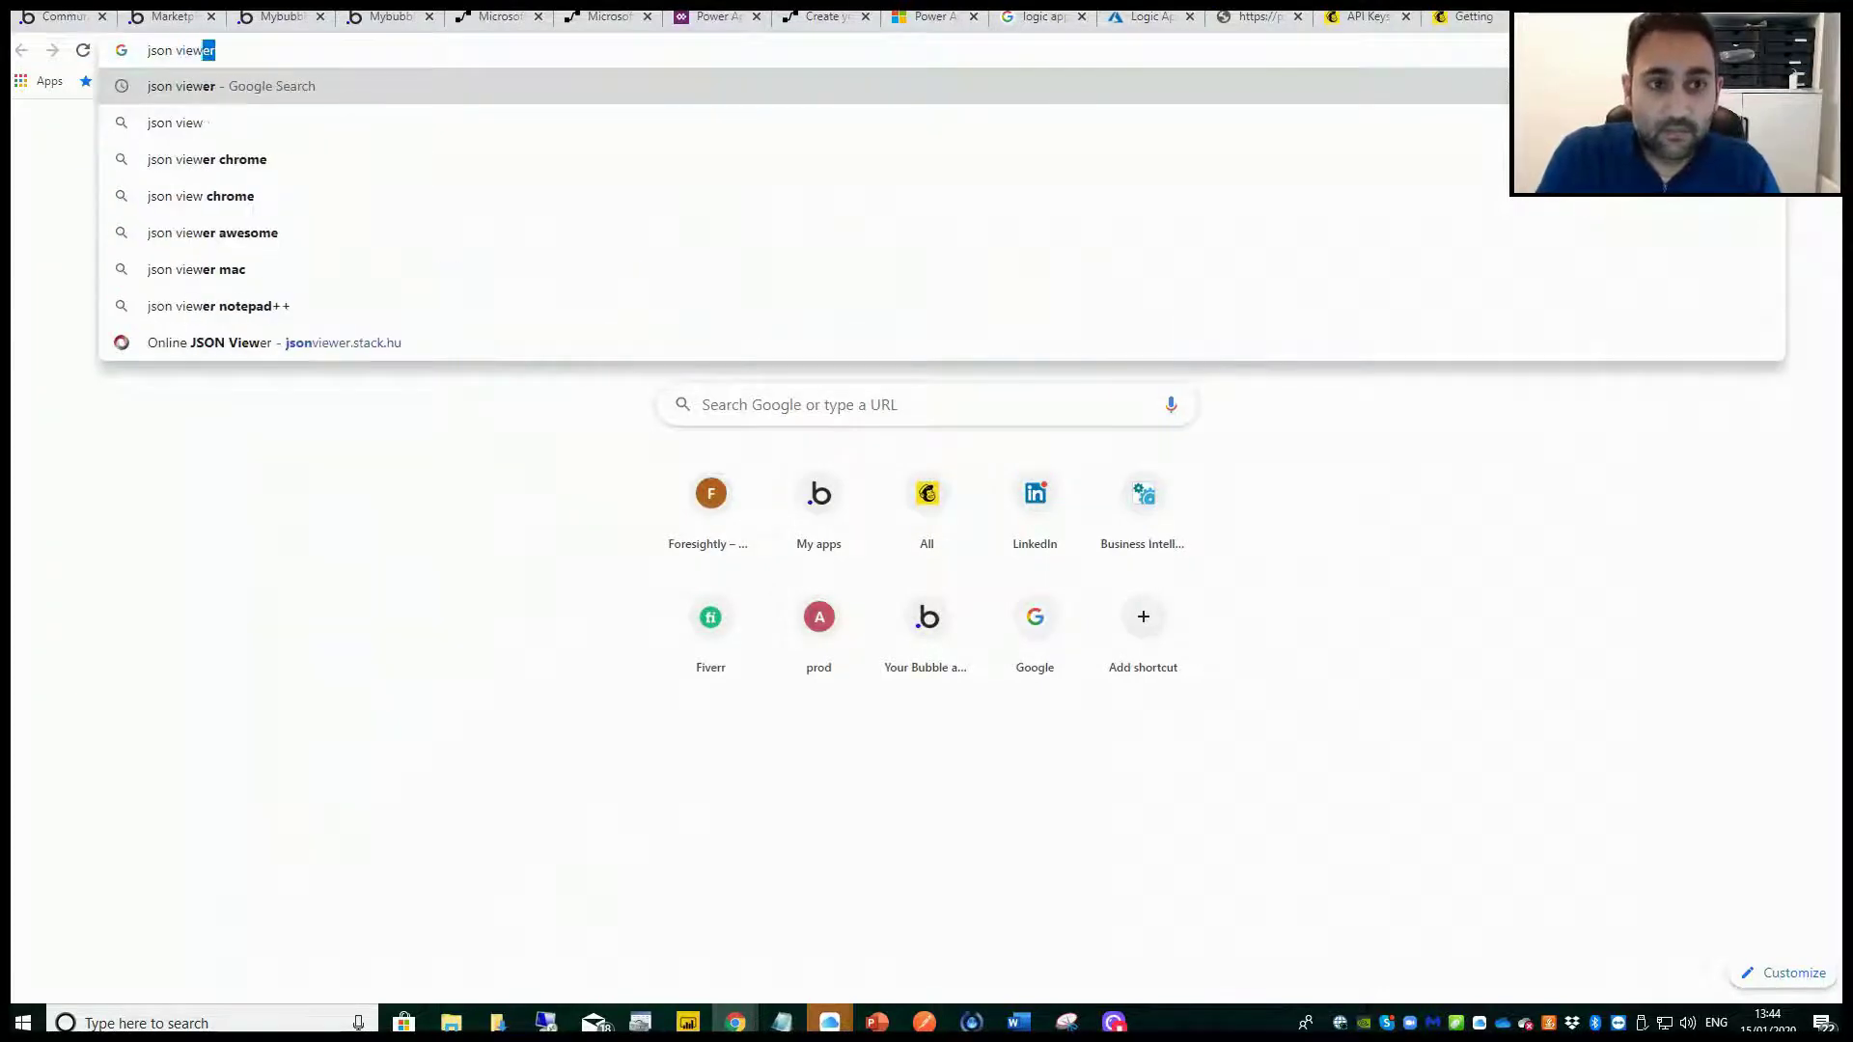
key(Return)
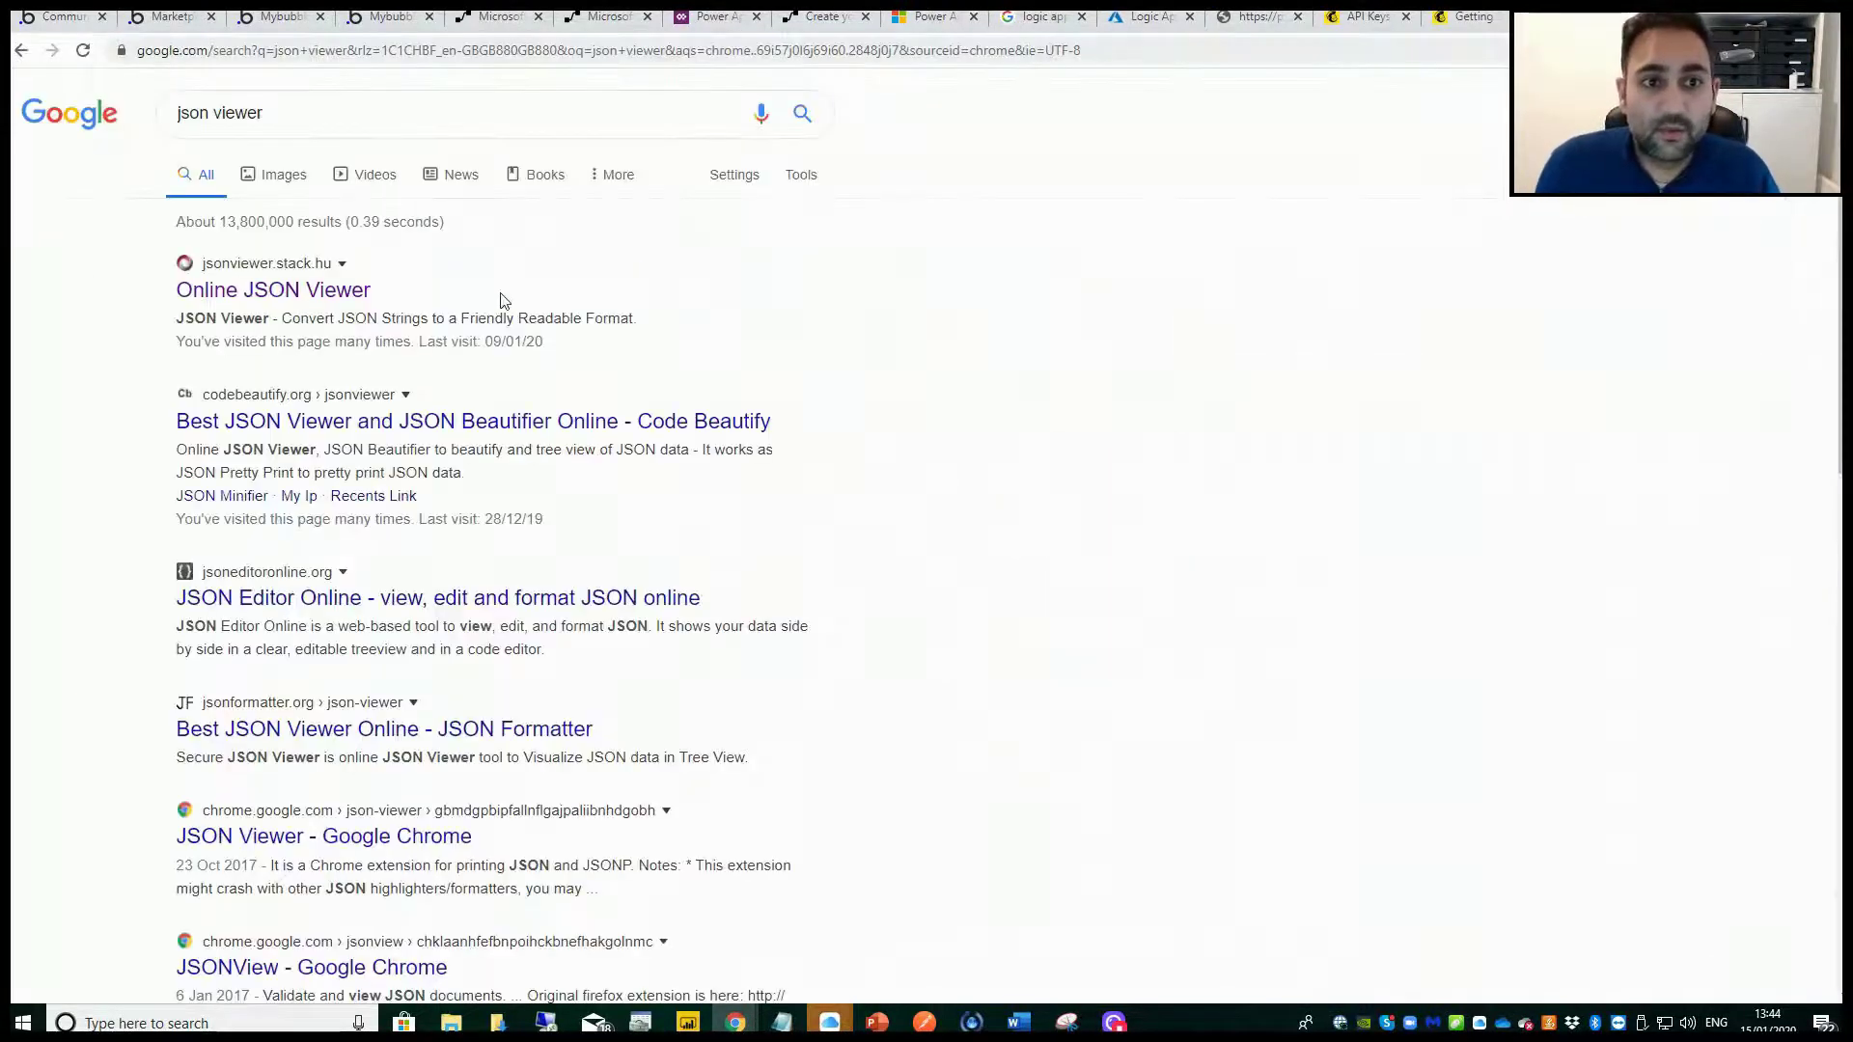
click(328, 290)
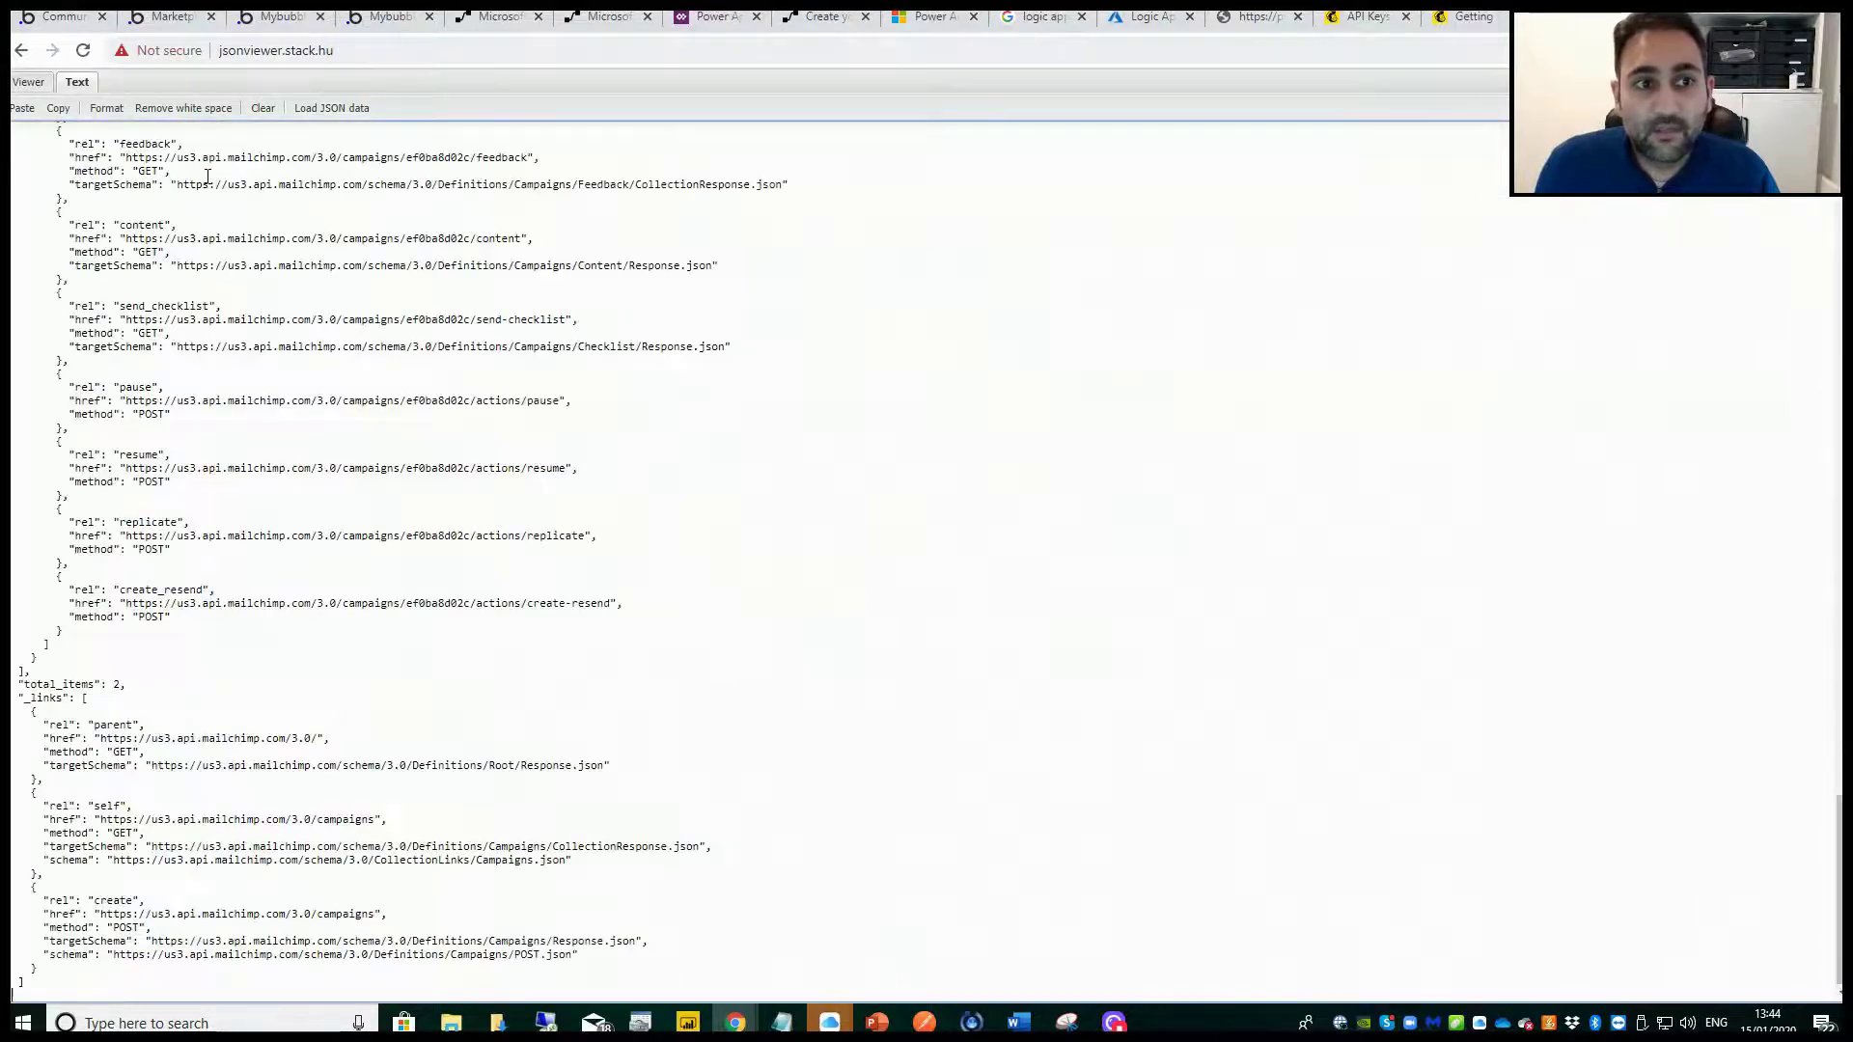
Display the pasted JSON as a tree and examine the fields of campaigns 0 and 1.
click(31, 82)
click(25, 122)
click(41, 140)
click(40, 141)
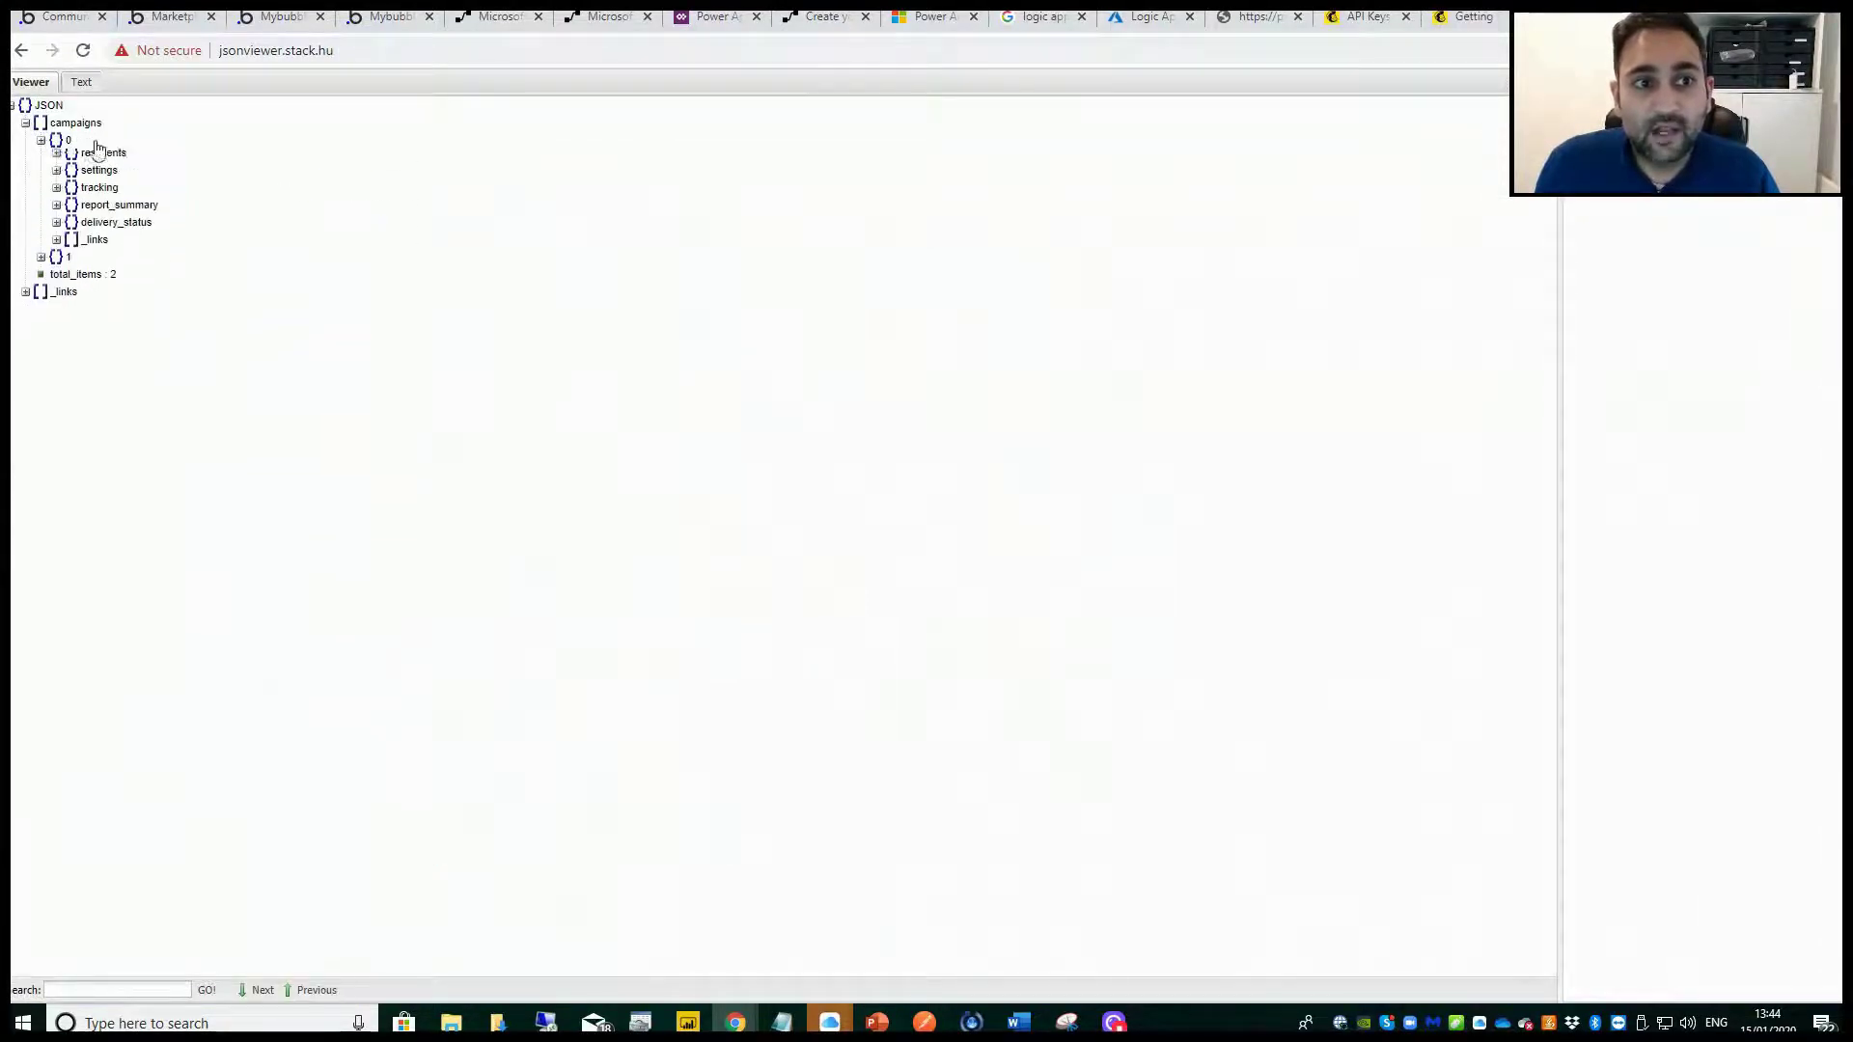
click(41, 158)
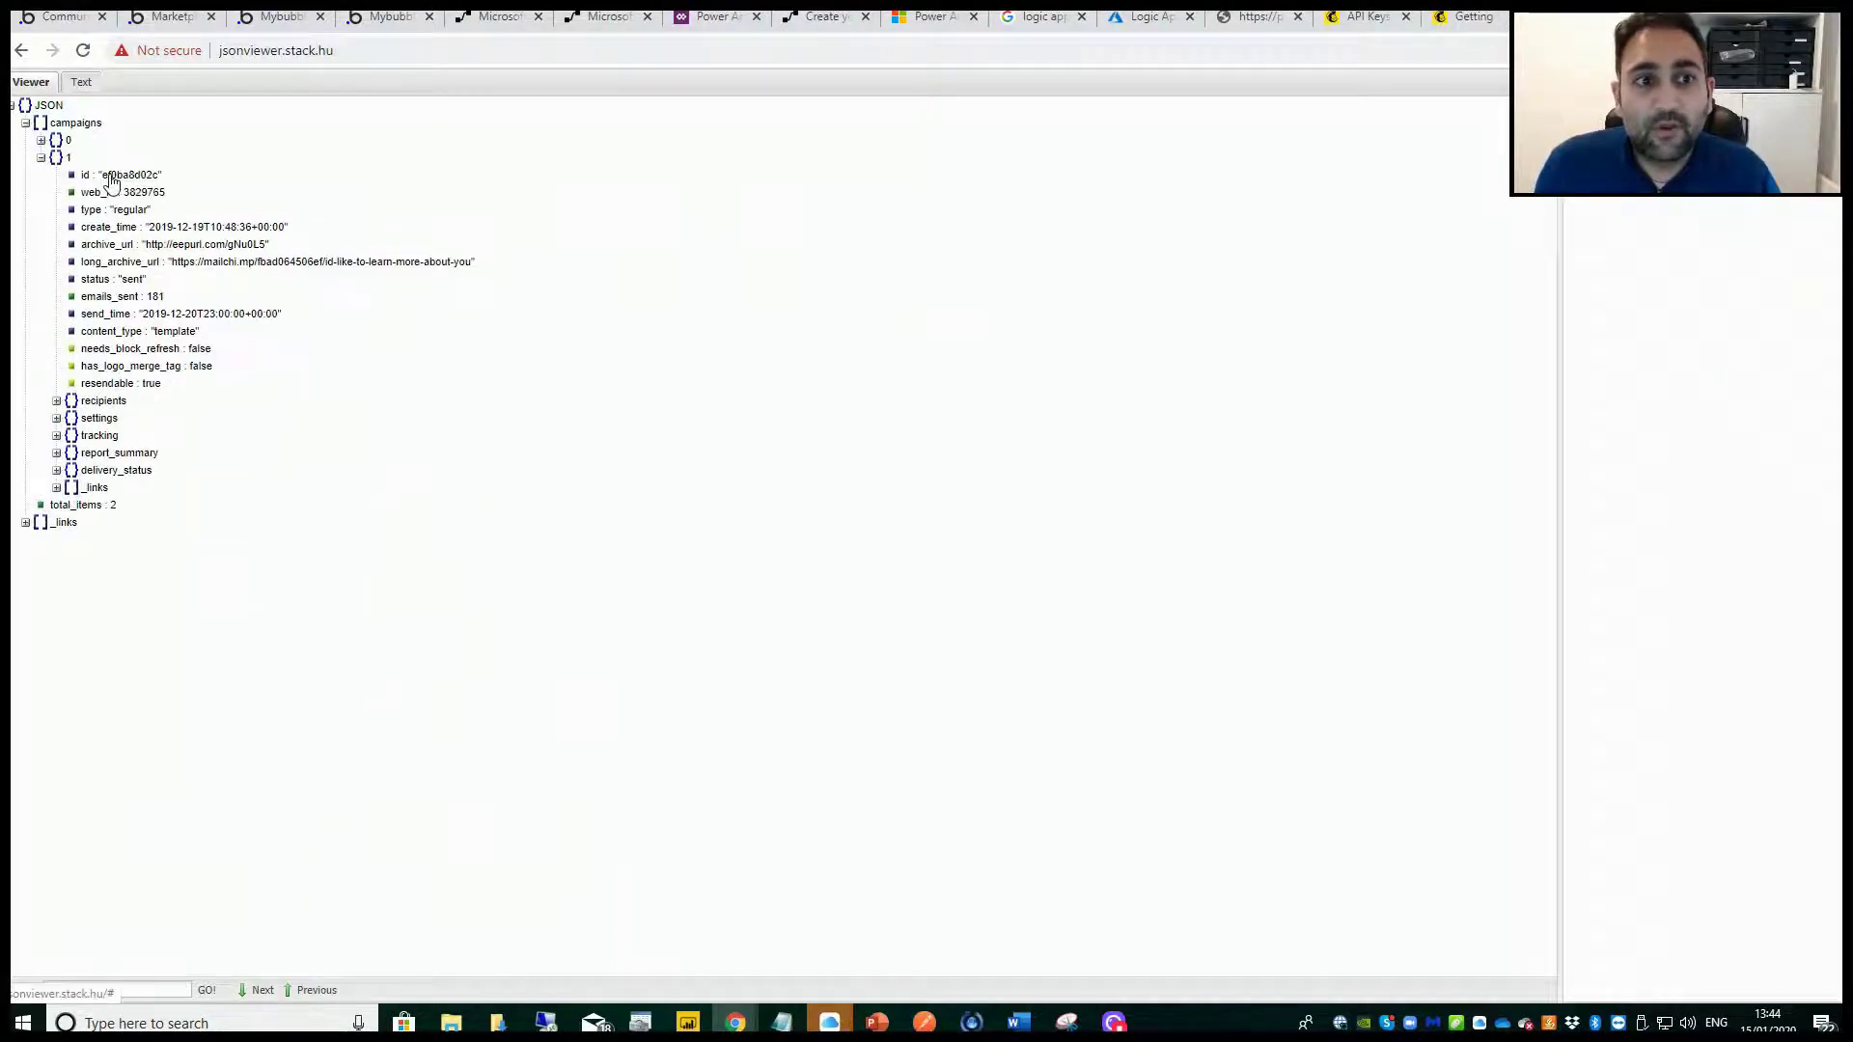
click(41, 140)
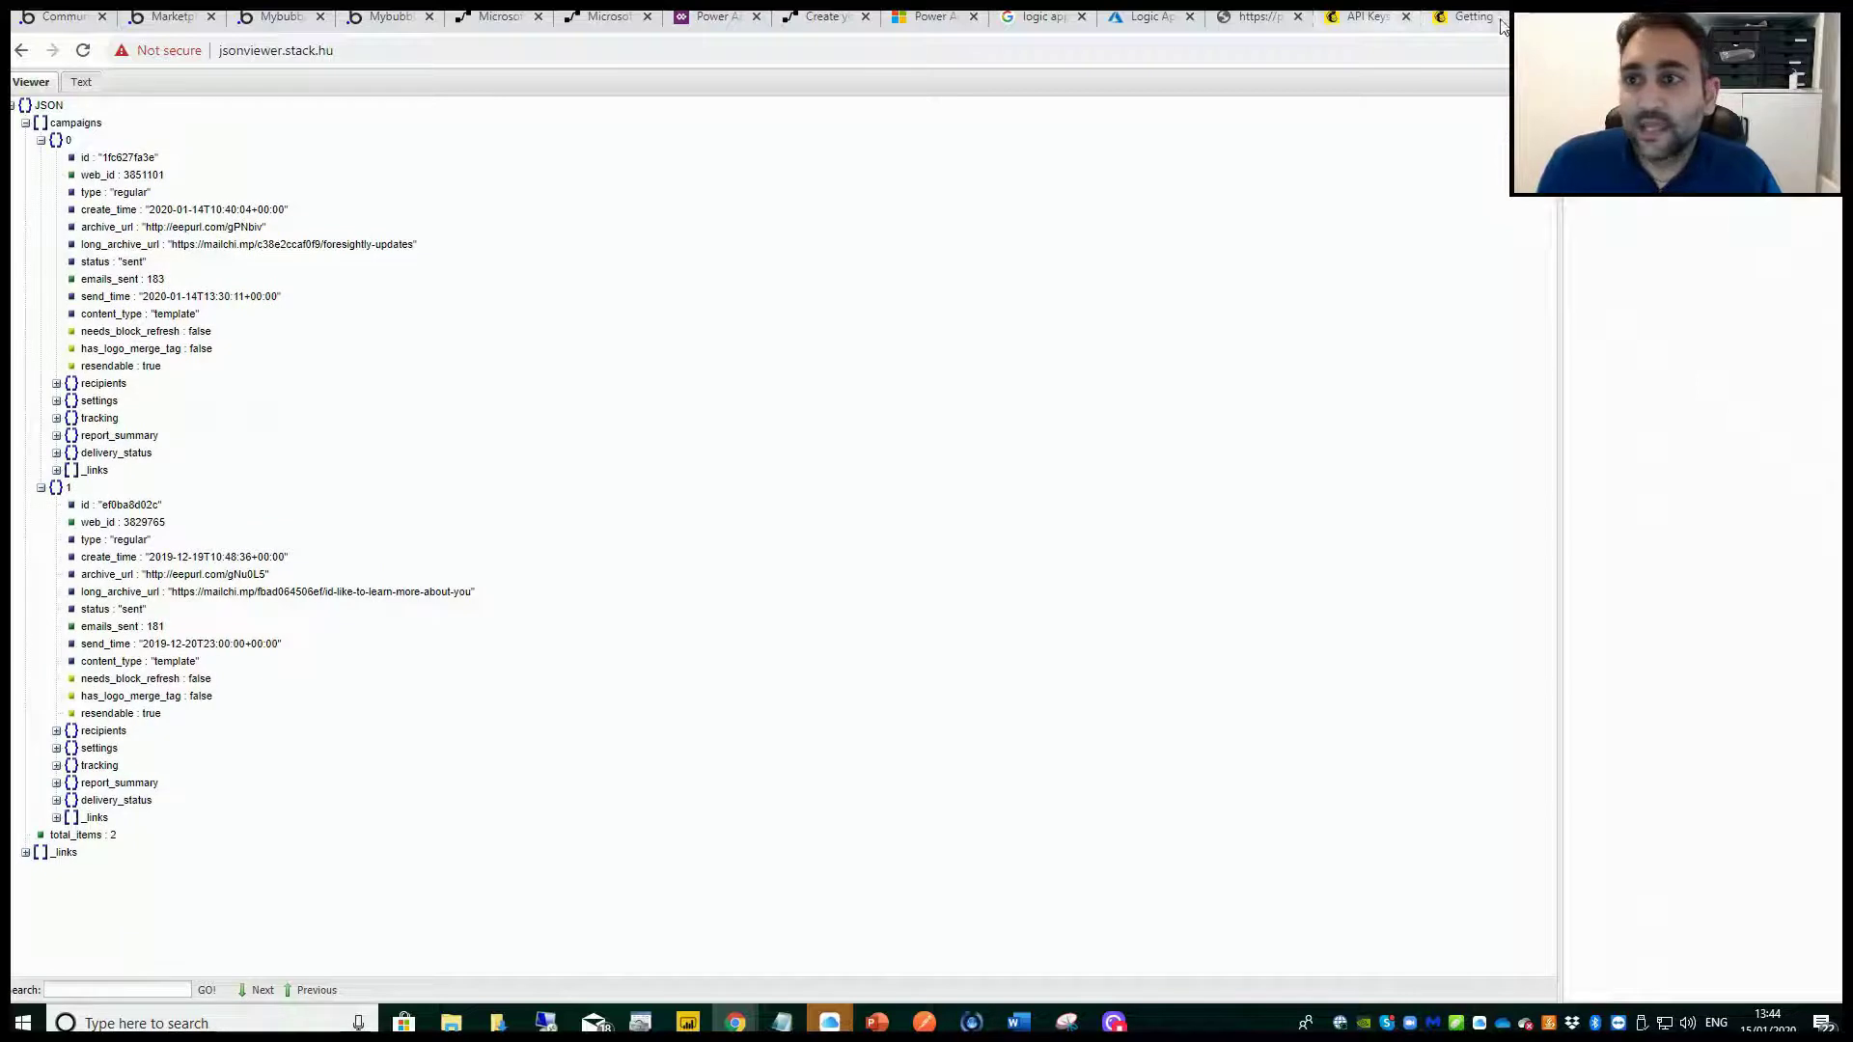
Return to the Logic Apps Designer and add a second HTTP action after Parse JSON.
click(1143, 20)
click(898, 570)
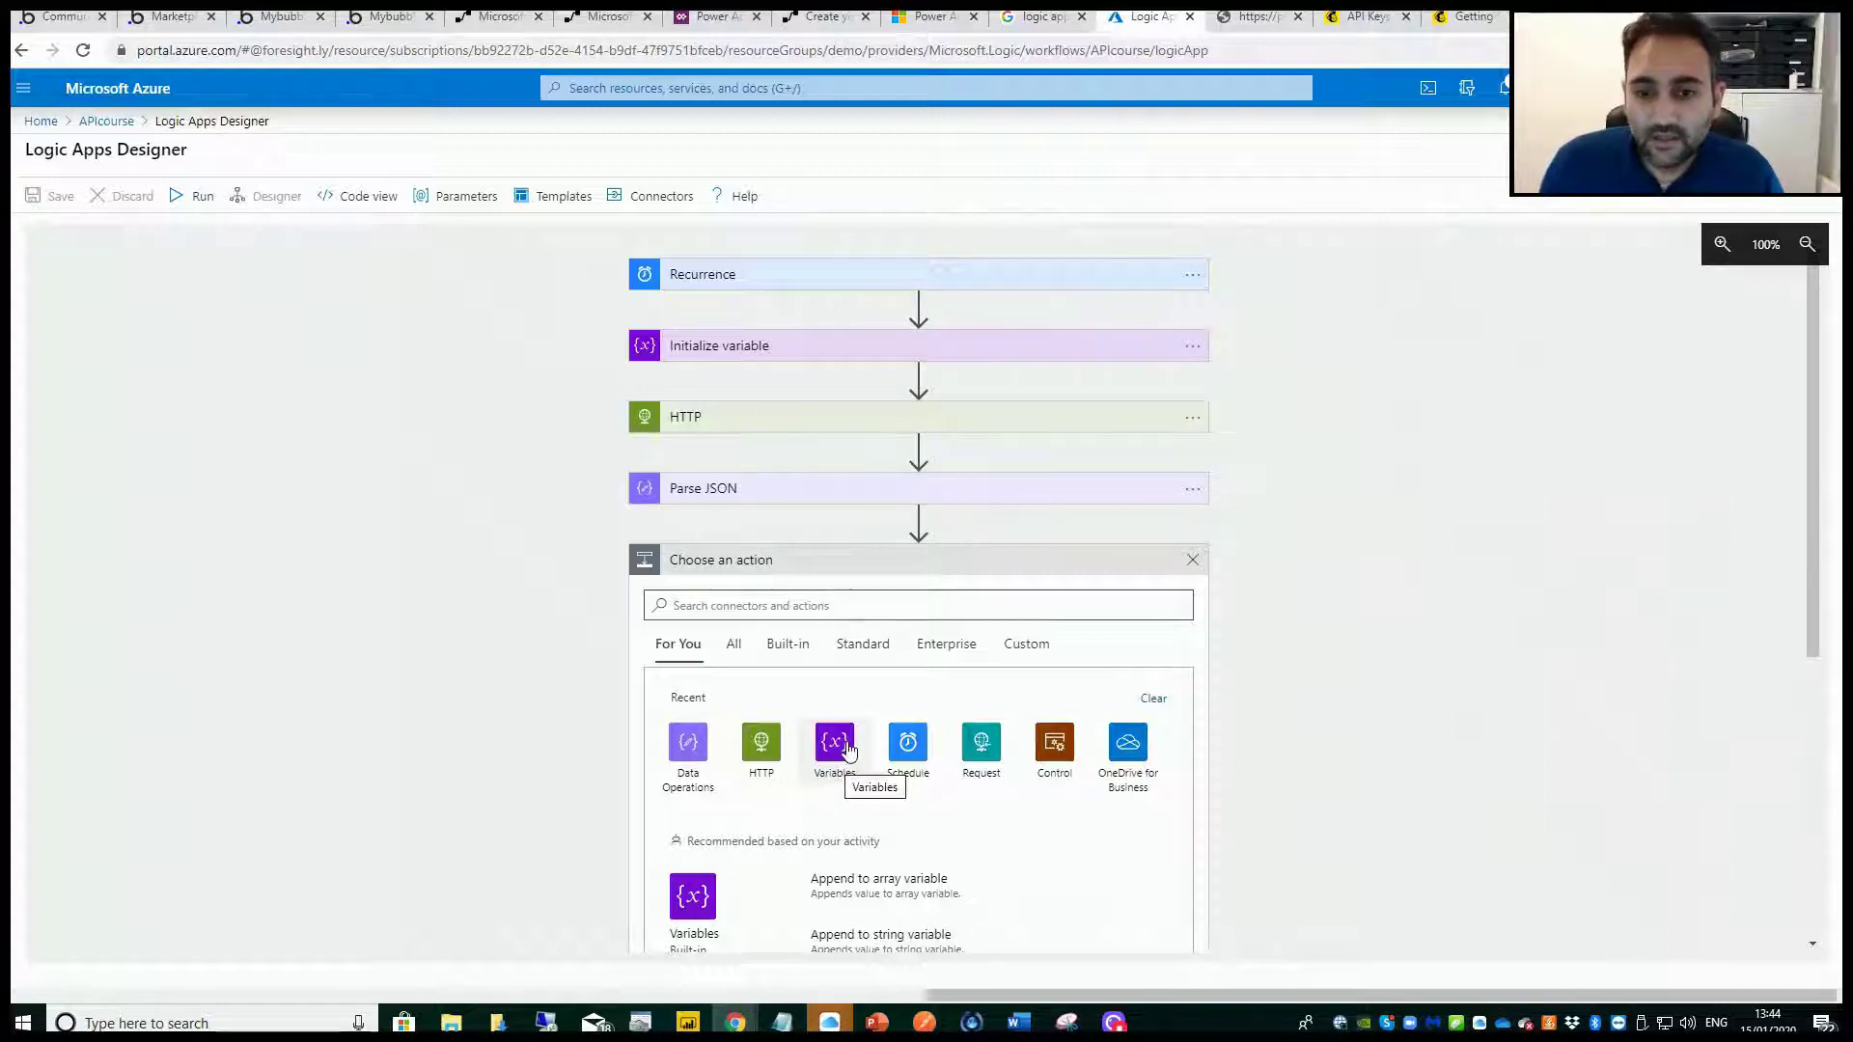
click(761, 743)
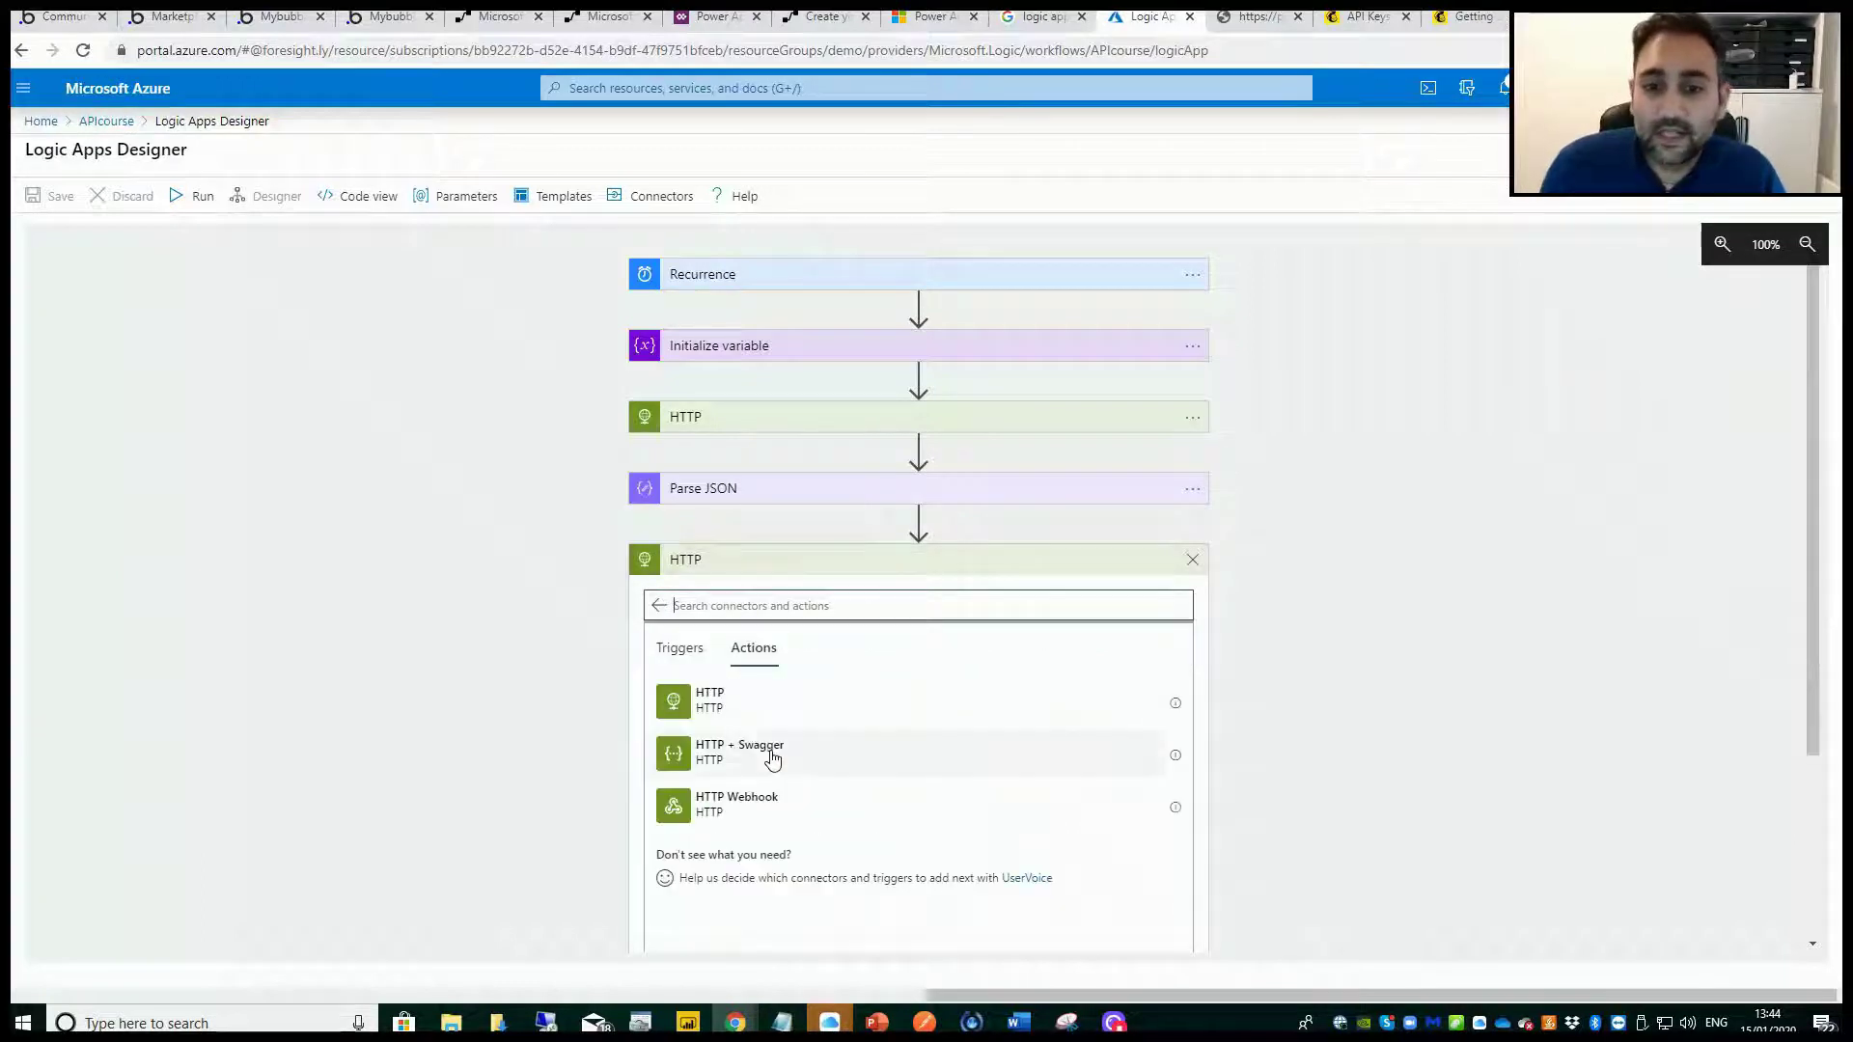
click(754, 708)
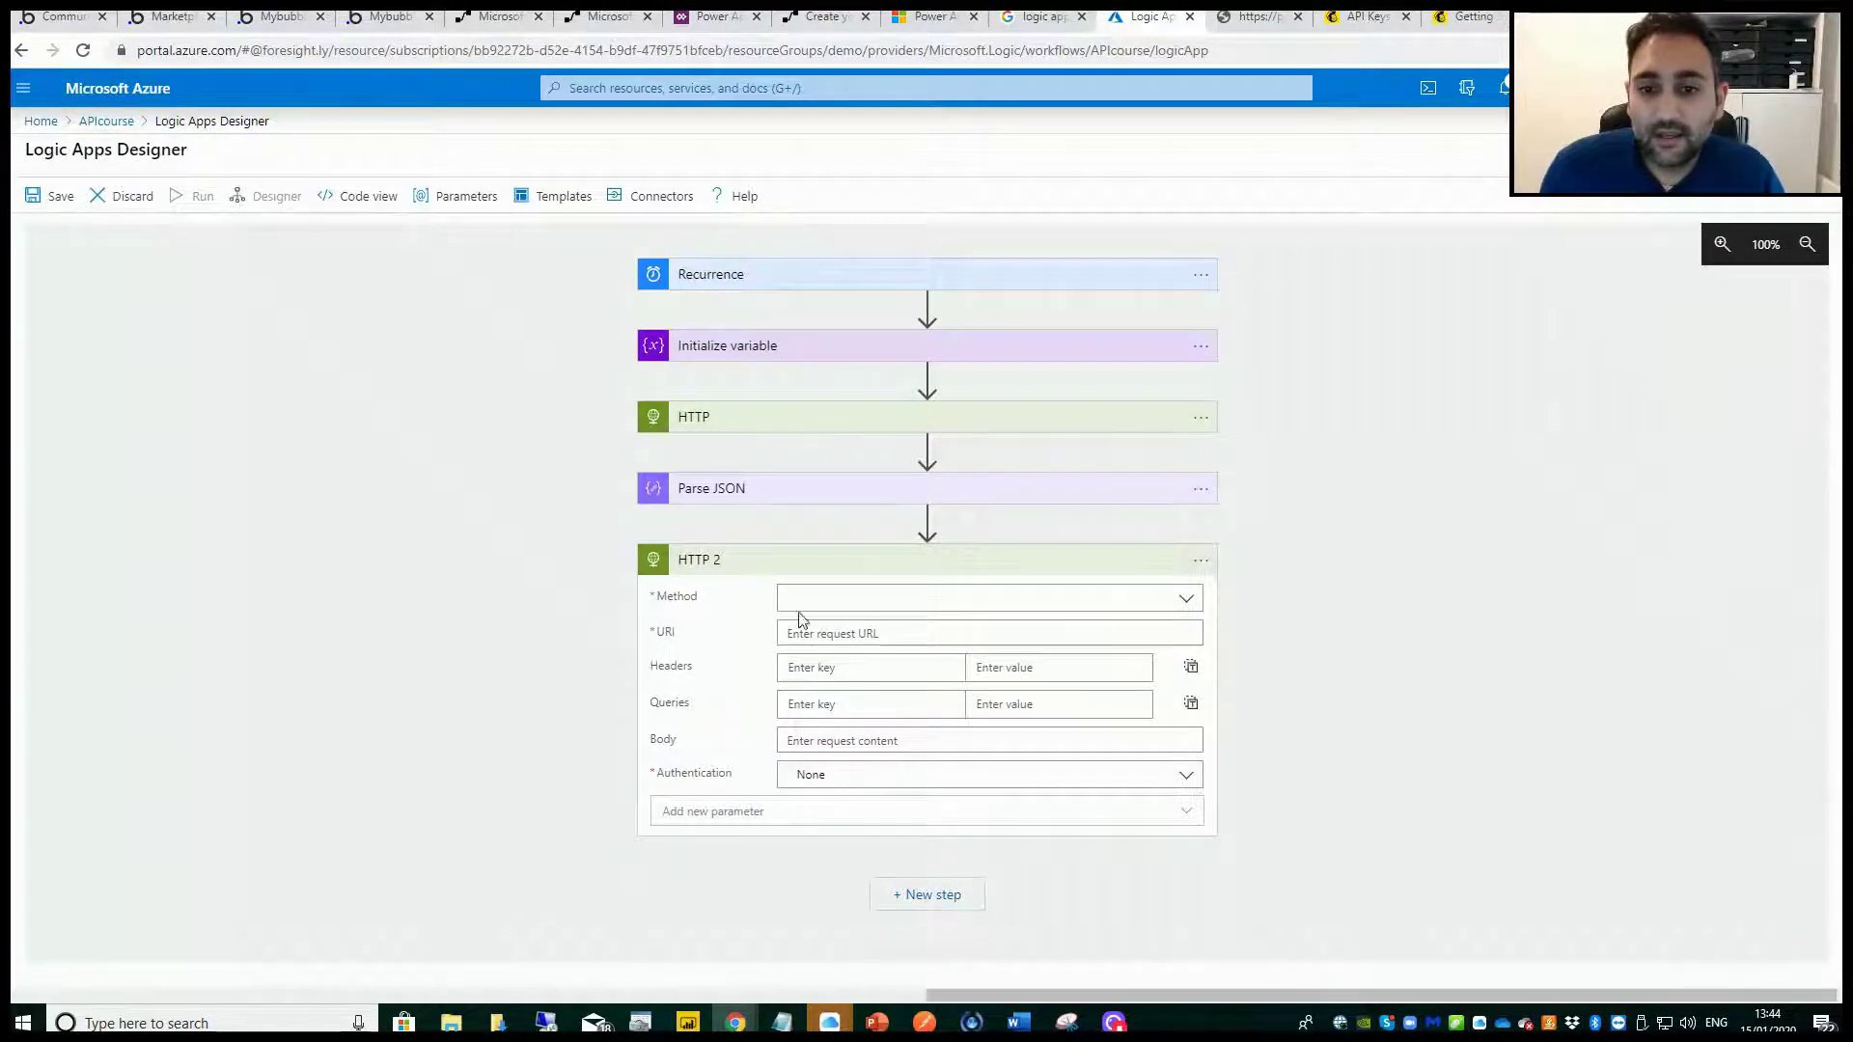
Look at the Mailchimp account's campaigns list and go back to the Getting Started with the Mailchimp API guide.
click(1466, 18)
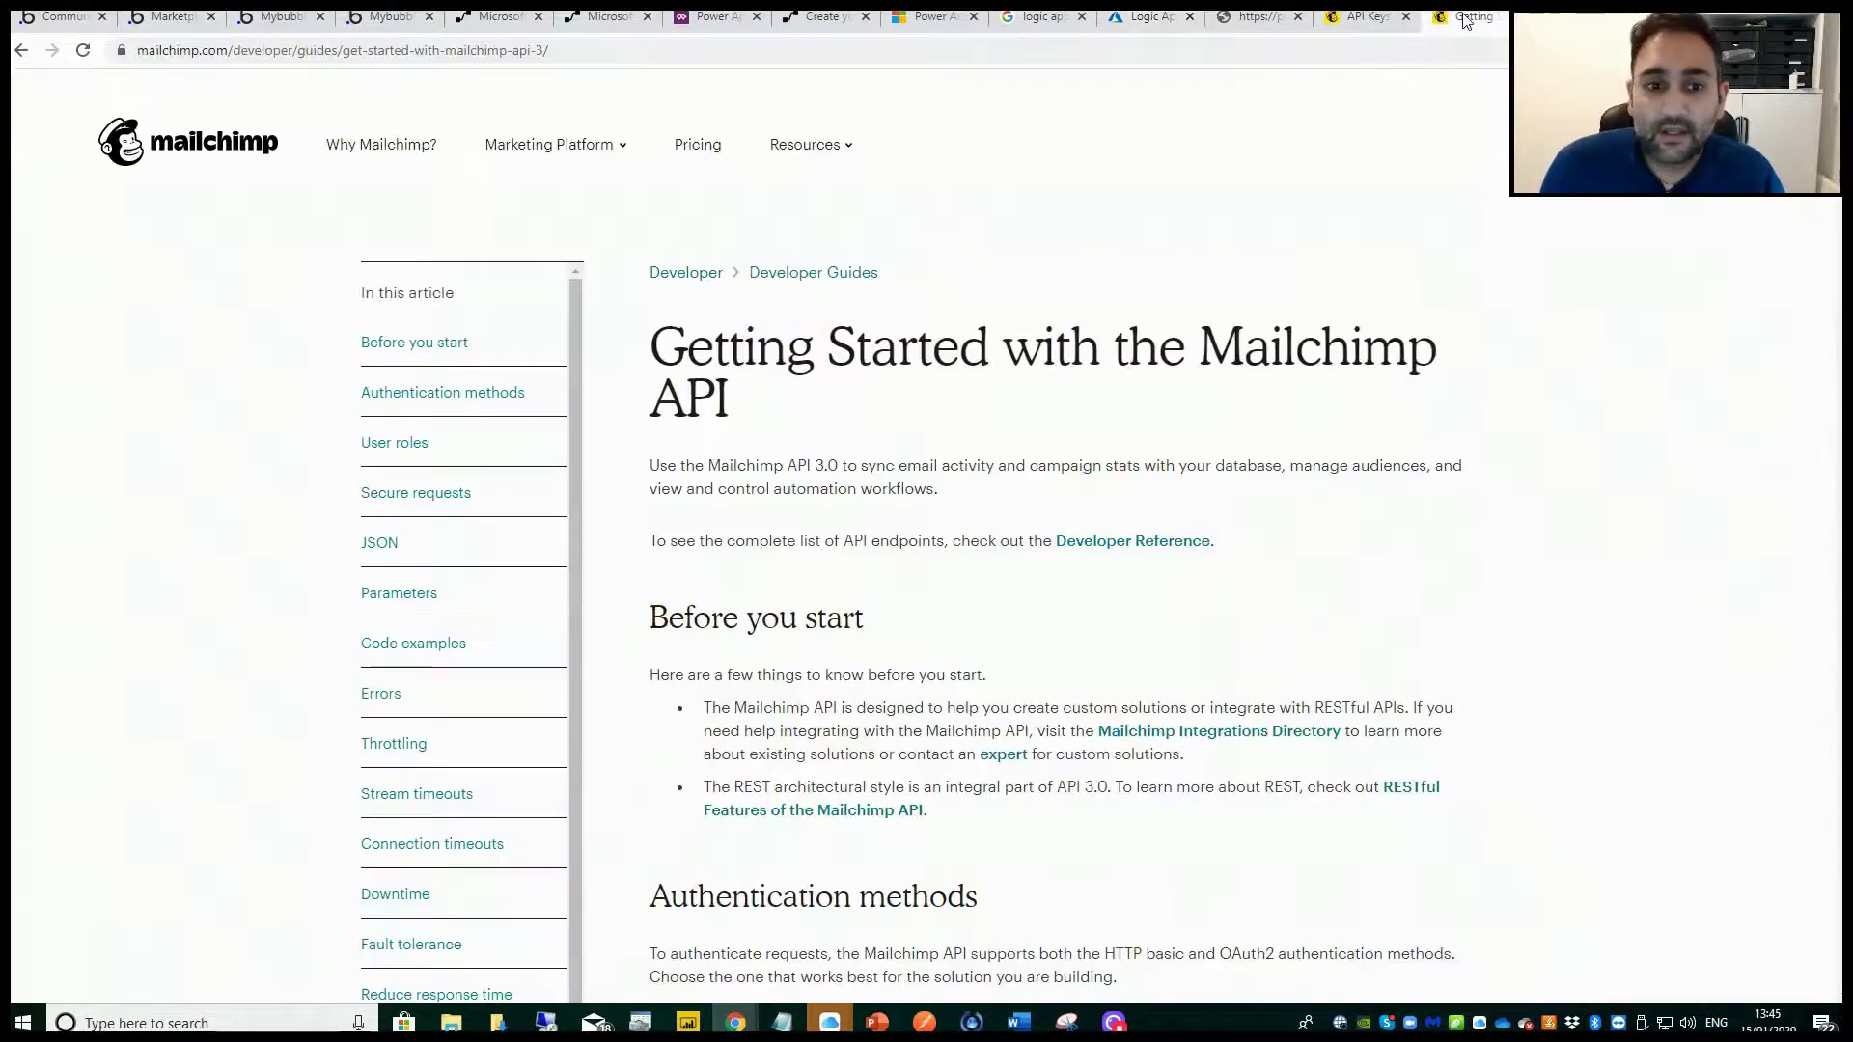
click(1365, 27)
click(1466, 18)
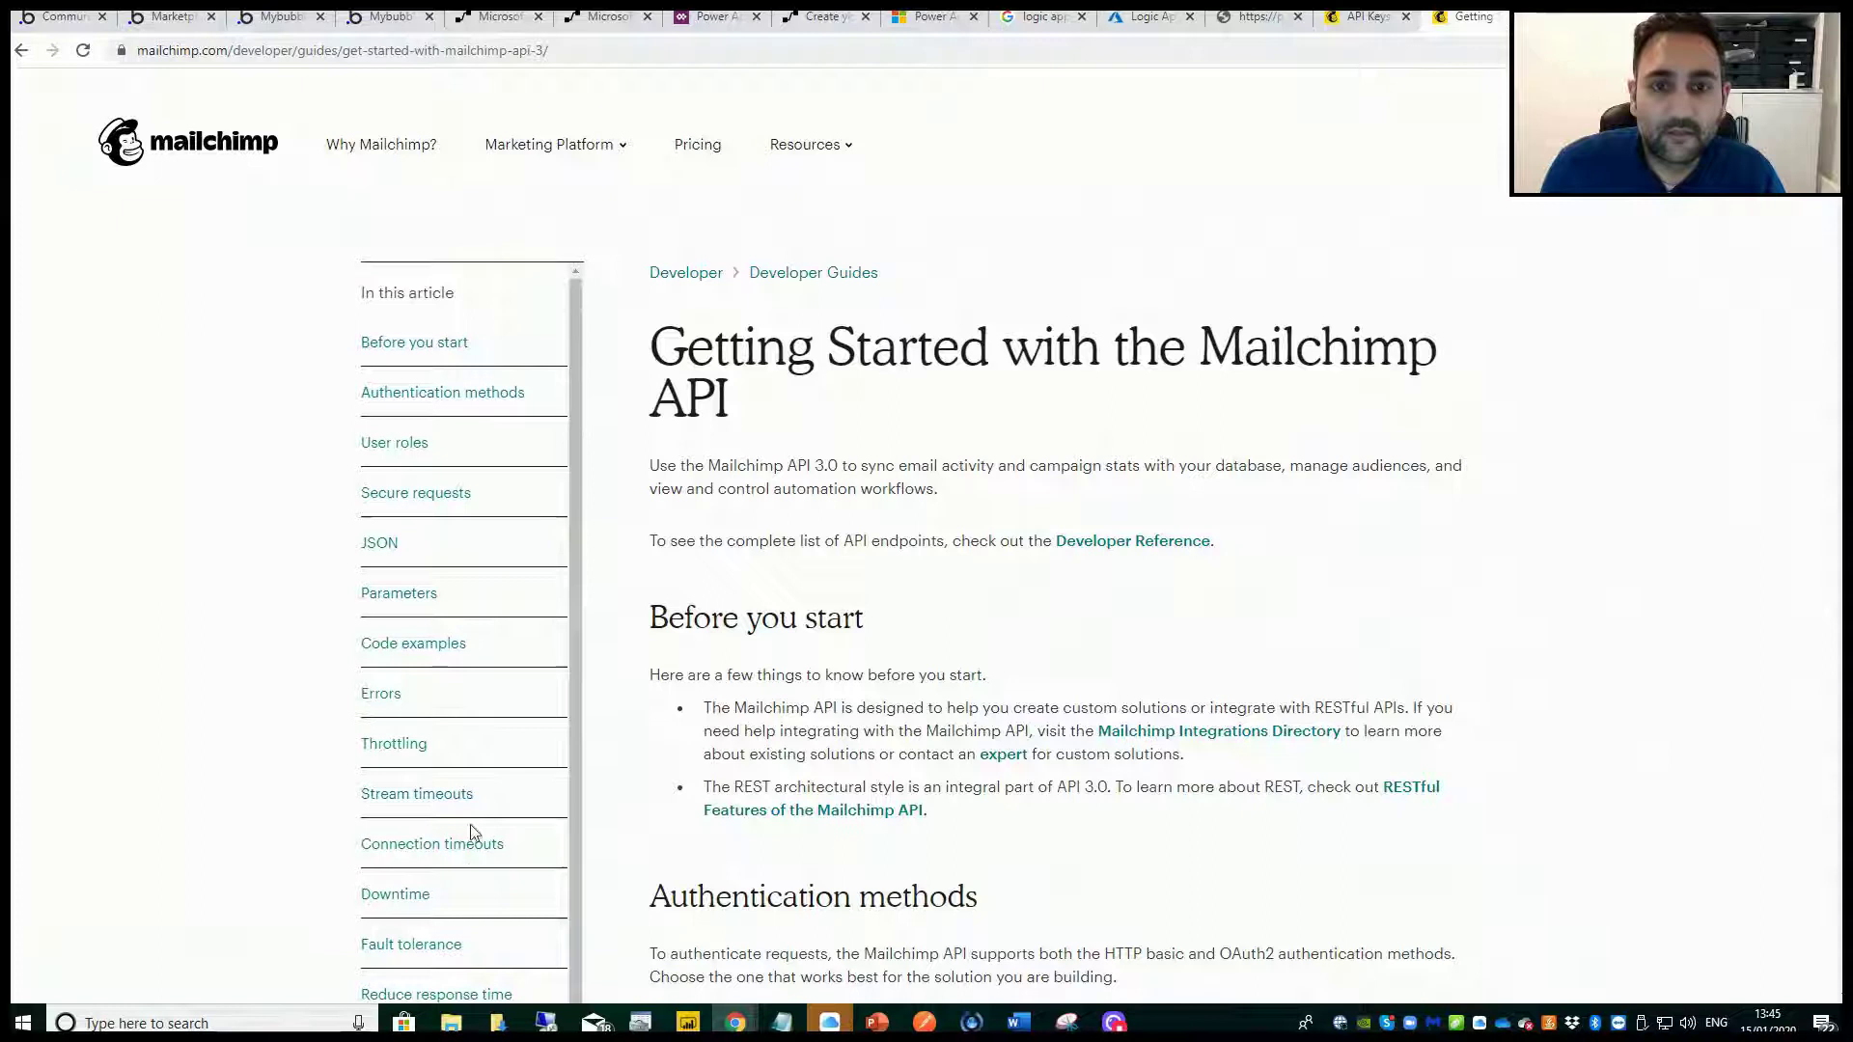
click(263, 55)
text(ma)
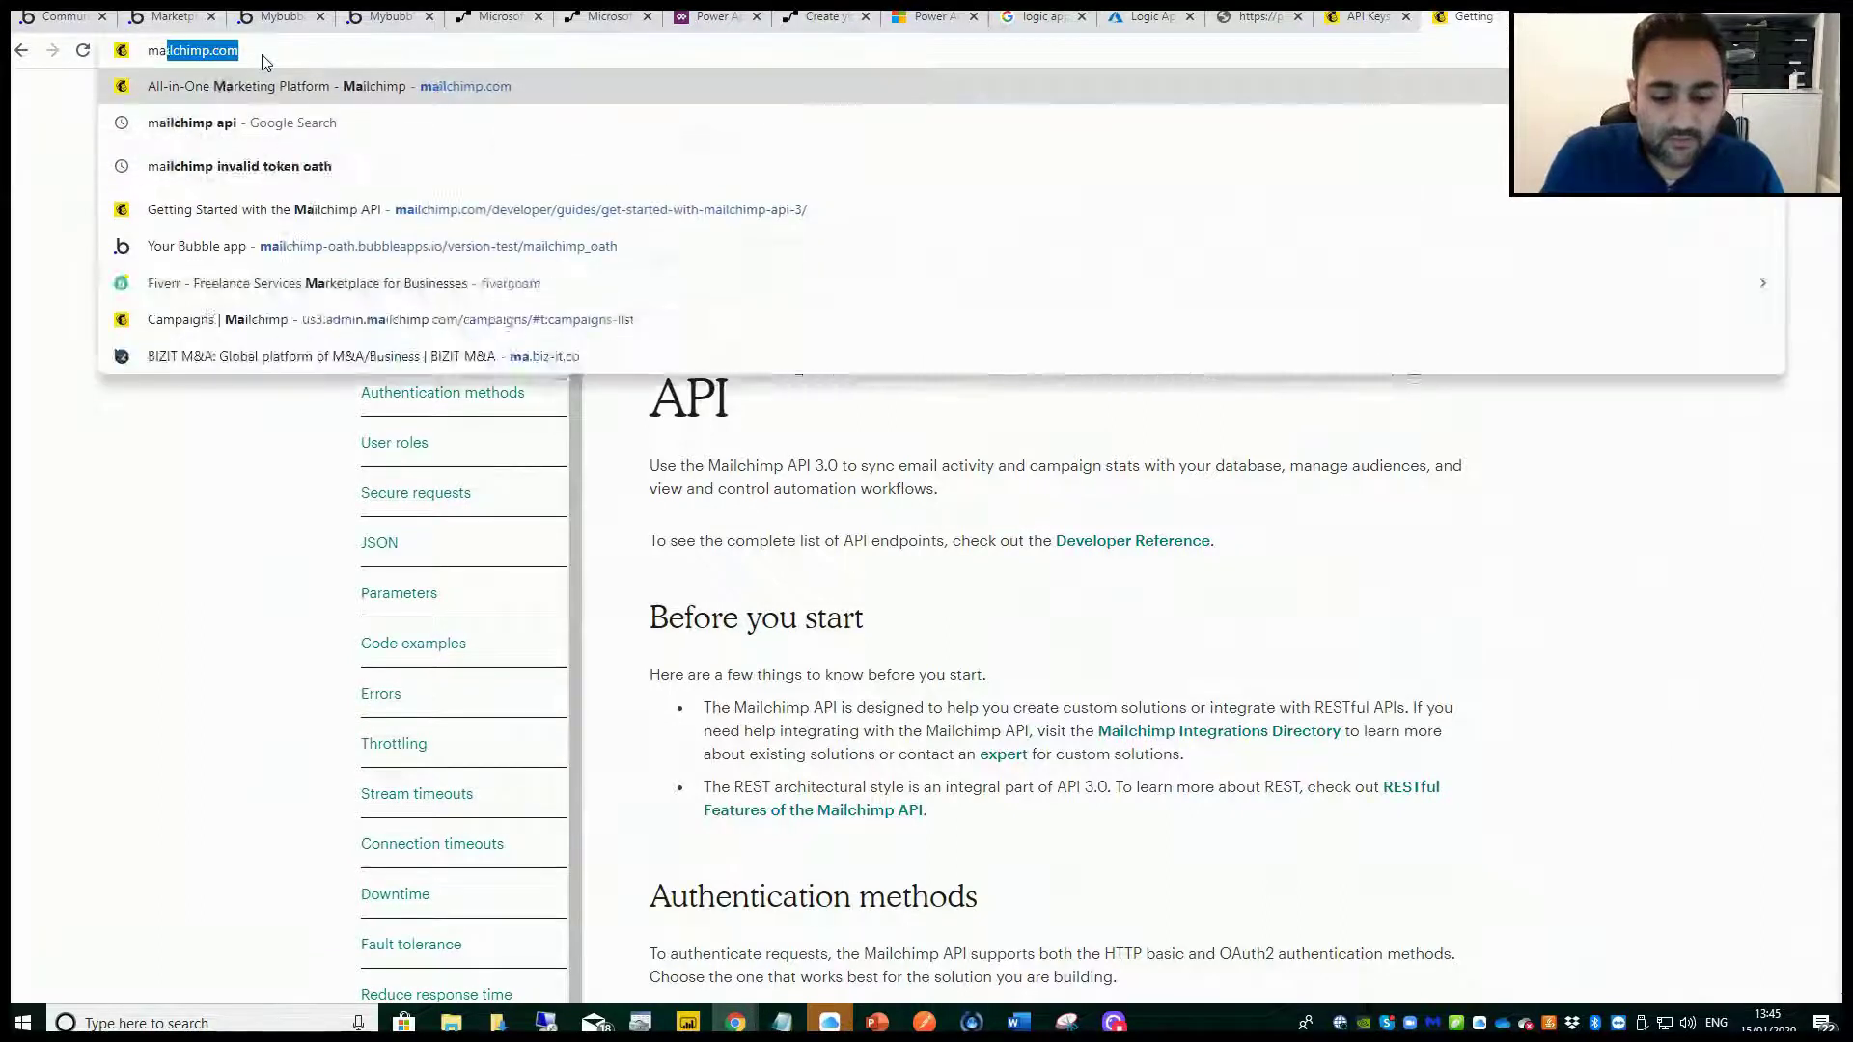
text(il)
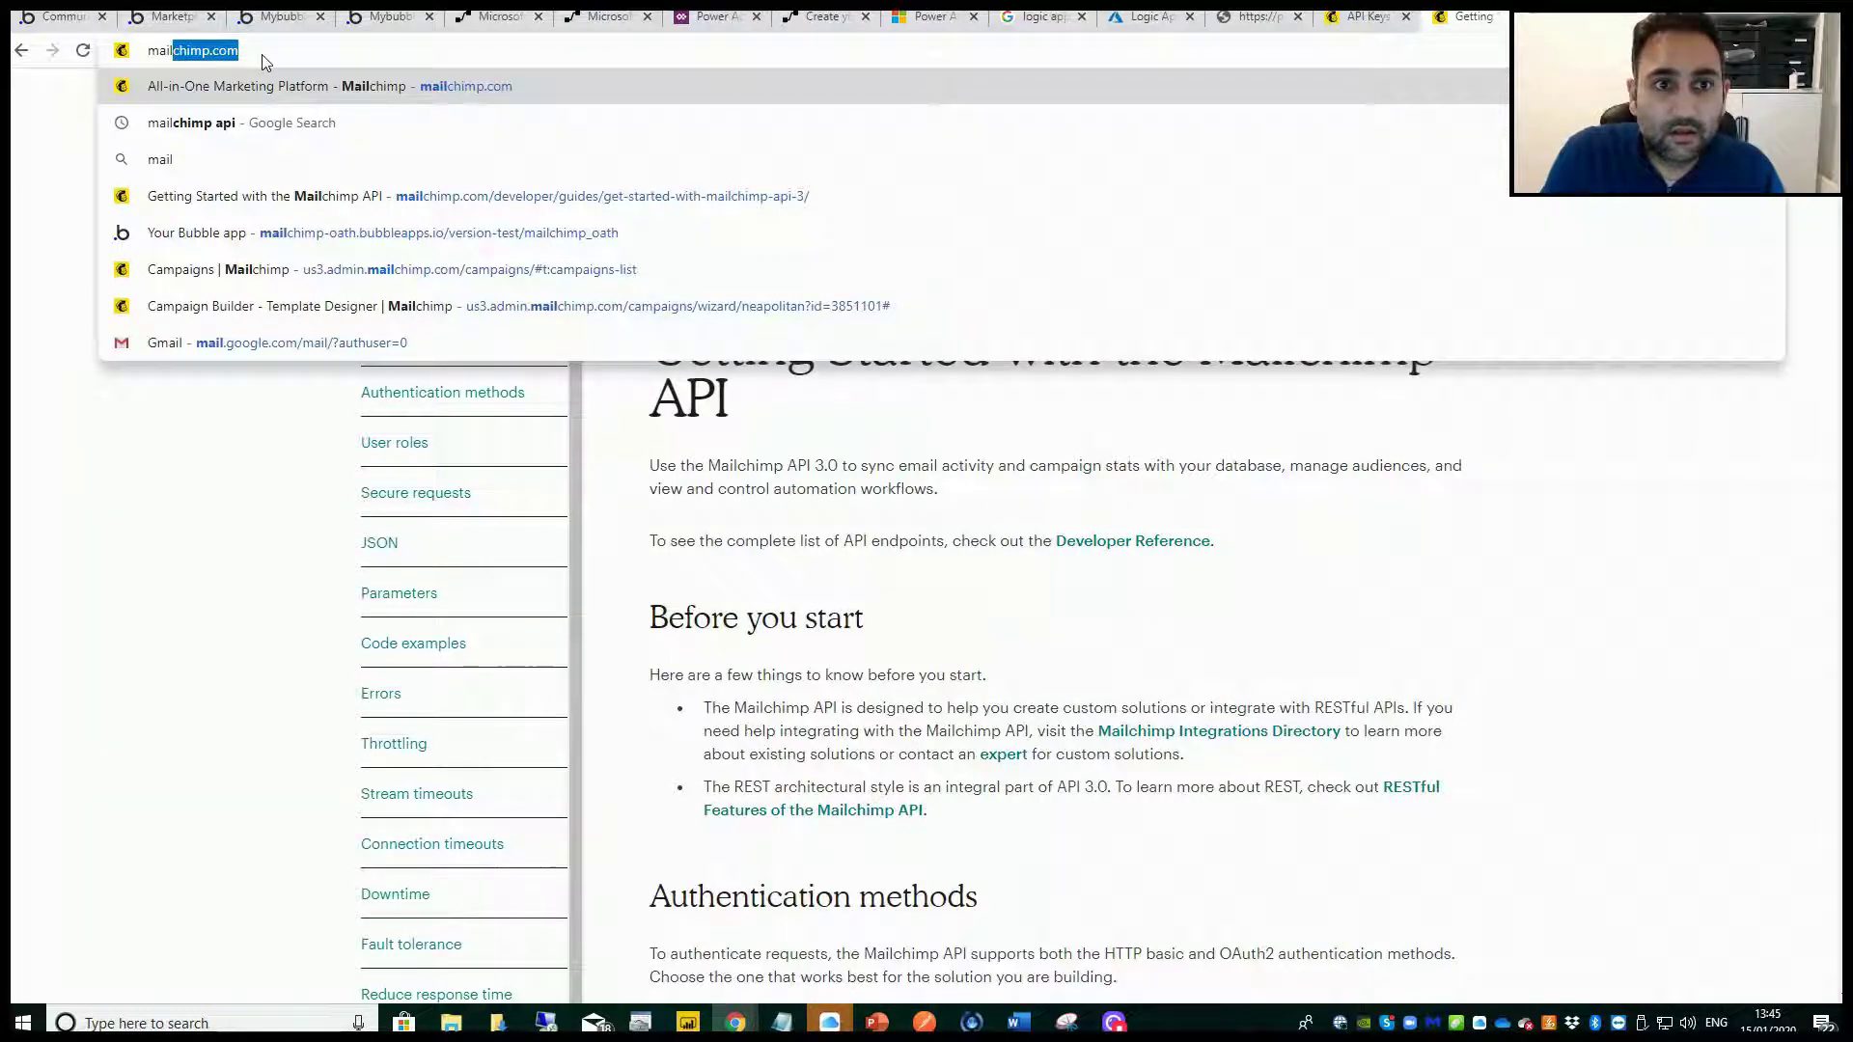
click(446, 270)
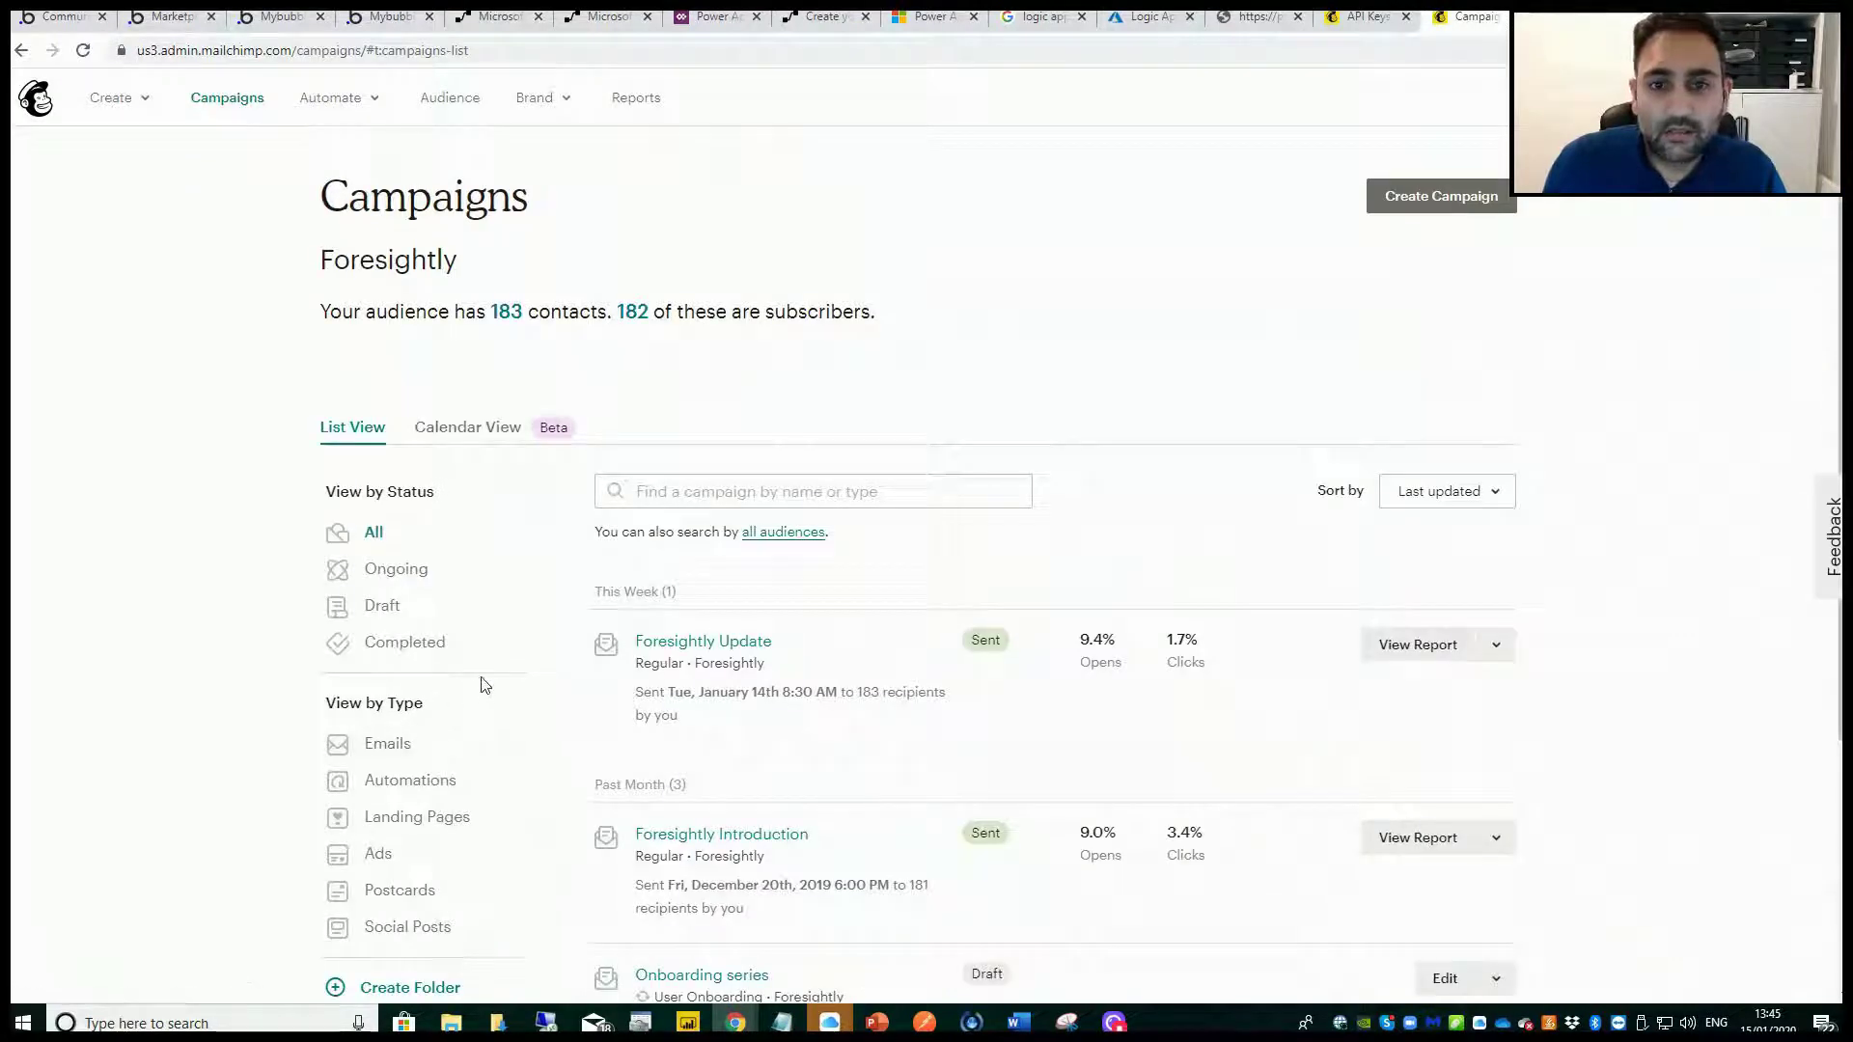
key(alt+Left)
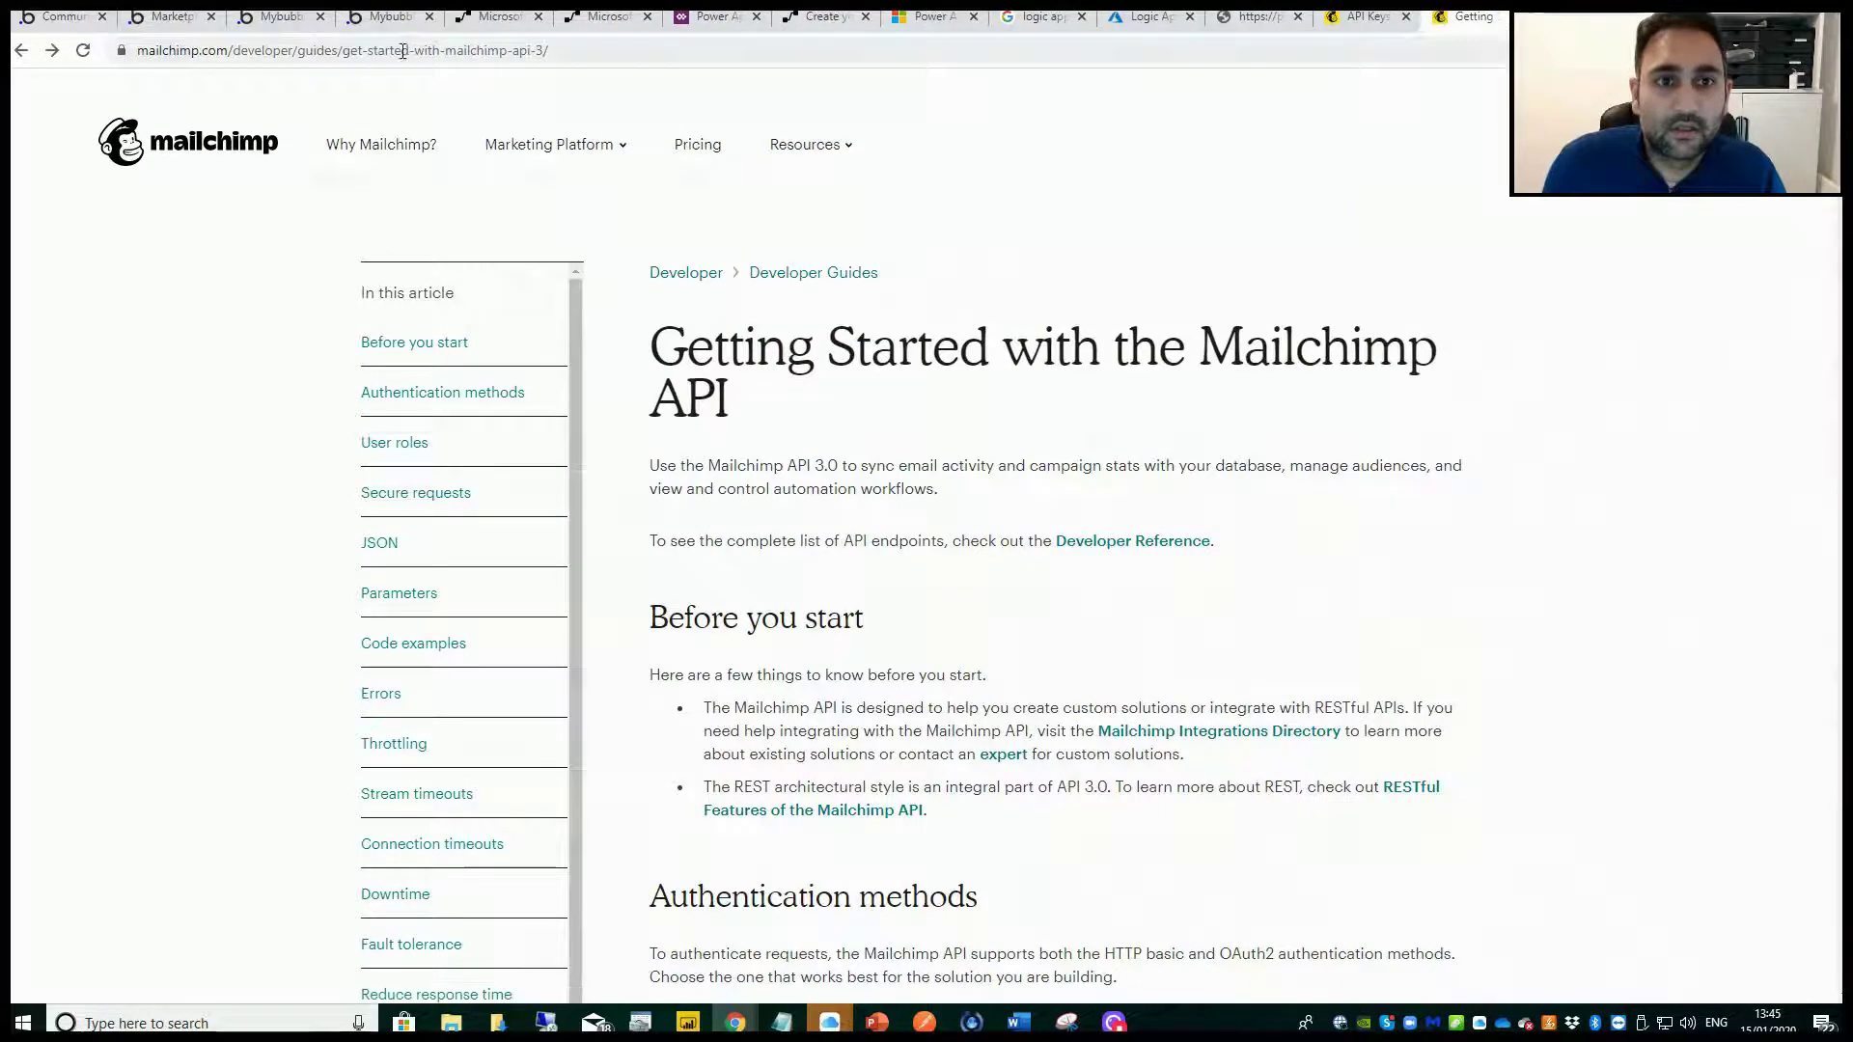
Search for mailchimp api in the browser and open the Mailchimp API reference overview.
click(403, 51)
text(mailchimp)
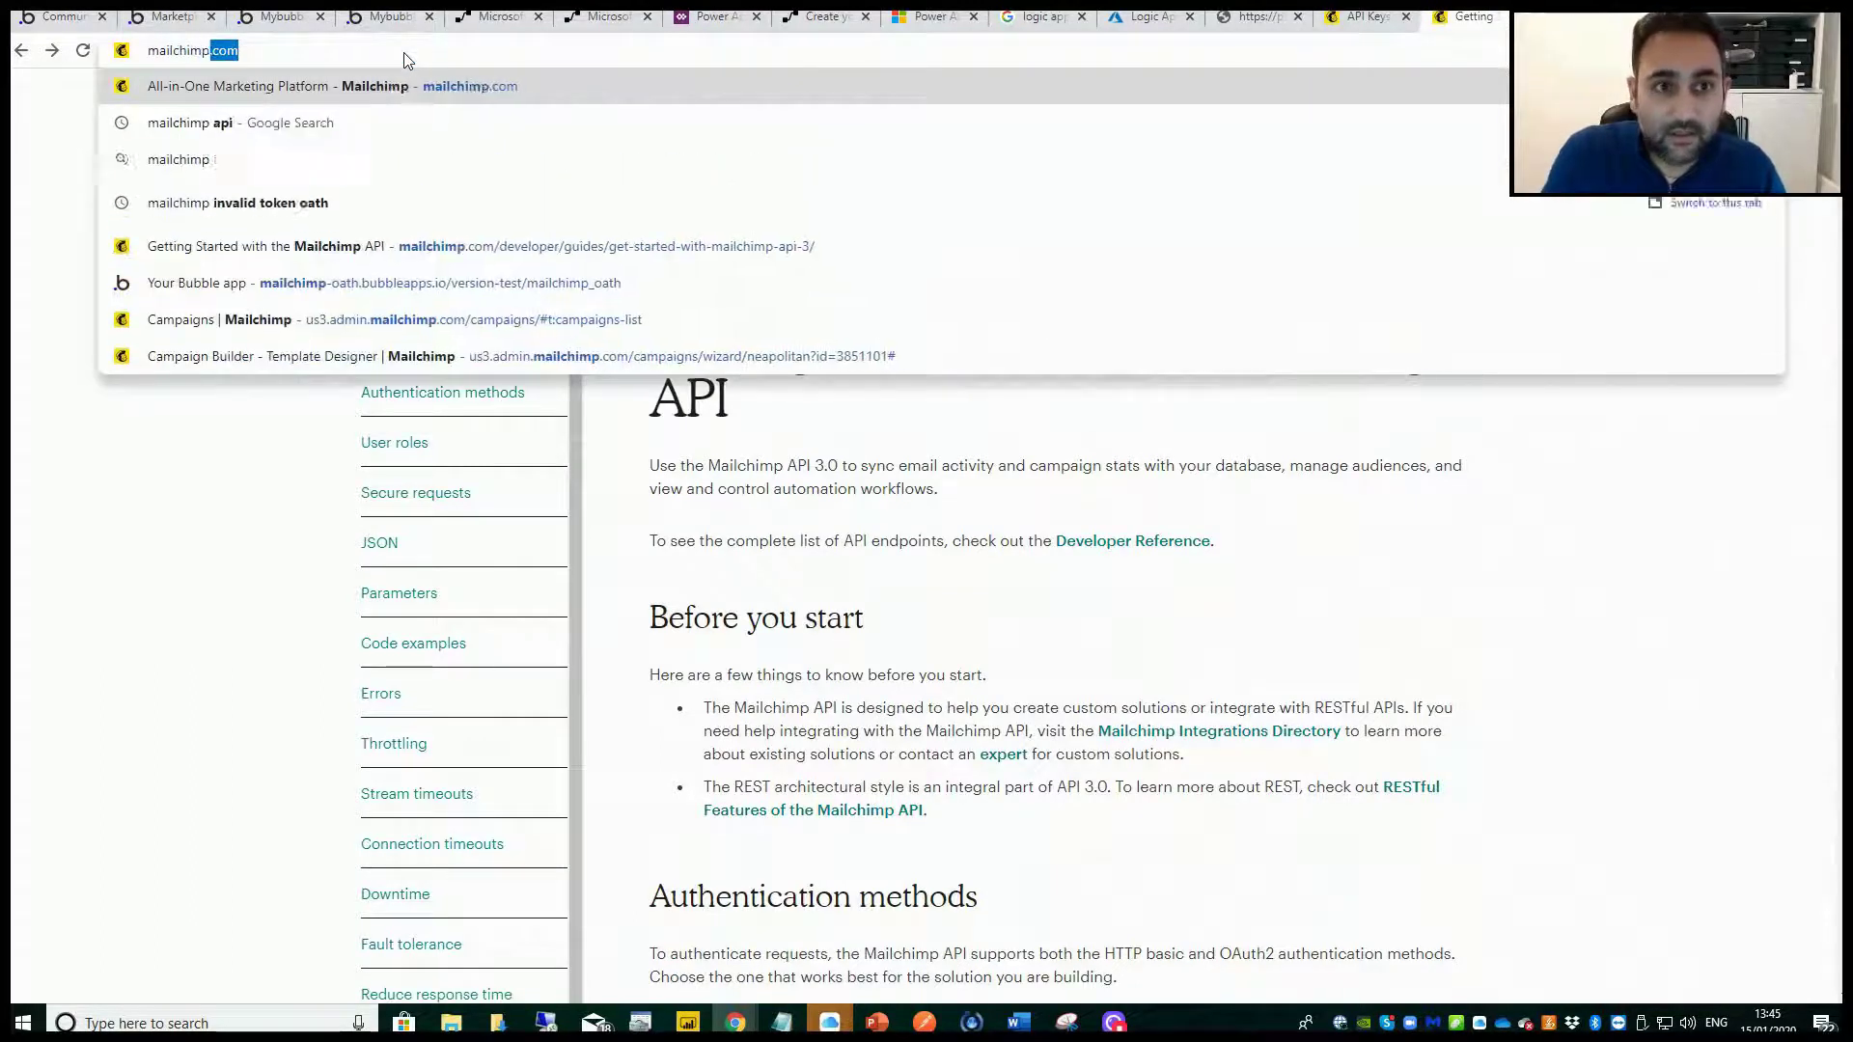
text( api)
key(Return)
click(254, 408)
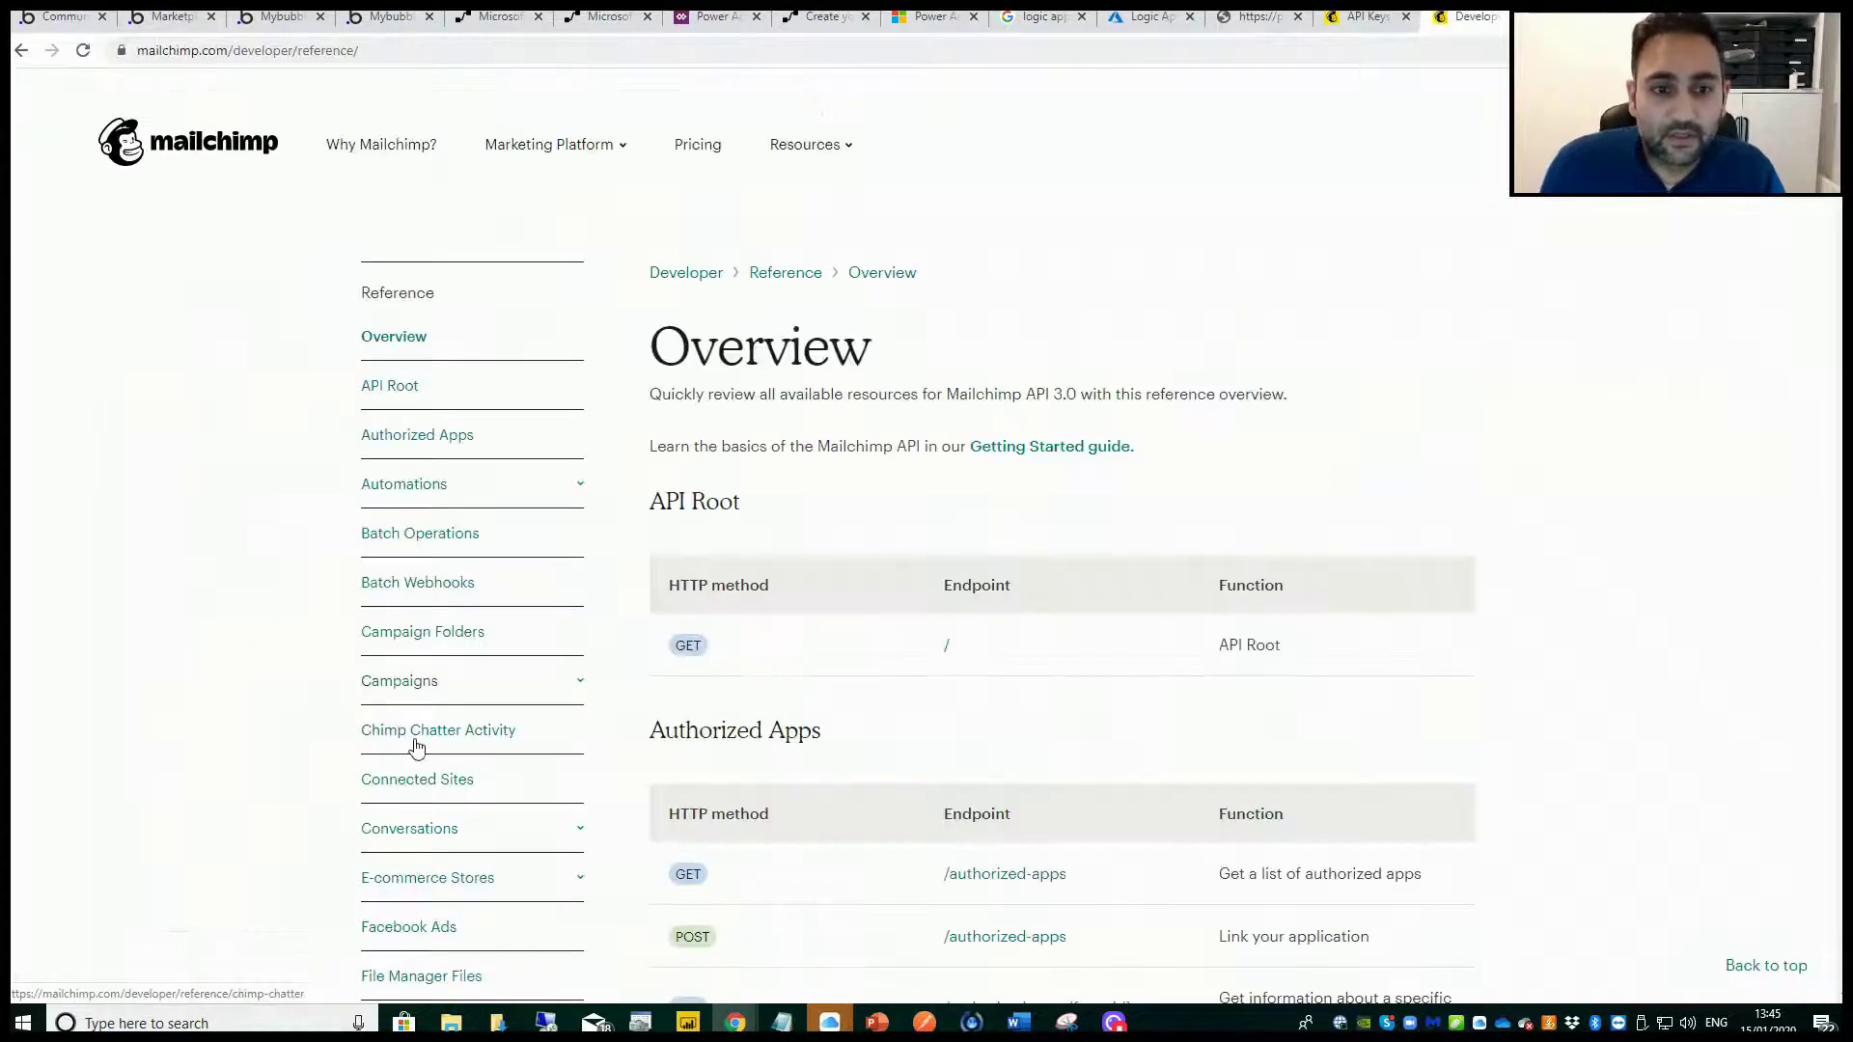
Open the Reports reference and look up the endpoint for a specific campaign report, /reports/{campaign_id}.
scroll(416, 746, down, 13)
scroll(467, 843, up, 6)
scroll(472, 749, down, 1)
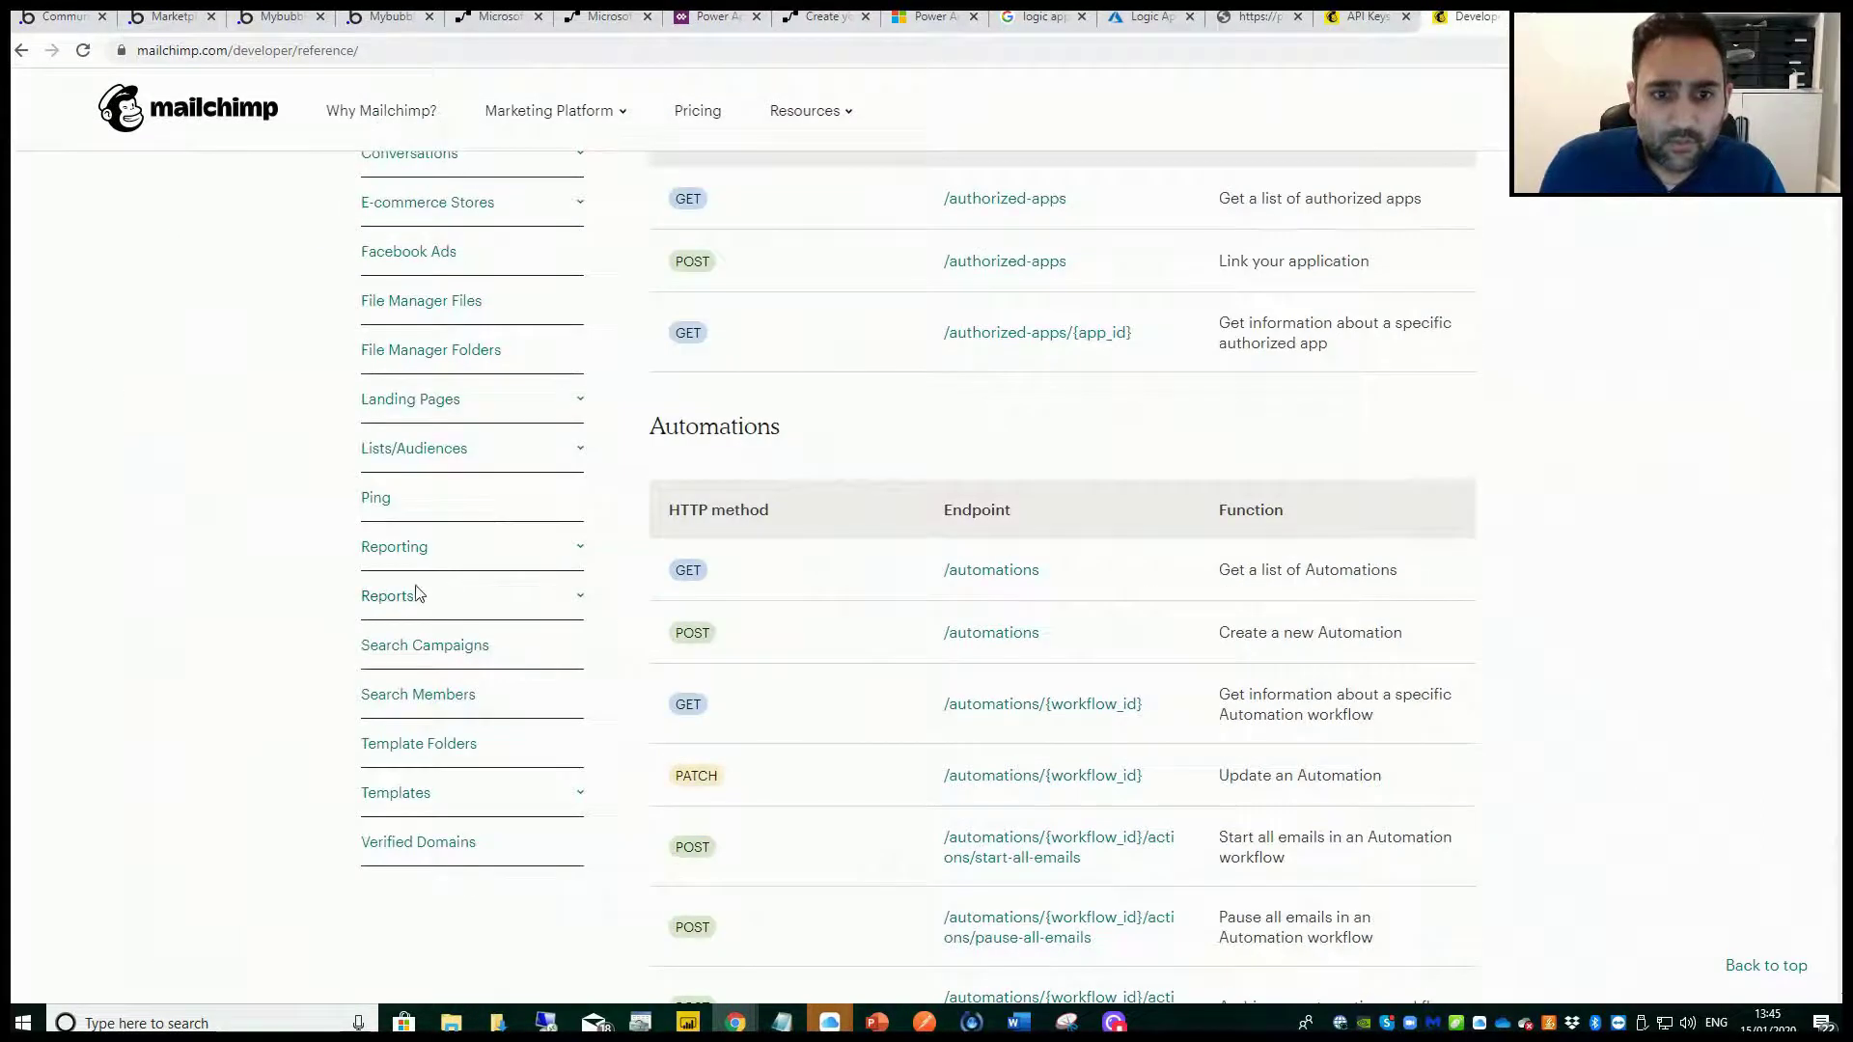
click(414, 602)
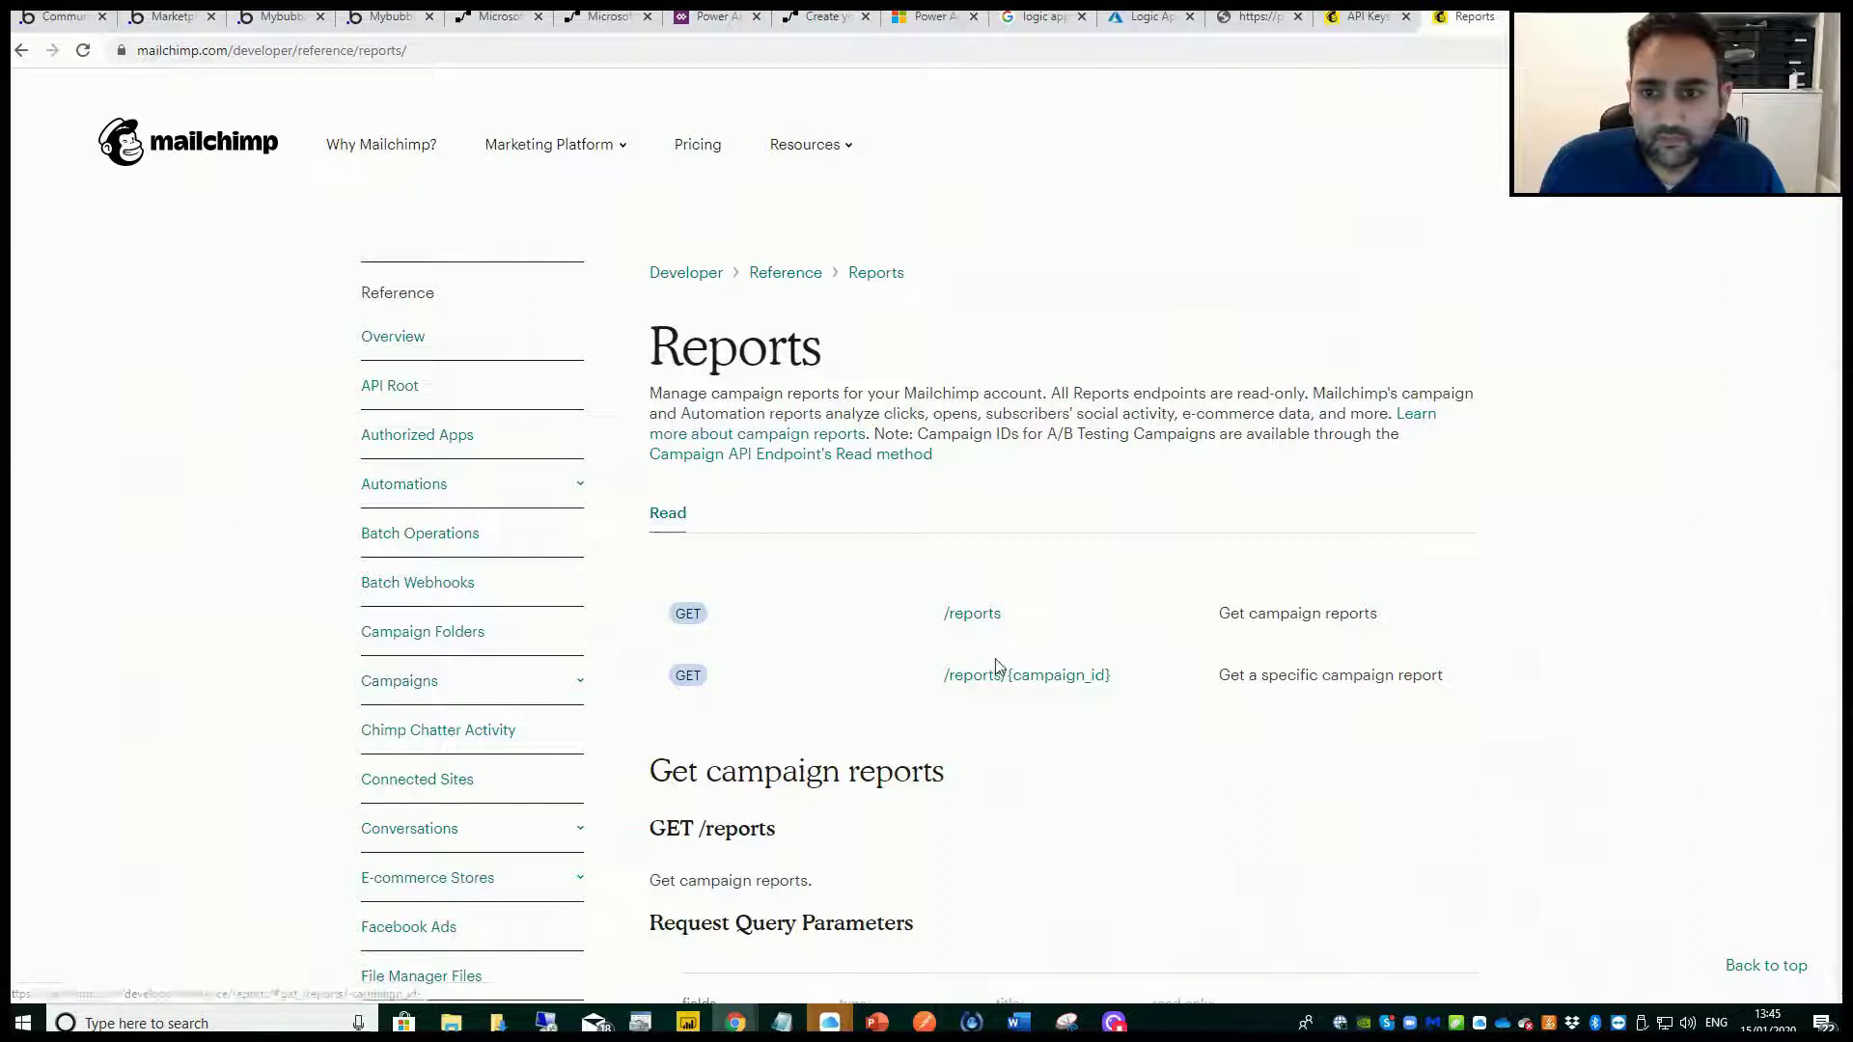
drag(1111, 678, 943, 682)
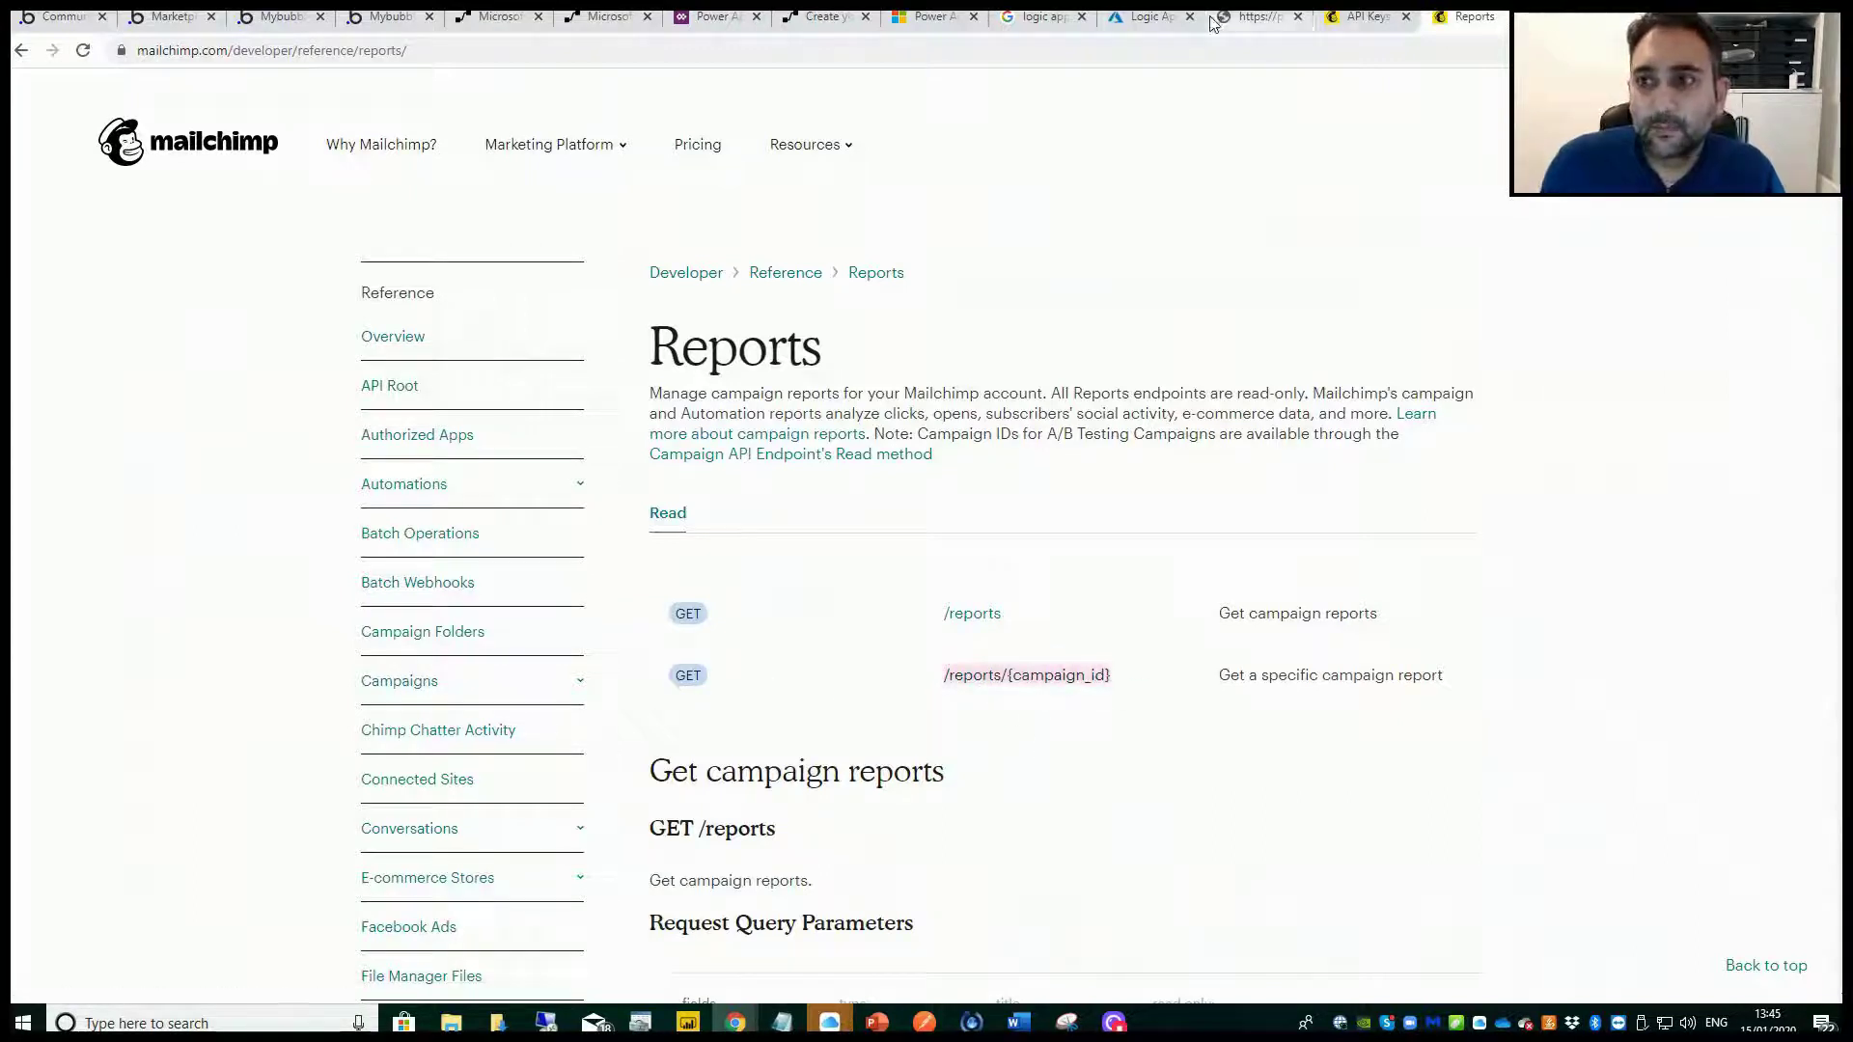
click(1142, 22)
click(753, 418)
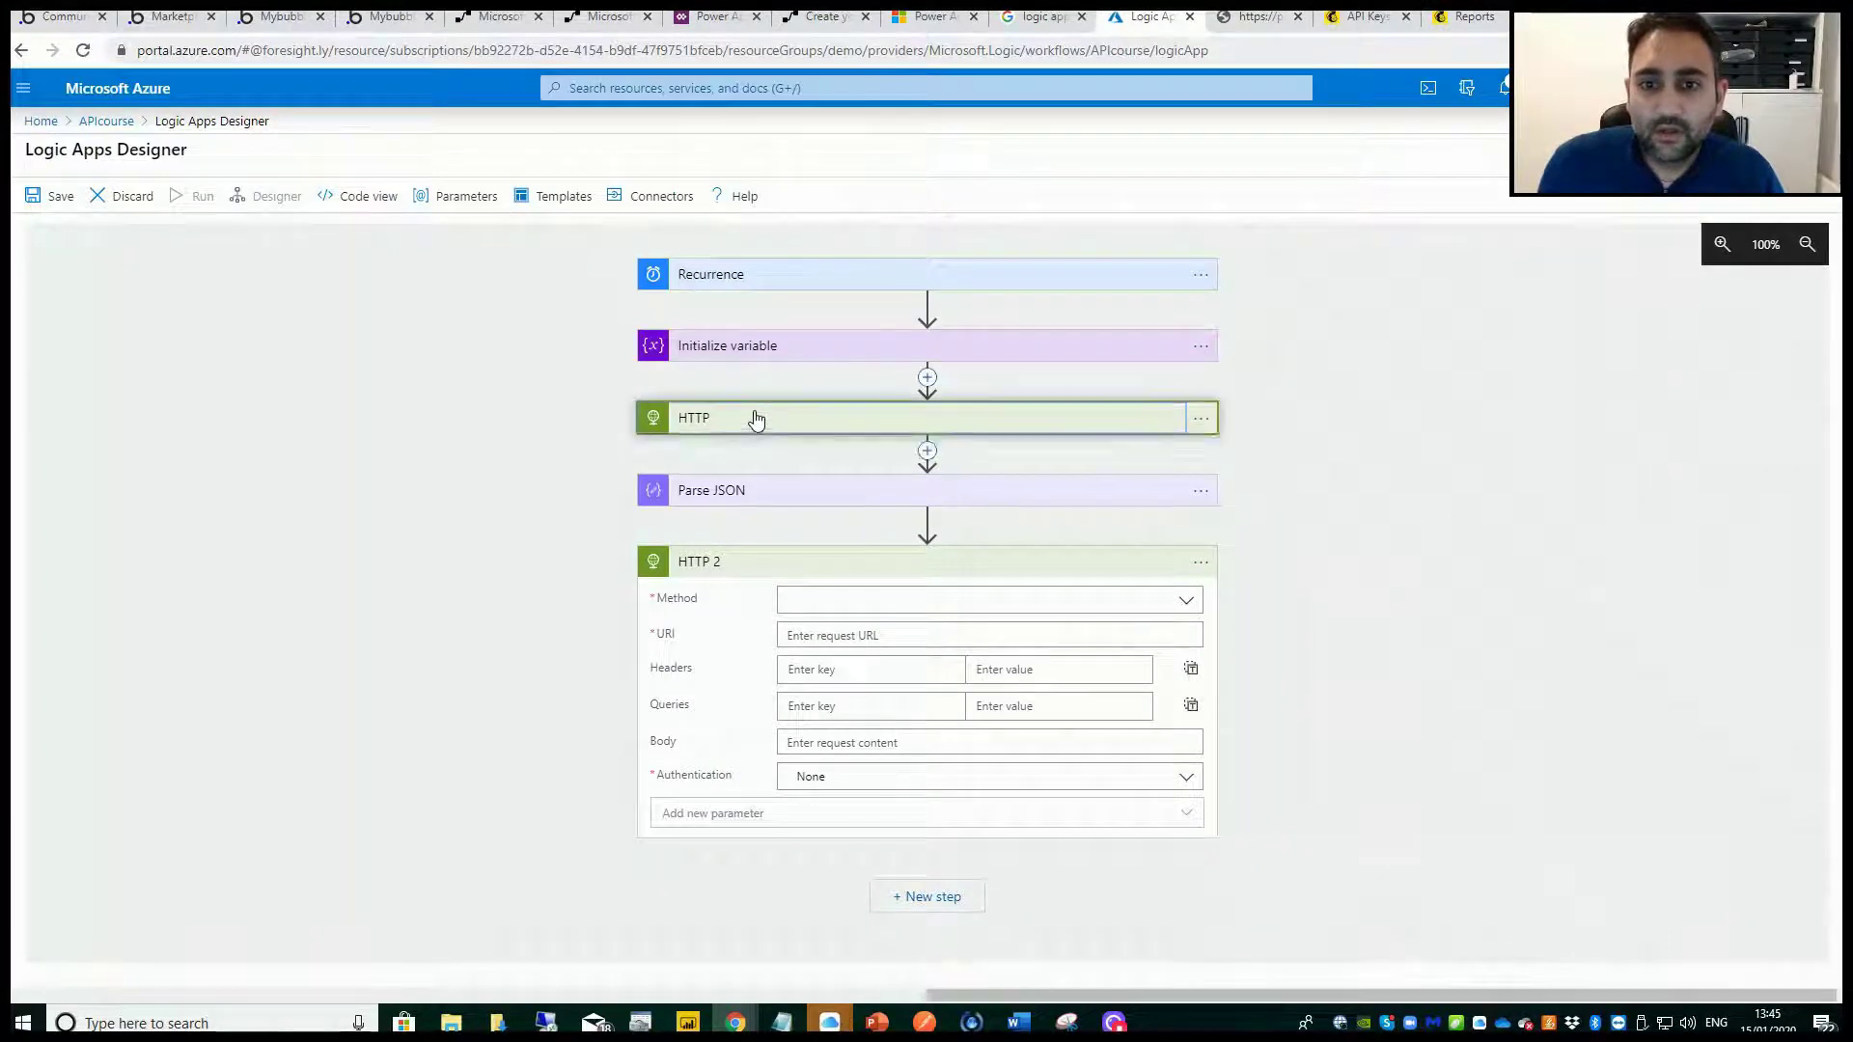
drag(955, 492, 728, 488)
key(ctrl+c)
scroll(873, 765, down, 3)
click(848, 628)
key(ctrl+v)
drag(989, 628, 492, 617)
key(ctrl+c)
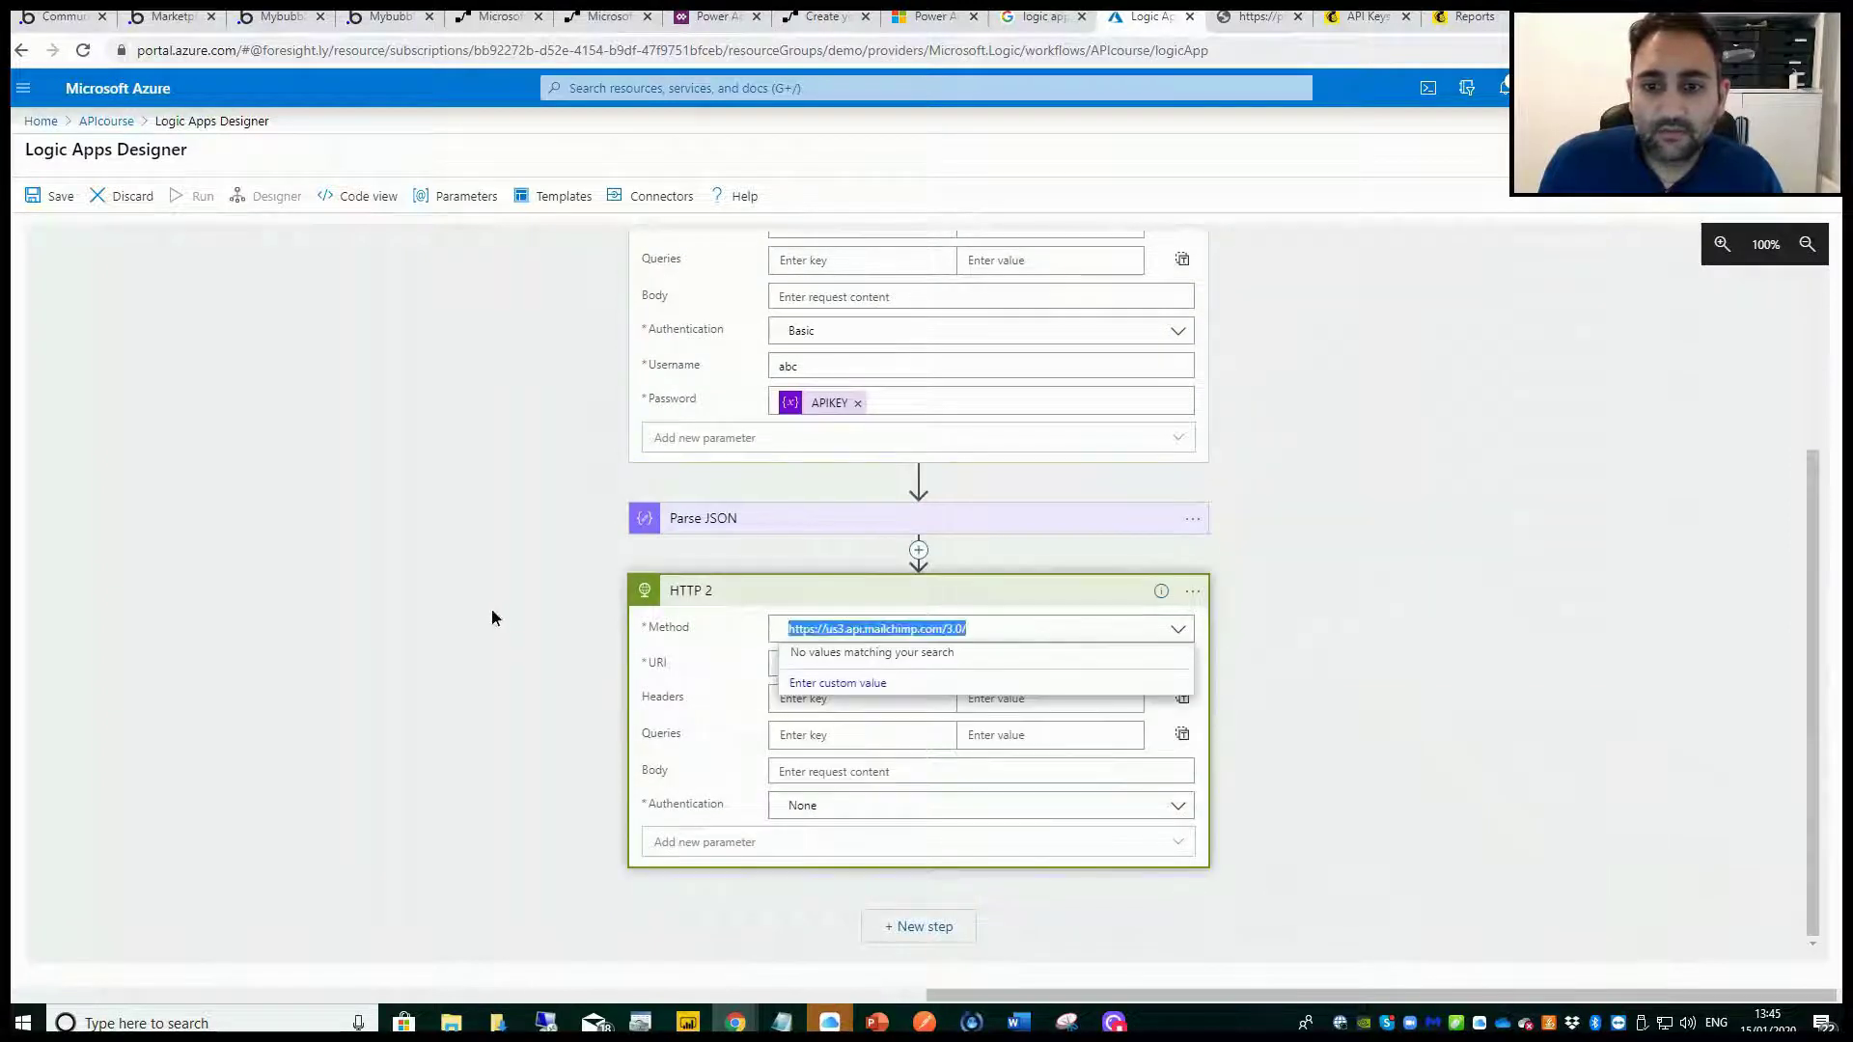
key(BackSpace)
click(955, 637)
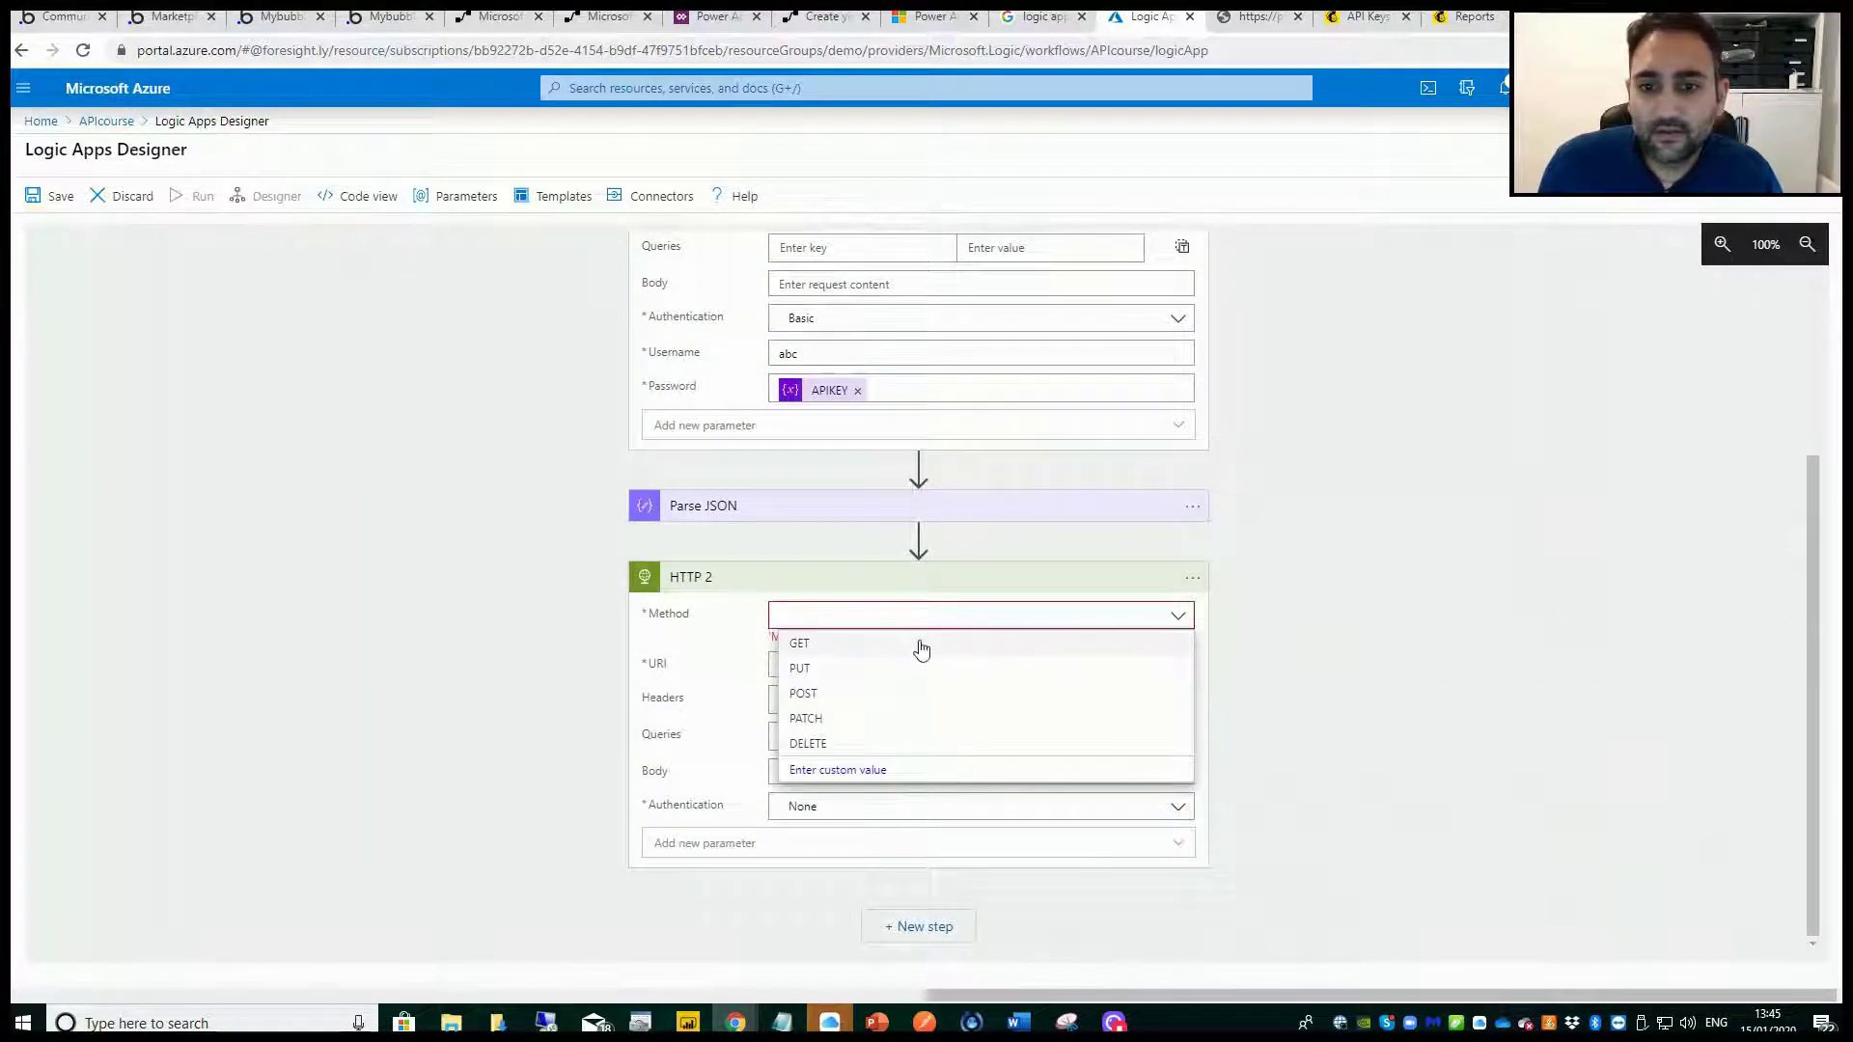
click(827, 644)
key(ctrl+v)
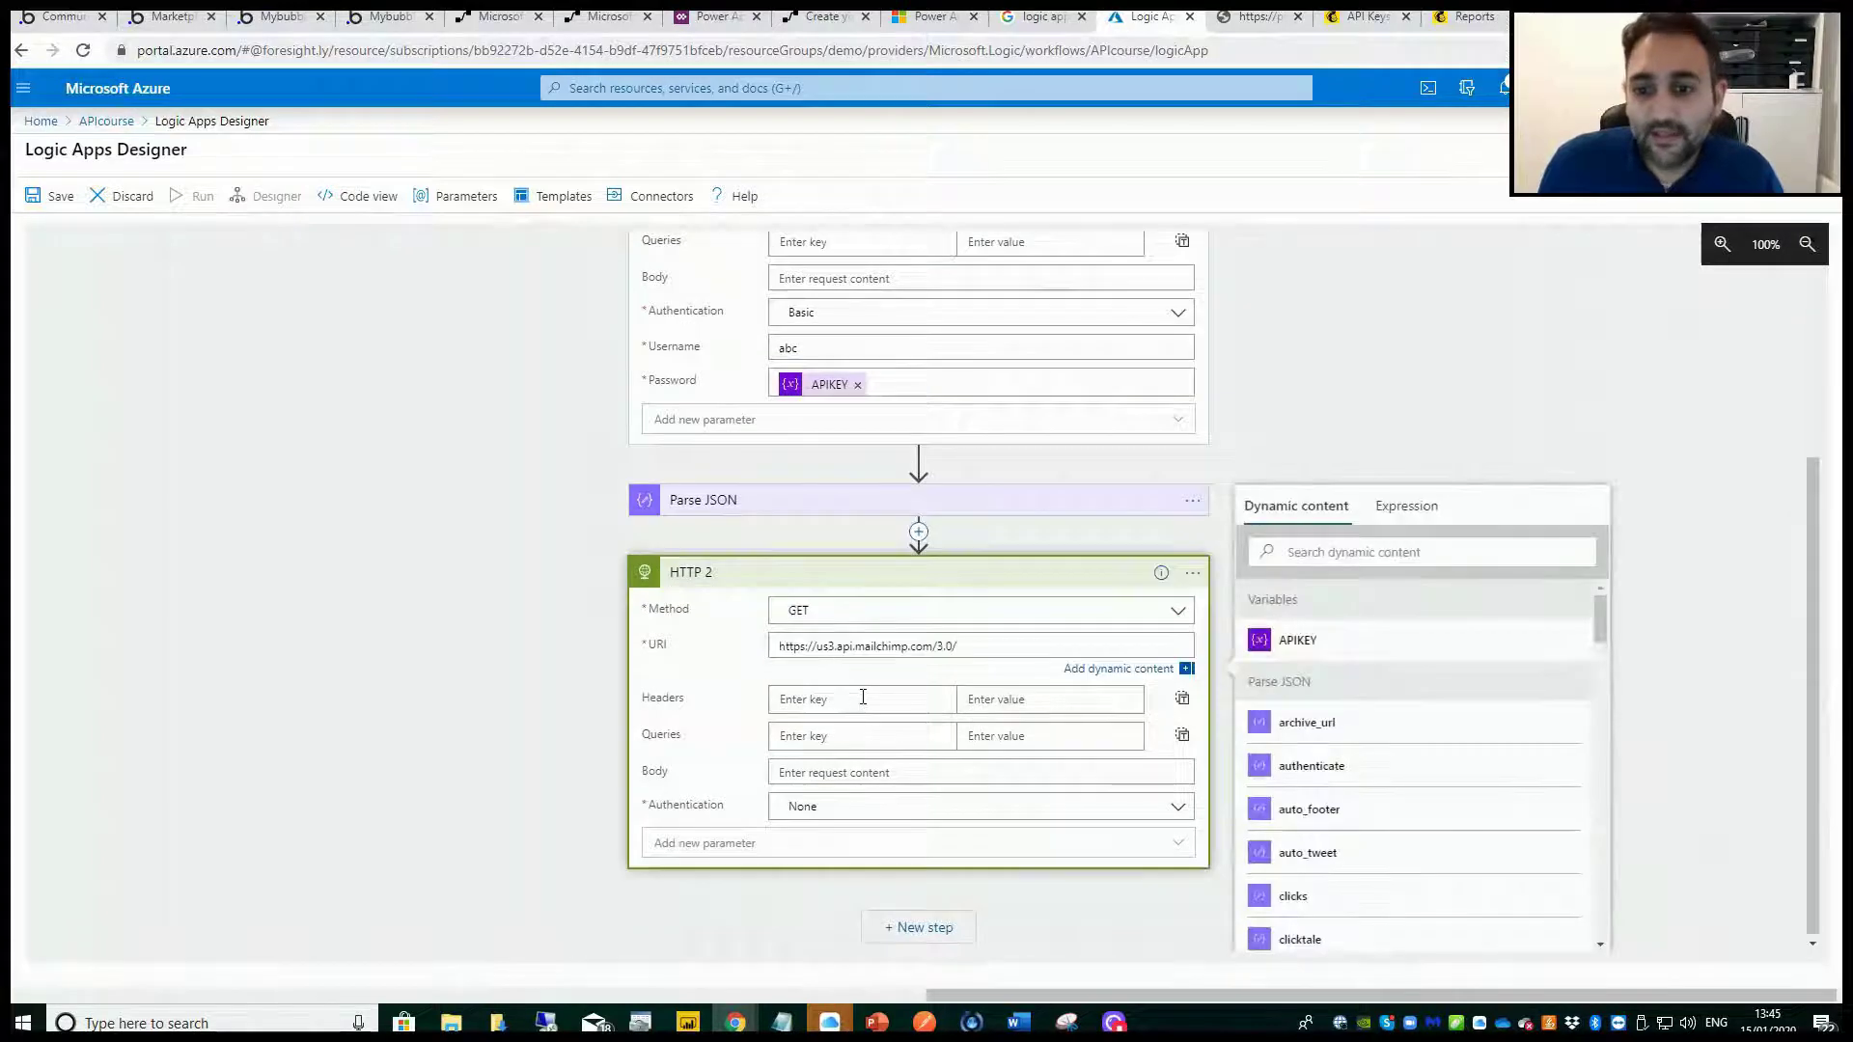
text(reports/)
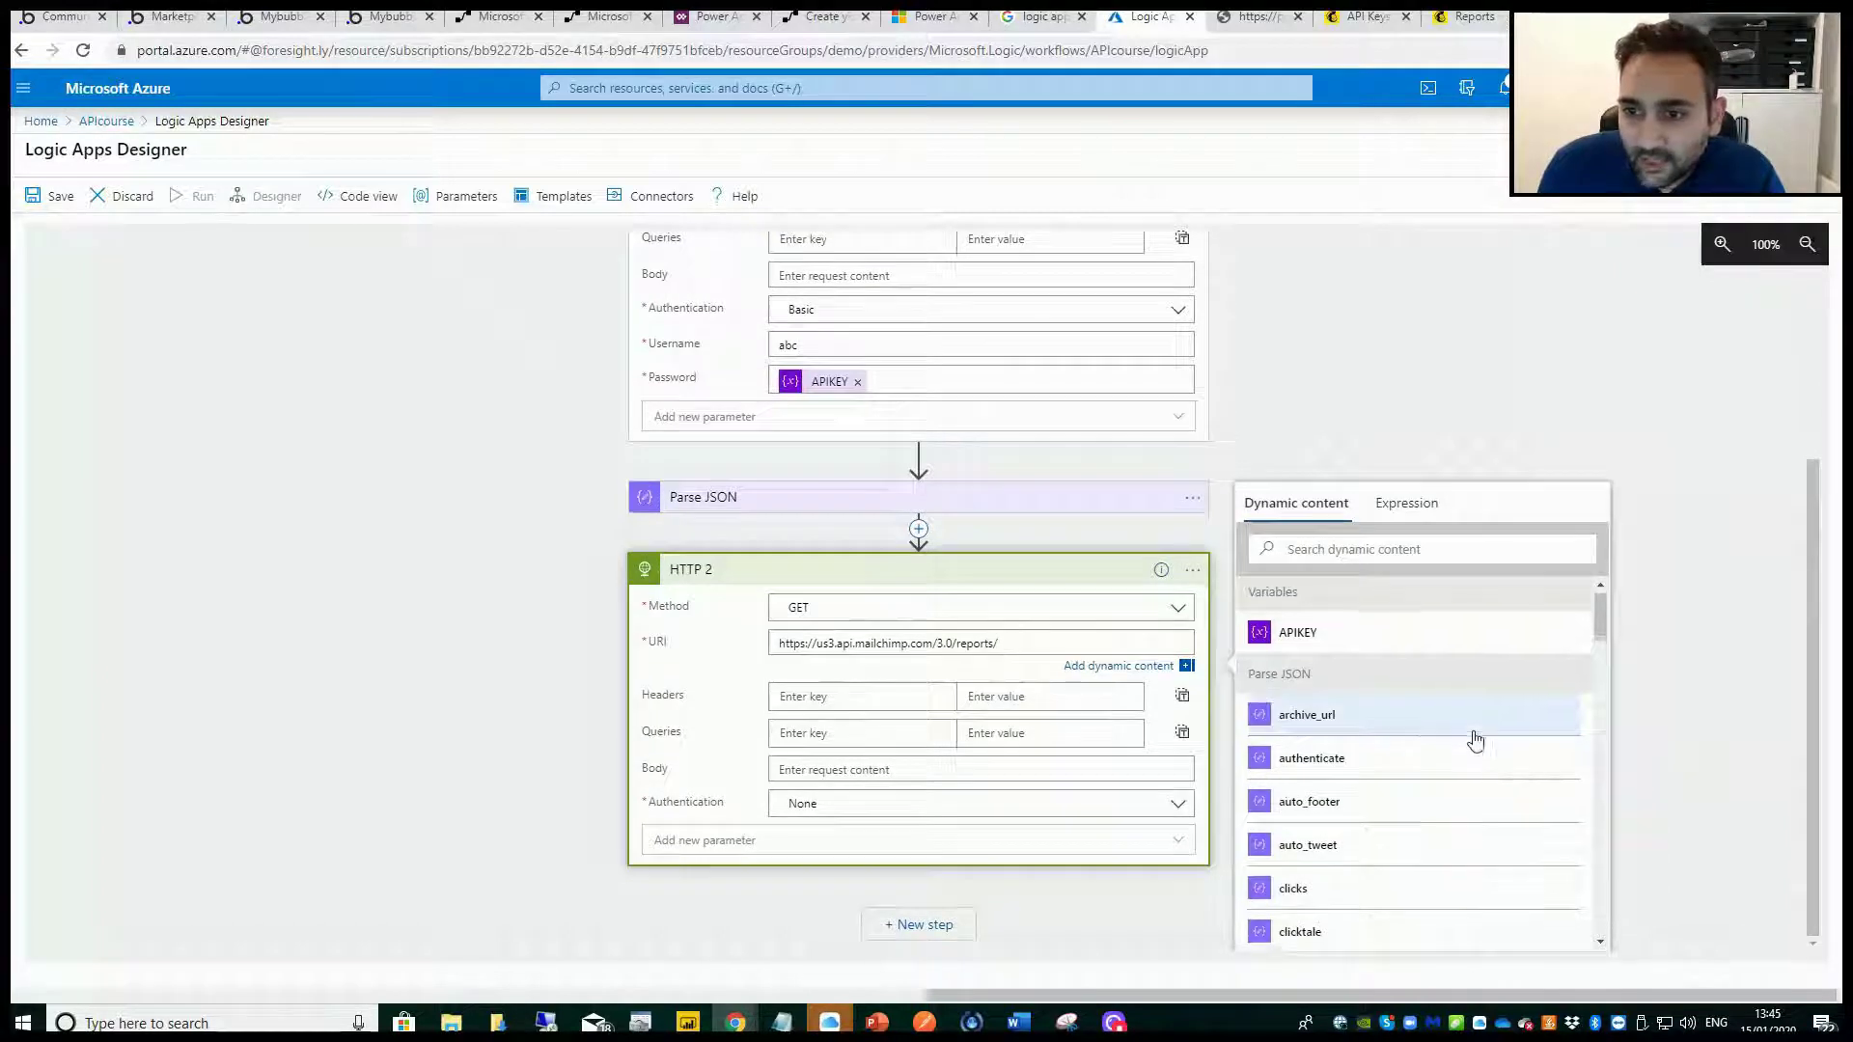
Find the Parse JSON output id in the dynamic content and append it to the HTTP 2 action's URI.
scroll(1385, 814, down, 2)
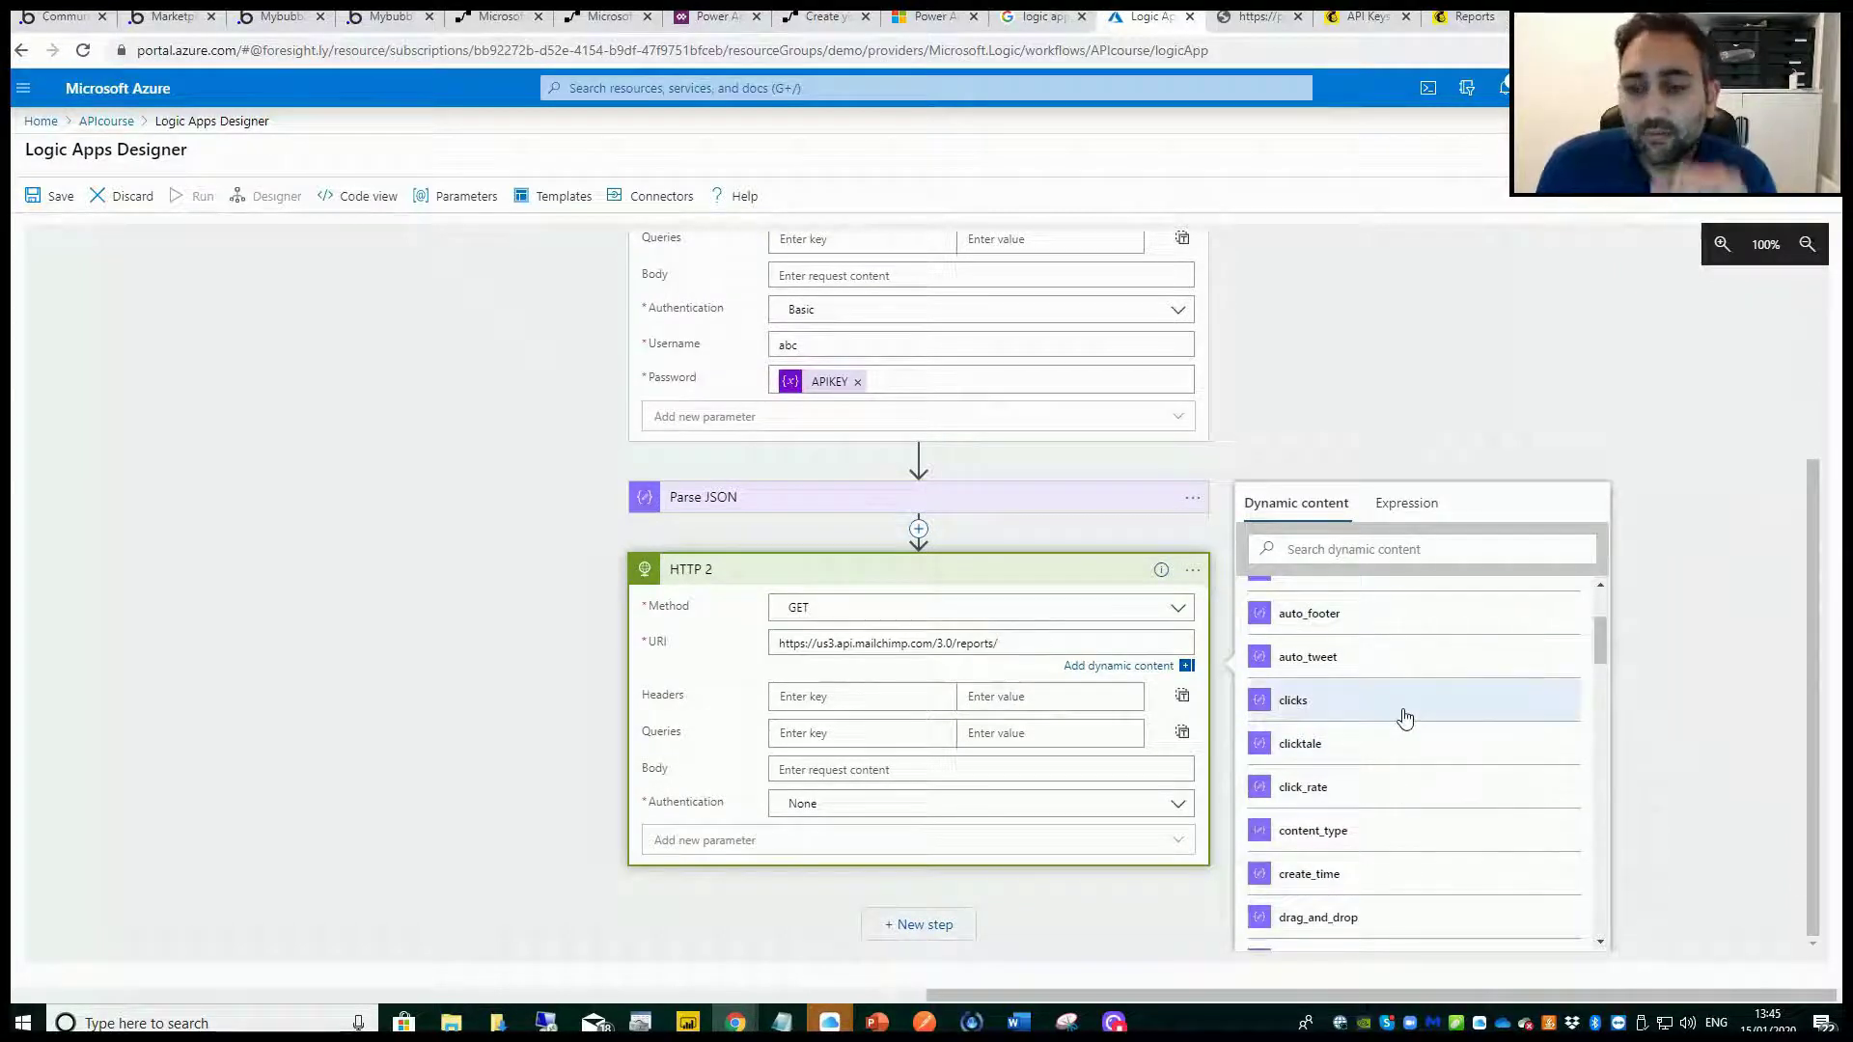
scroll(1399, 724, up, 2)
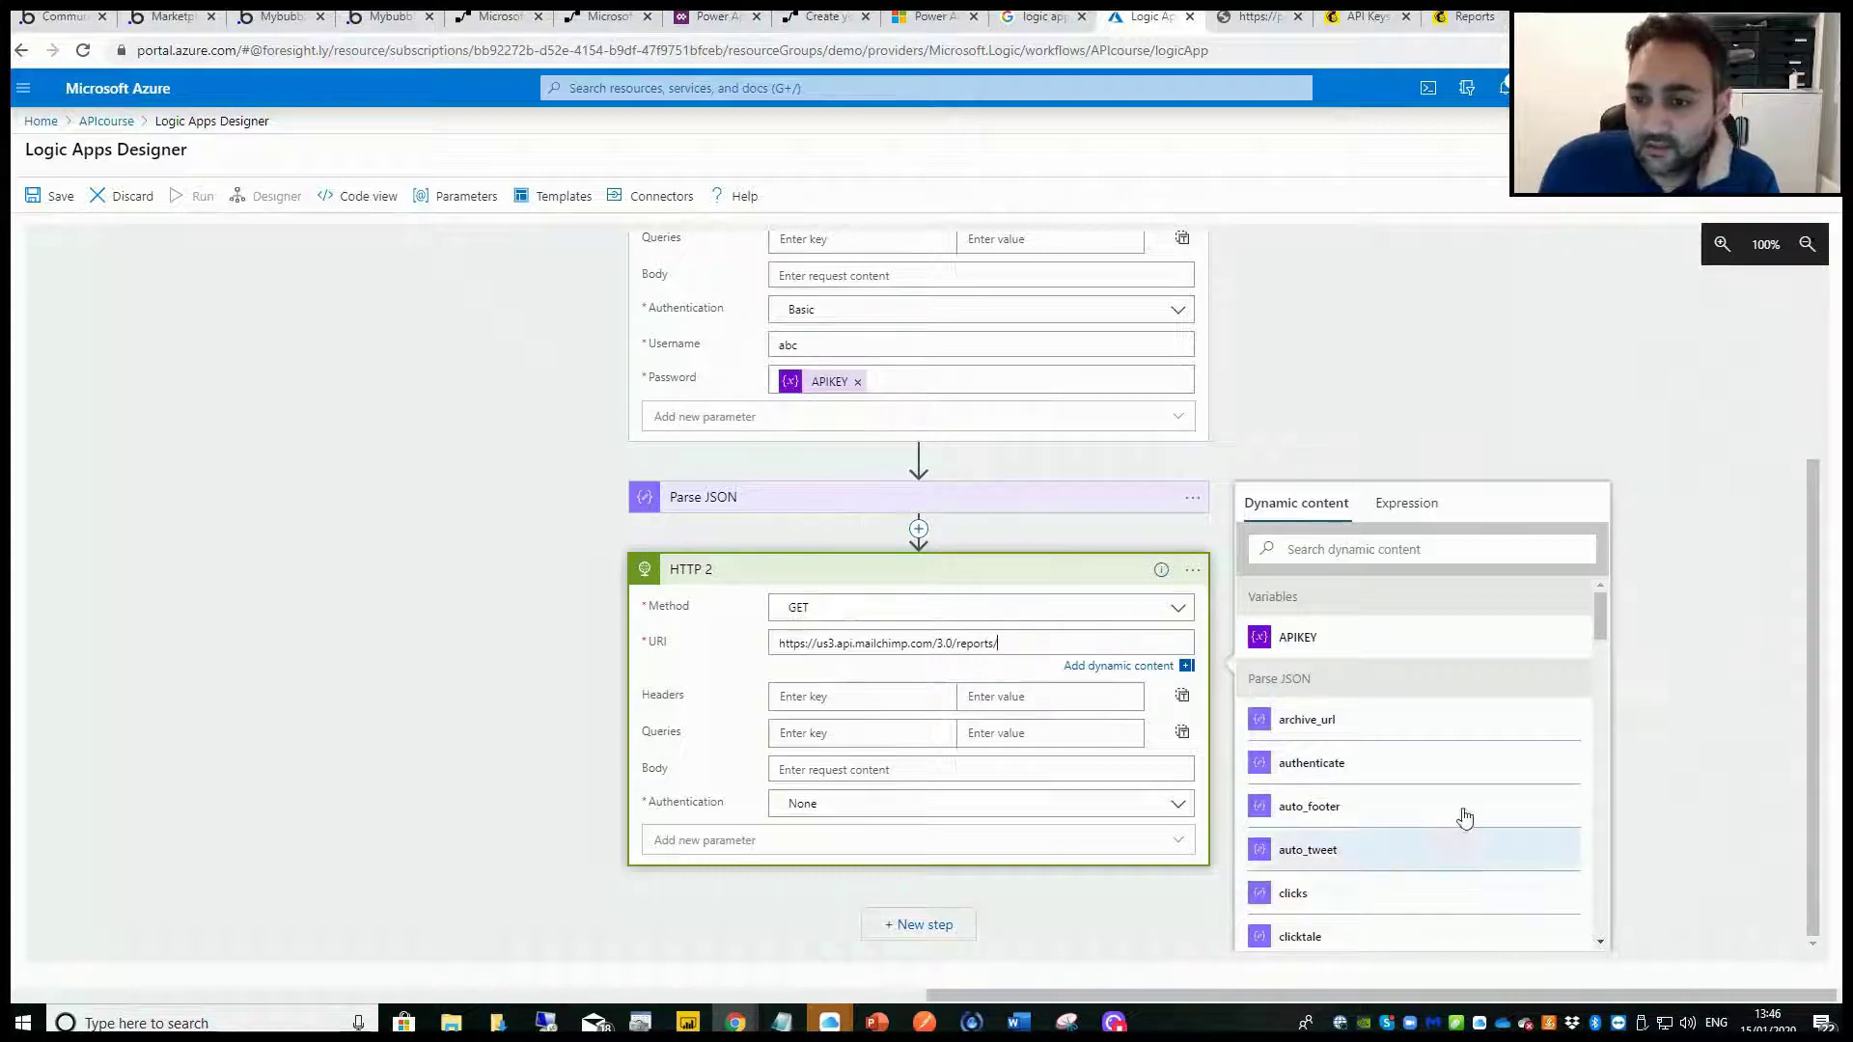
scroll(1361, 745, down, 9)
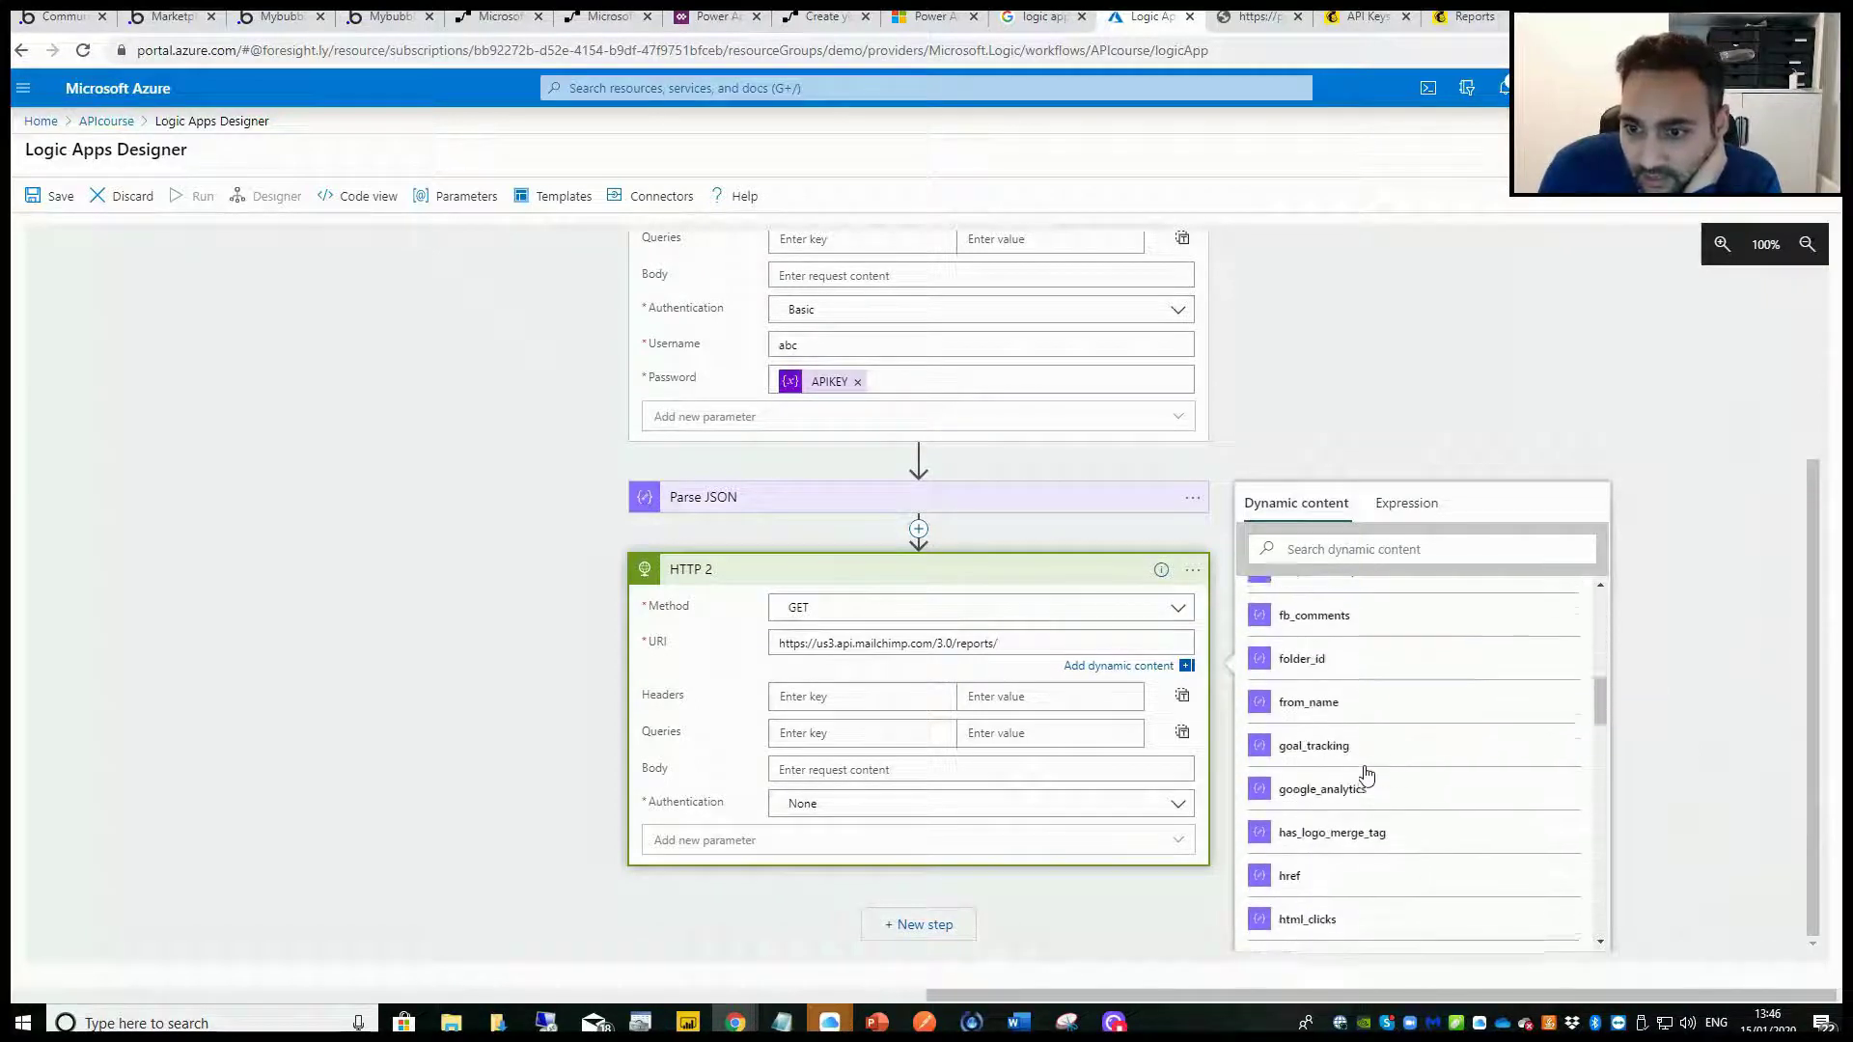
click(1387, 551)
text(id)
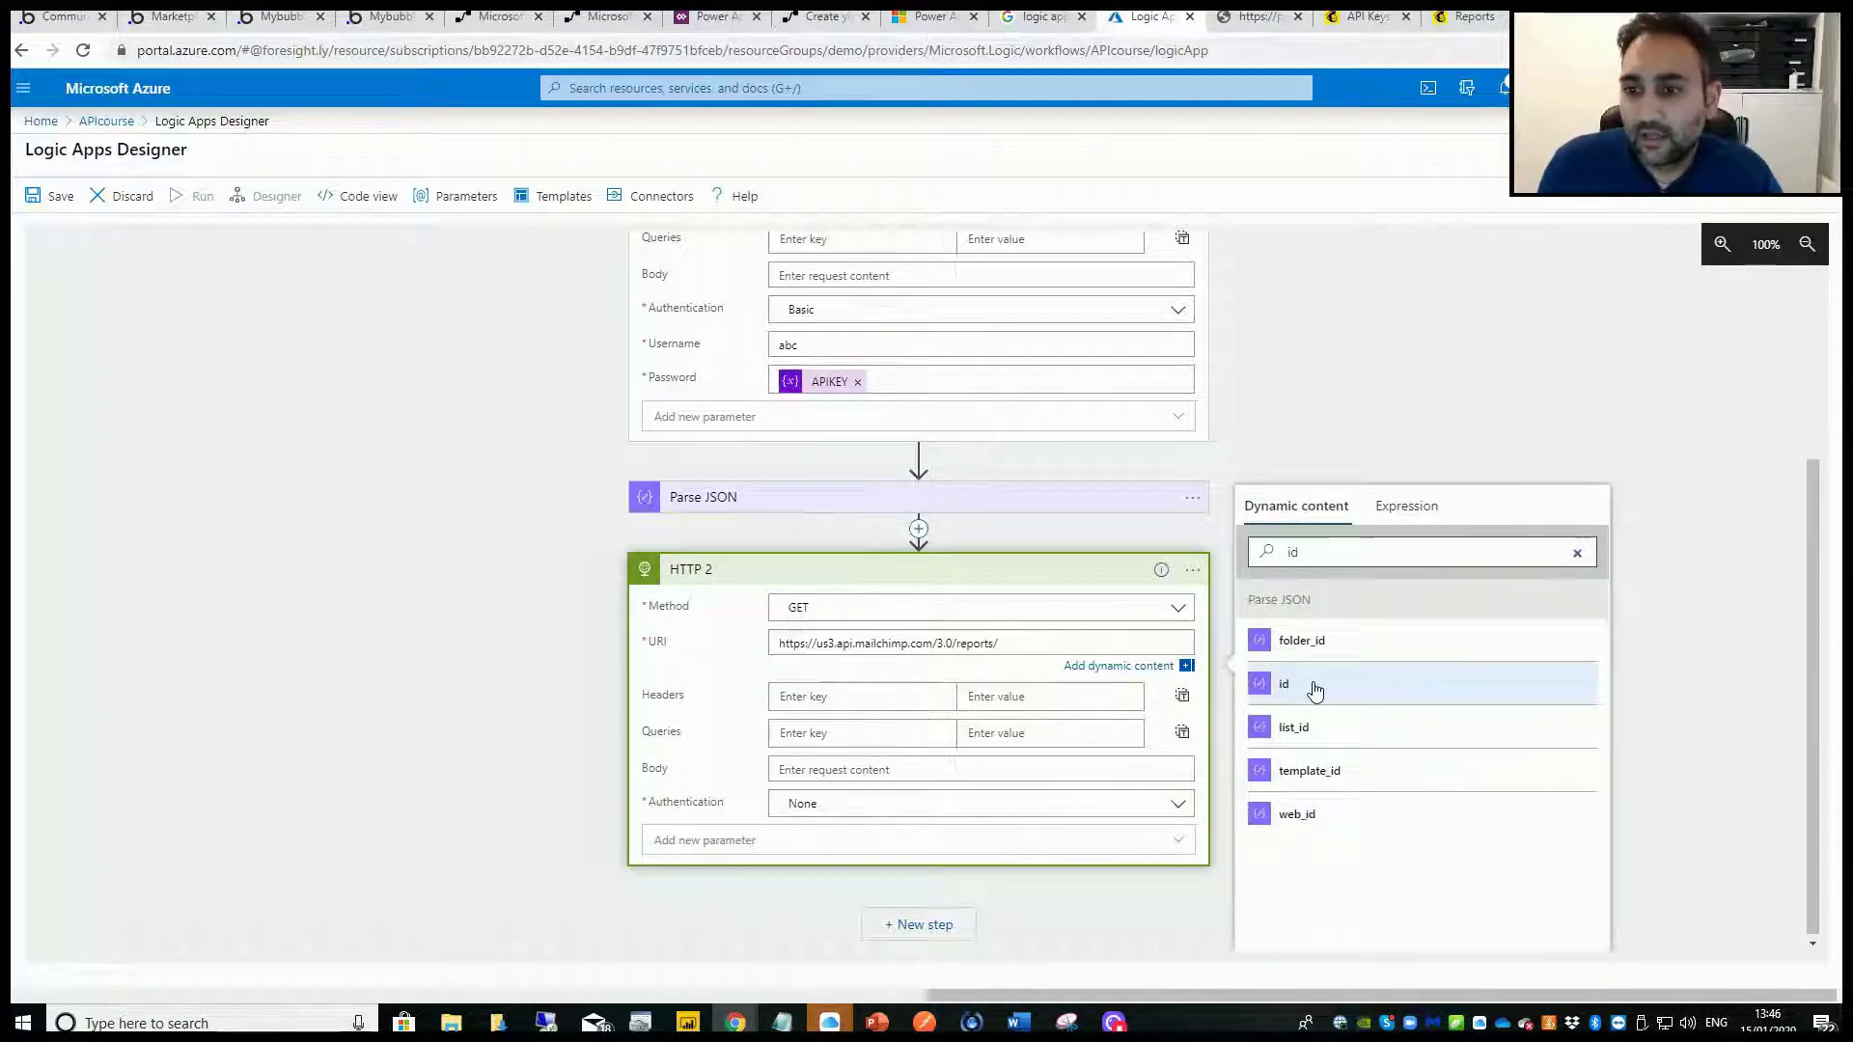
click(1314, 687)
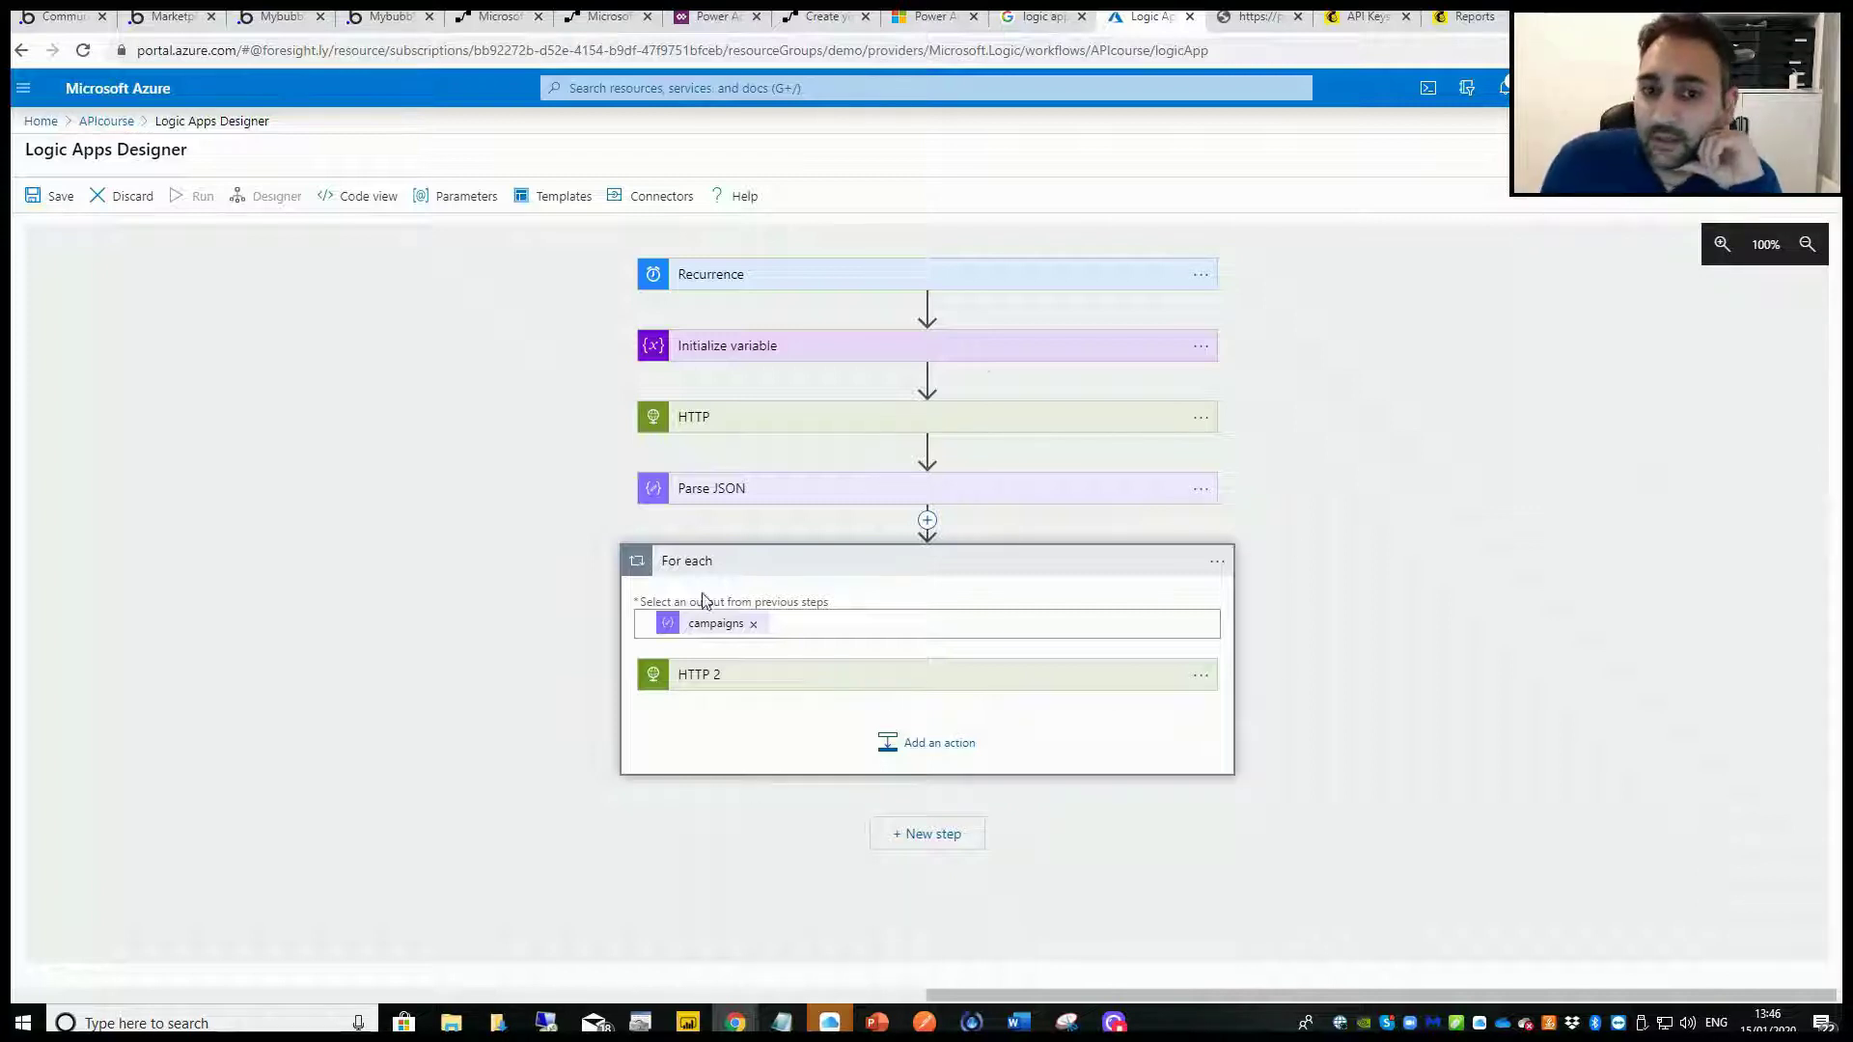
Switch to Online JSON Viewer and collapse campaigns 0 and 1 to view the structure of the campaigns array.
key(alt+Tab)
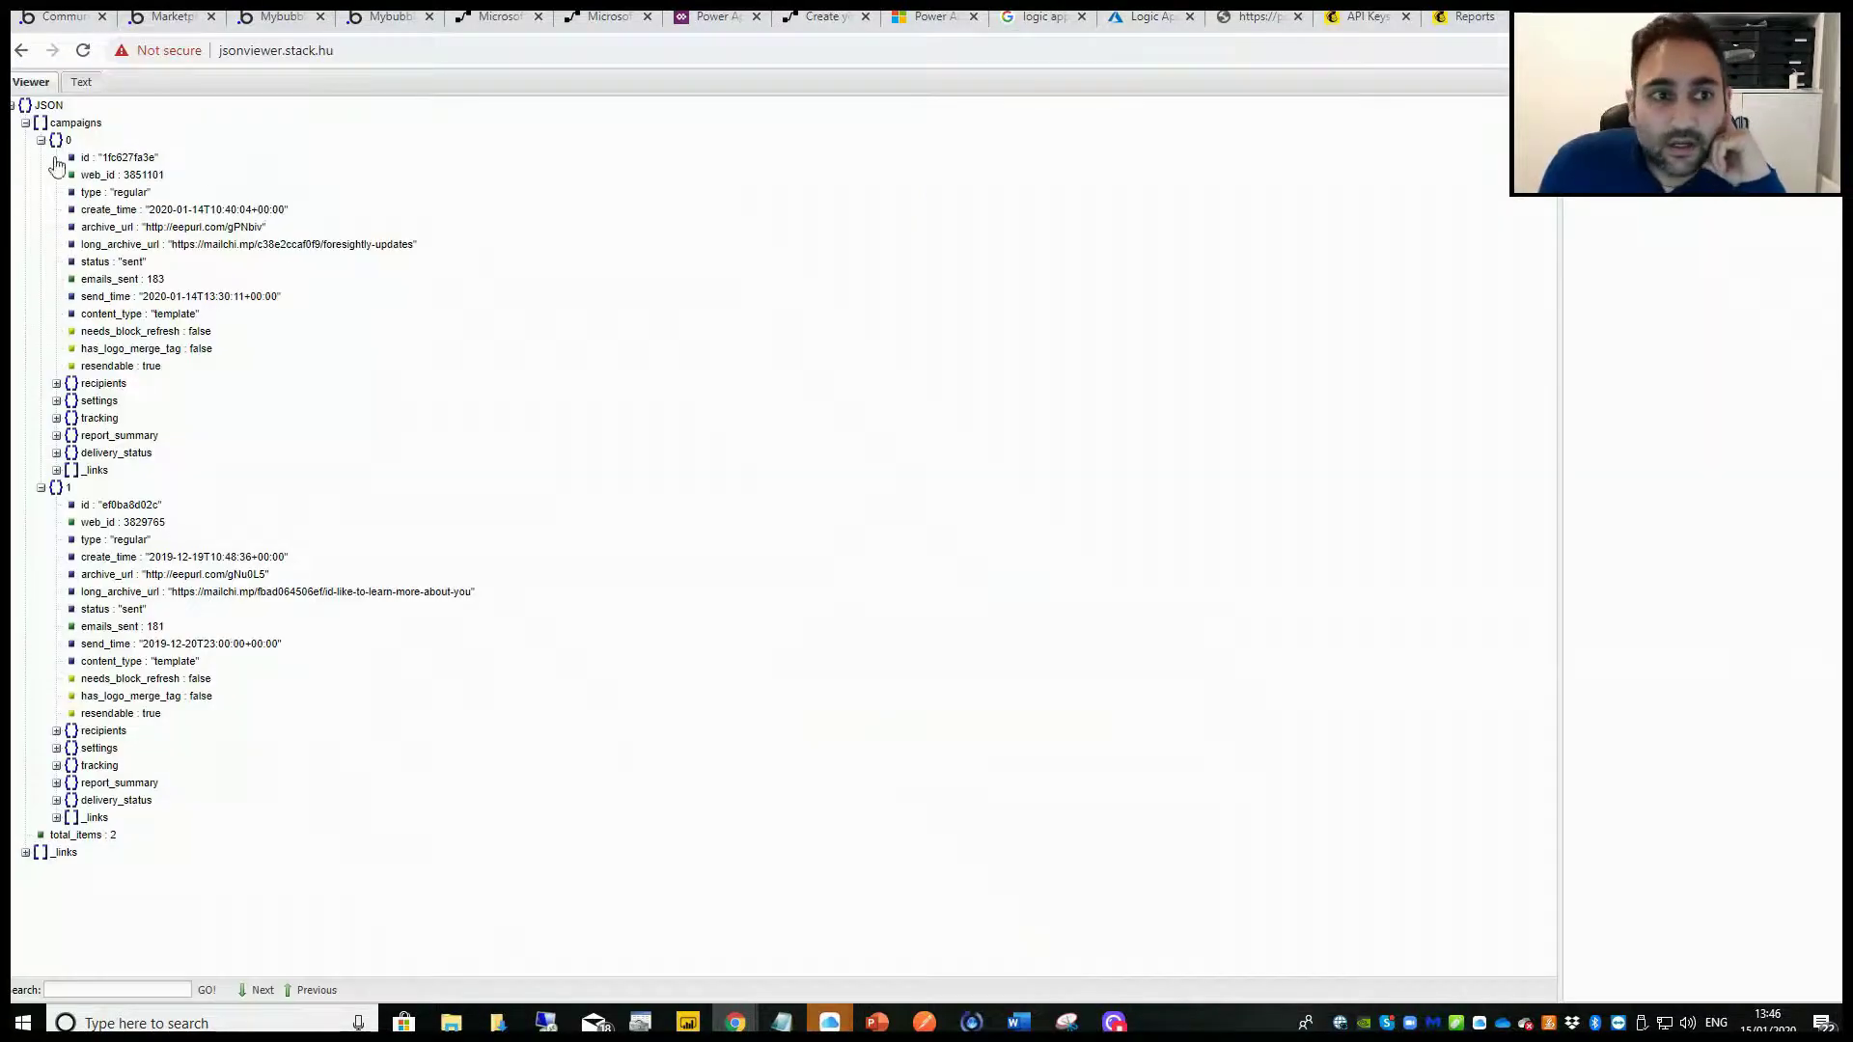
click(26, 124)
click(26, 123)
click(42, 140)
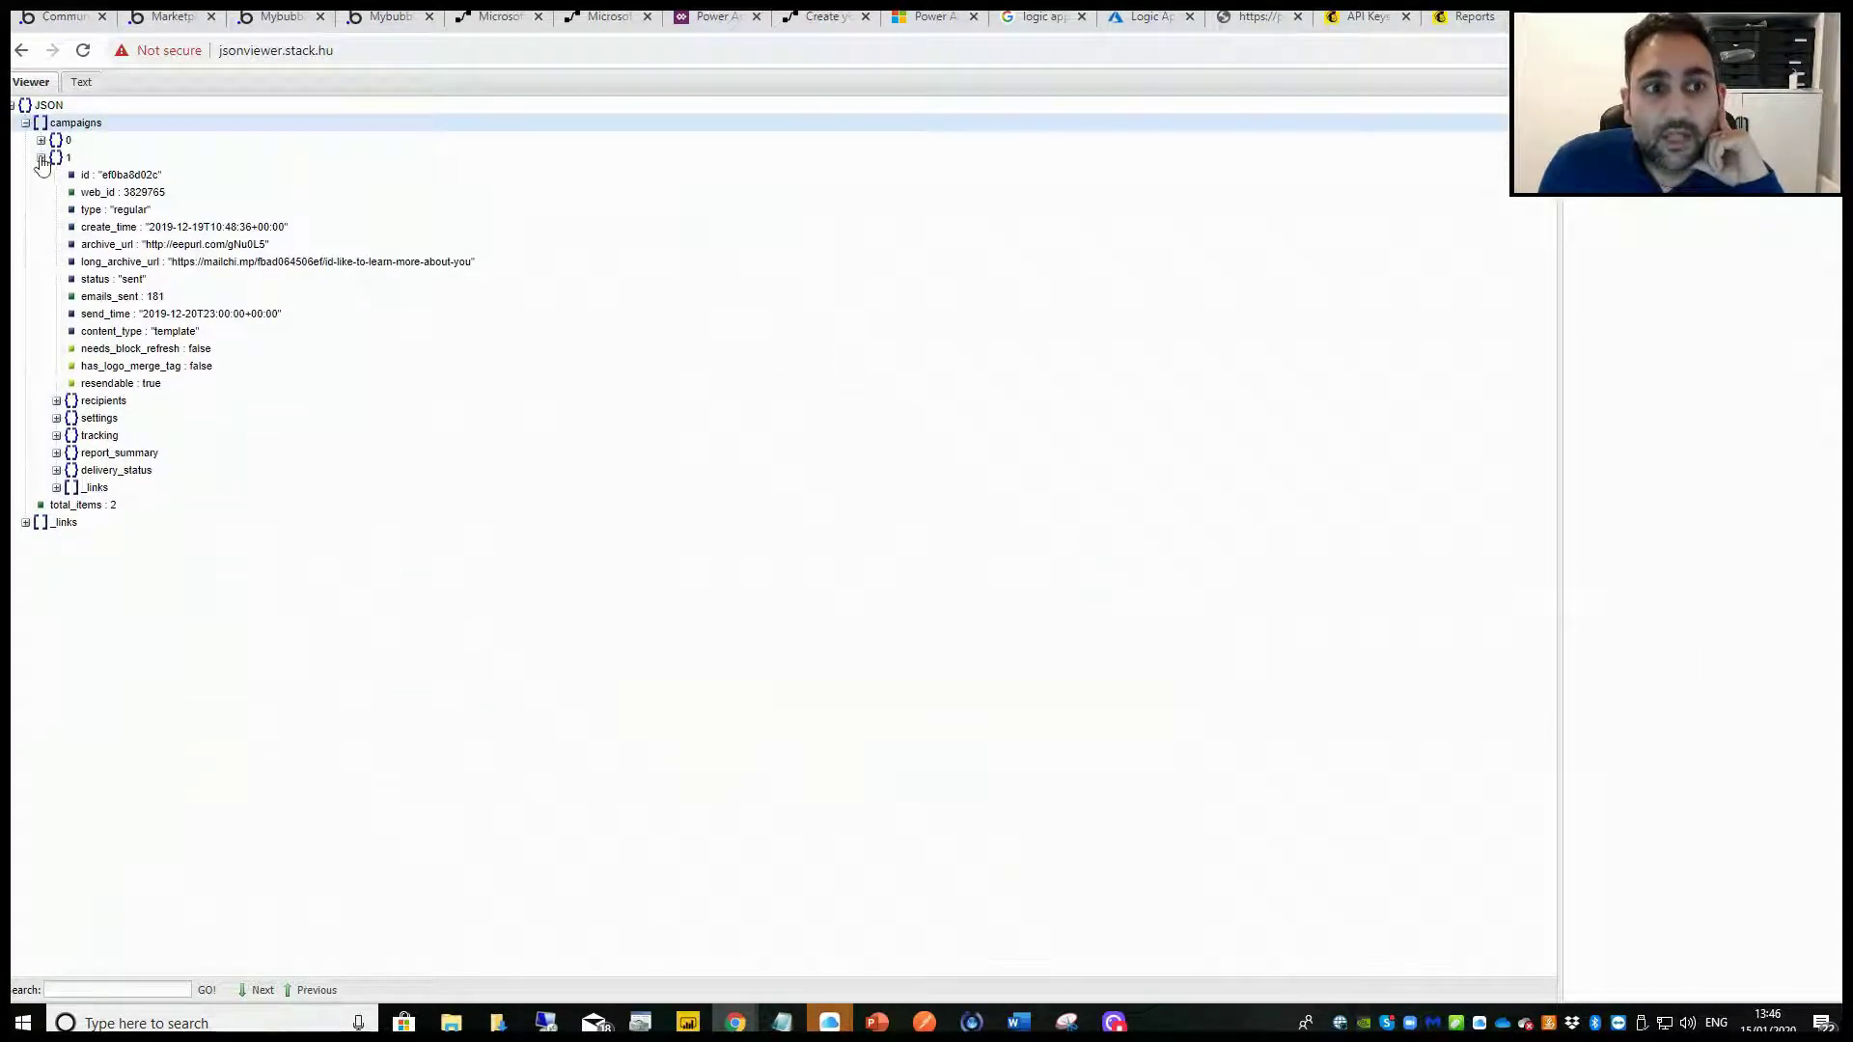
click(41, 158)
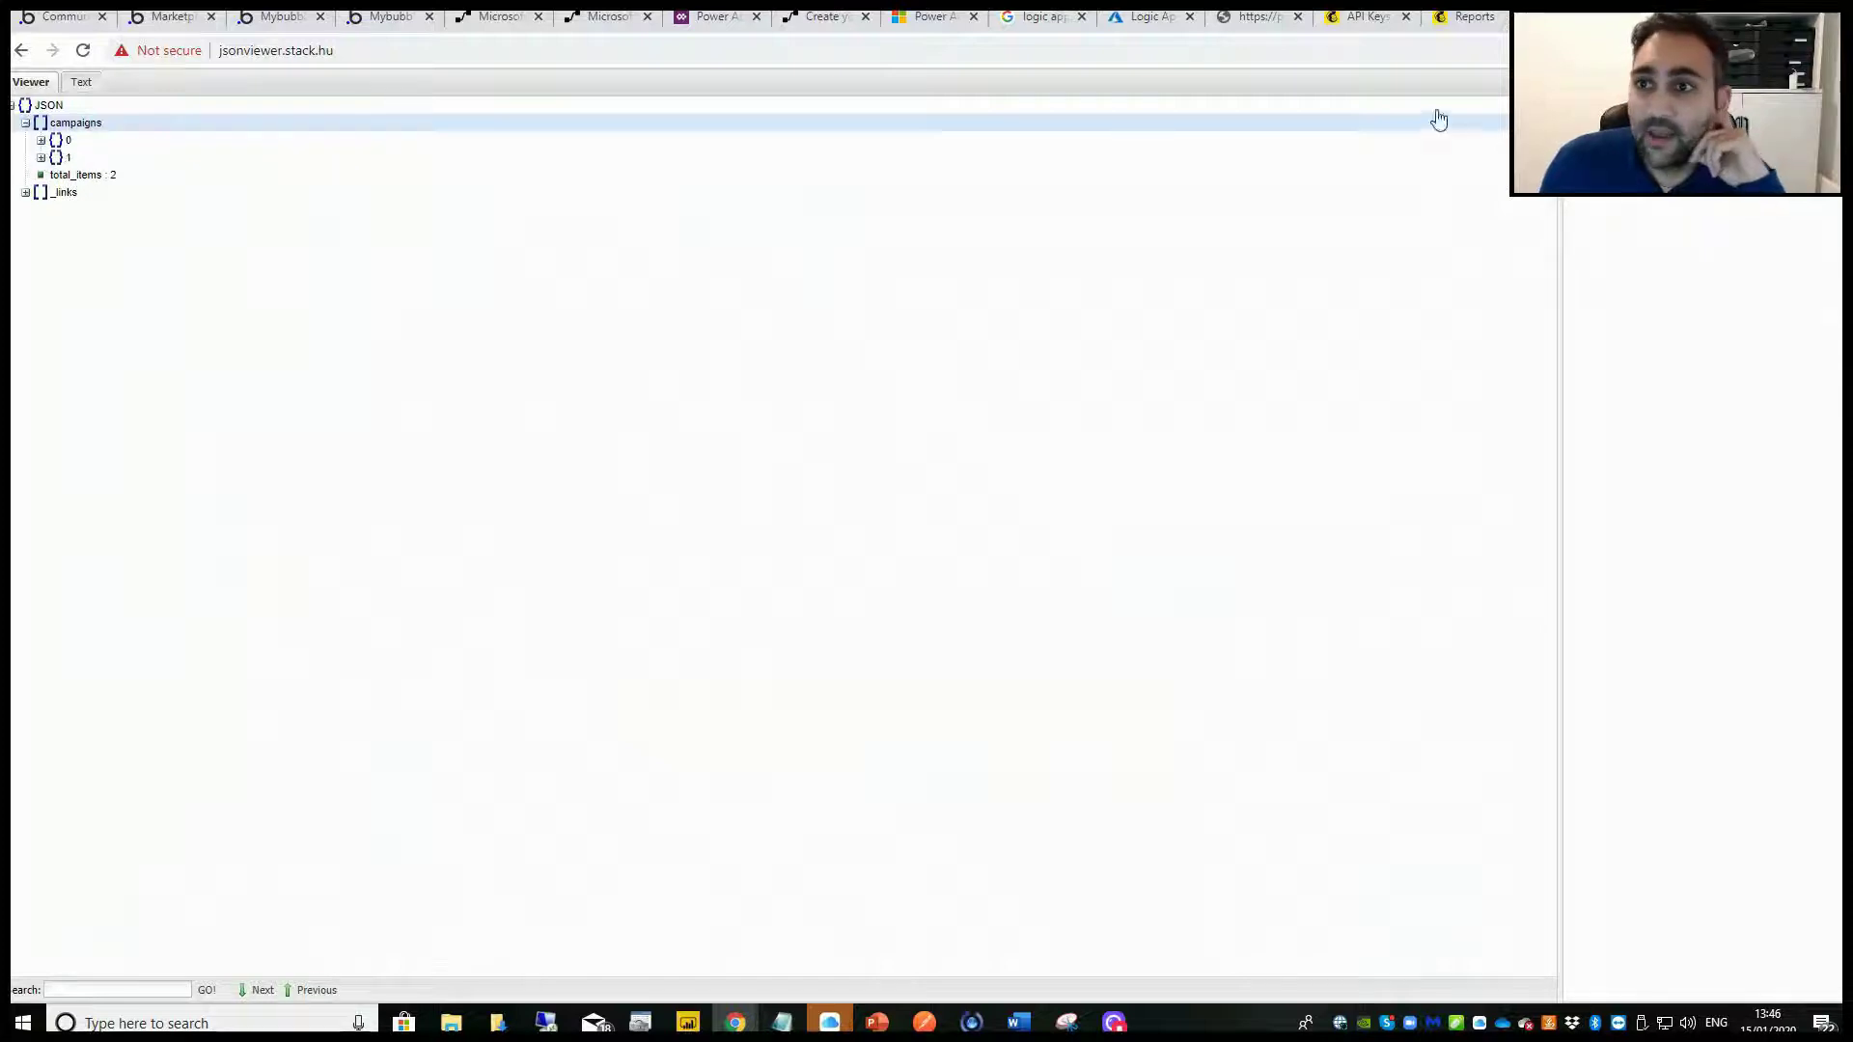
Return to the Logic Apps Designer and look at the HTTP 2 settings inside the For each loop.
click(1151, 16)
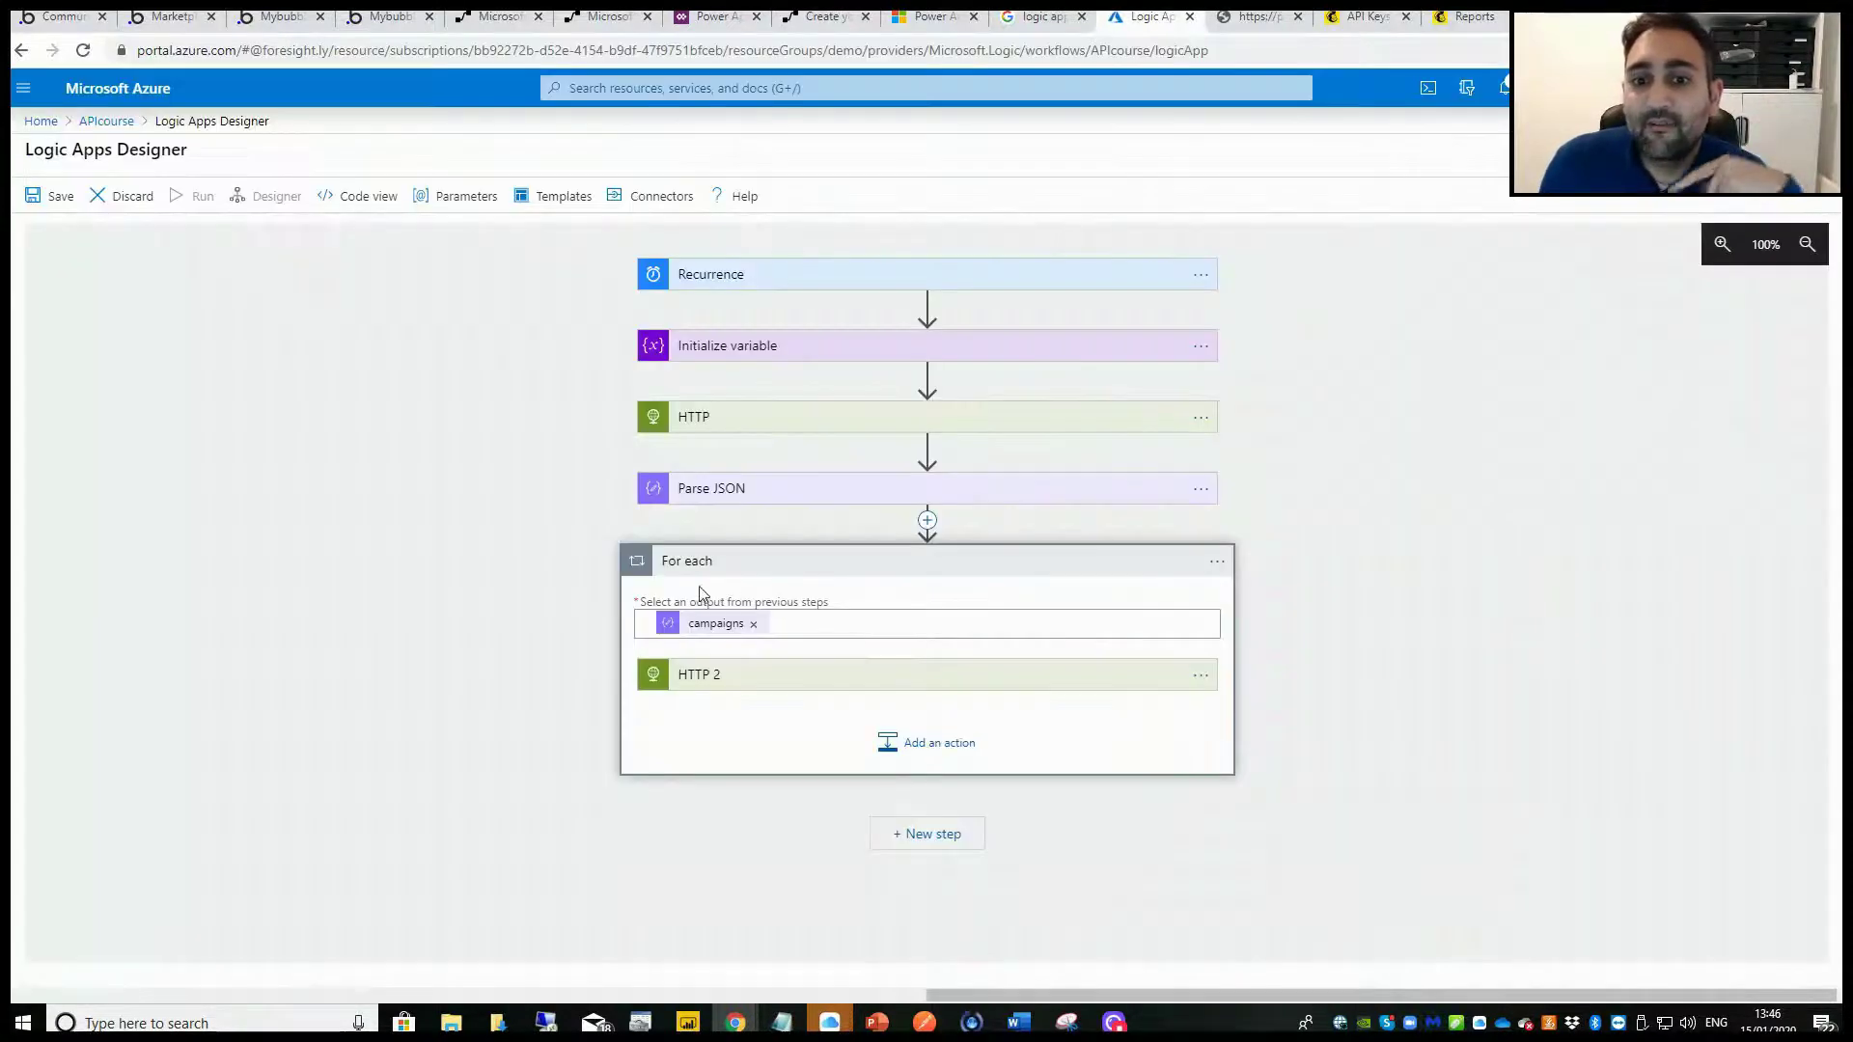
click(769, 677)
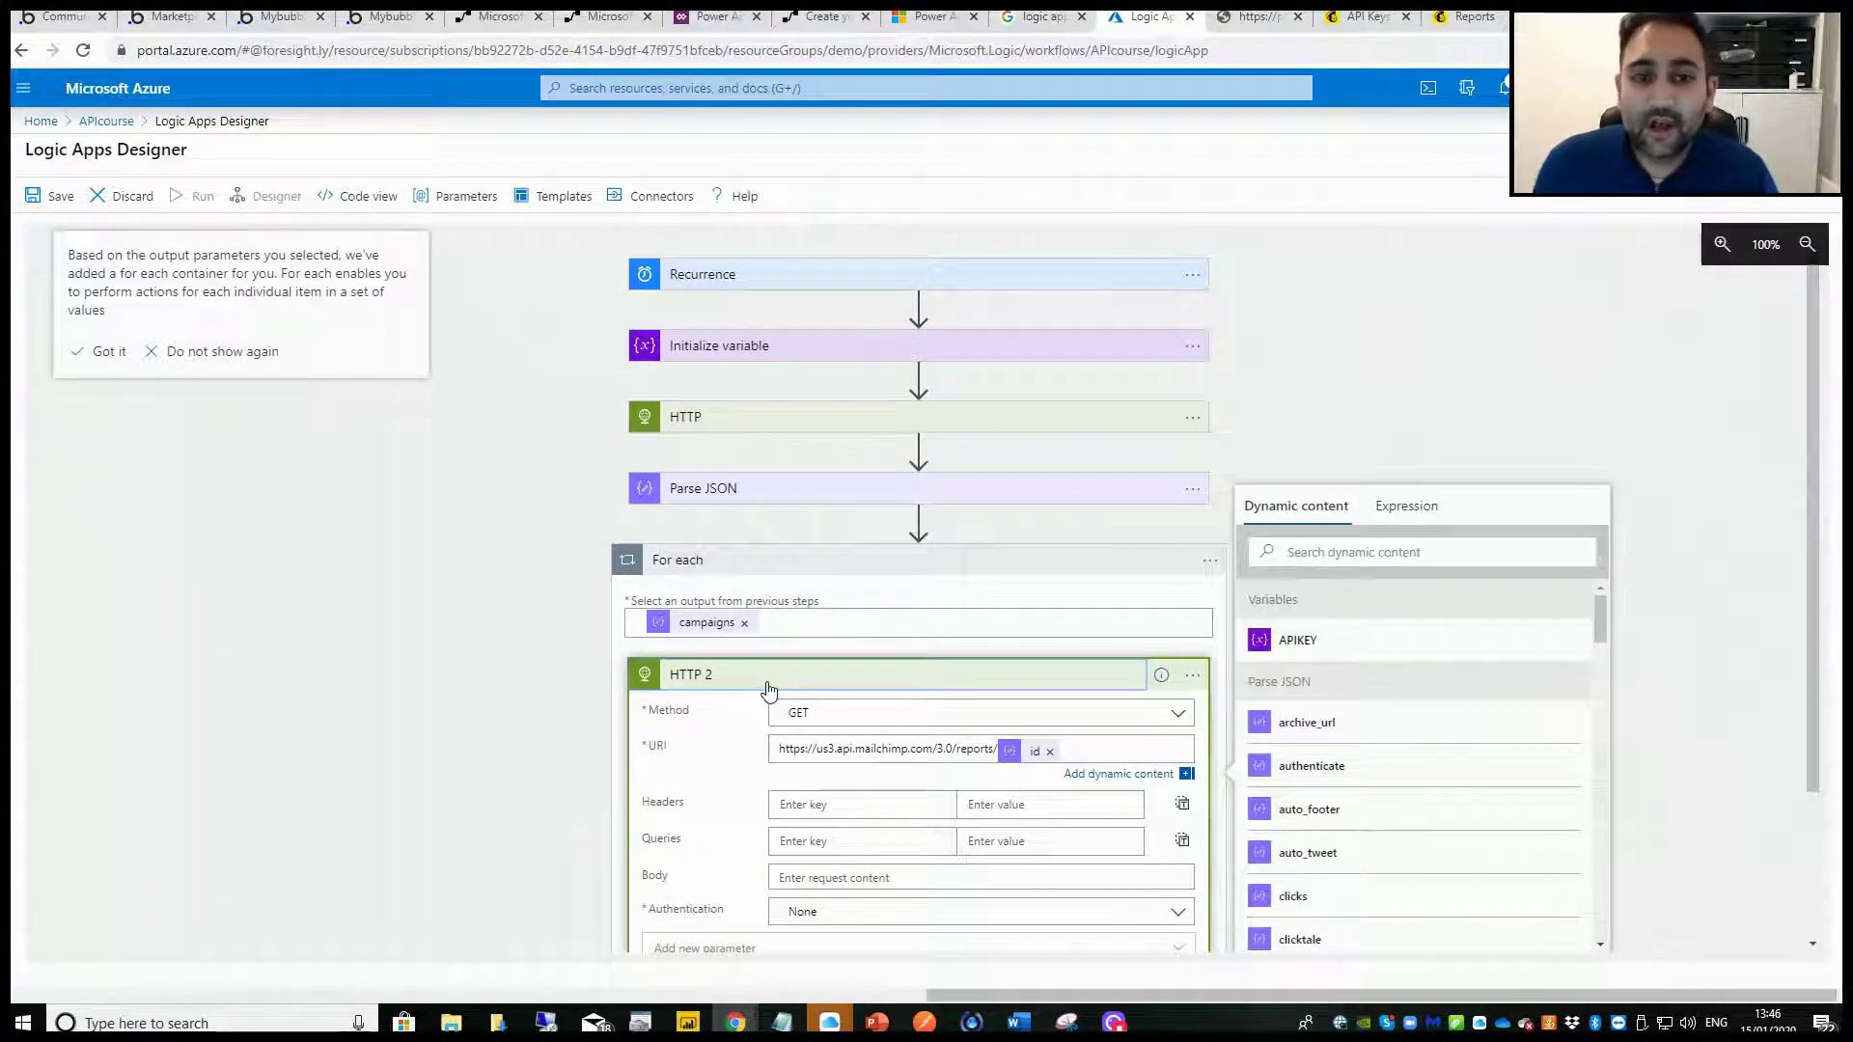
click(769, 686)
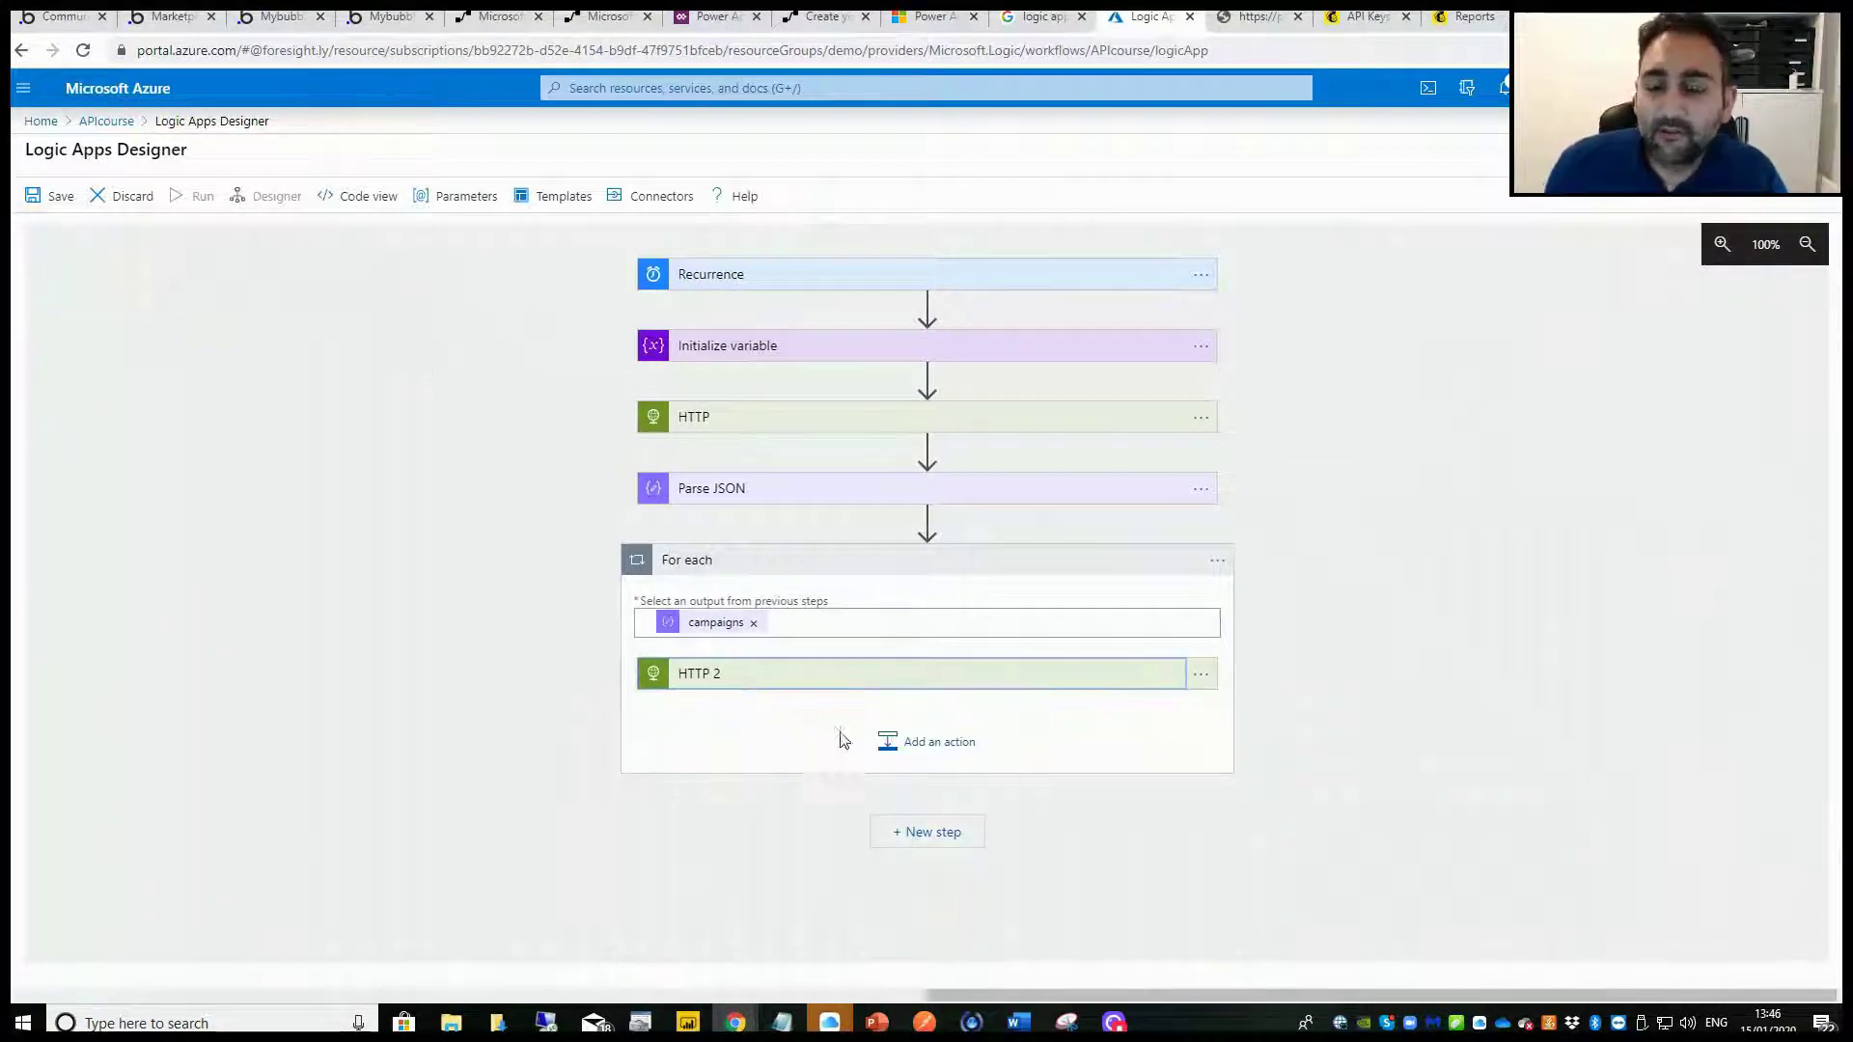
Set the HTTP 2 action's authentication to Basic, with username abc and the APIKEY variable as the password.
click(700, 678)
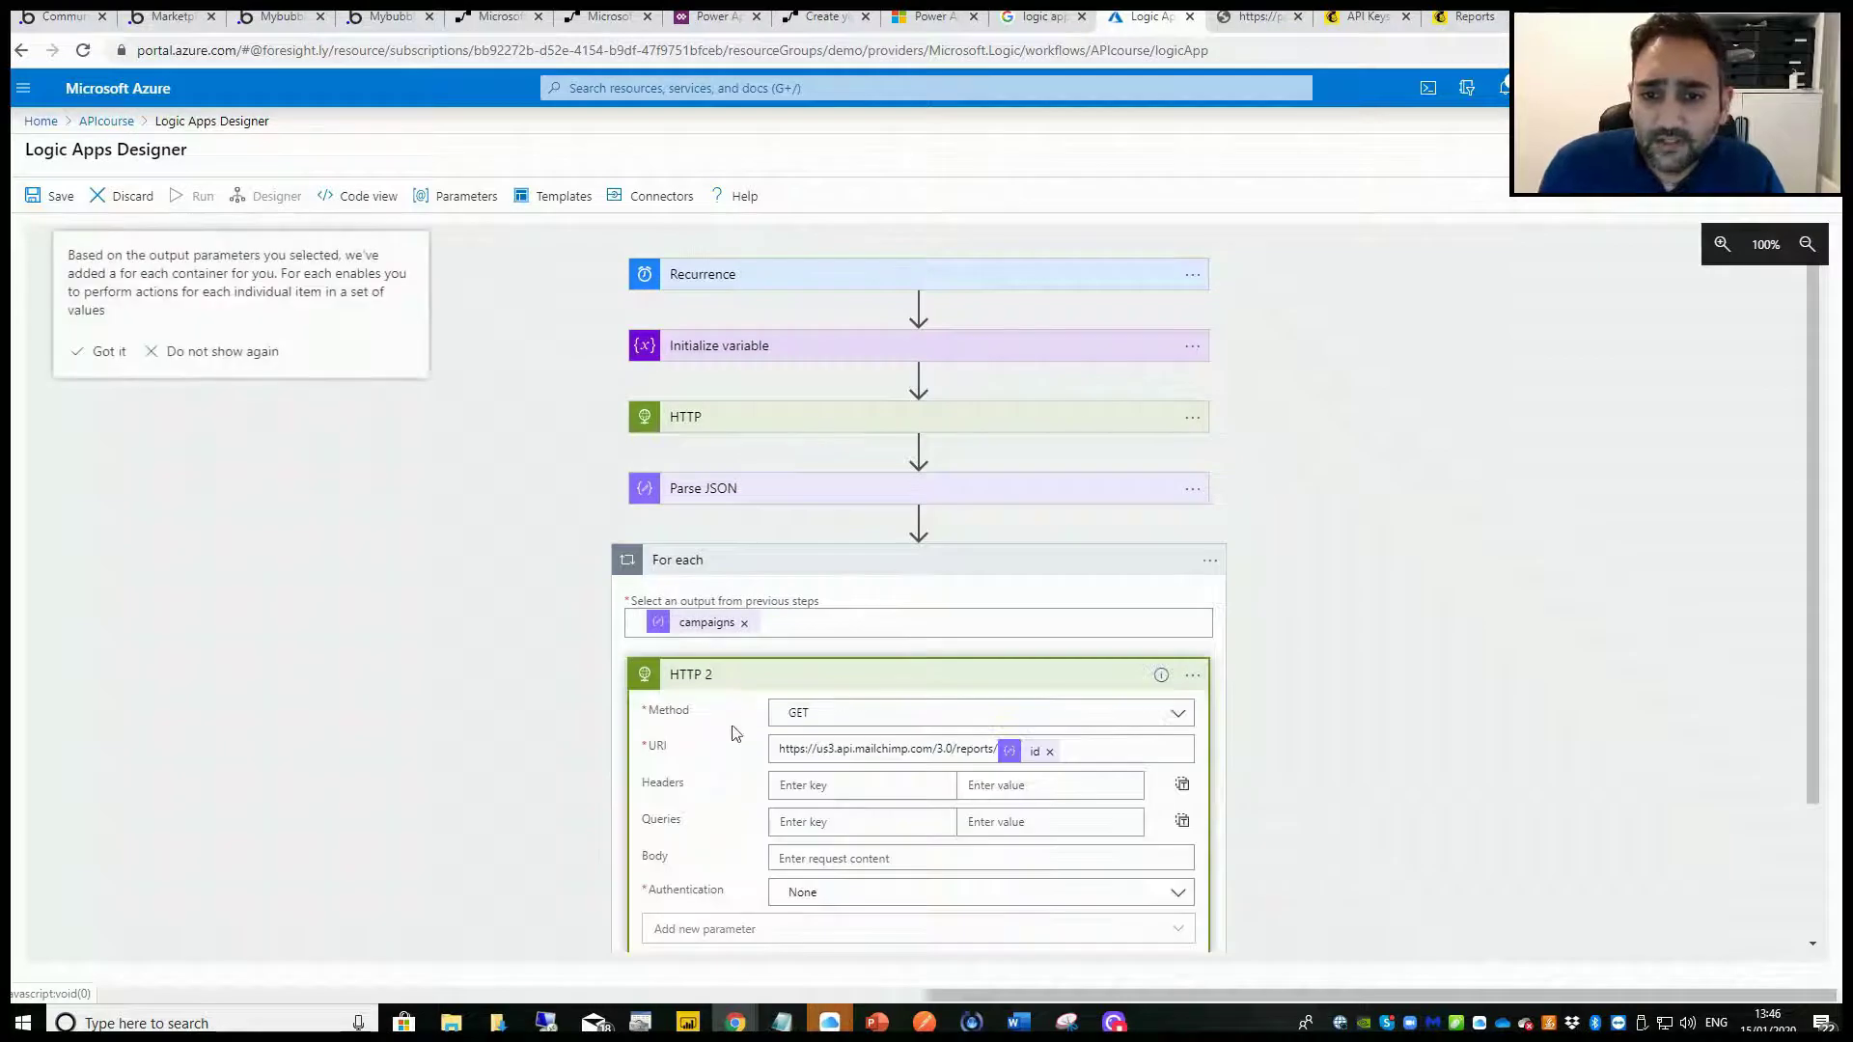
scroll(641, 753, down, 2)
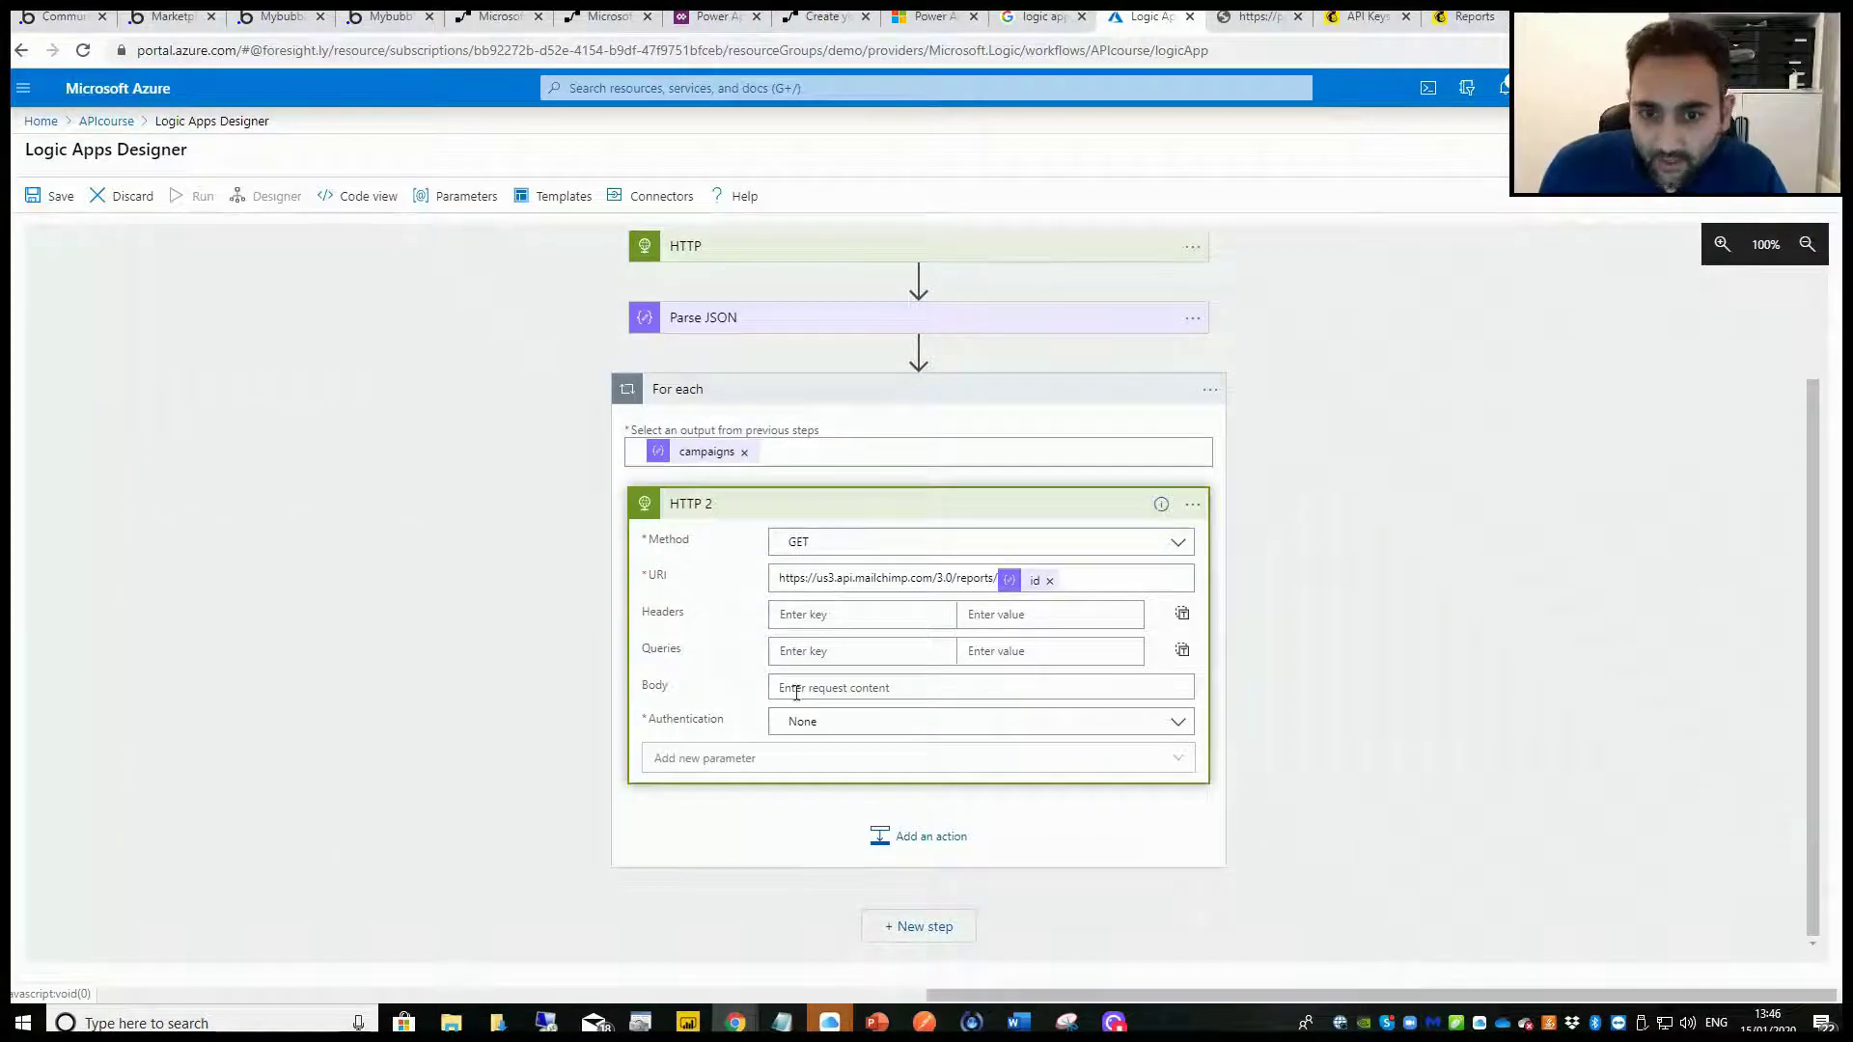
click(853, 722)
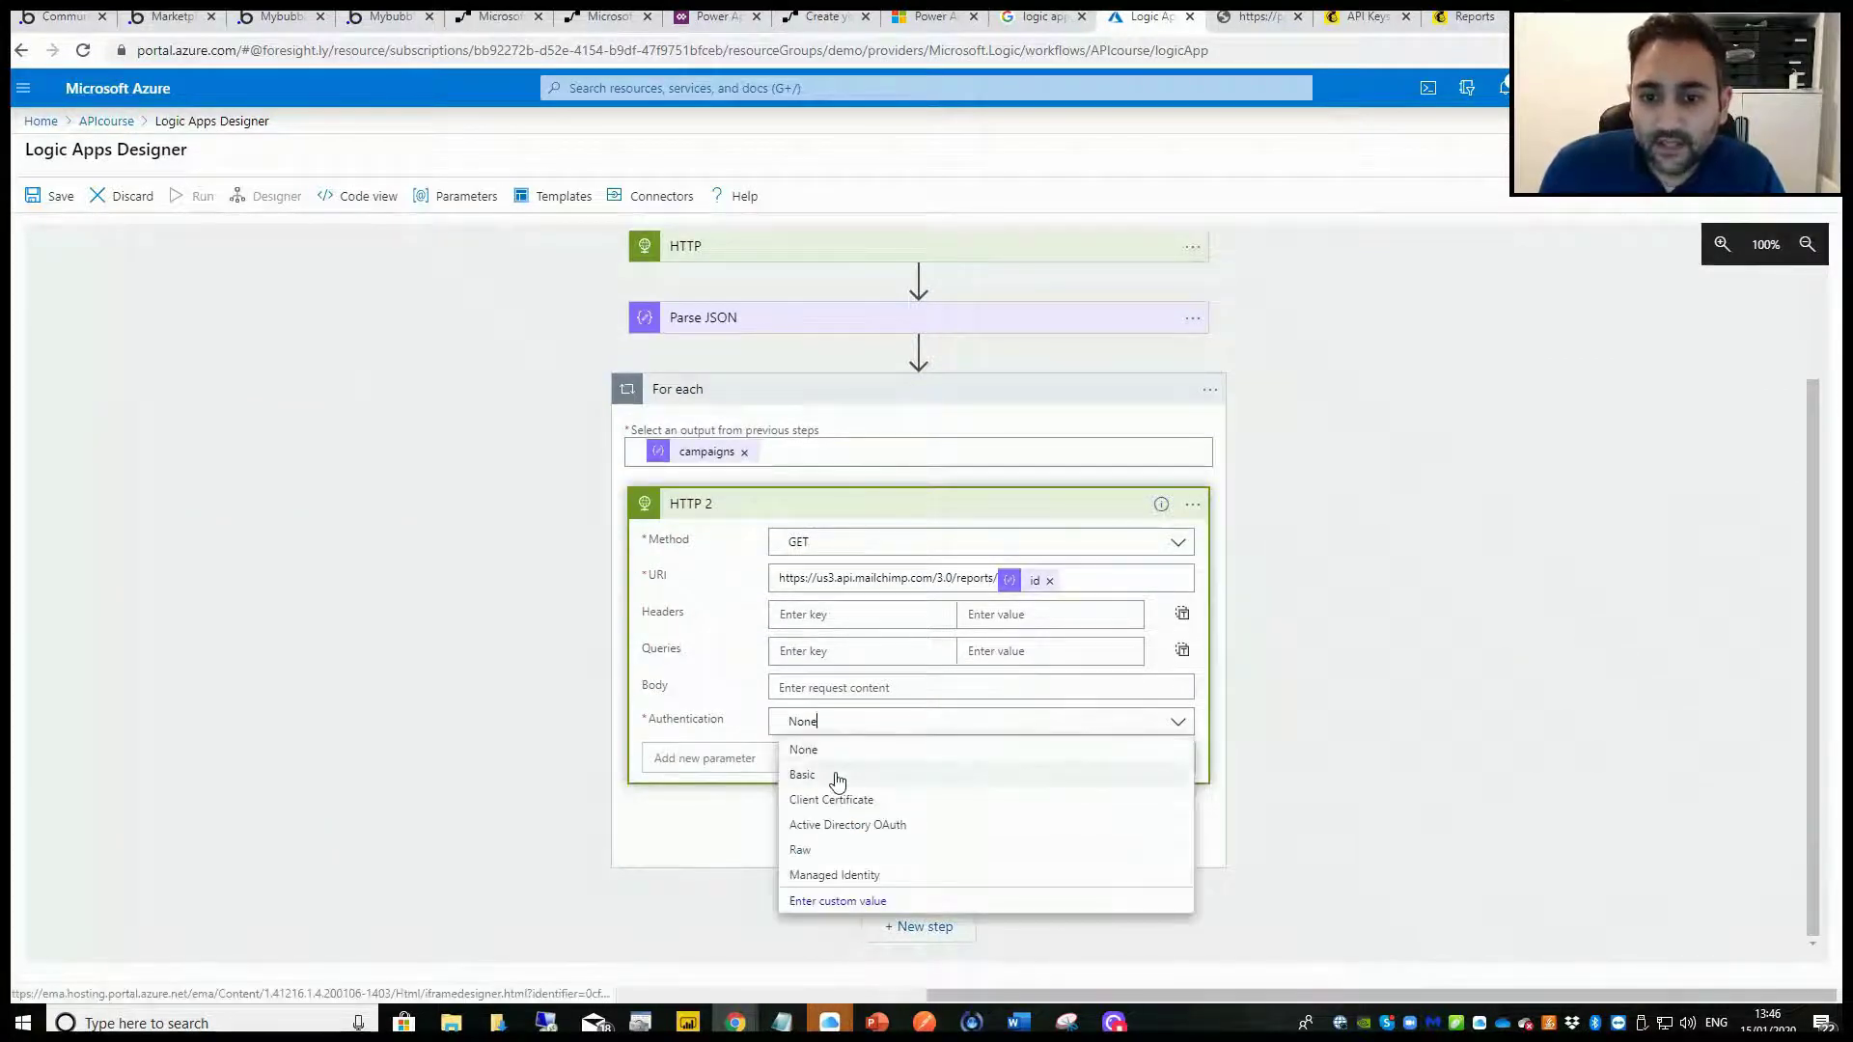
click(837, 776)
click(836, 758)
text(abc)
click(860, 800)
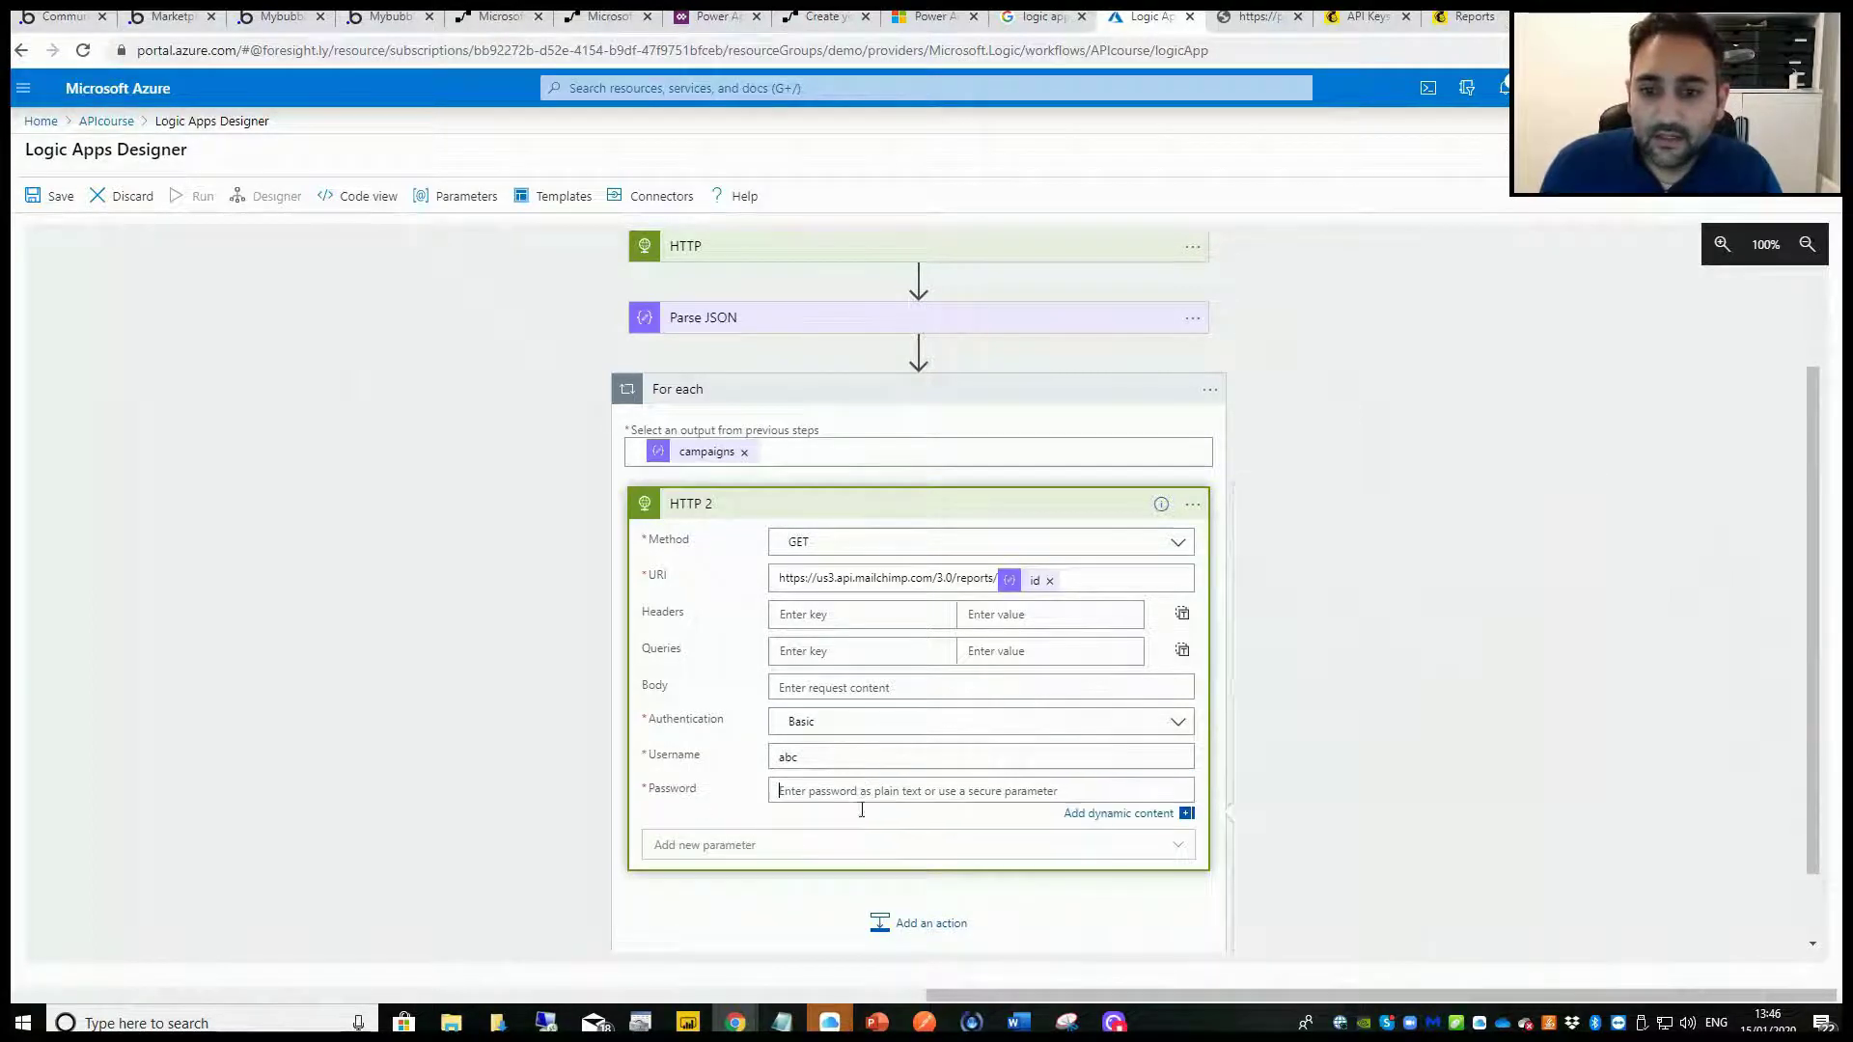
click(1303, 642)
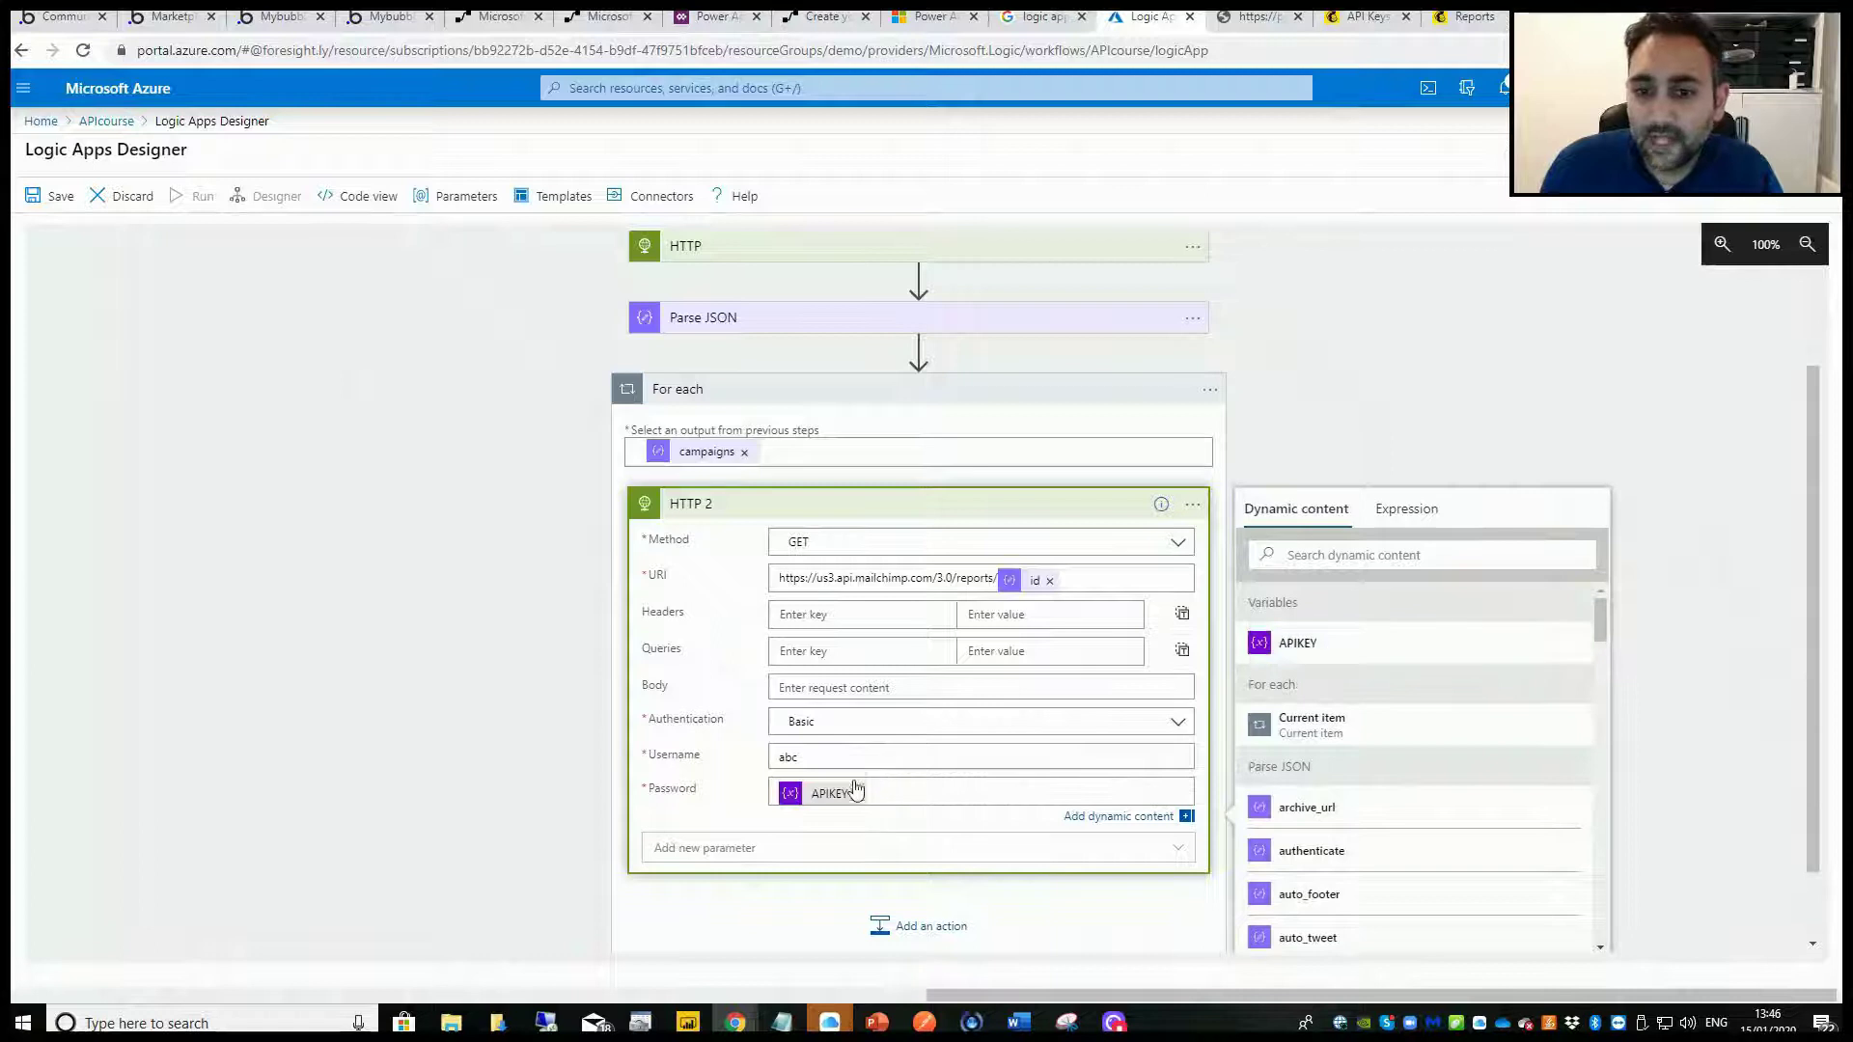
click(552, 689)
Review the complete workflow, save the logic app and run it.
scroll(564, 703, up, 2)
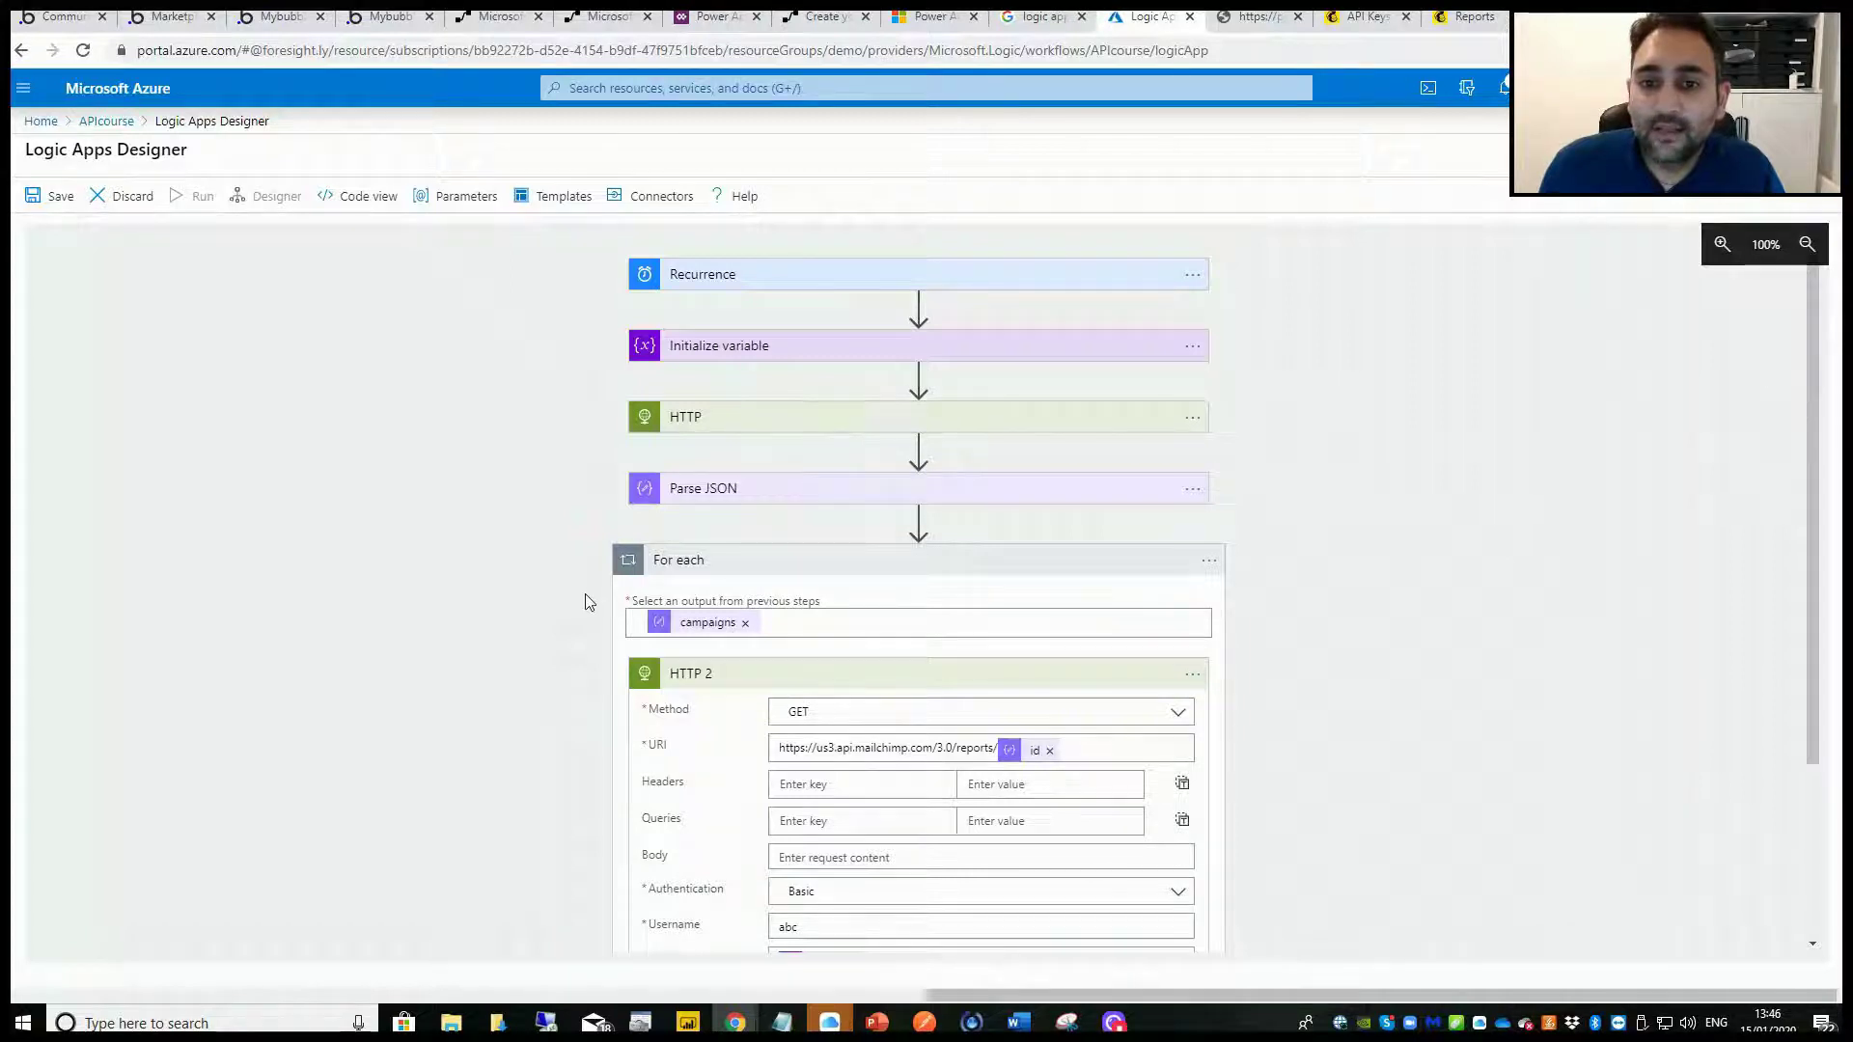
scroll(585, 602, down, 3)
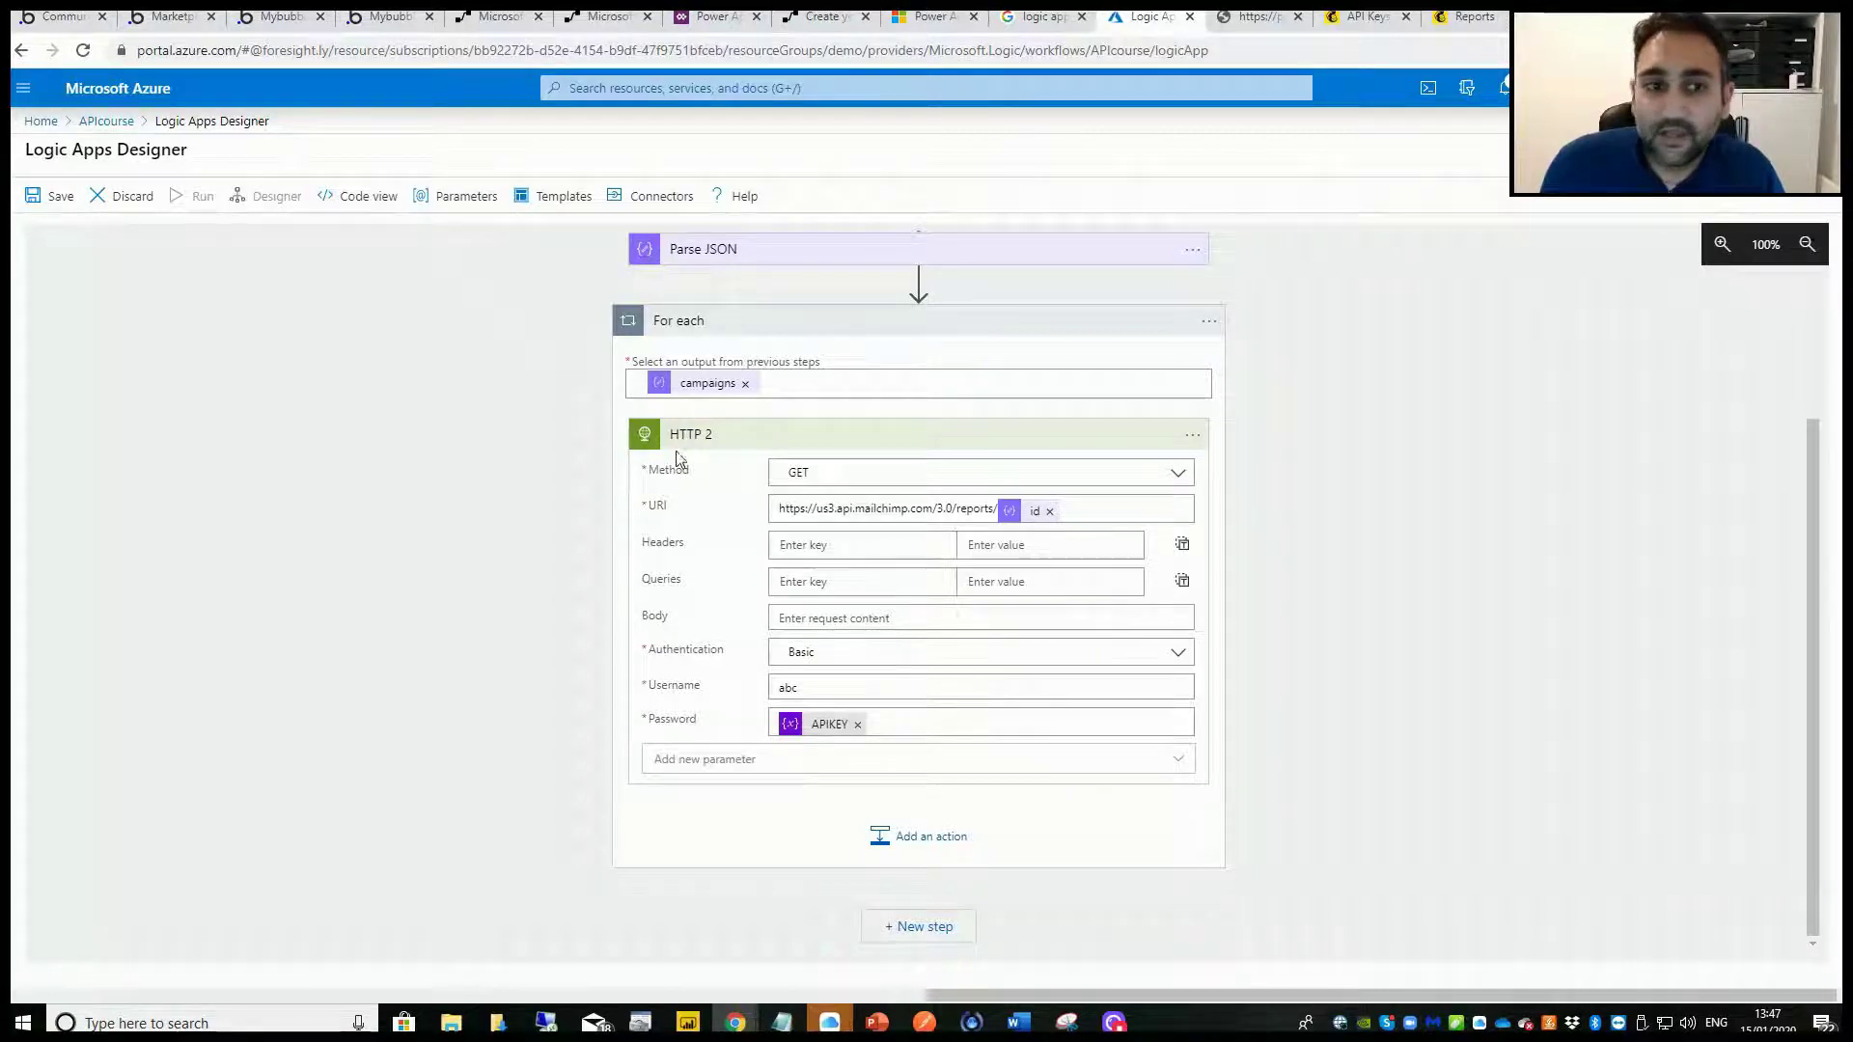
click(59, 205)
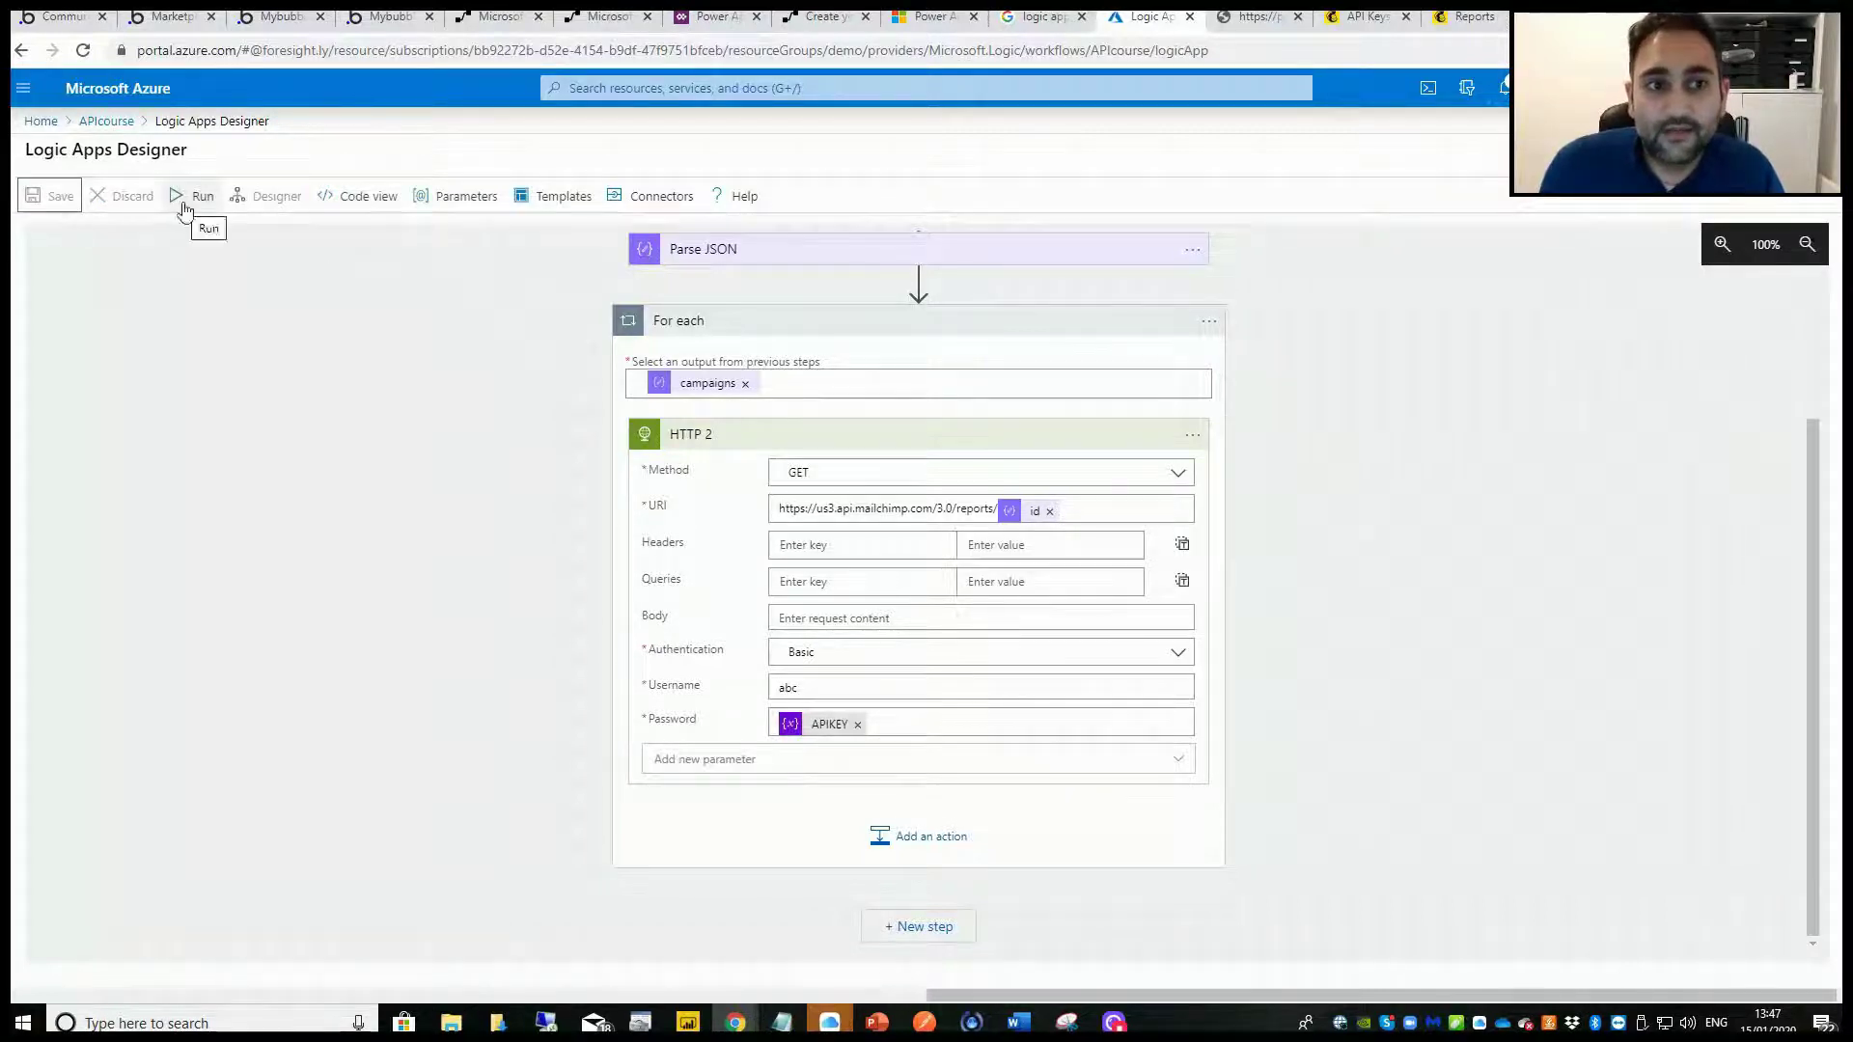
click(185, 205)
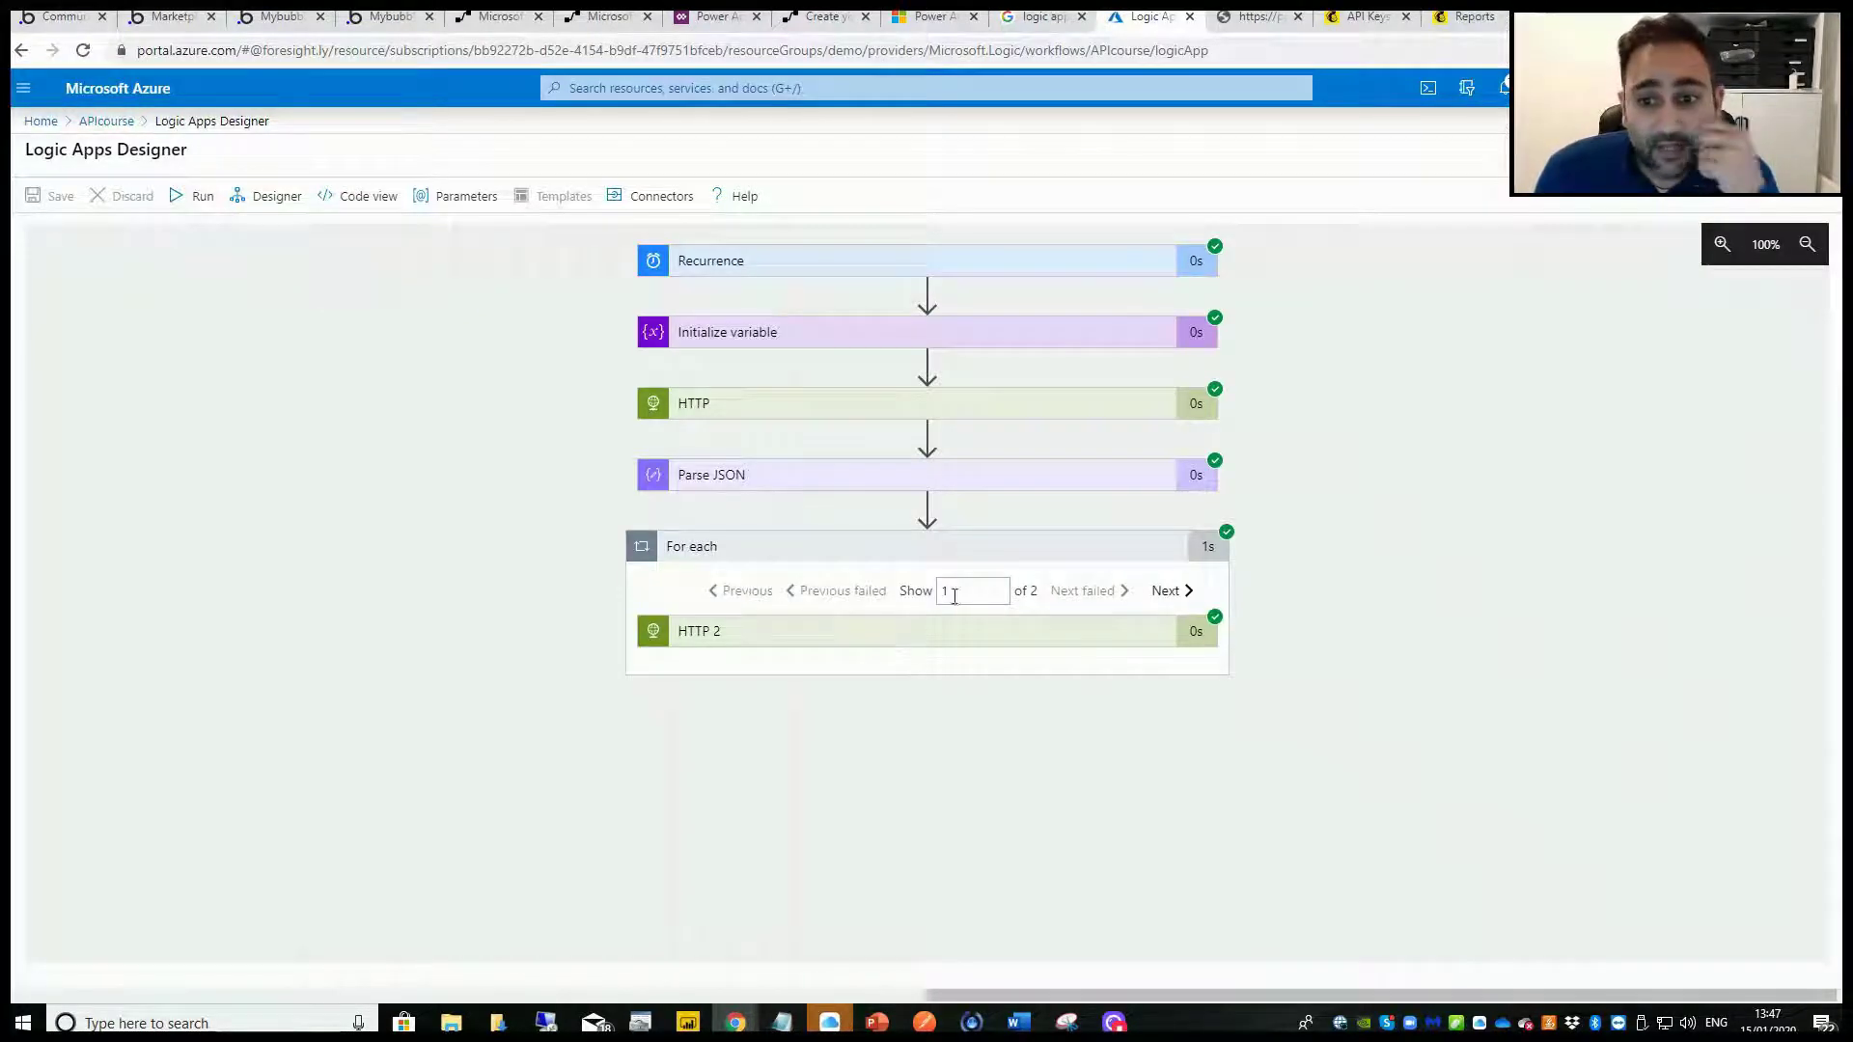
Compare the HTTP 2 request URIs of both For each iterations and examine the first iteration's response body.
click(1000, 633)
scroll(571, 679, down, 2)
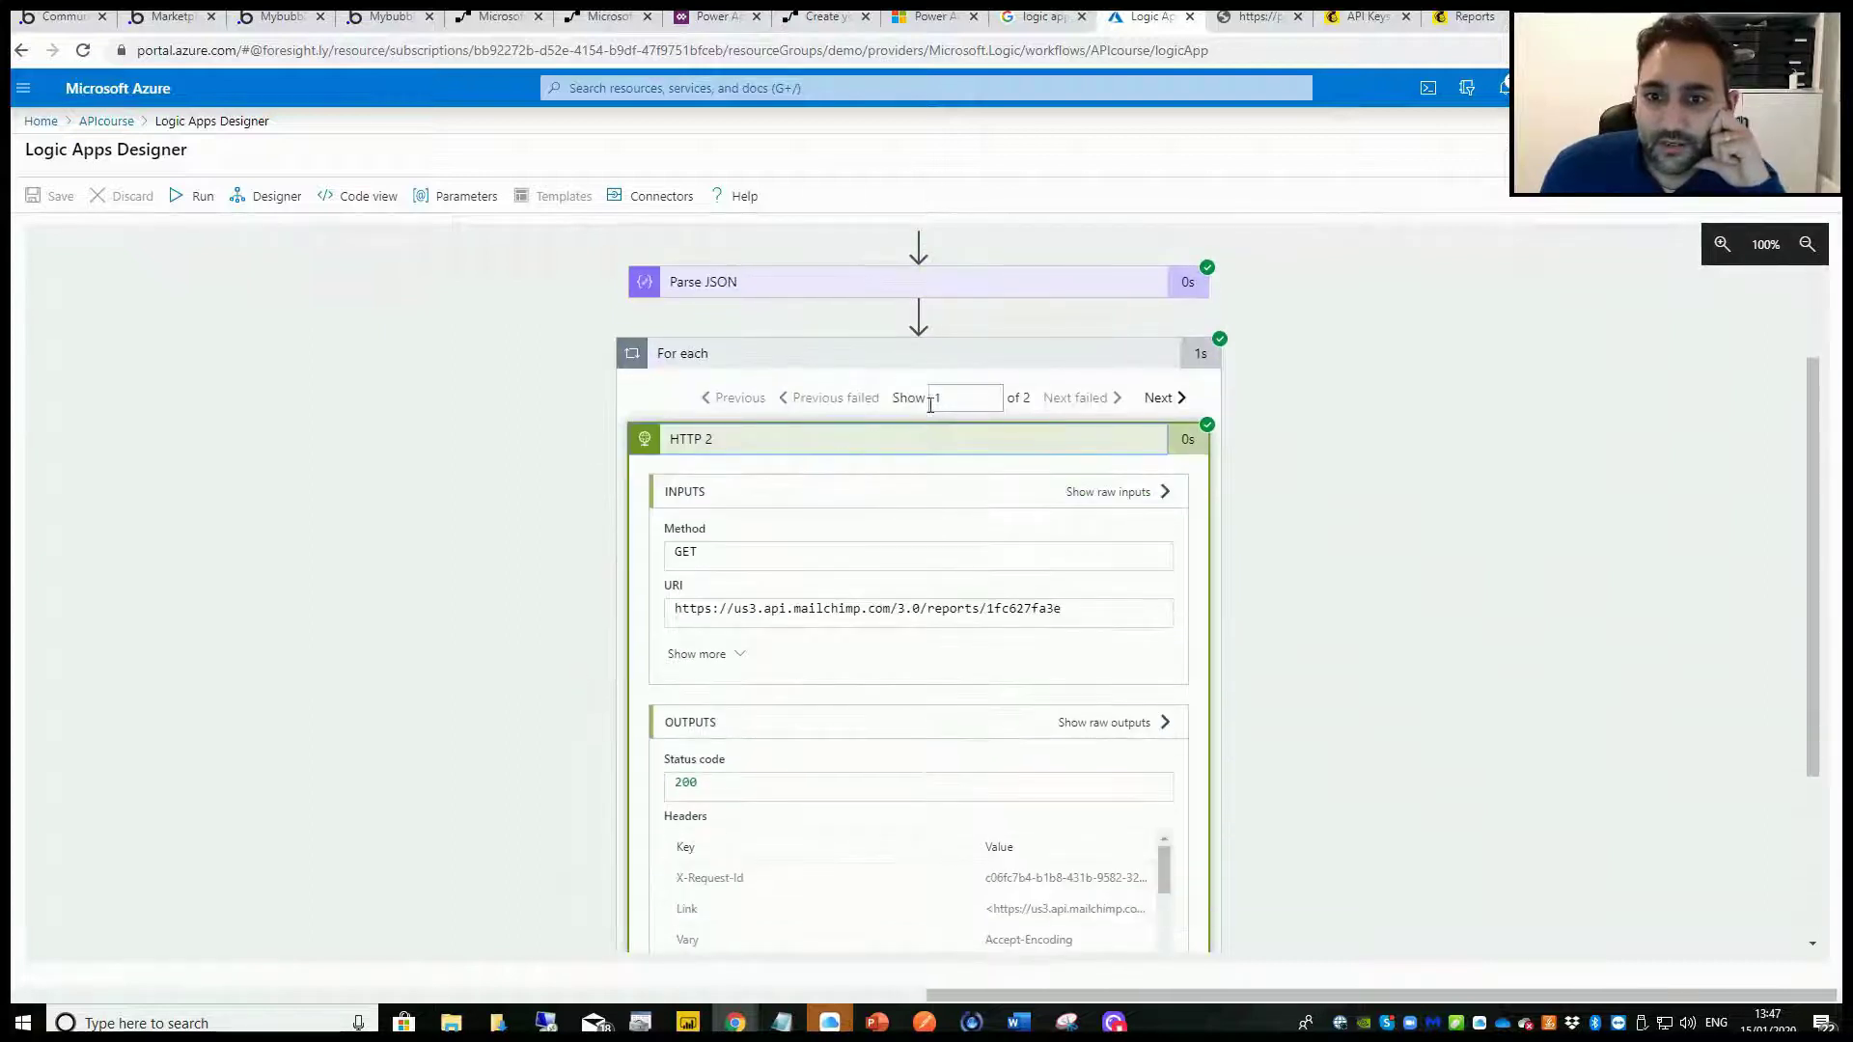
click(1157, 399)
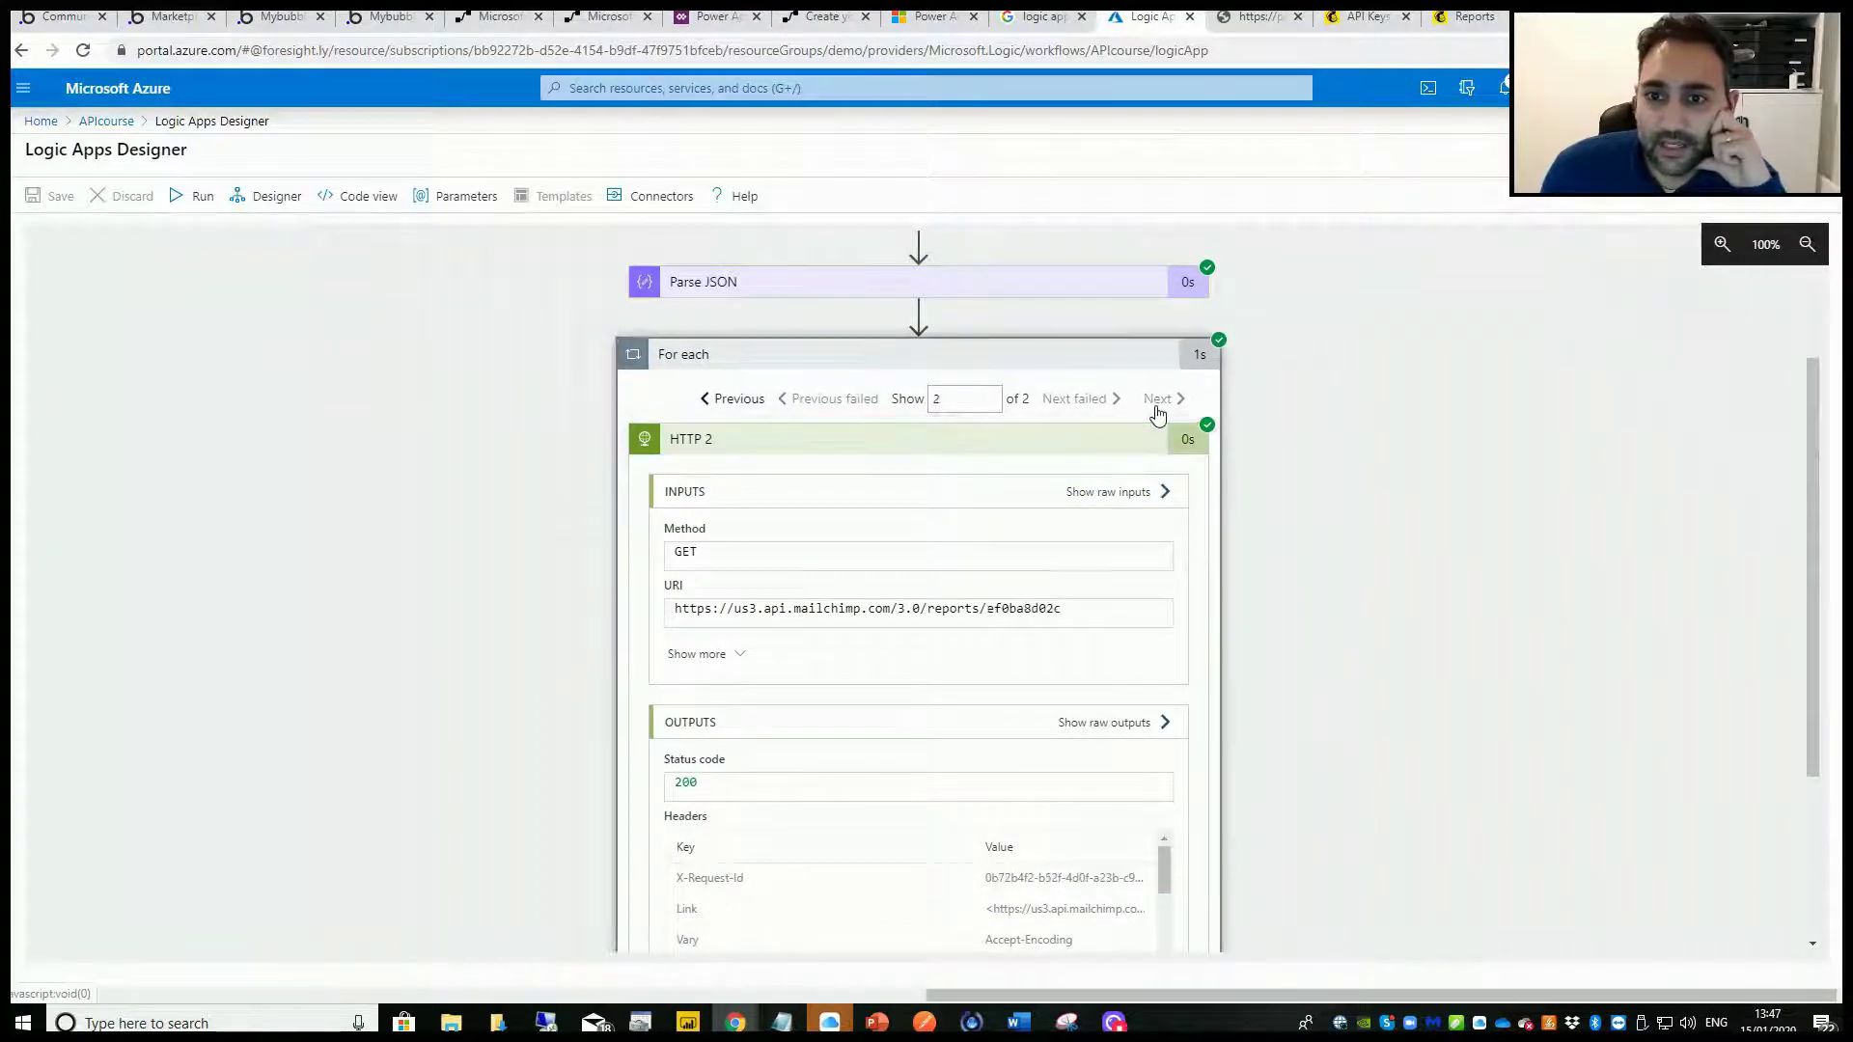
drag(1070, 614, 995, 608)
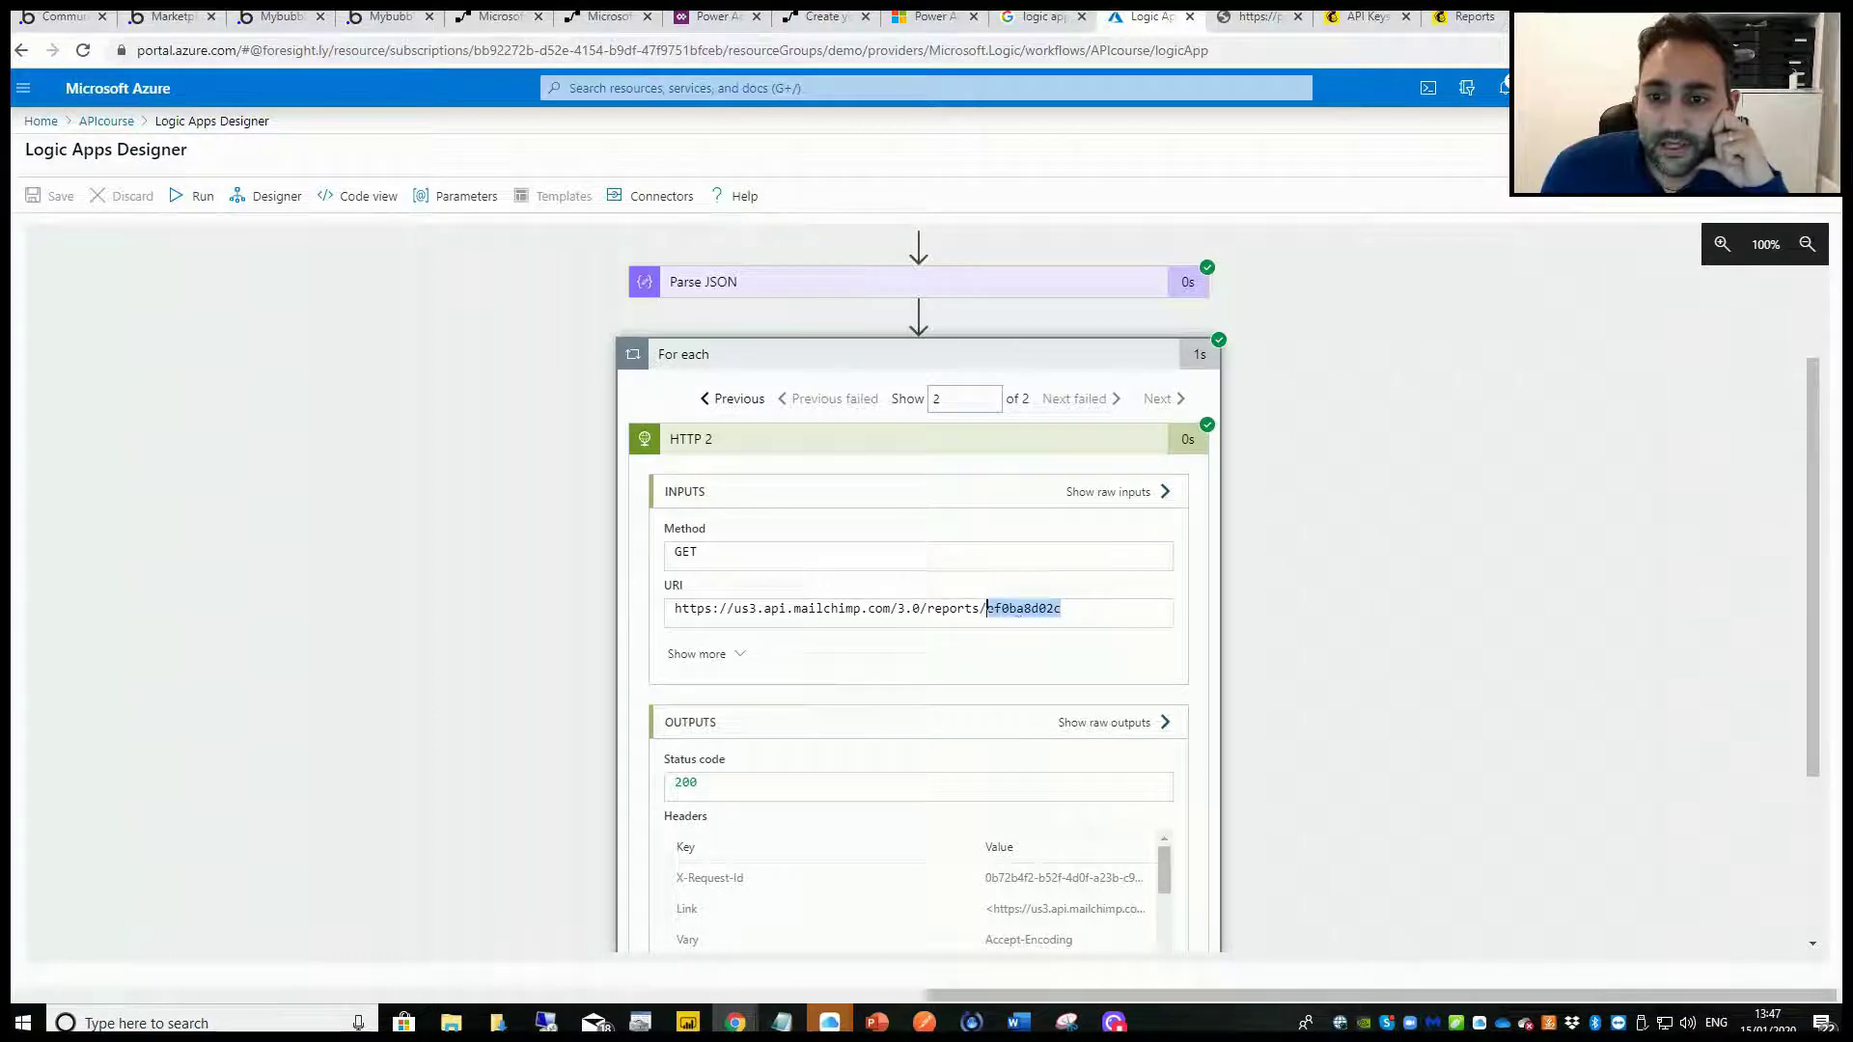
click(725, 405)
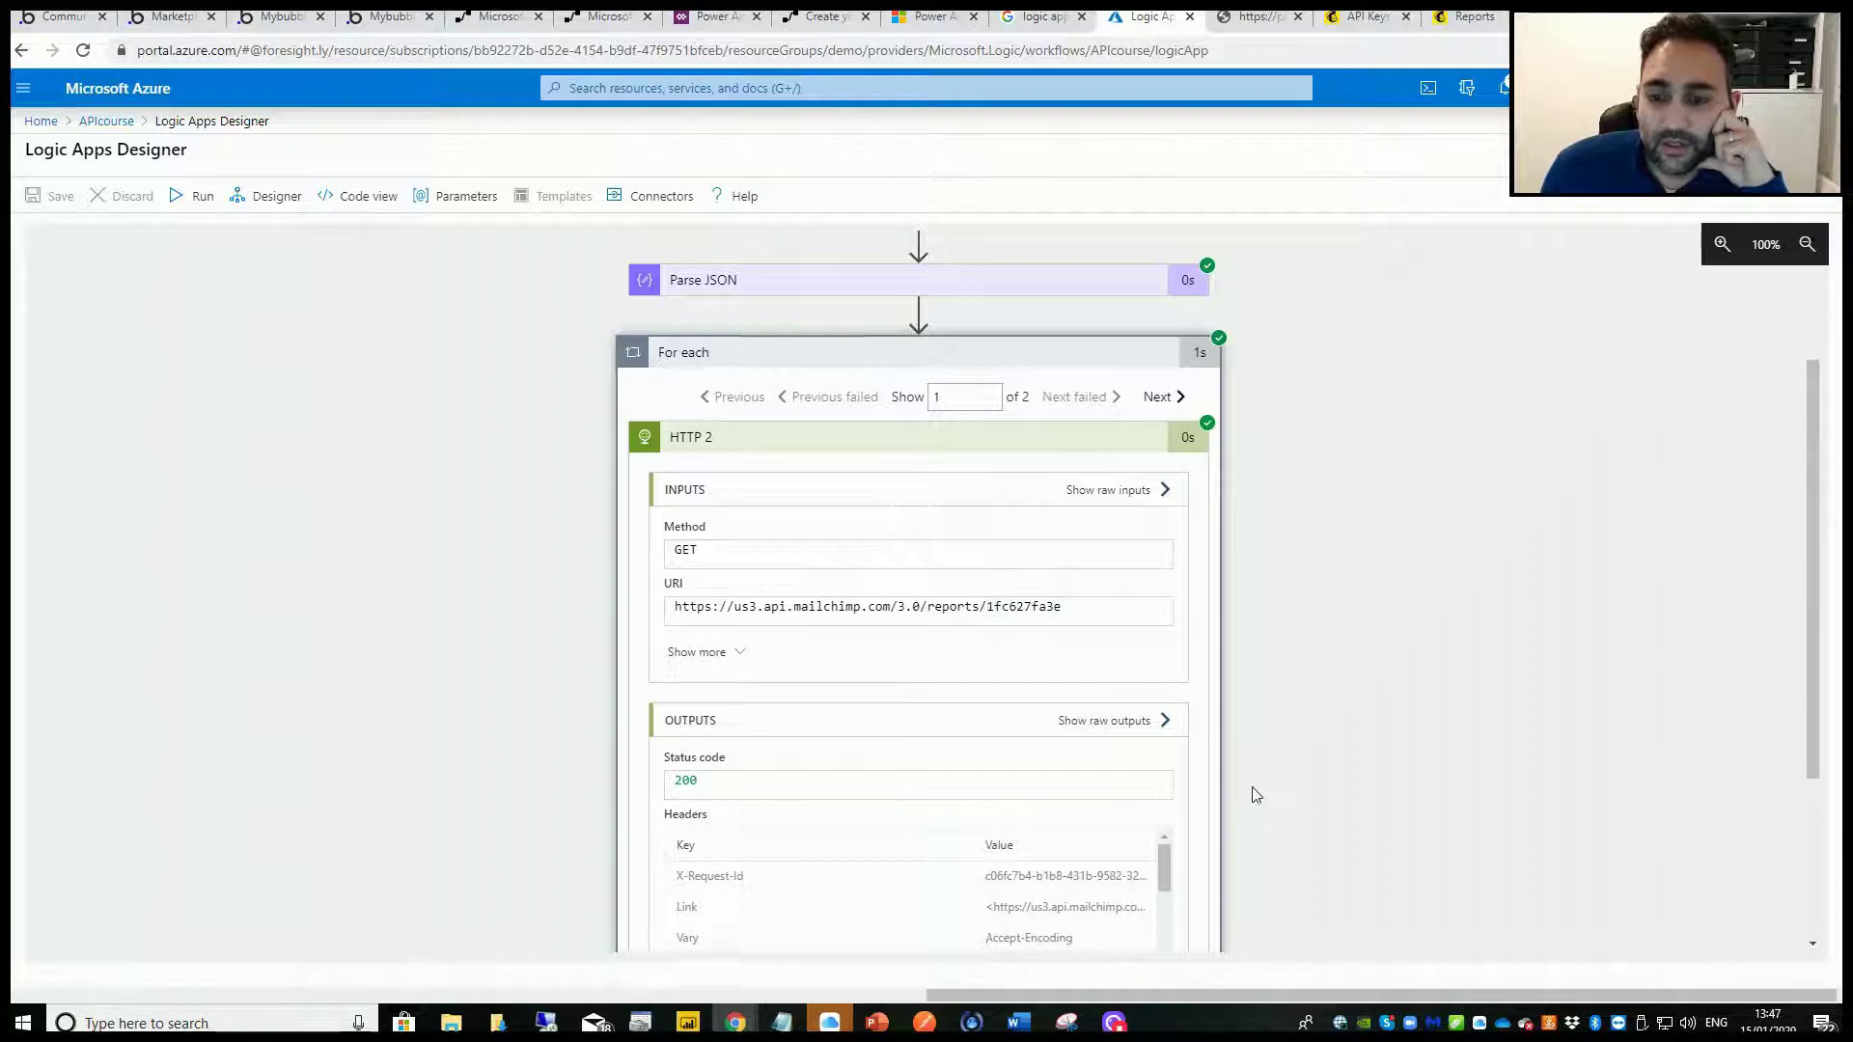
scroll(1245, 791, down, 3)
scroll(751, 763, down, 2)
scroll(844, 799, up, 1)
scroll(844, 799, down, 4)
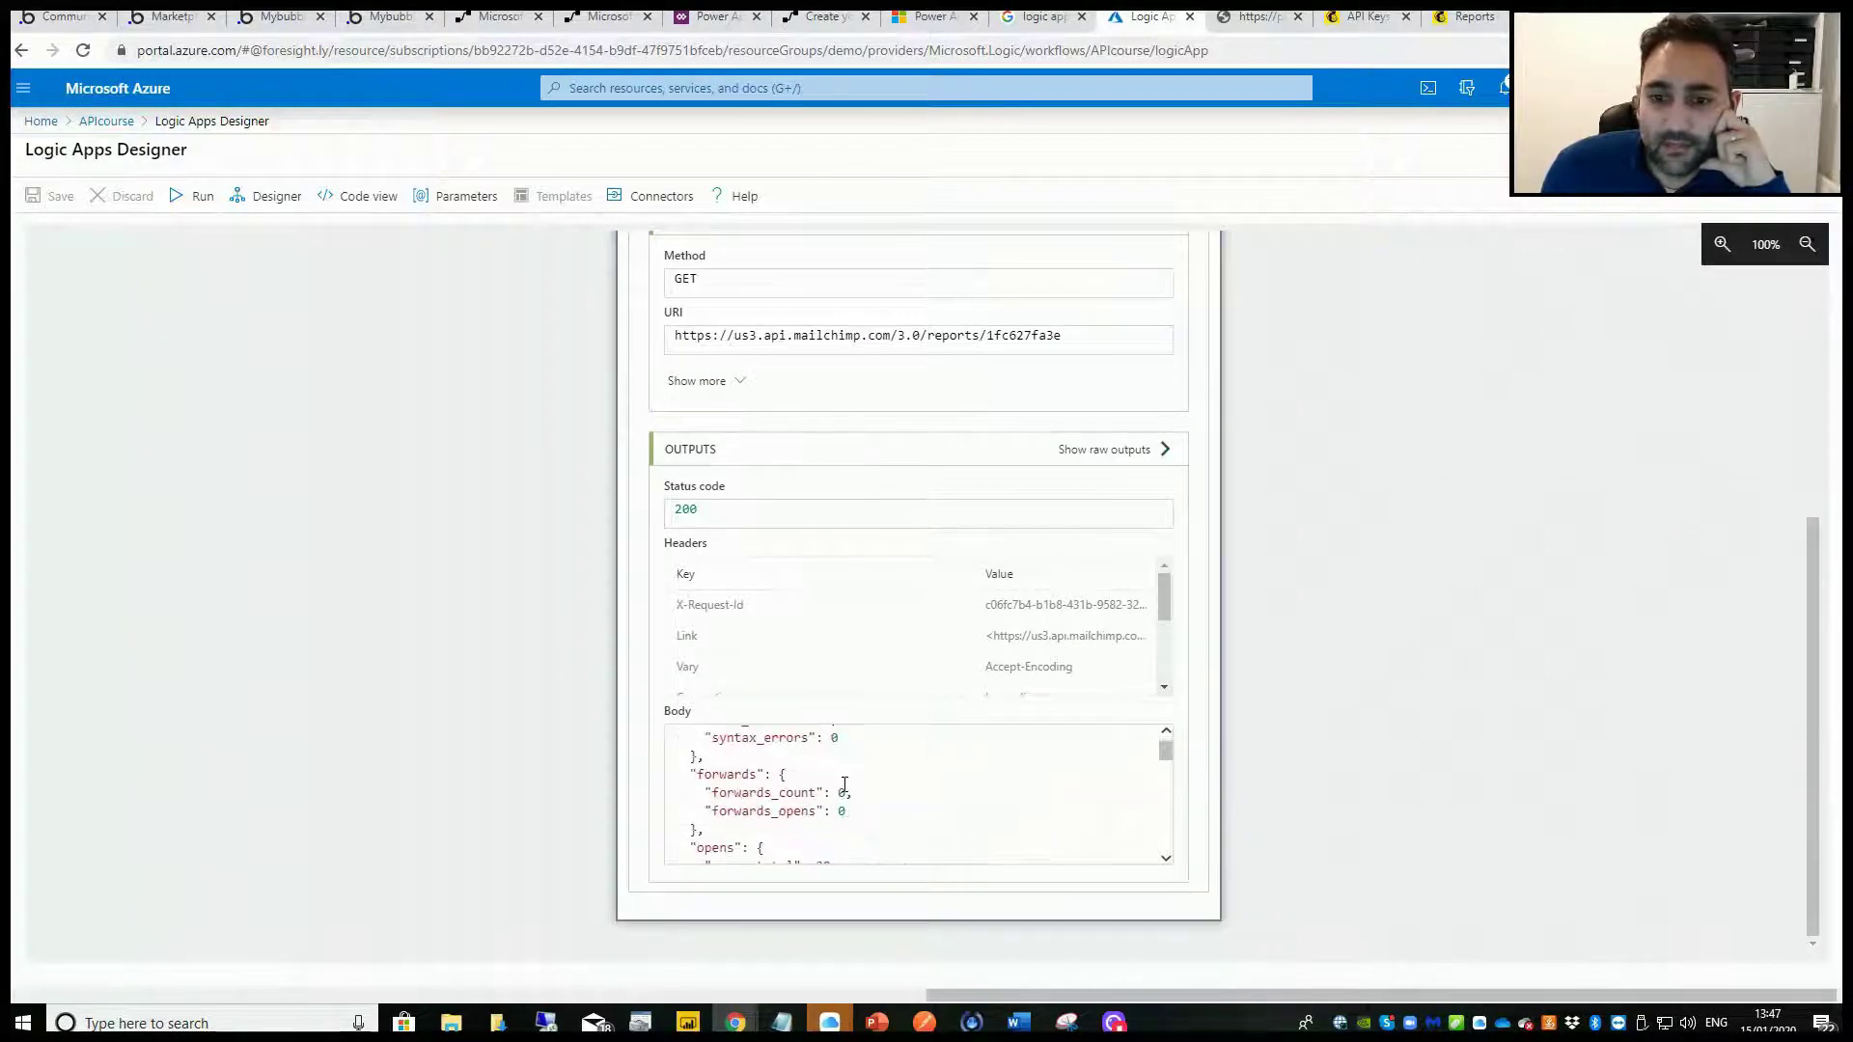
Examine the HTTP 2 report response bodies of both For each iterations in the run results.
scroll(901, 773, up, 5)
scroll(1117, 740, up, 3)
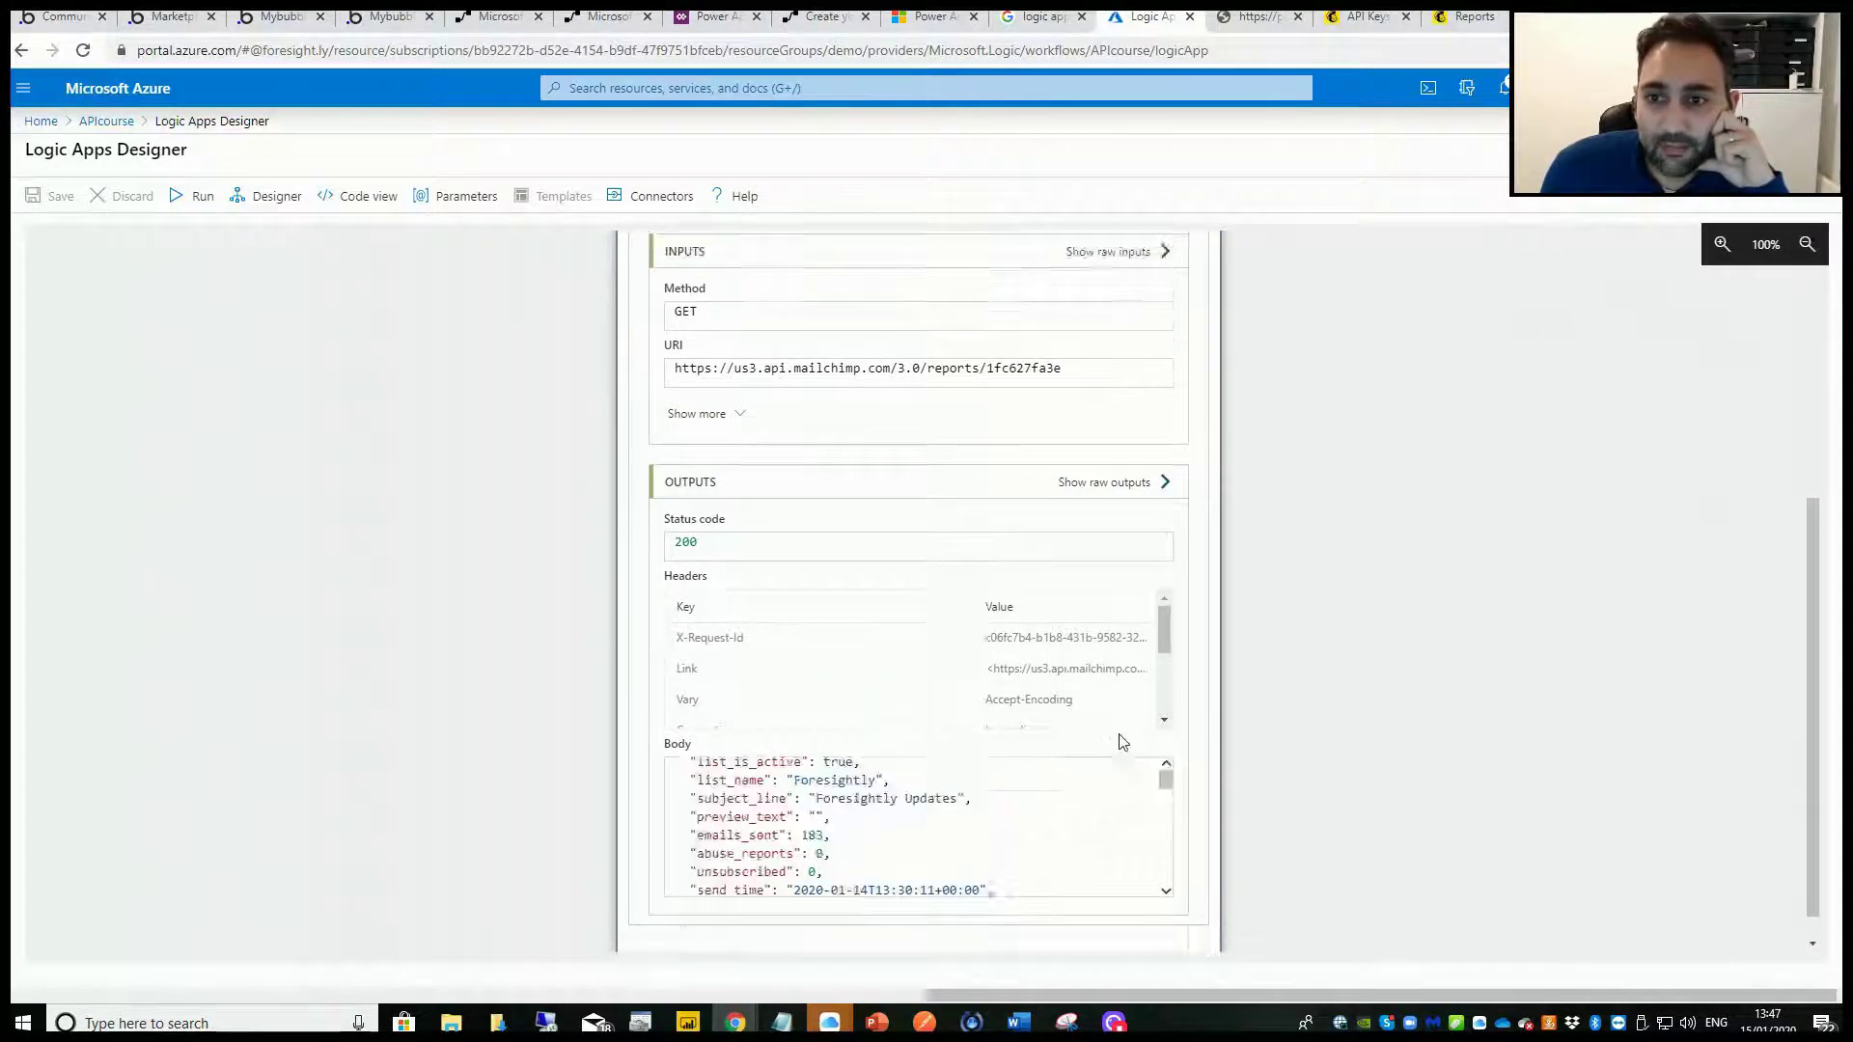
scroll(992, 785, down, 3)
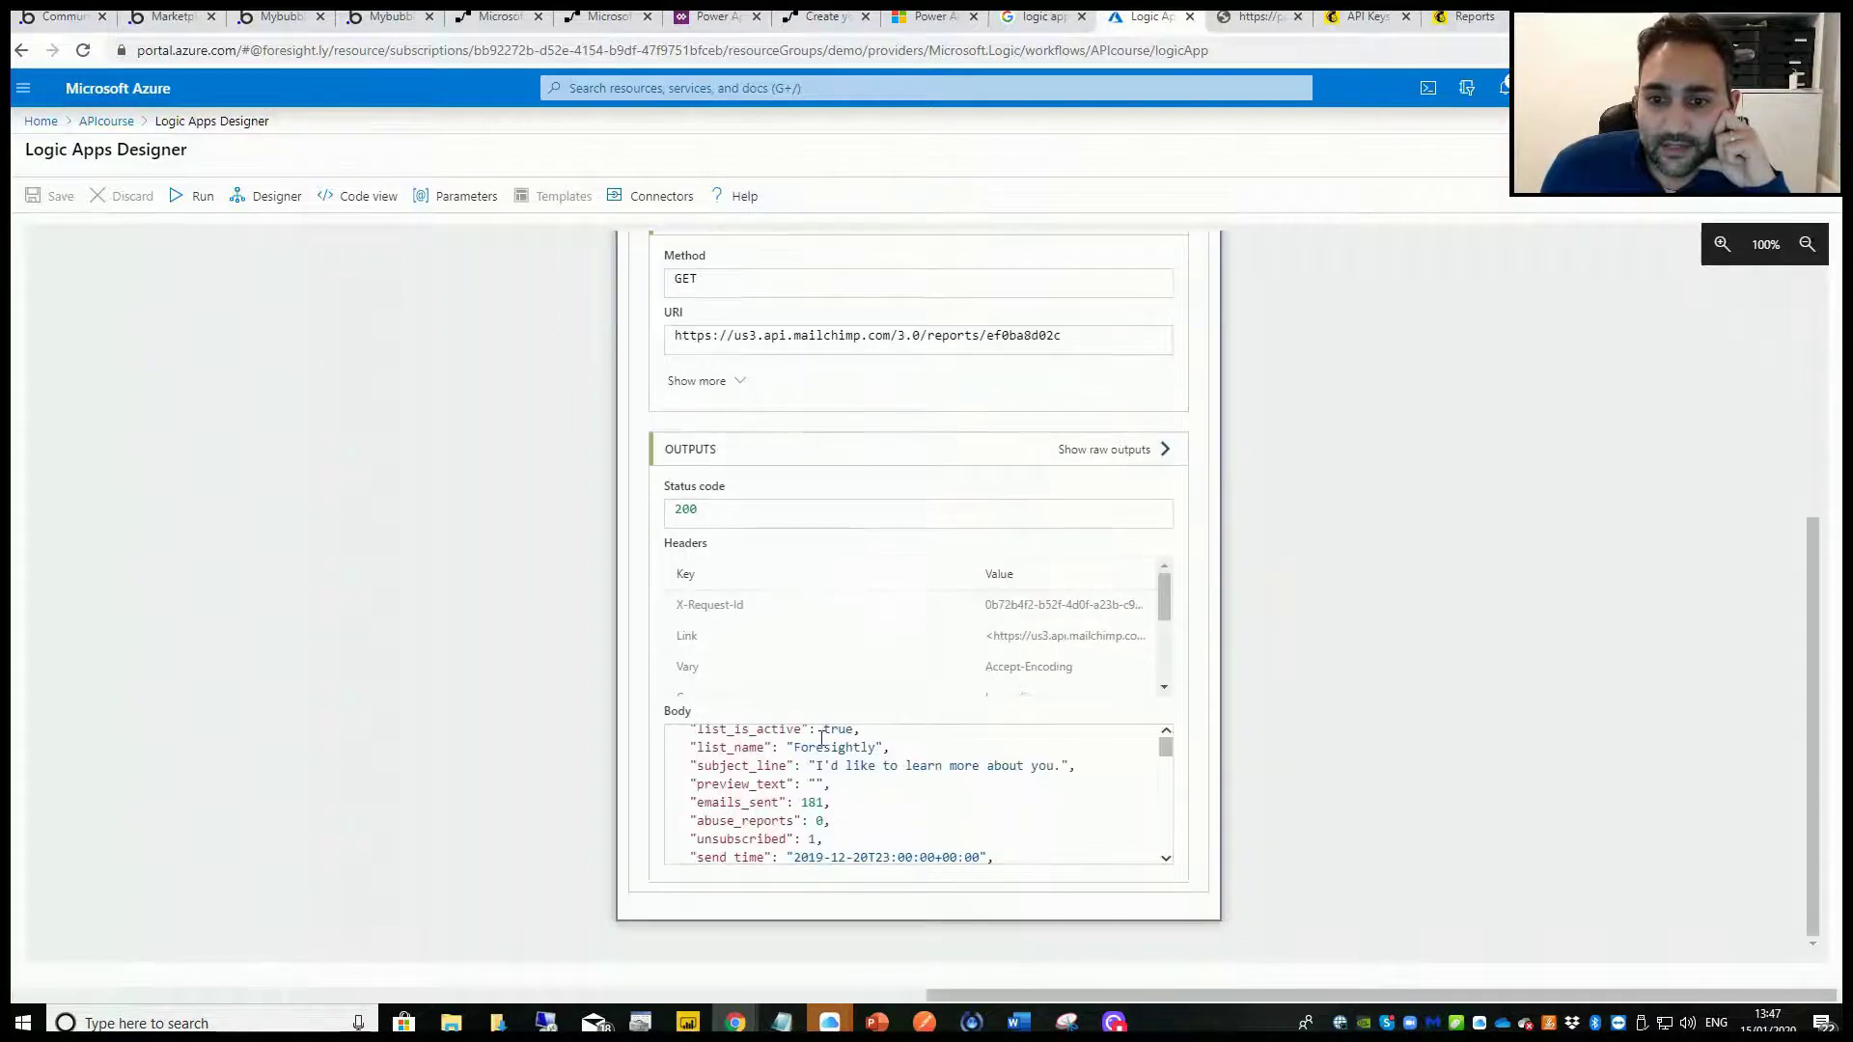
scroll(814, 761, up, 2)
Return to the workflow design and review the HTTP 2 action's settings inside the For each loop.
click(268, 197)
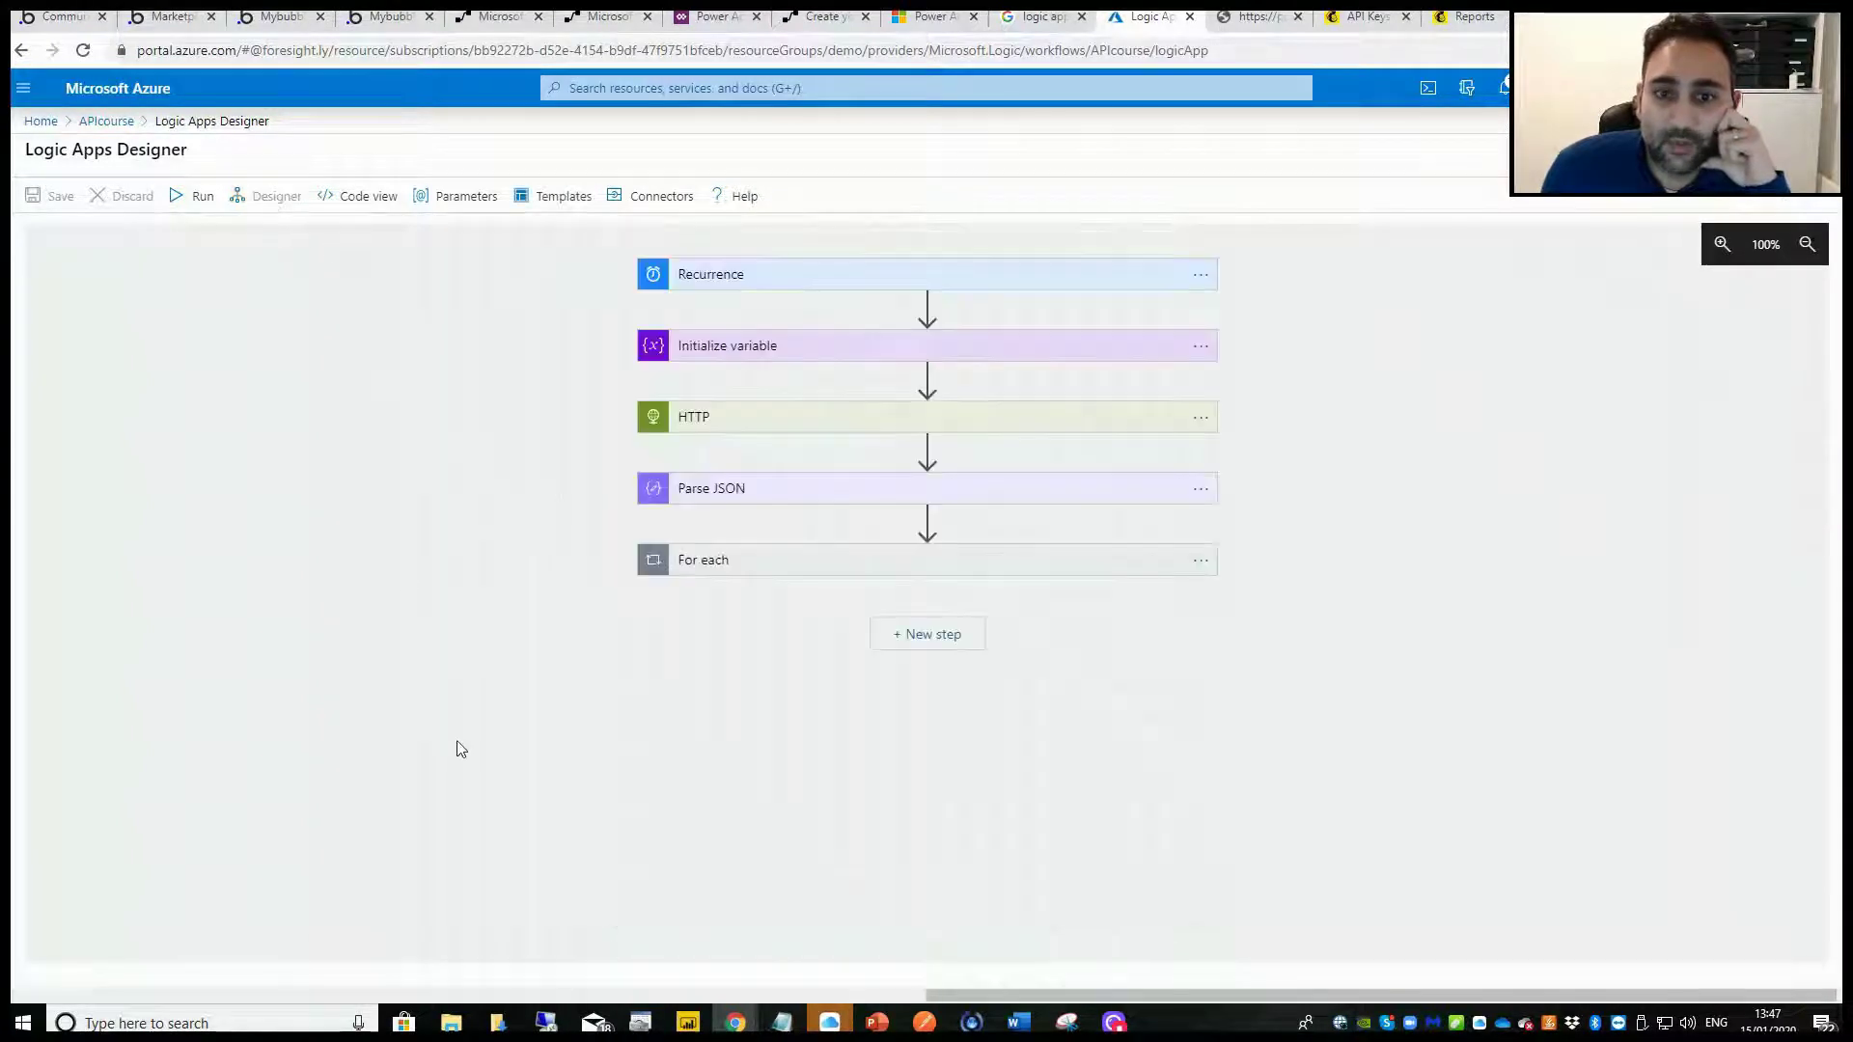
click(785, 567)
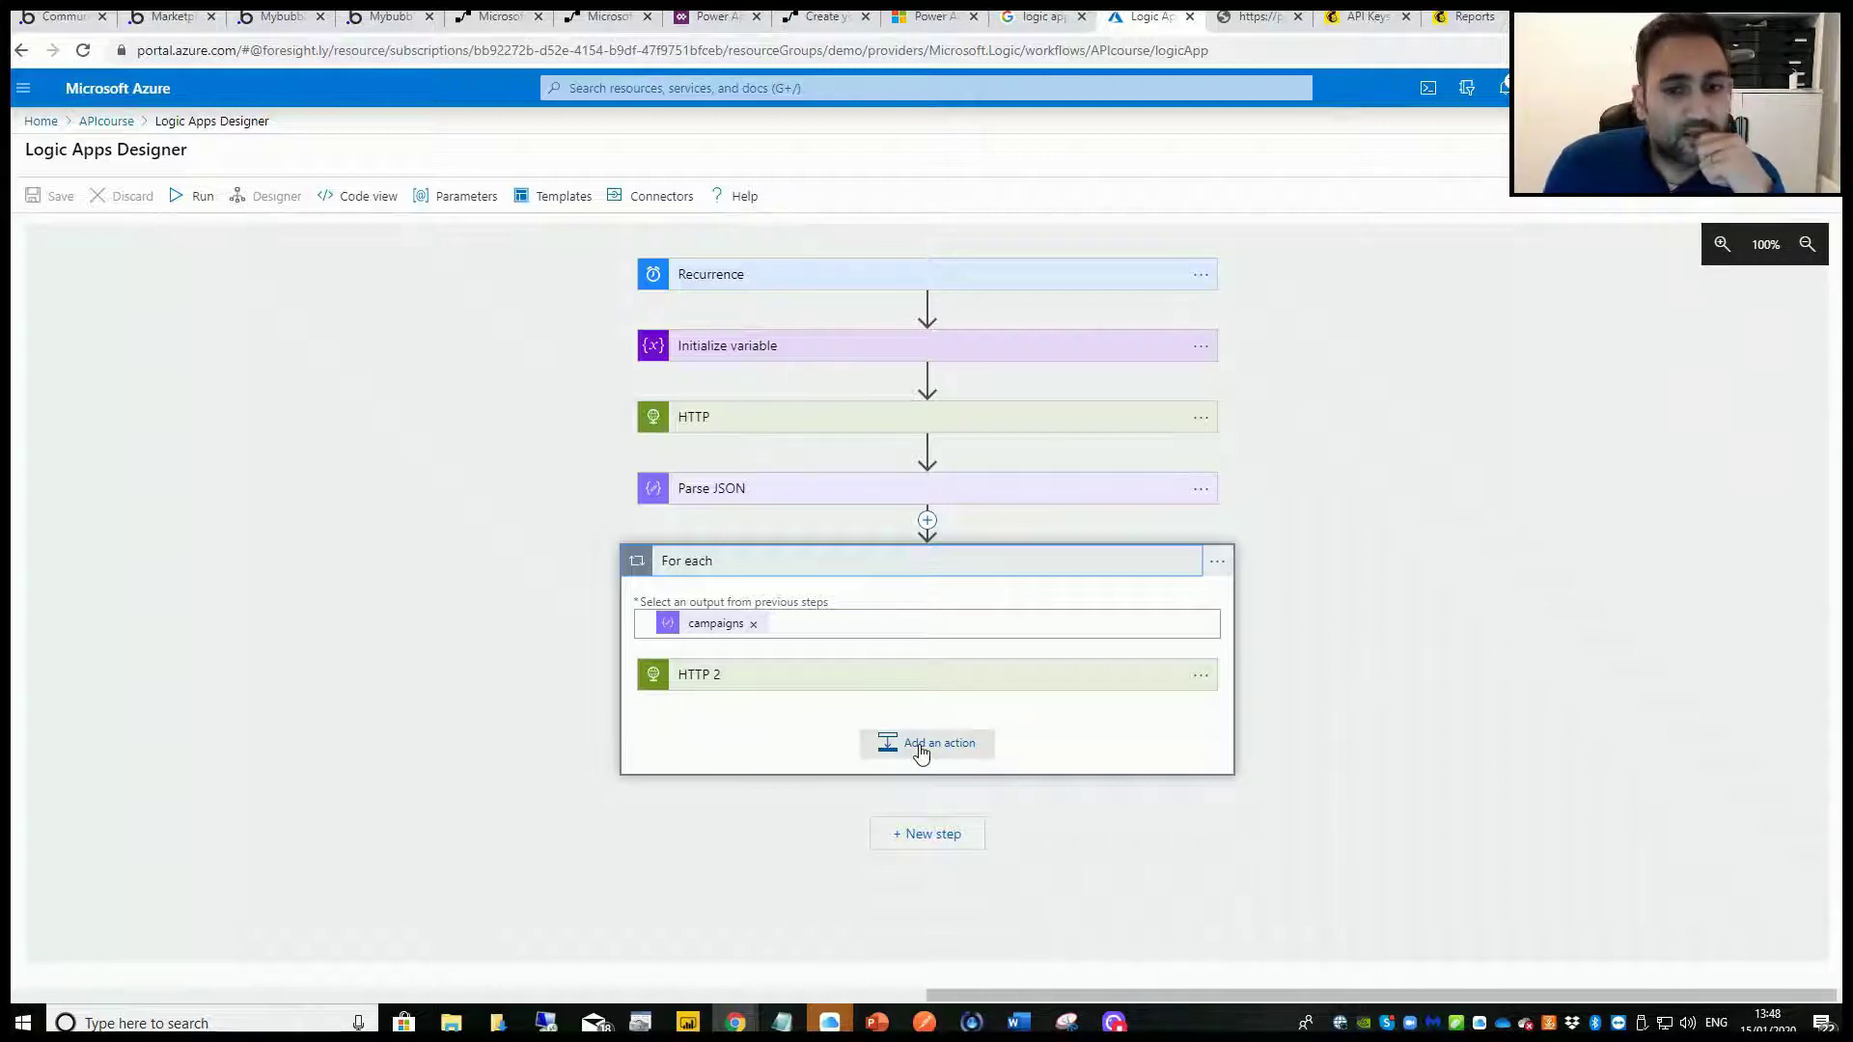
click(903, 687)
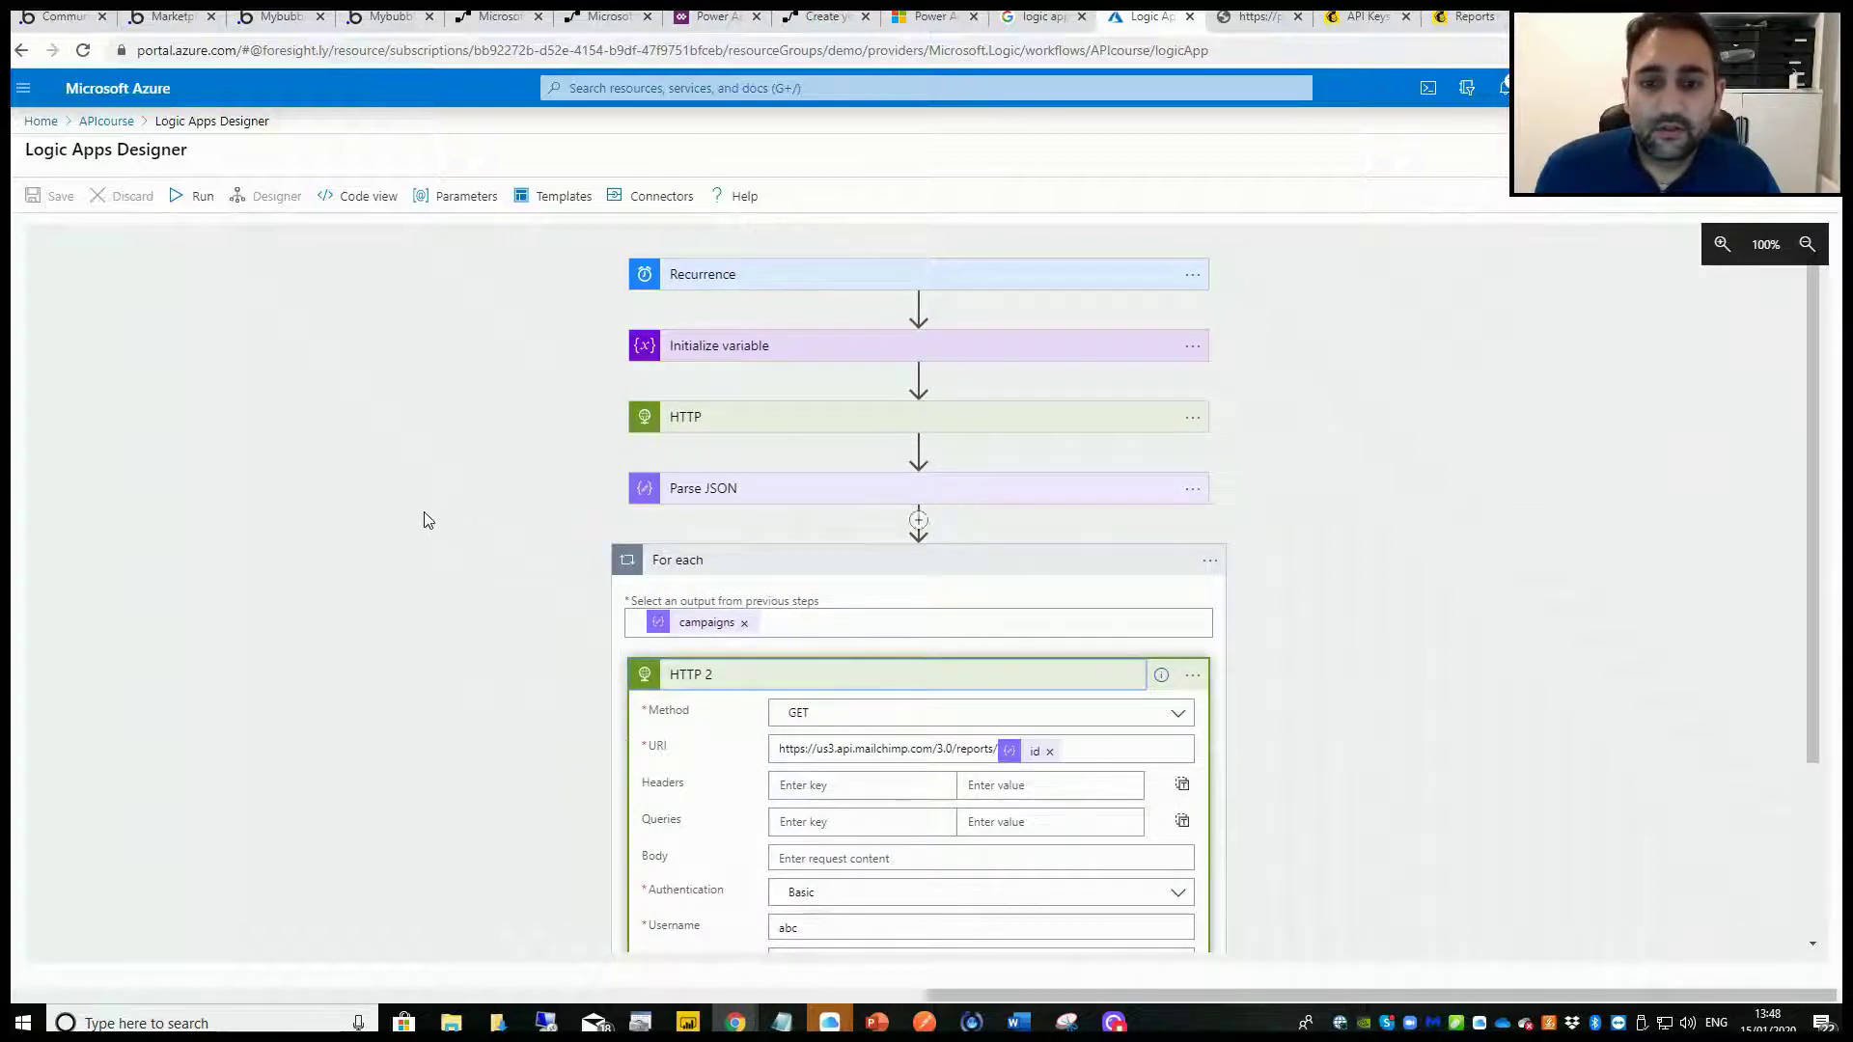
scroll(711, 816, down, 3)
scroll(716, 809, up, 2)
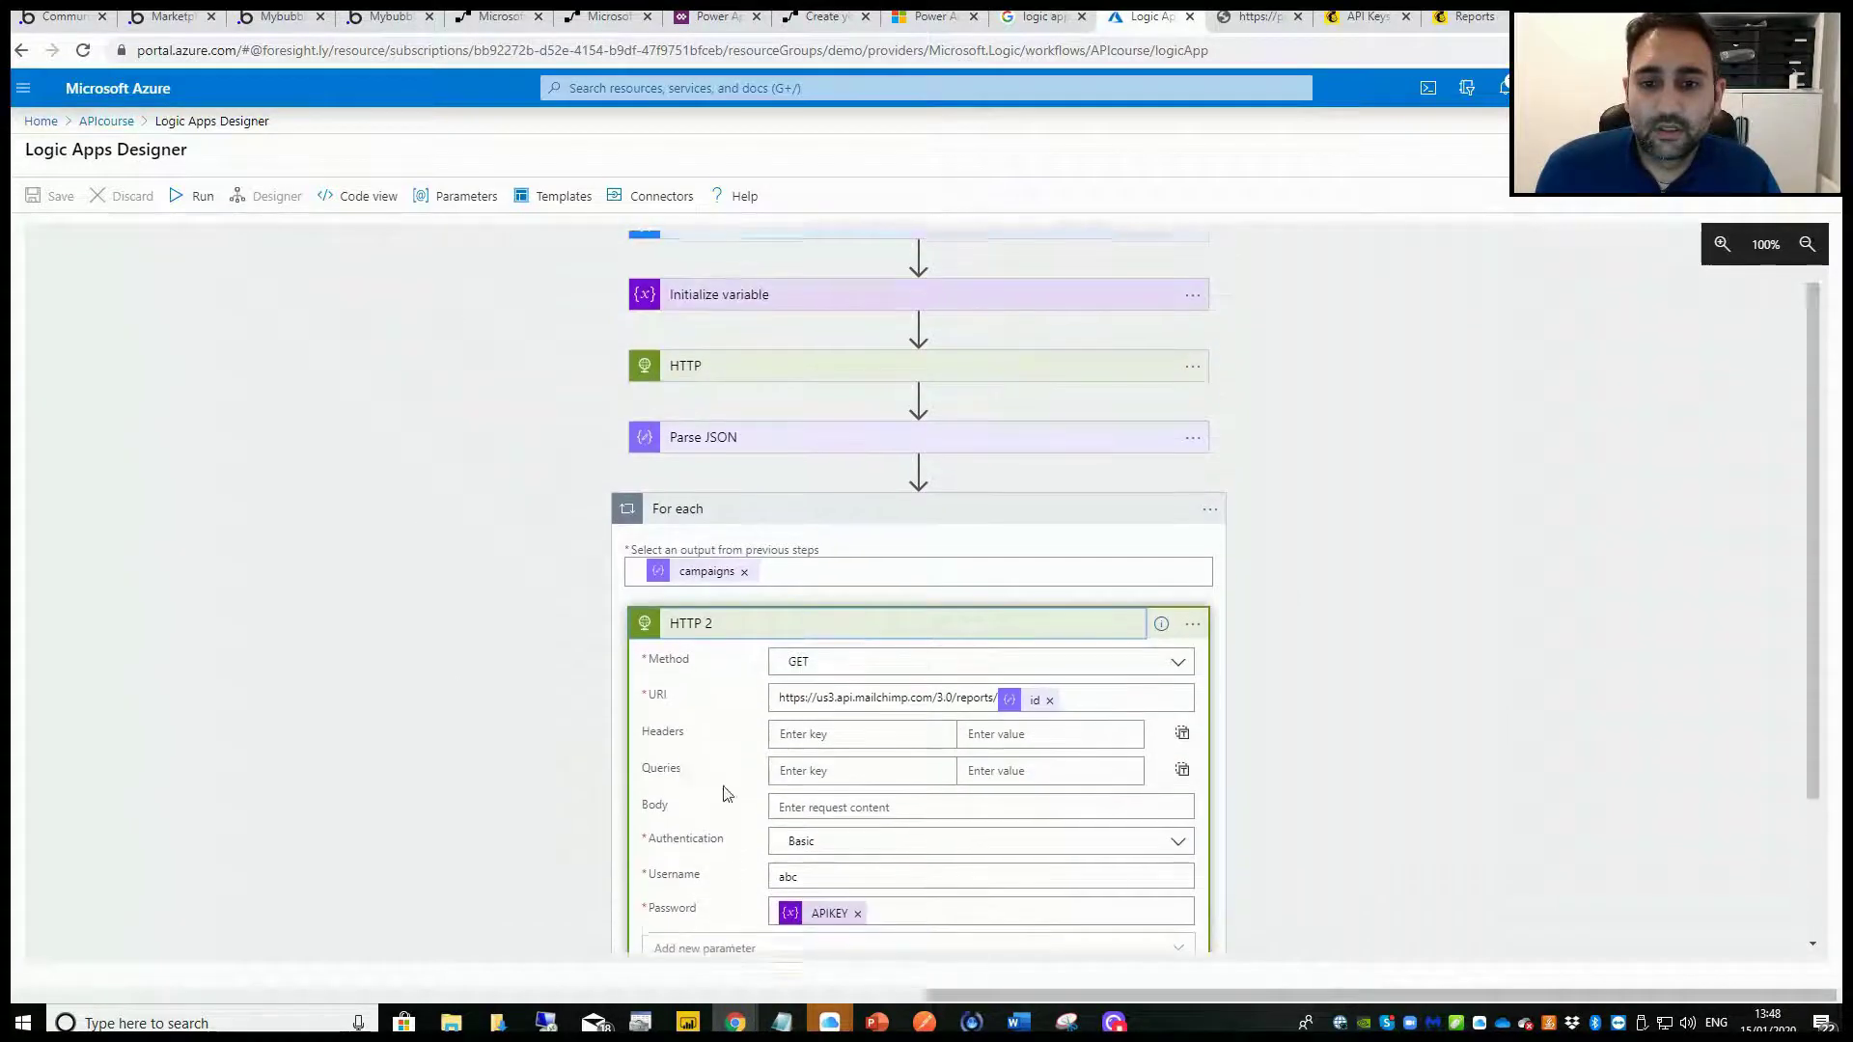
click(793, 637)
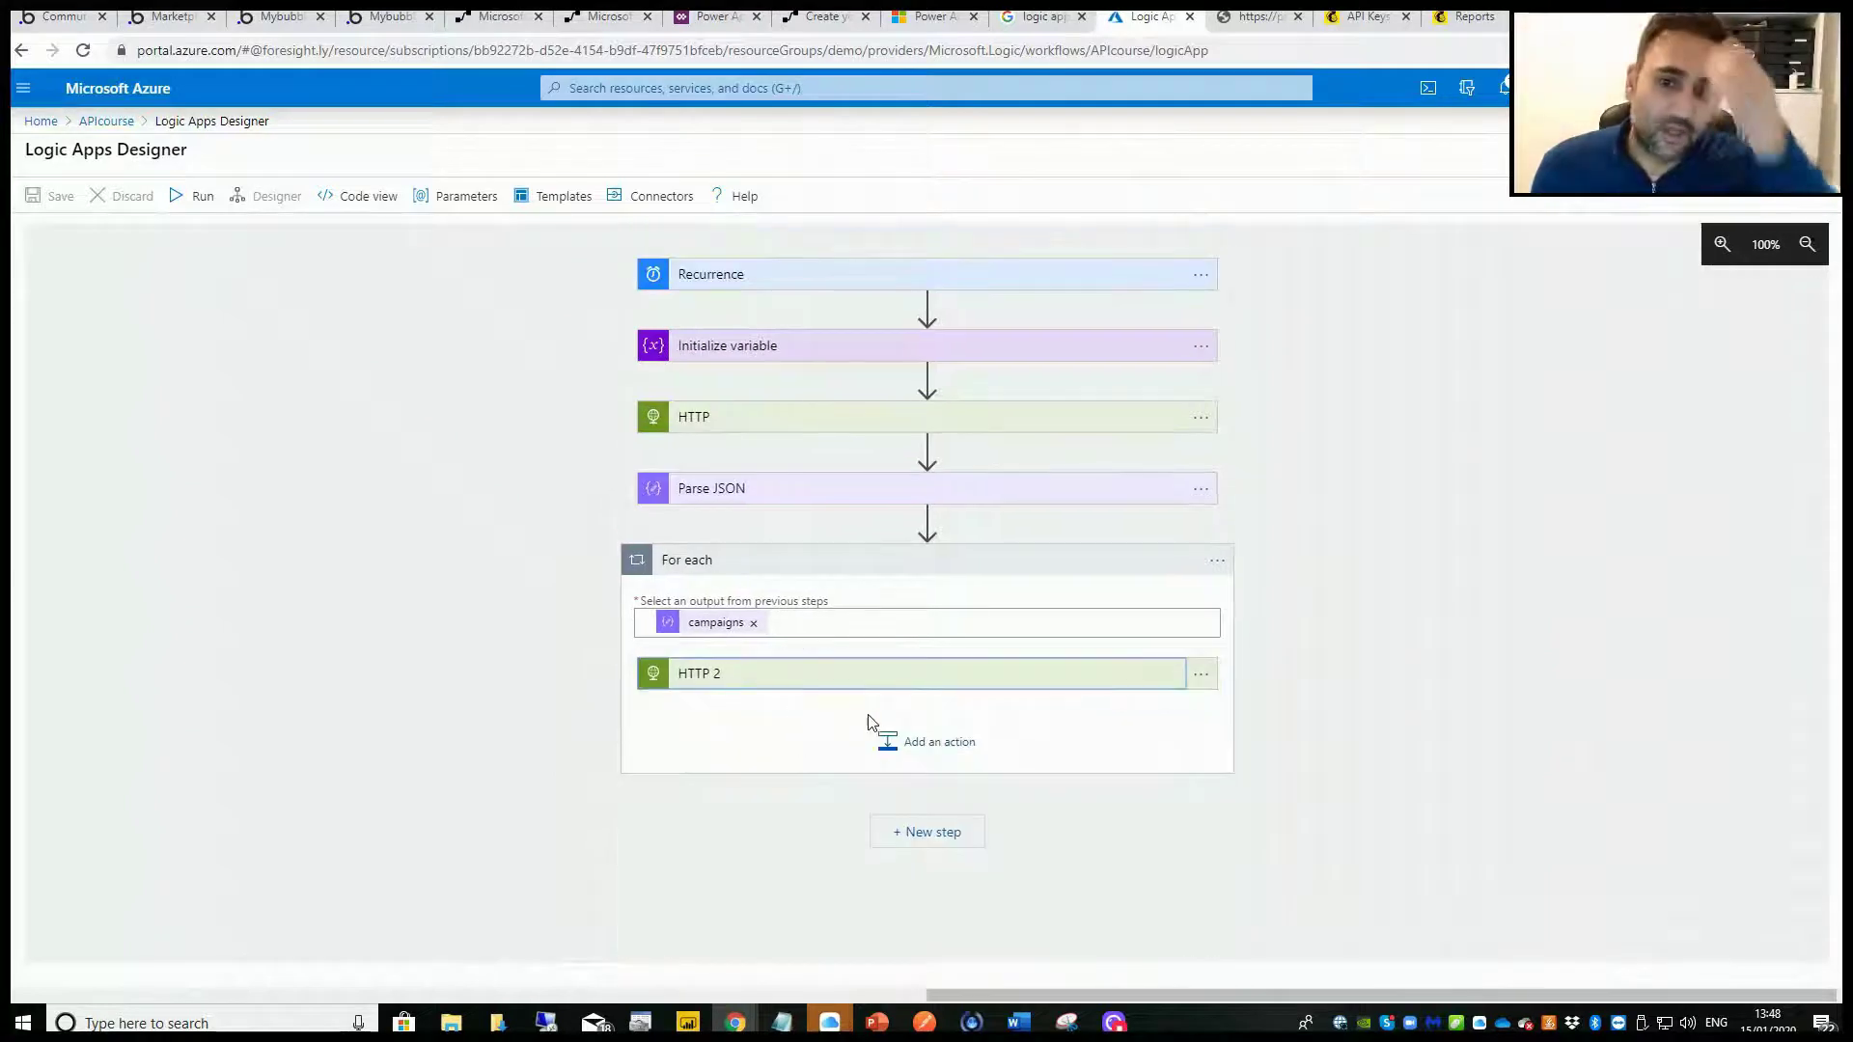
Add a Parse JSON action after HTTP 2 in the For each loop, using HTTP 2's Body as its content.
click(907, 741)
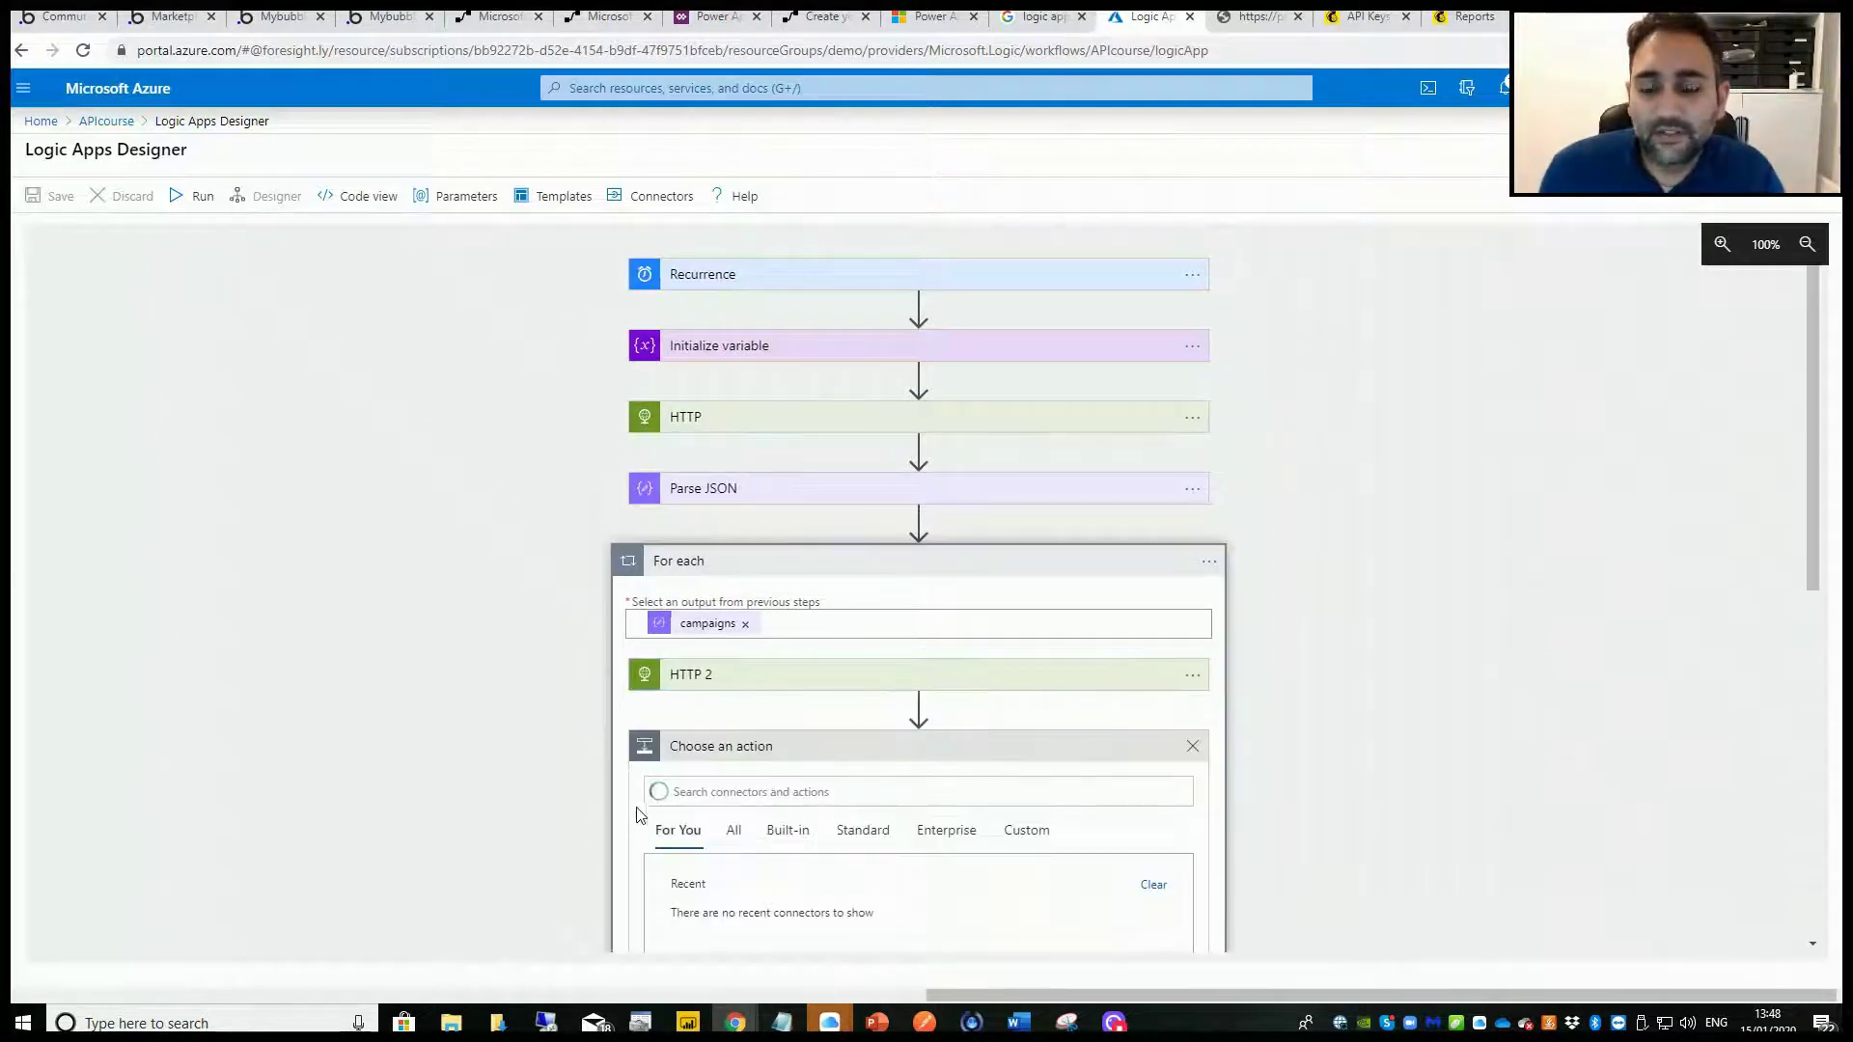
scroll(538, 770, down, 3)
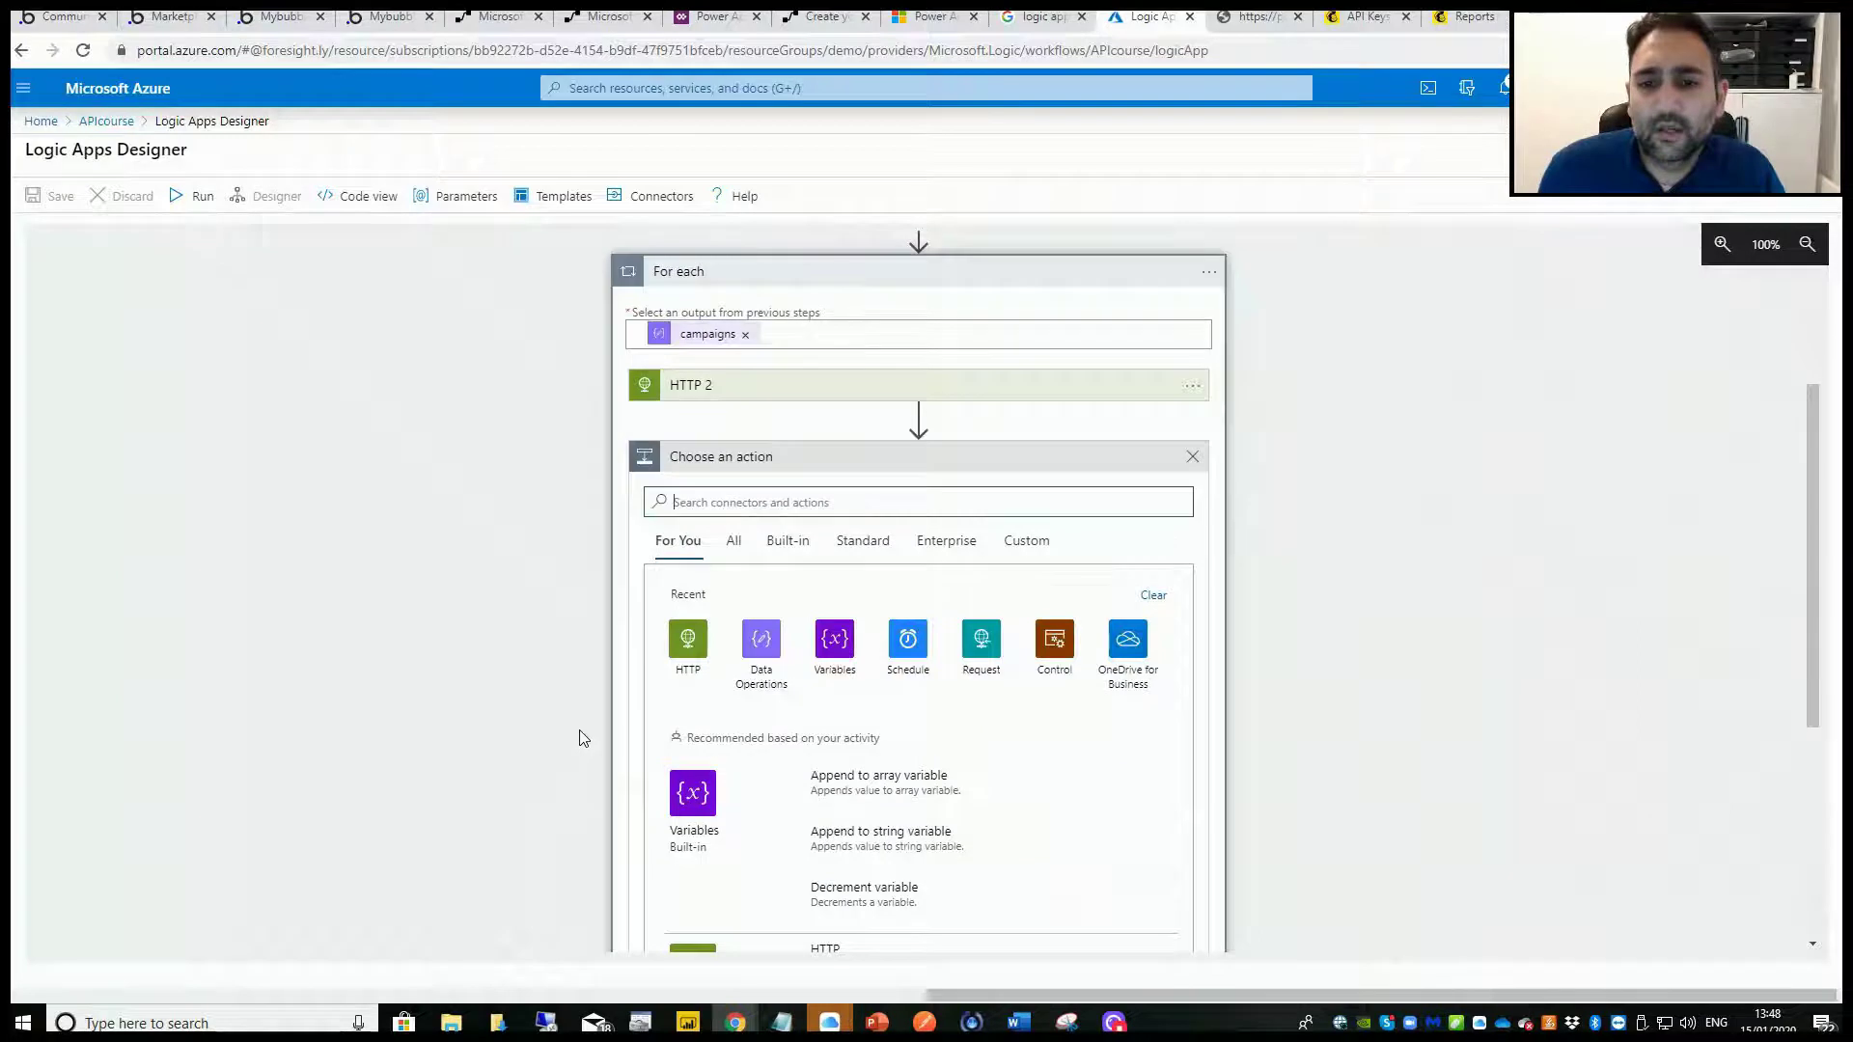
click(773, 661)
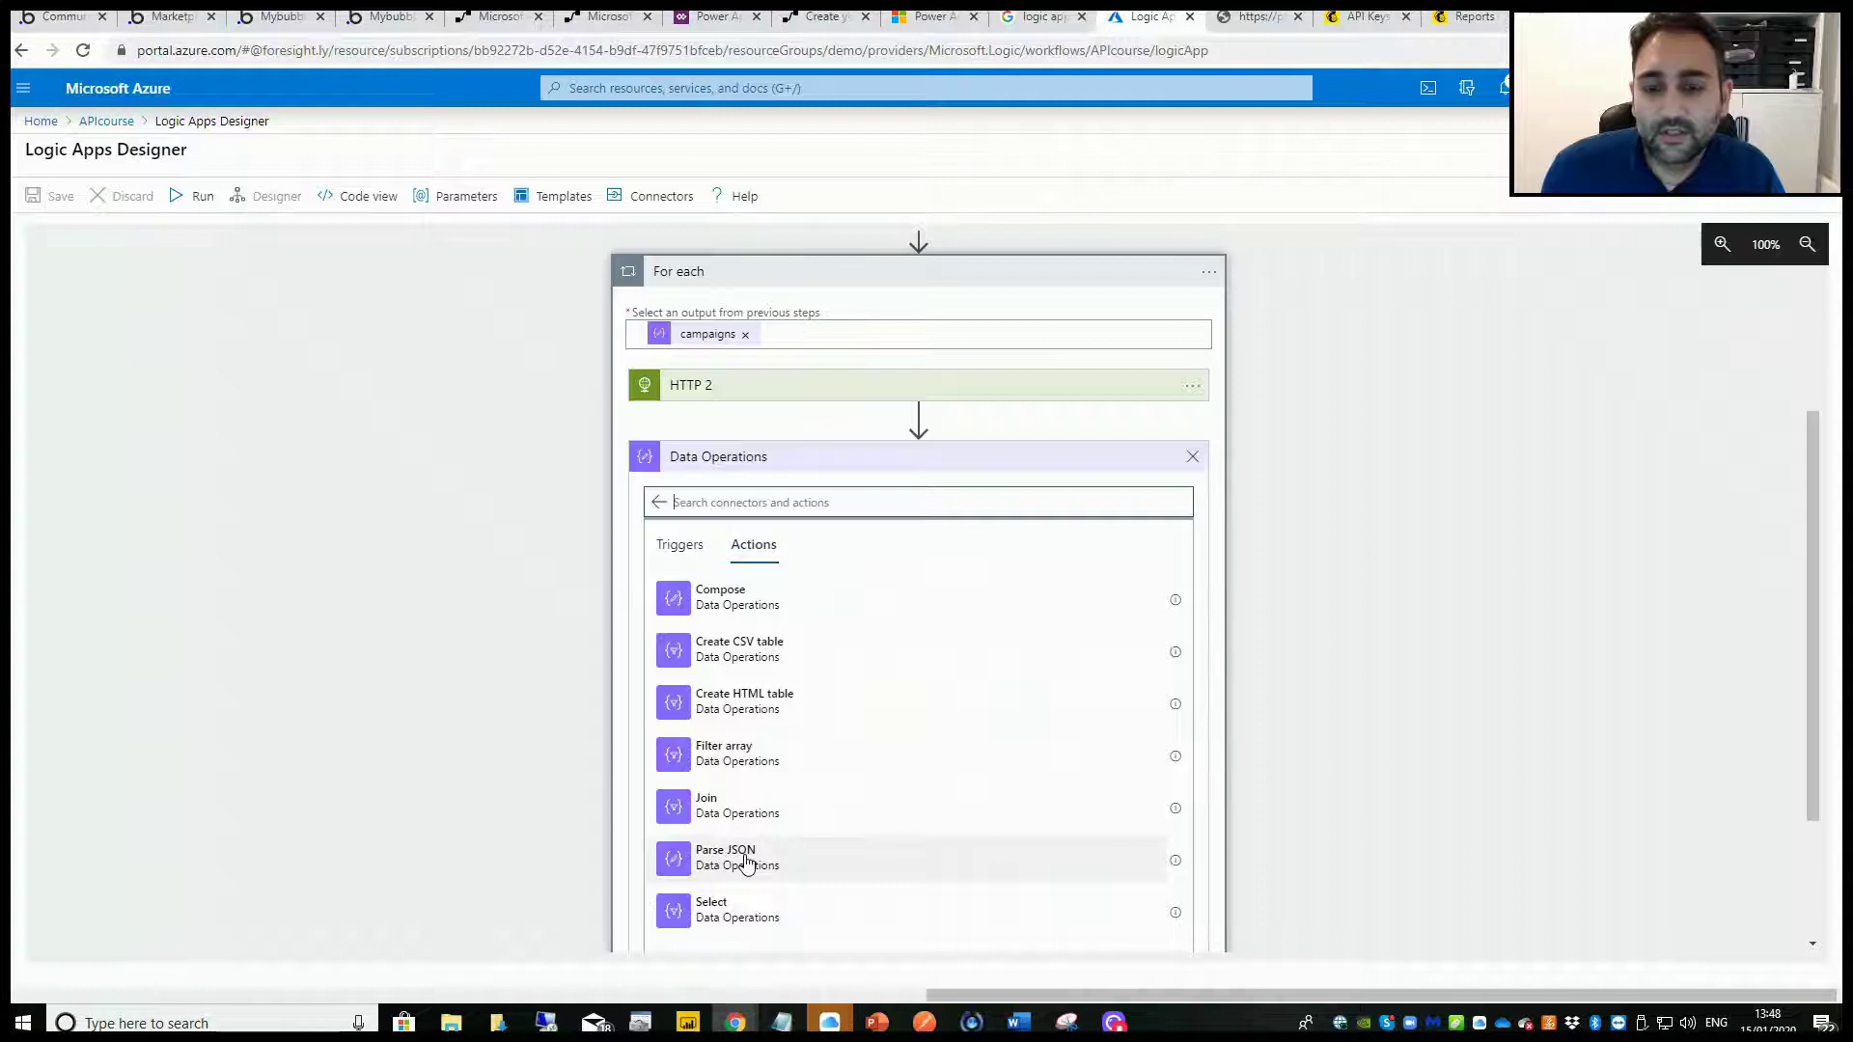
click(745, 859)
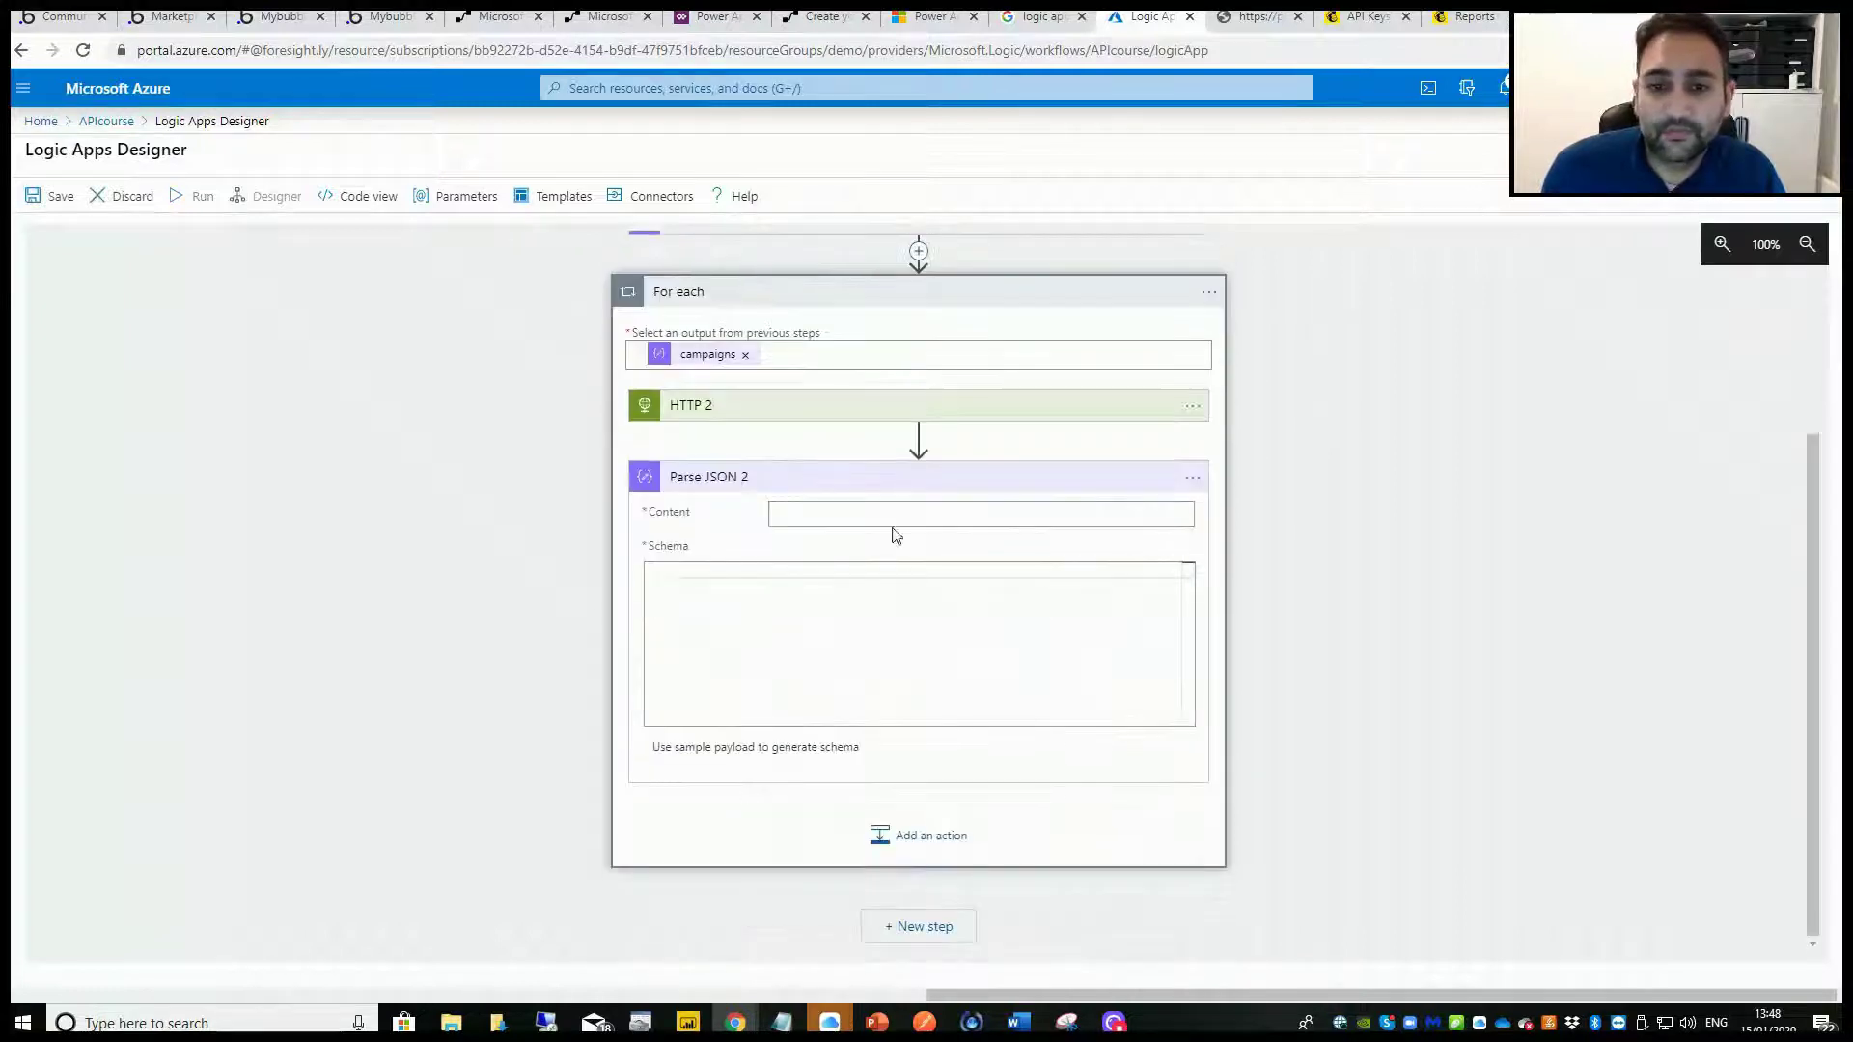
click(891, 511)
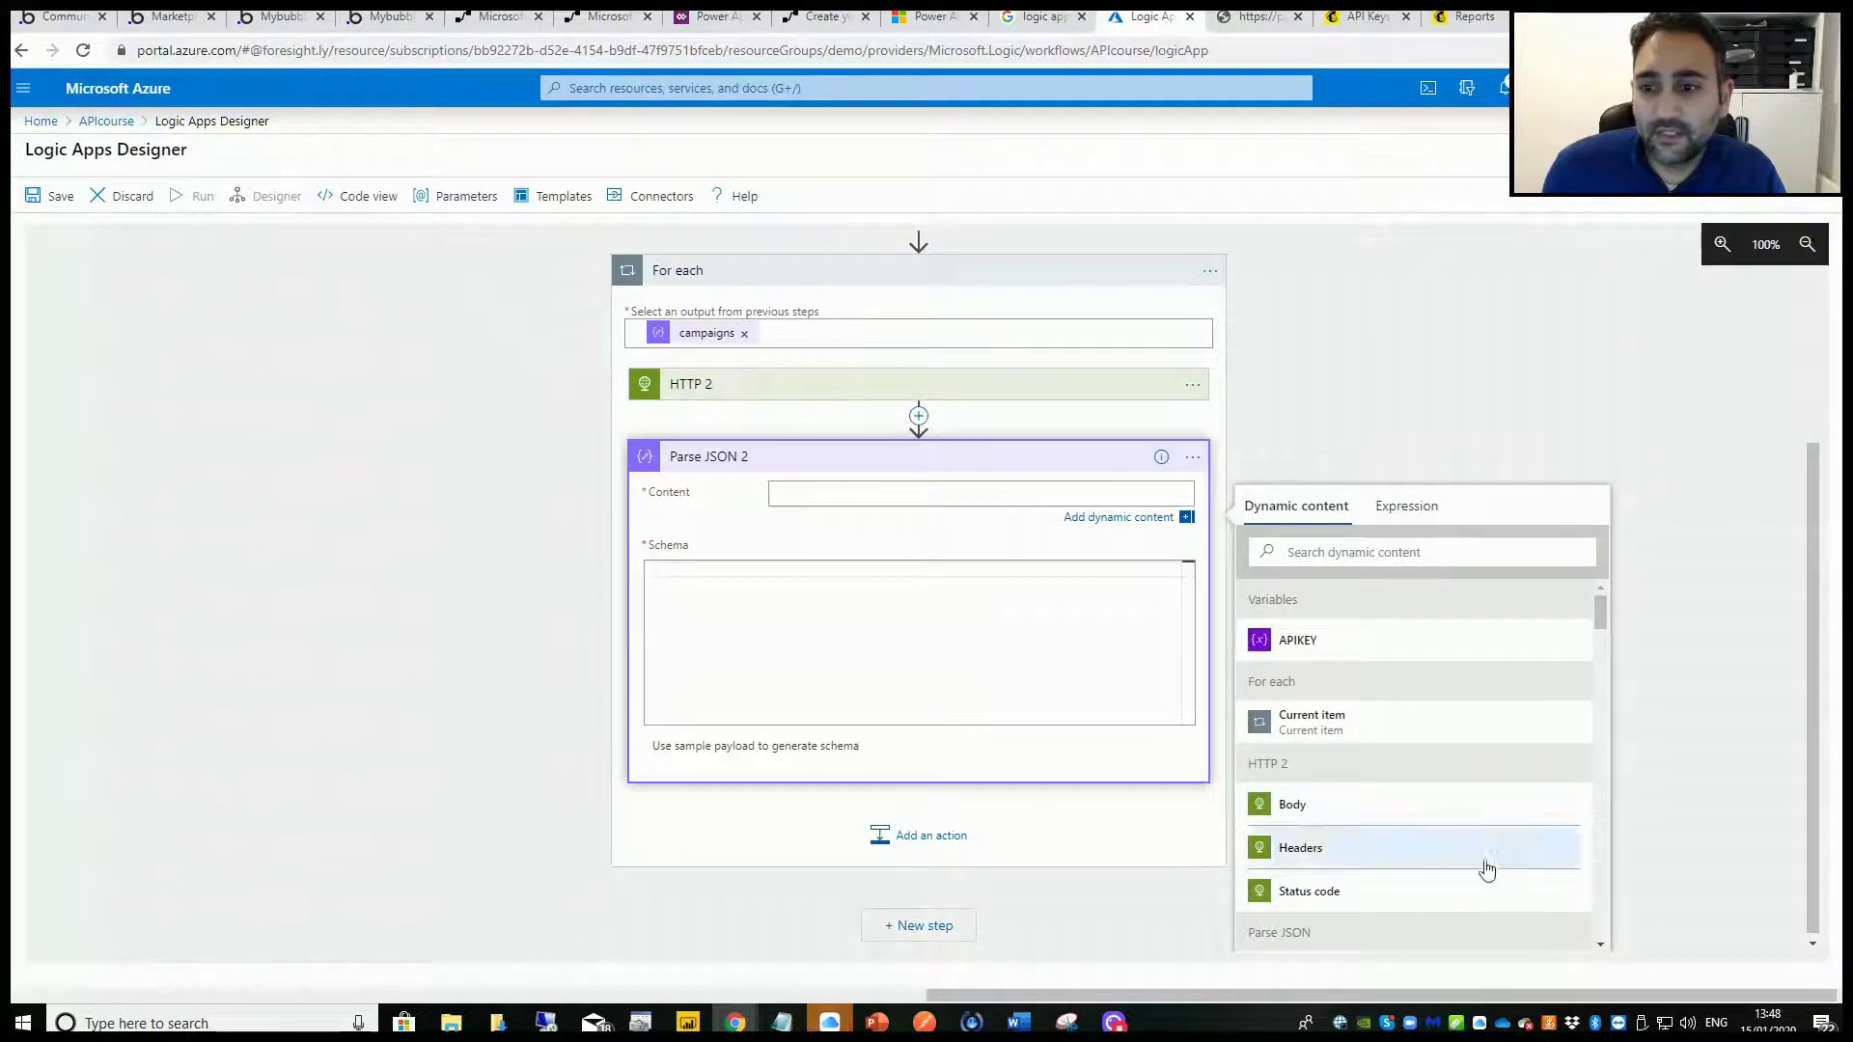
click(1359, 818)
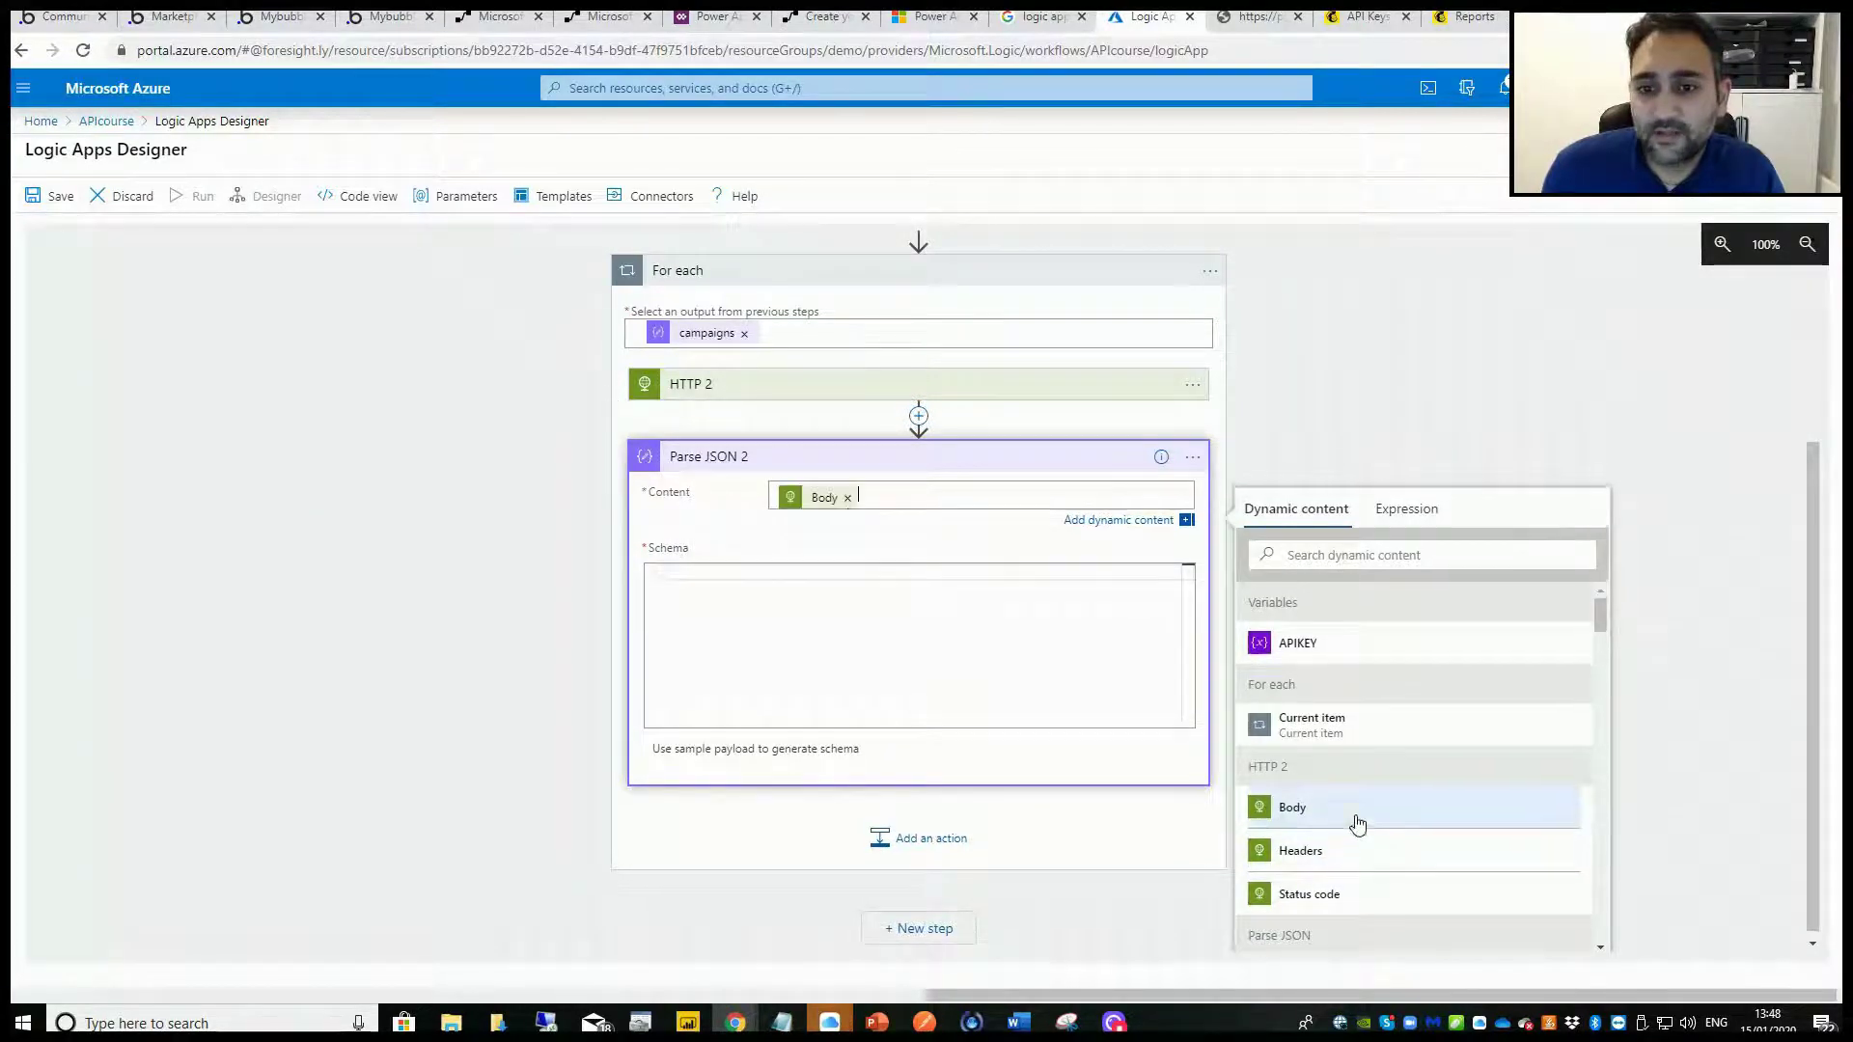
click(739, 569)
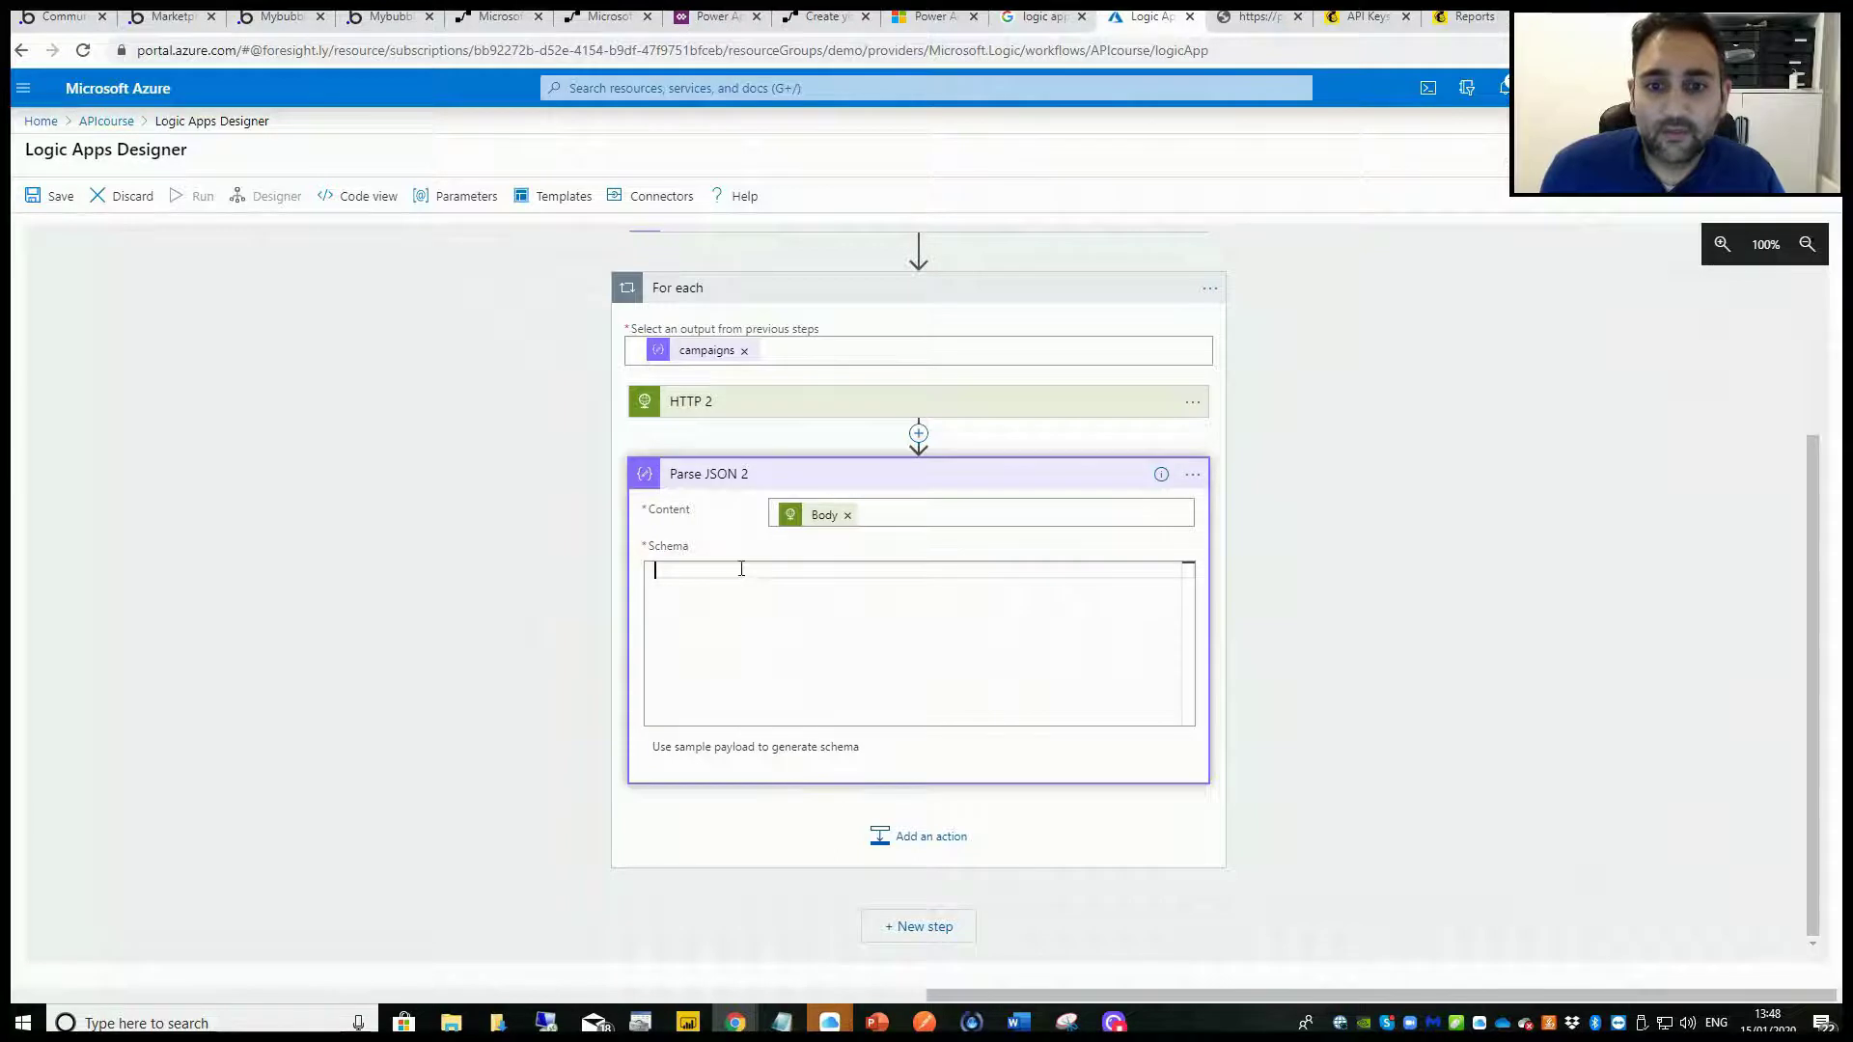
click(743, 757)
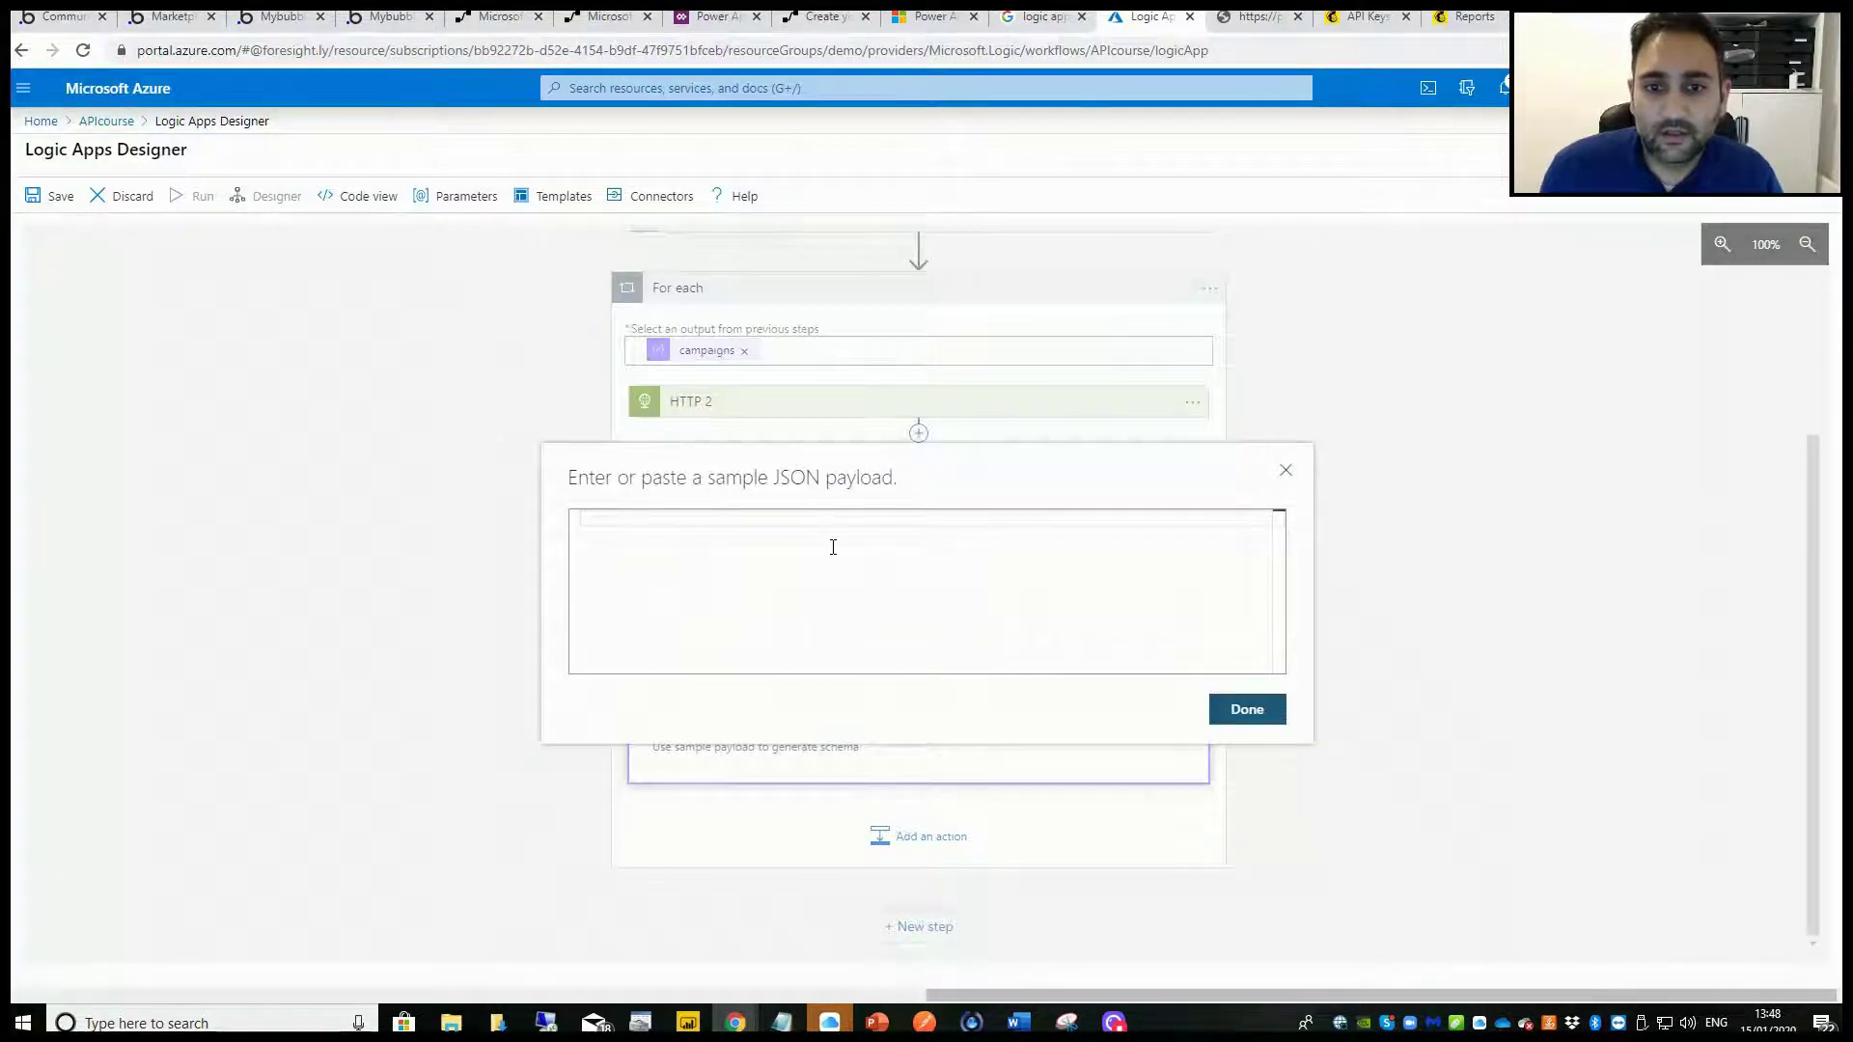
click(1284, 472)
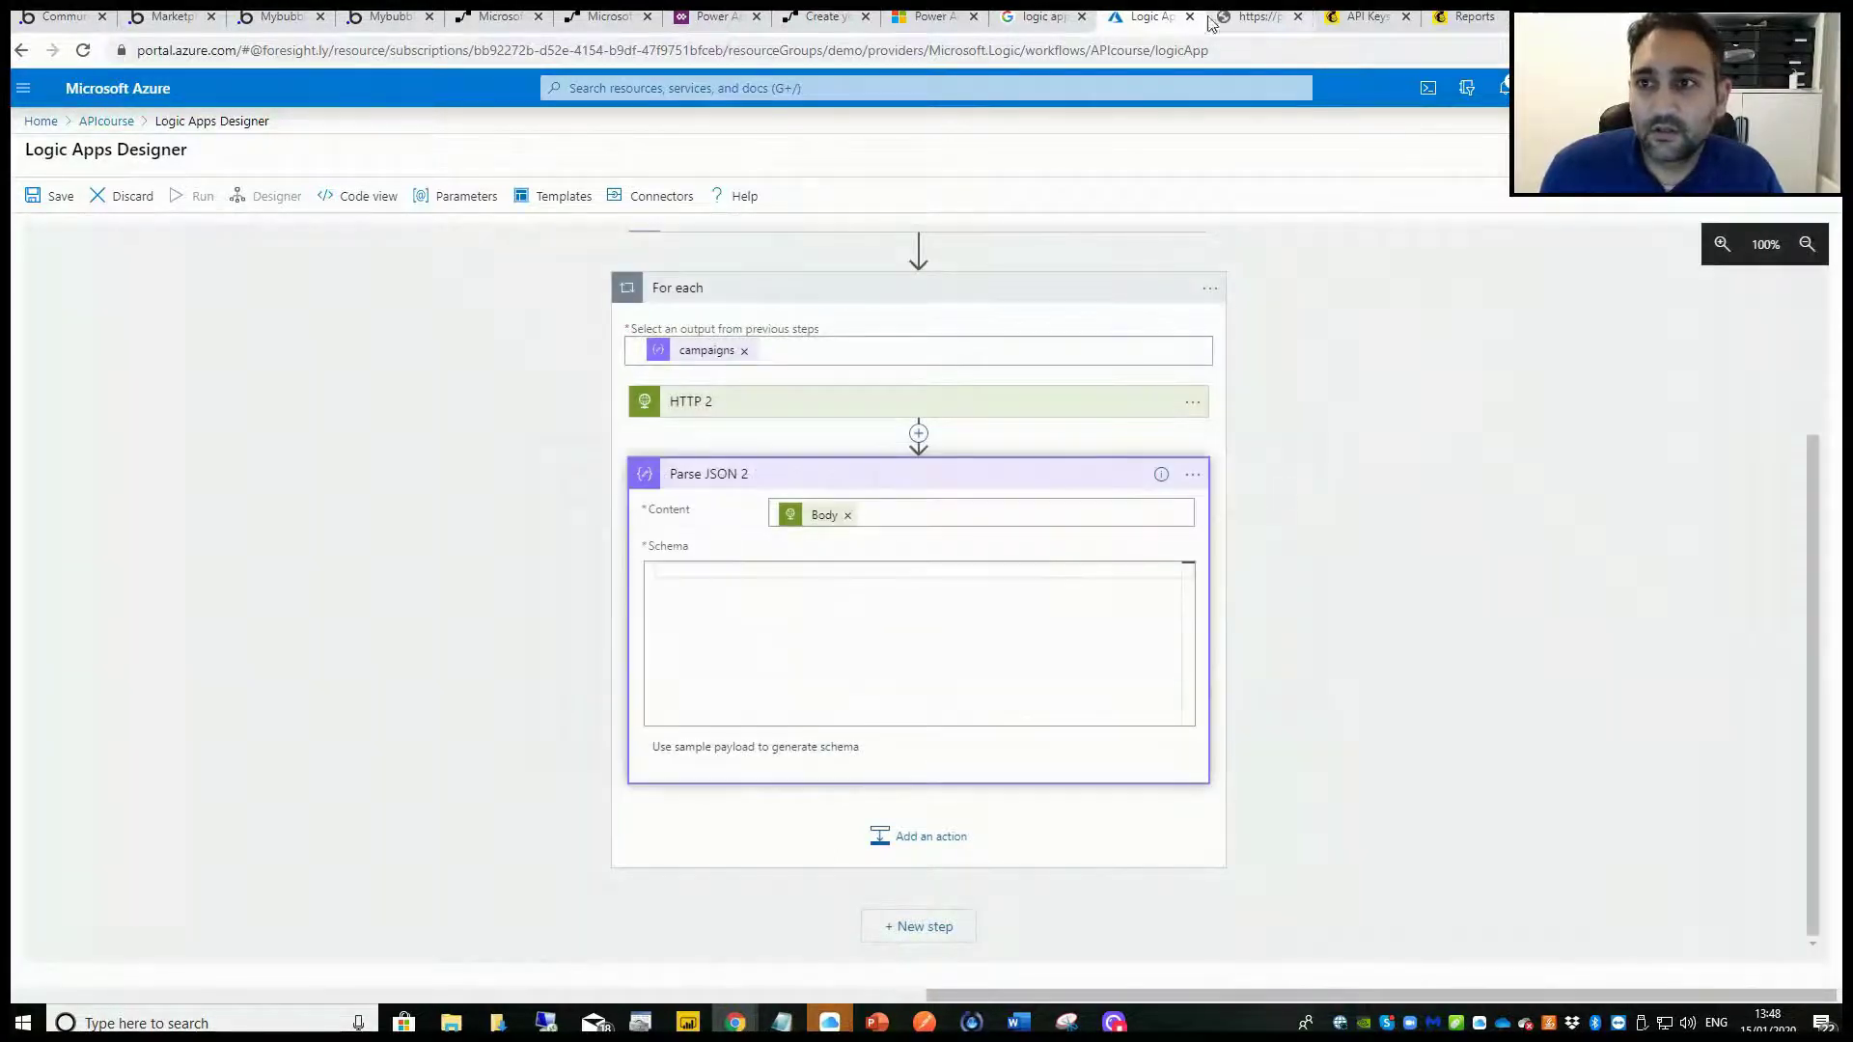
Duplicate the browser tab, open the latest run from the runs history and copy the HTTP 2 response body.
right_click(1138, 35)
click(1189, 102)
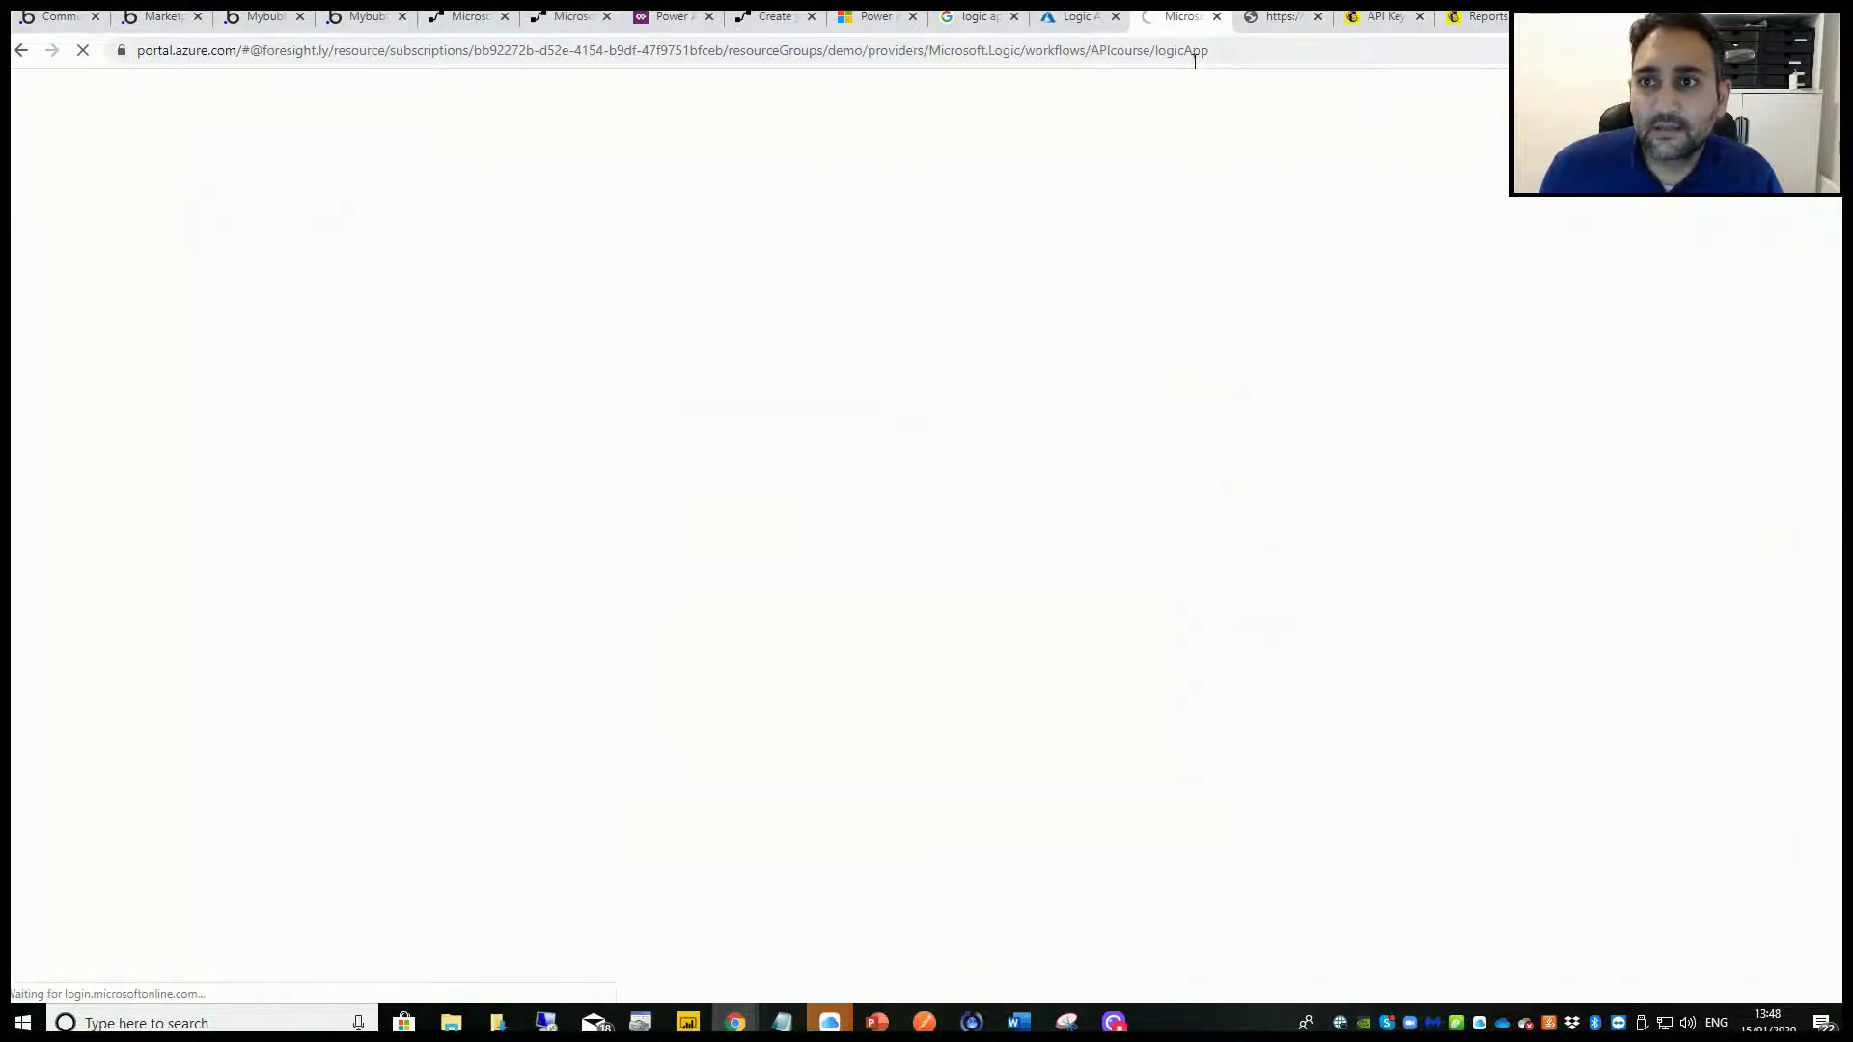
click(878, 619)
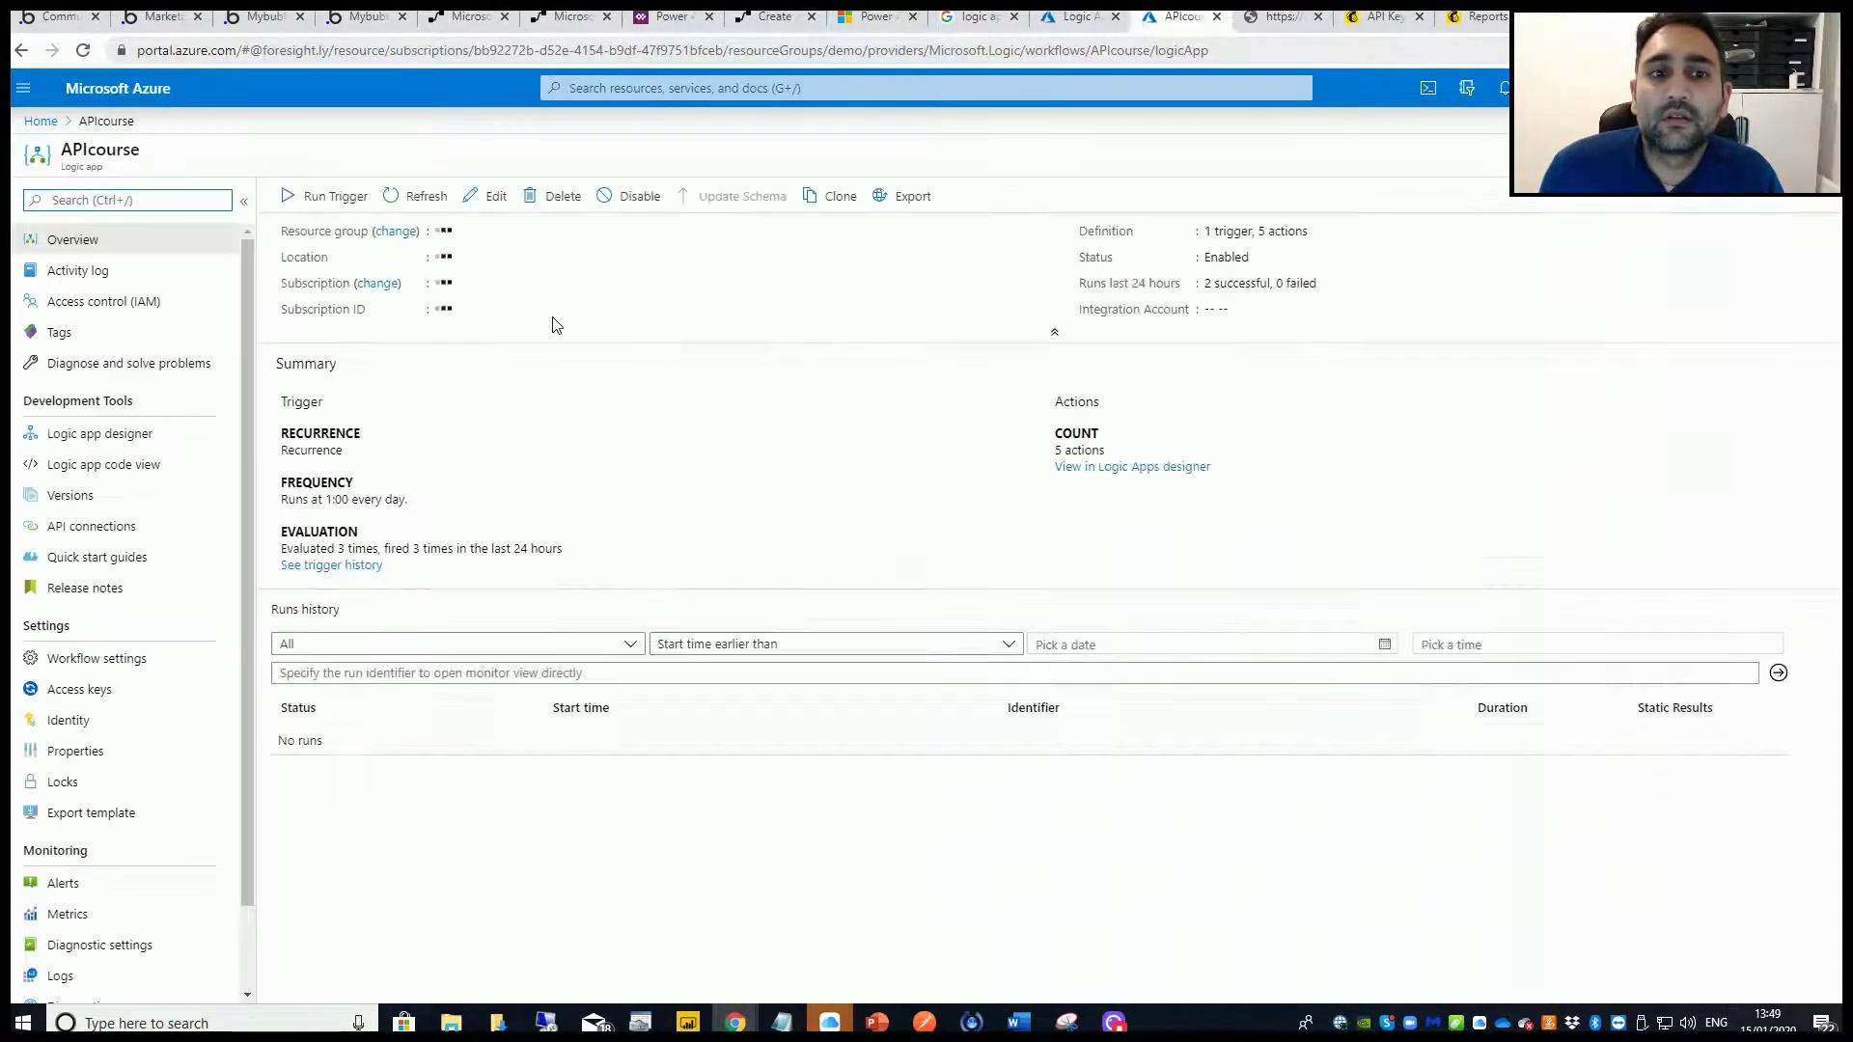
click(397, 751)
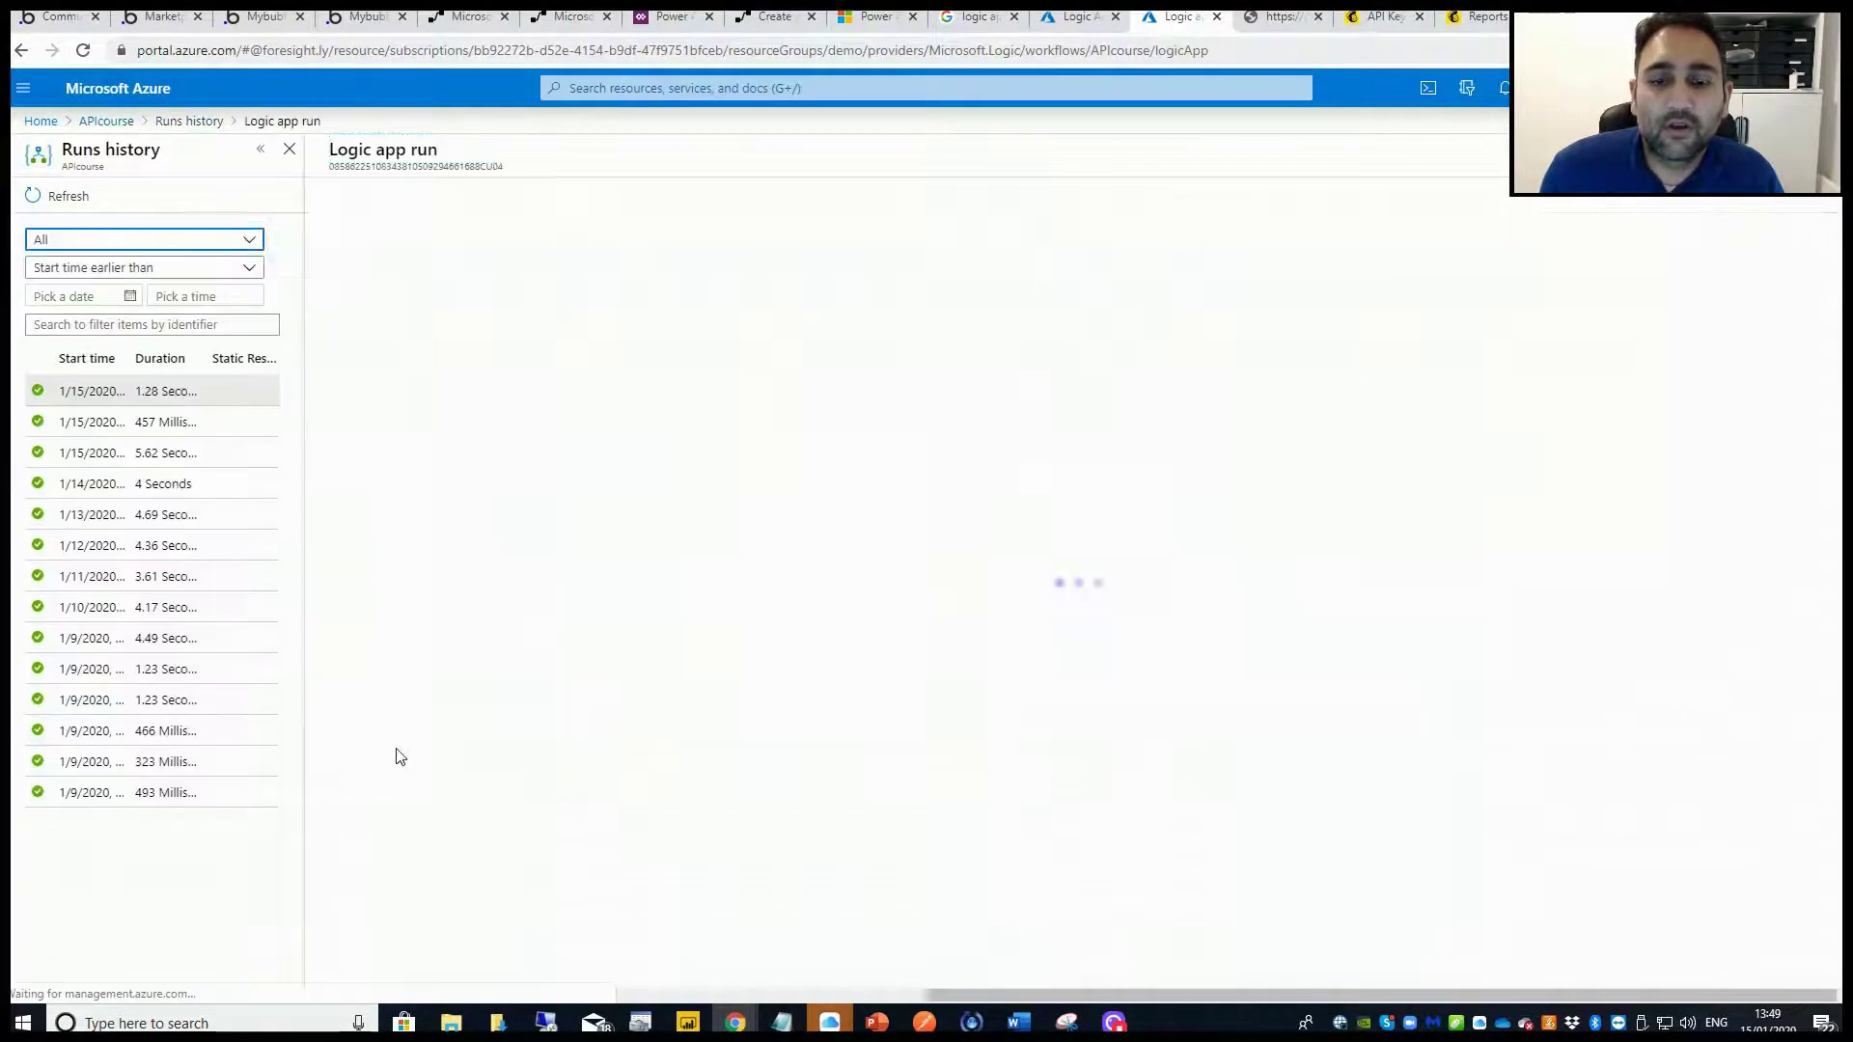
click(959, 637)
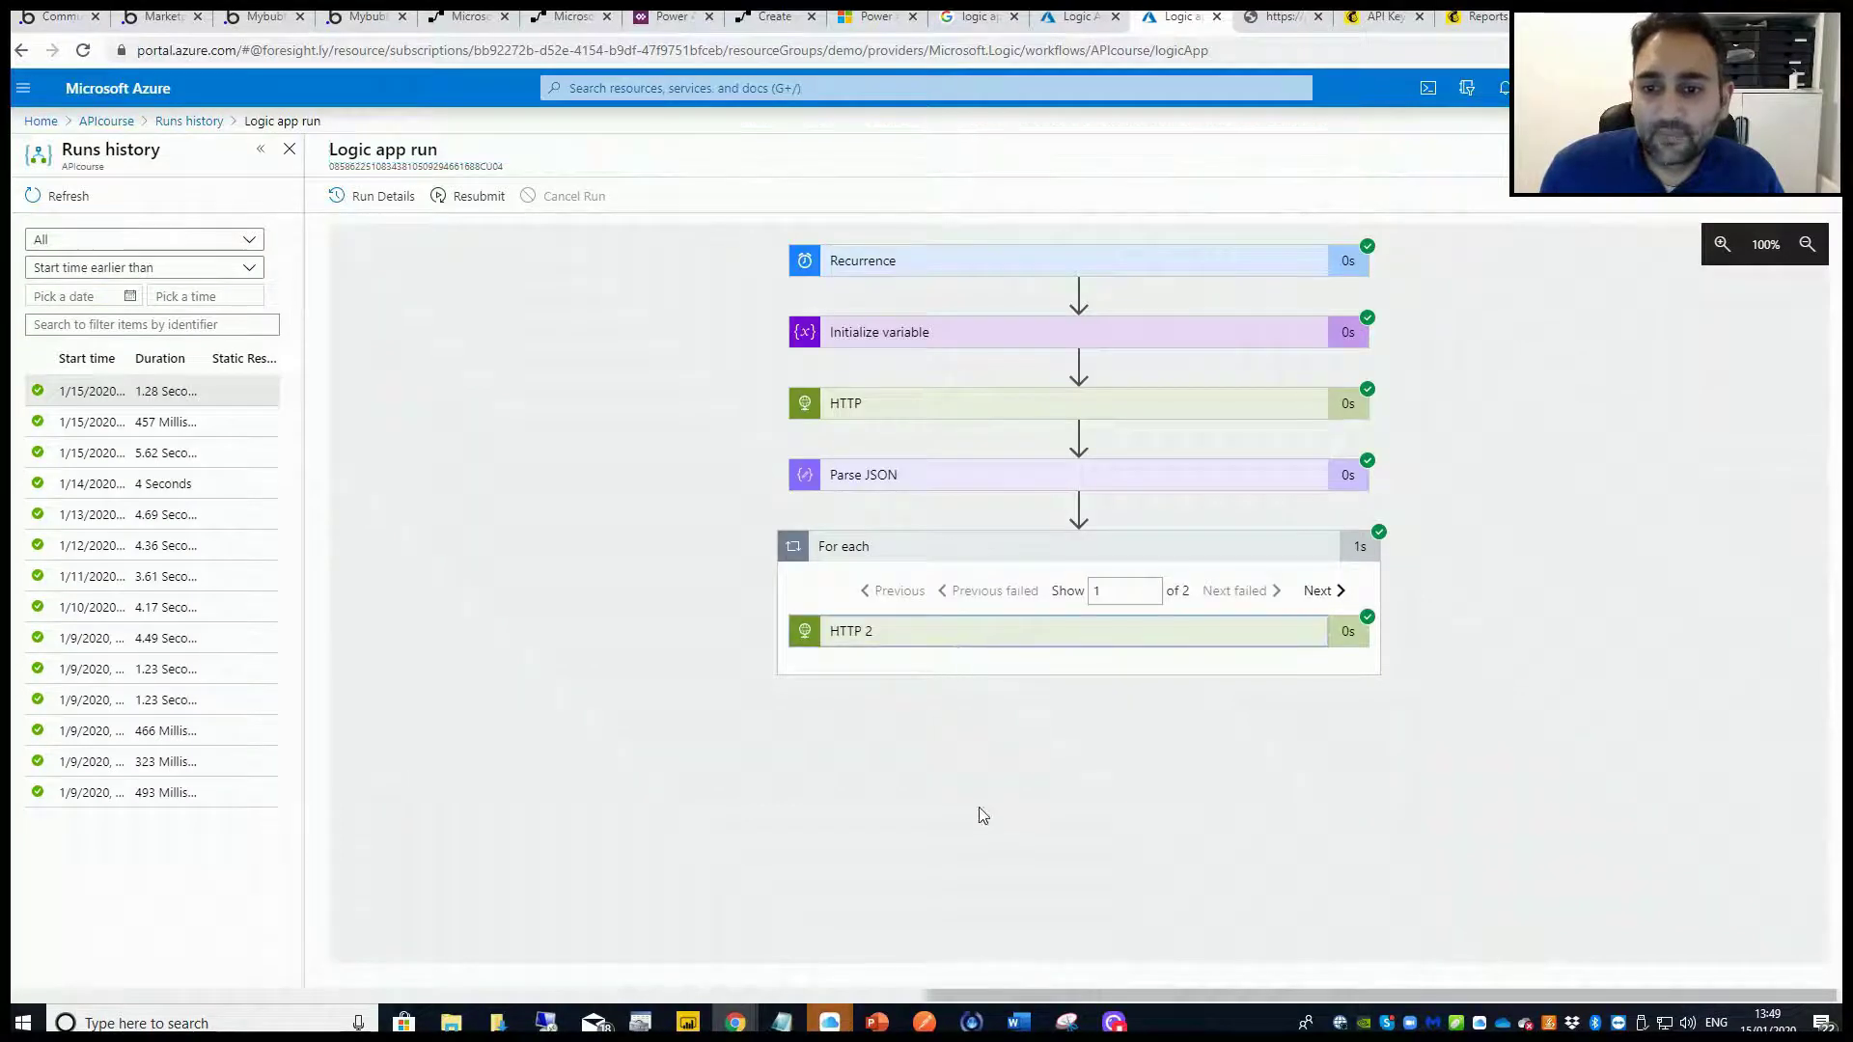
scroll(979, 870, down, 5)
key(ctrl+a)
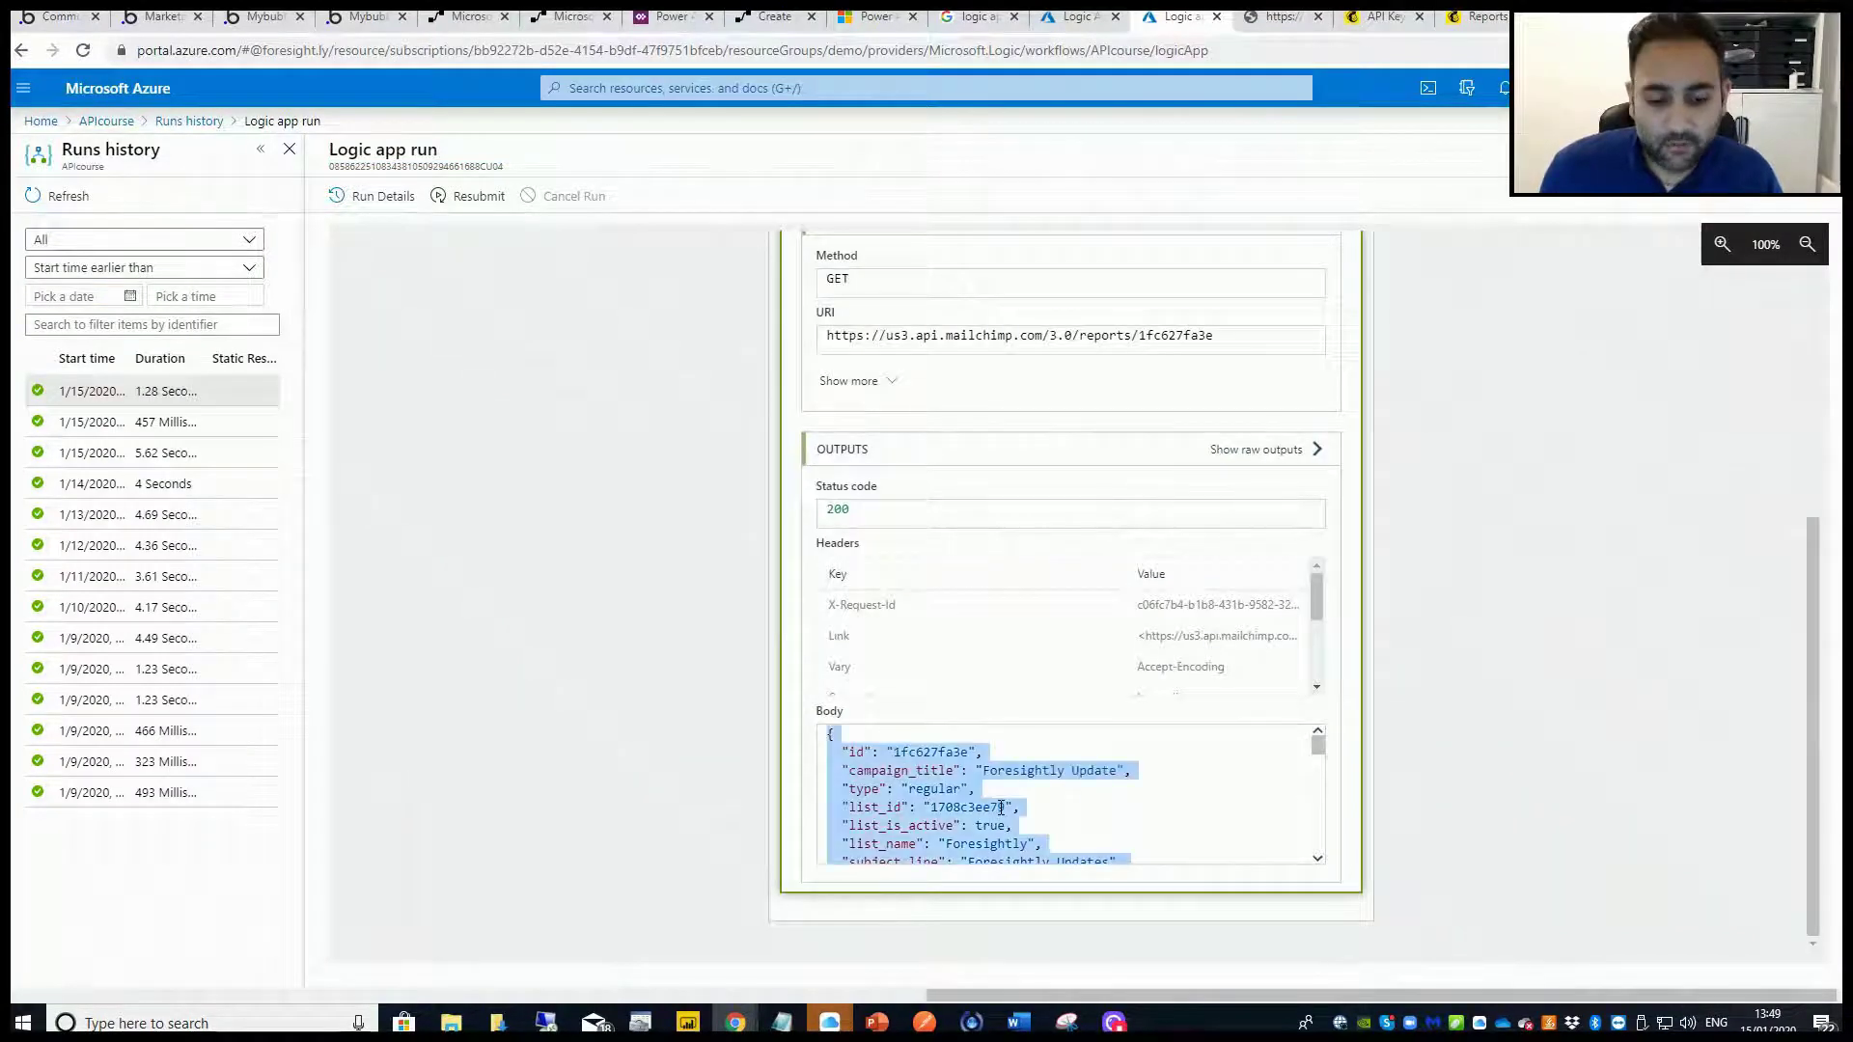
Generate the Parse JSON 2 schema in the original designer tab from the copied report body as sample payload.
click(1071, 17)
click(784, 748)
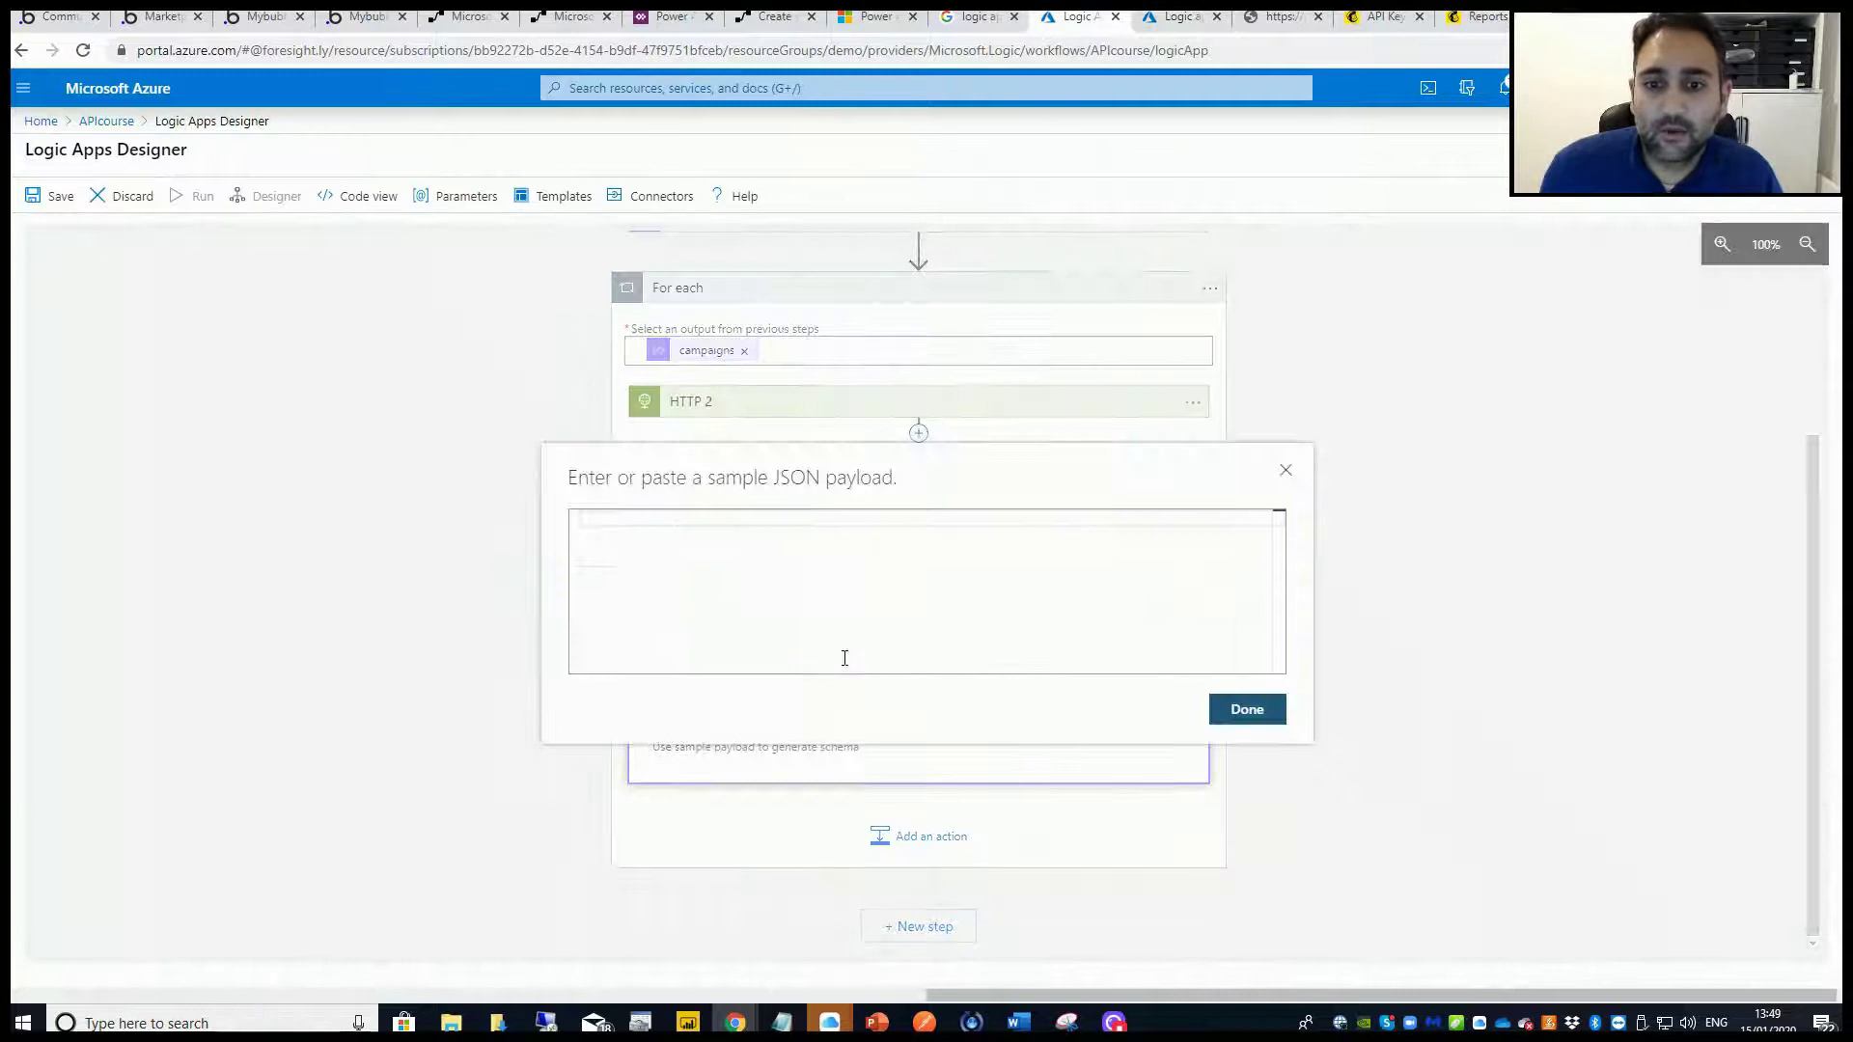
key(ctrl+v)
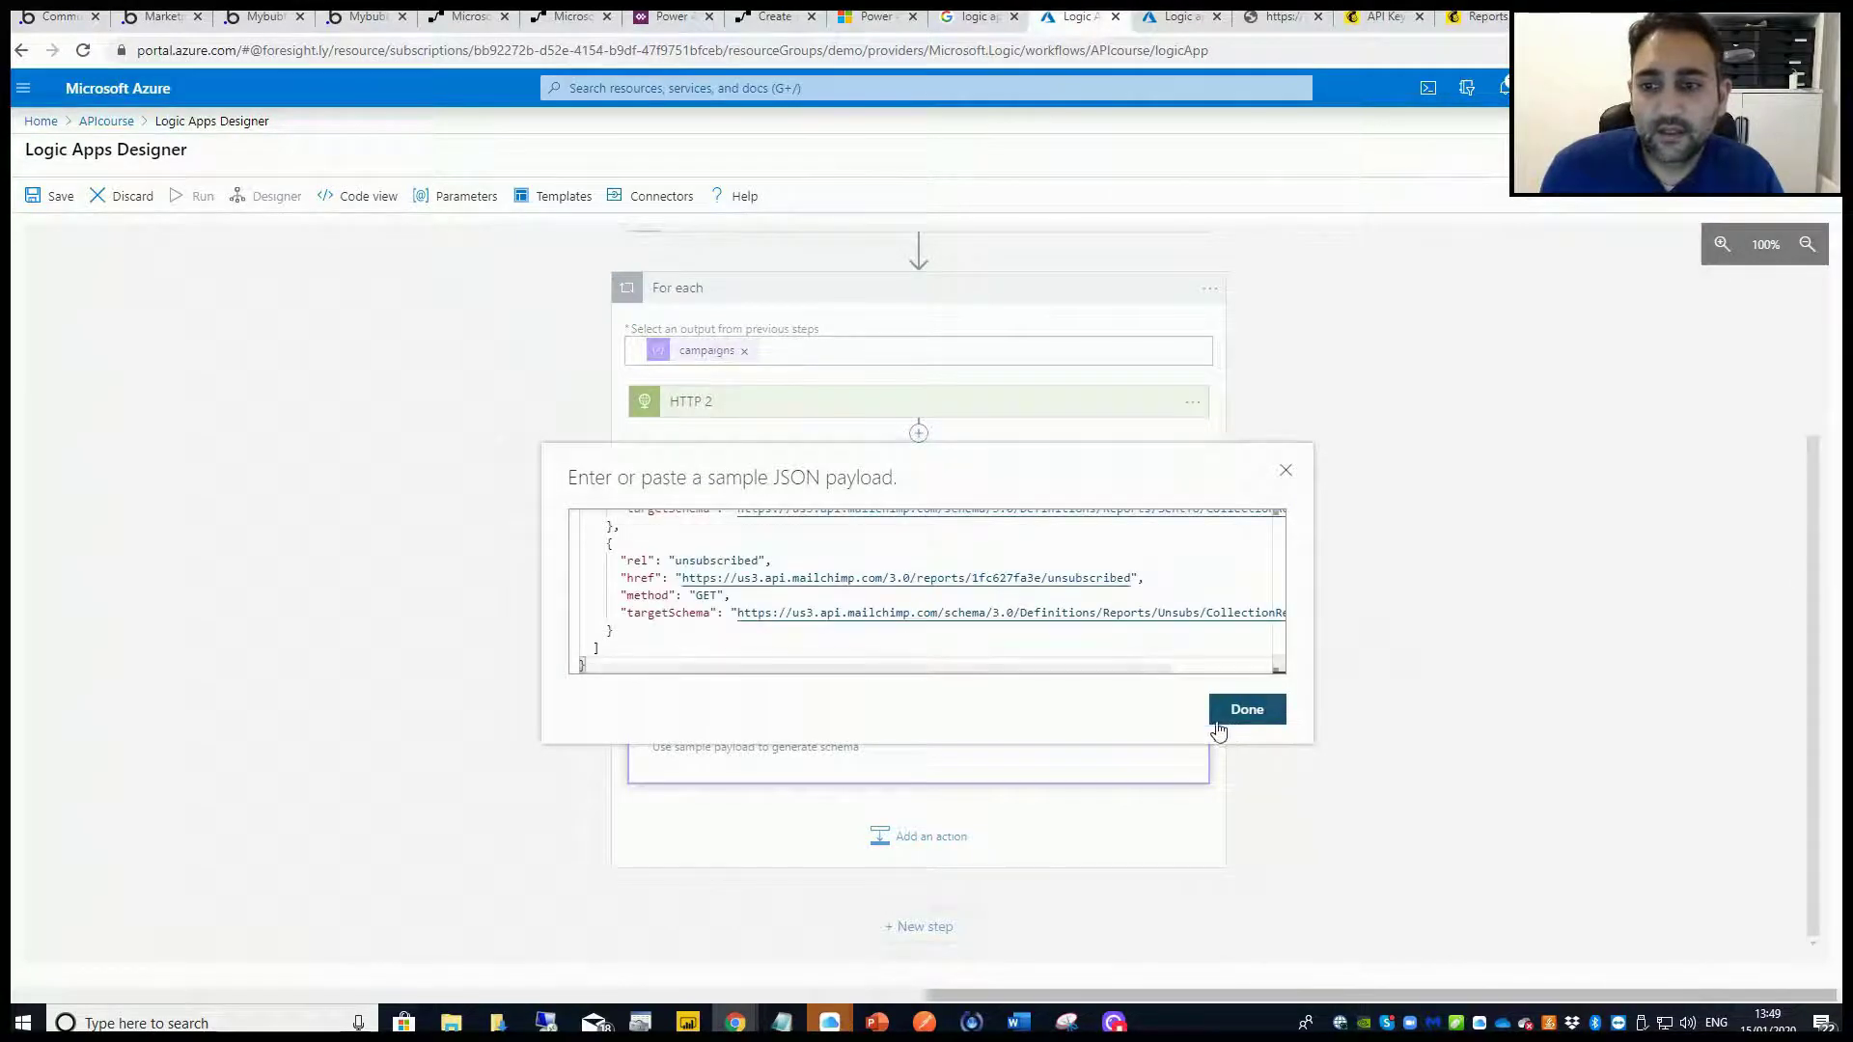
click(1247, 709)
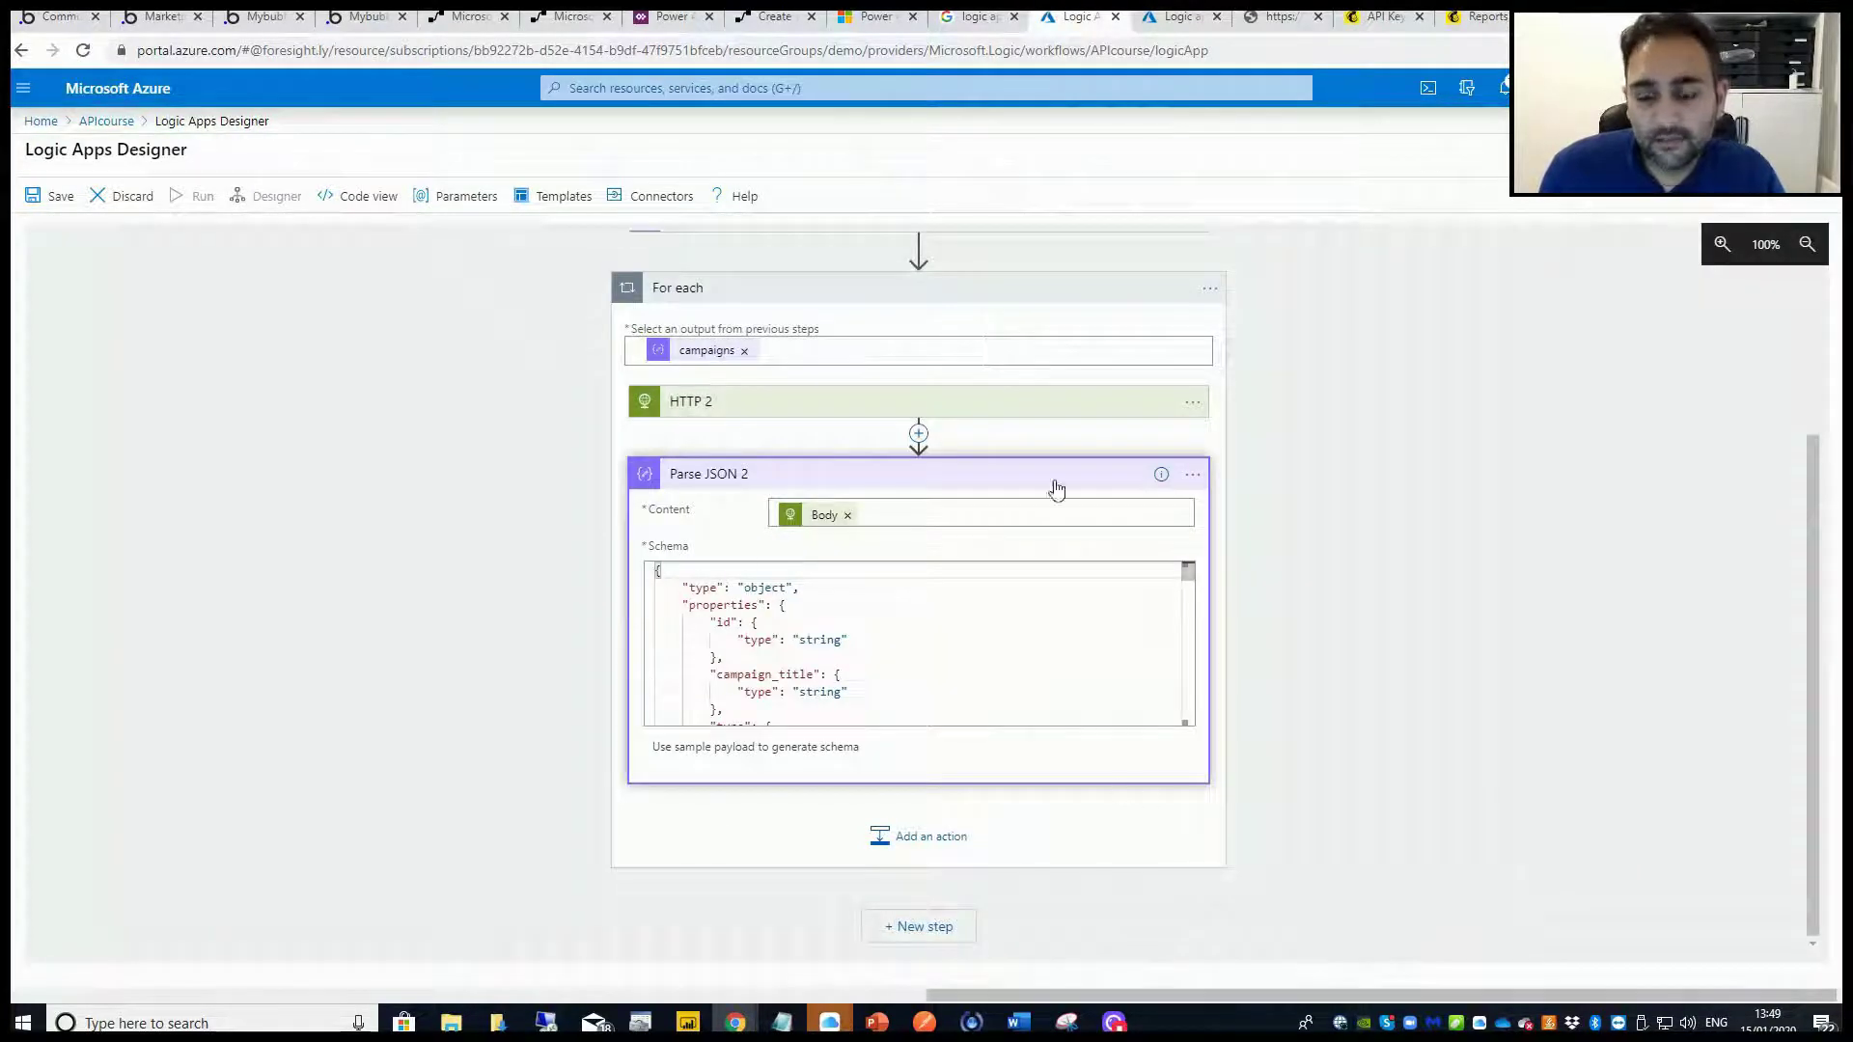
click(744, 478)
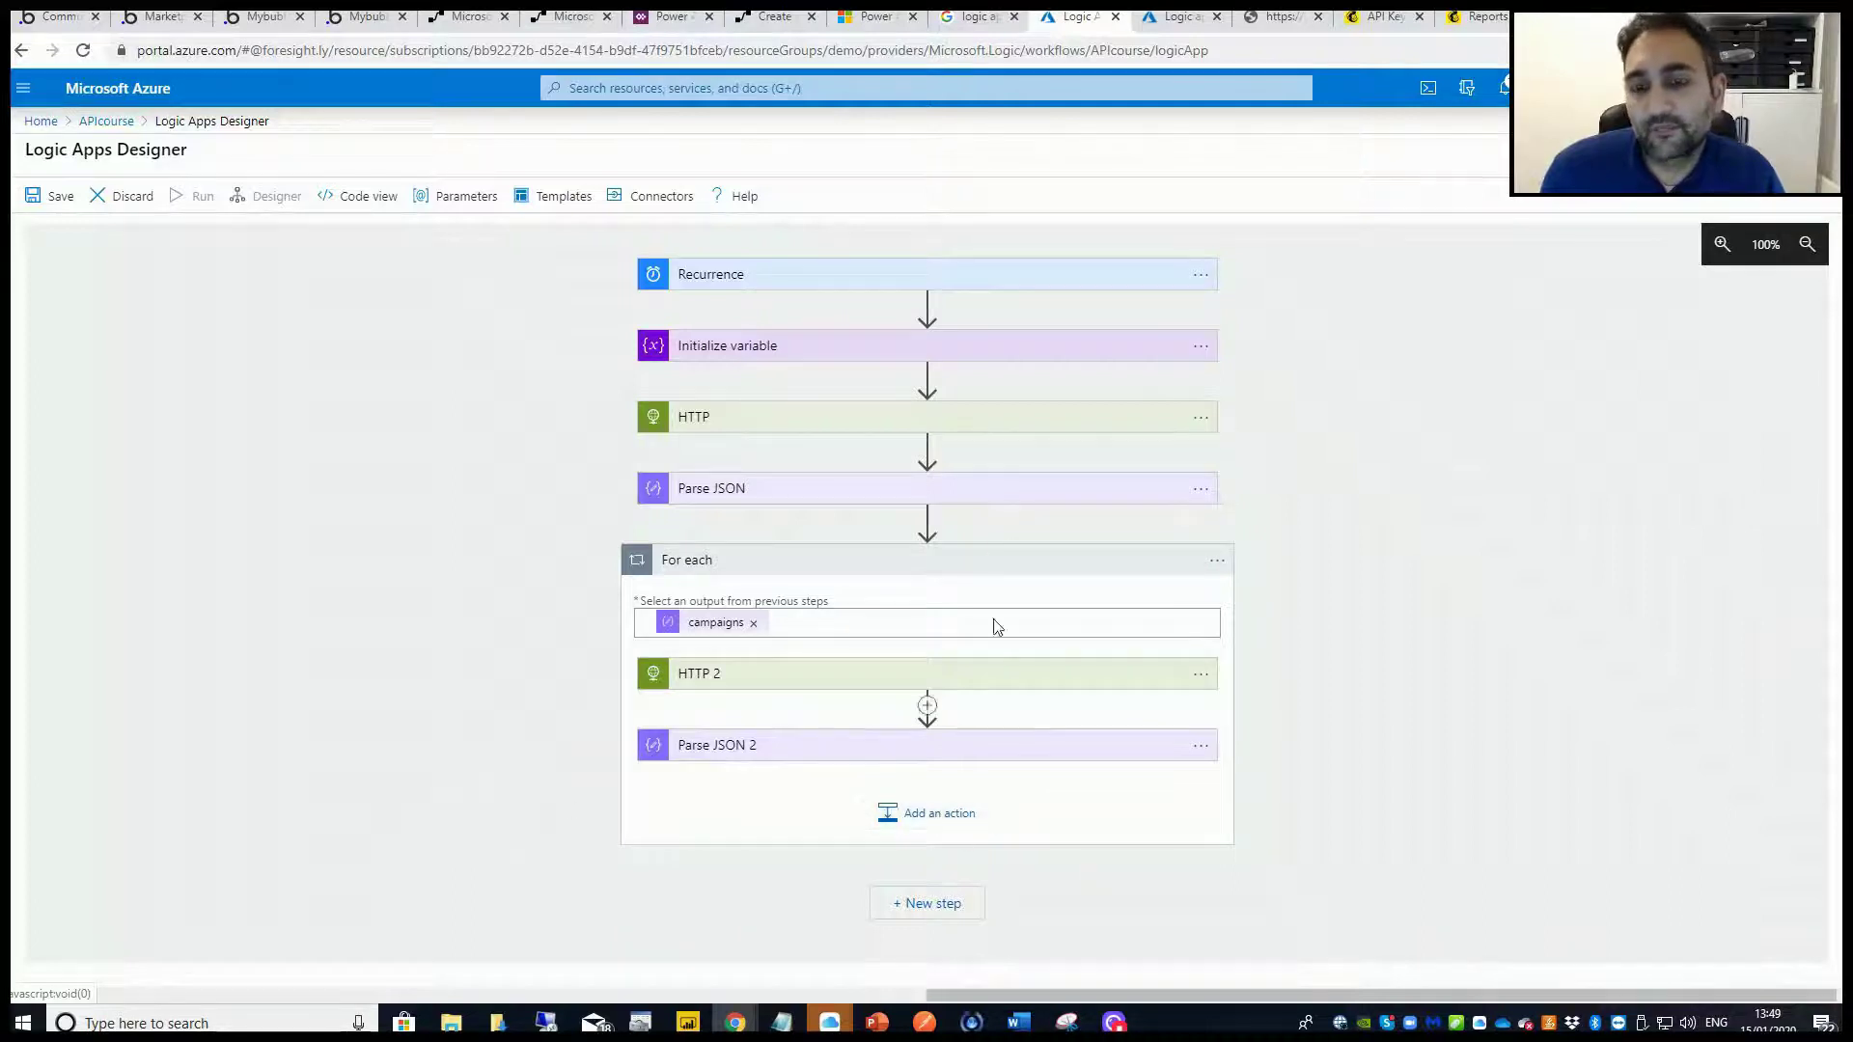
Insert an Initialize variable action before the HTTP action, with name myarray and type Array.
click(928, 386)
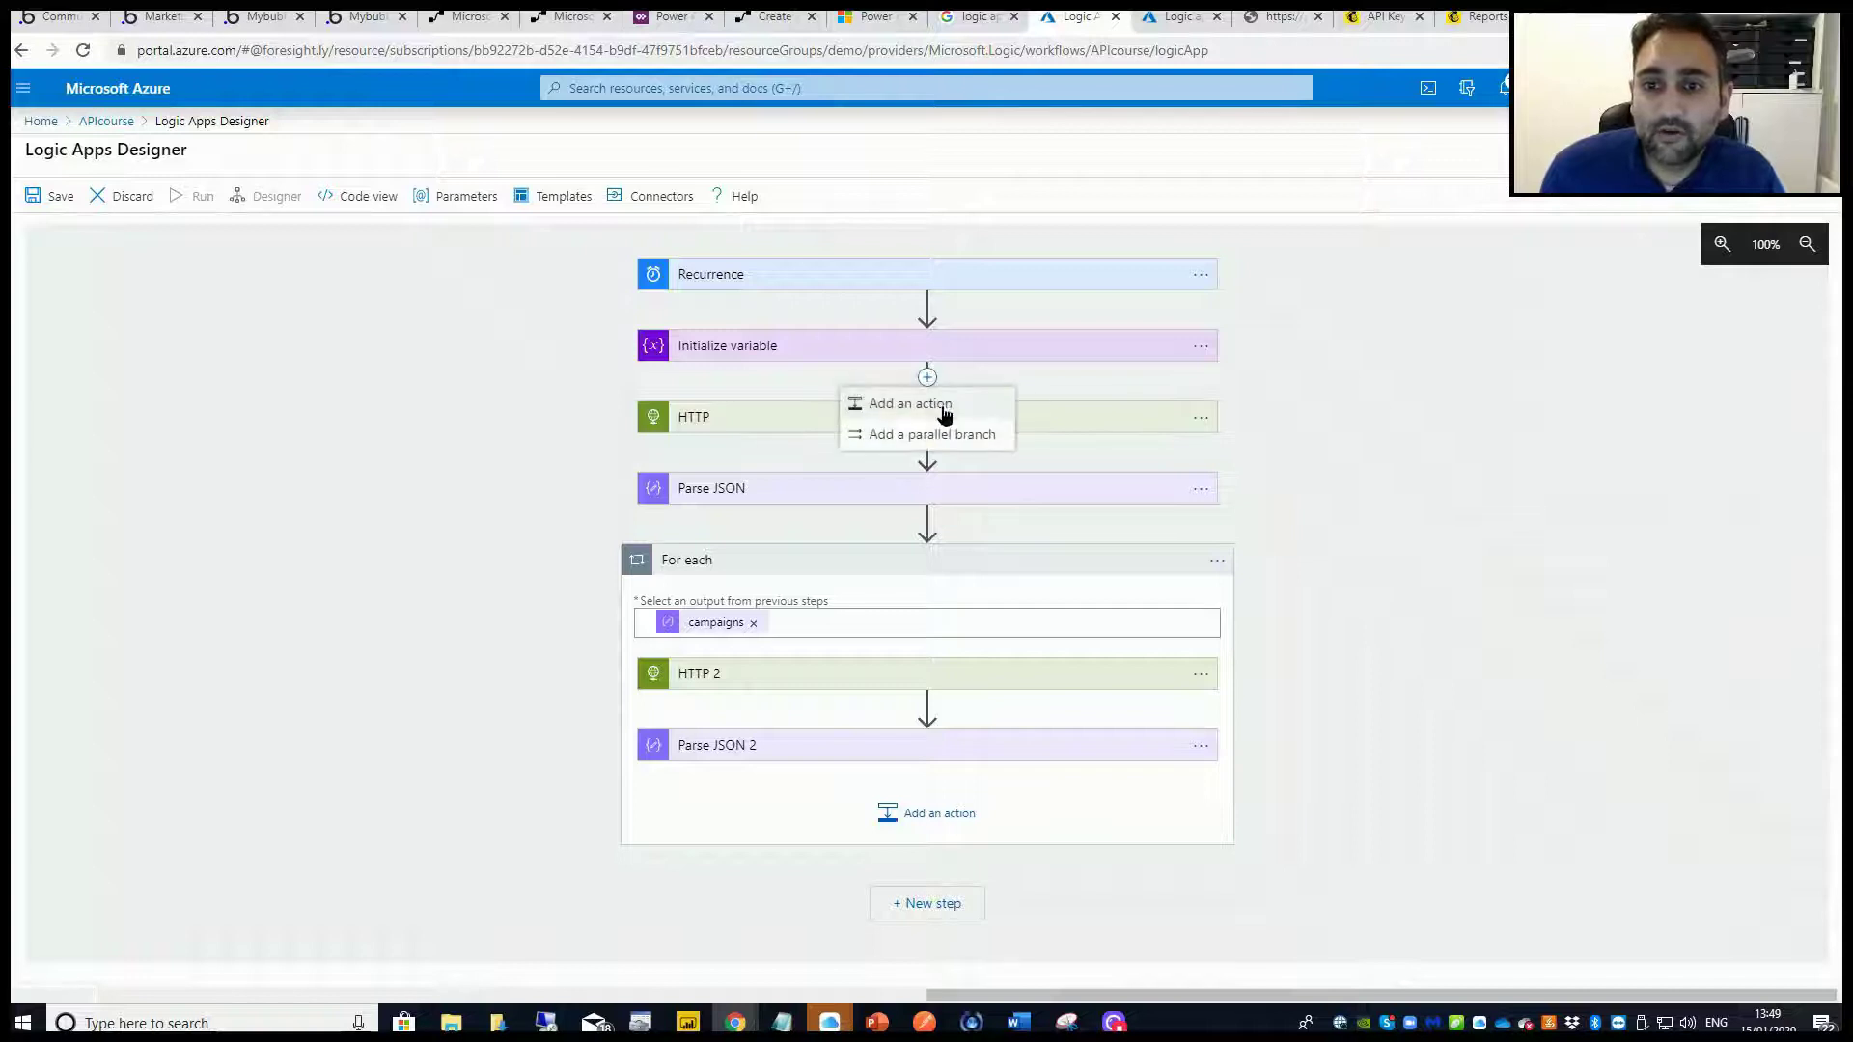
click(938, 404)
click(702, 637)
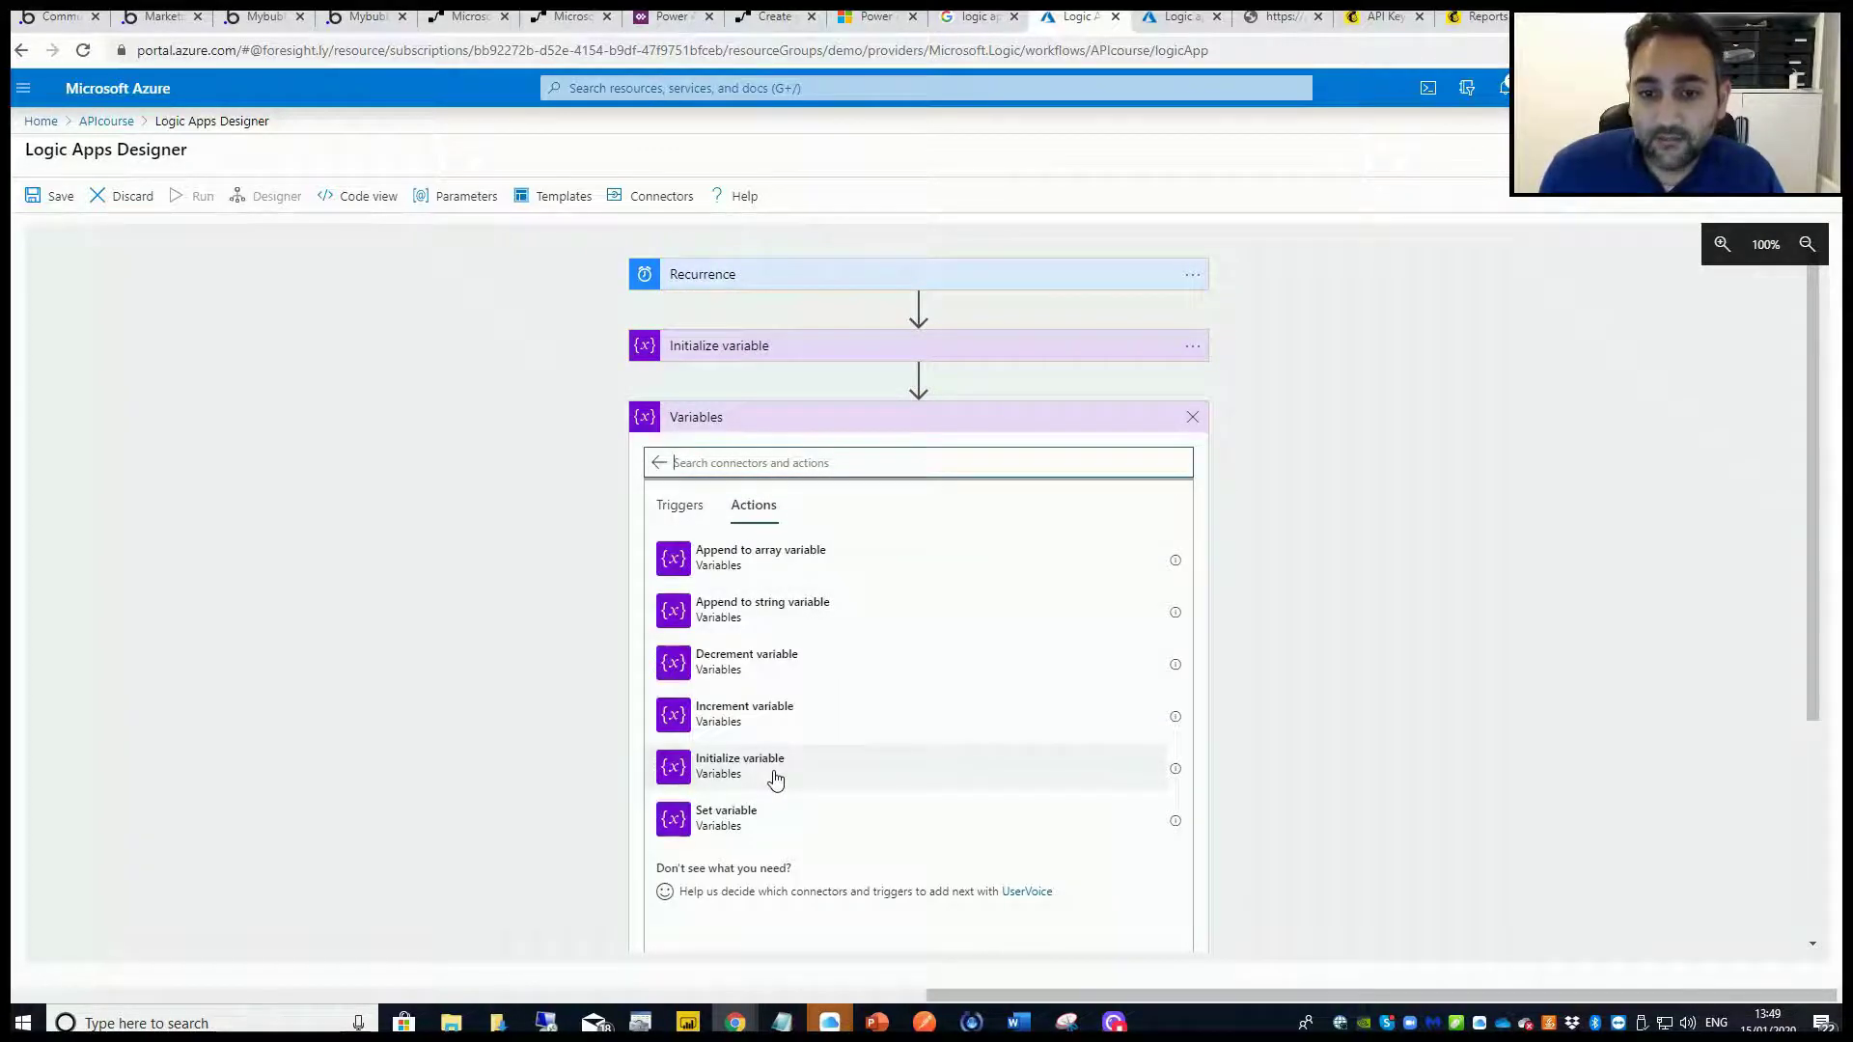
click(739, 762)
click(860, 457)
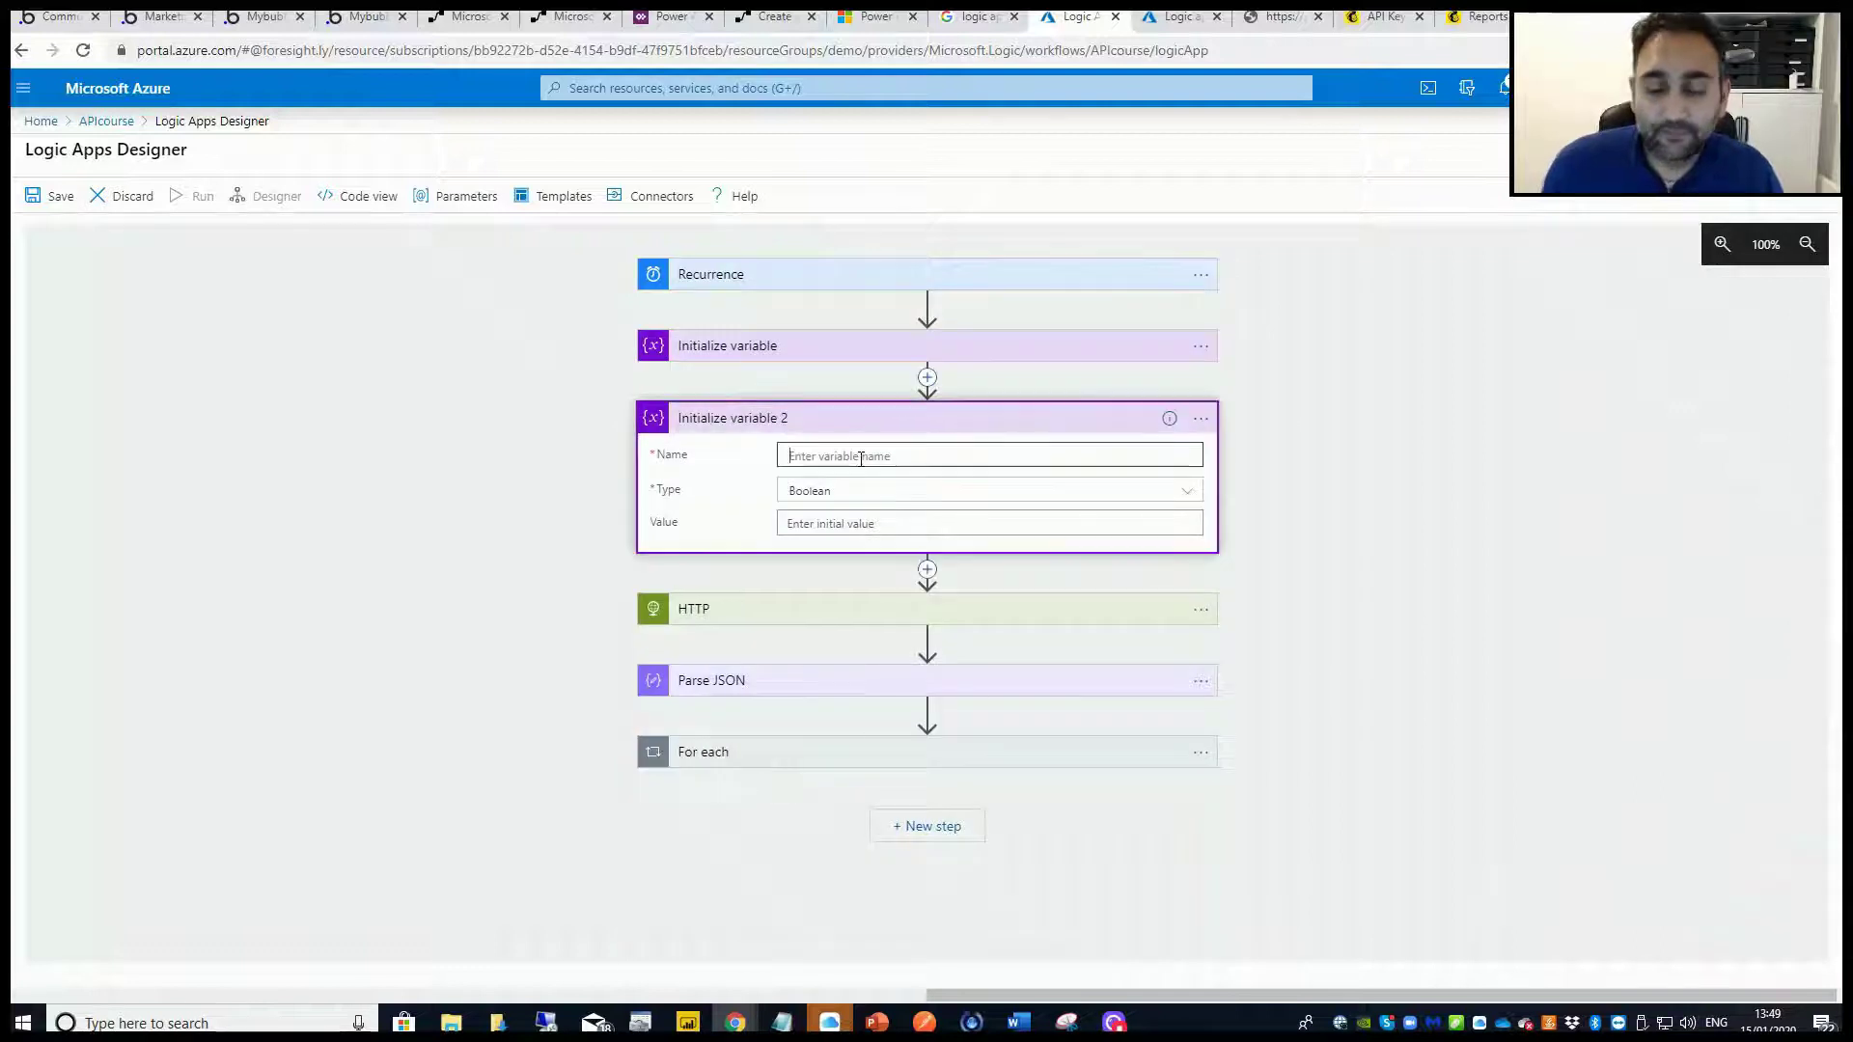
text(myarray)
click(926, 496)
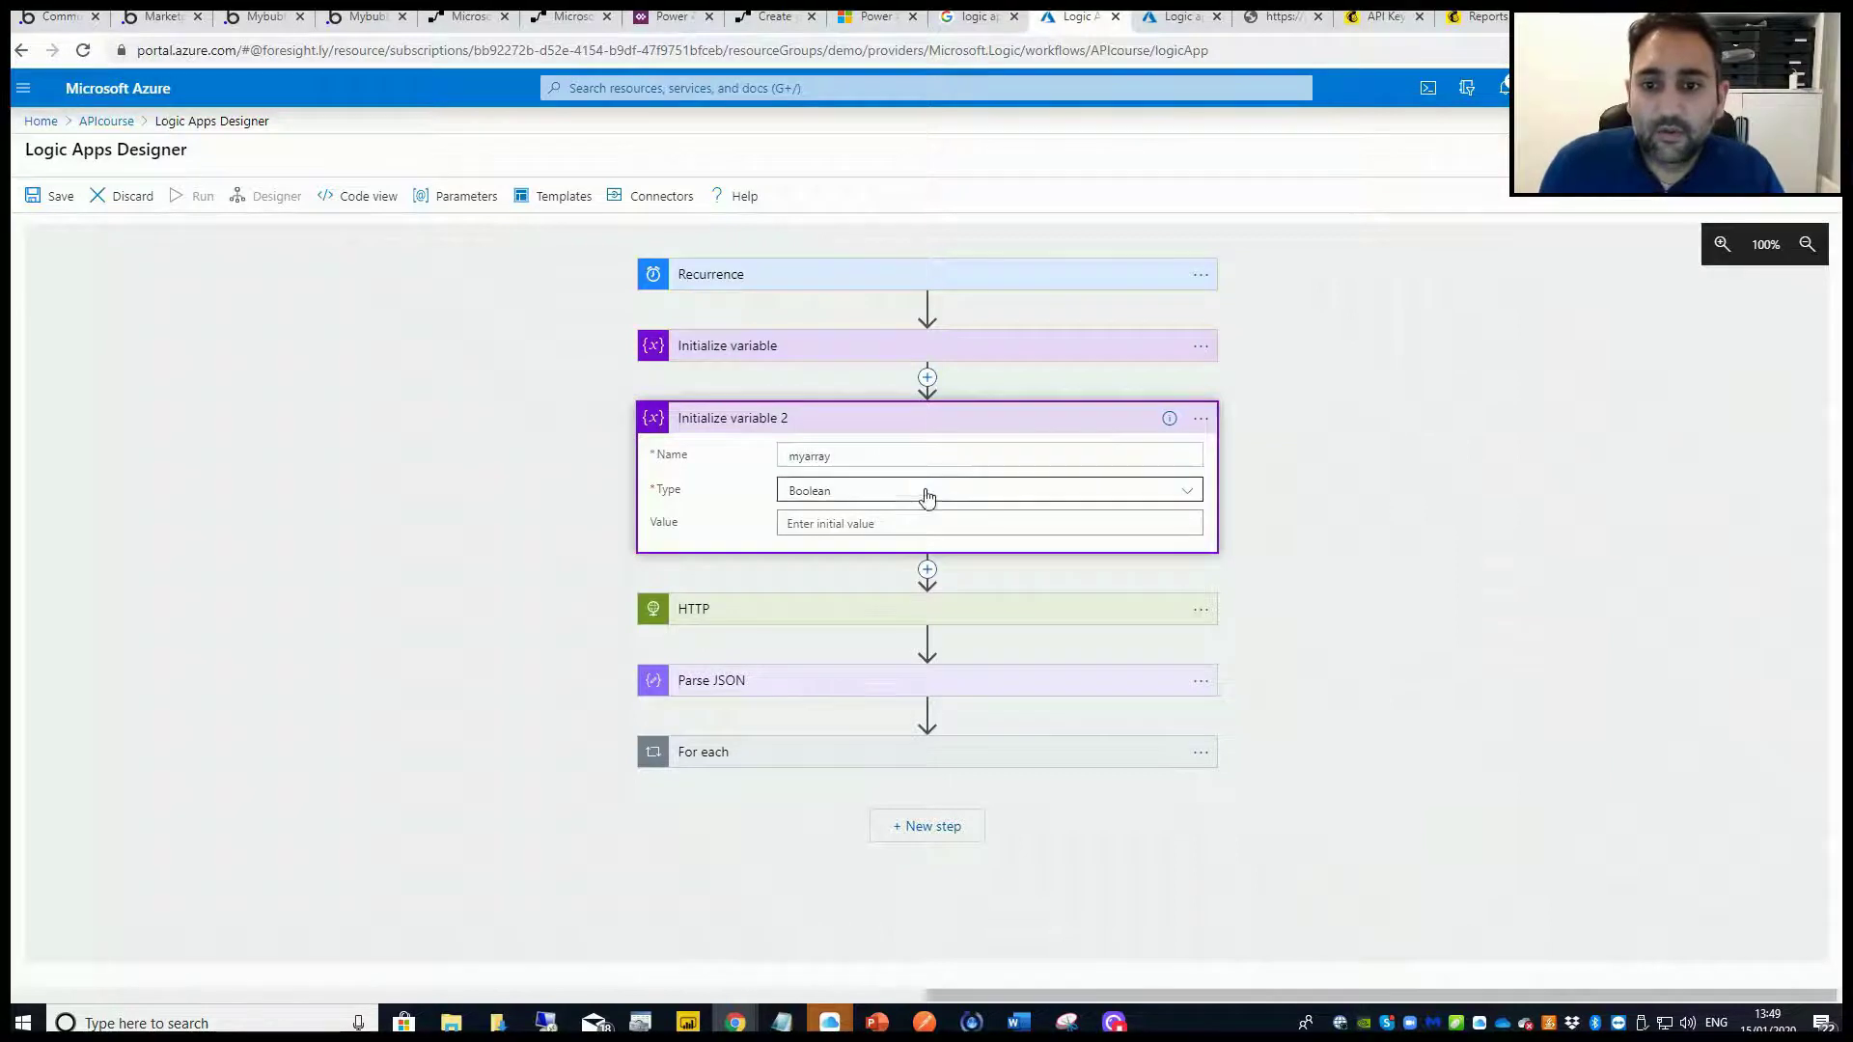
click(860, 670)
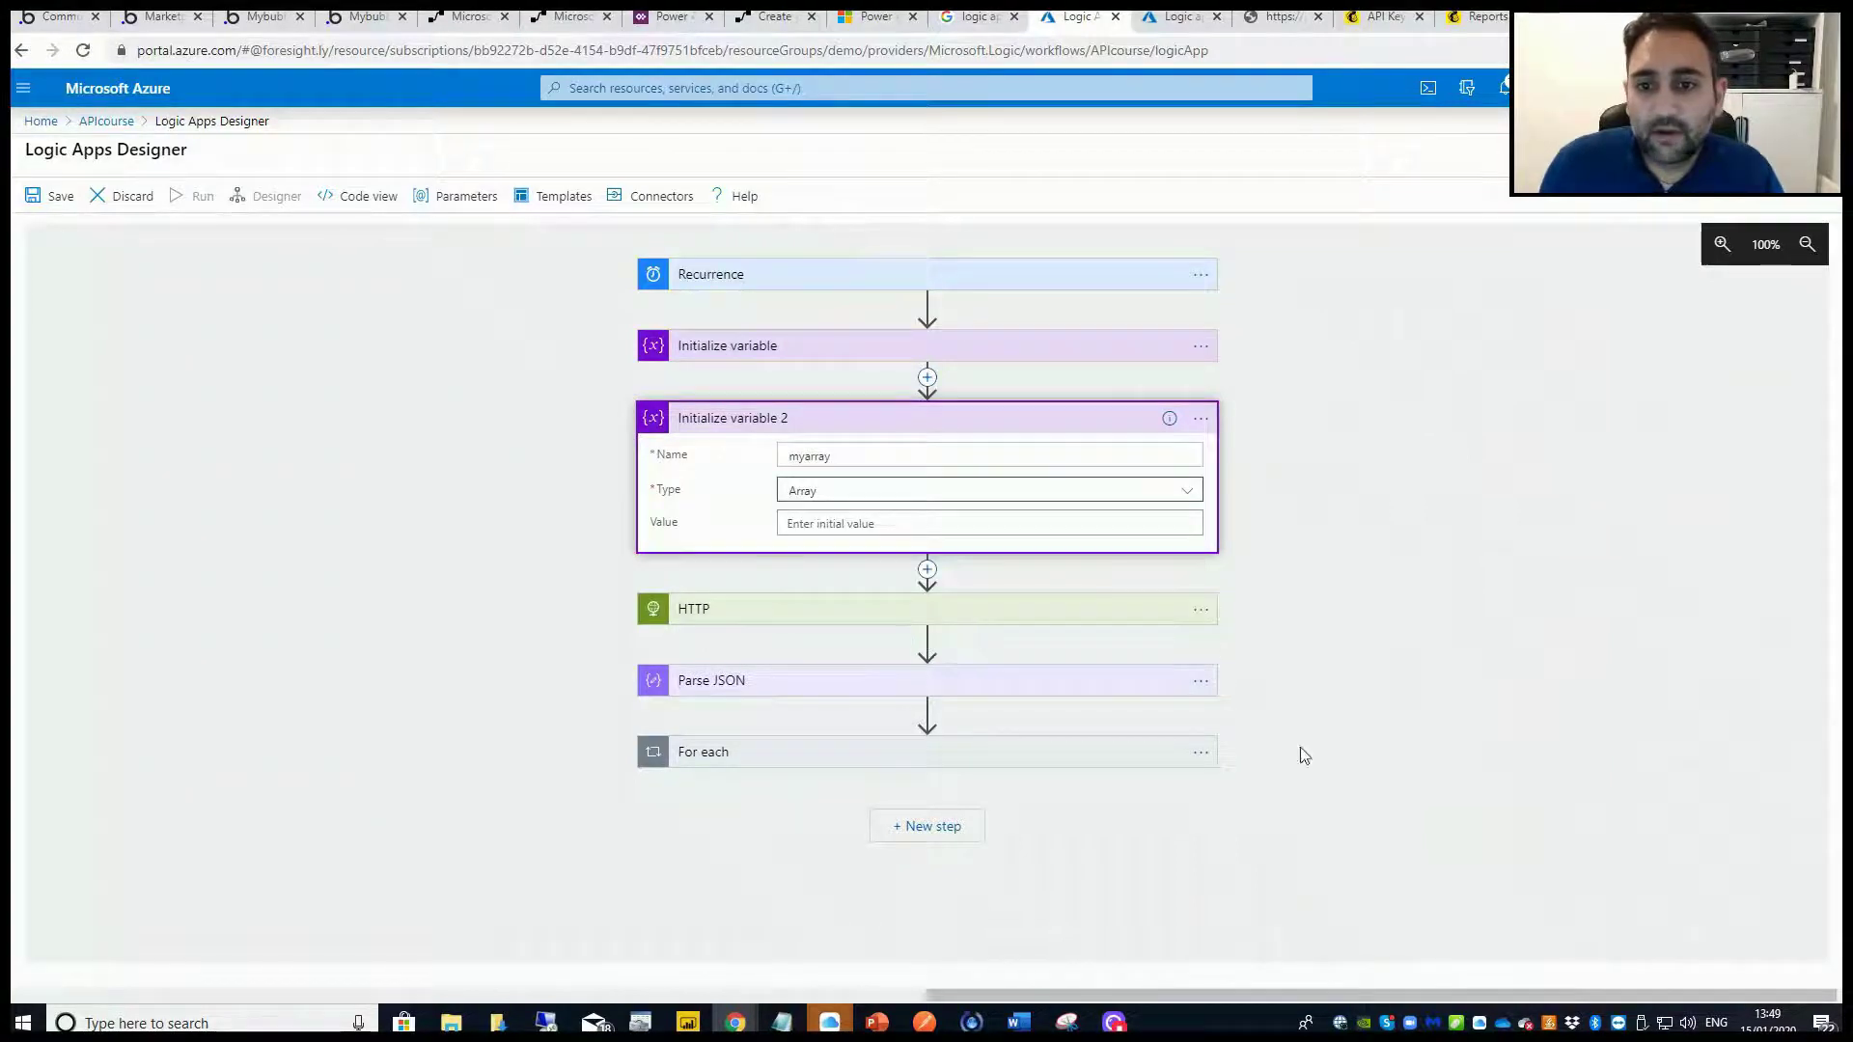
Add an Append to array variable action after Parse JSON 2 in the For each loop, with myarray as its name.
click(797, 777)
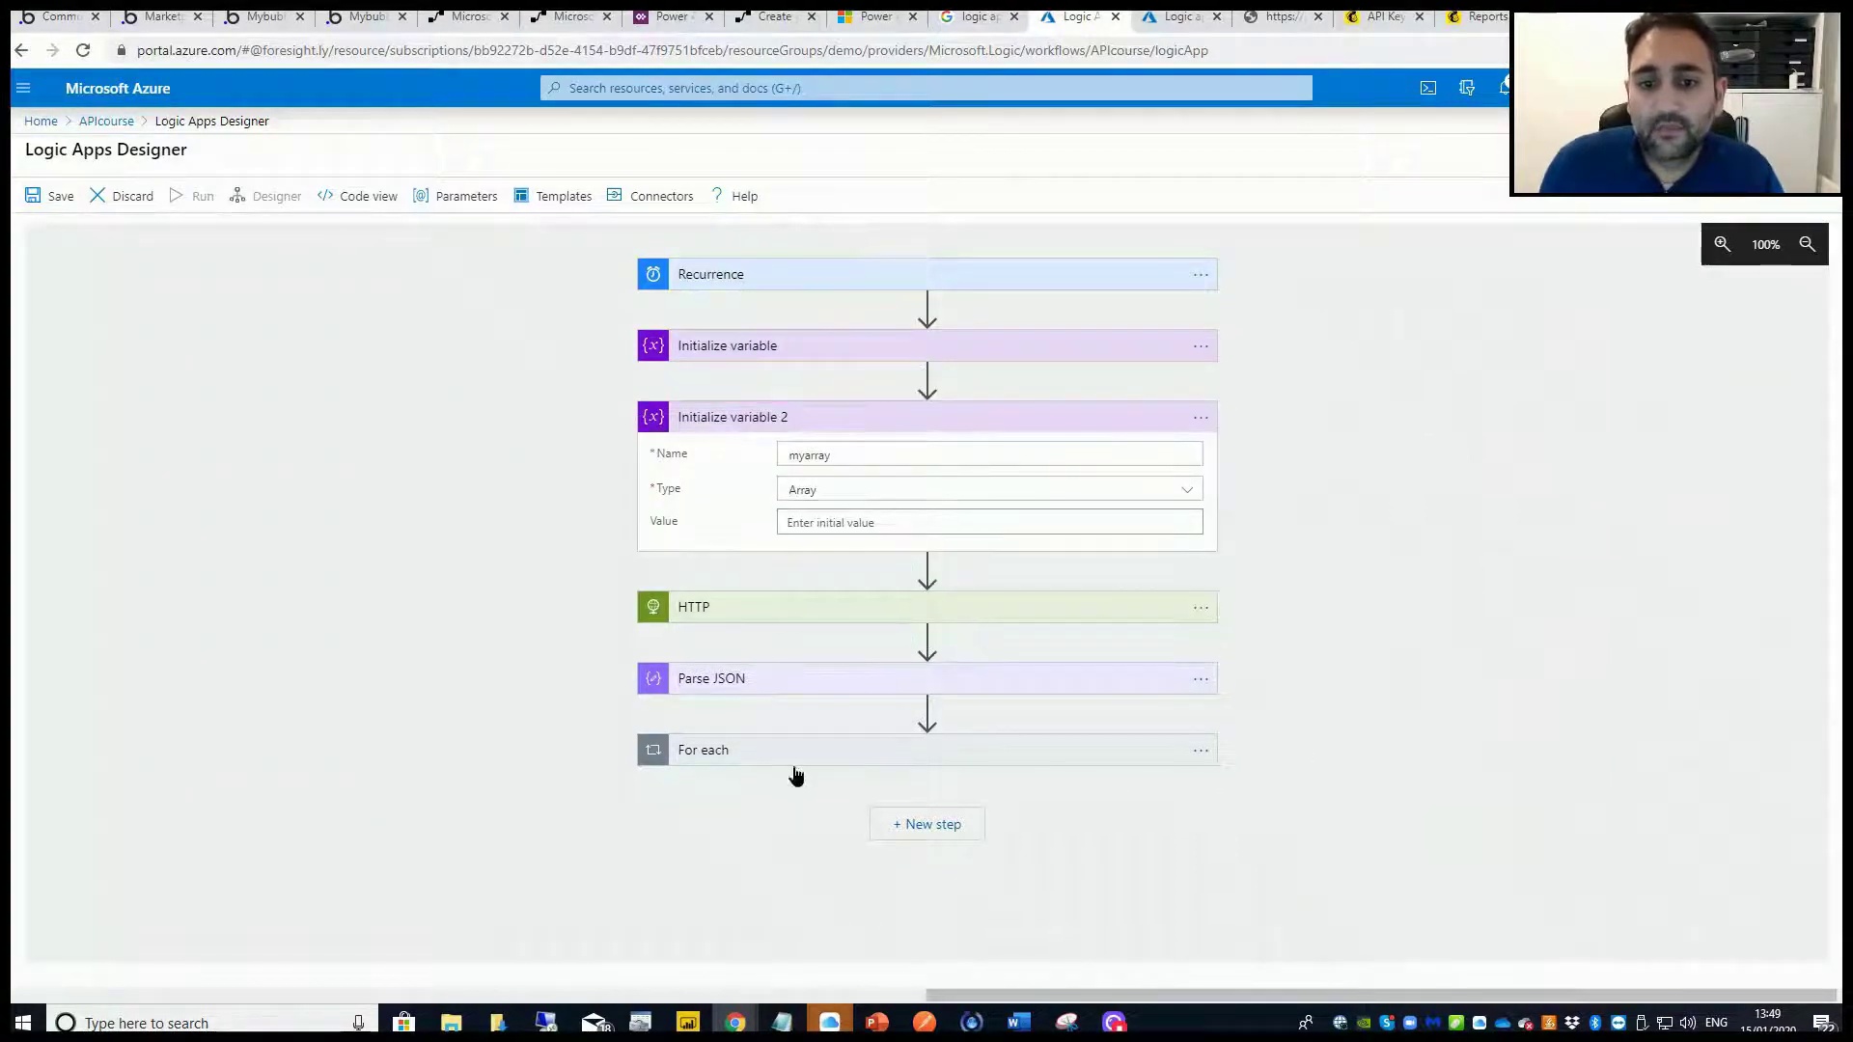
click(740, 758)
scroll(1348, 769, down, 2)
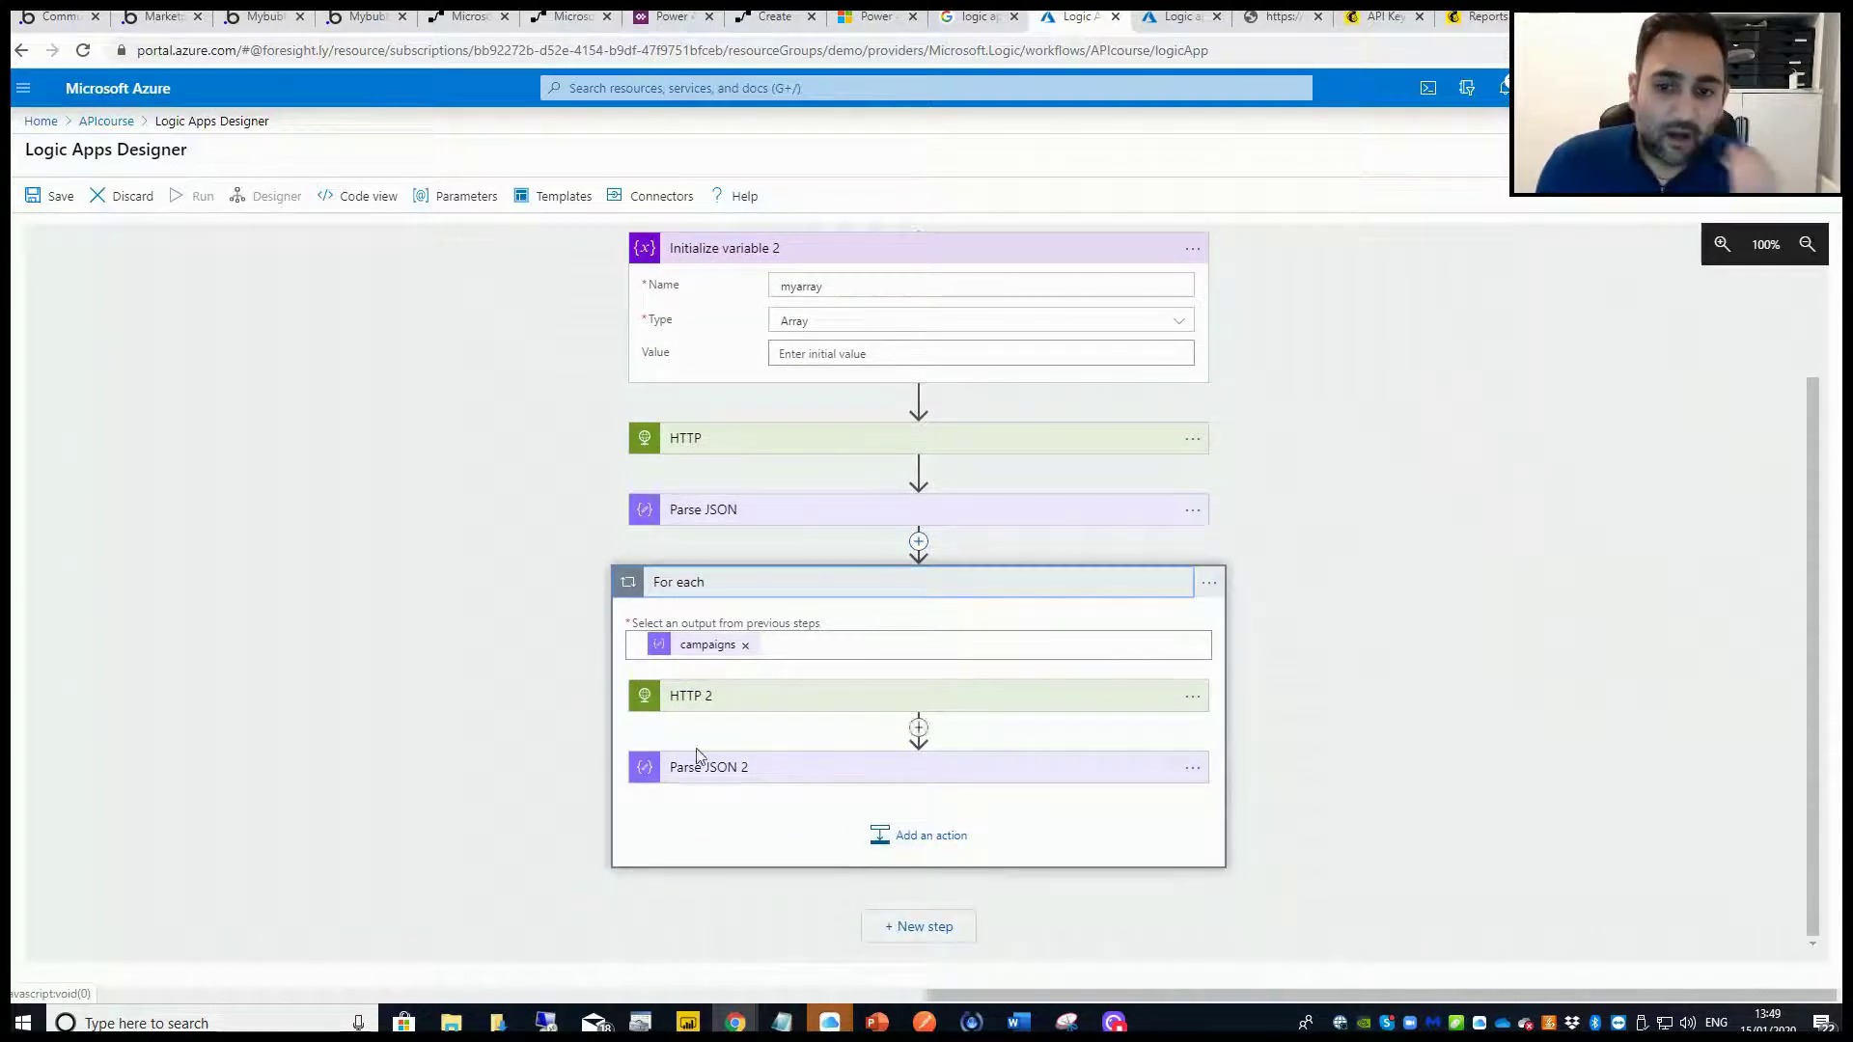
click(923, 837)
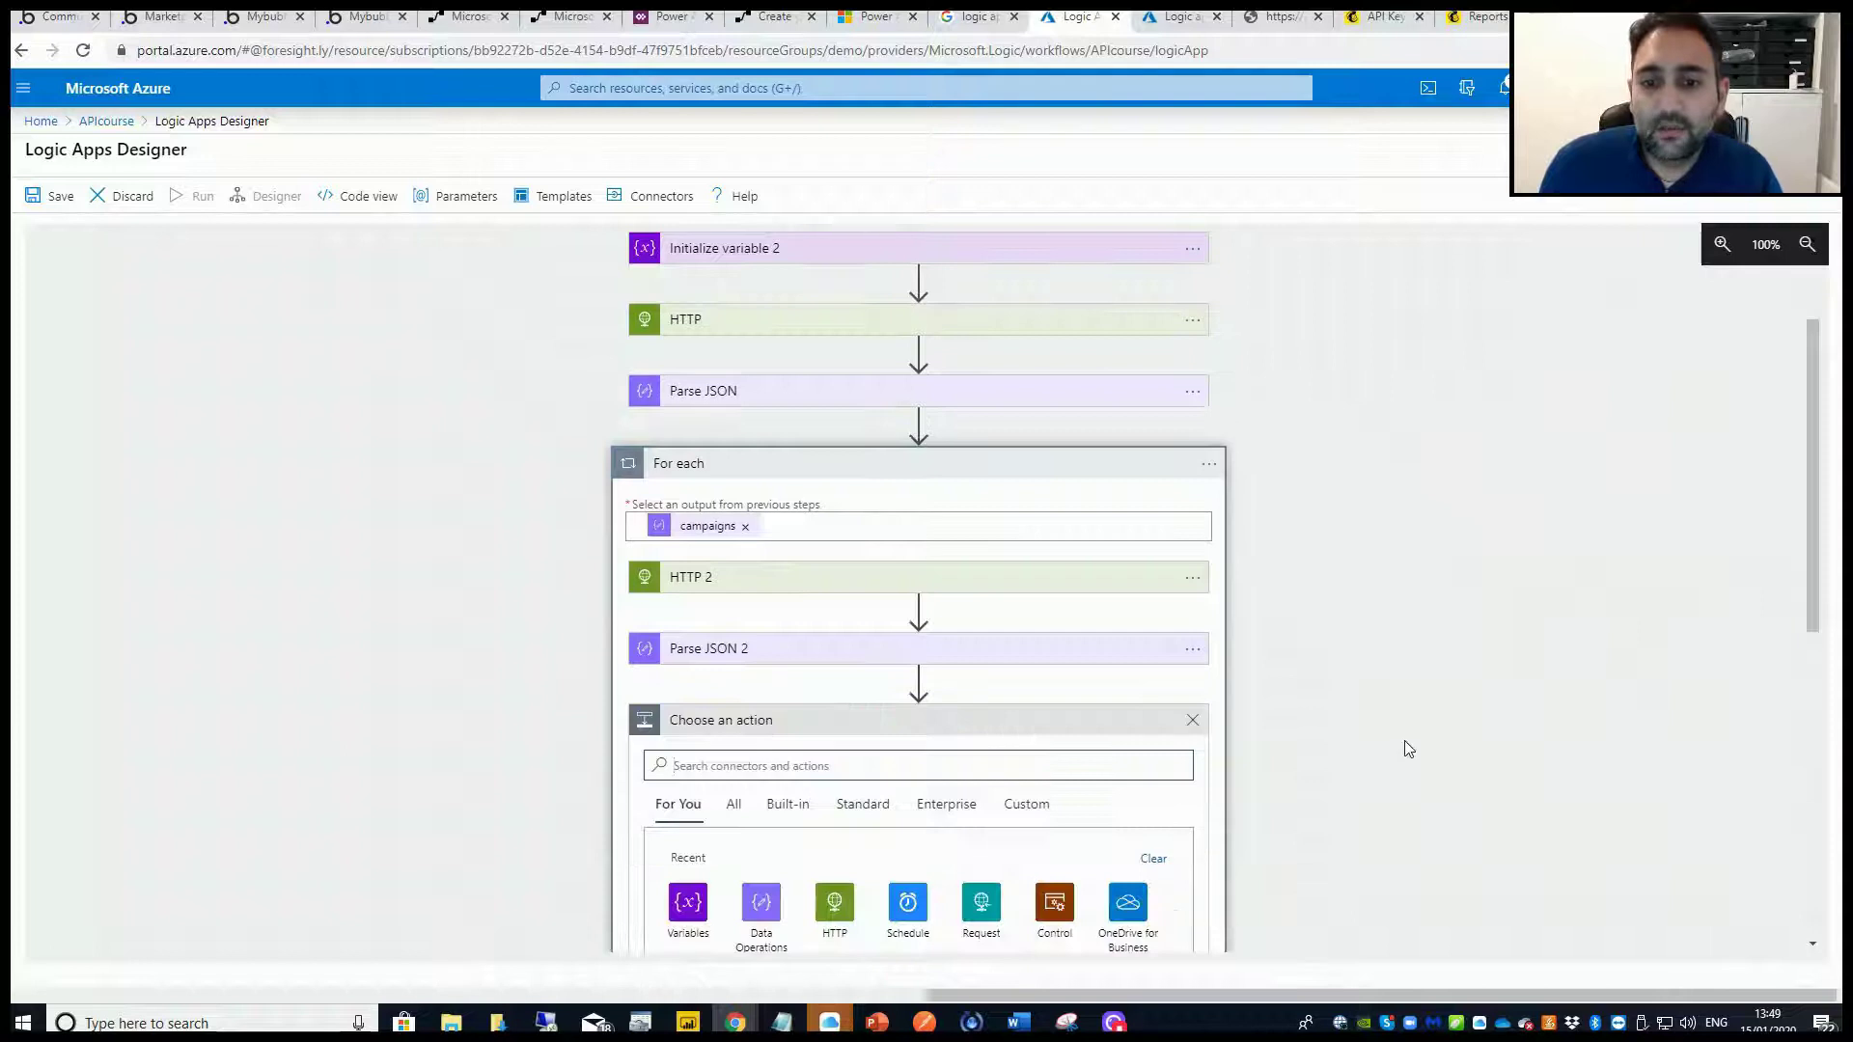
scroll(1408, 748, down, 3)
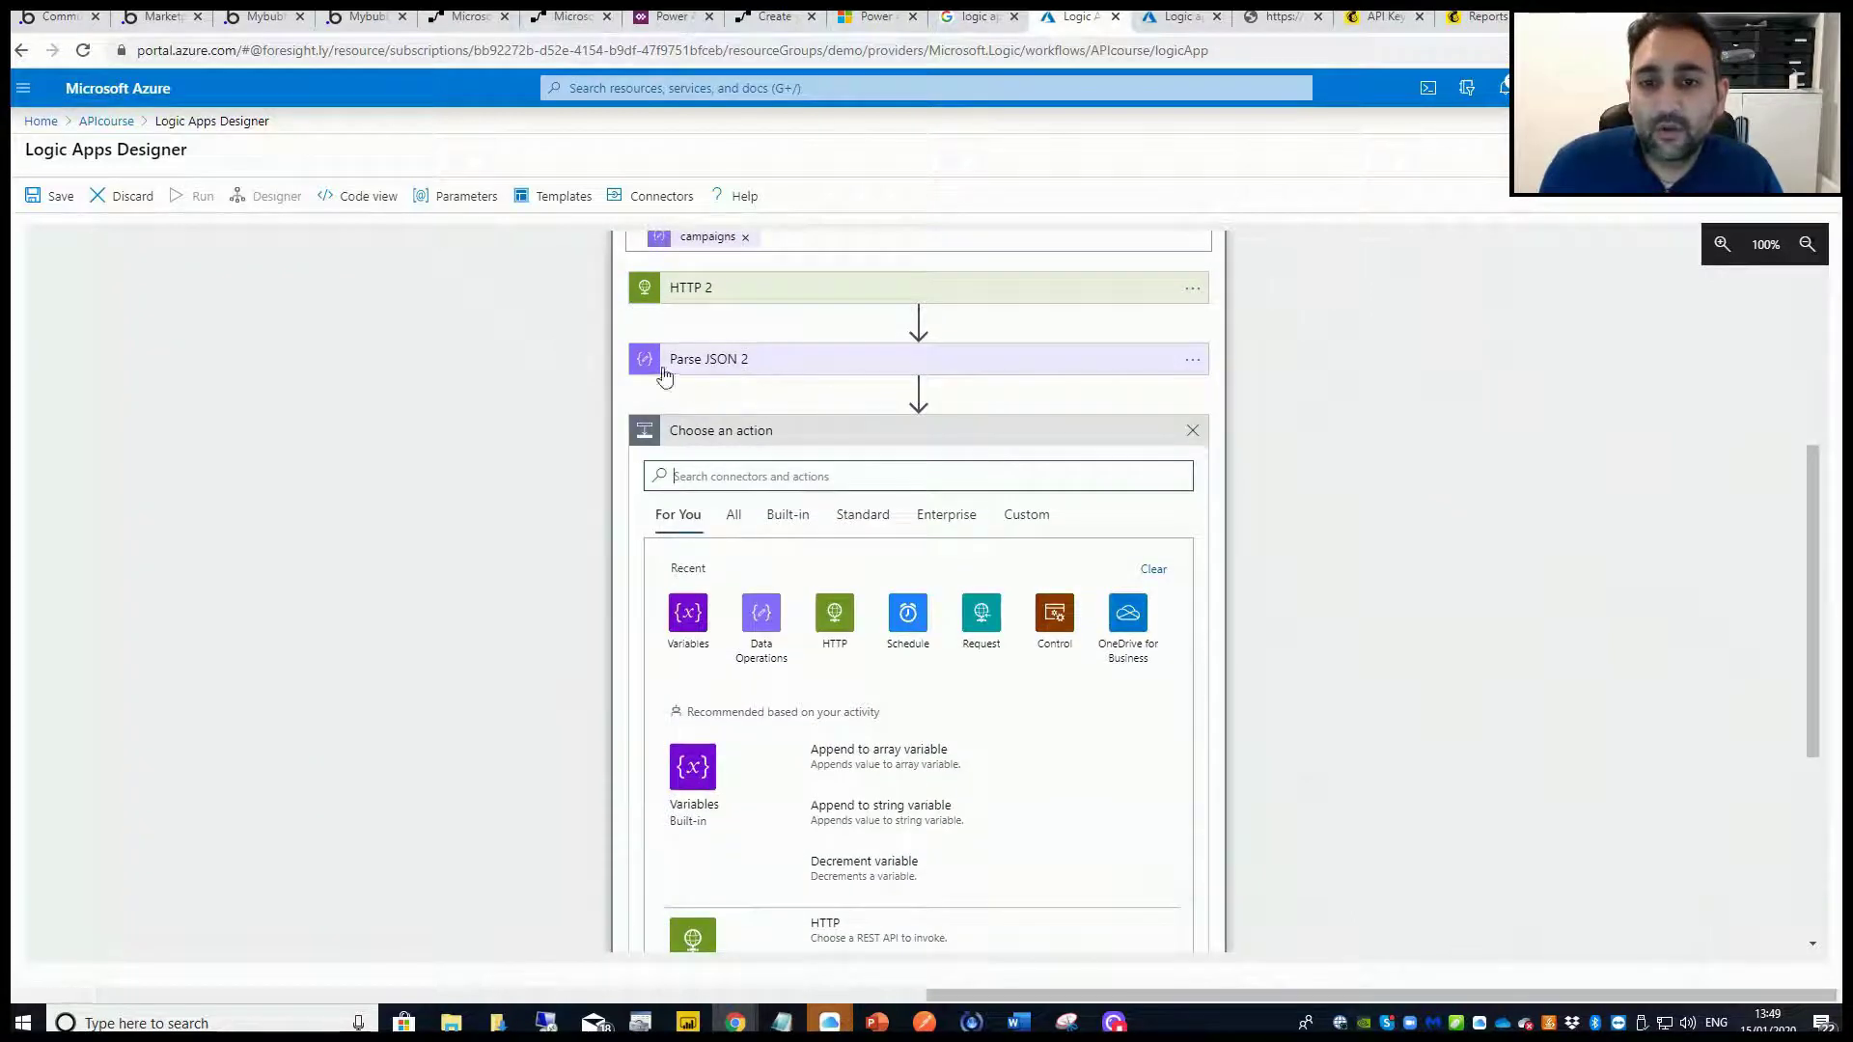
click(693, 621)
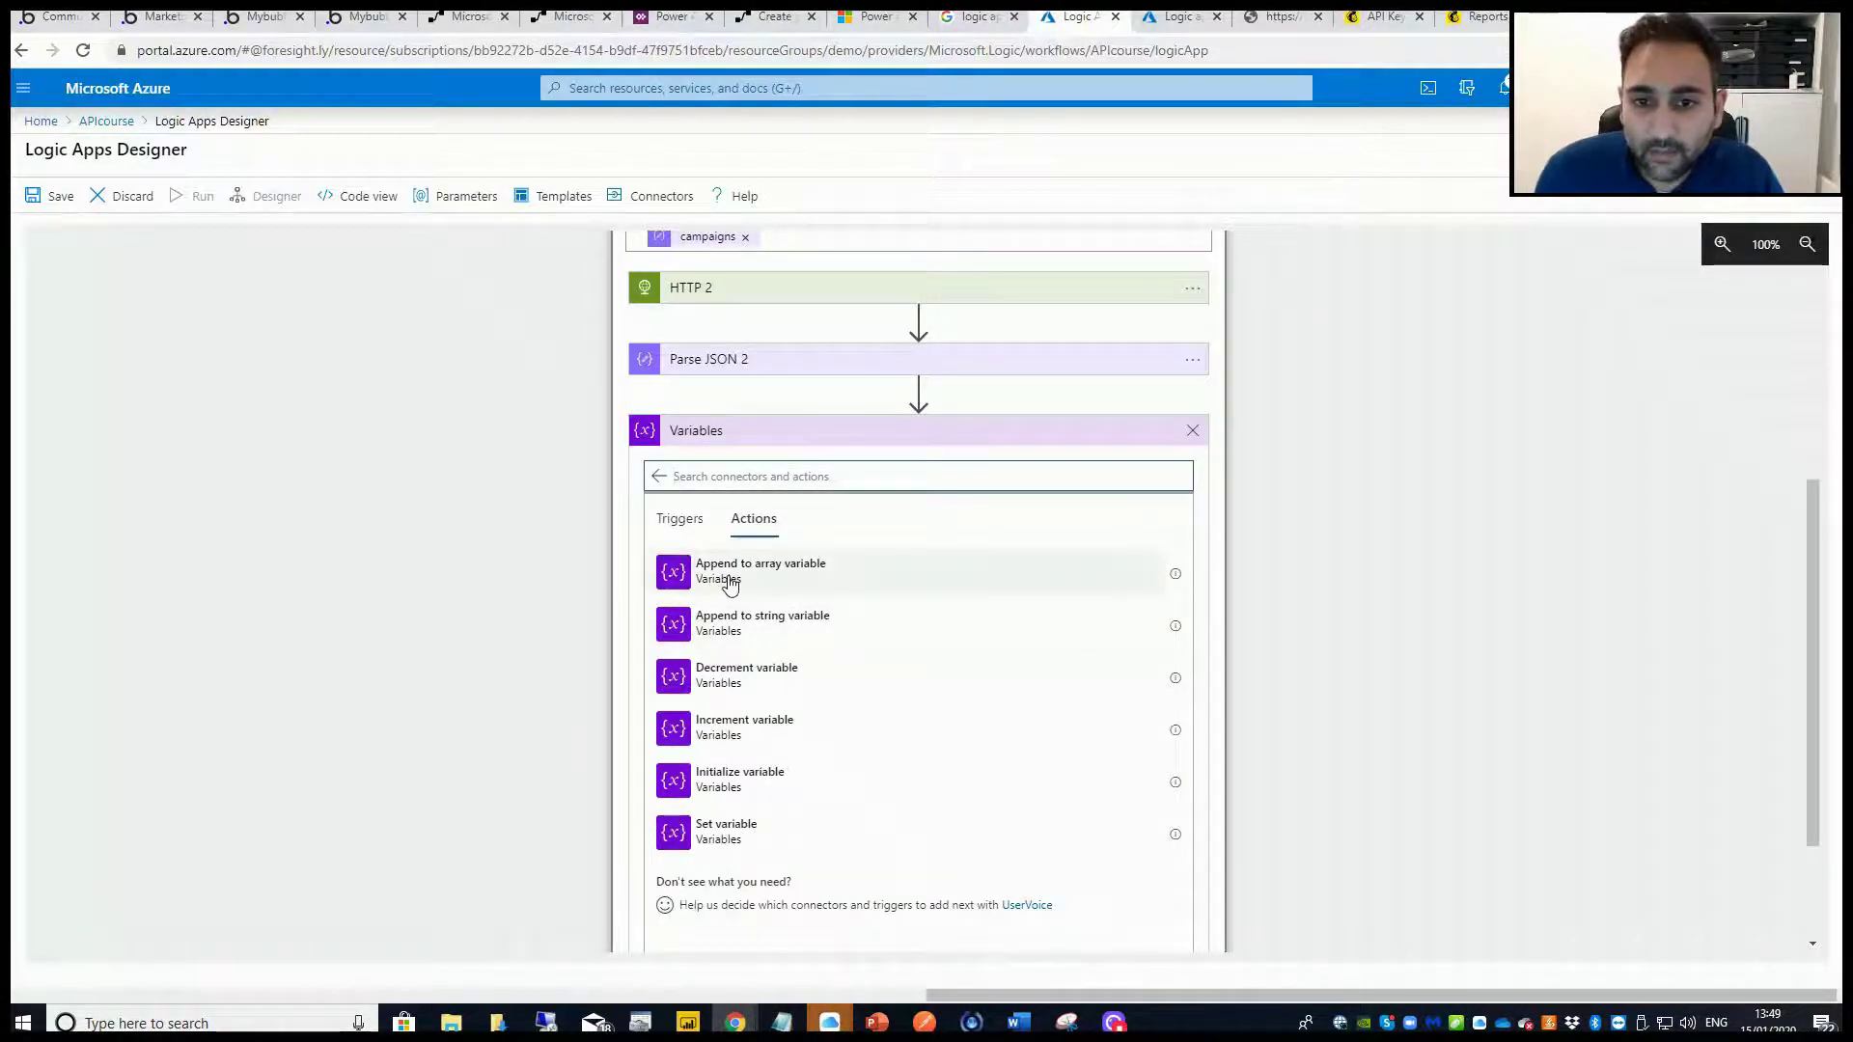
click(731, 579)
click(857, 733)
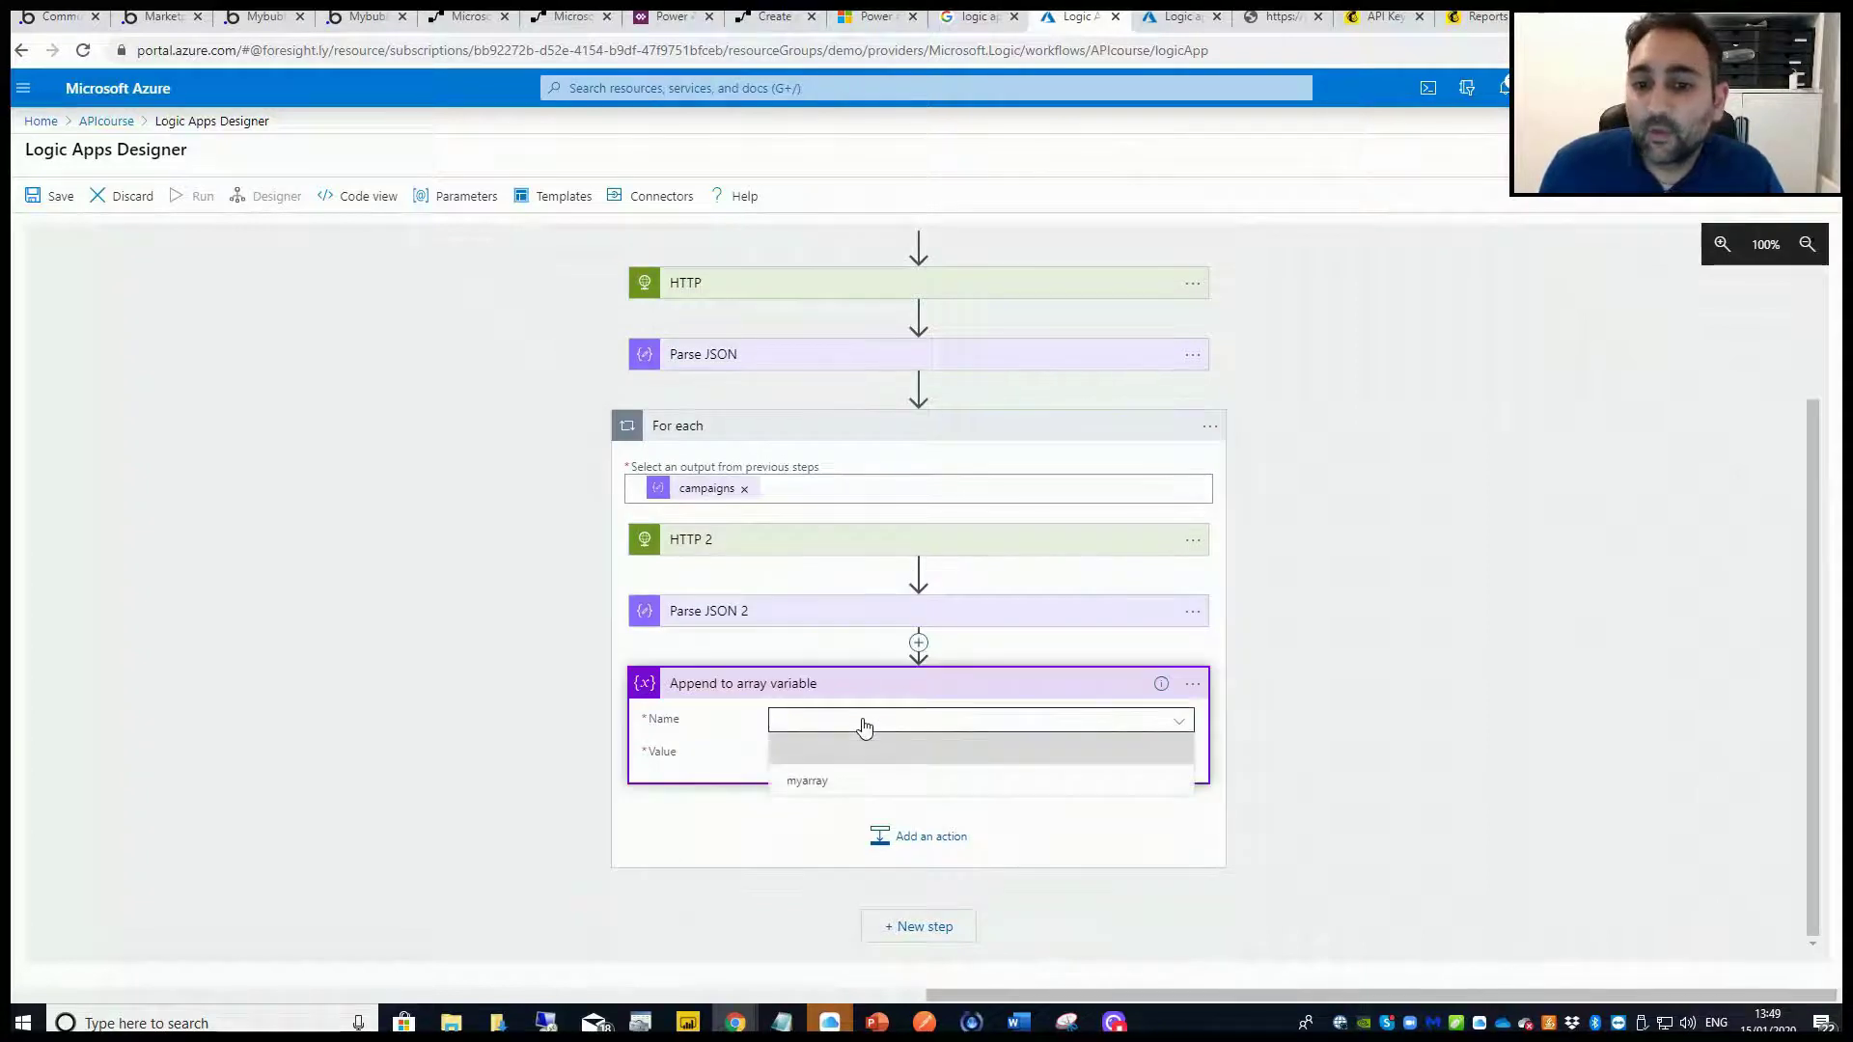
click(840, 782)
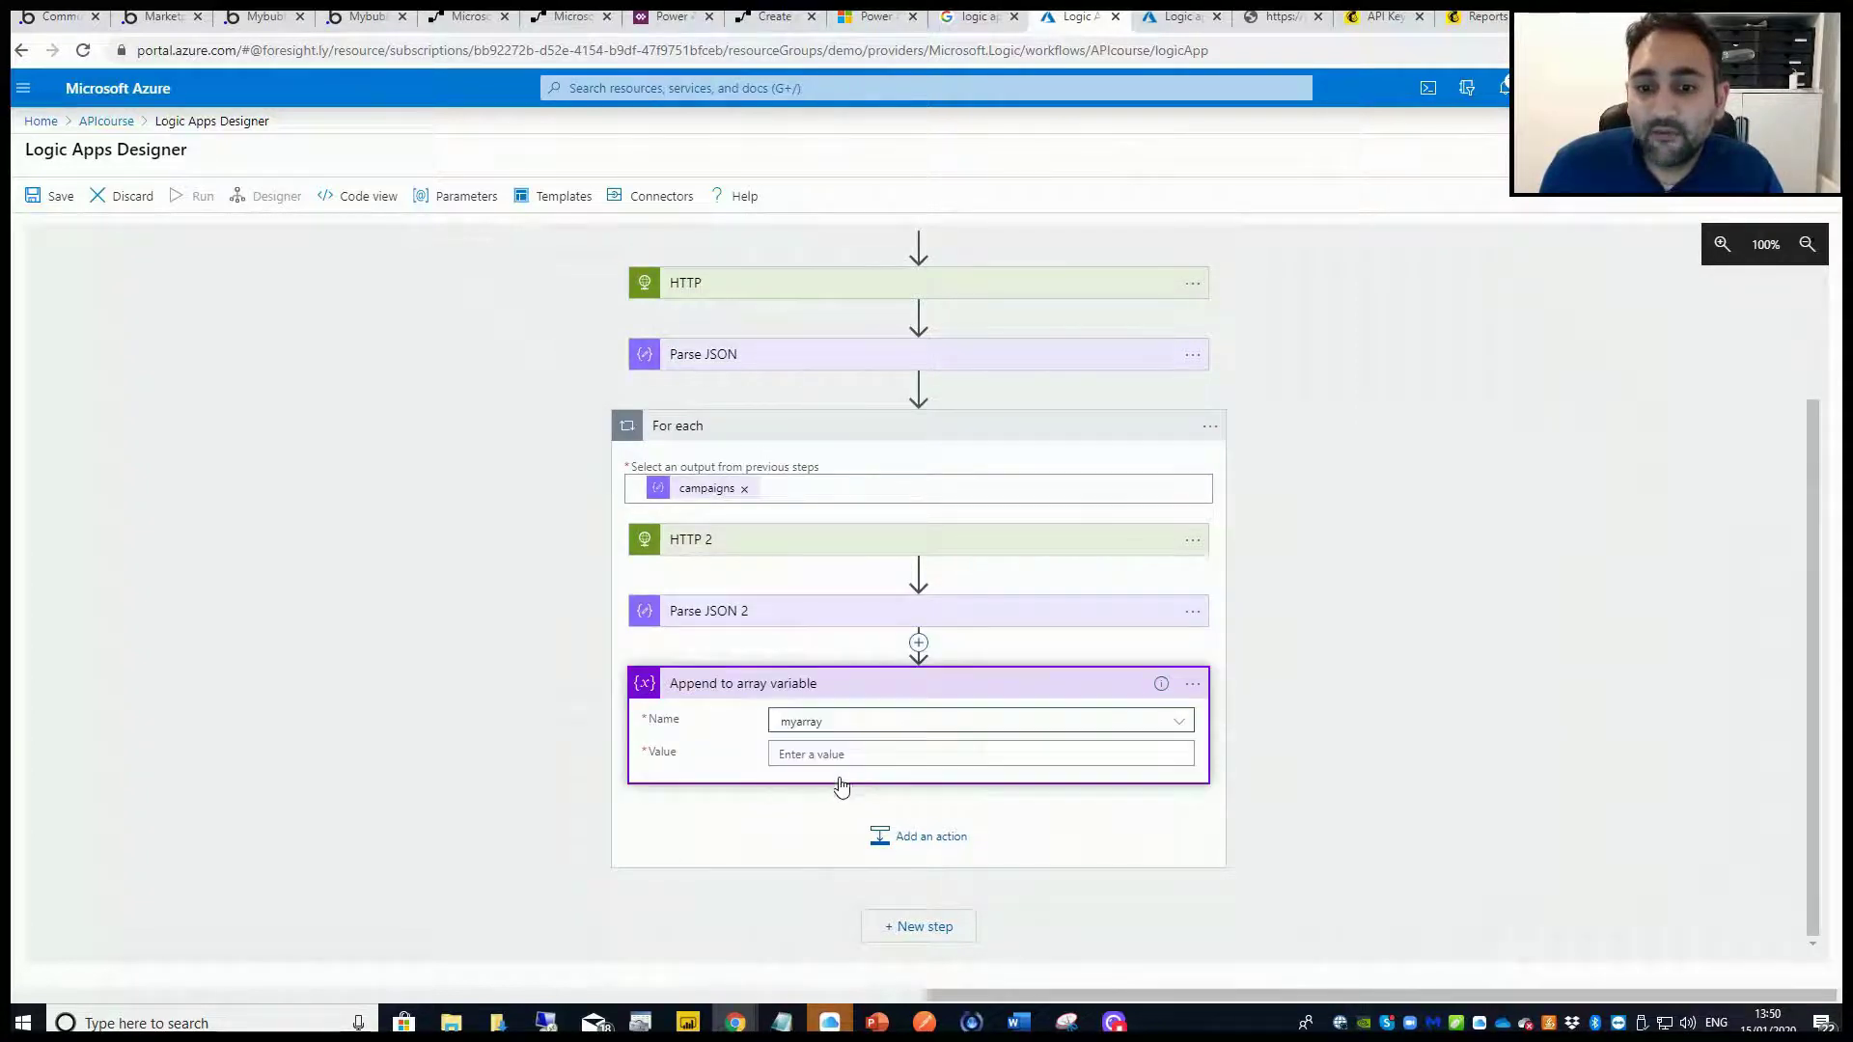
Browse the Parse JSON 2 outputs offered as dynamic content for the append action's value.
click(848, 755)
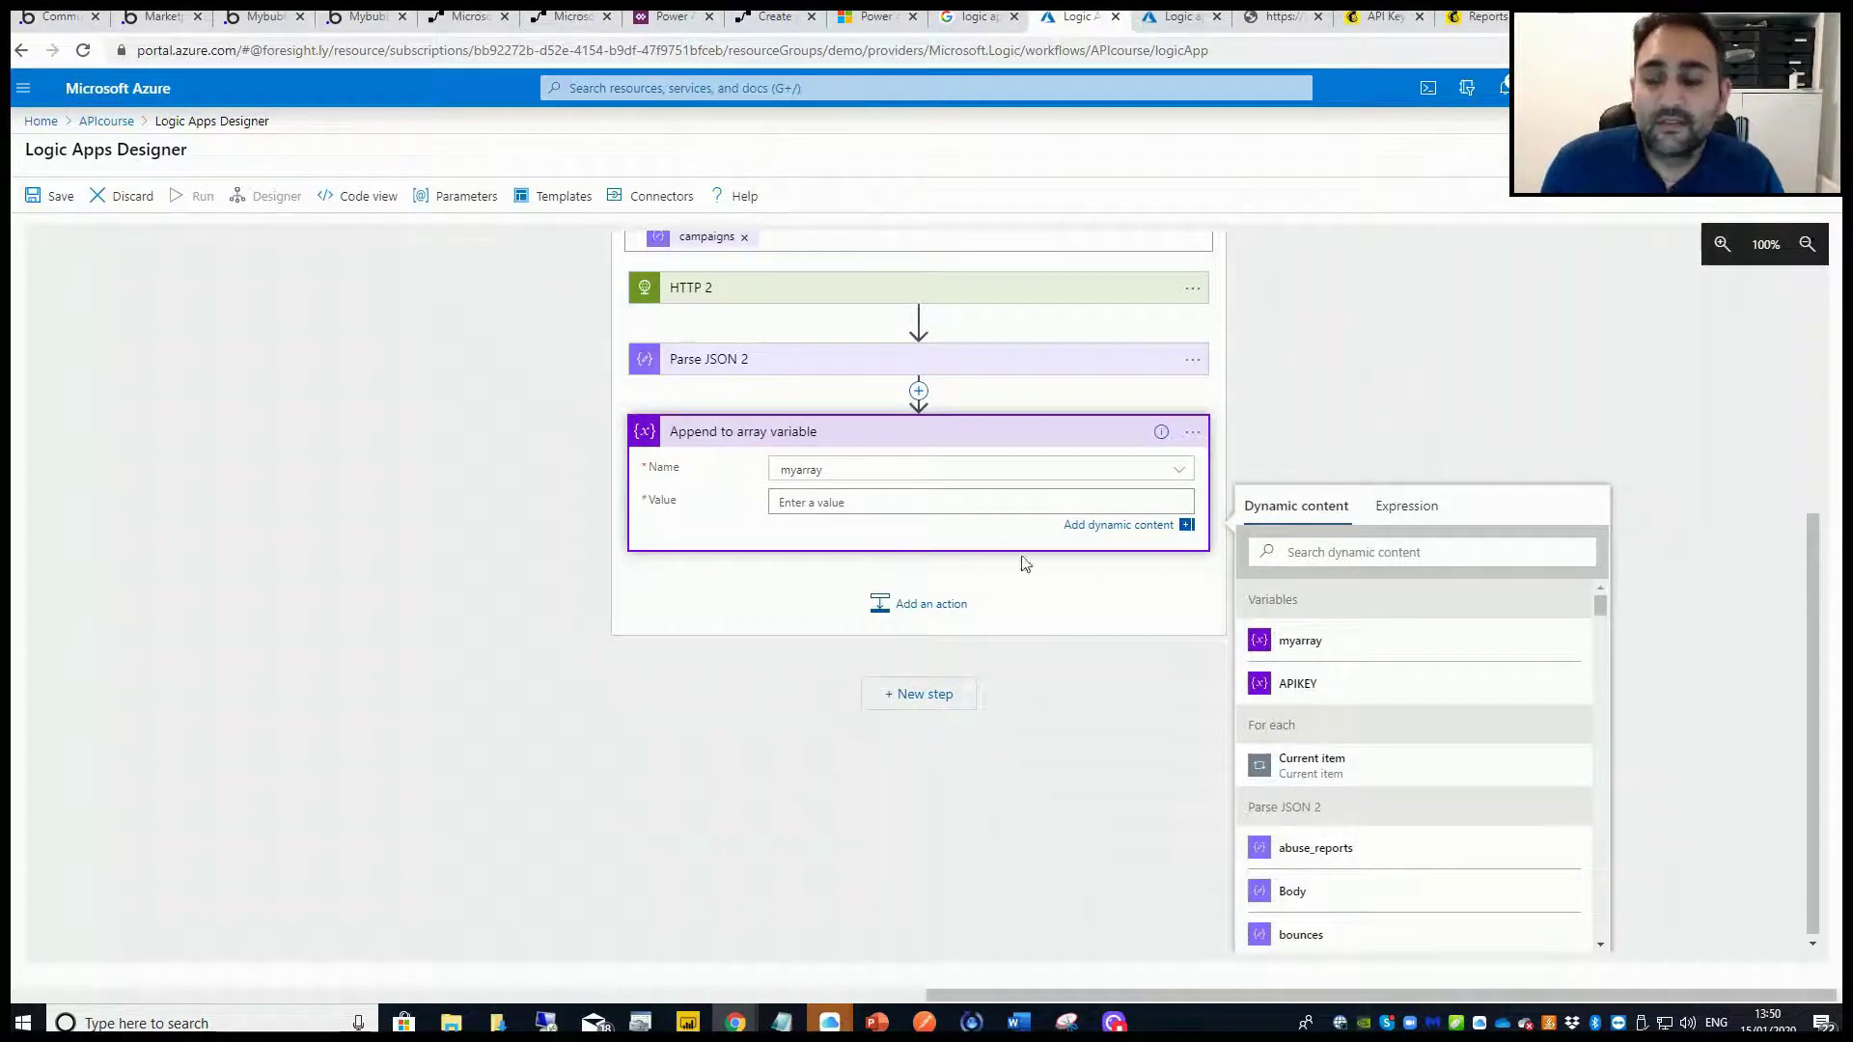
scroll(1471, 689, down, 2)
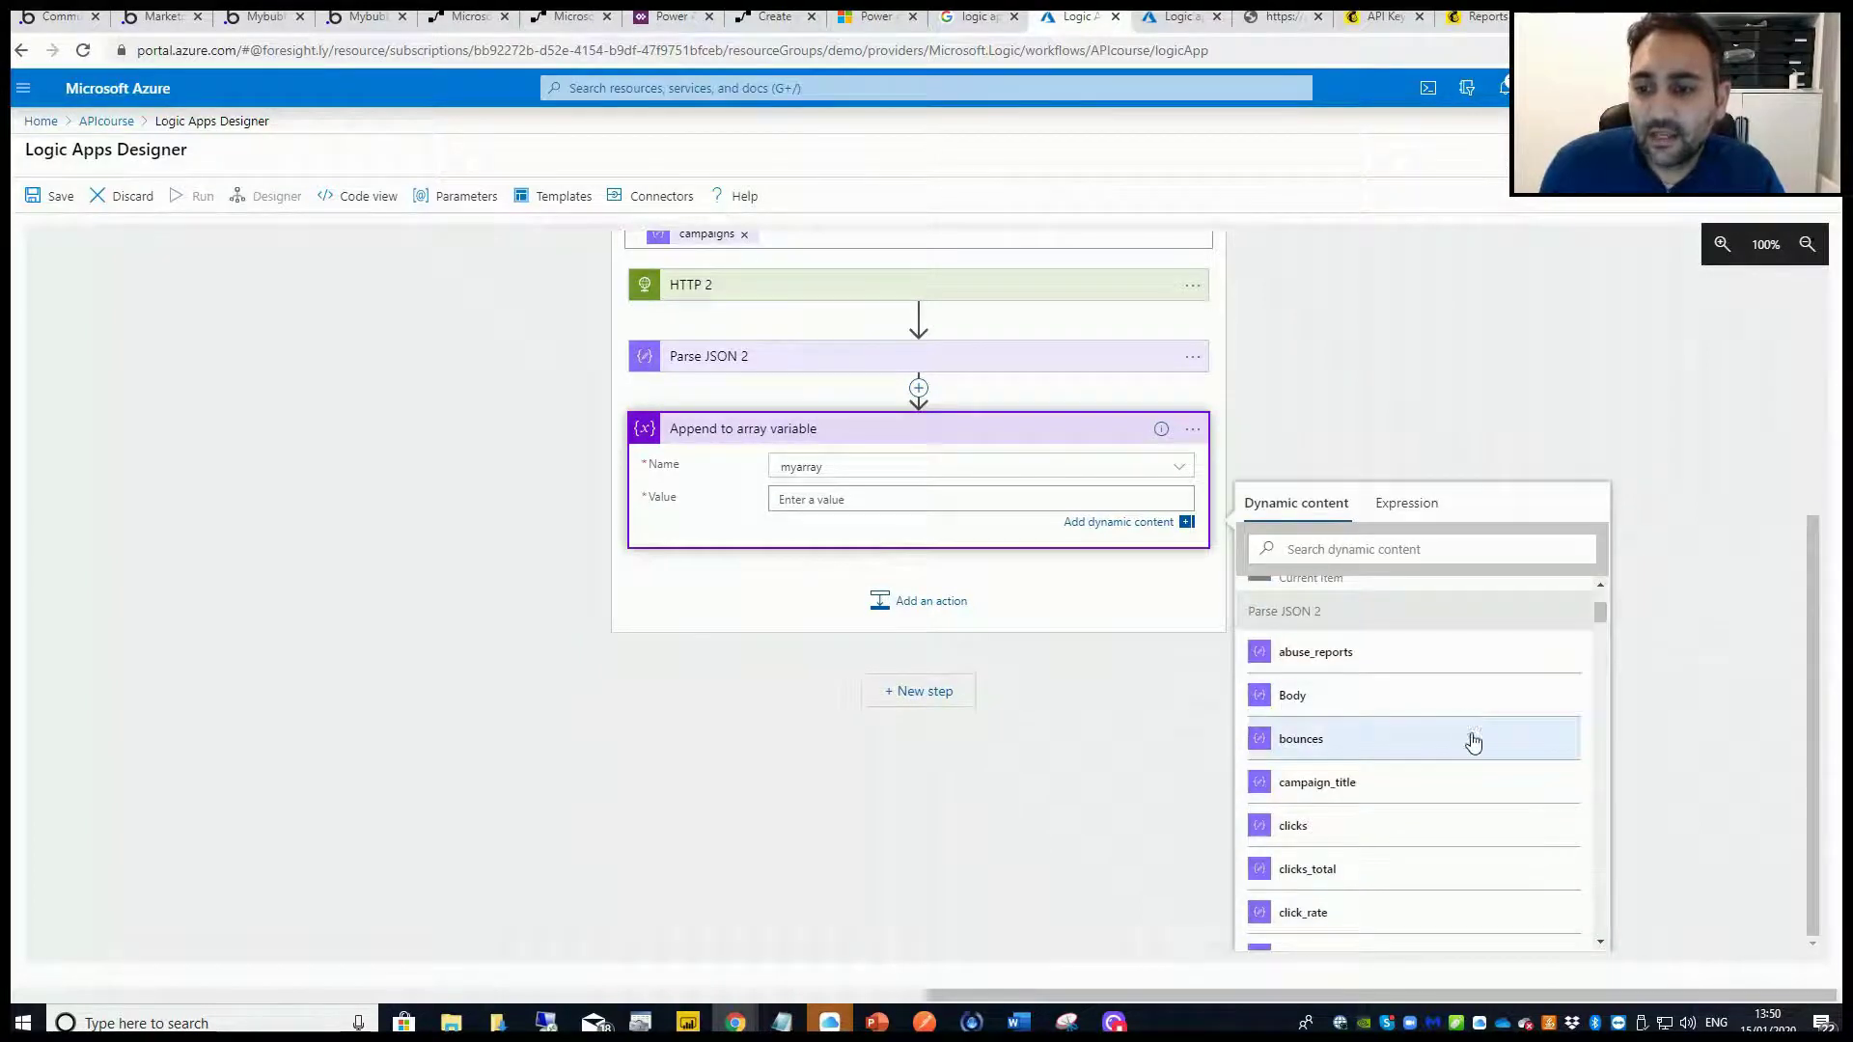
scroll(1389, 695, down, 1)
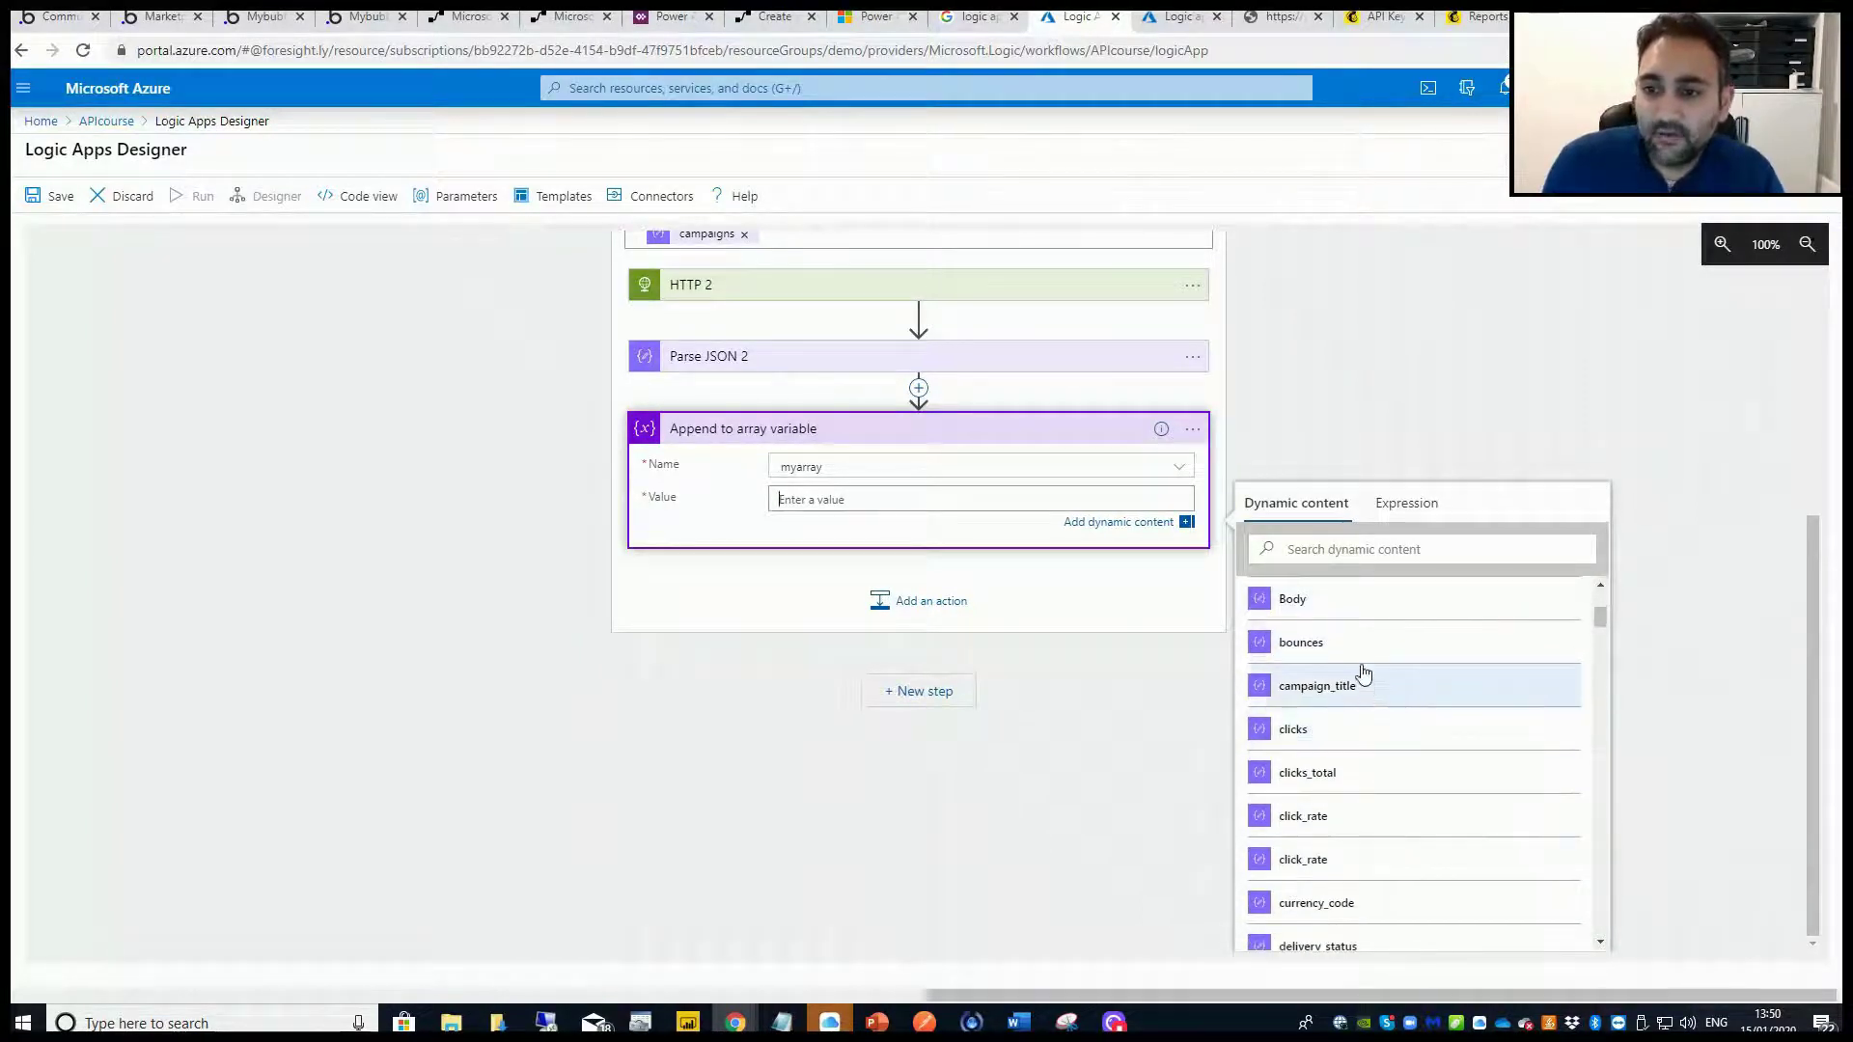
scroll(1346, 762, up, 2)
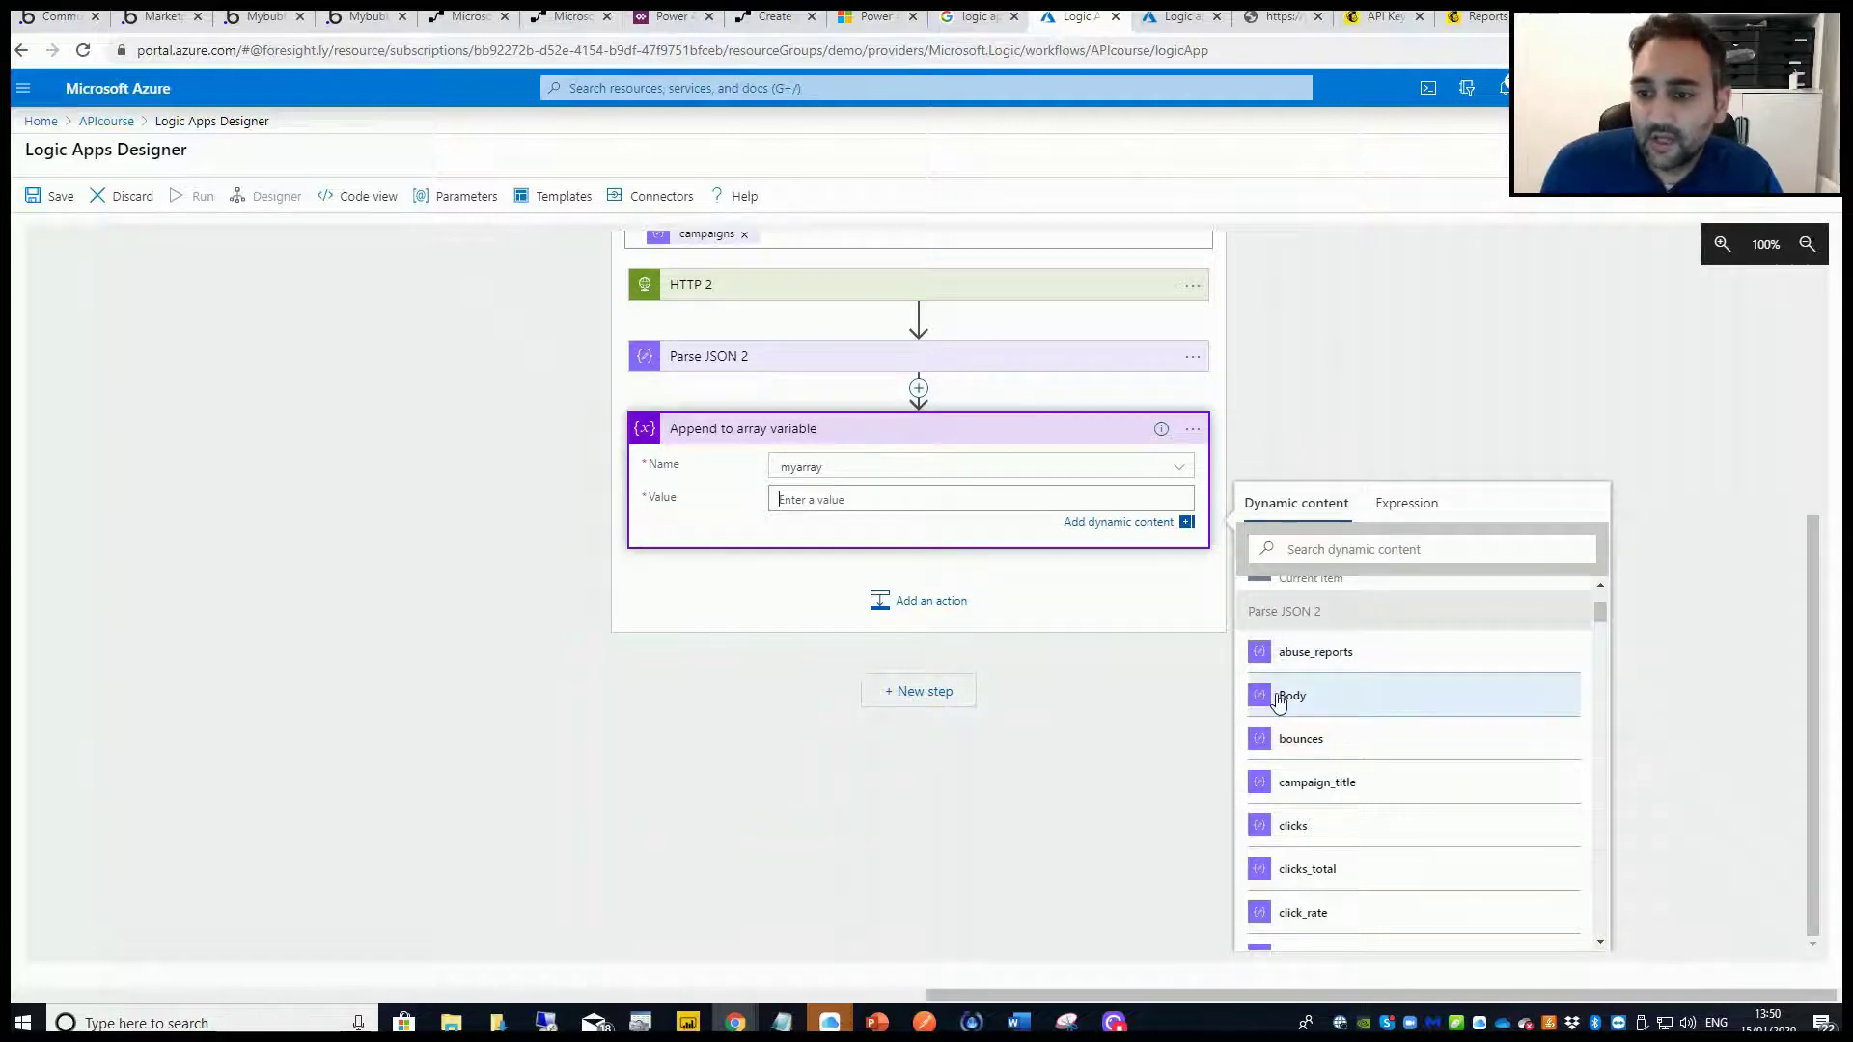
scroll(1373, 774, down, 6)
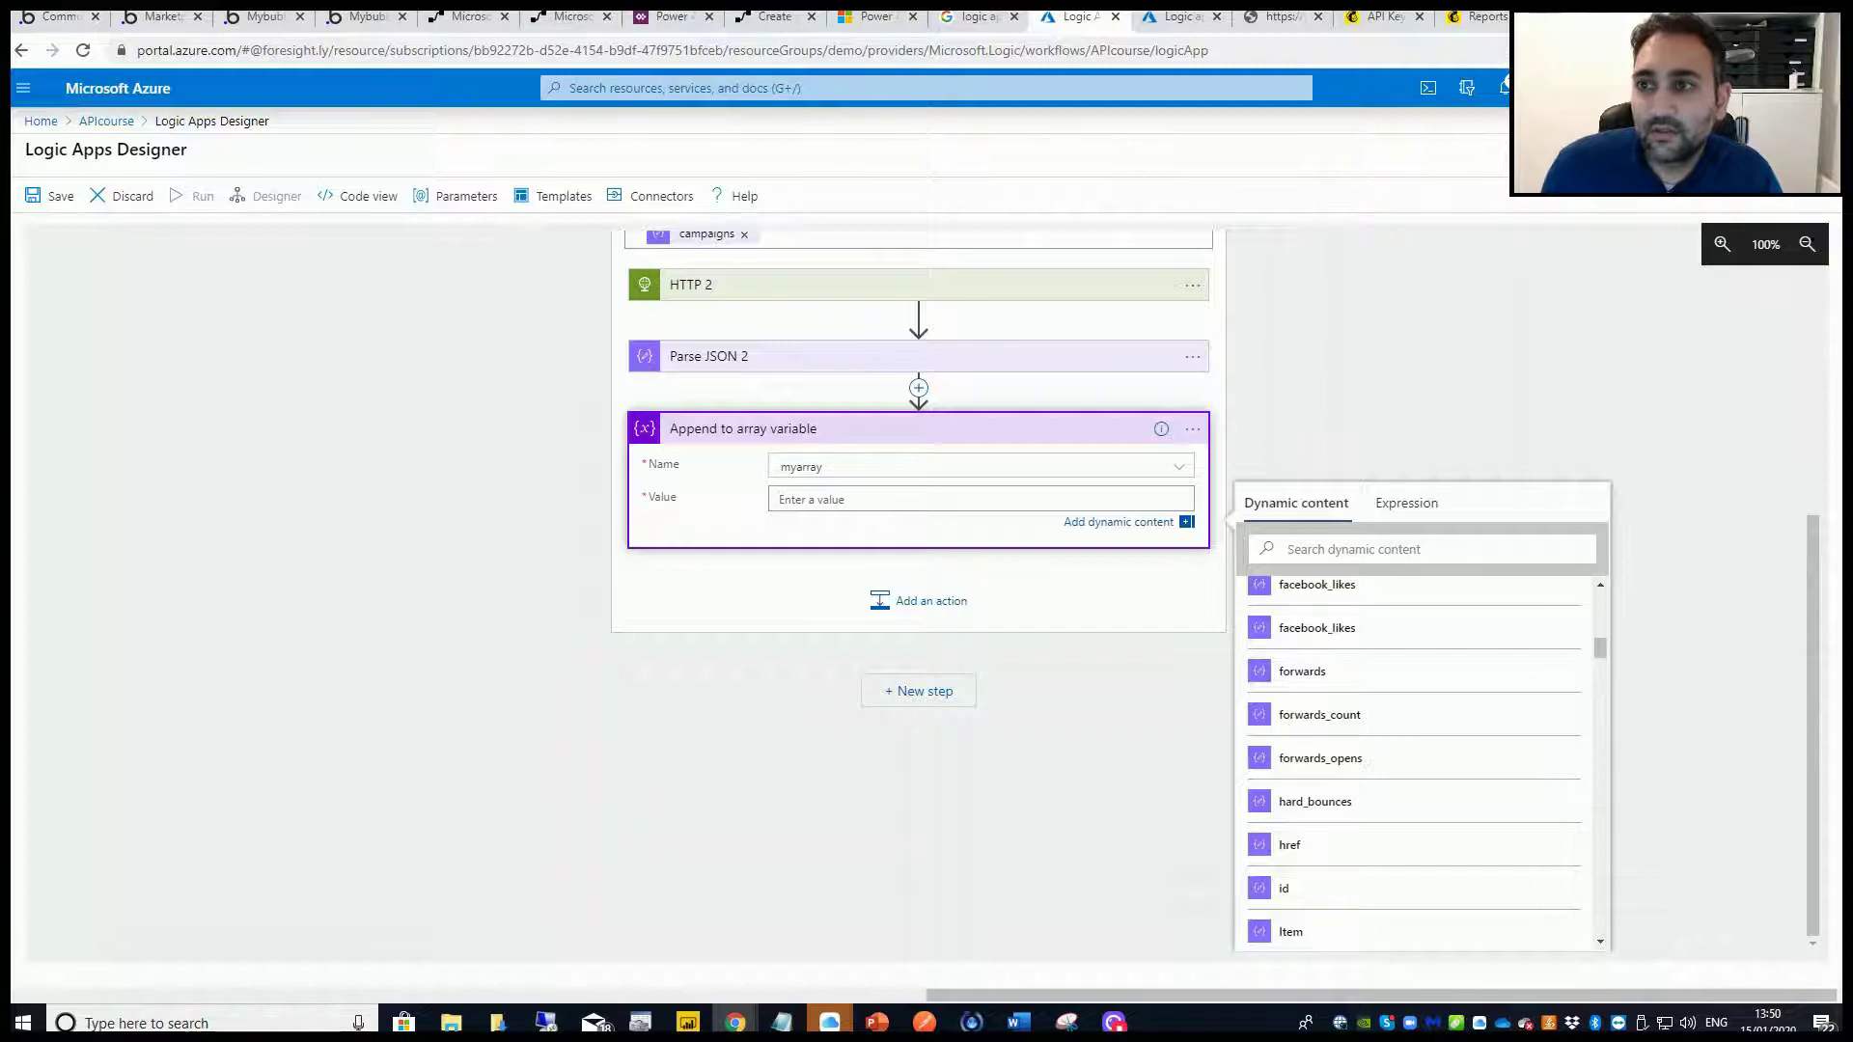
Switch to the jsonviewer.stack.hu tab and try to replace its JSON text with the copied report body.
click(1583, 17)
click(93, 81)
click(172, 345)
key(ctrl+a)
key(ctrl+v)
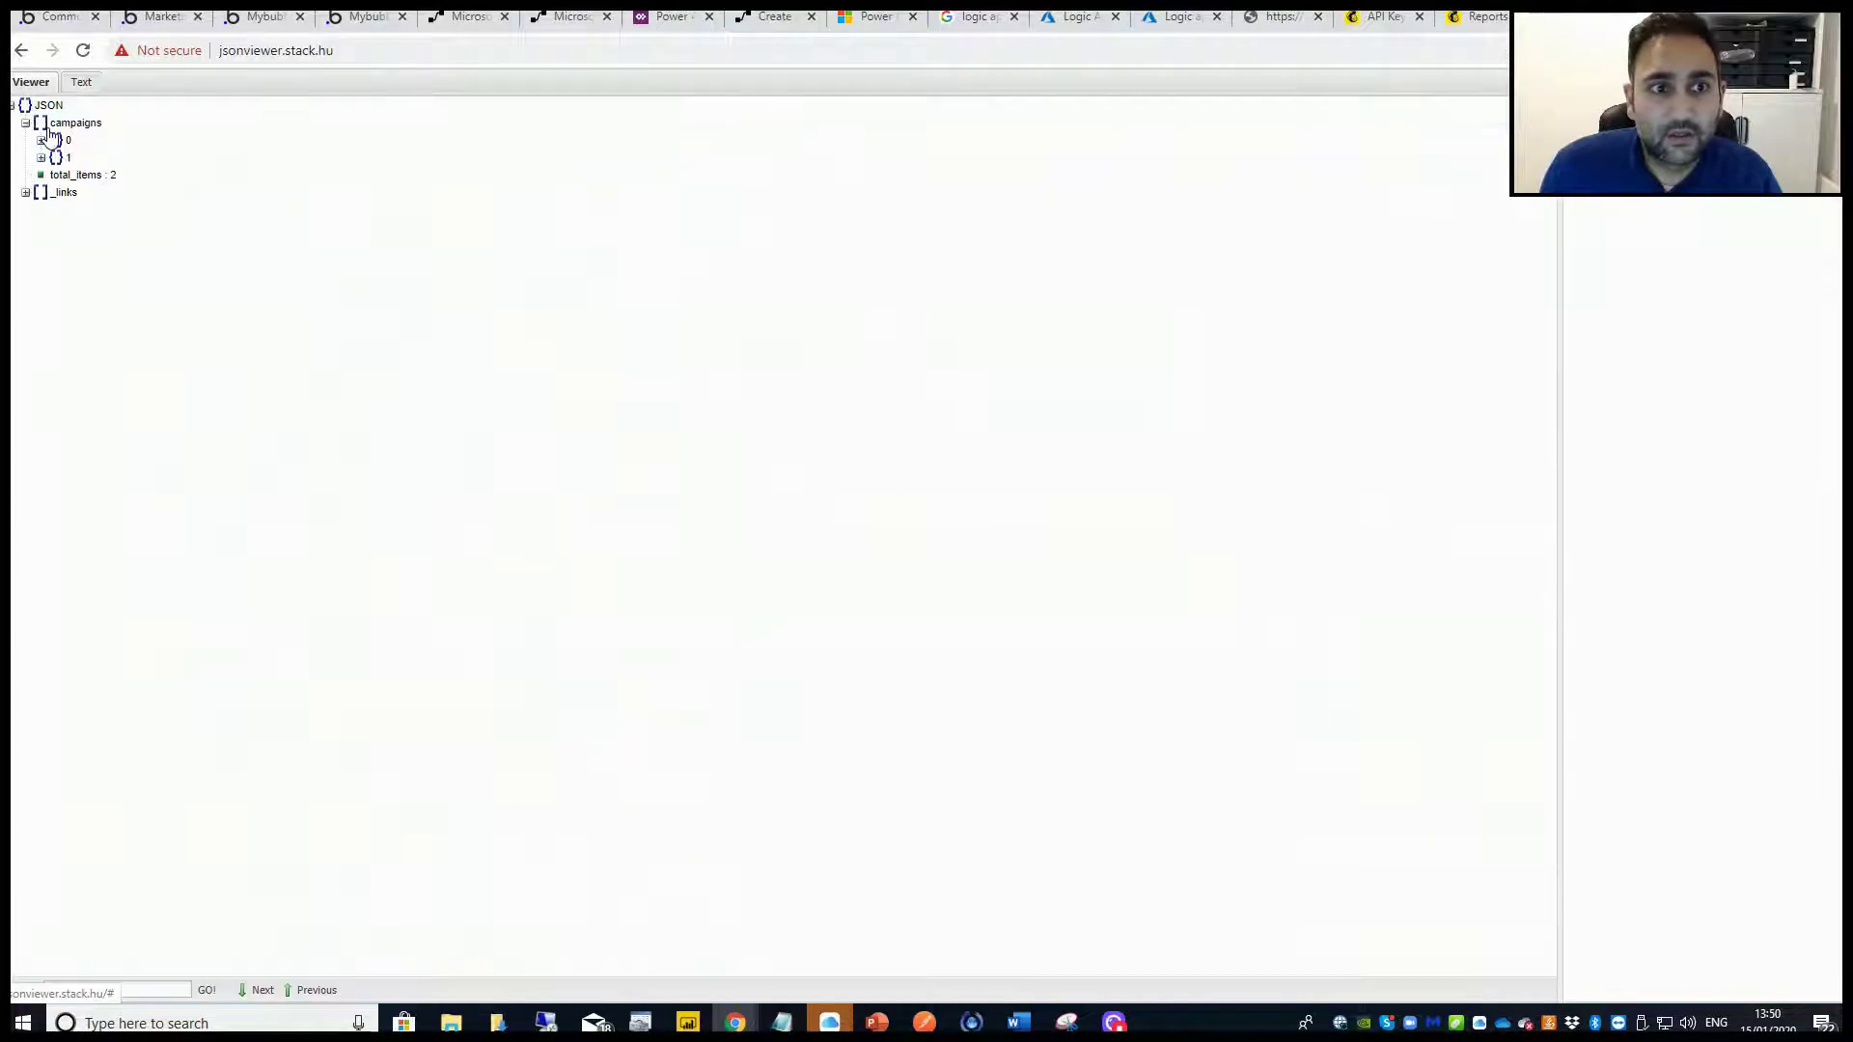
click(73, 84)
key(ctrl+a)
key(ctrl+x)
key(ctrl+v)
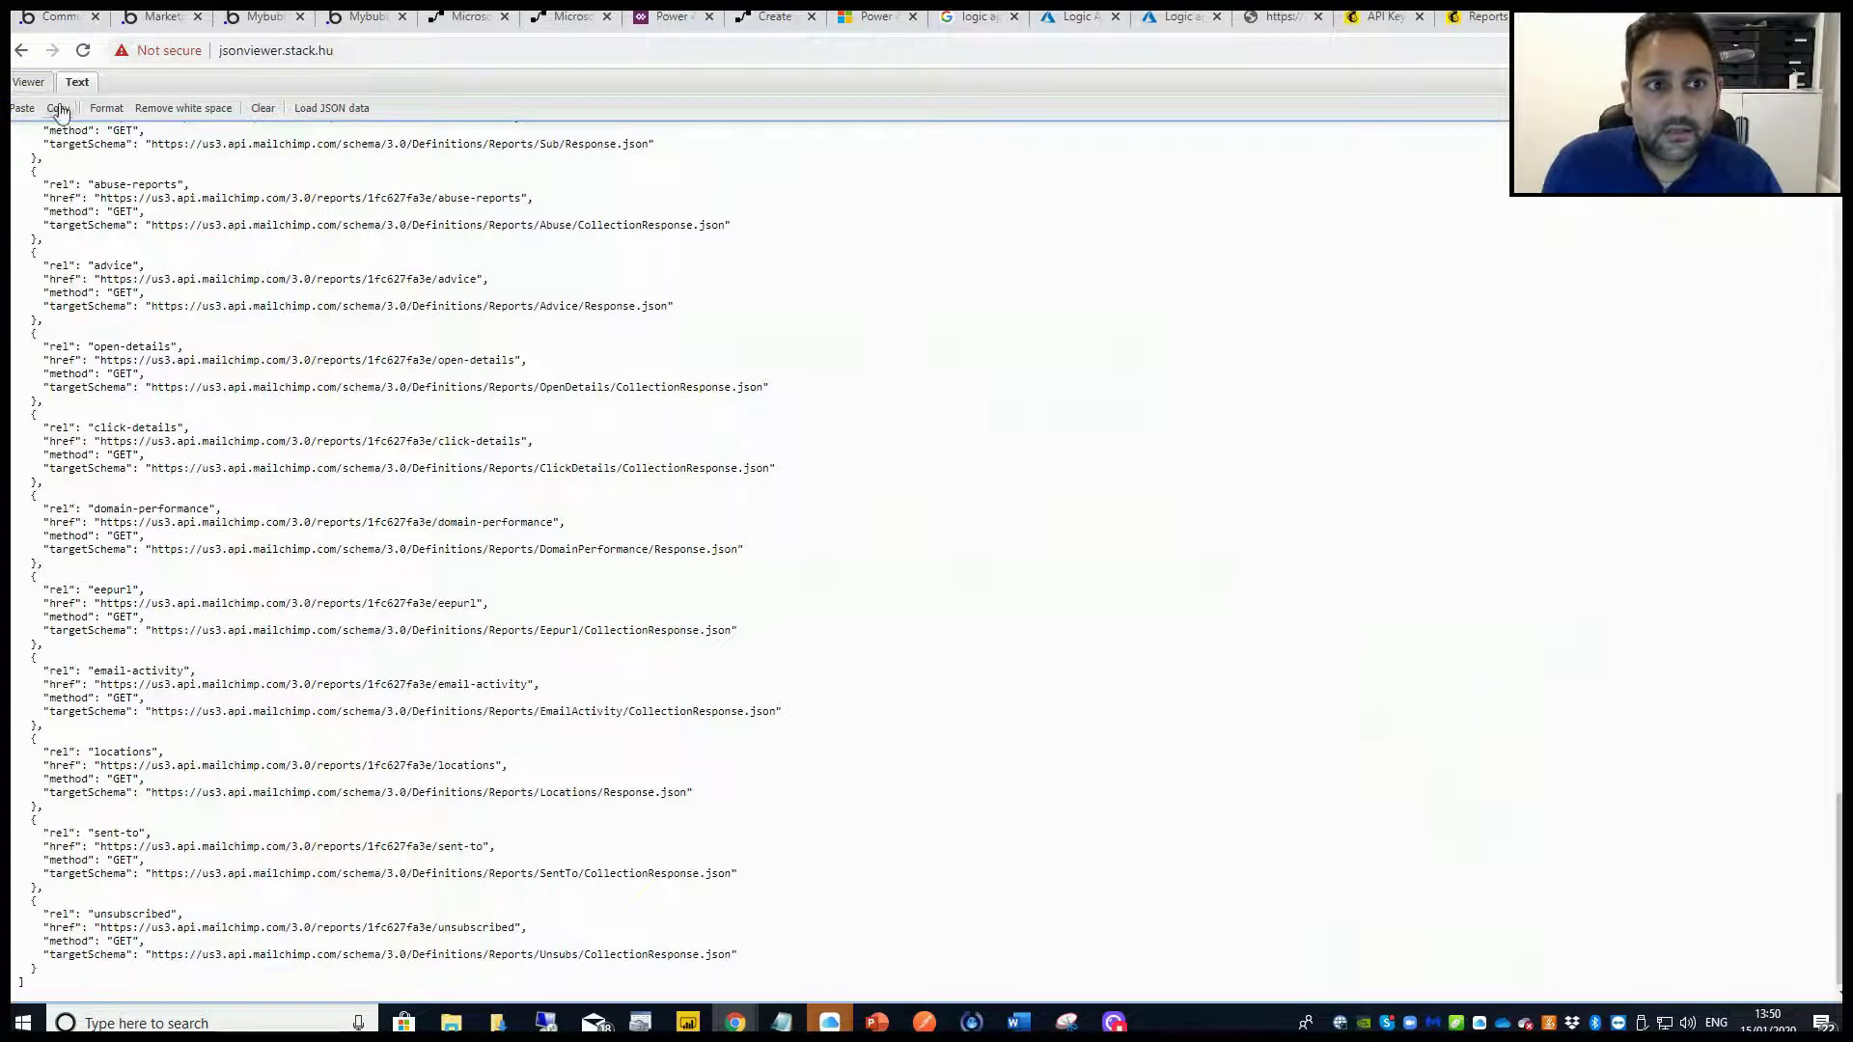
Examine the first campaign's fields in the JSON viewer tree.
click(36, 83)
click(41, 142)
click(40, 142)
click(41, 142)
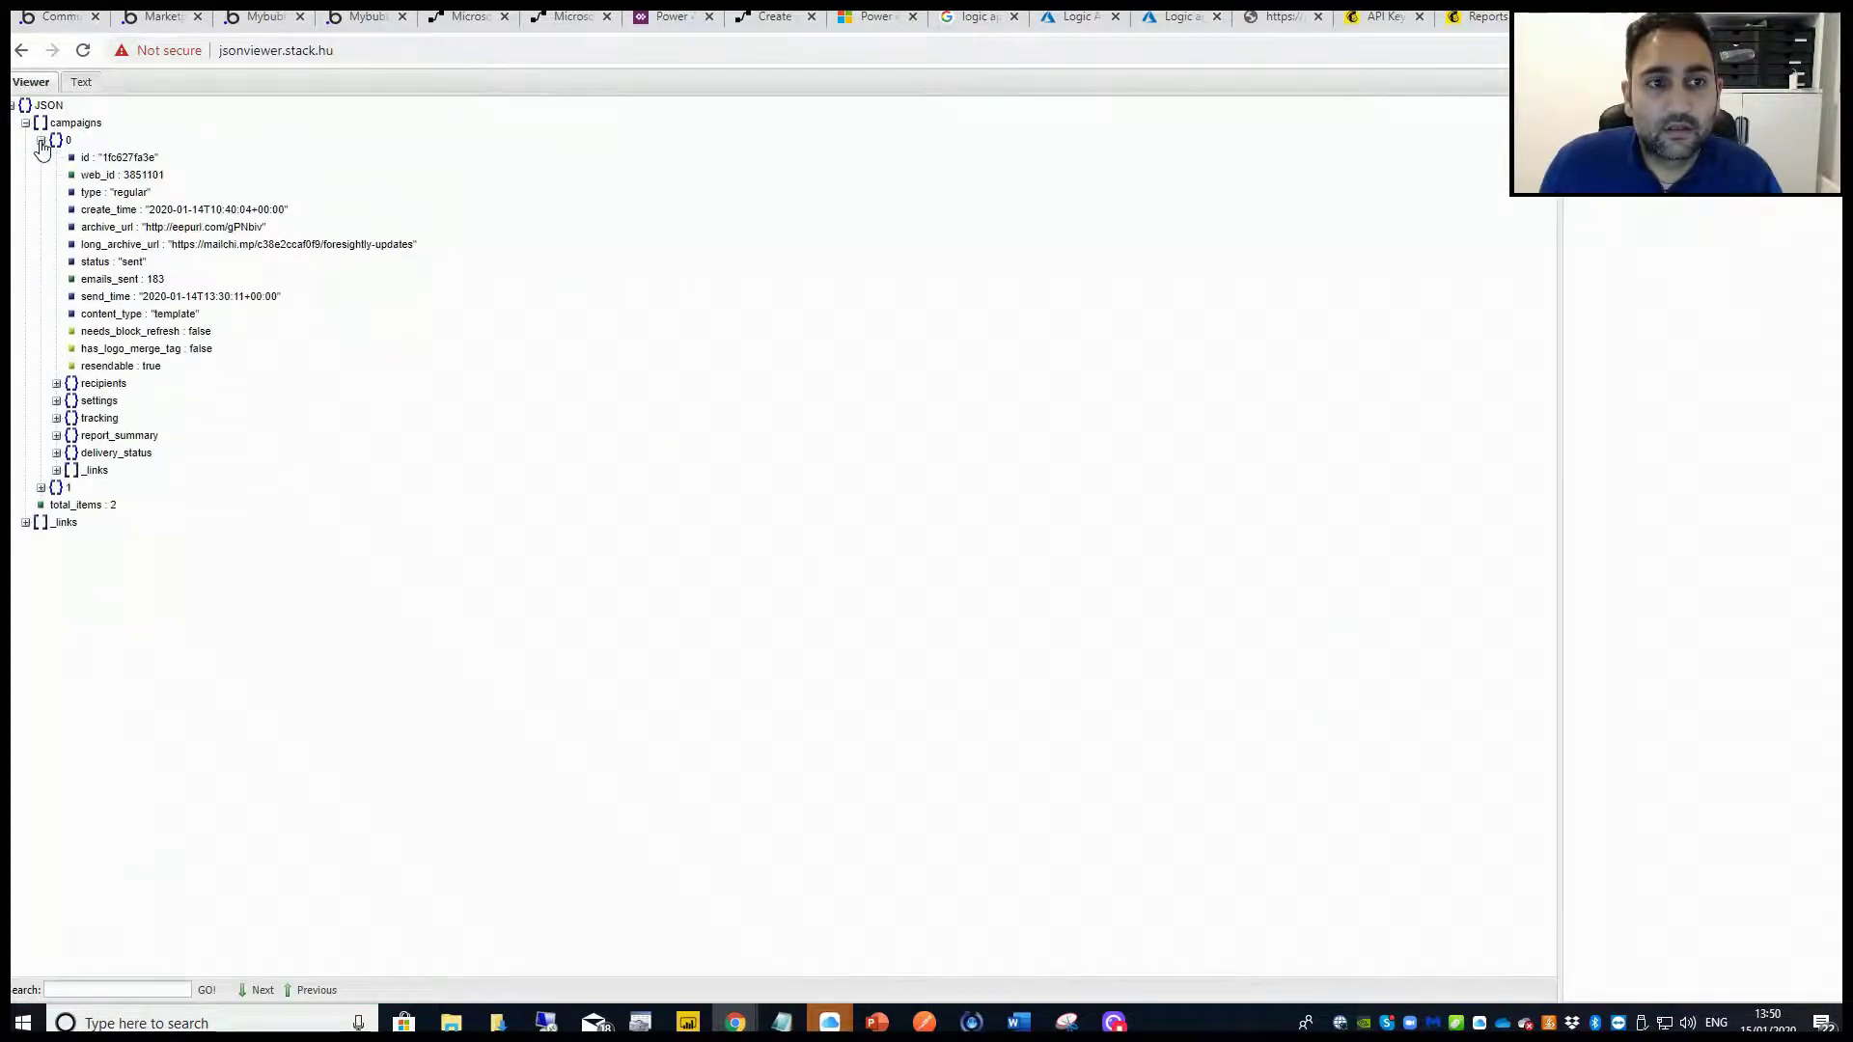
click(40, 142)
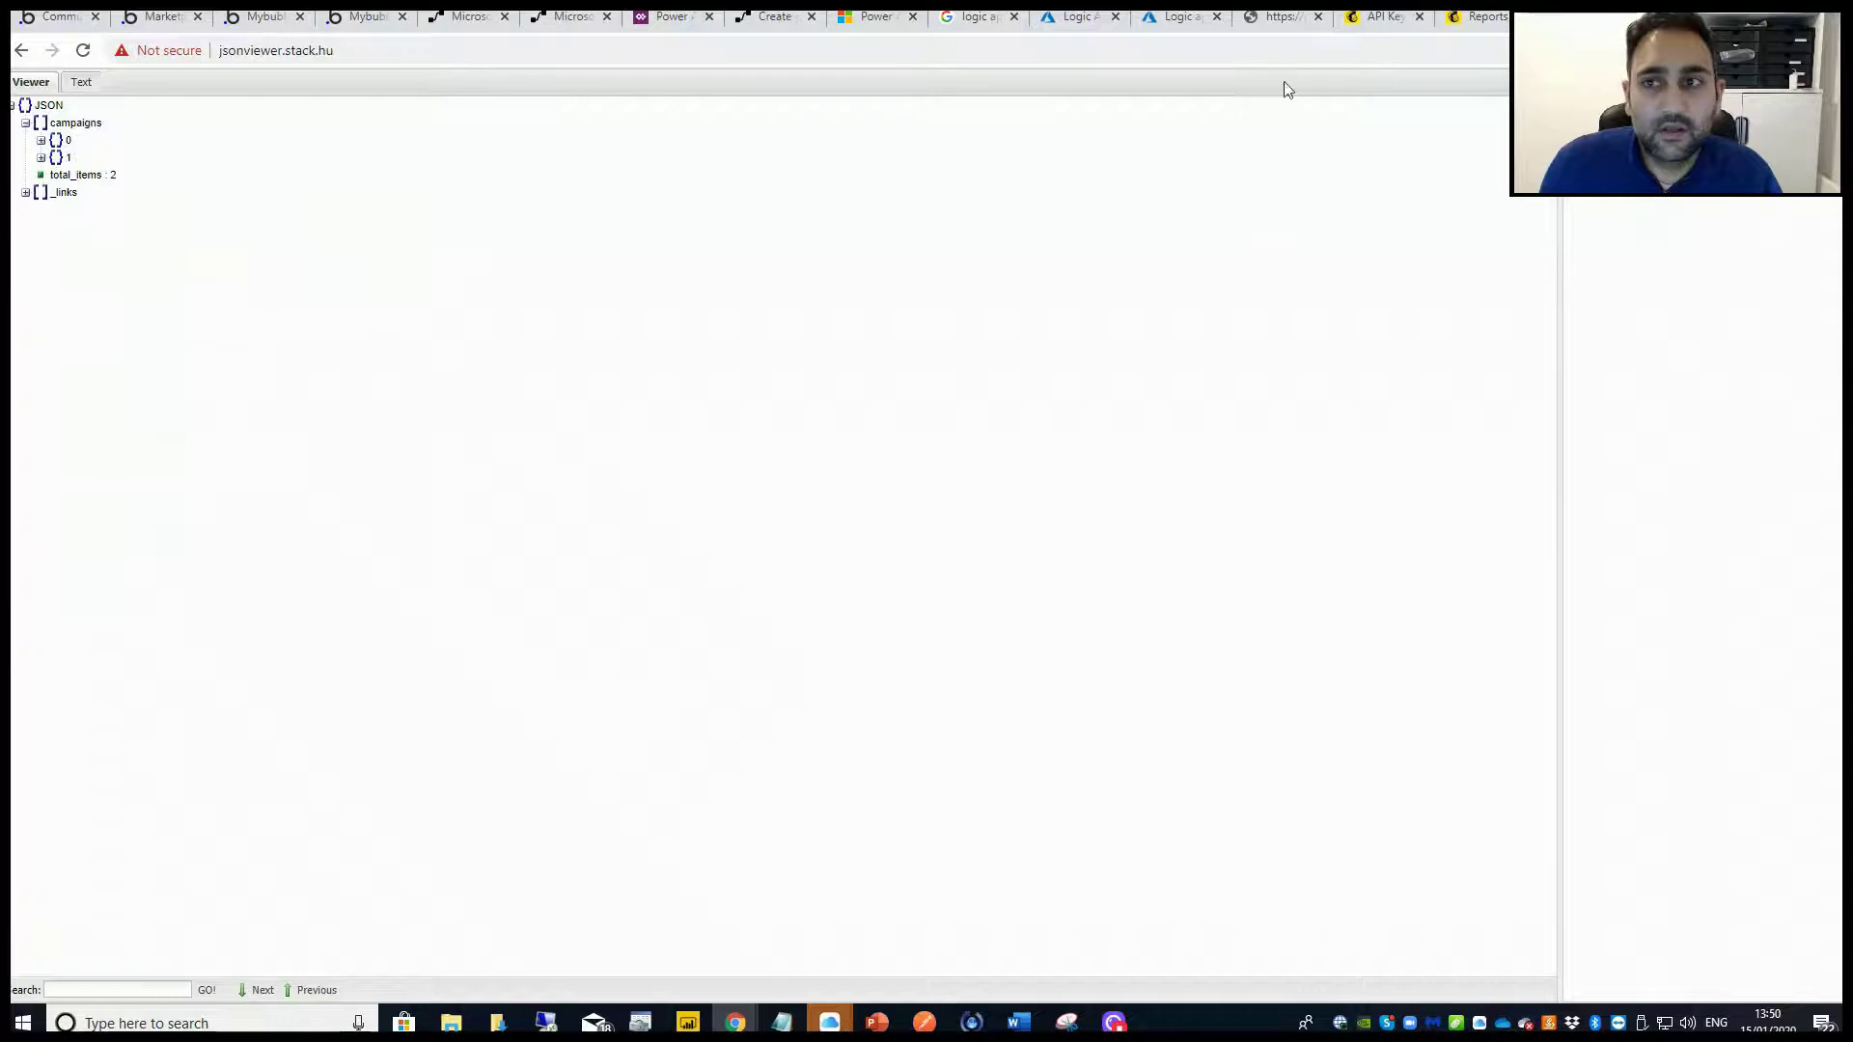
Return to the logic app run tab and copy the whole HTTP 2 response body again.
click(1173, 16)
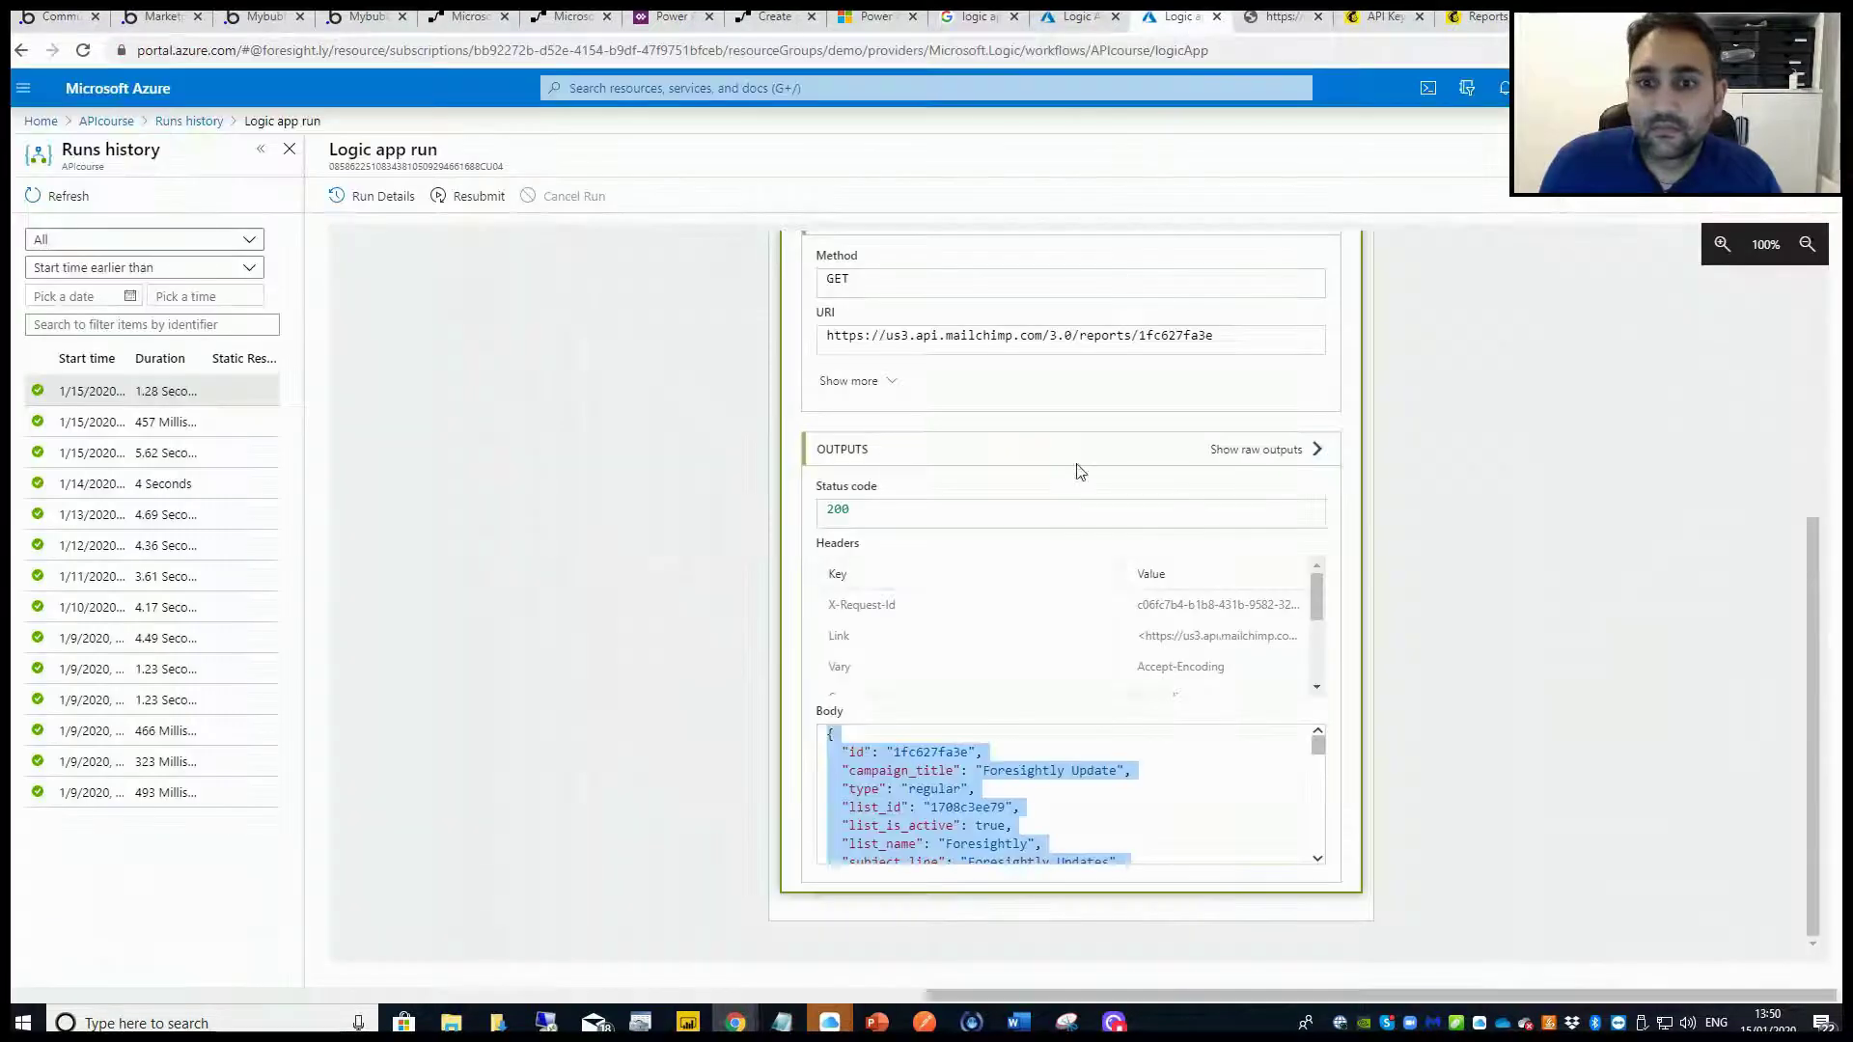
click(950, 771)
scroll(948, 775, up, 1)
scroll(944, 780, down, 3)
key(ctrl+a)
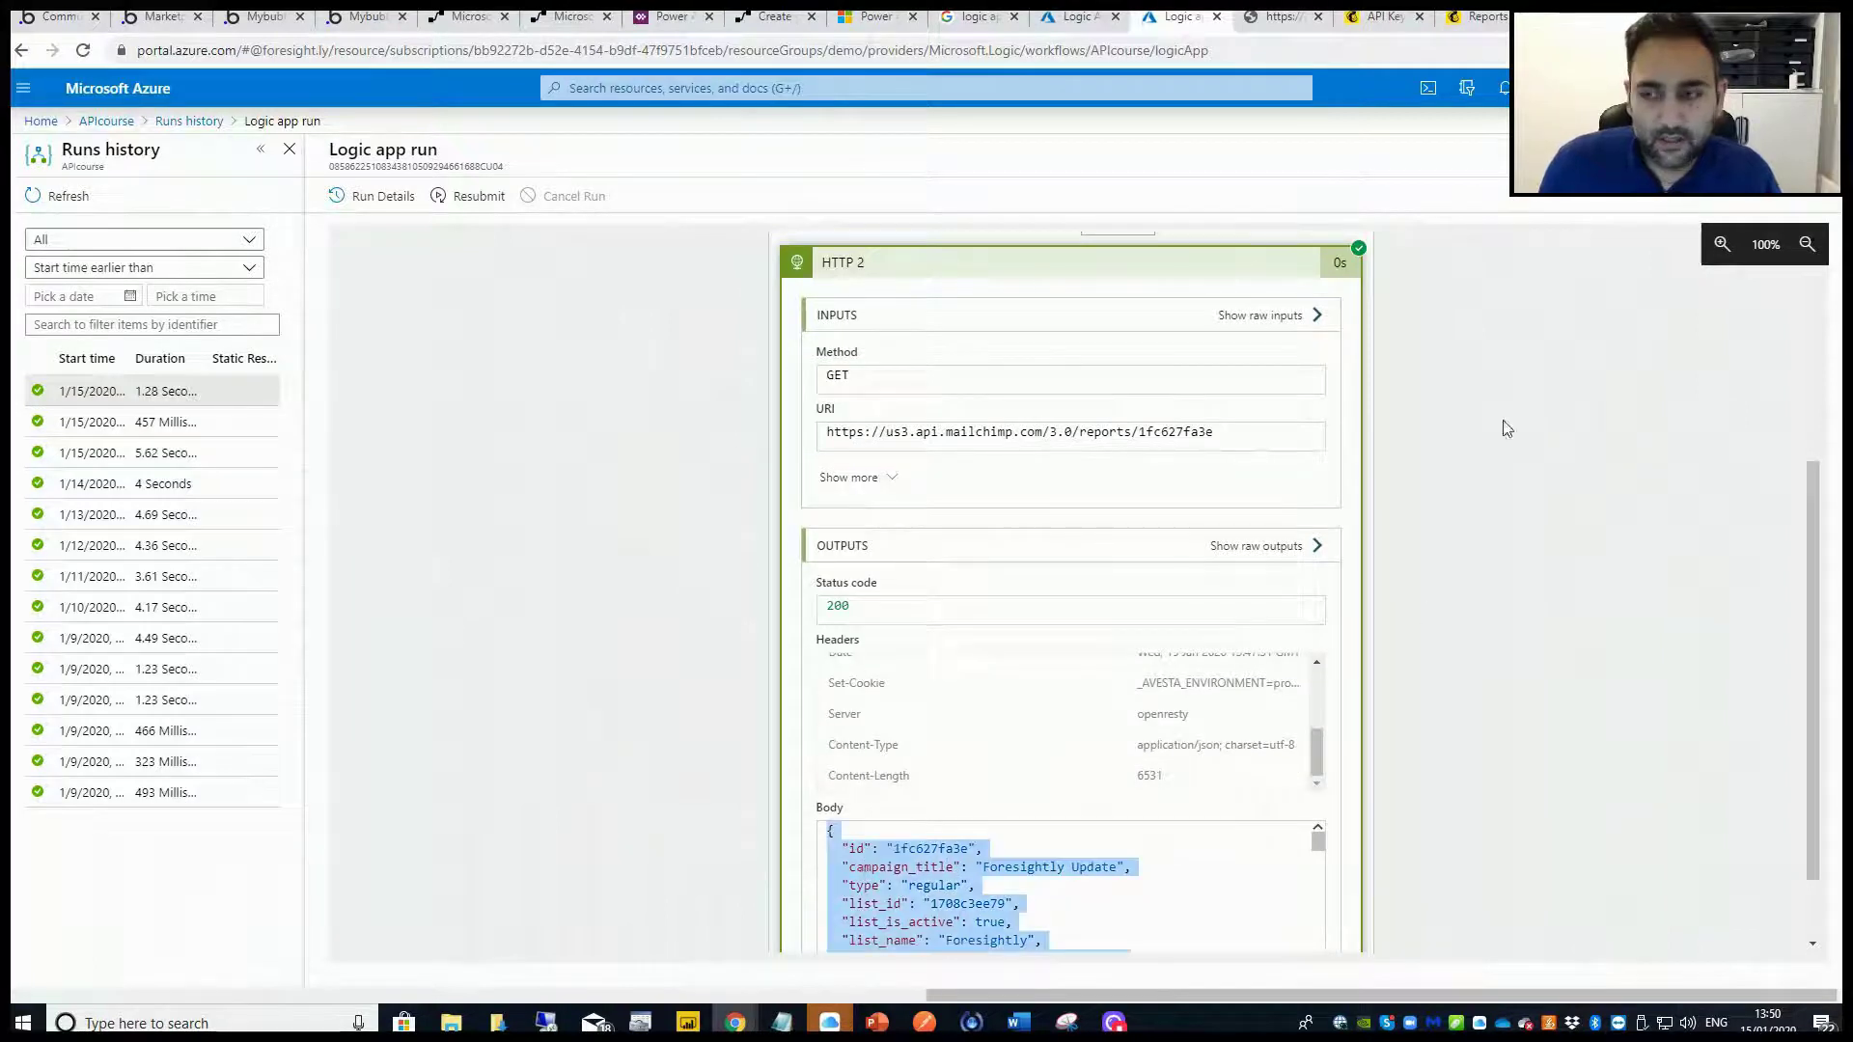
Try again to overwrite the JSON viewer's existing text with the newly copied HTTP 2 body.
key(ctrl+Tab)
click(81, 82)
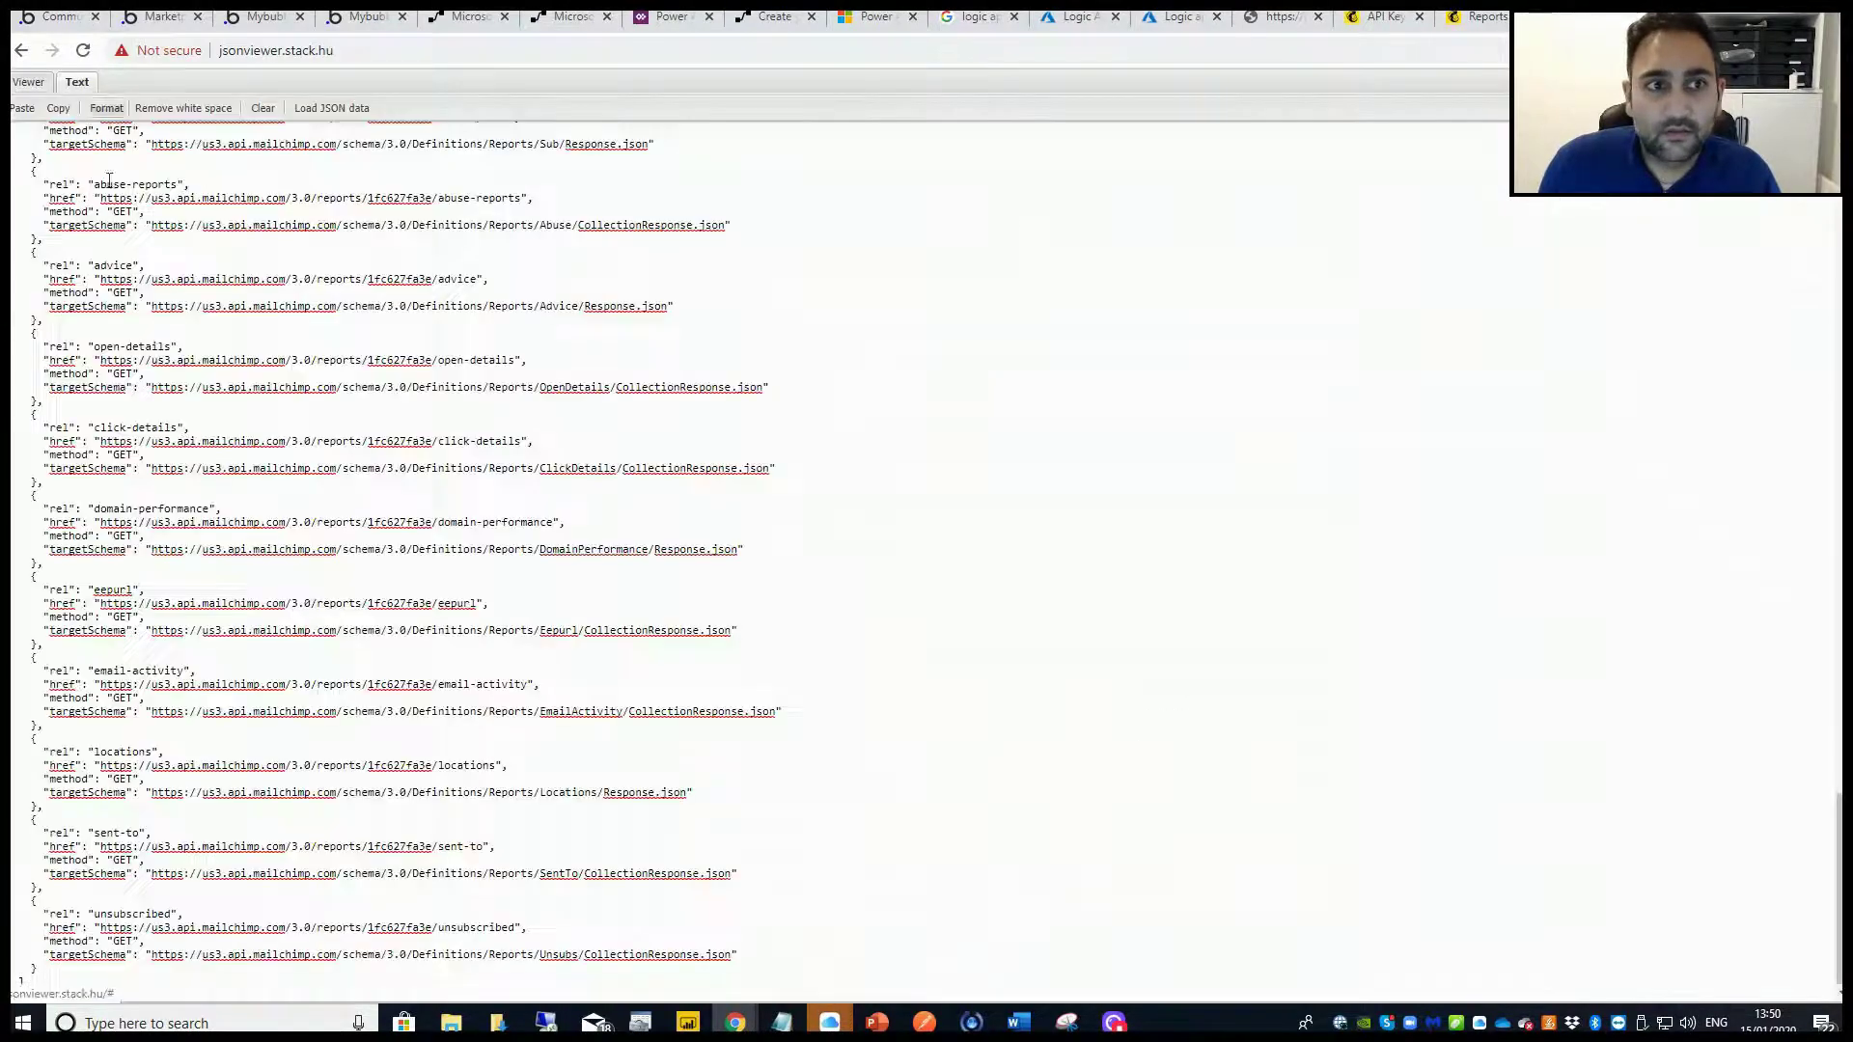
key(ctrl+a)
key(Delete)
key(ctrl+v)
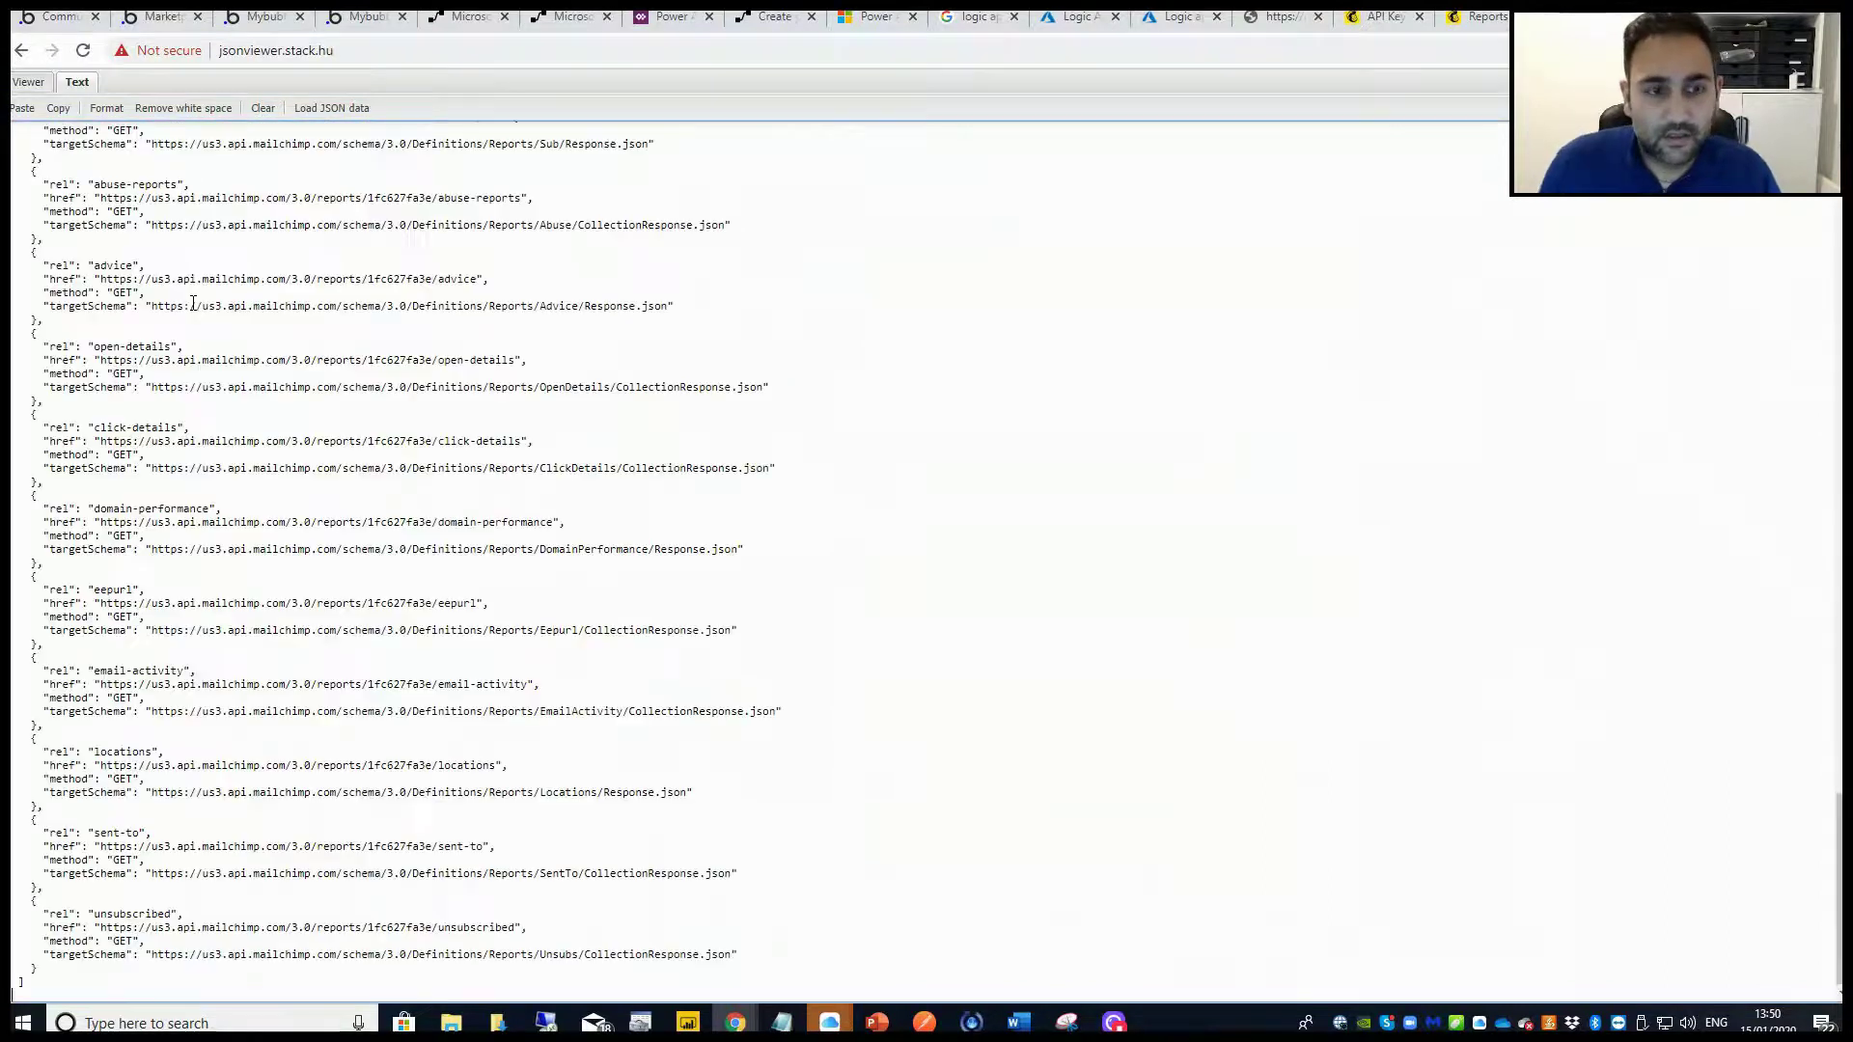
Inspect both campaigns in the JSON tree, expanding the second campaign's report_summary.
click(29, 82)
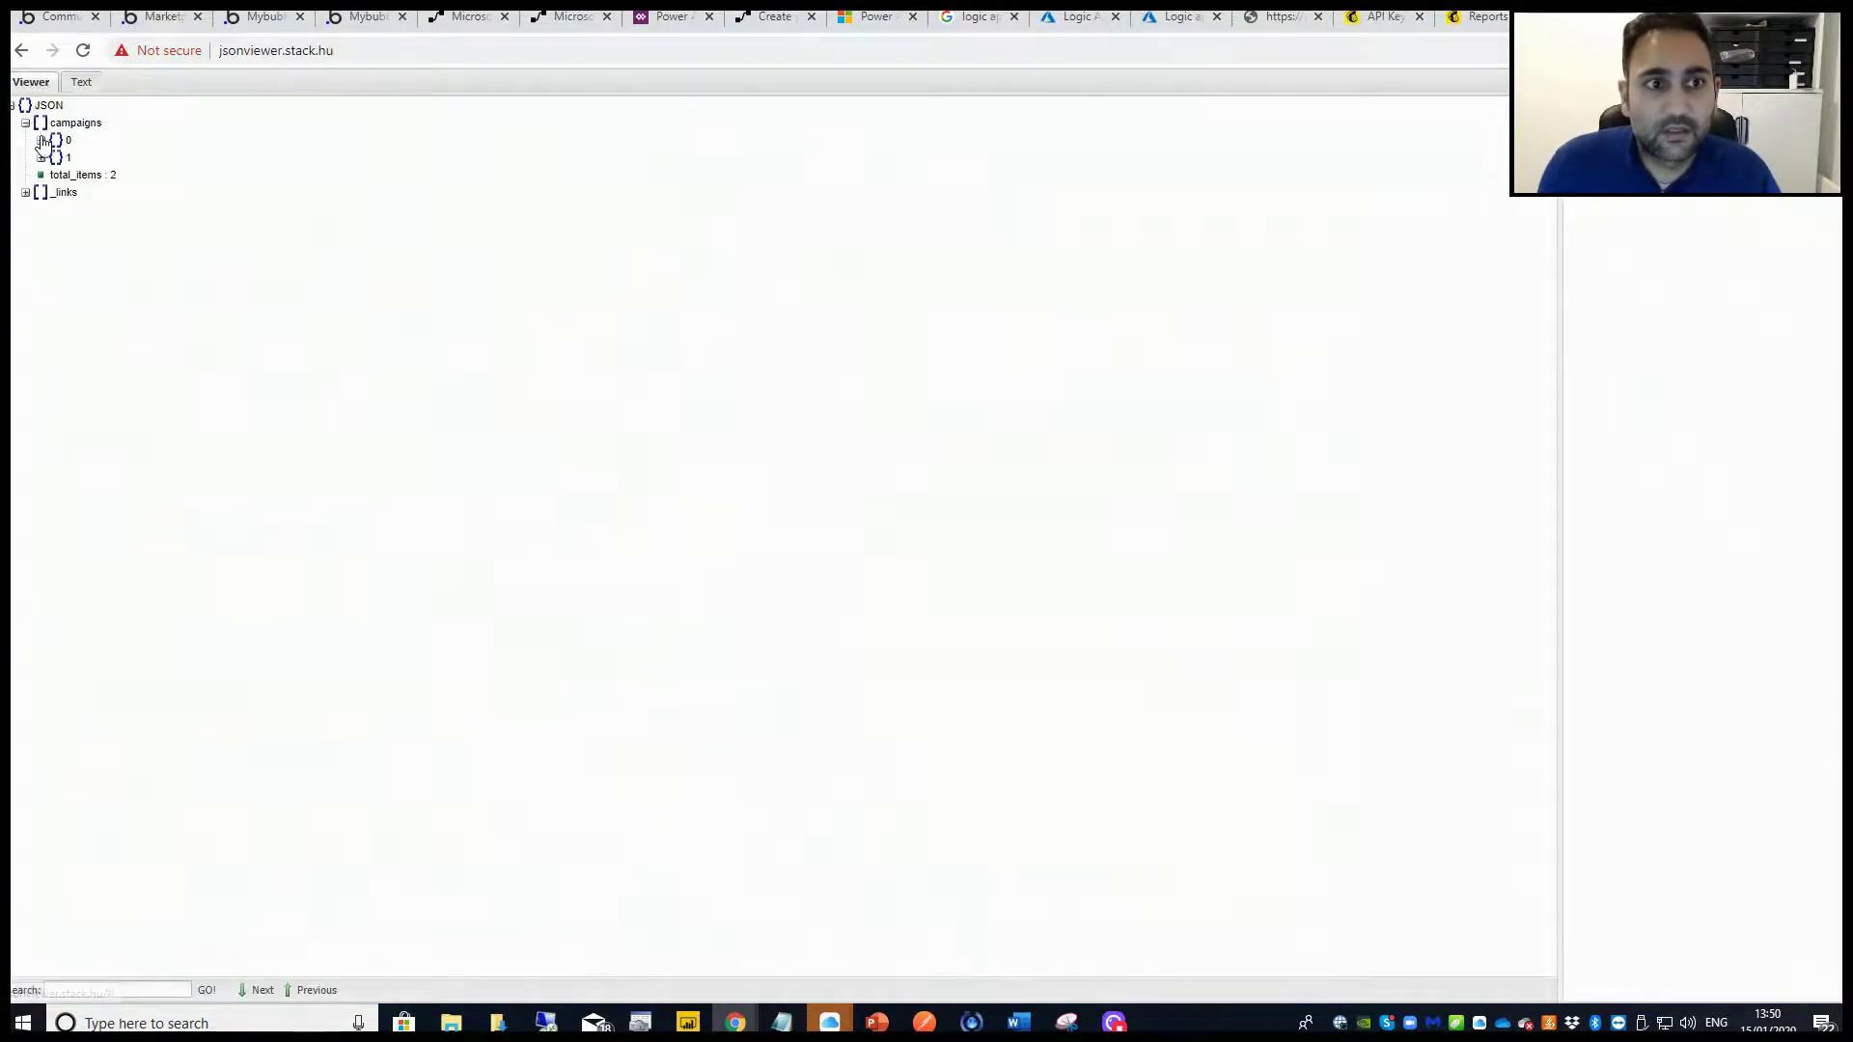
click(42, 140)
click(42, 140)
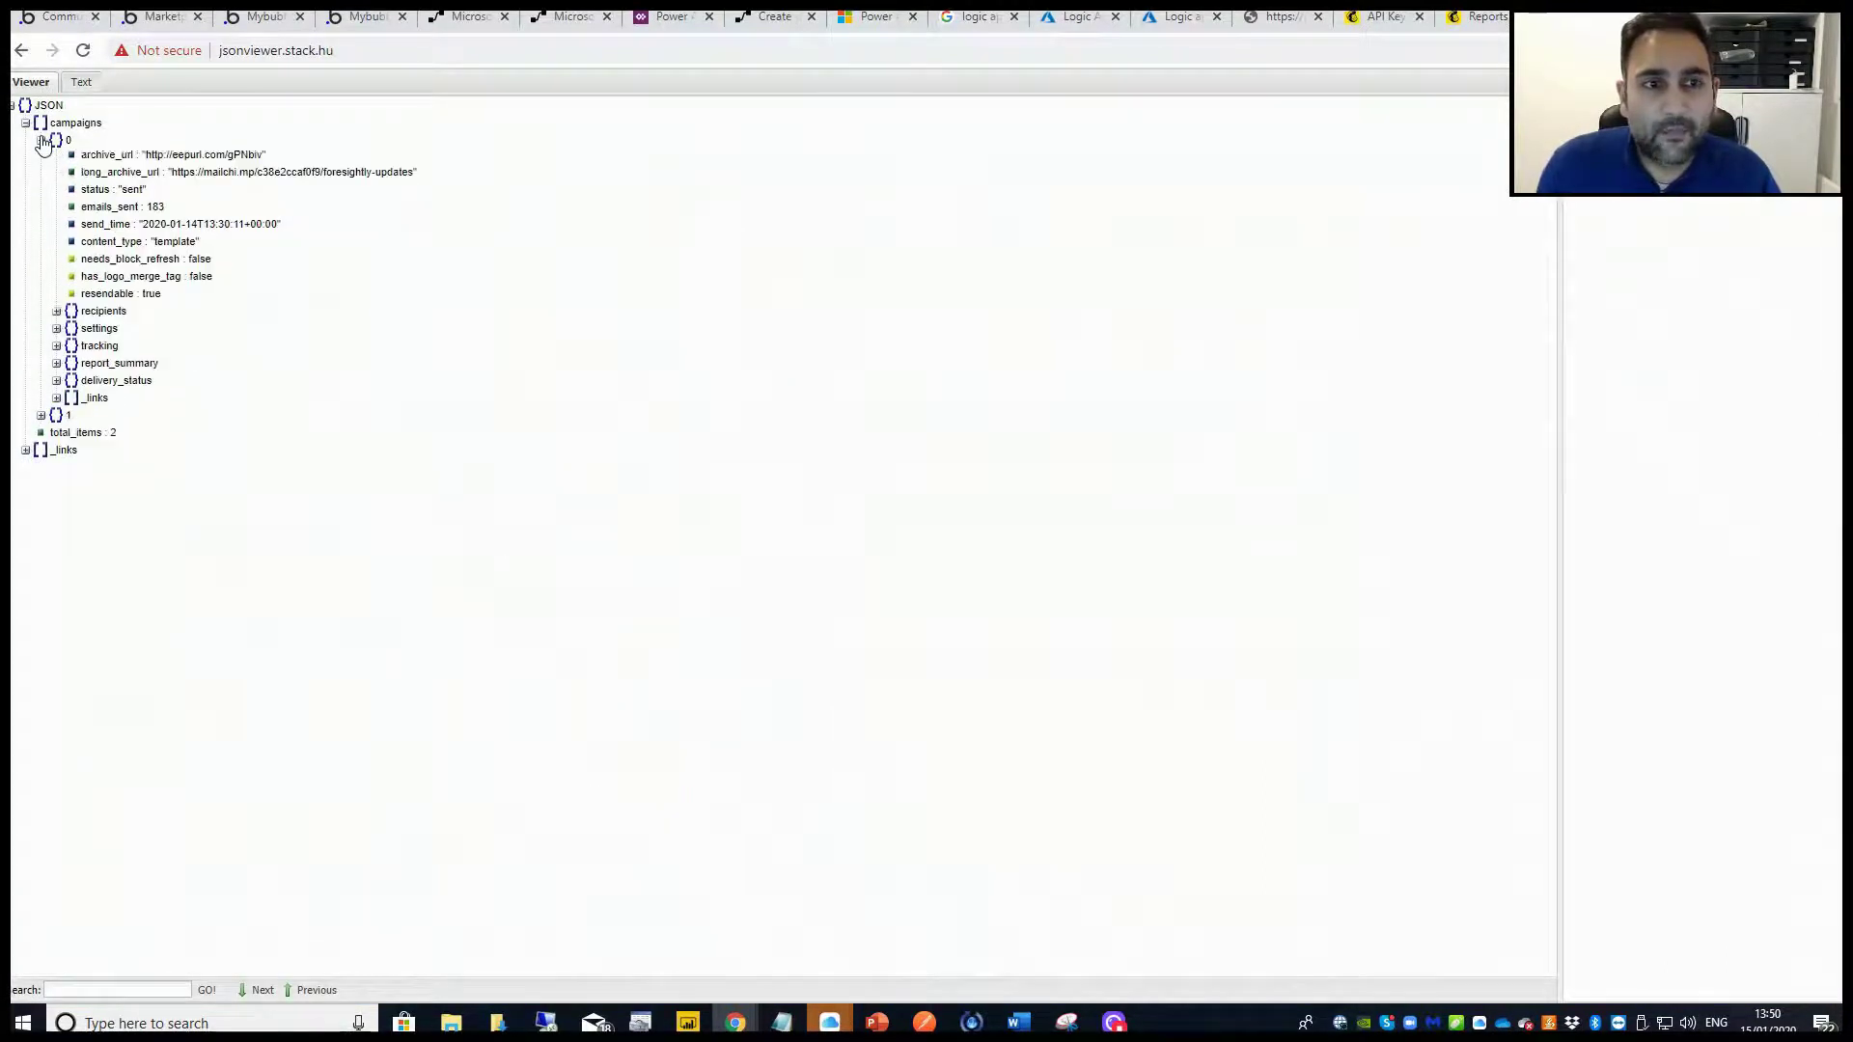
click(42, 158)
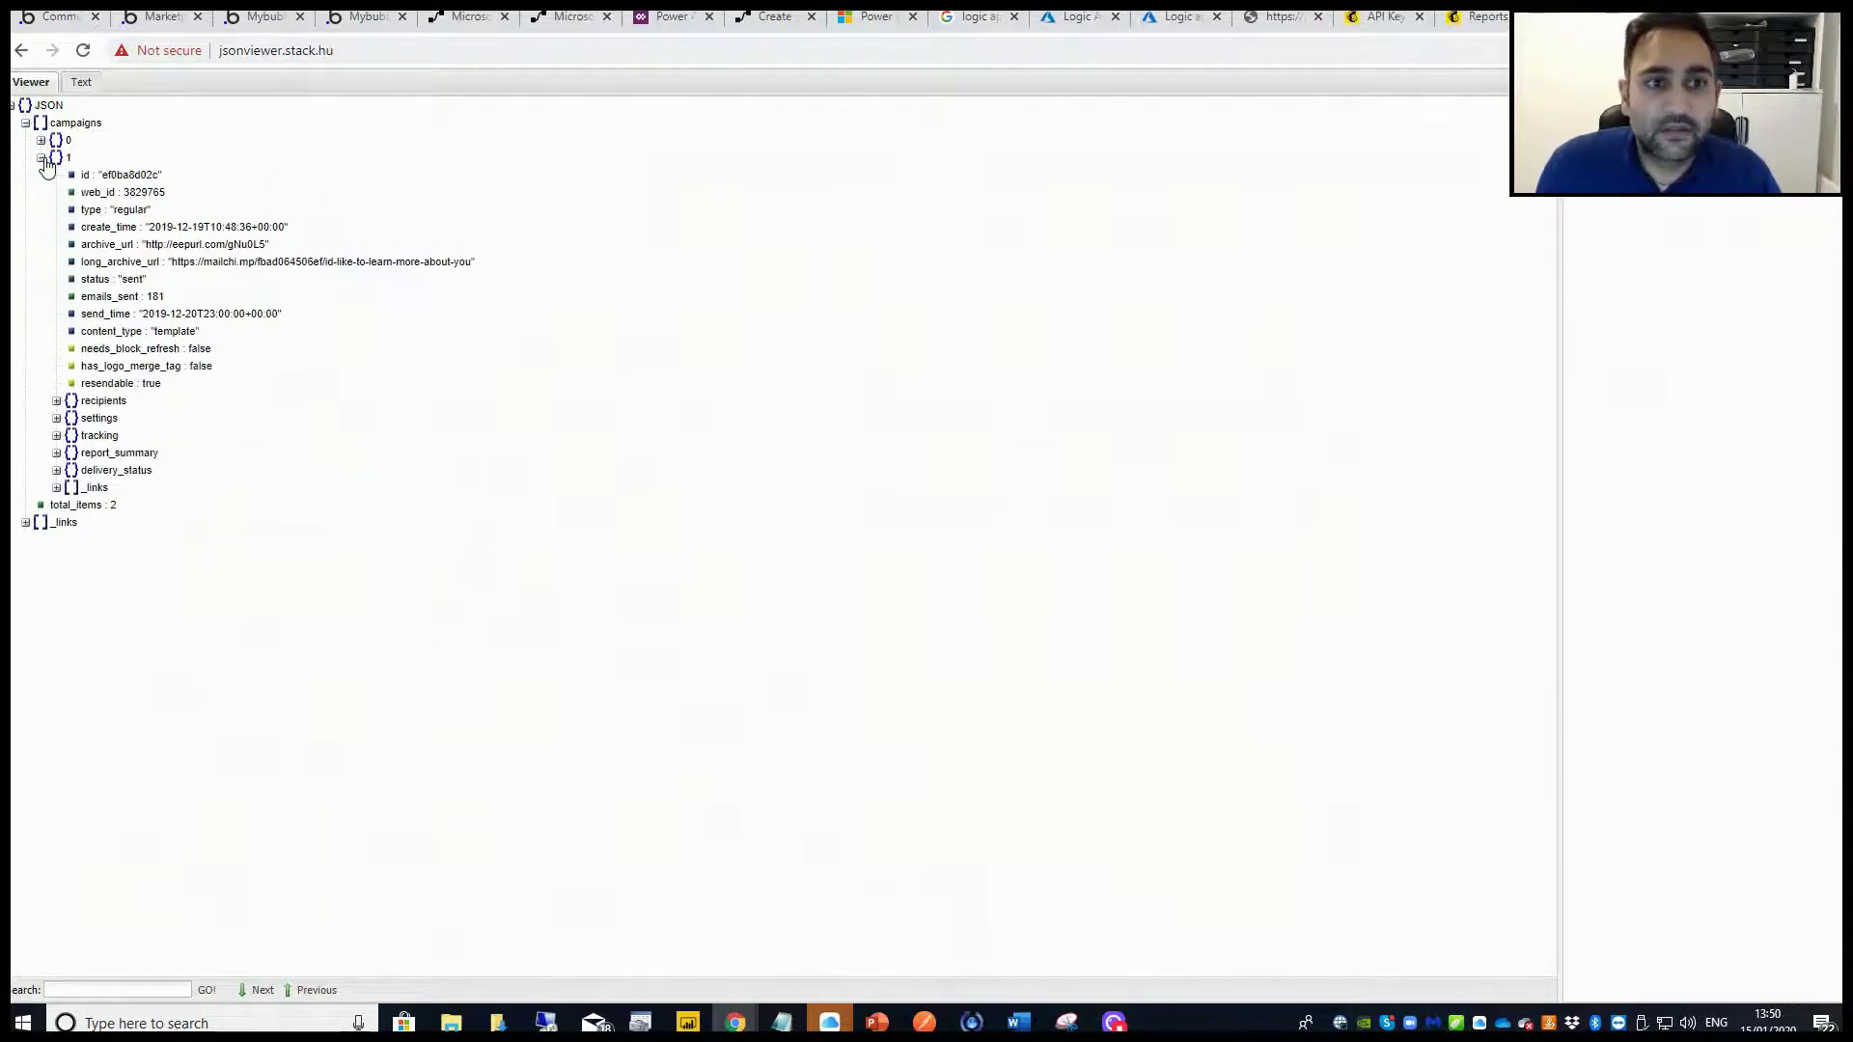
click(56, 454)
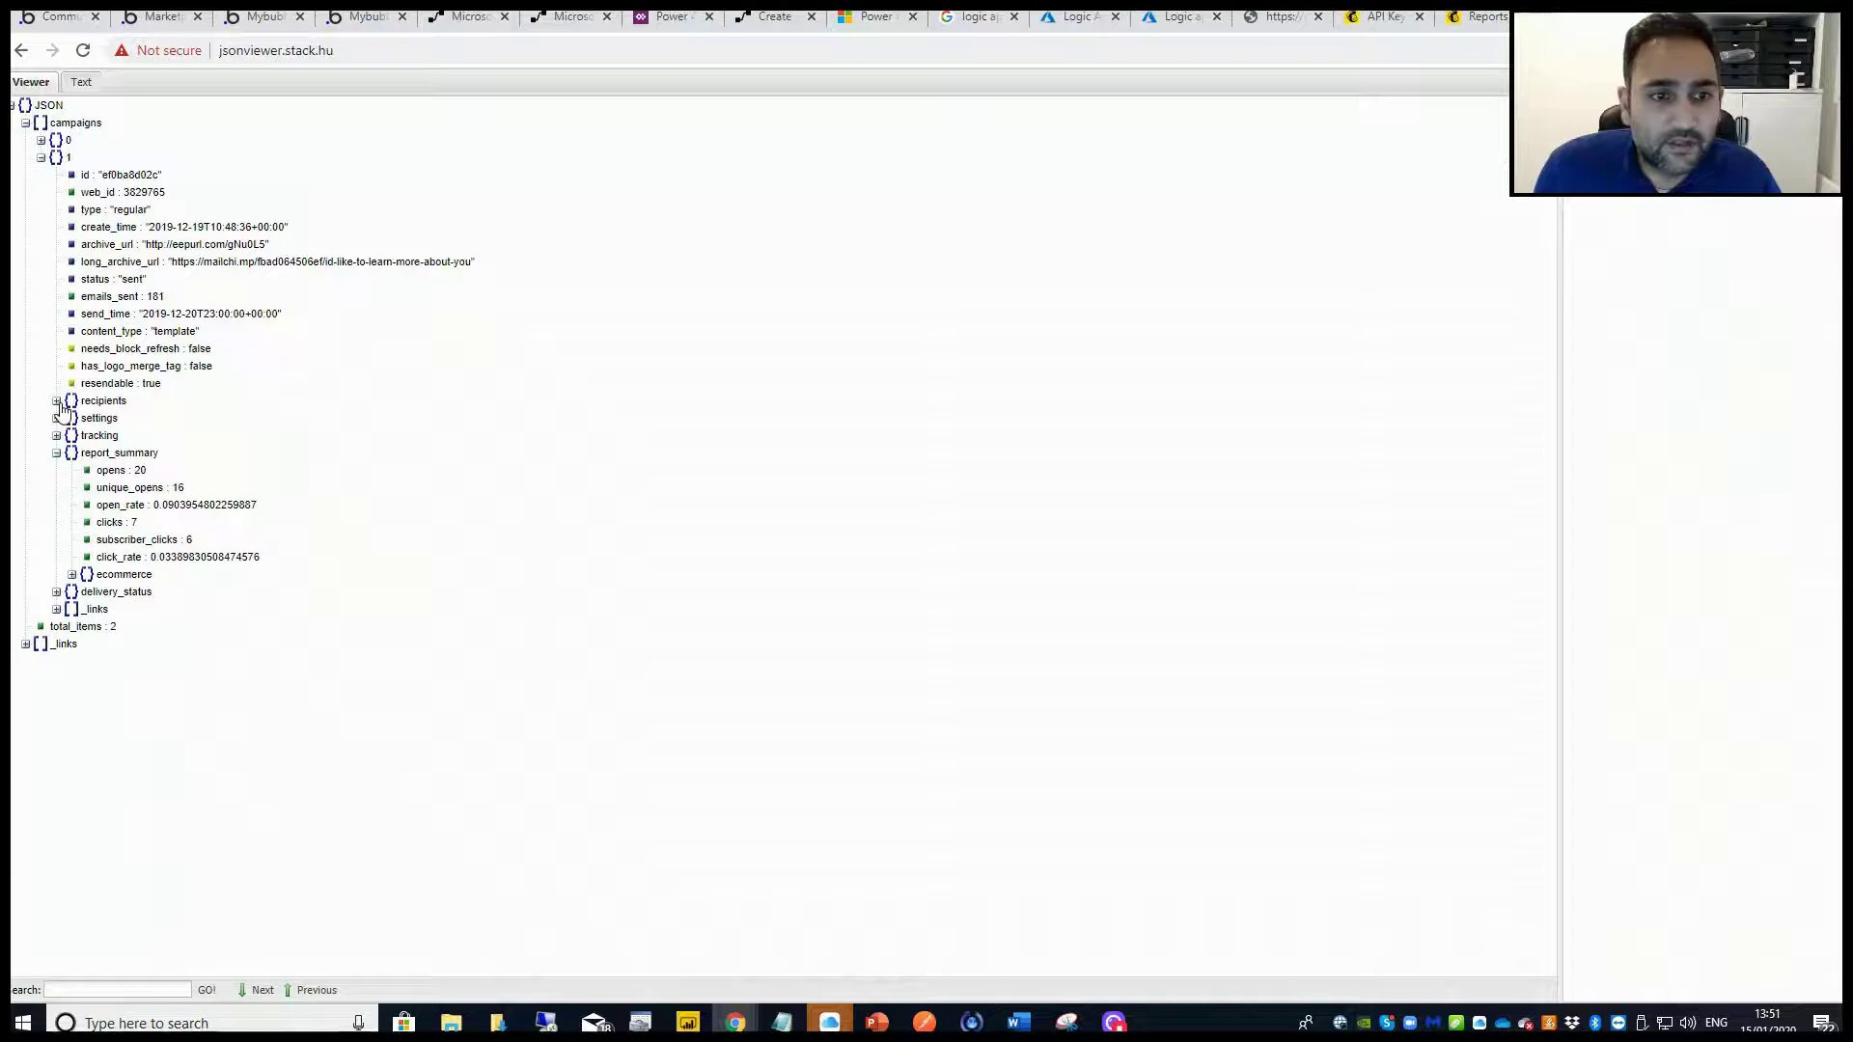
Read through the fields of the HTTP 2 response body in the logic app run to compare them with the JSON viewer.
click(1182, 21)
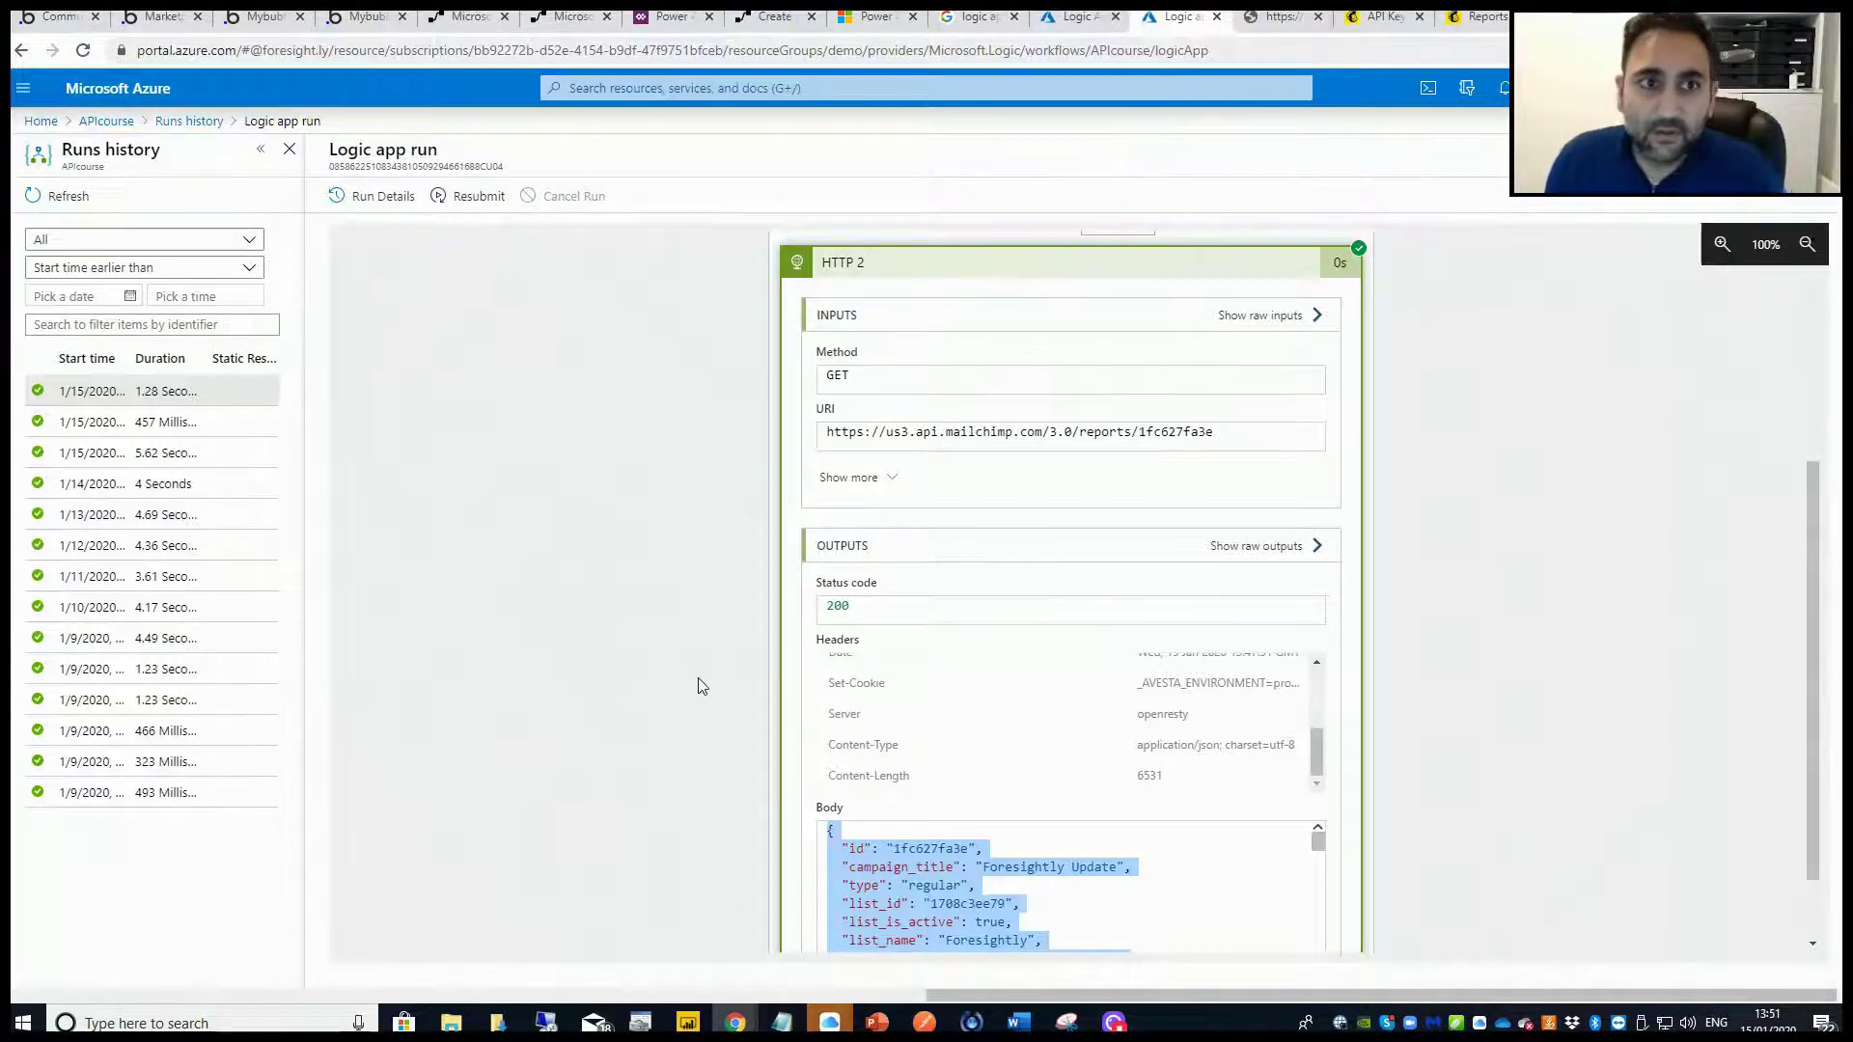
scroll(690, 687, up, 3)
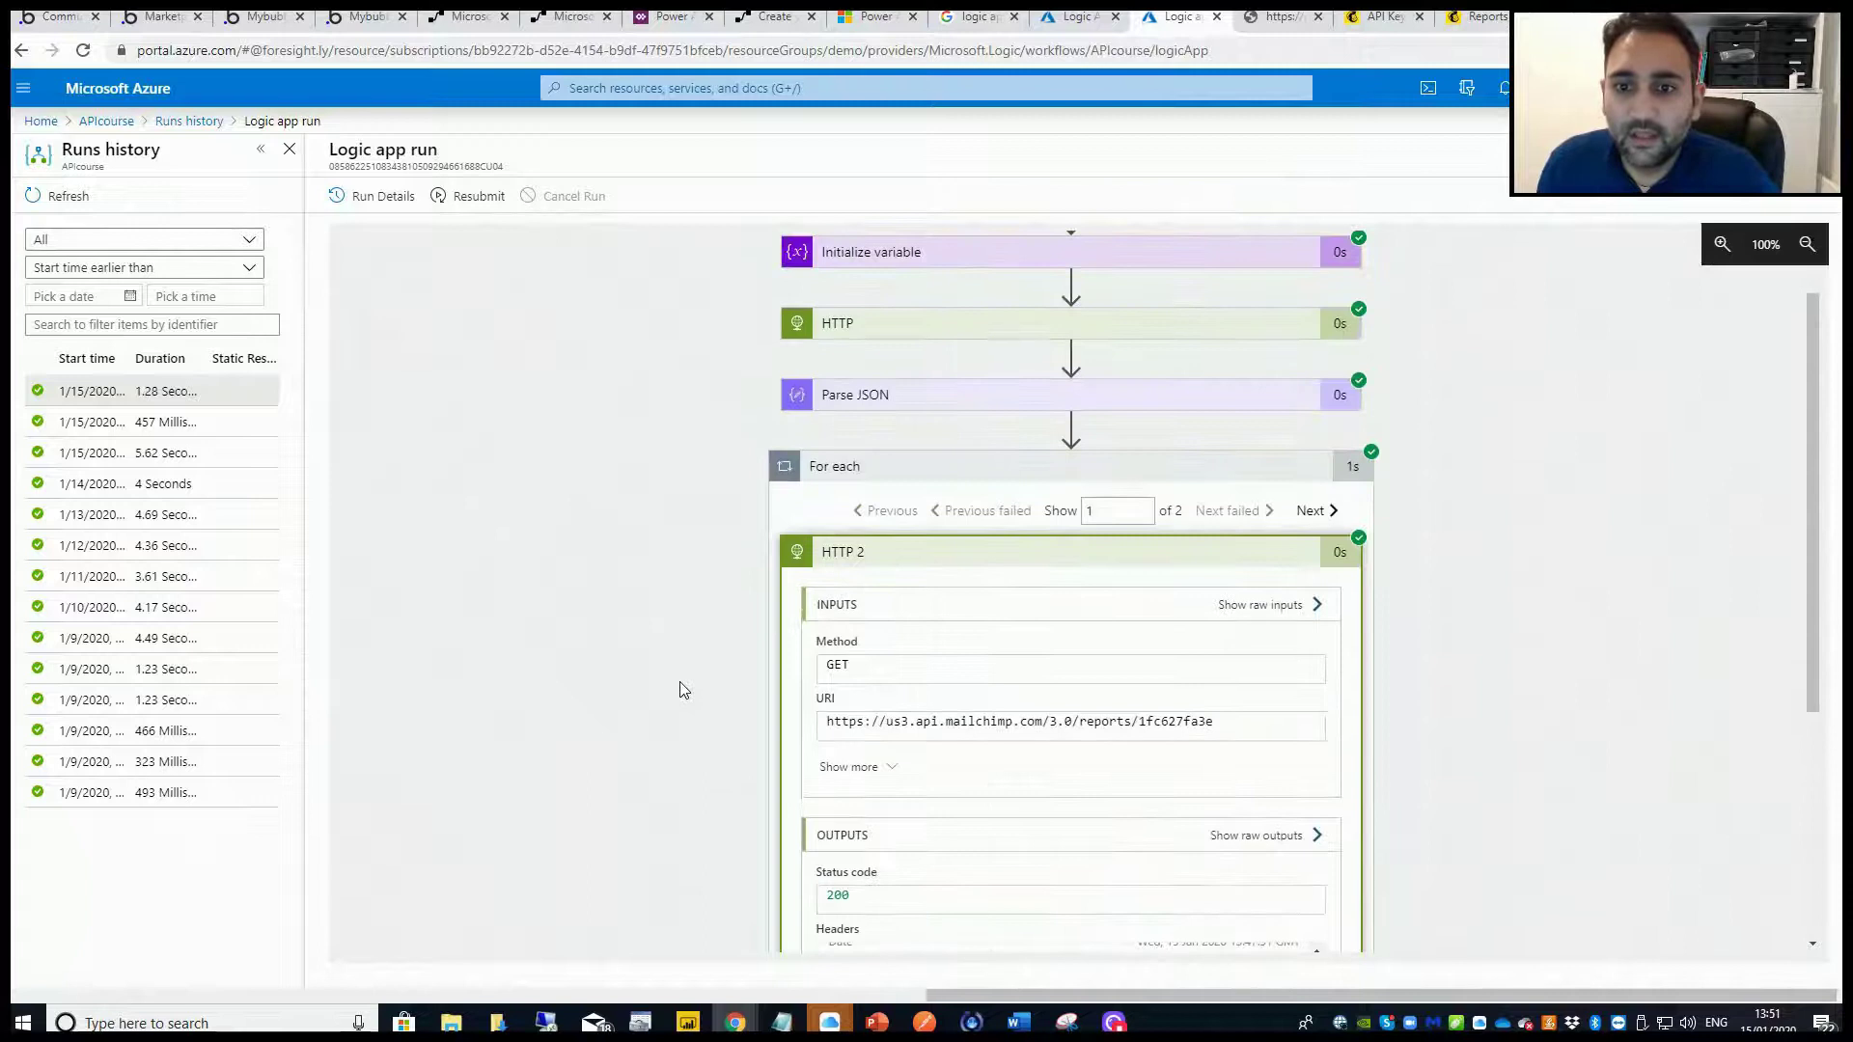
scroll(538, 826, down, 4)
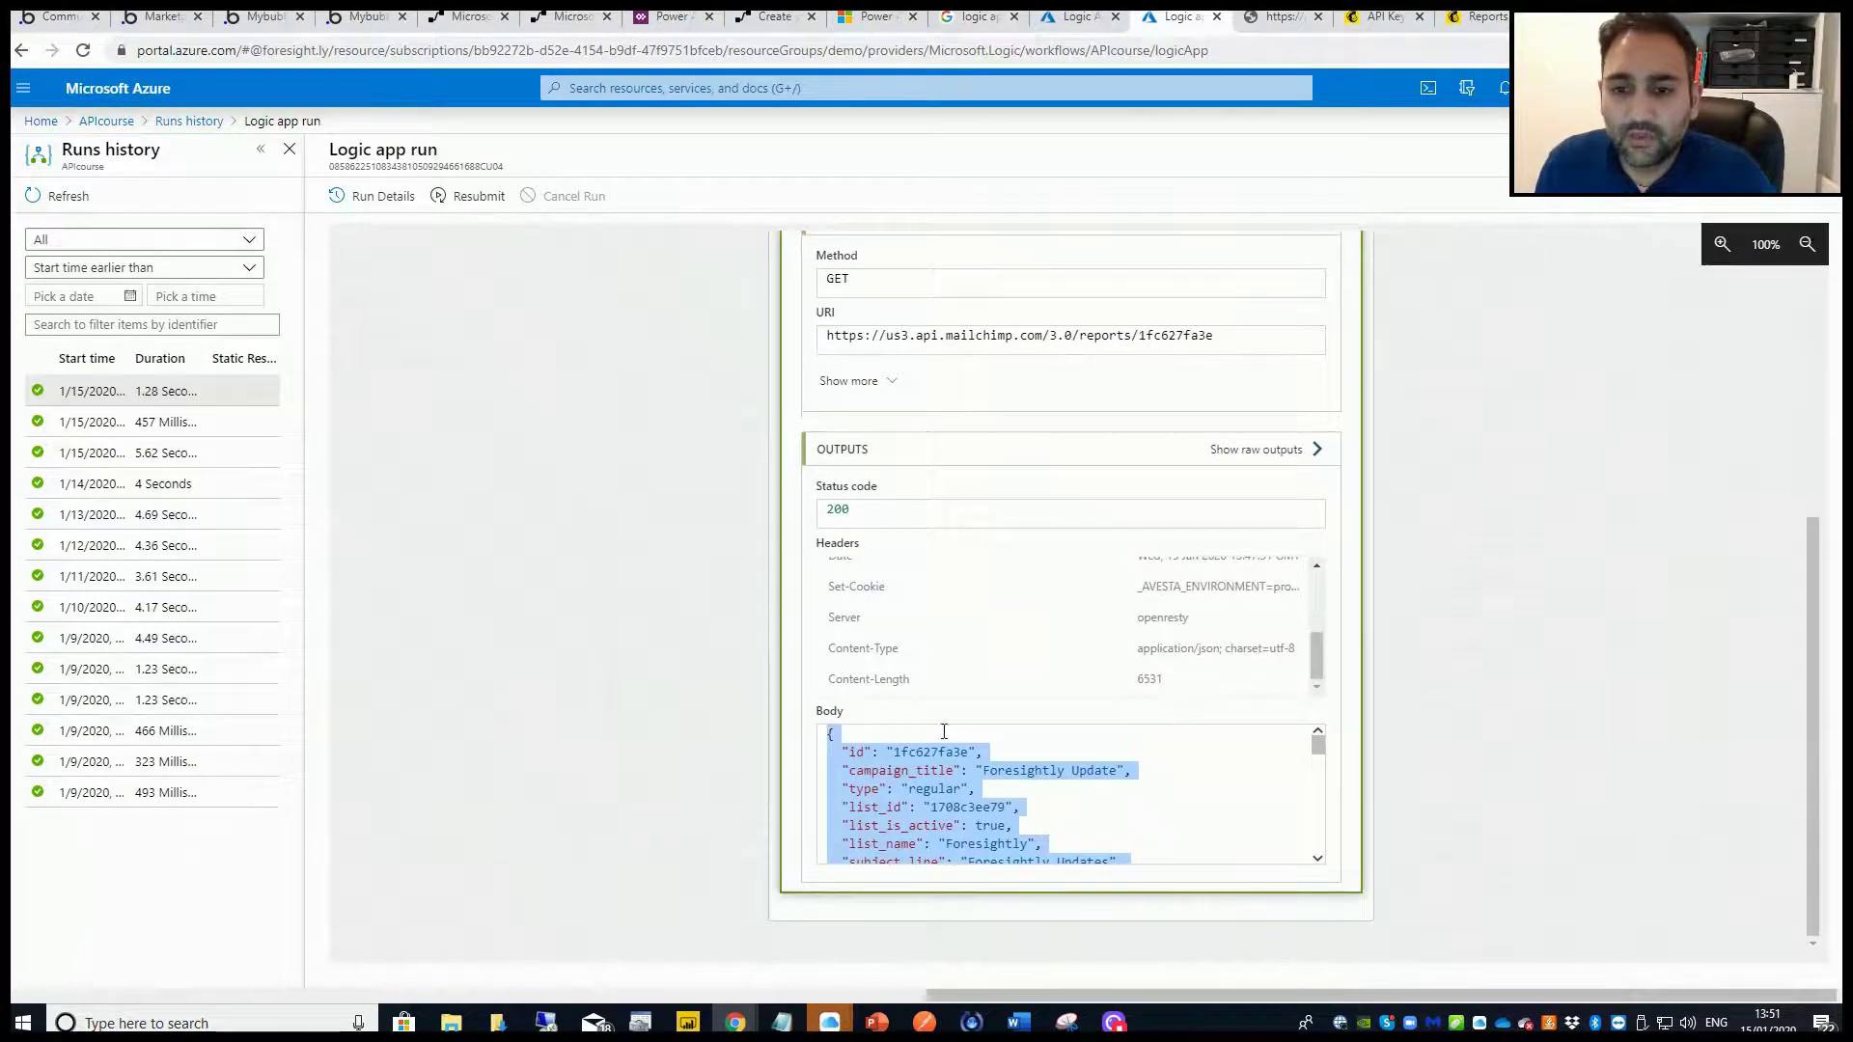
click(943, 769)
scroll(1004, 775, down, 2)
scroll(1005, 775, down, 1)
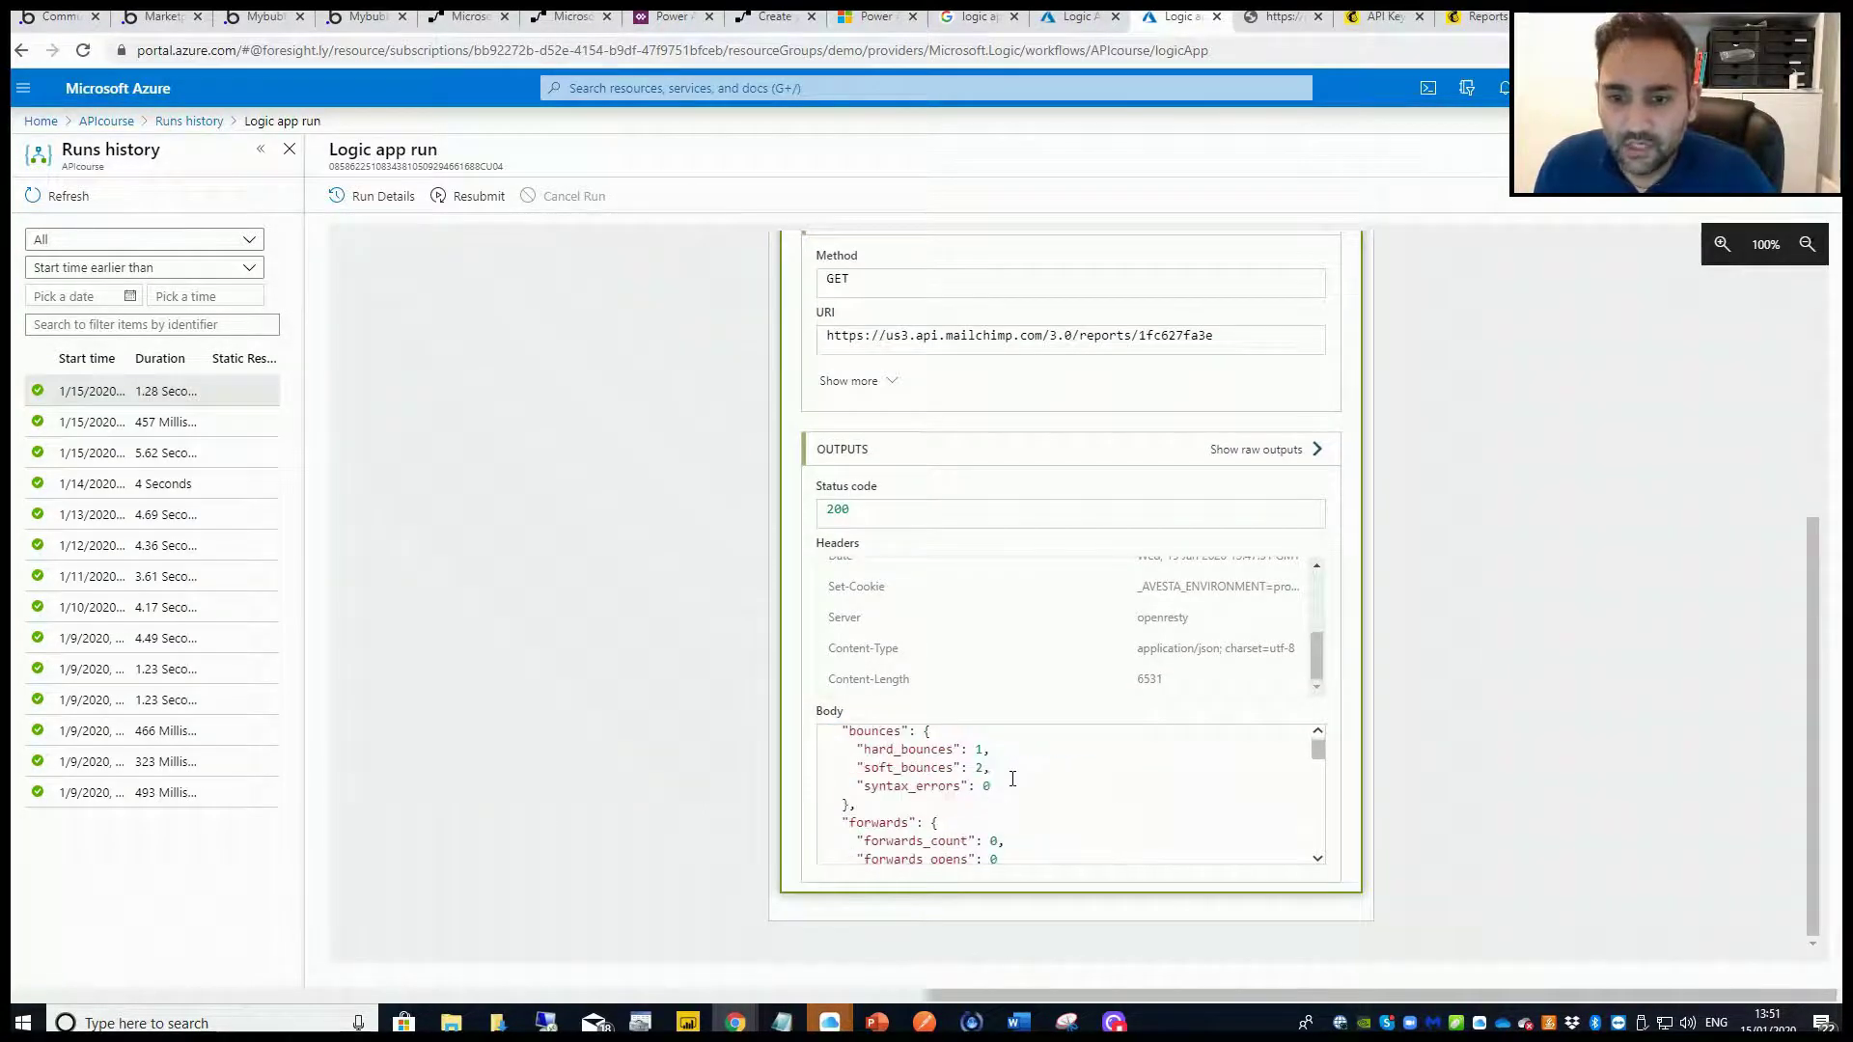
scroll(1012, 780, up, 1)
scroll(927, 780, up, 3)
scroll(946, 784, down, 2)
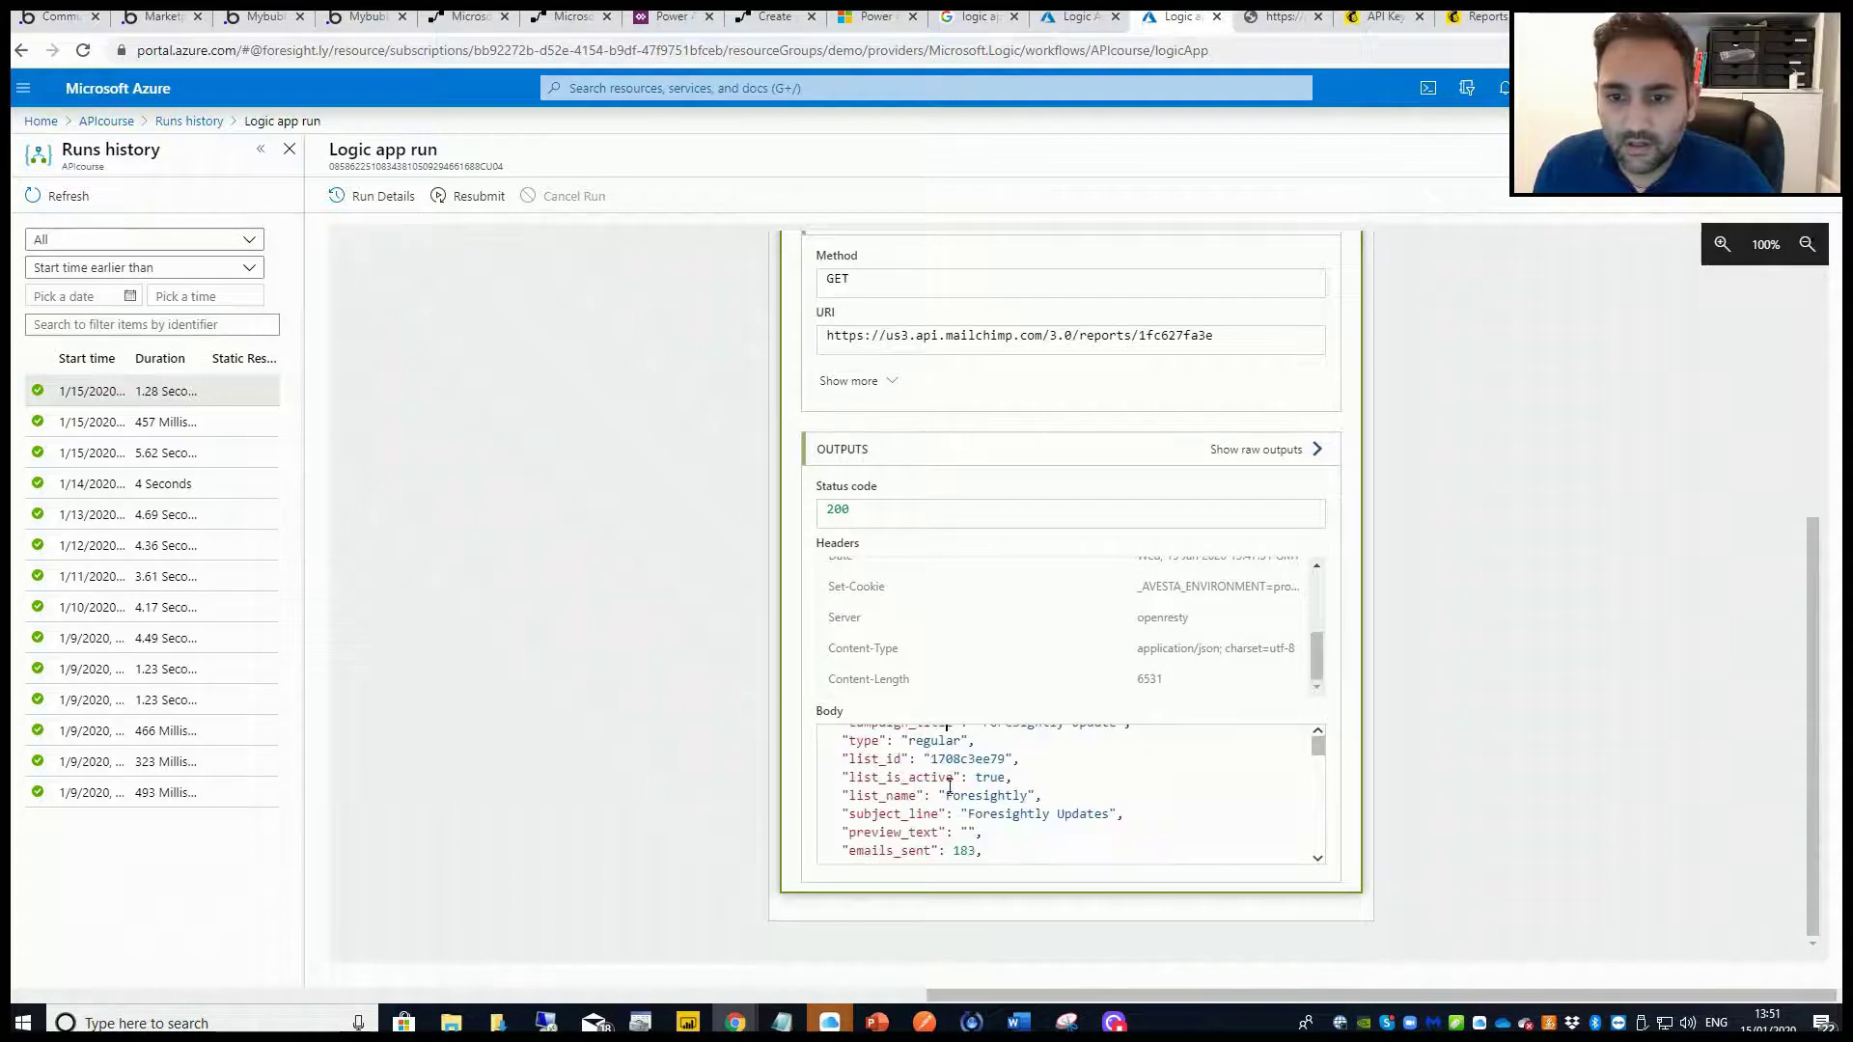
scroll(916, 793, down, 2)
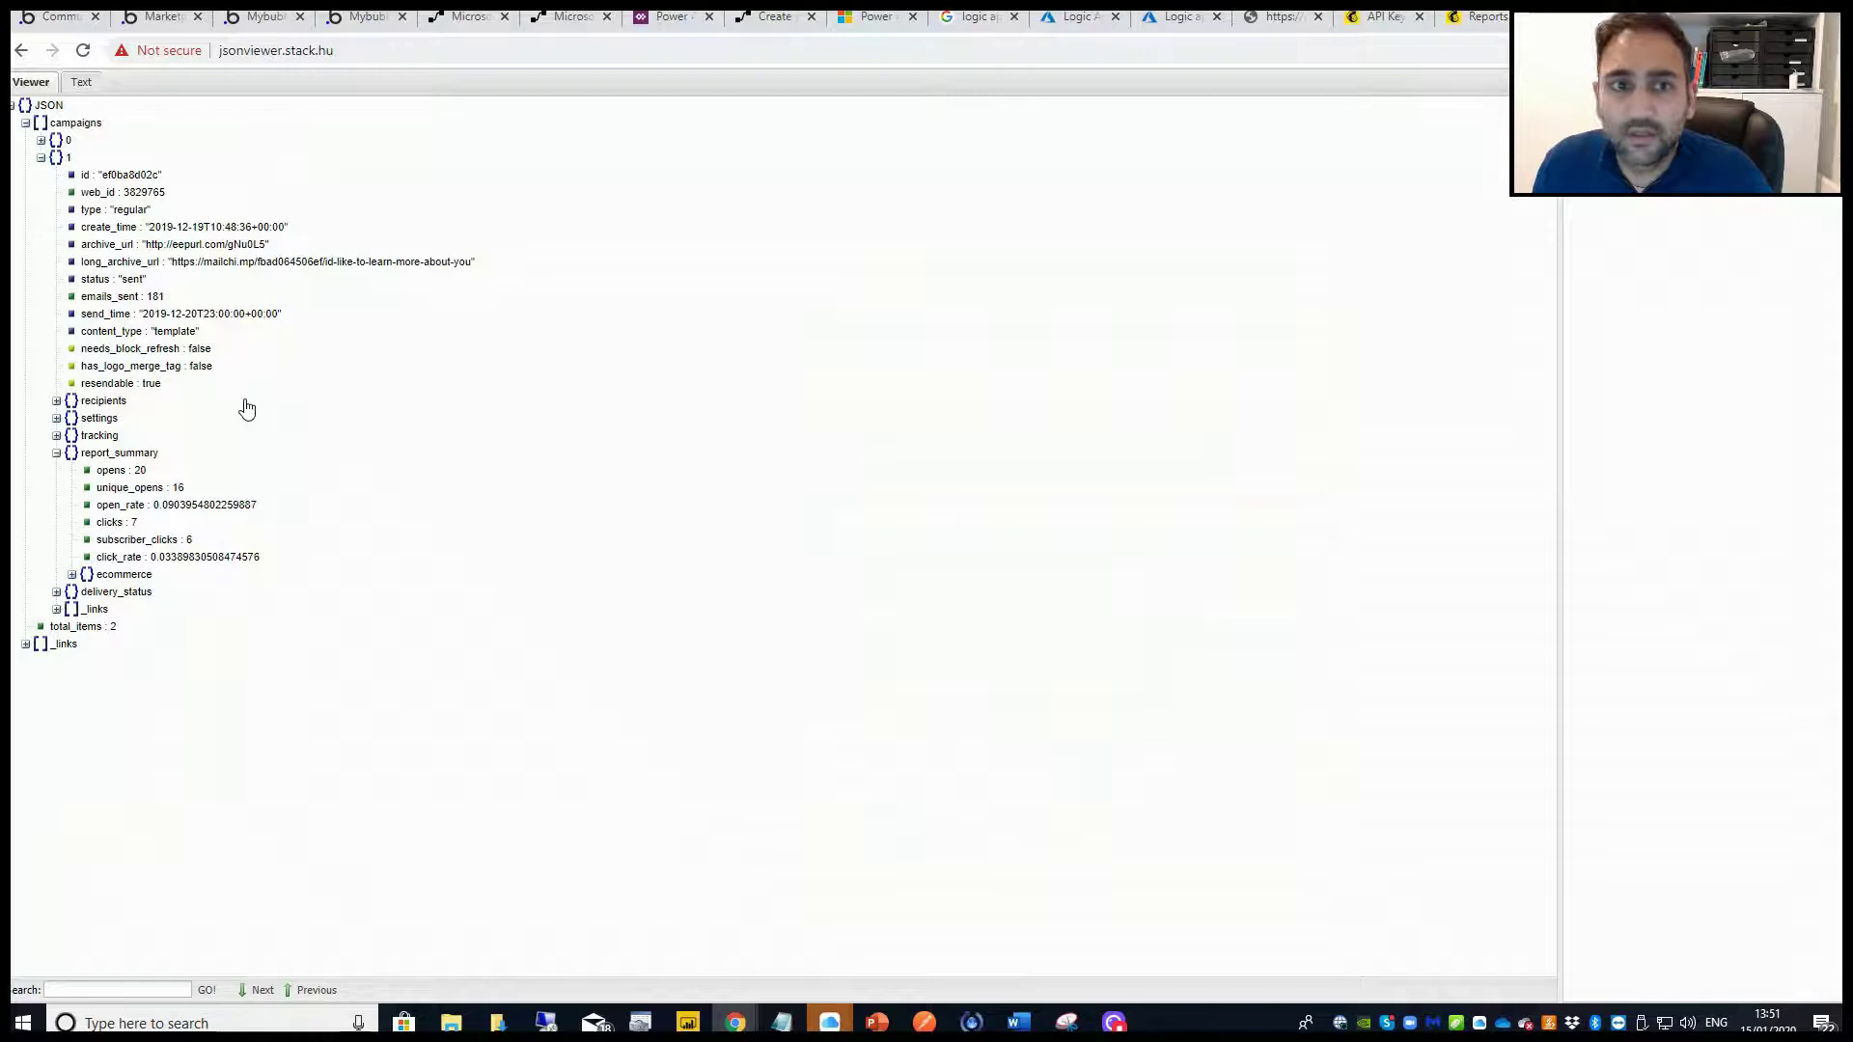
Examine the first campaign's recipients, settings and tracking entries in the JSON viewer tree.
click(43, 140)
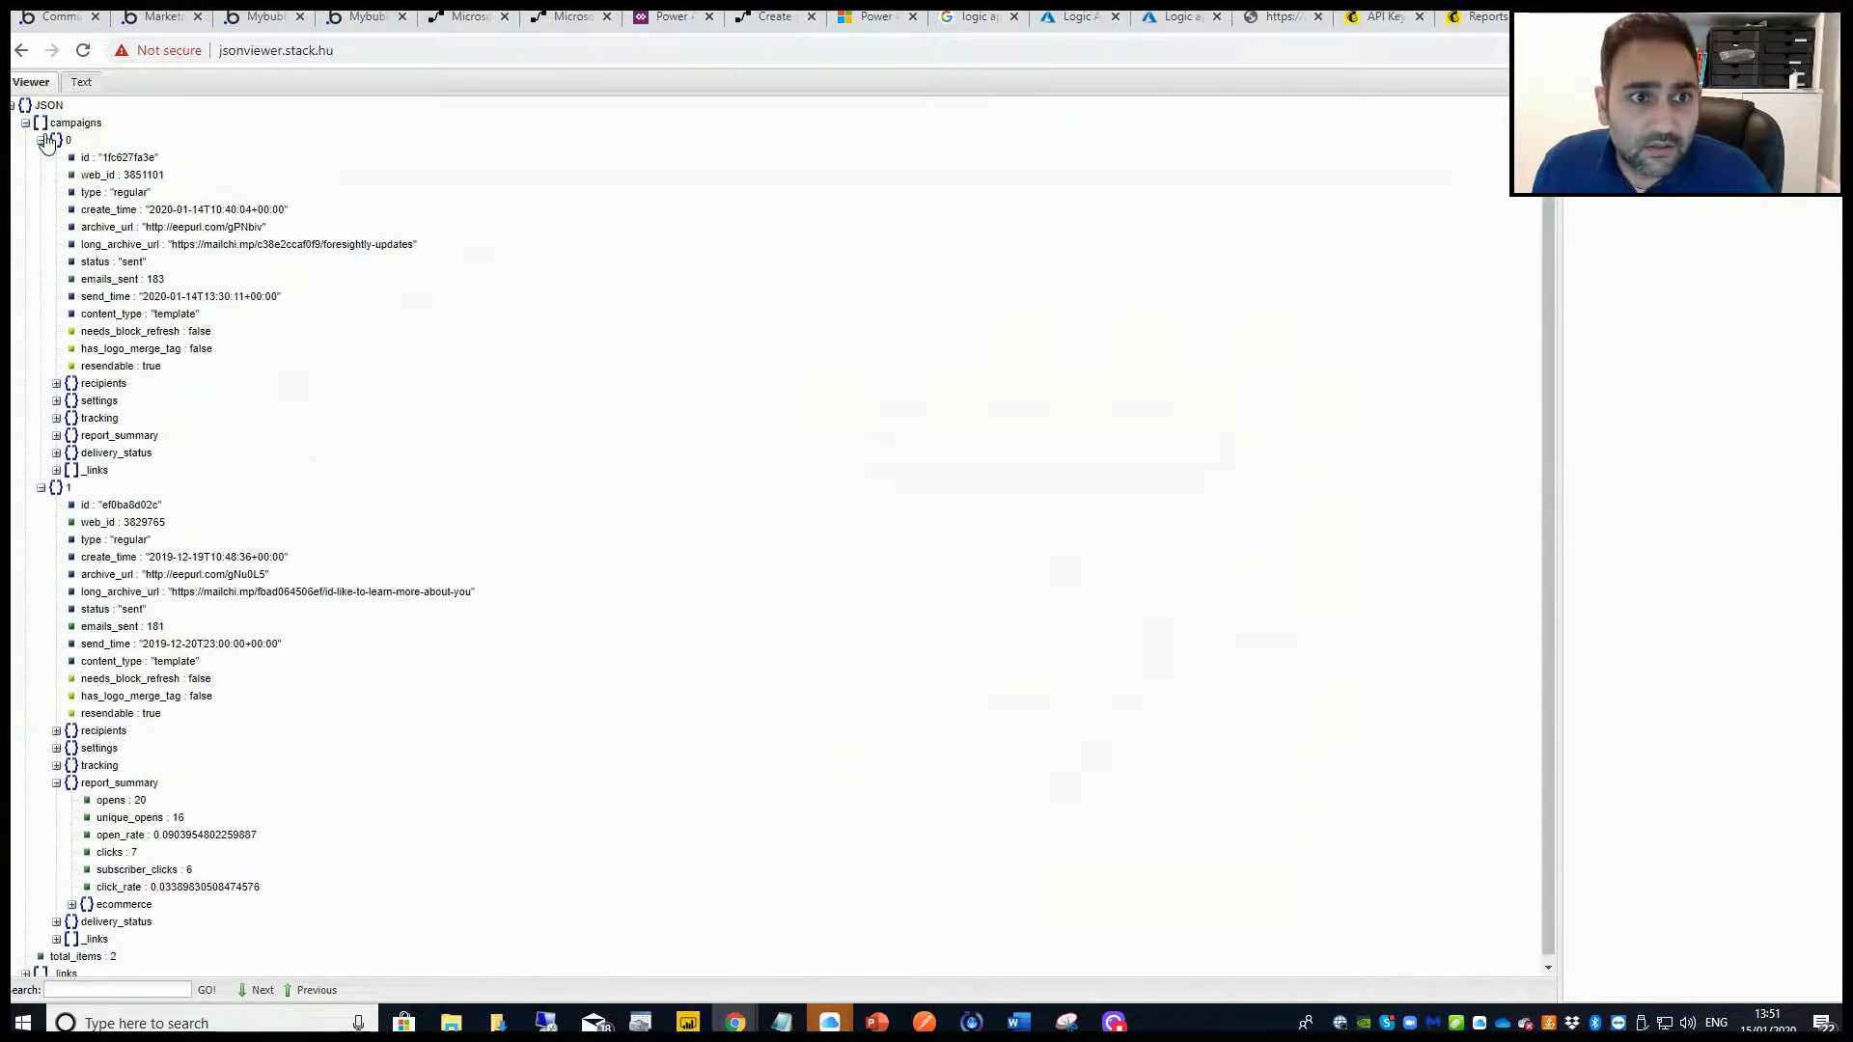
click(56, 383)
click(55, 488)
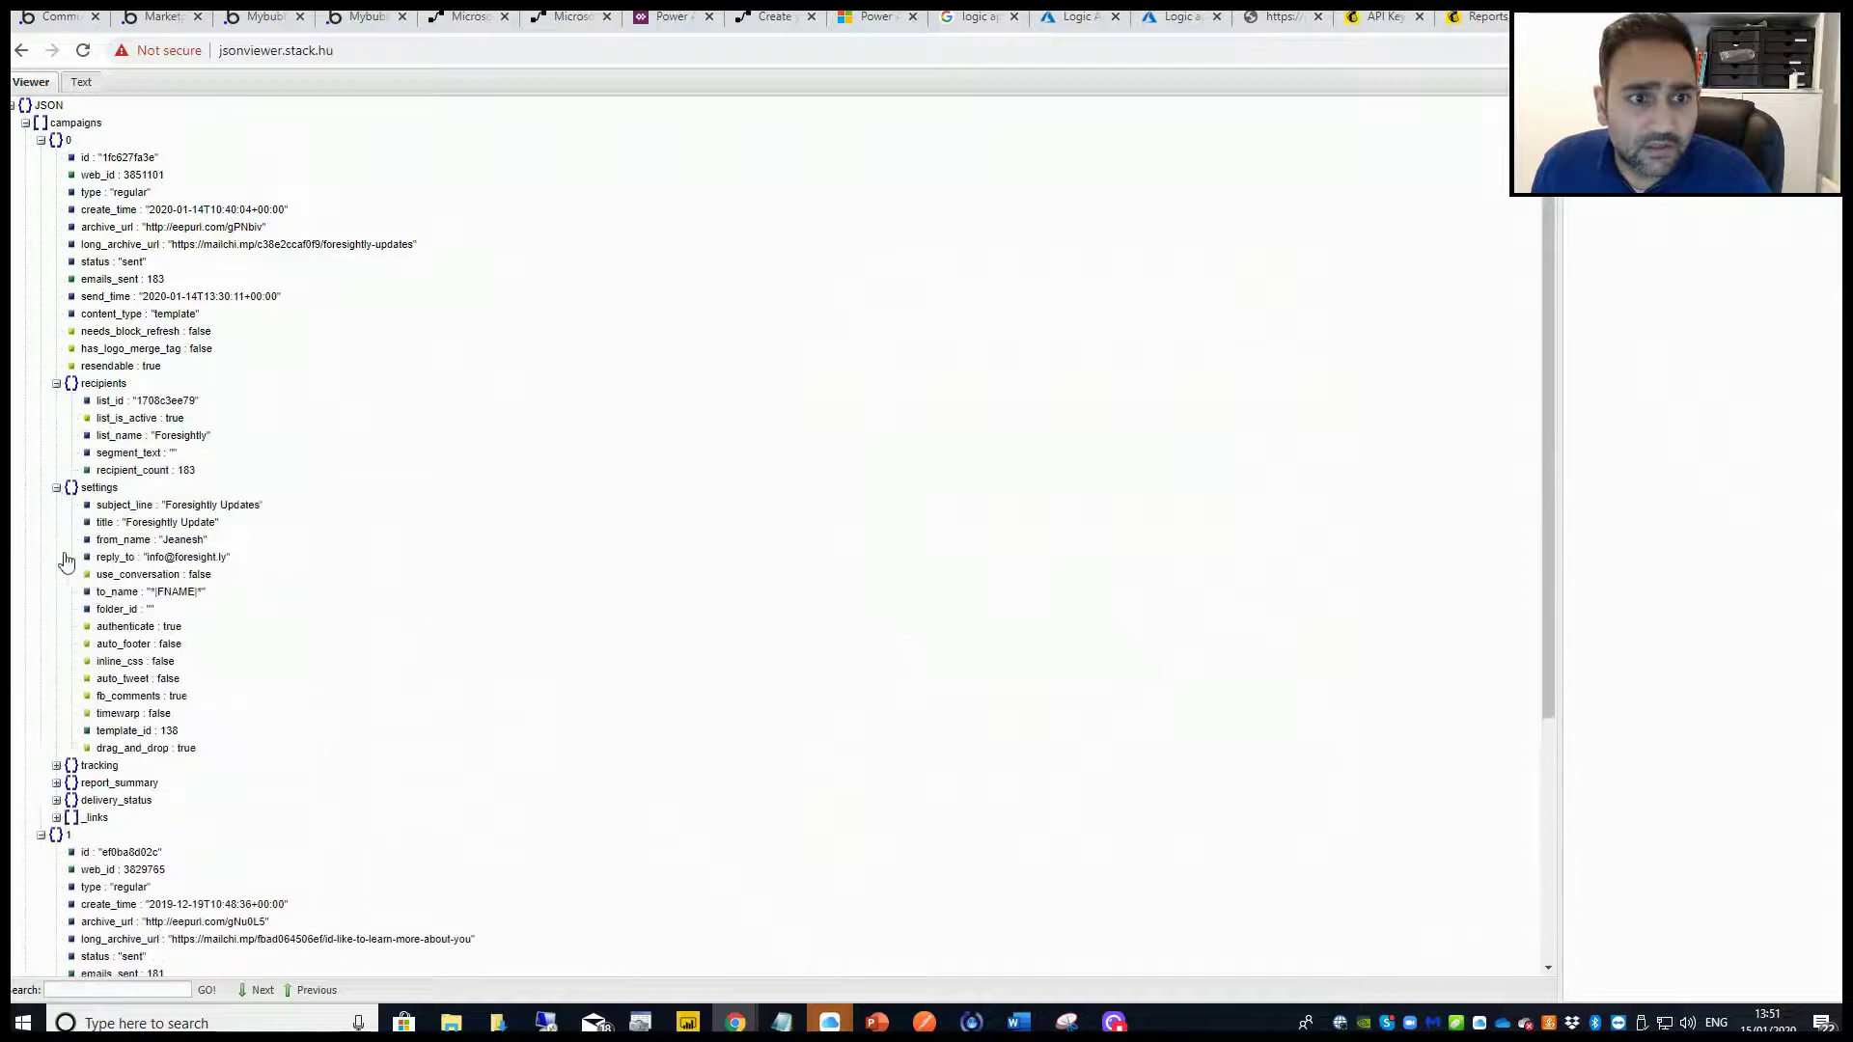
scroll(58, 575, down, 2)
click(64, 574)
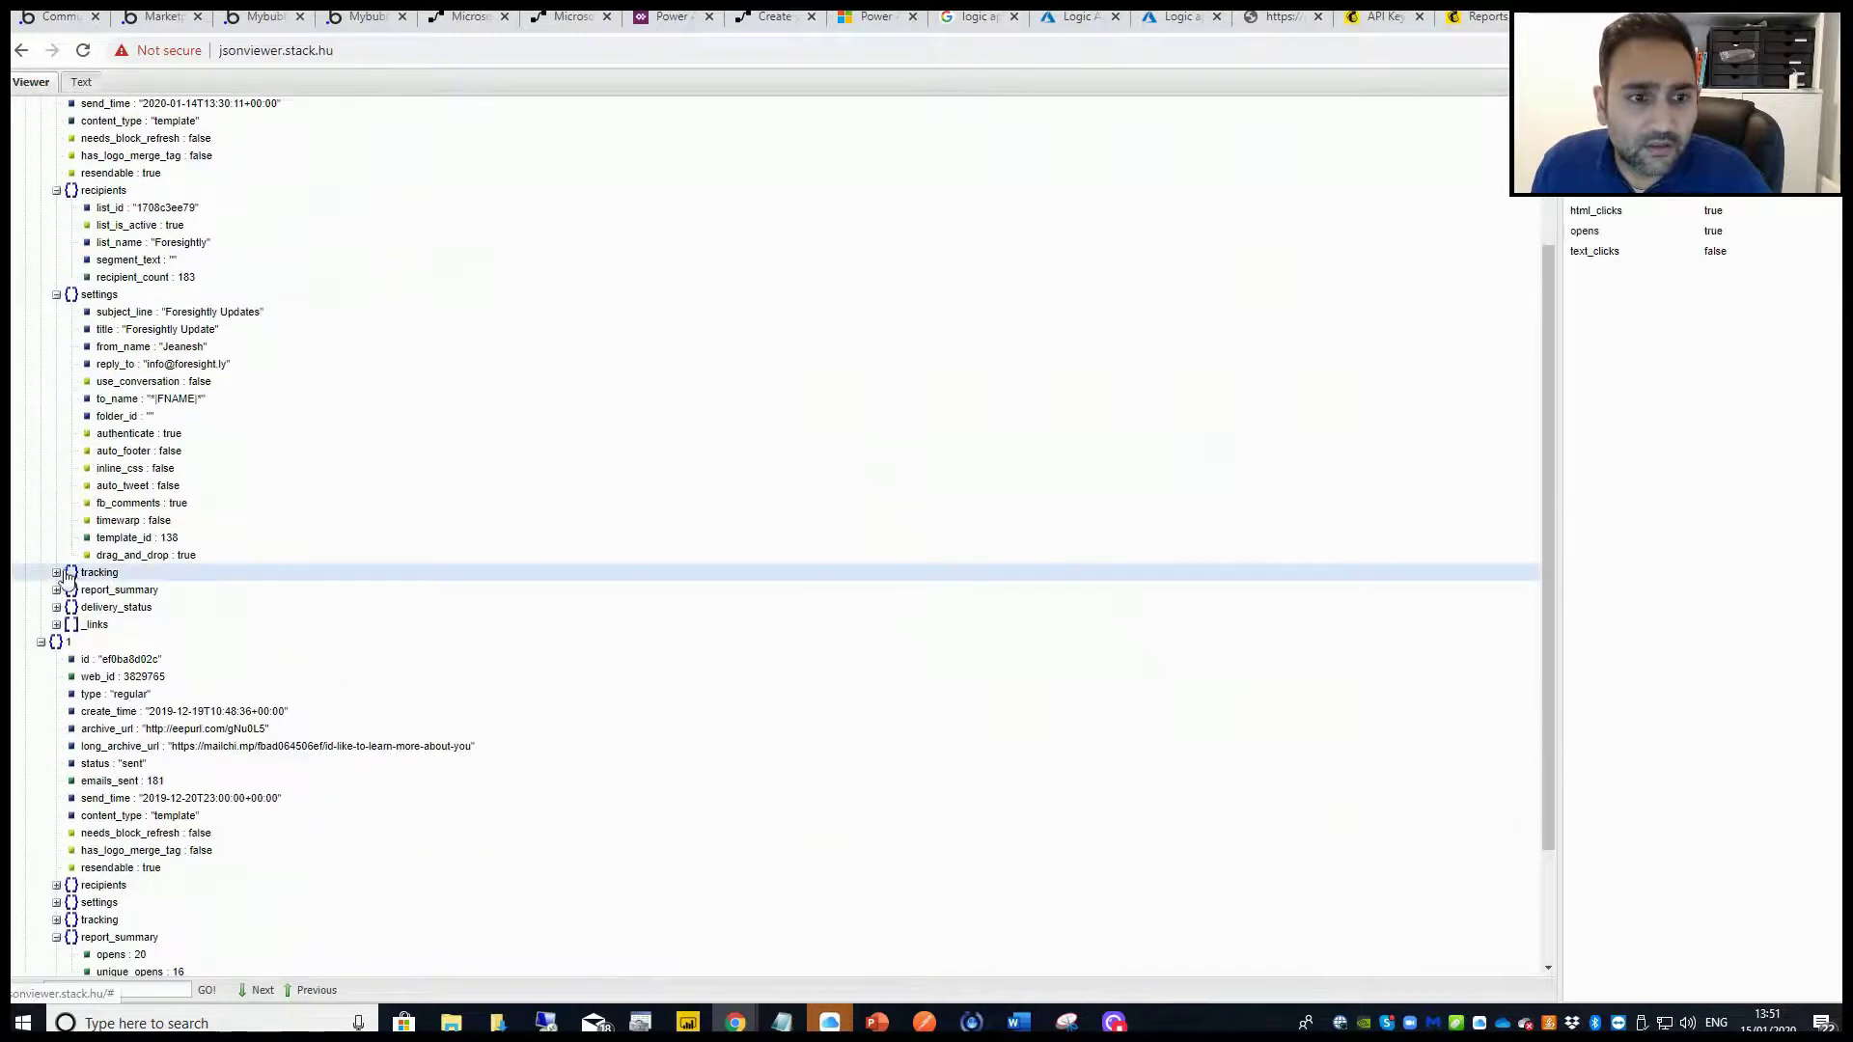
Reload the JSON viewer page and paste the copied report body into its empty text area.
click(81, 83)
click(83, 50)
click(120, 134)
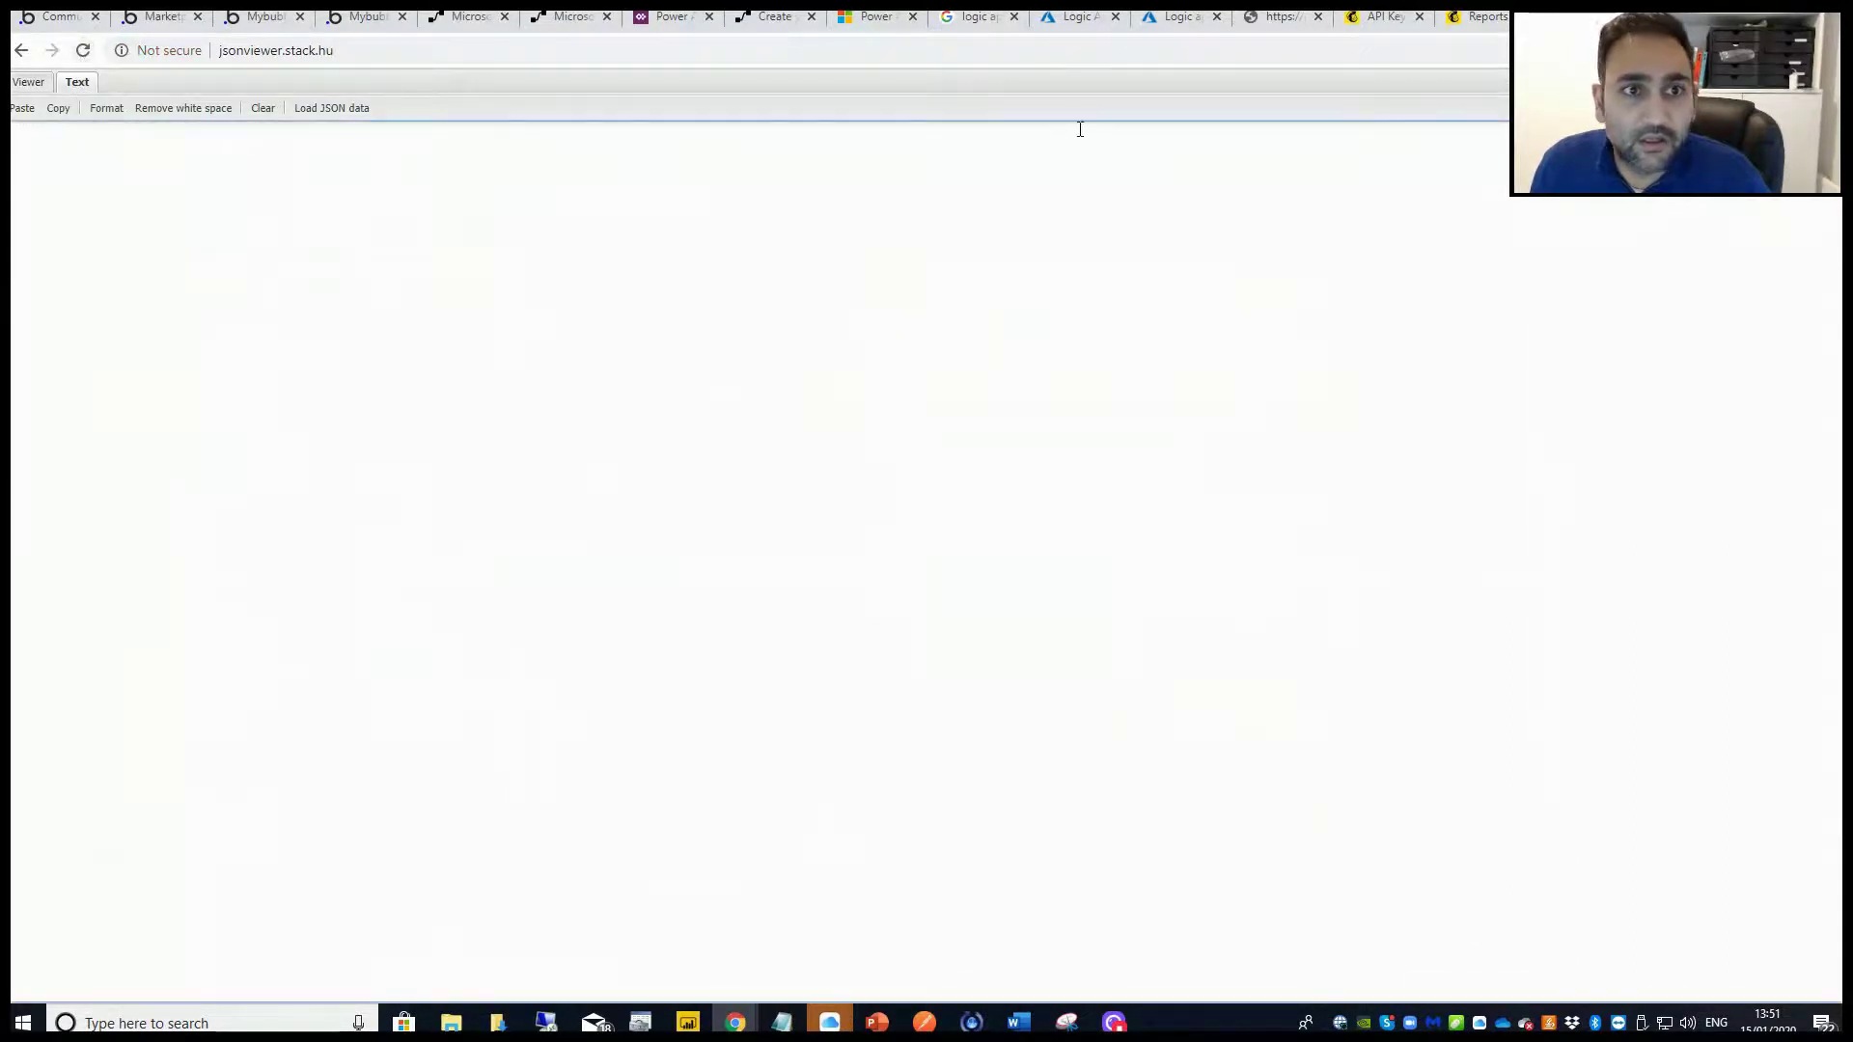
key(ctrl+v)
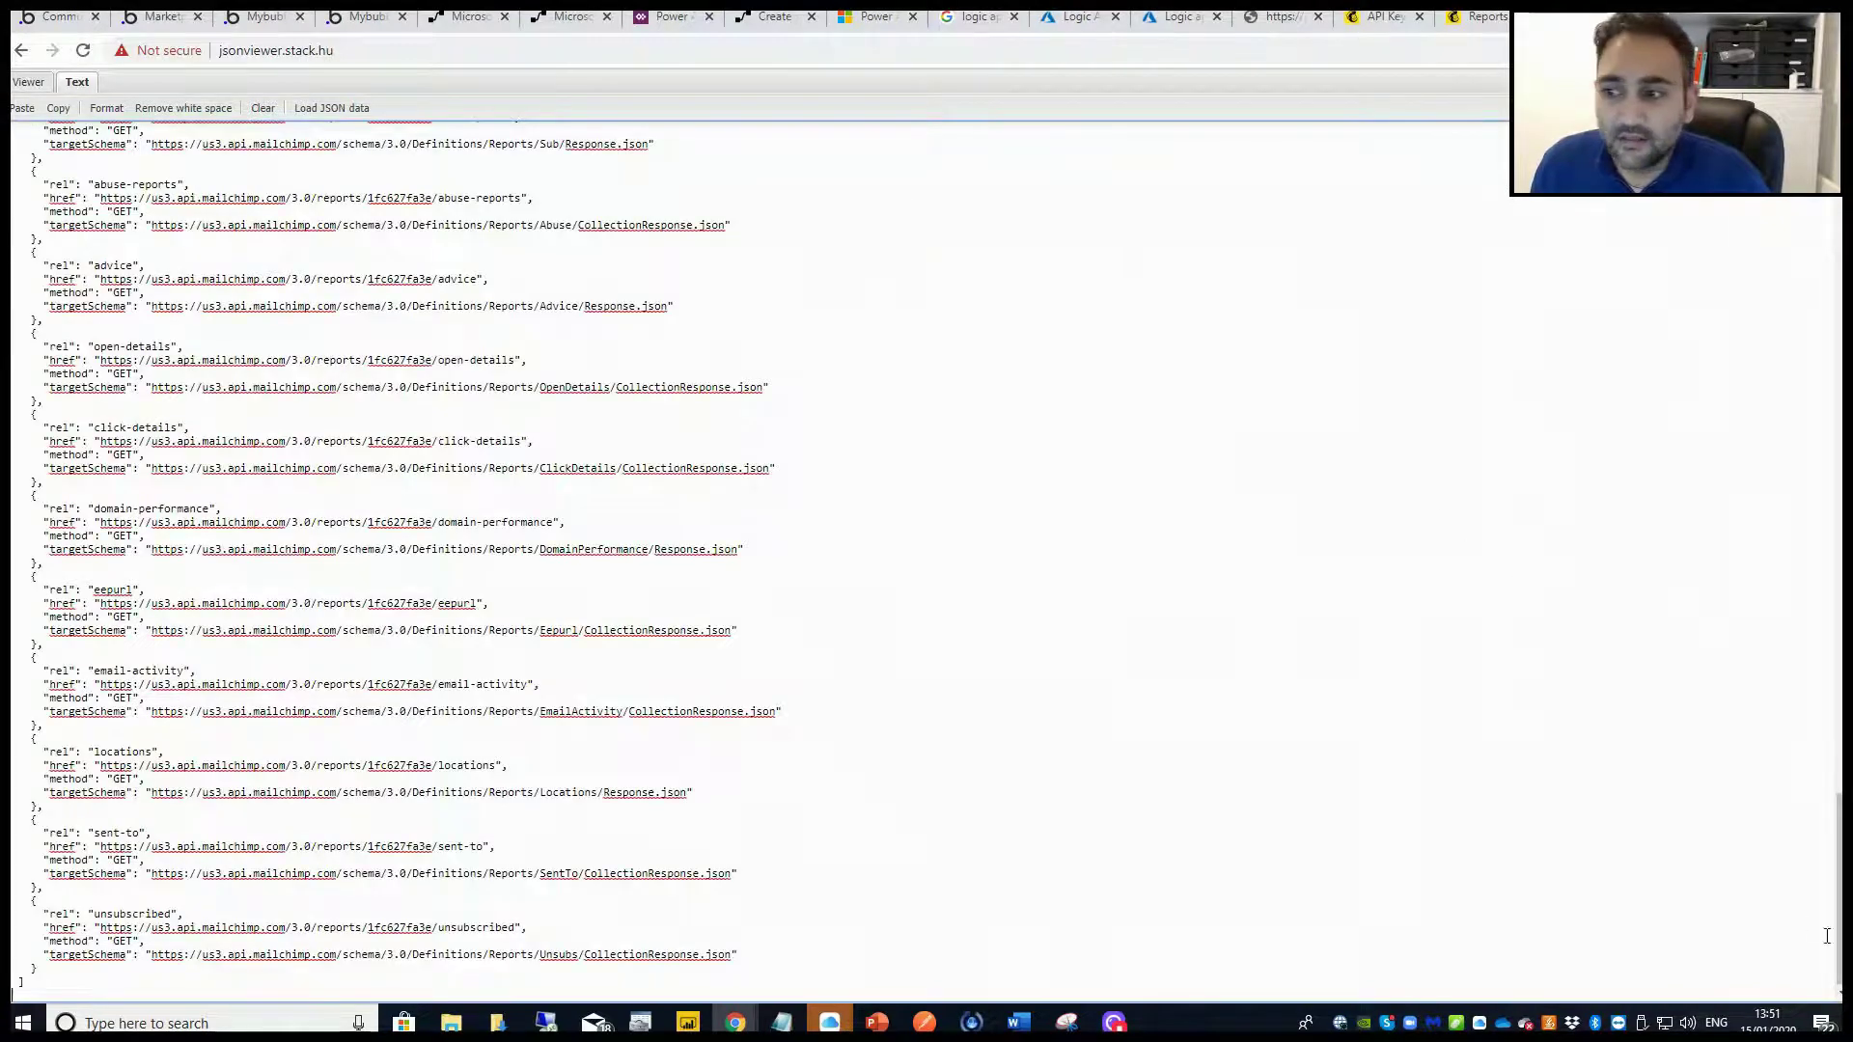
Display the pasted campaign report in the JSON viewer as a tree and check its top-level fields.
drag(1839, 932, 1839, 275)
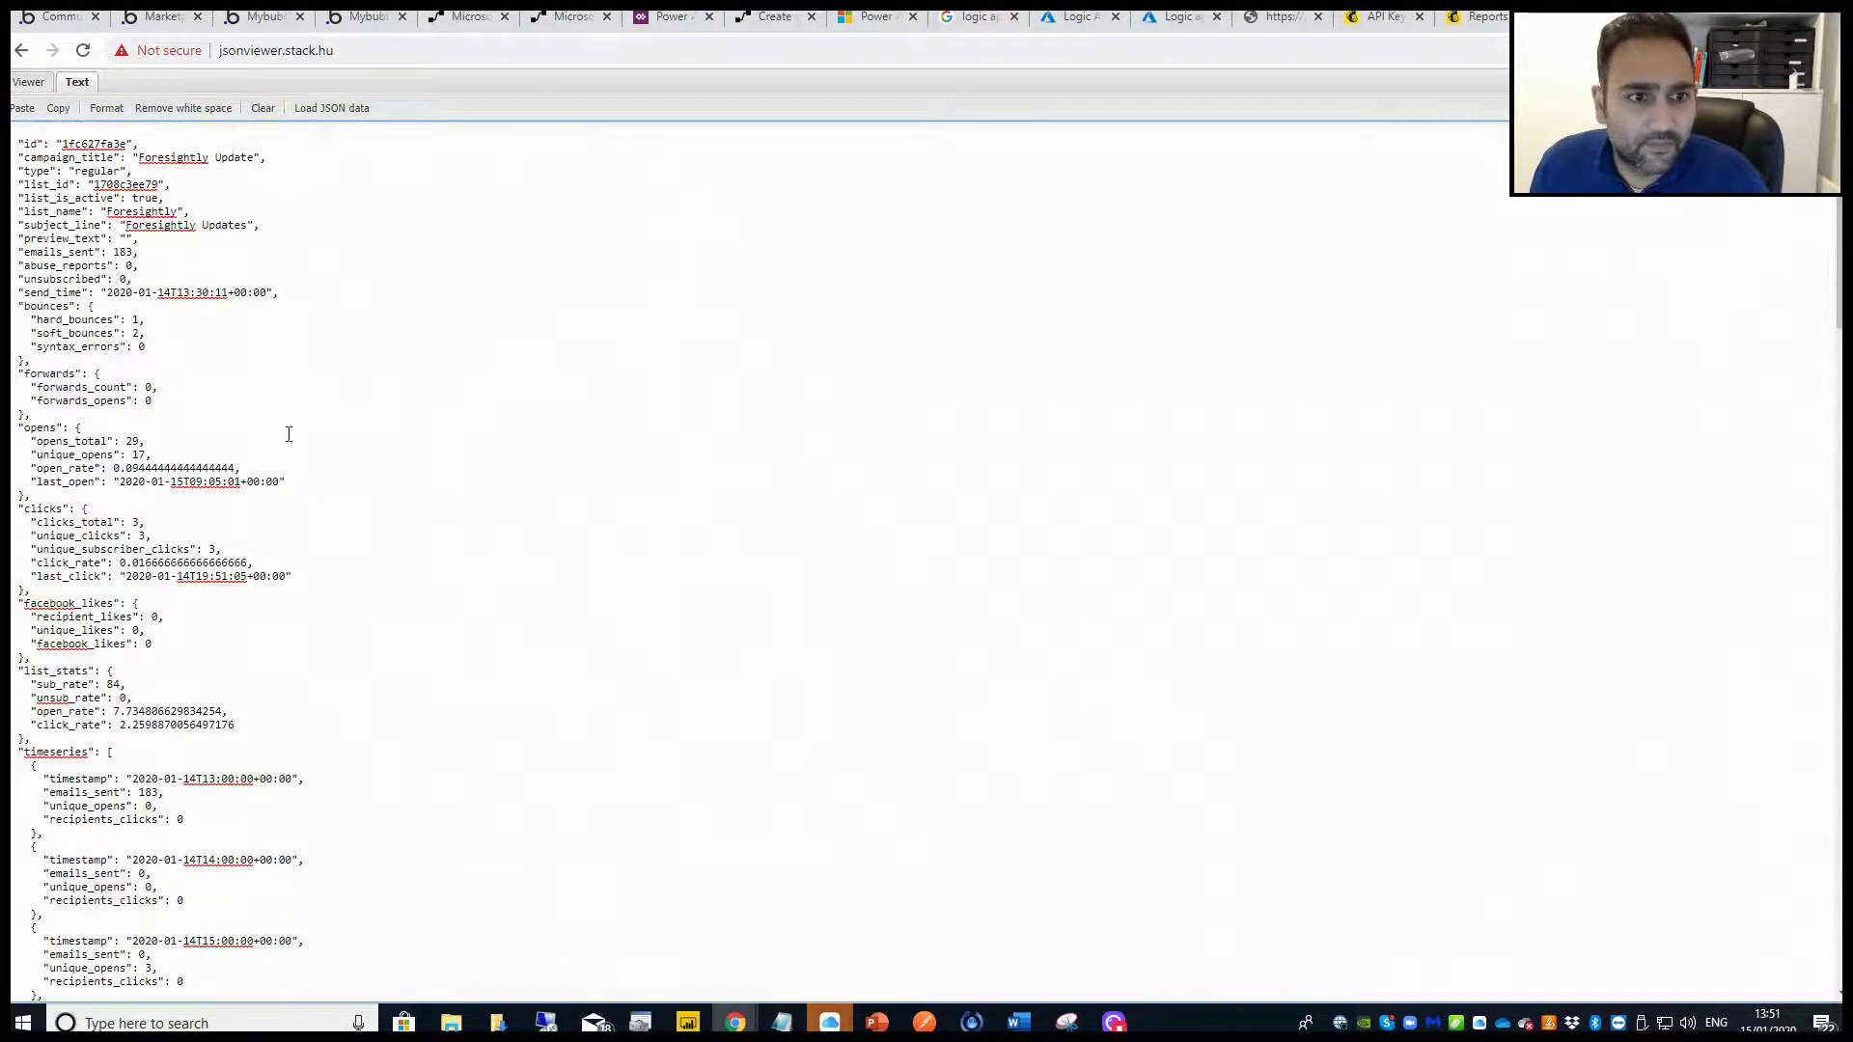
click(30, 87)
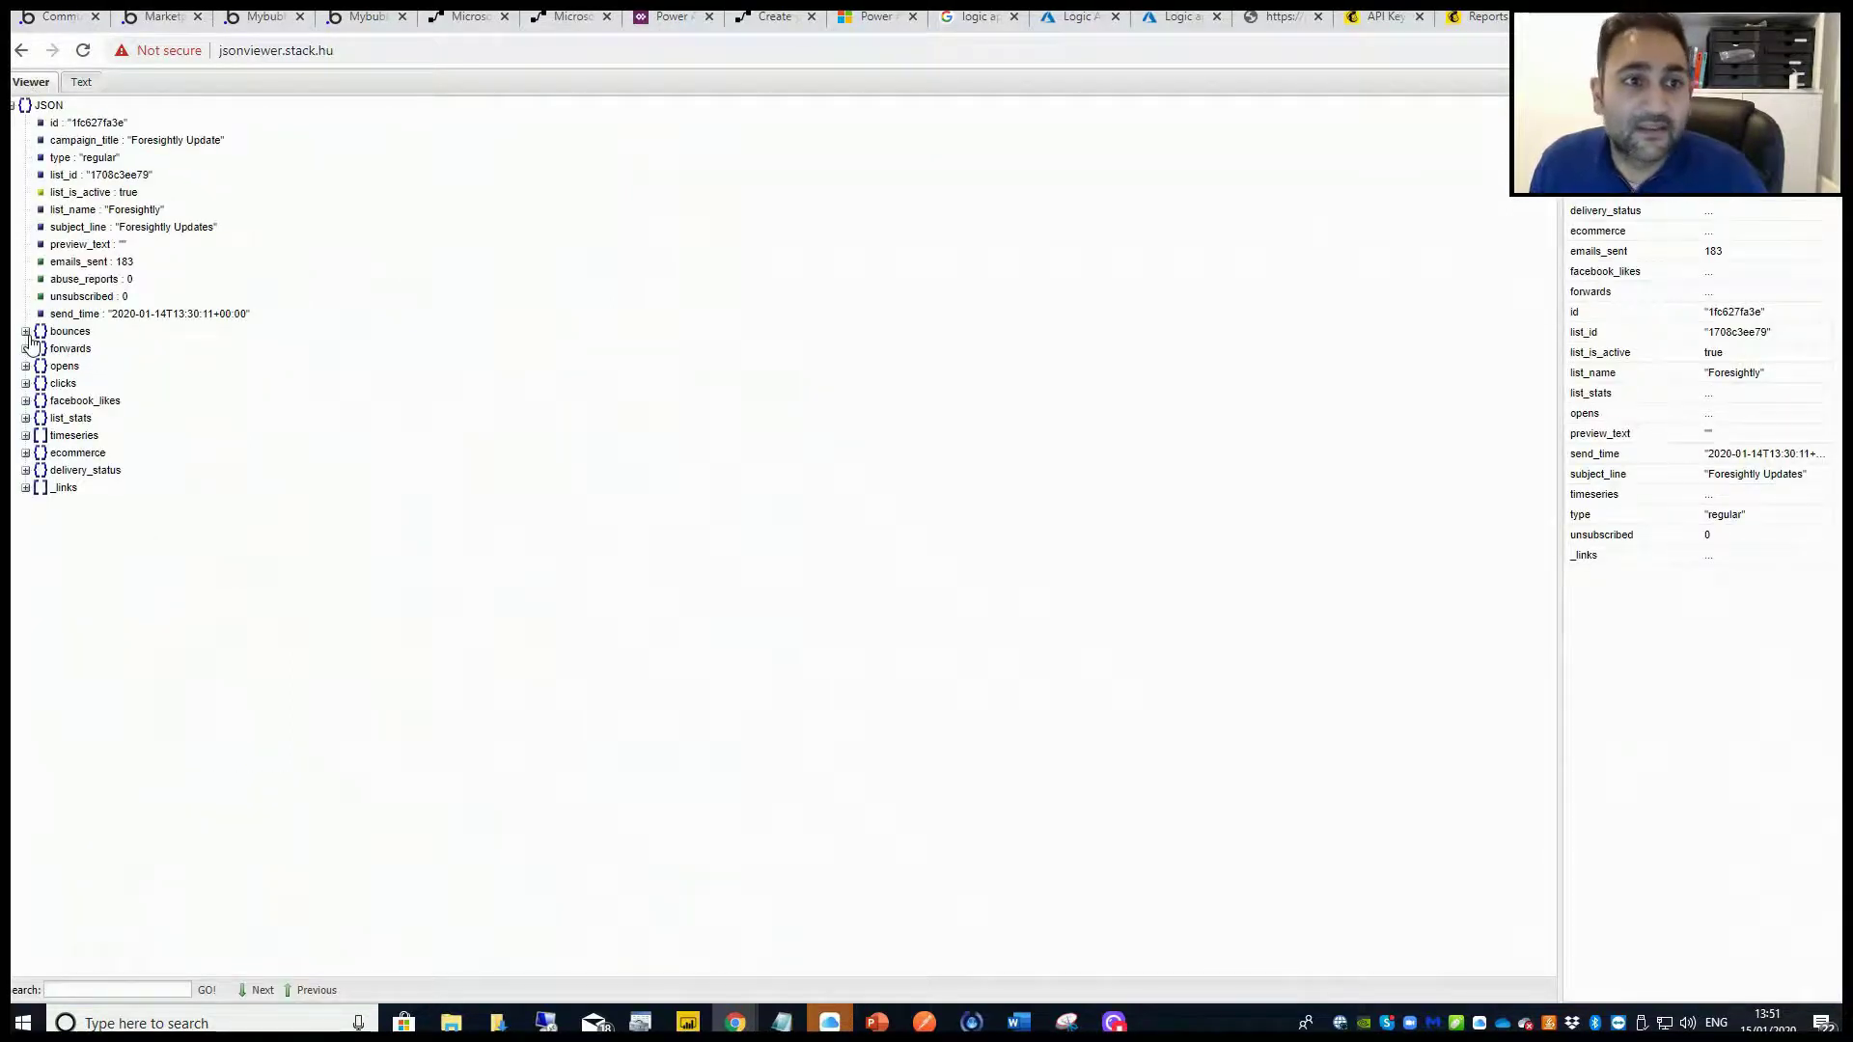
click(13, 105)
click(12, 105)
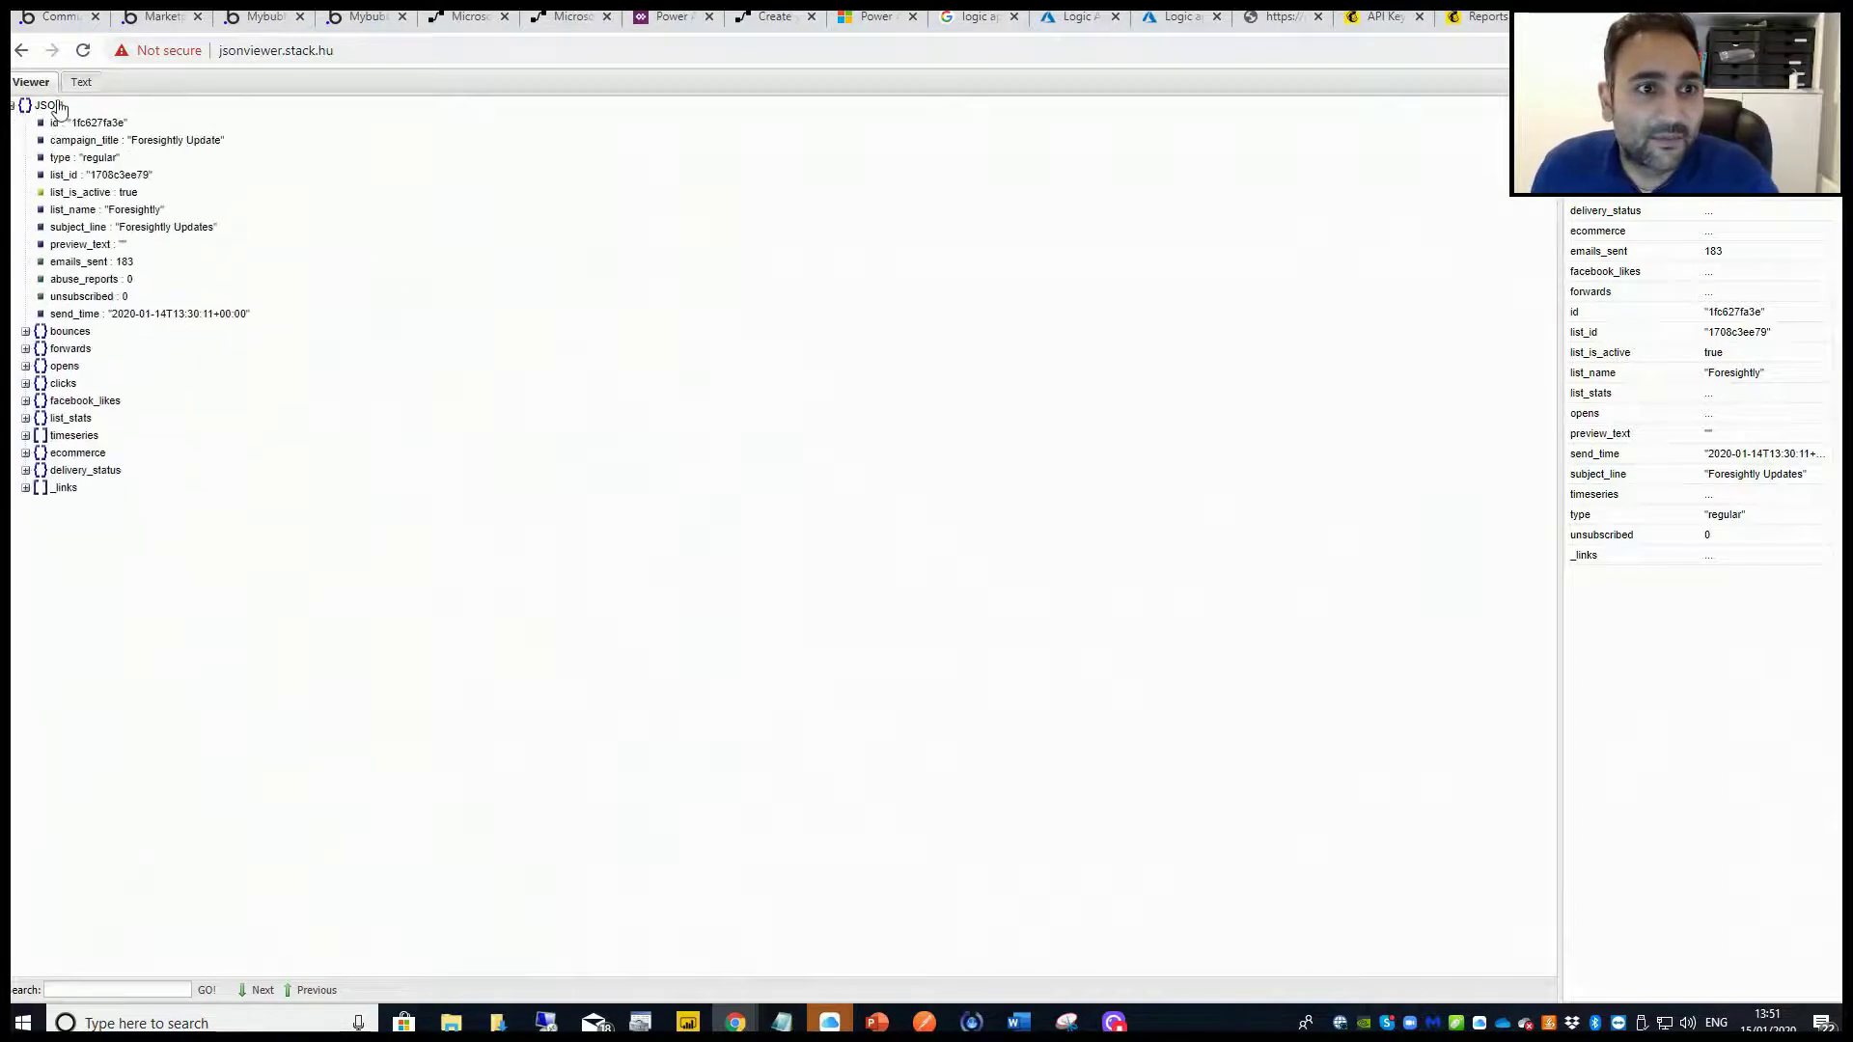
click(81, 82)
click(30, 82)
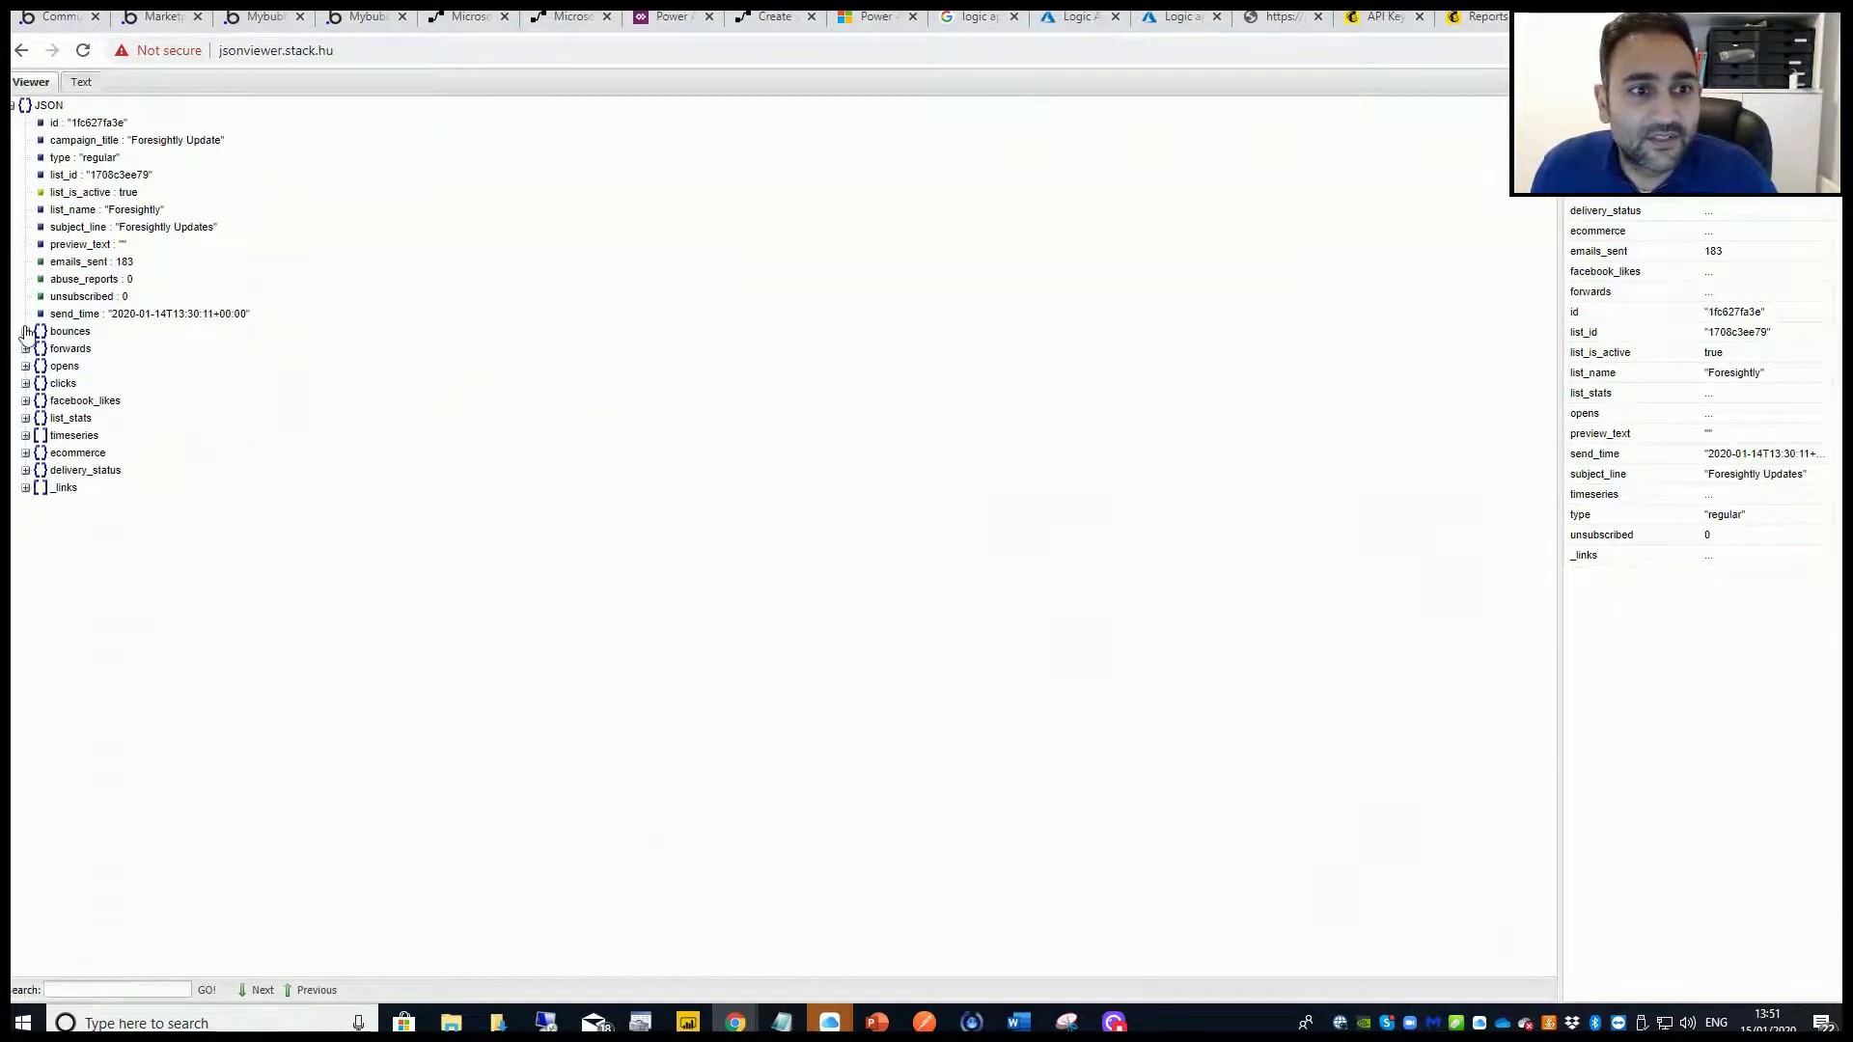
Expand the bounces, forwards, opens, clicks and facebook_likes nodes of the report tree to examine their fields.
click(27, 331)
click(26, 332)
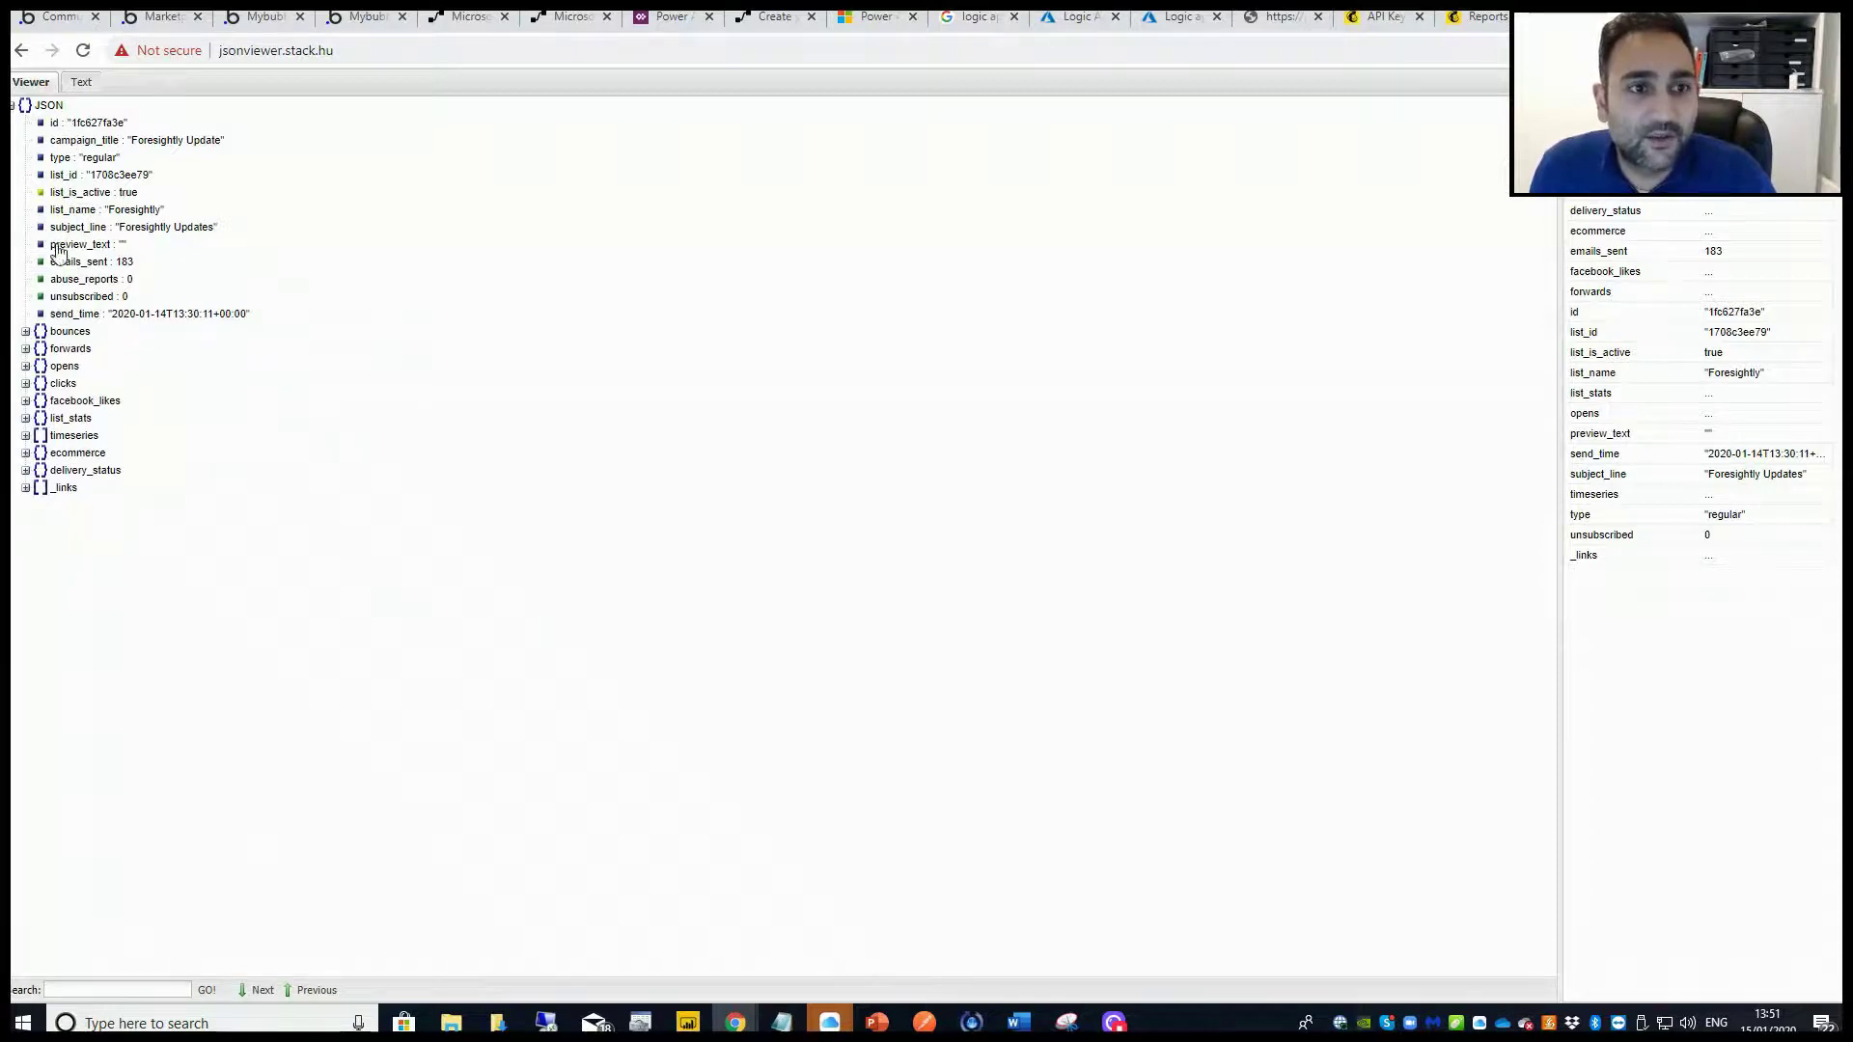
click(26, 332)
click(26, 418)
click(26, 401)
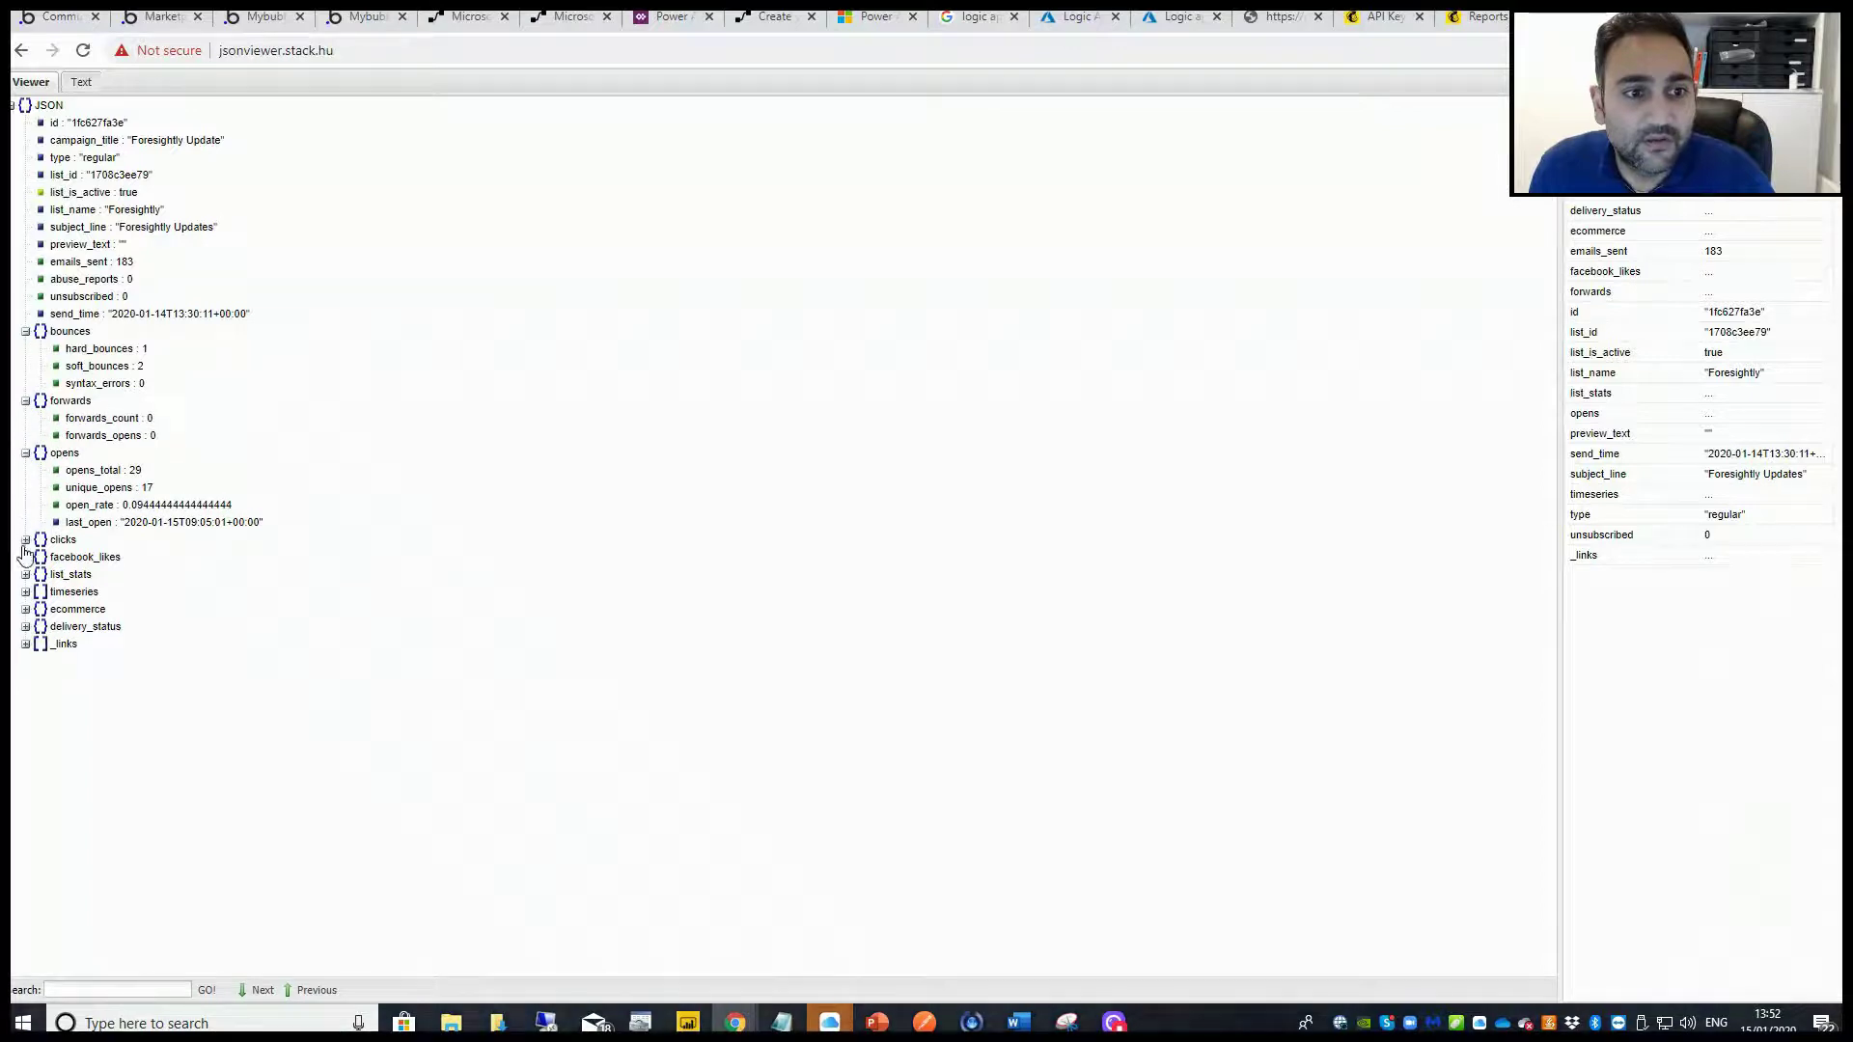
click(26, 540)
click(27, 644)
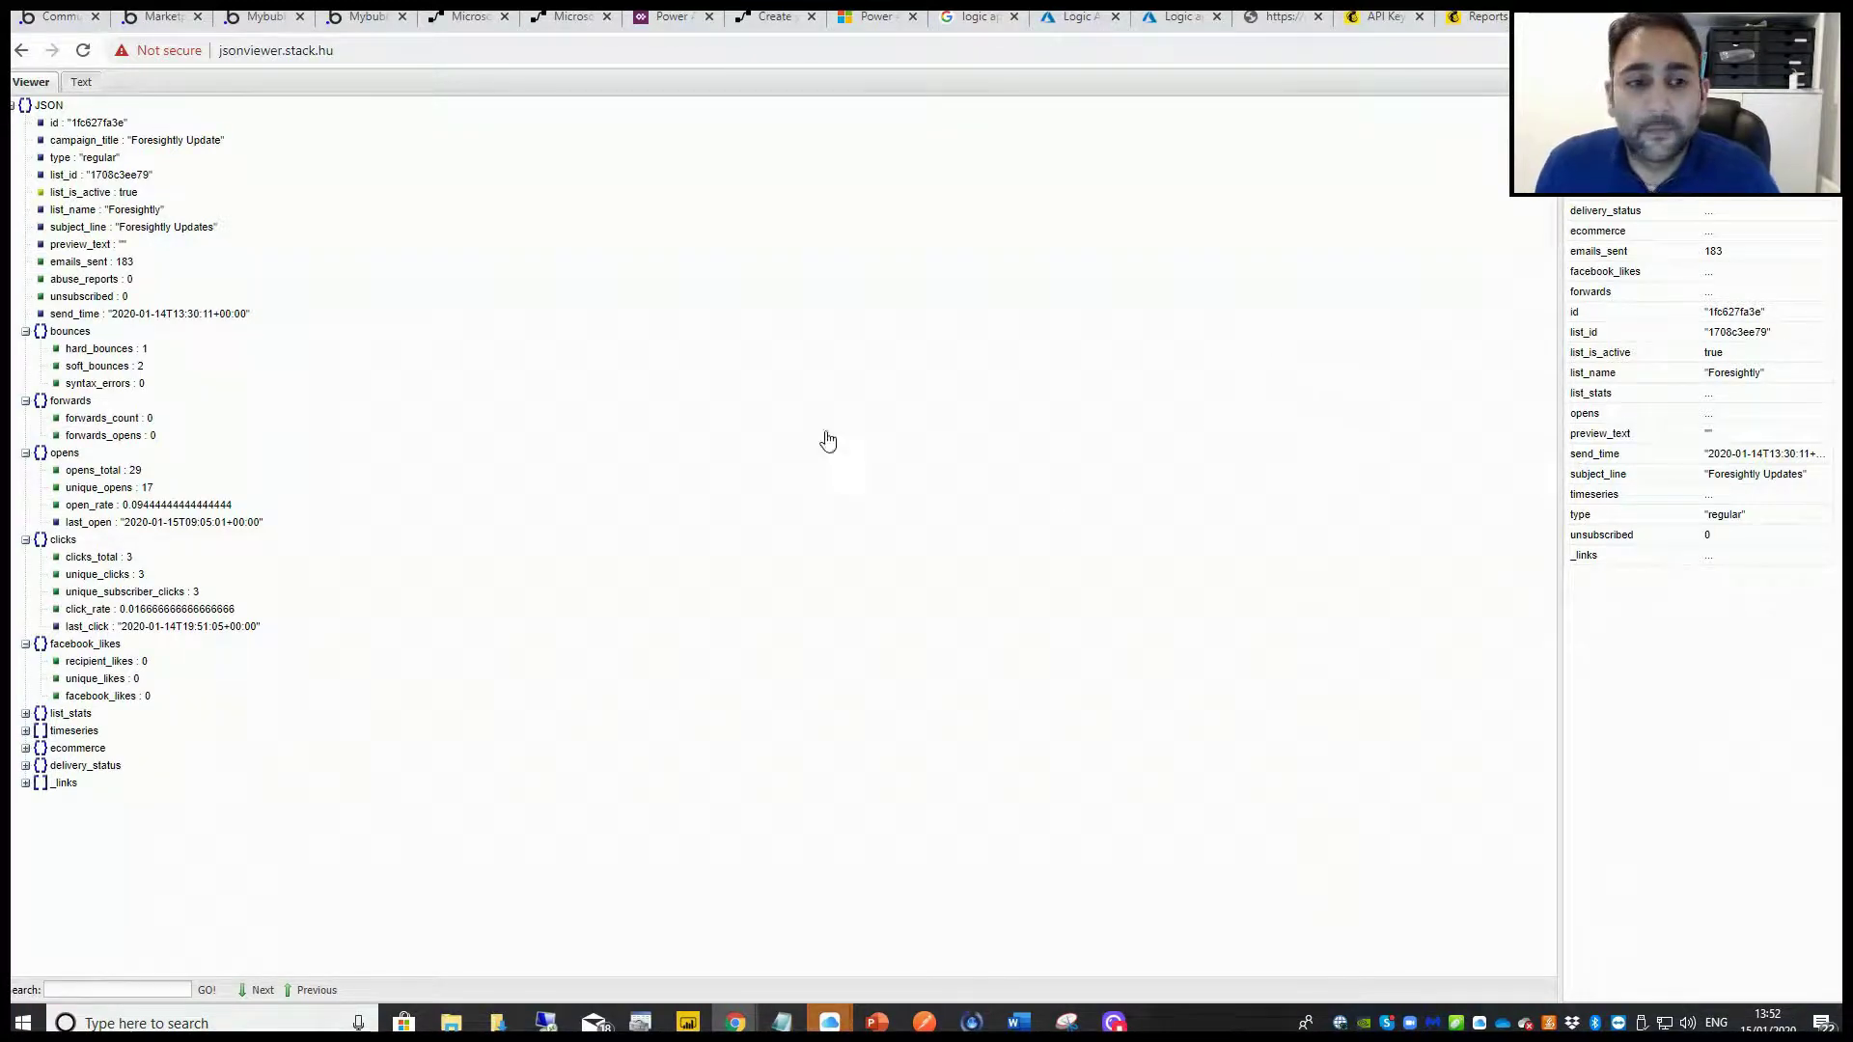
Compare the dynamic content offered in the Logic Apps Designer with the report's fields in the JSON viewer tree.
click(1069, 19)
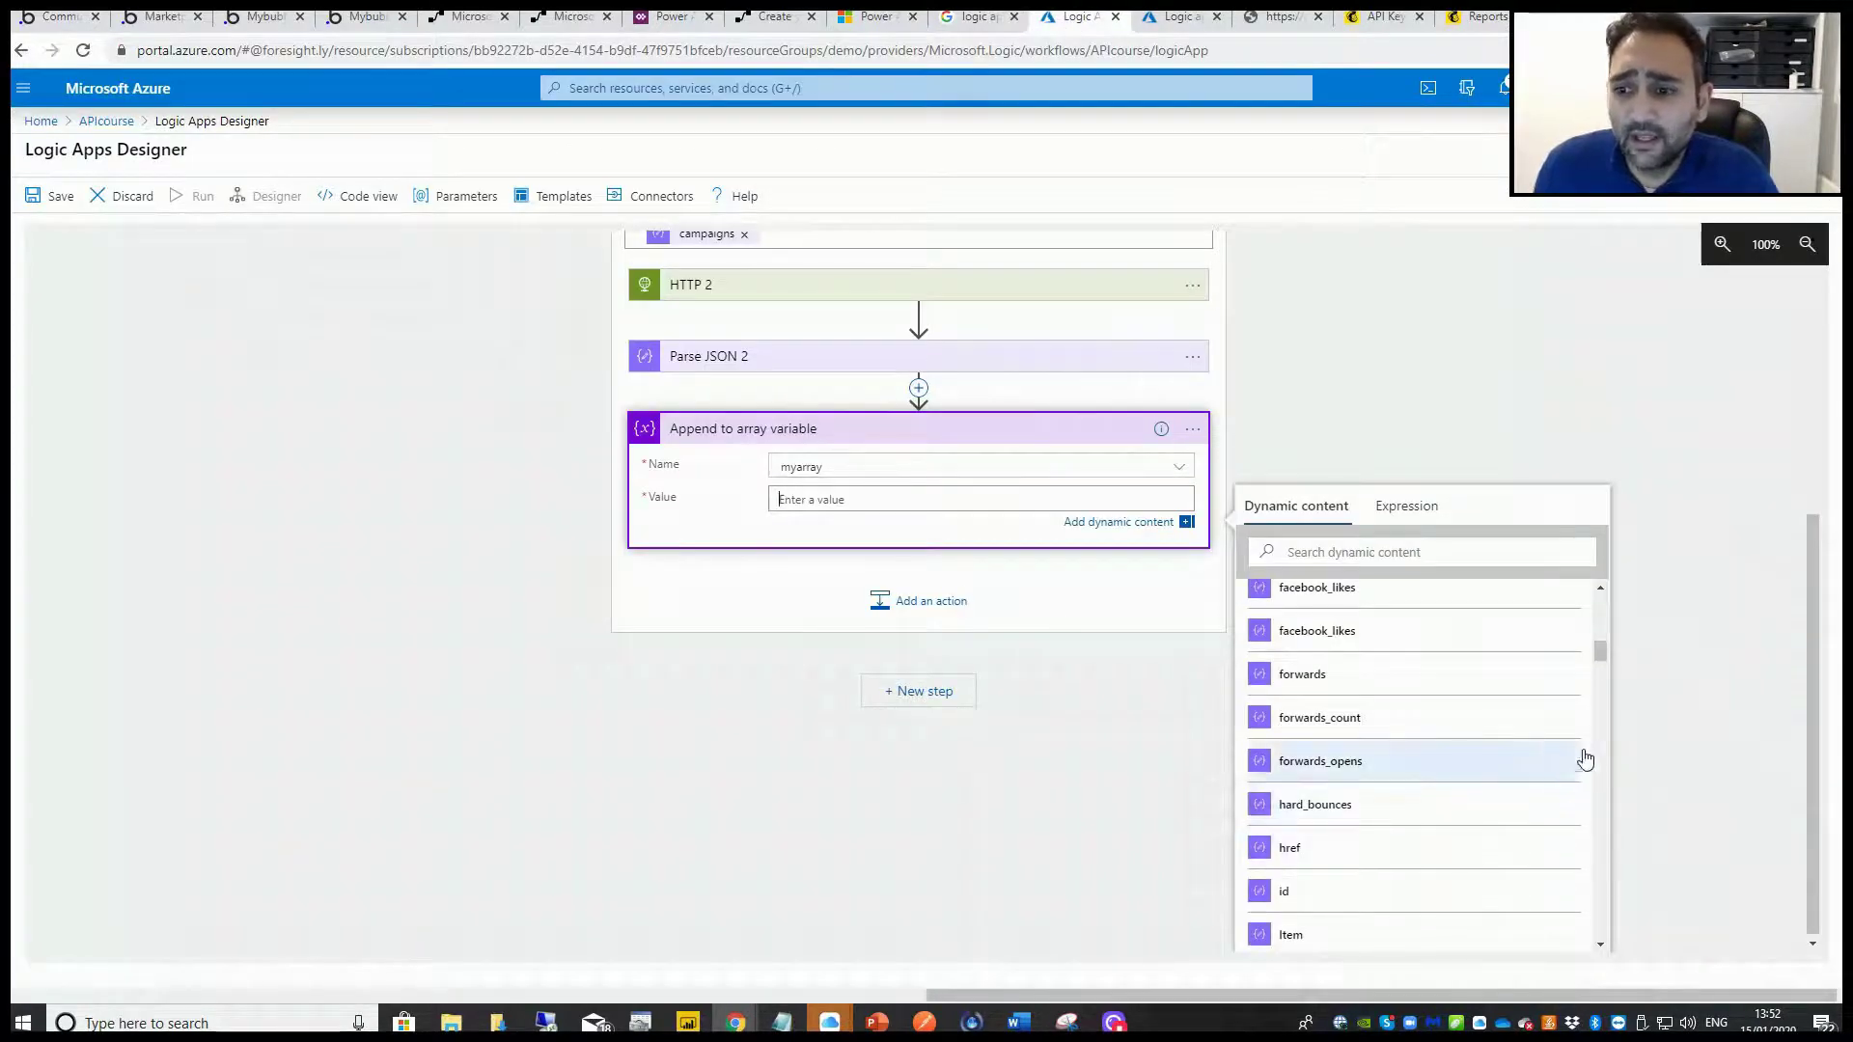
click(1592, 18)
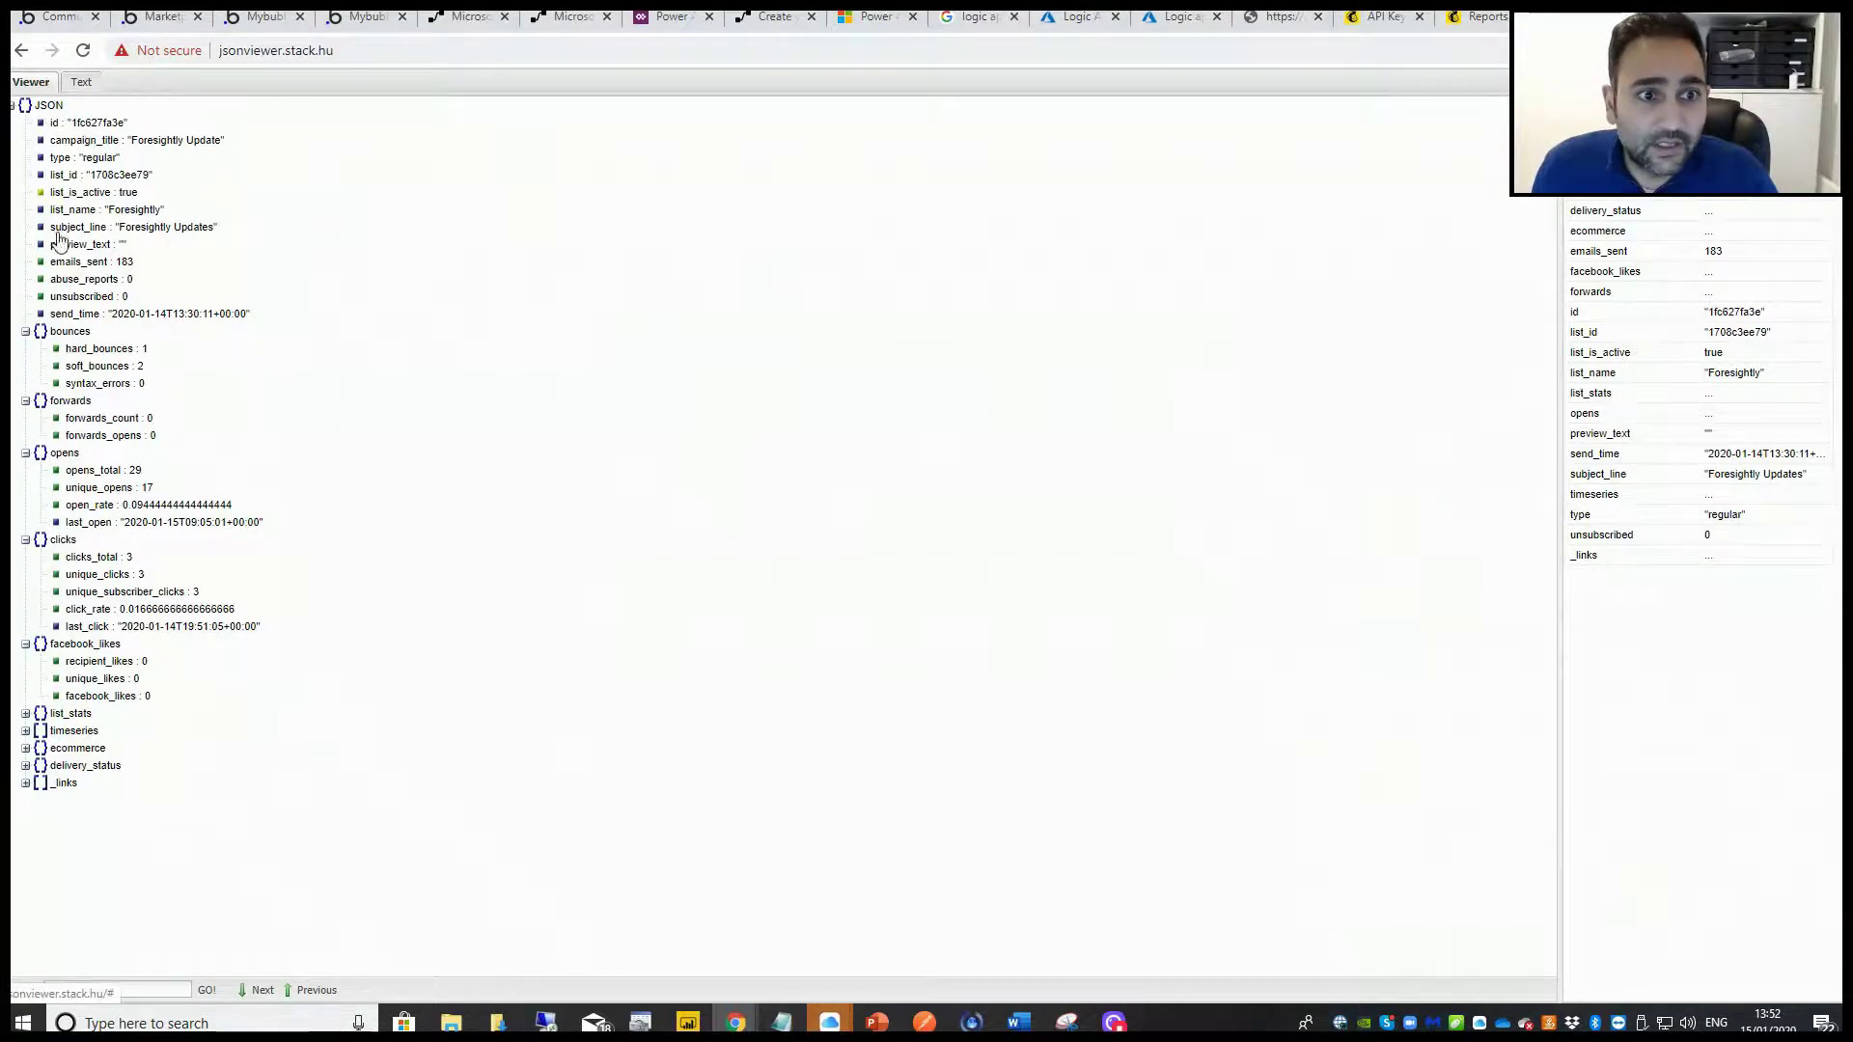
click(12, 106)
click(13, 106)
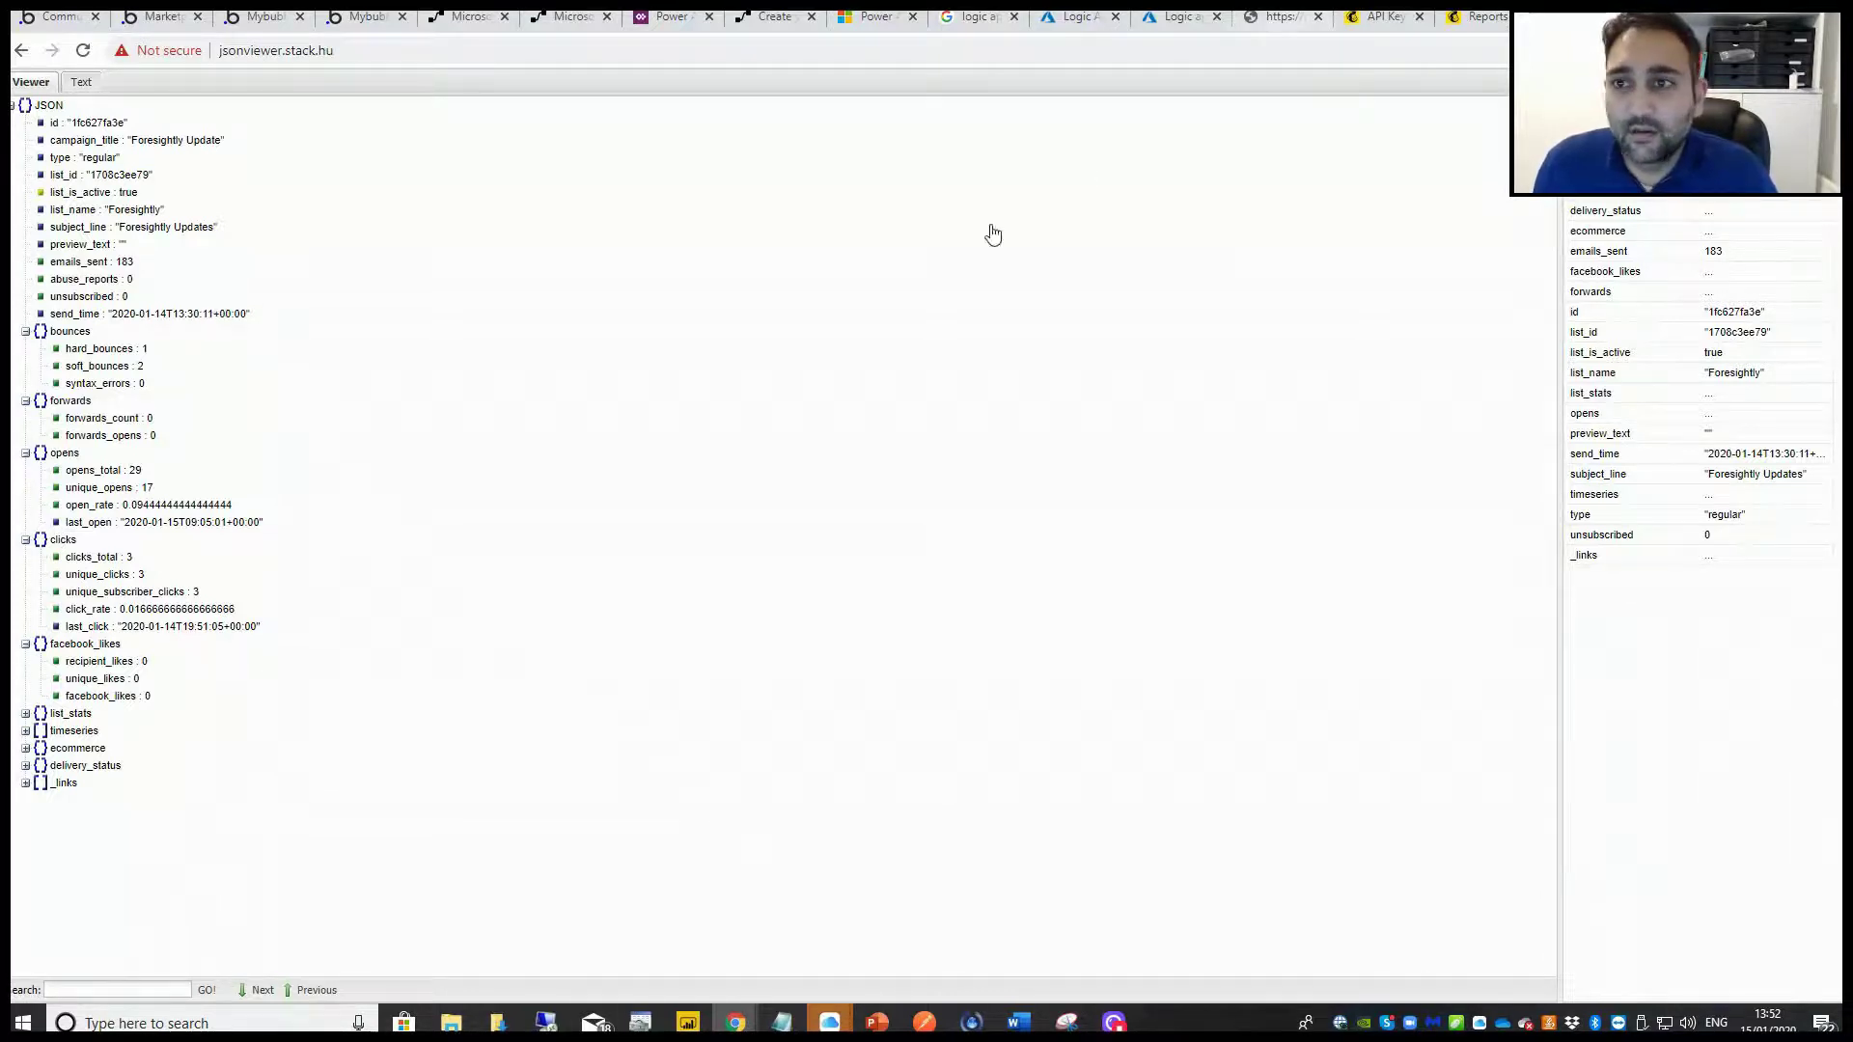
Back in the Logic Apps Designer, set the value appended to myarray to the Body output of Parse JSON 2.
click(1073, 16)
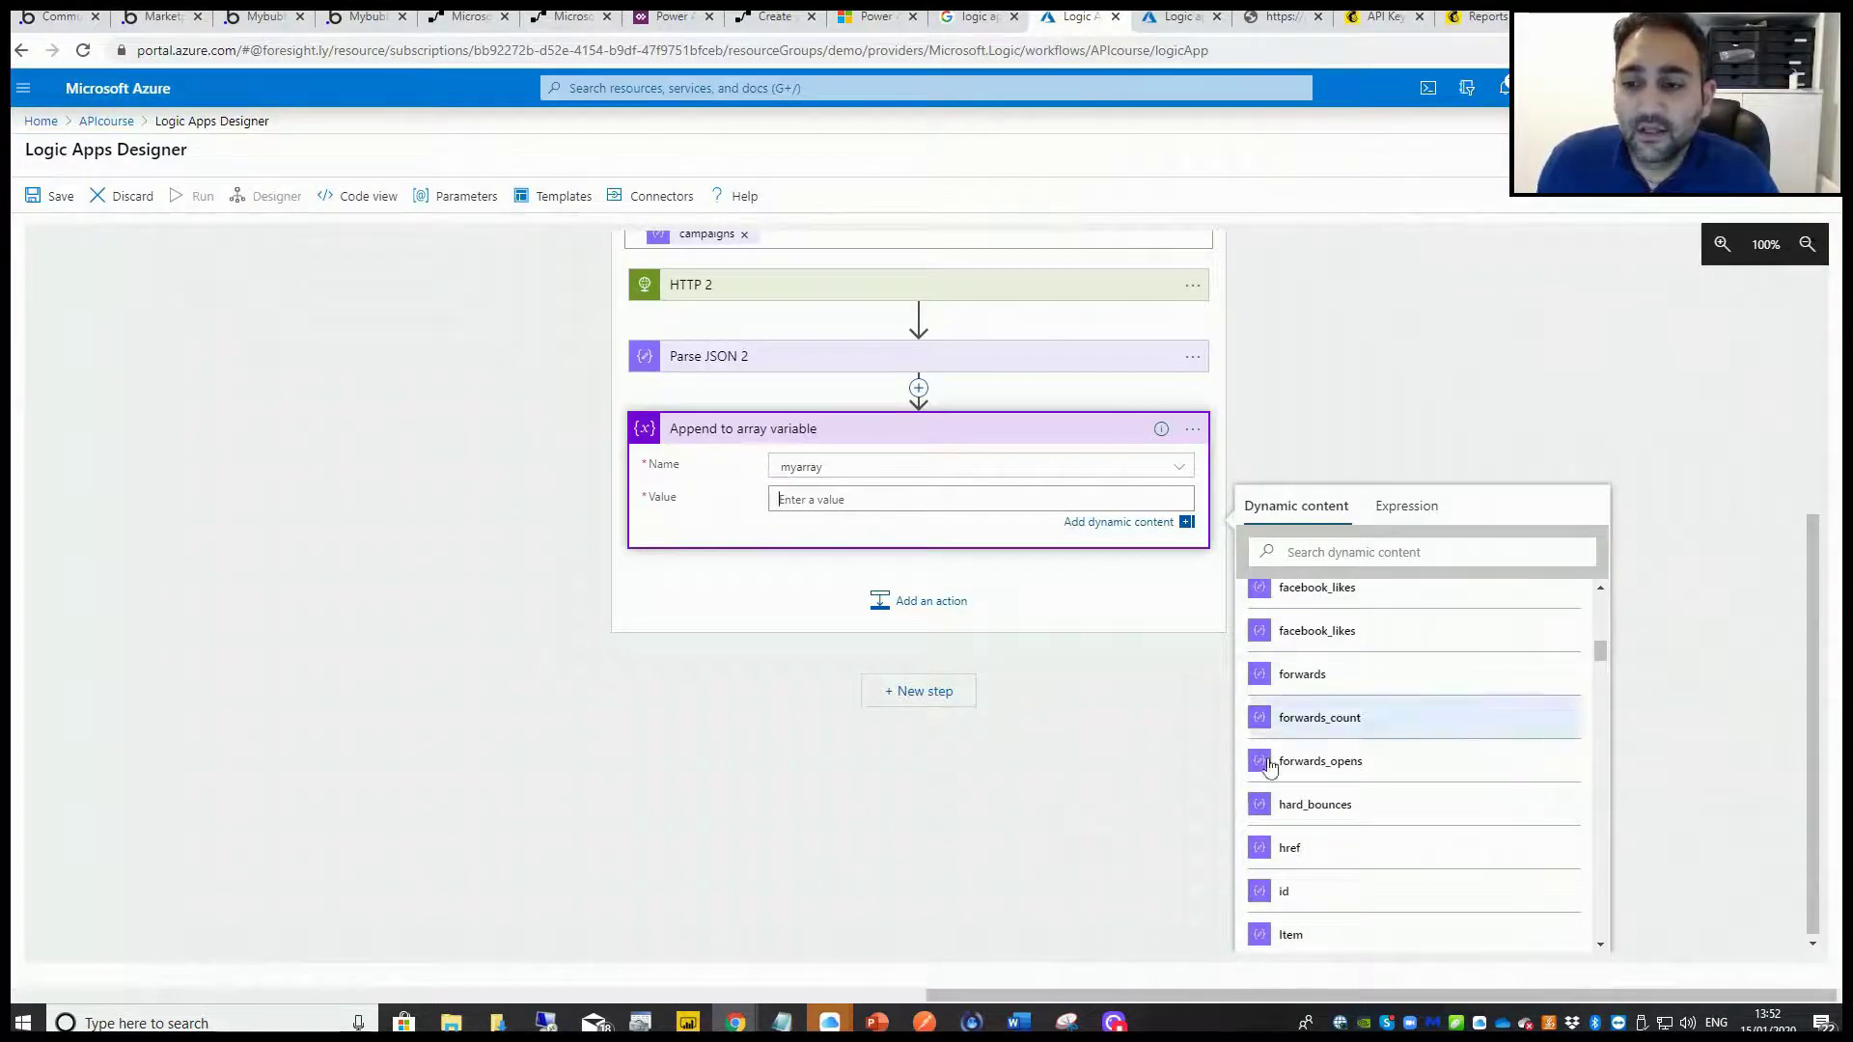
scroll(1435, 829, down, 4)
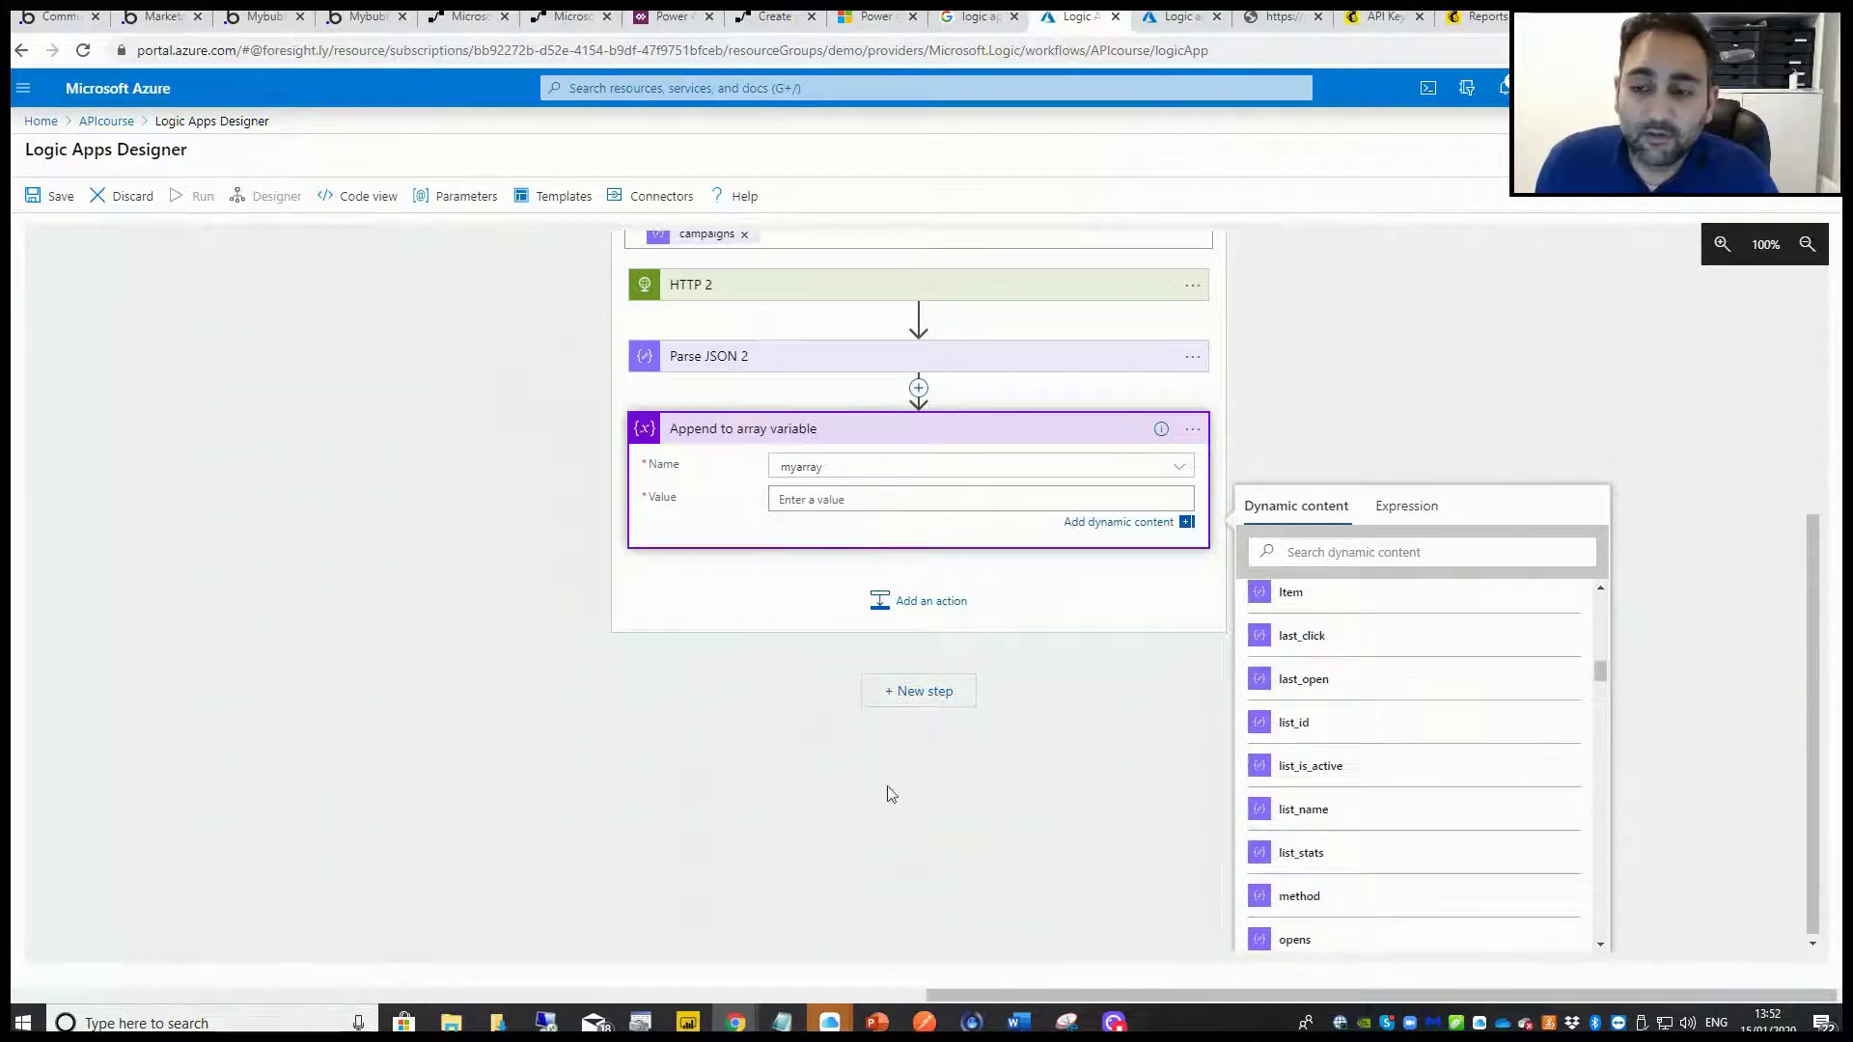
scroll(1398, 888, down, 2)
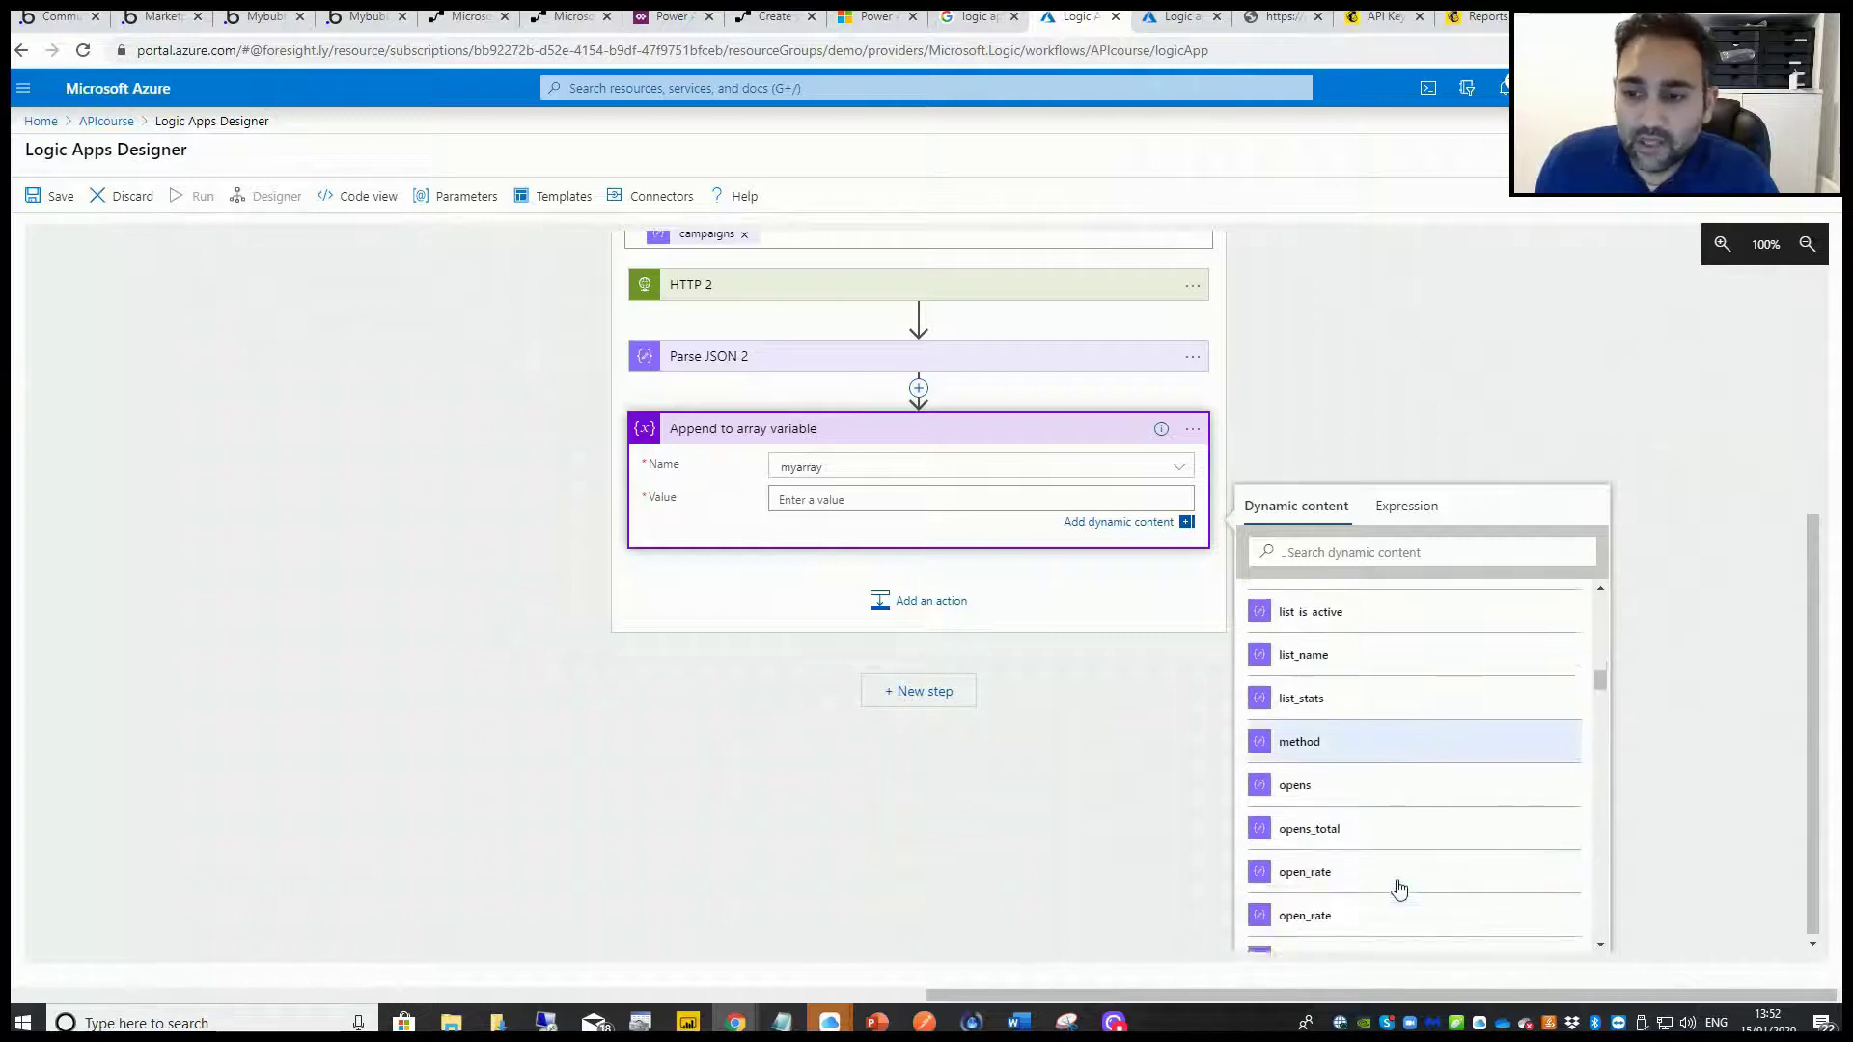
scroll(1399, 888, up, 1)
scroll(1398, 888, down, 5)
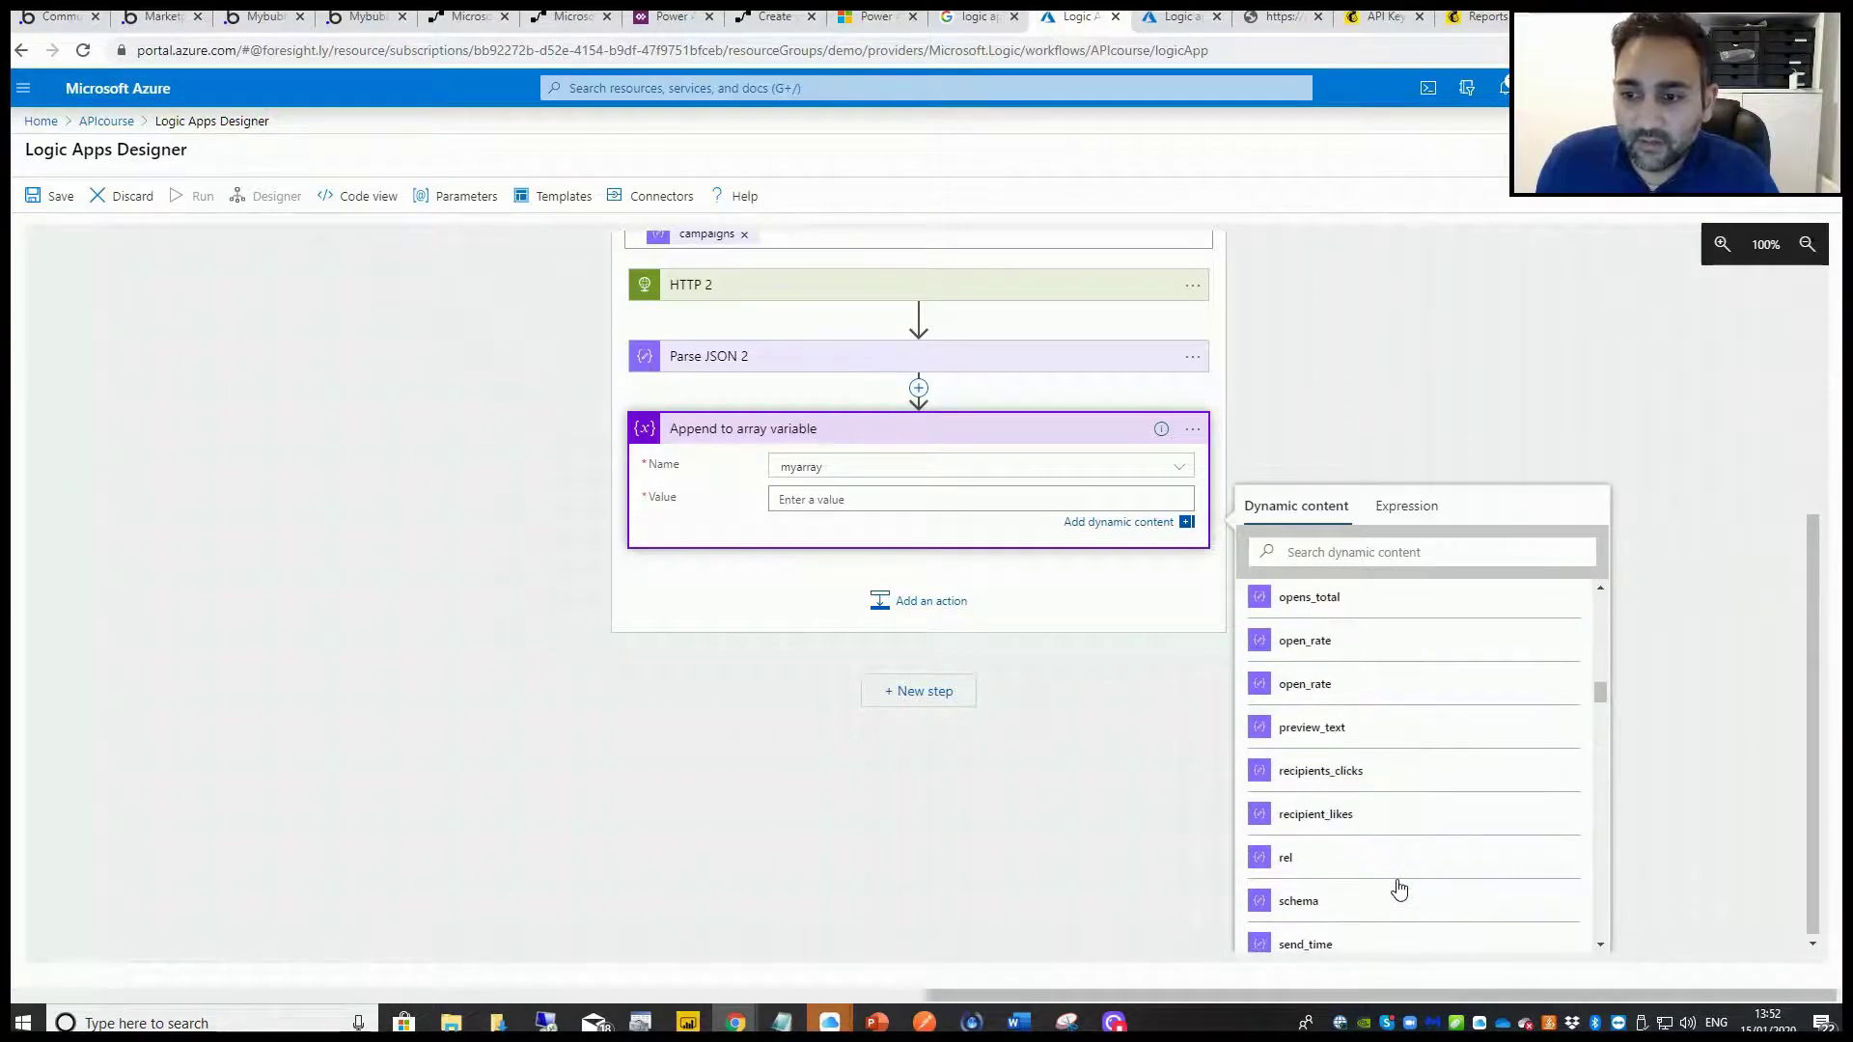
scroll(1398, 888, down, 3)
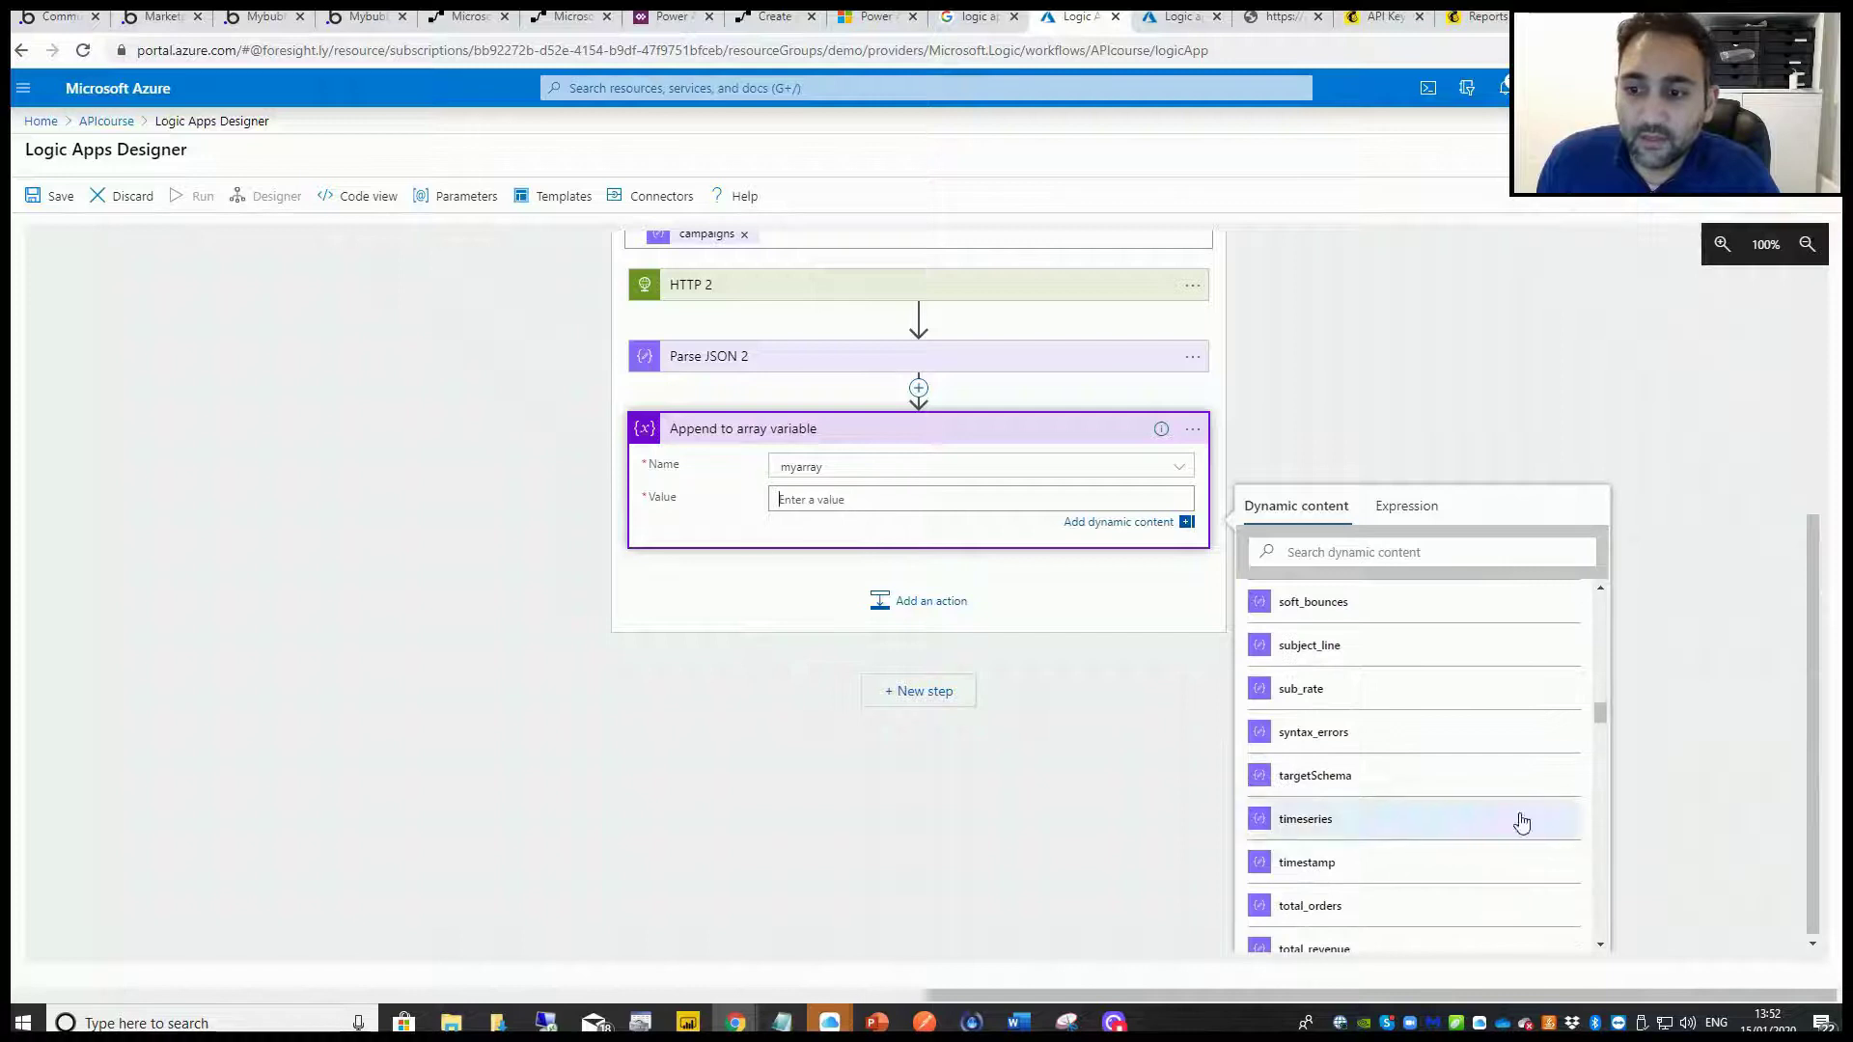
drag(1600, 714, 1609, 619)
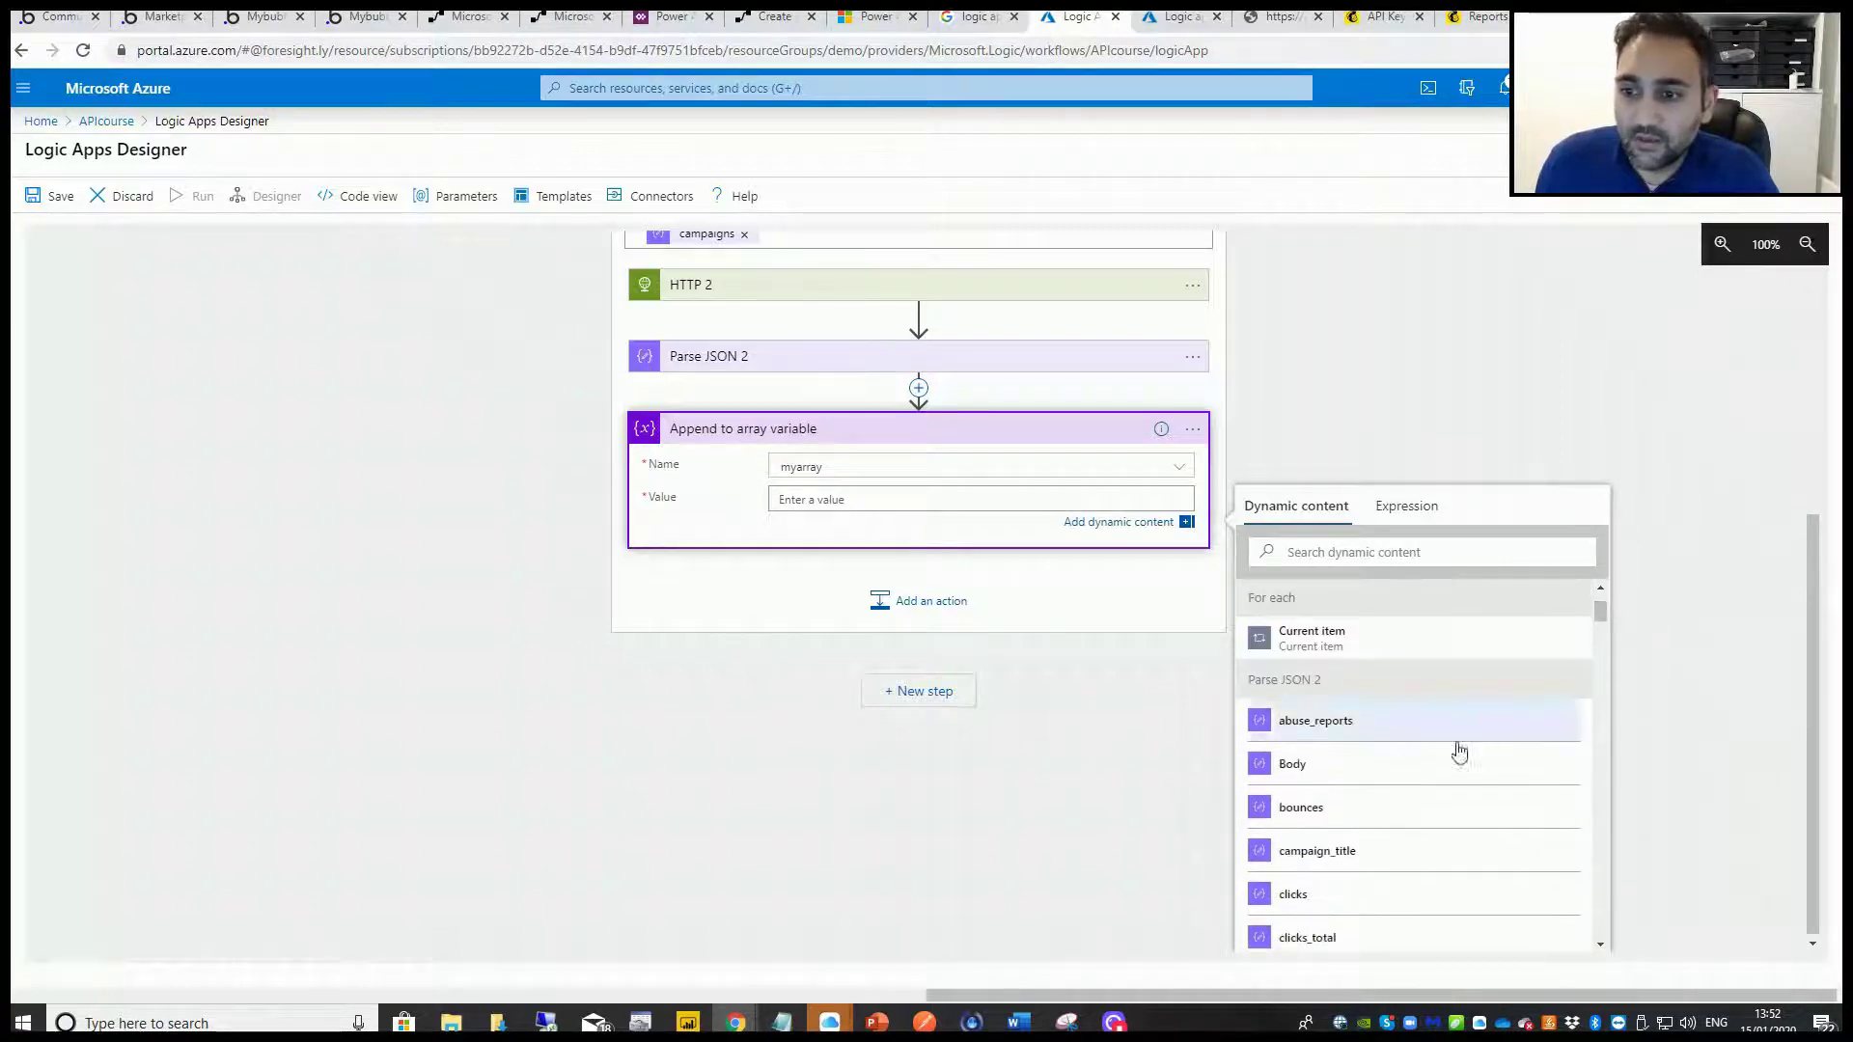
click(1378, 776)
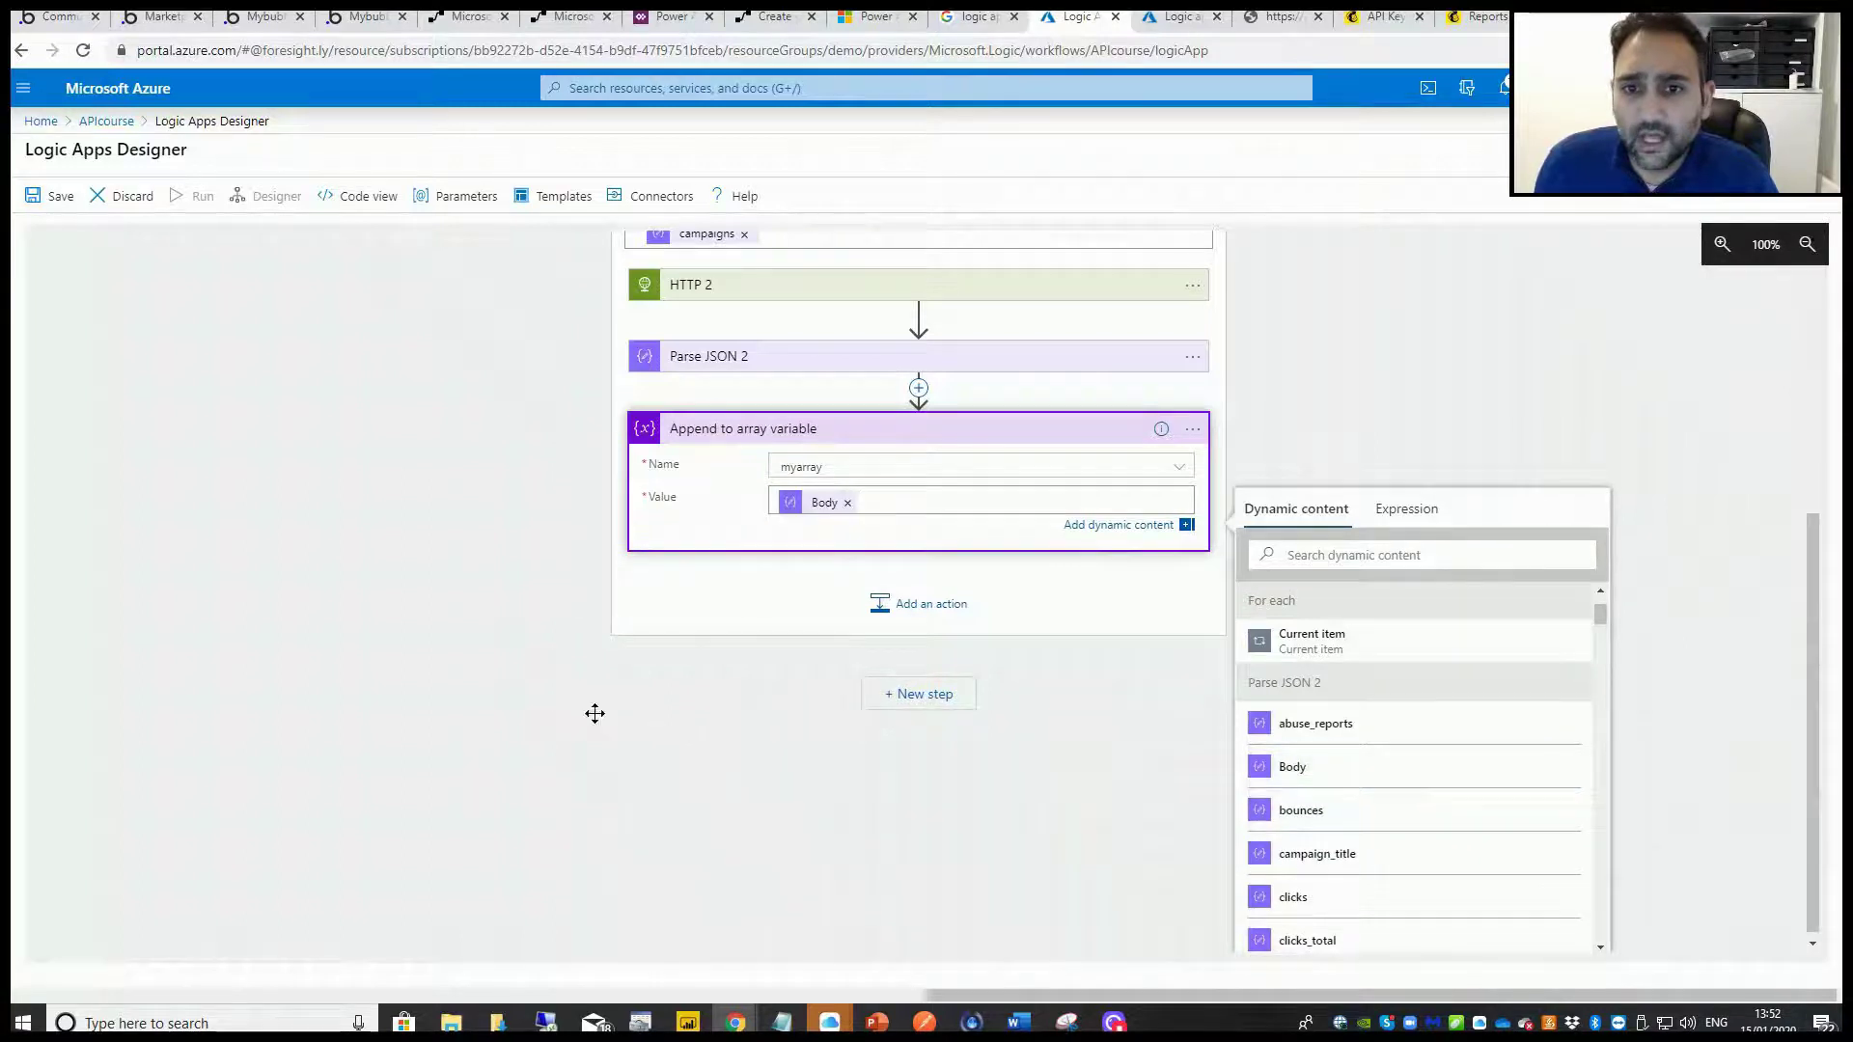
click(503, 754)
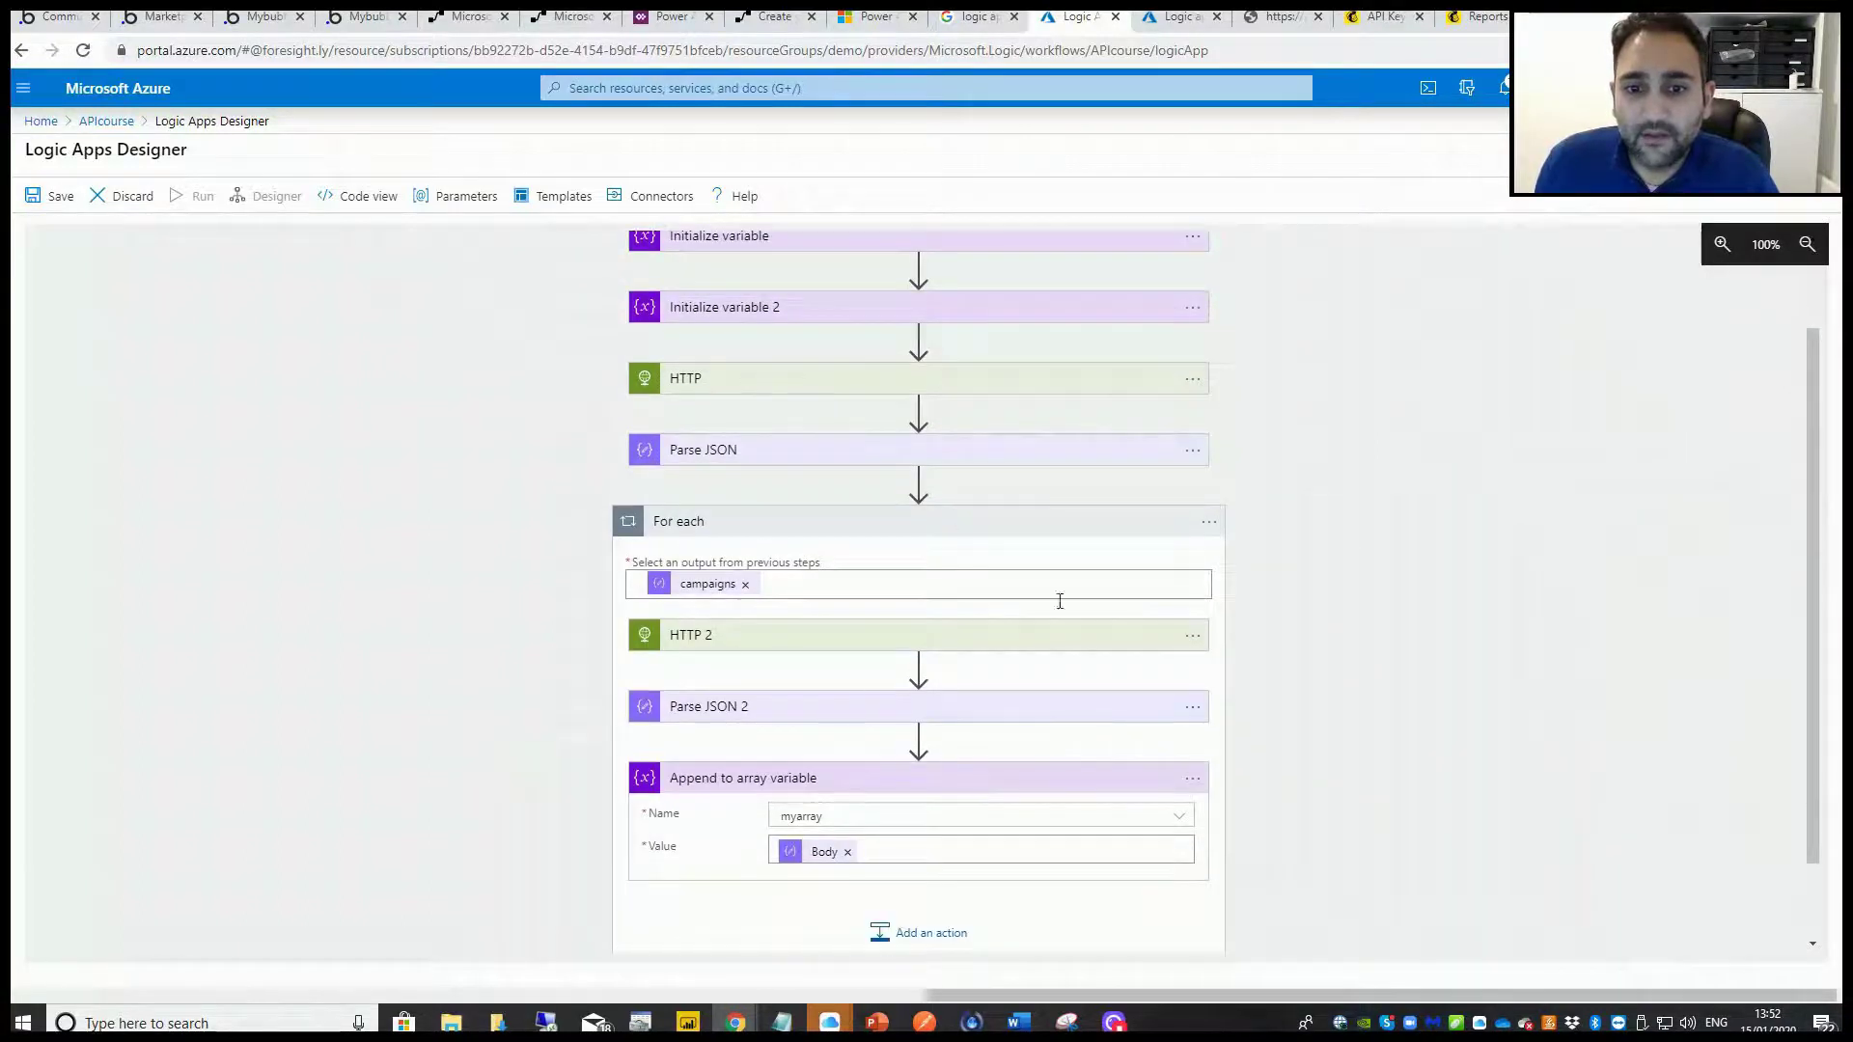
Add a Create CSV table data operation as a new step after the For each loop.
scroll(501, 720, down, 1)
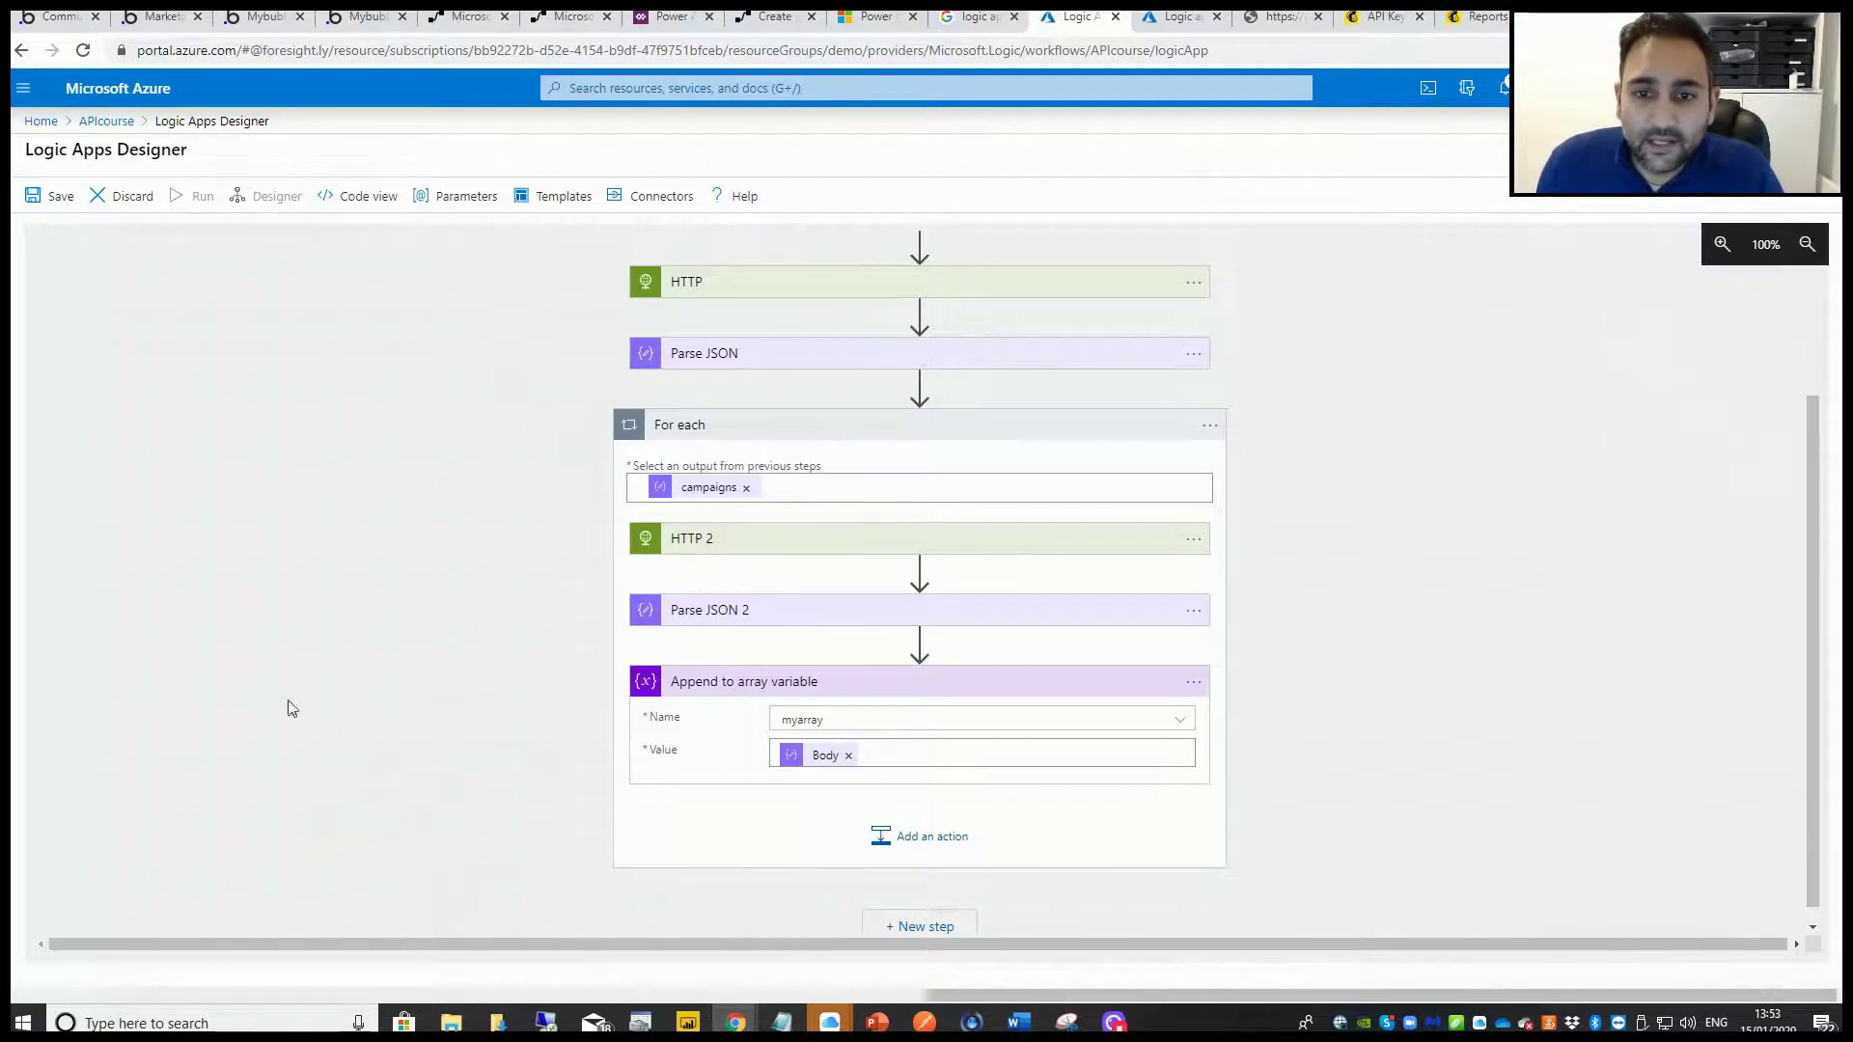
scroll(997, 939, down, 1)
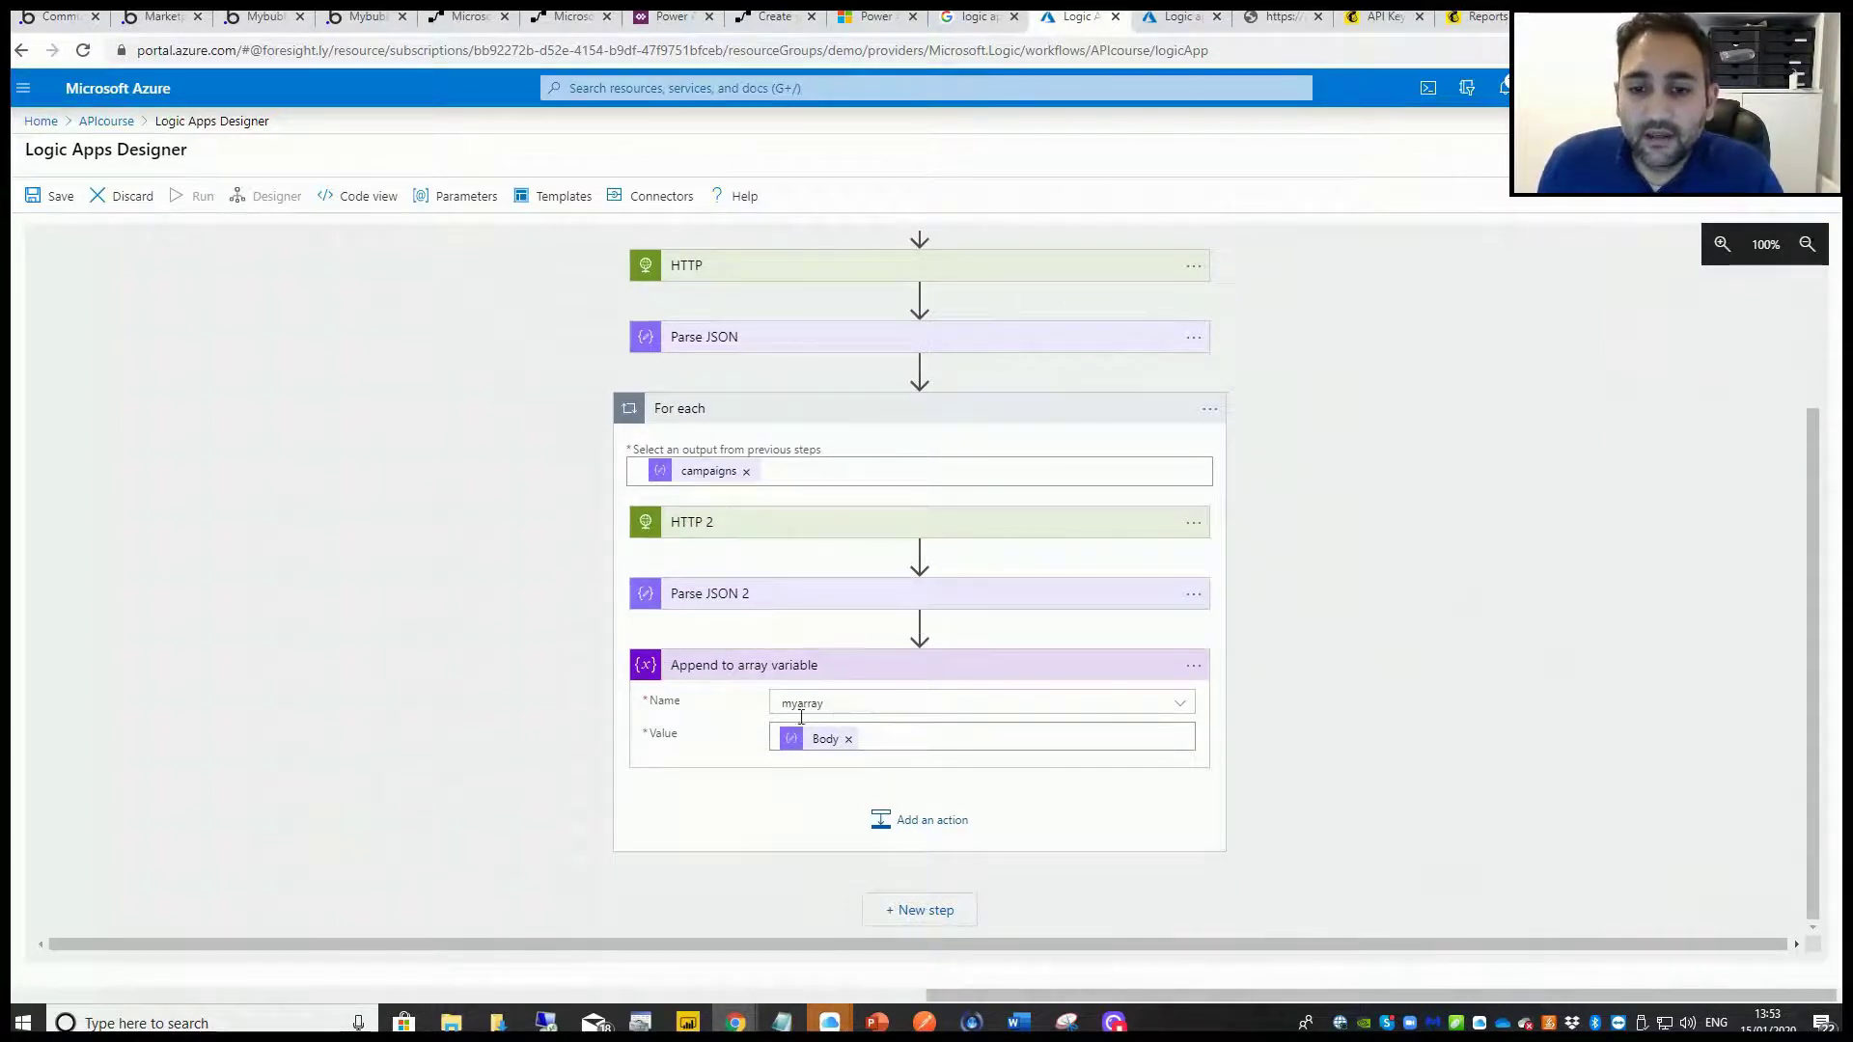
click(926, 910)
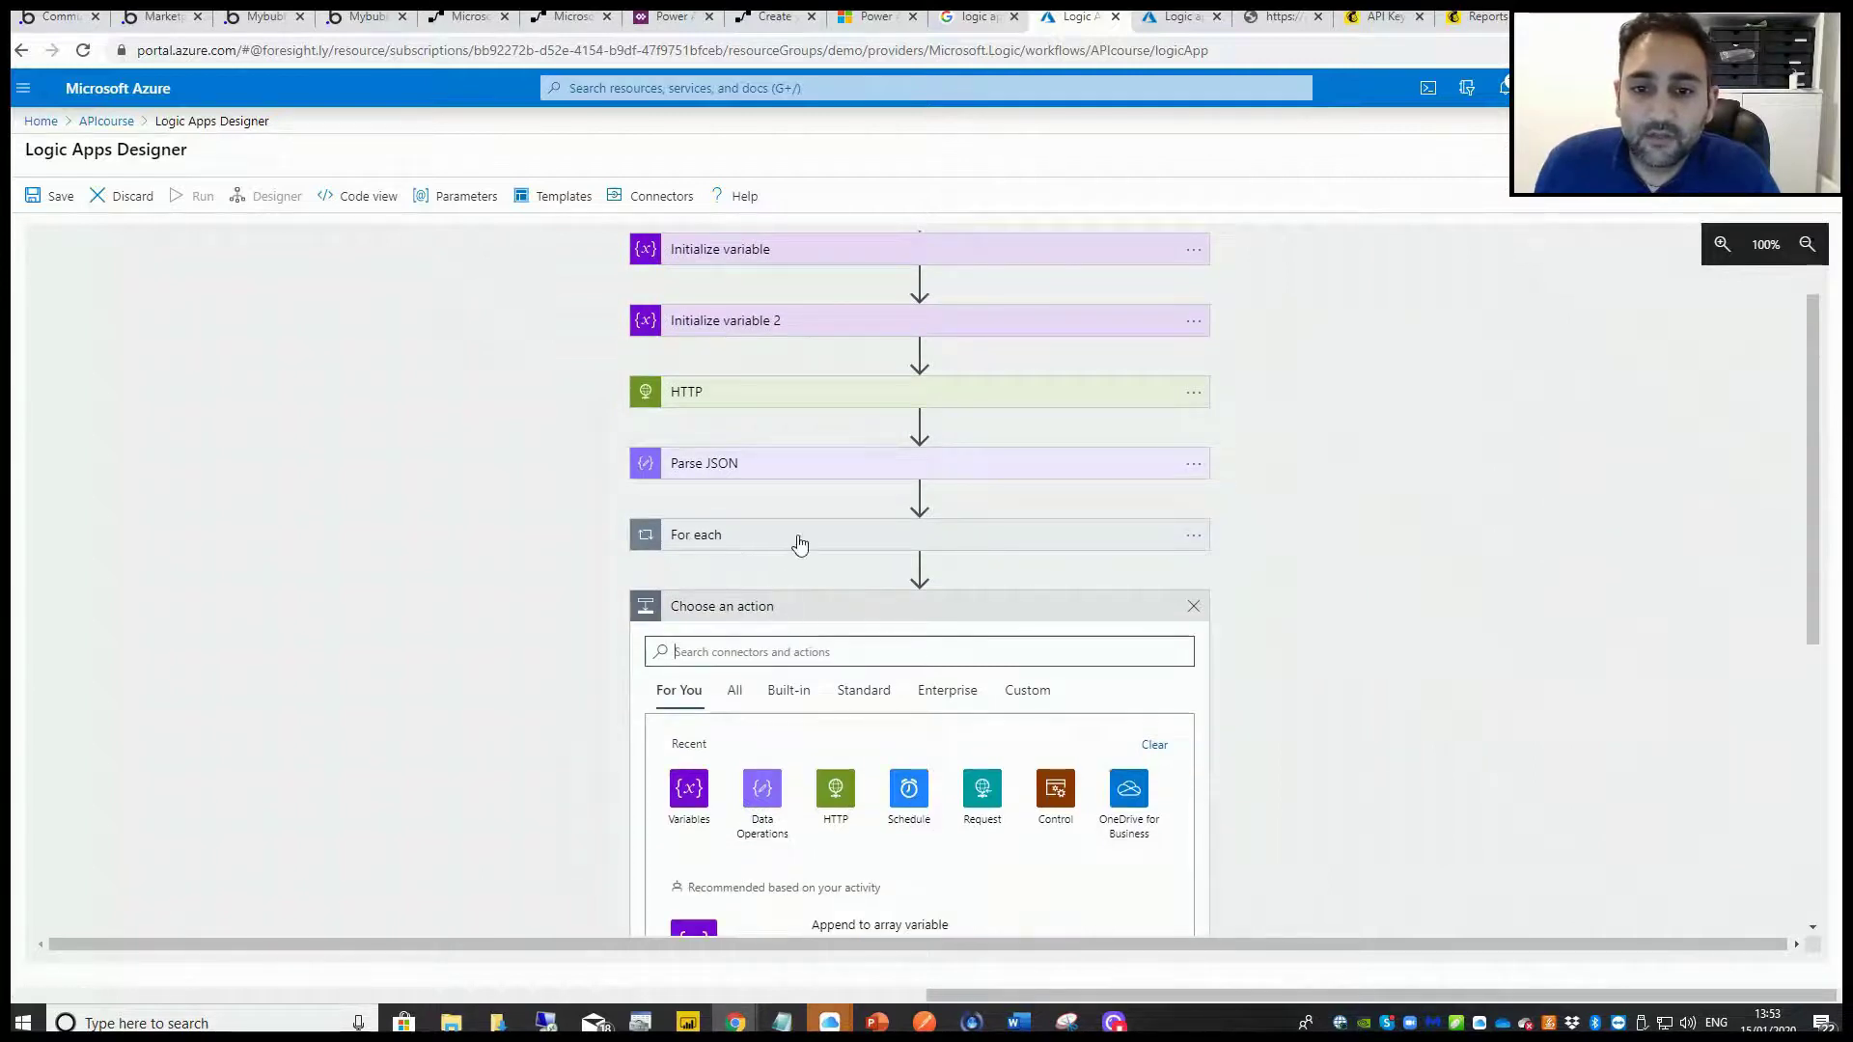
click(799, 538)
scroll(1062, 753, down, 2)
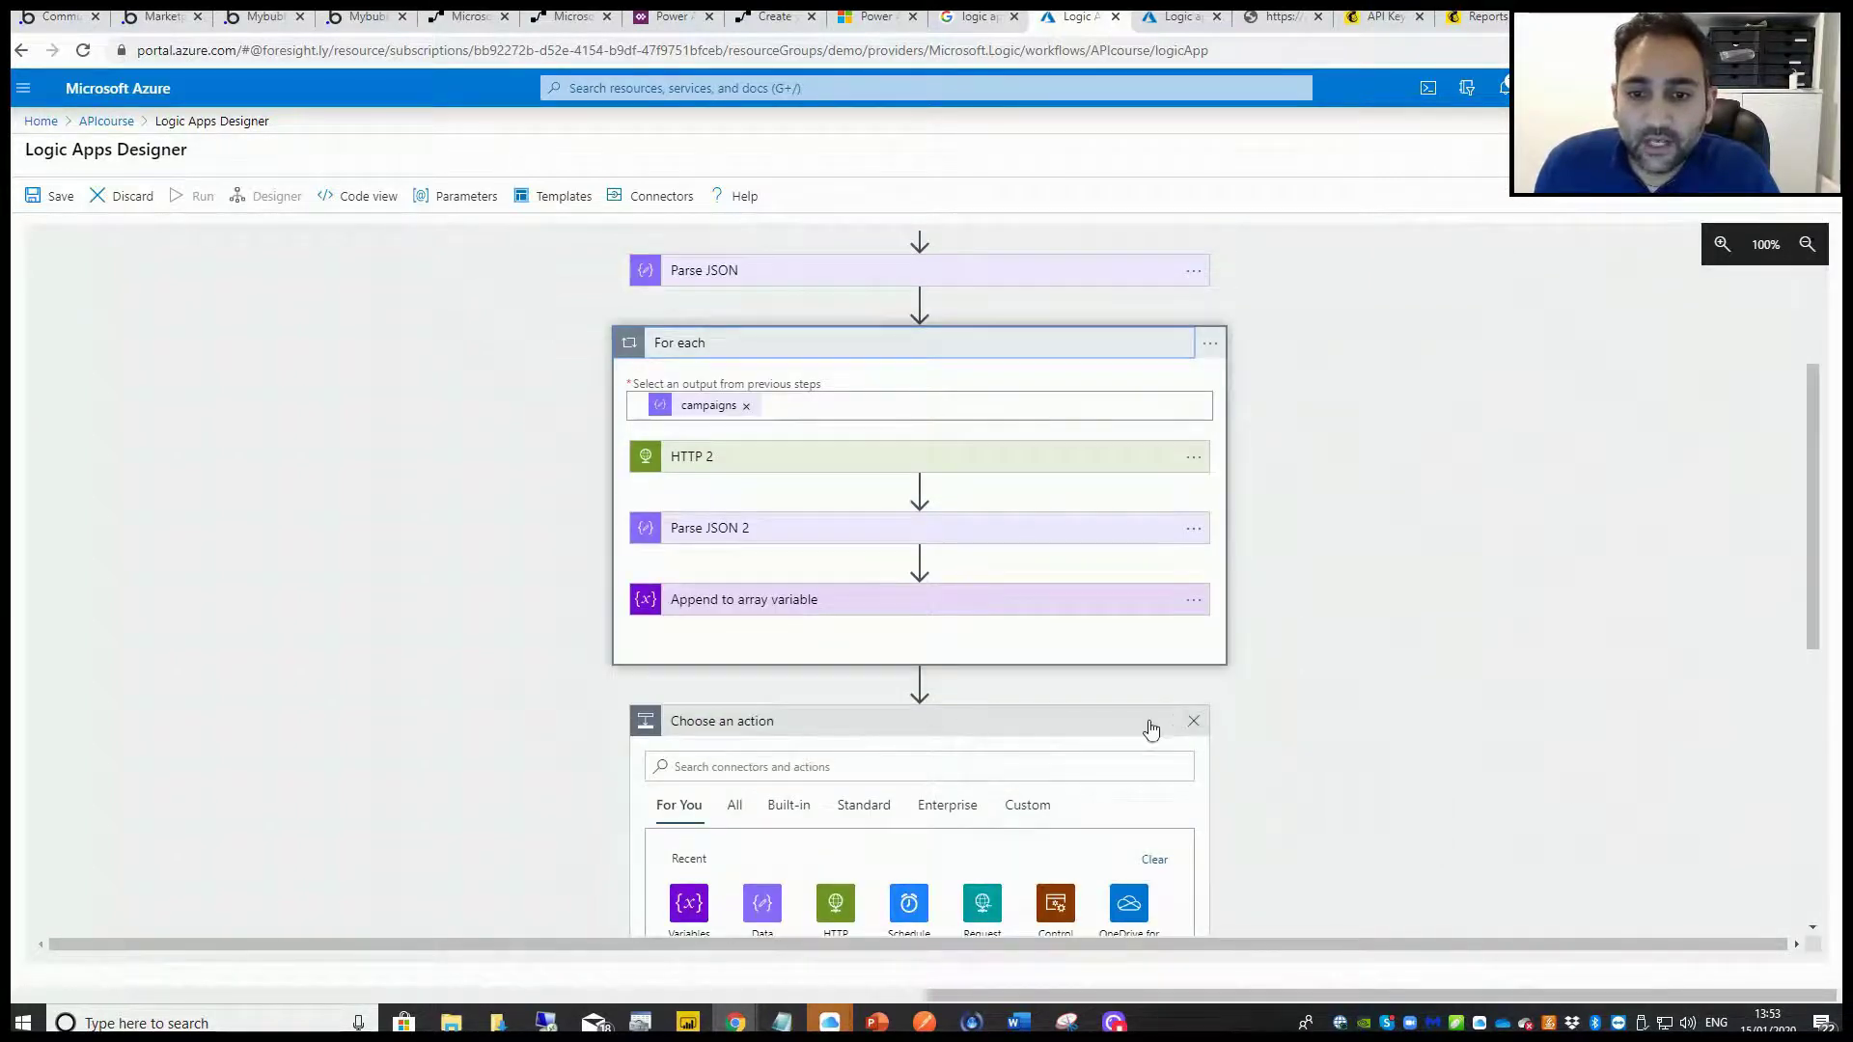
scroll(1196, 750, down, 3)
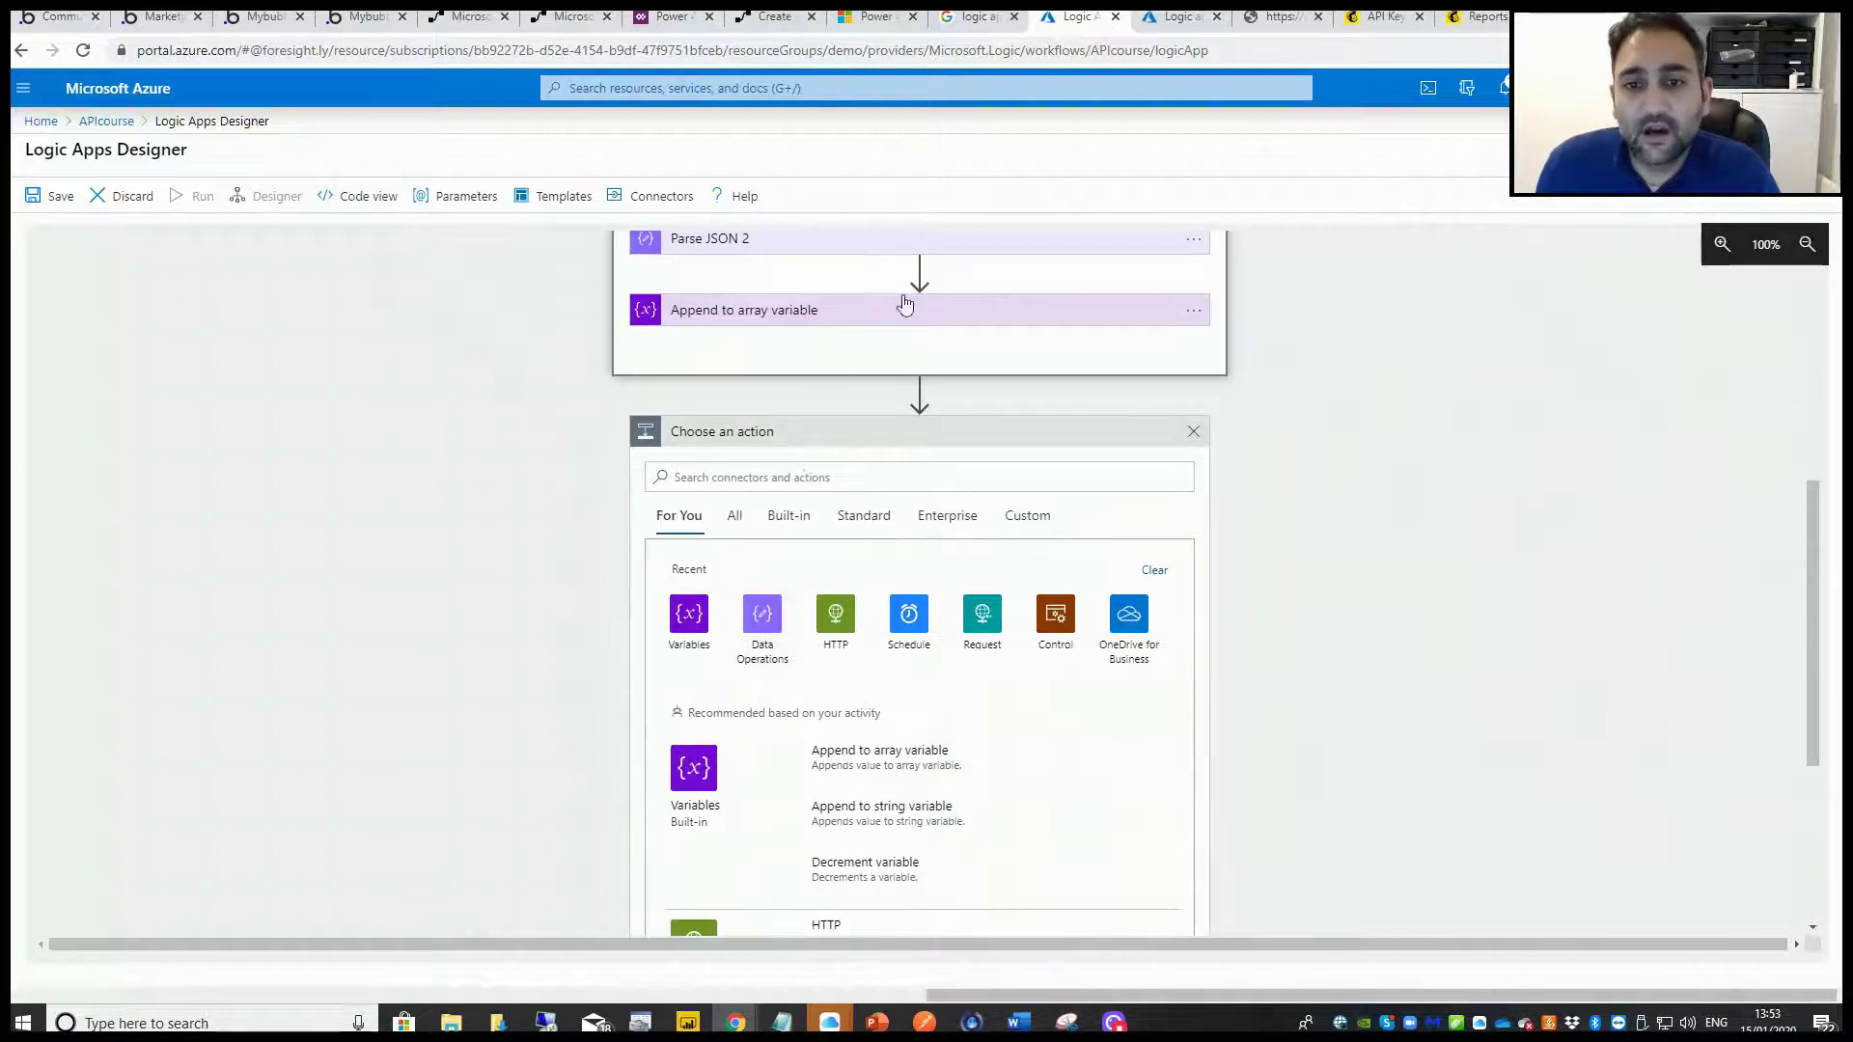
click(765, 620)
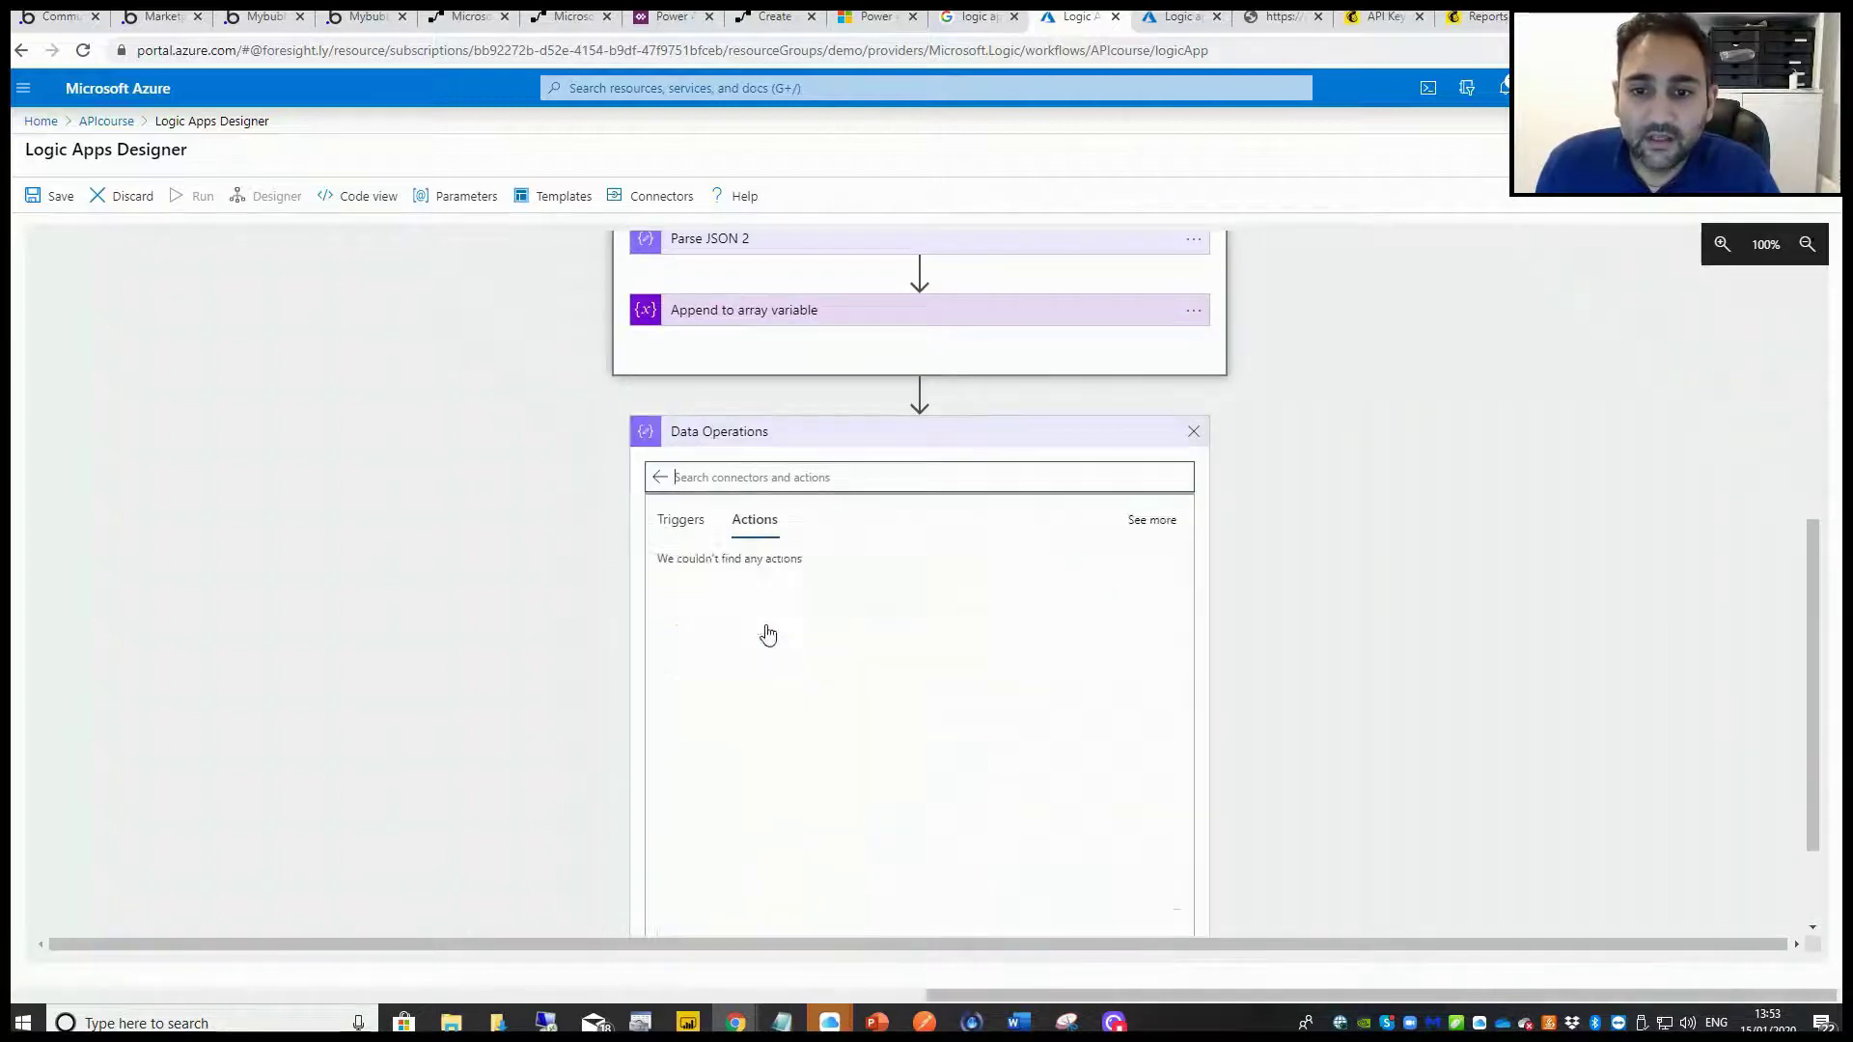
click(731, 627)
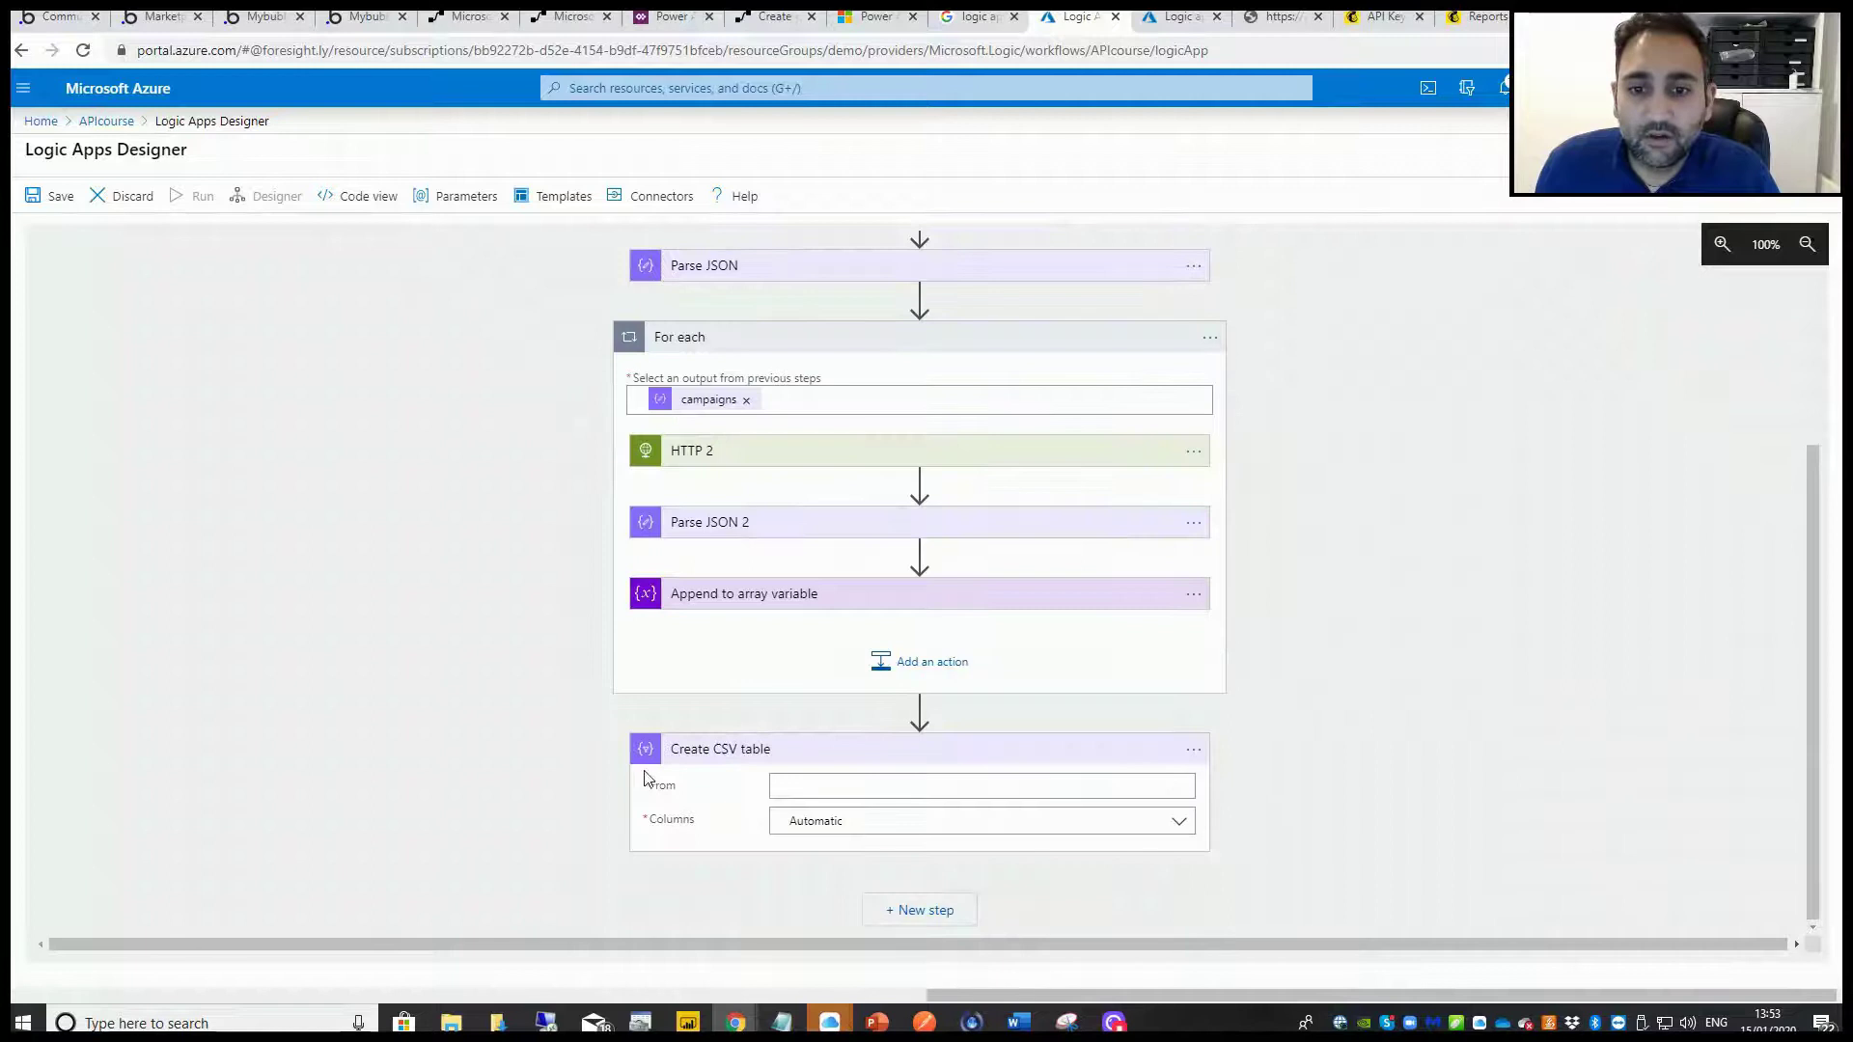
Use the myarray variable as the source of the CSV table.
click(887, 795)
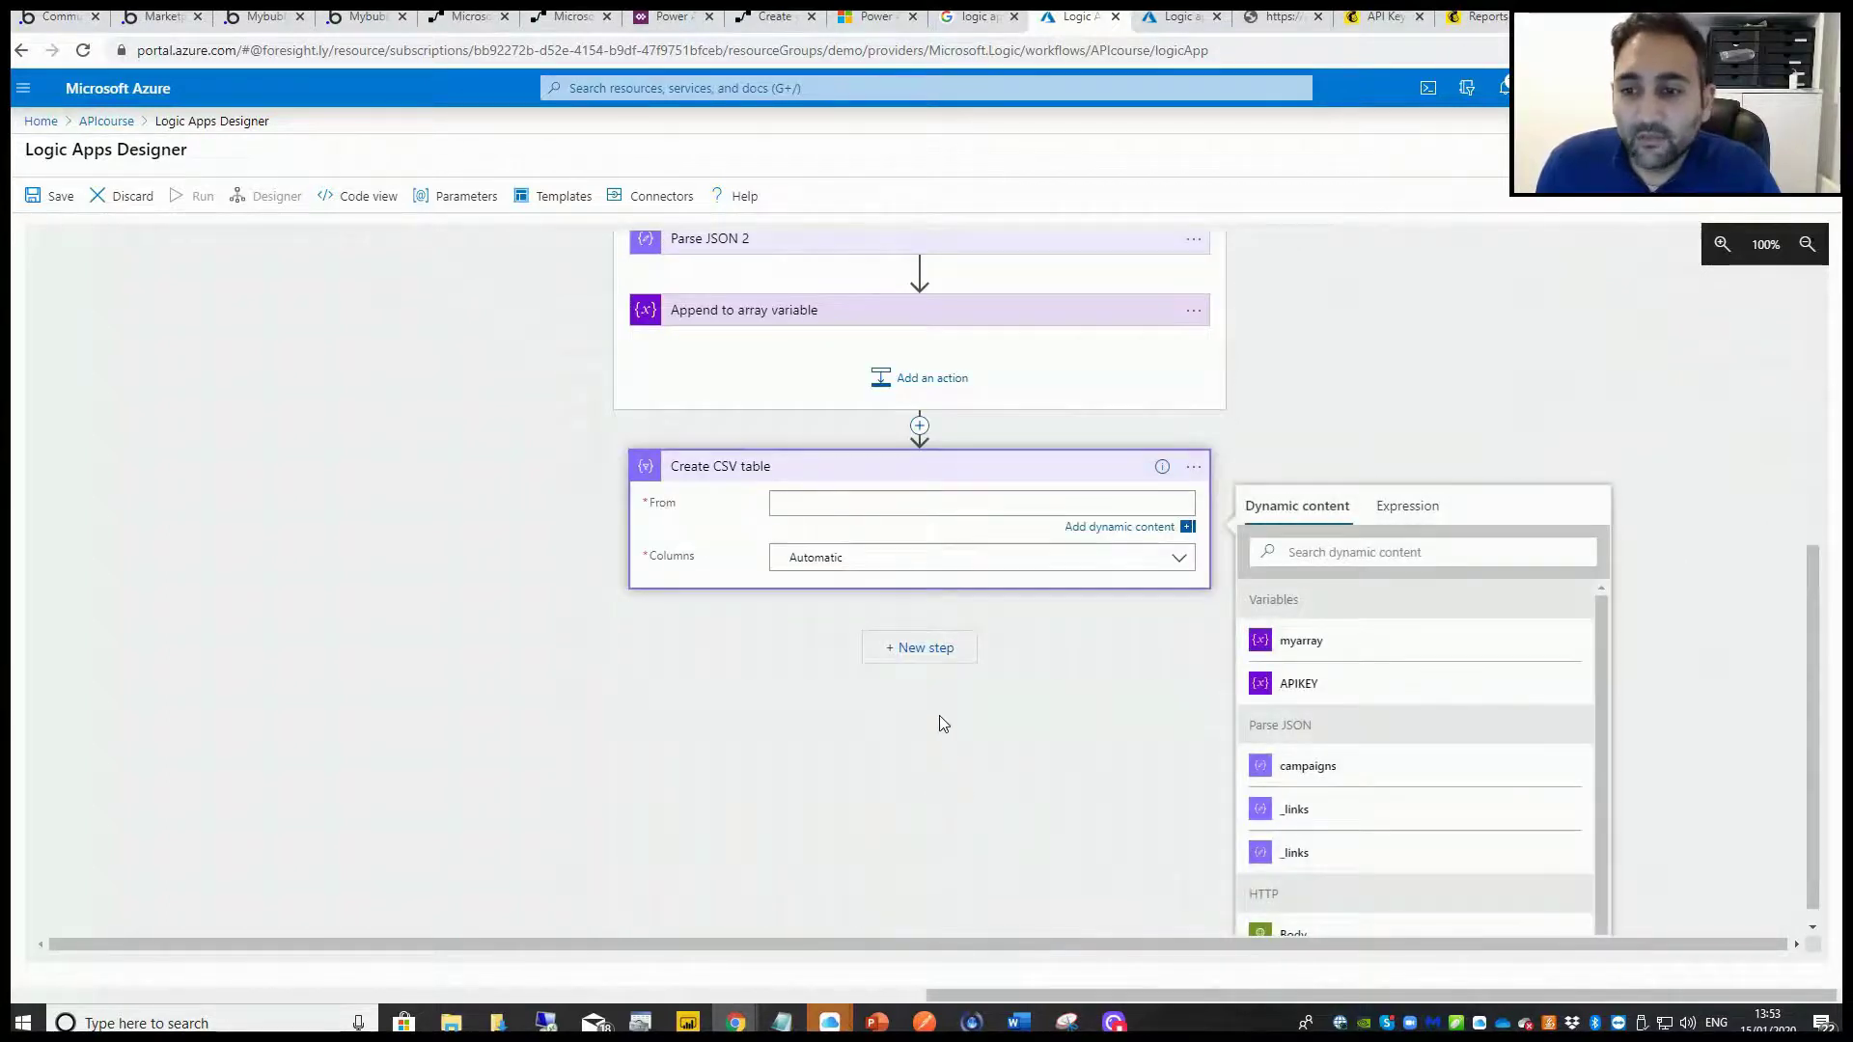
click(1395, 653)
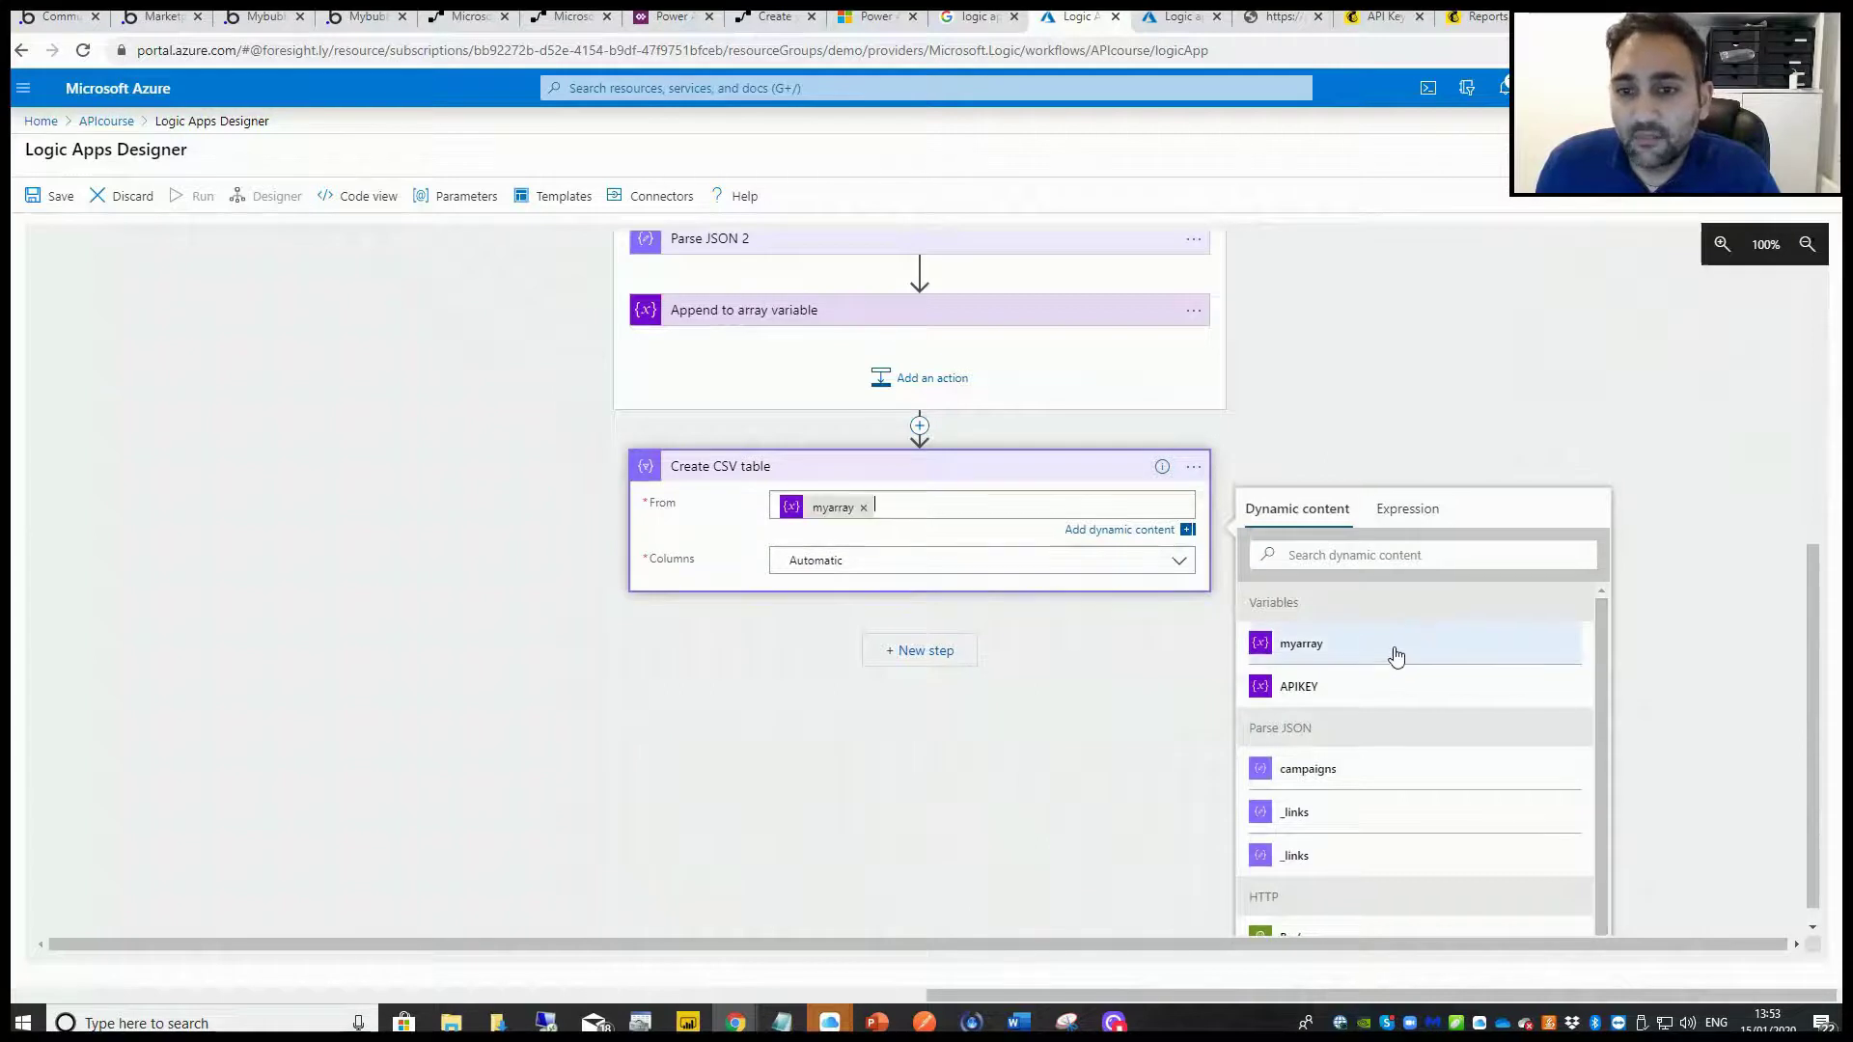
click(633, 679)
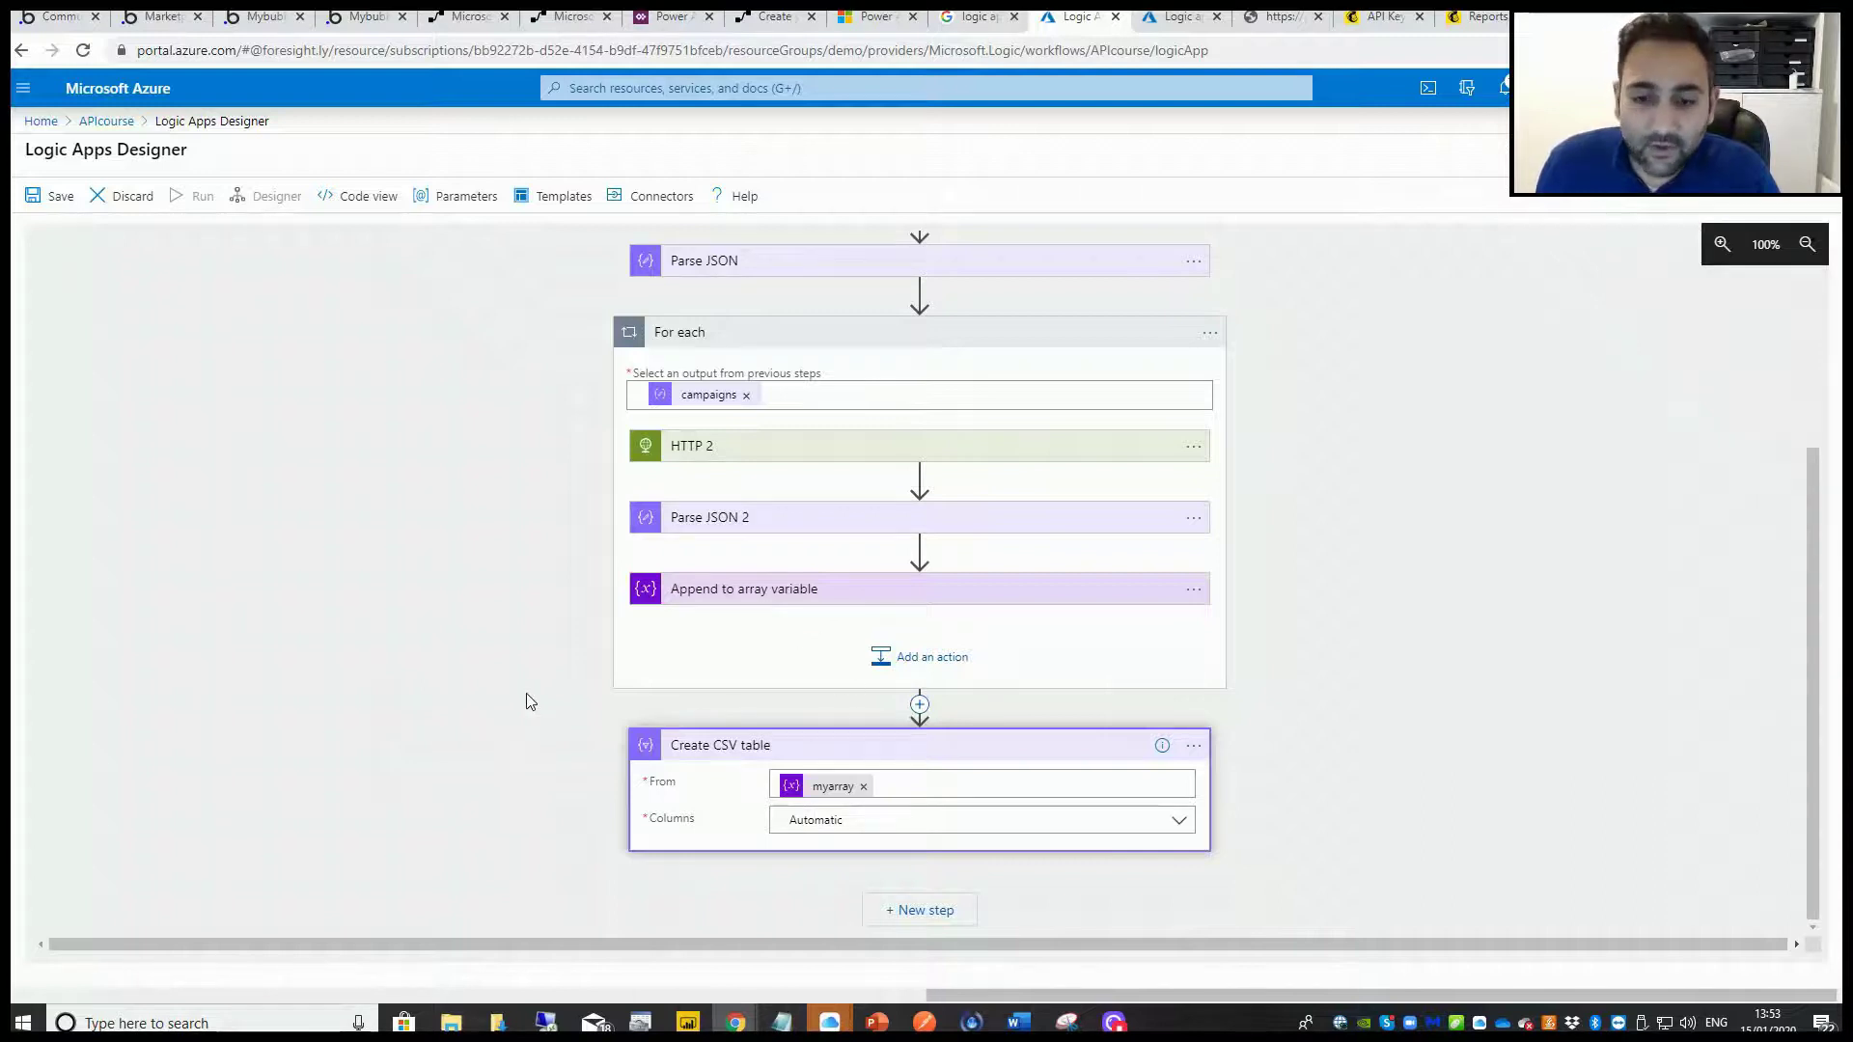
Add a OneDrive for Business Create file action after the Create CSV table step.
click(924, 910)
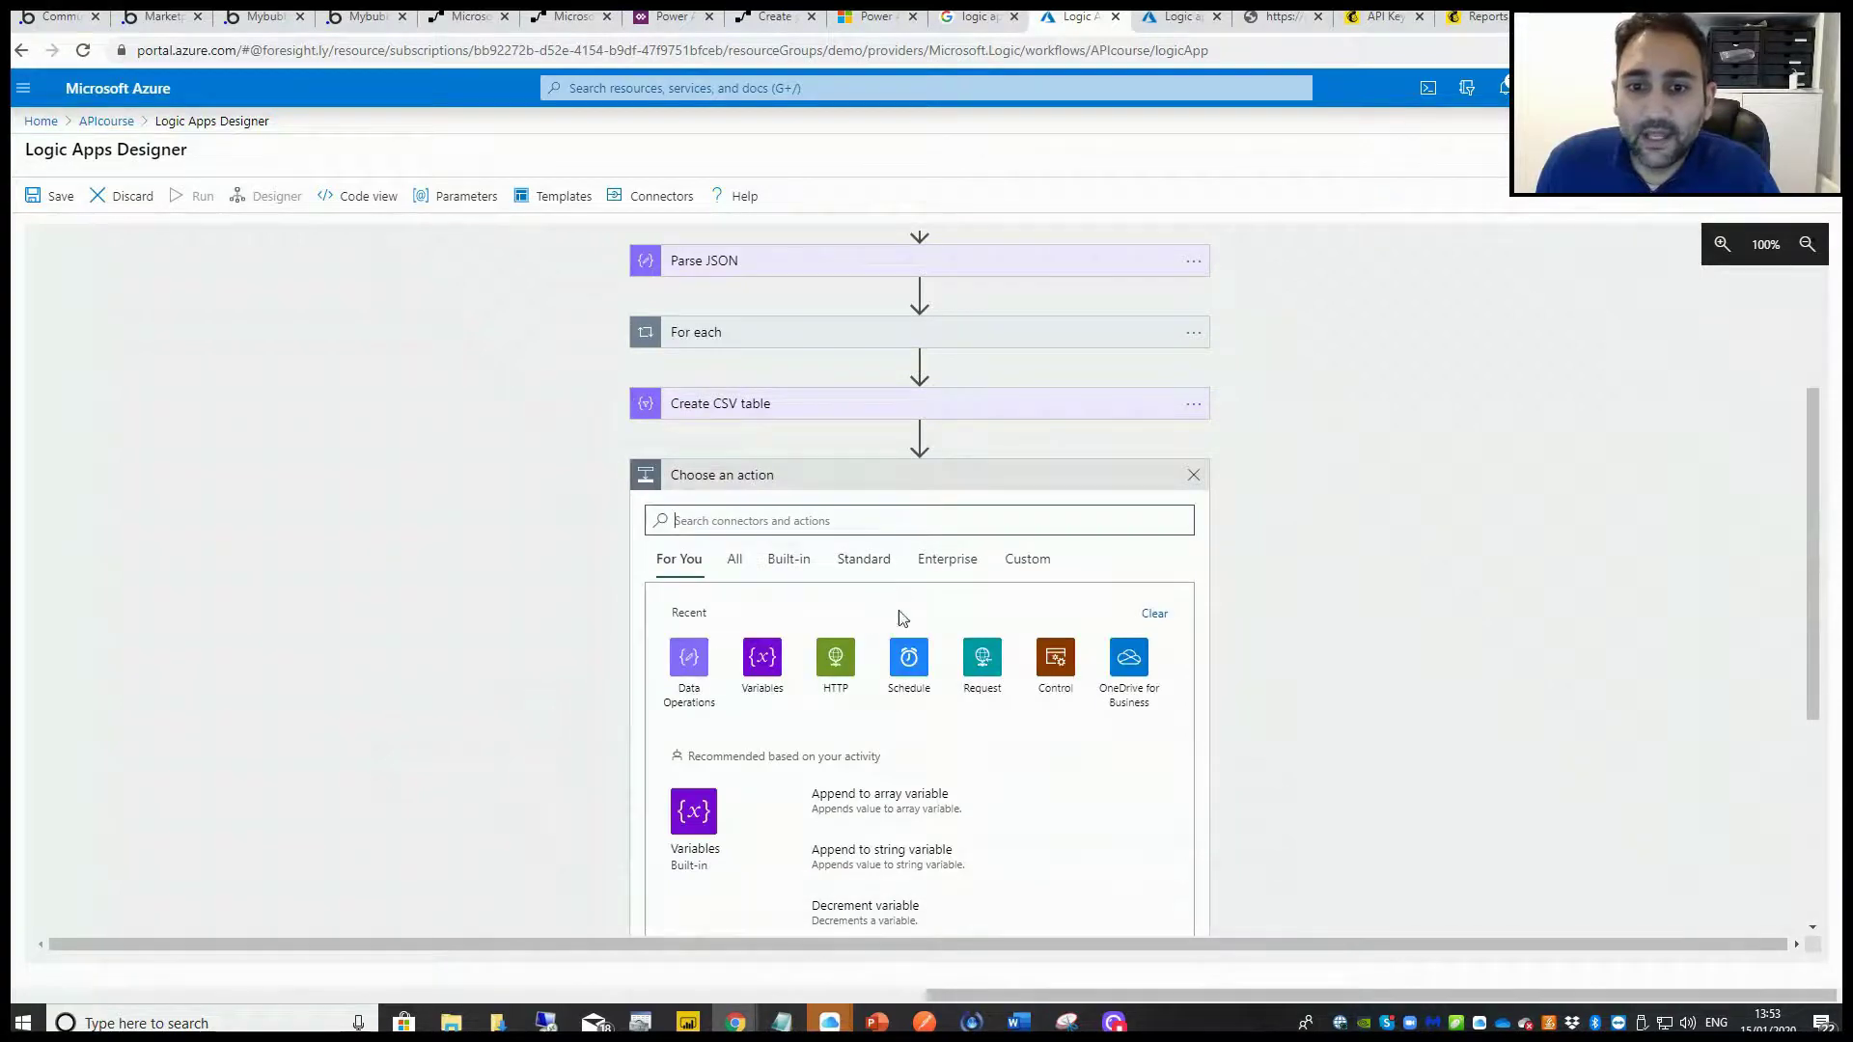
click(1131, 666)
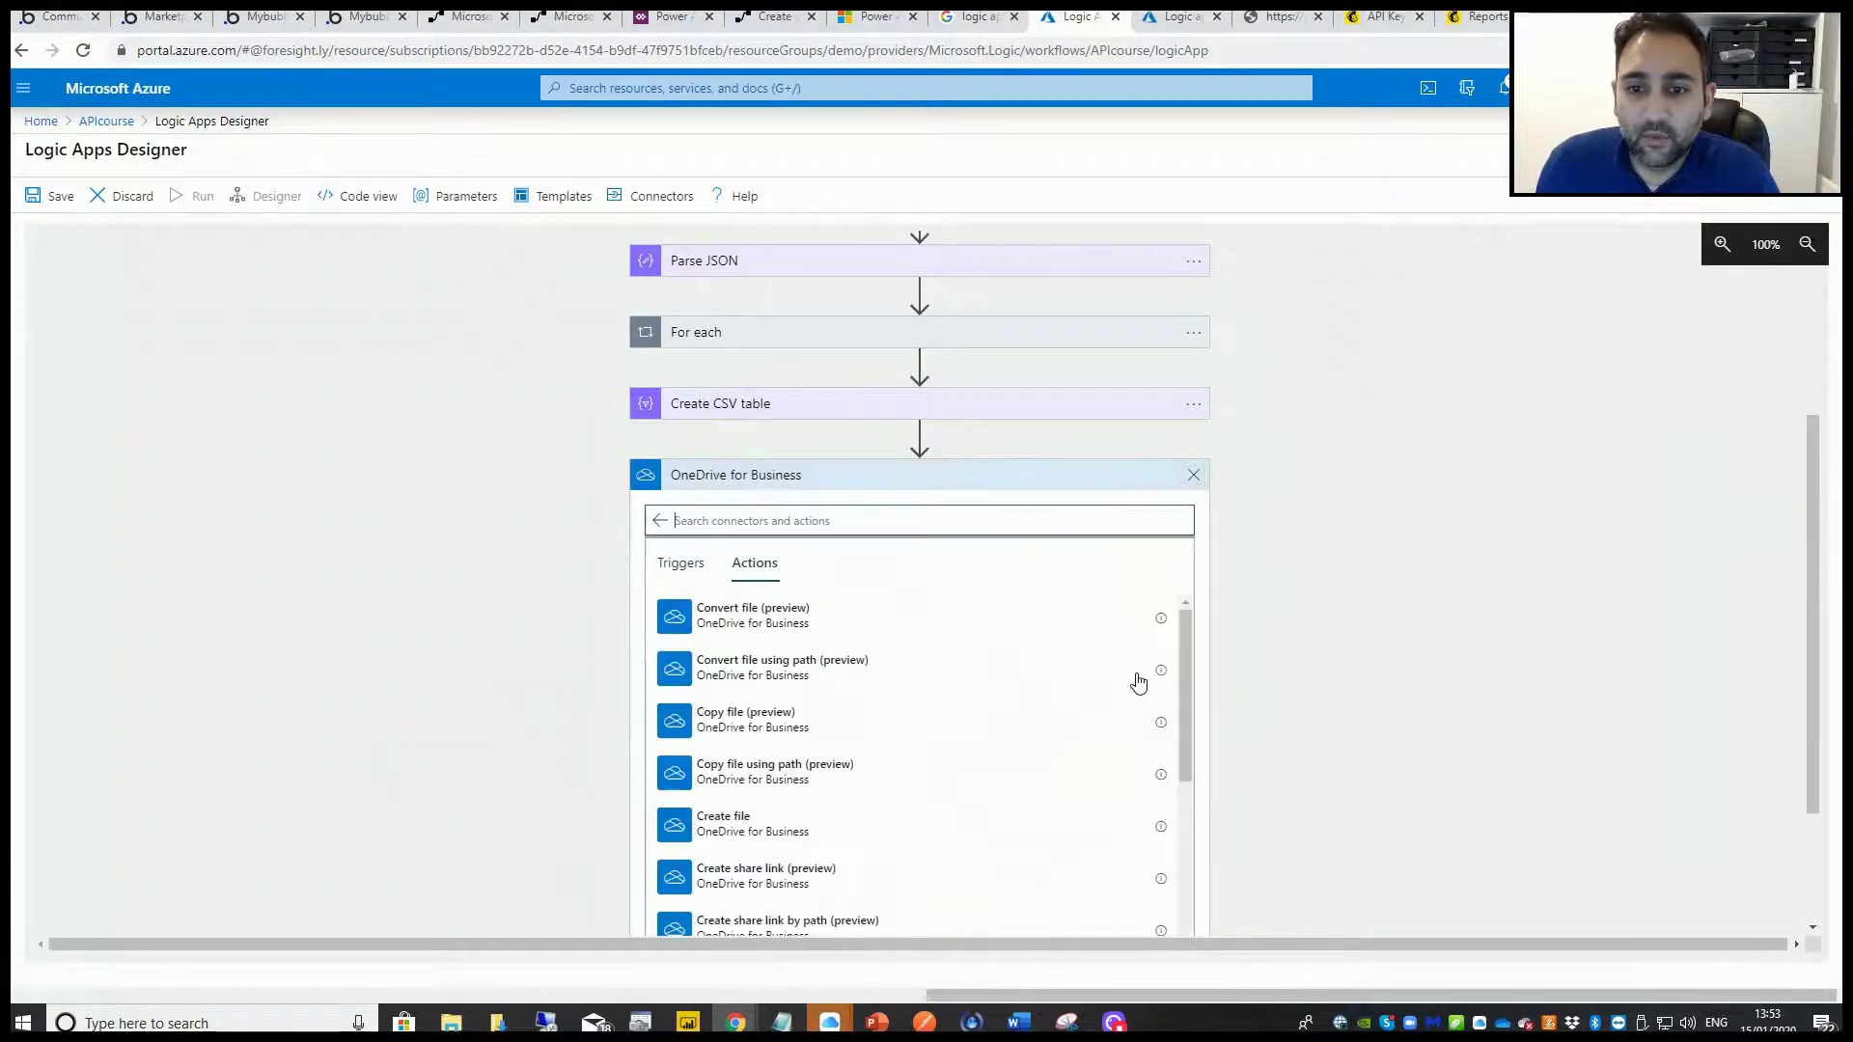
scroll(740, 664, down, 2)
click(750, 644)
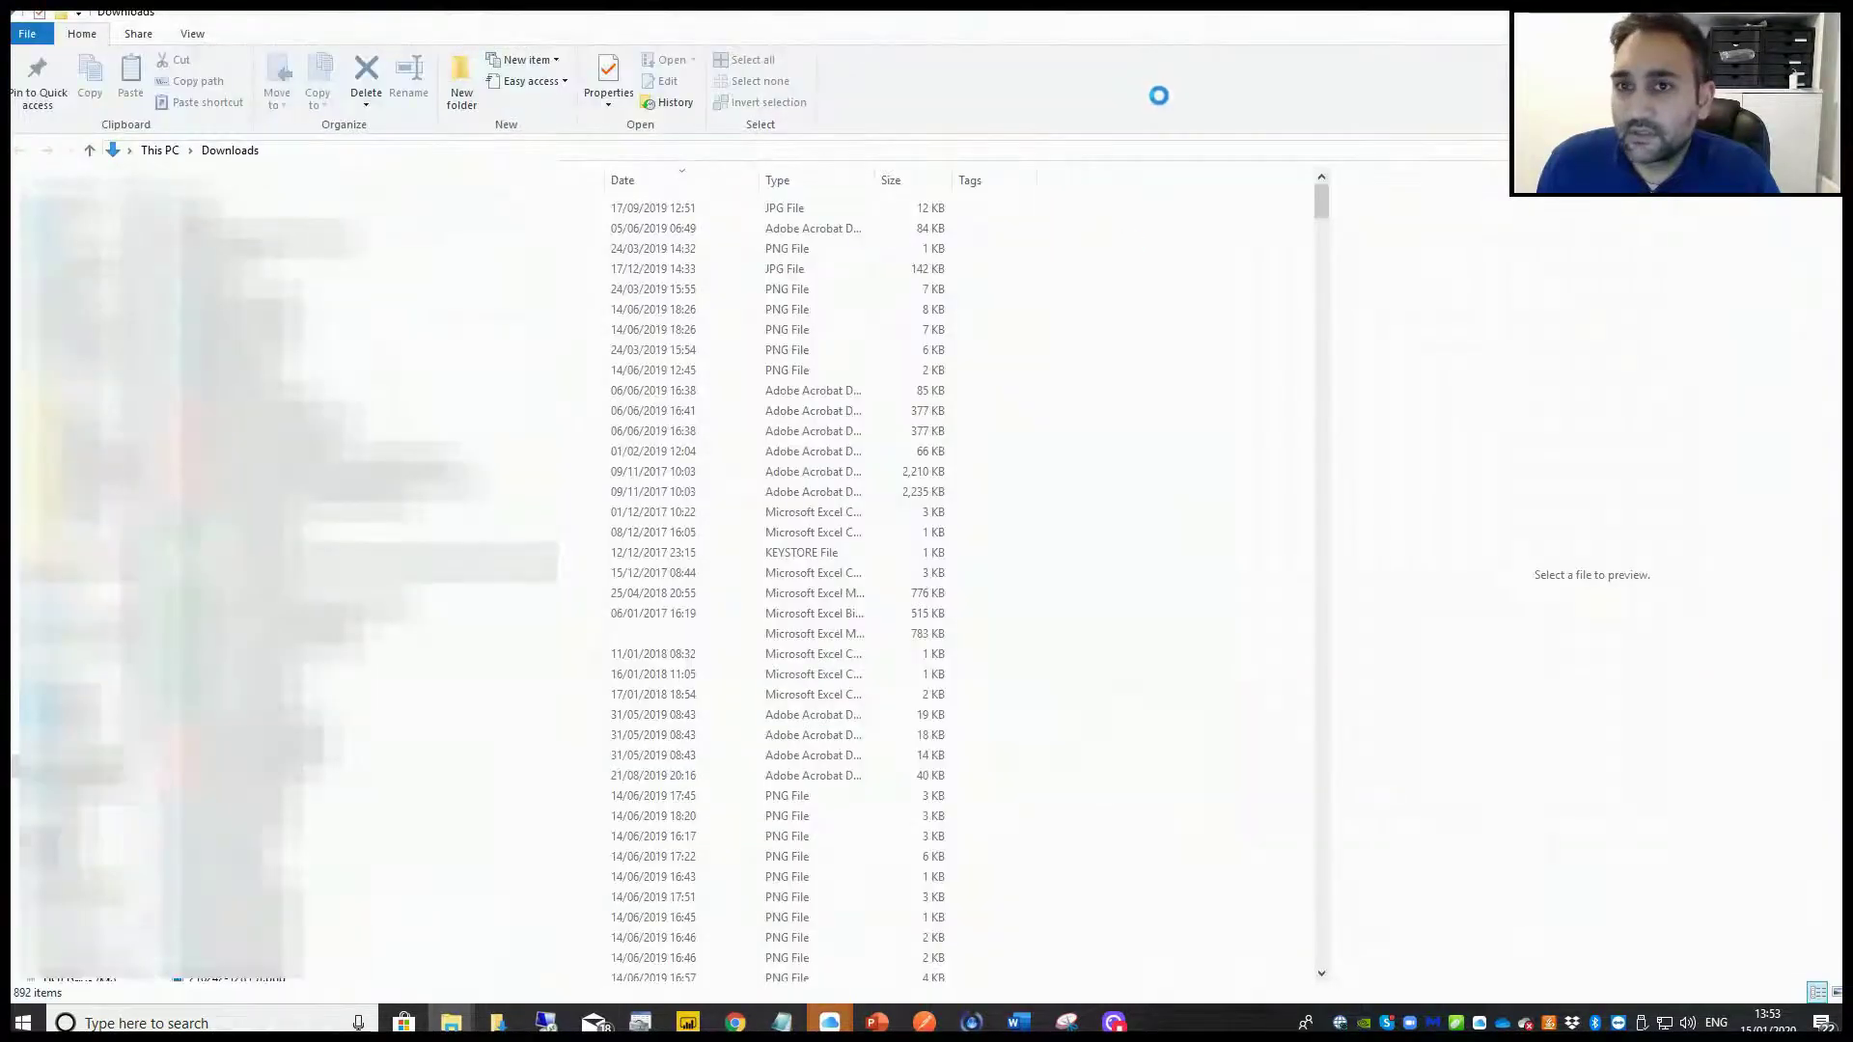
drag(1186, 13, 1185, 0)
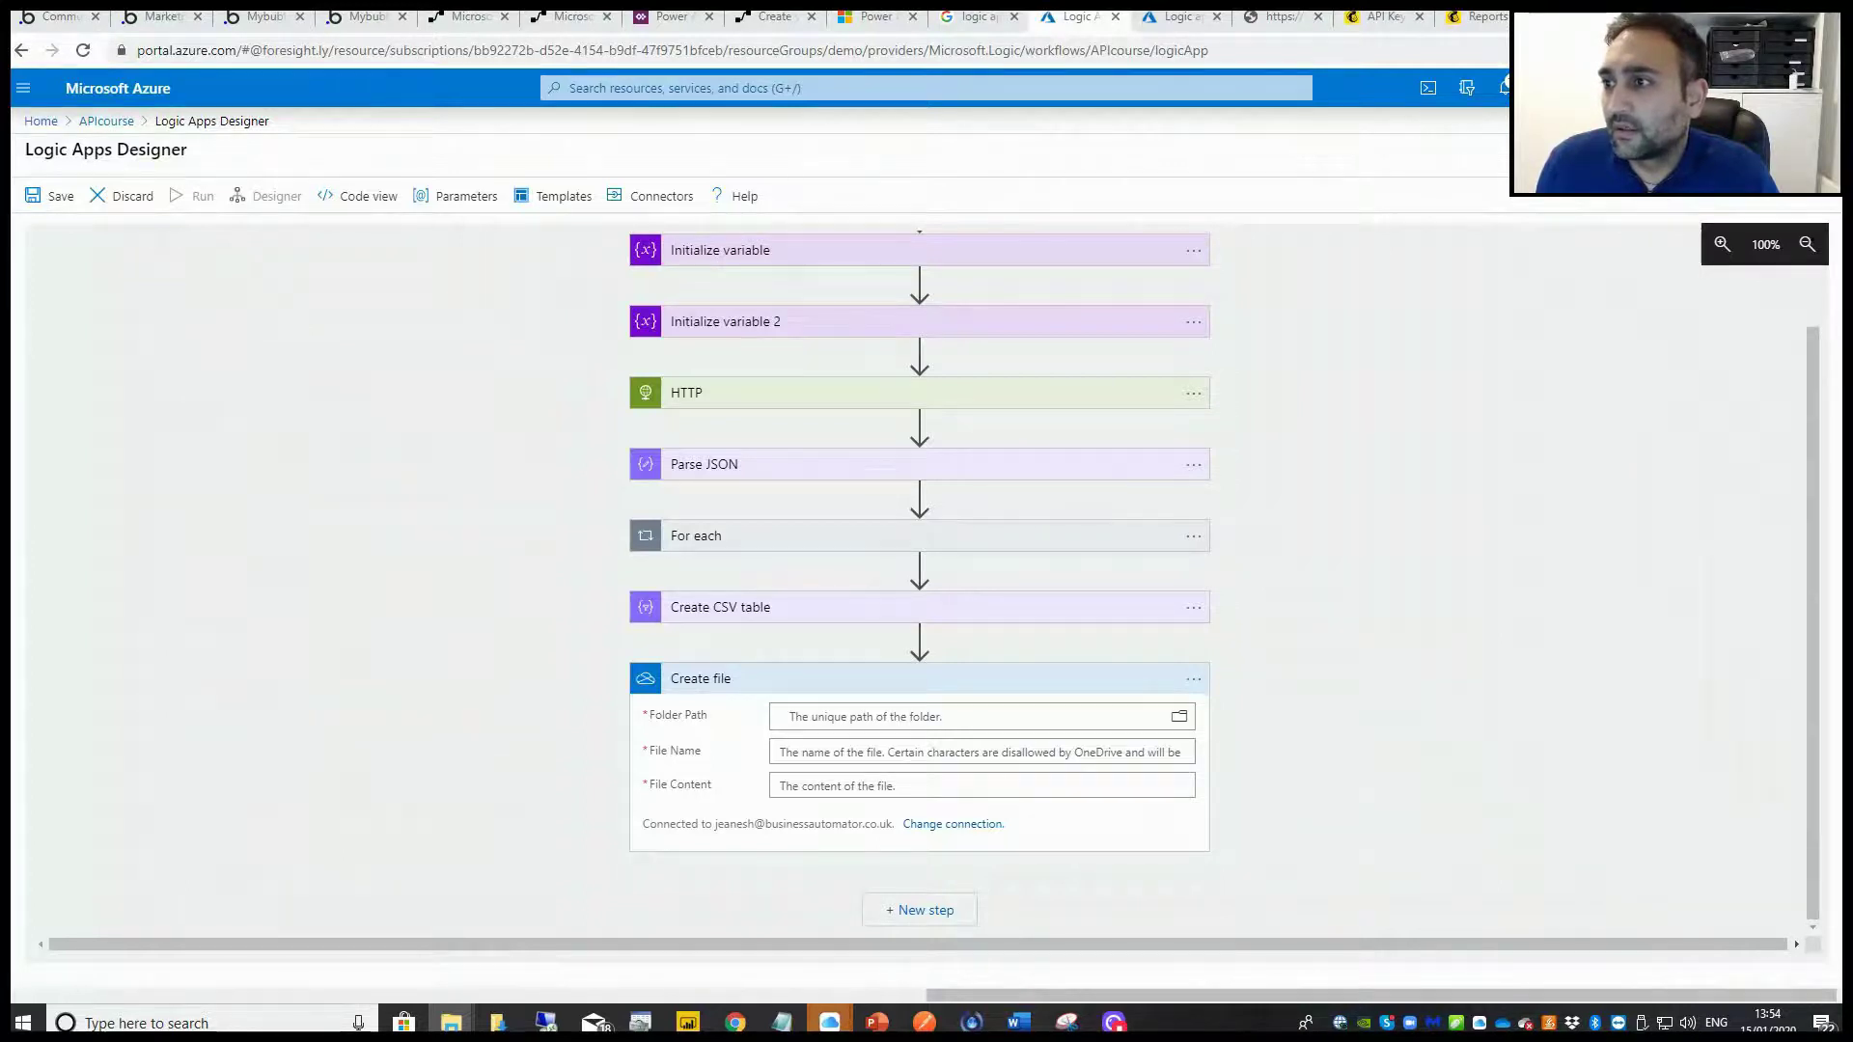
Set the Create file action's folder path to /New folder and its file name to mailchimp_campaignreports.csv.
click(1179, 718)
click(1430, 761)
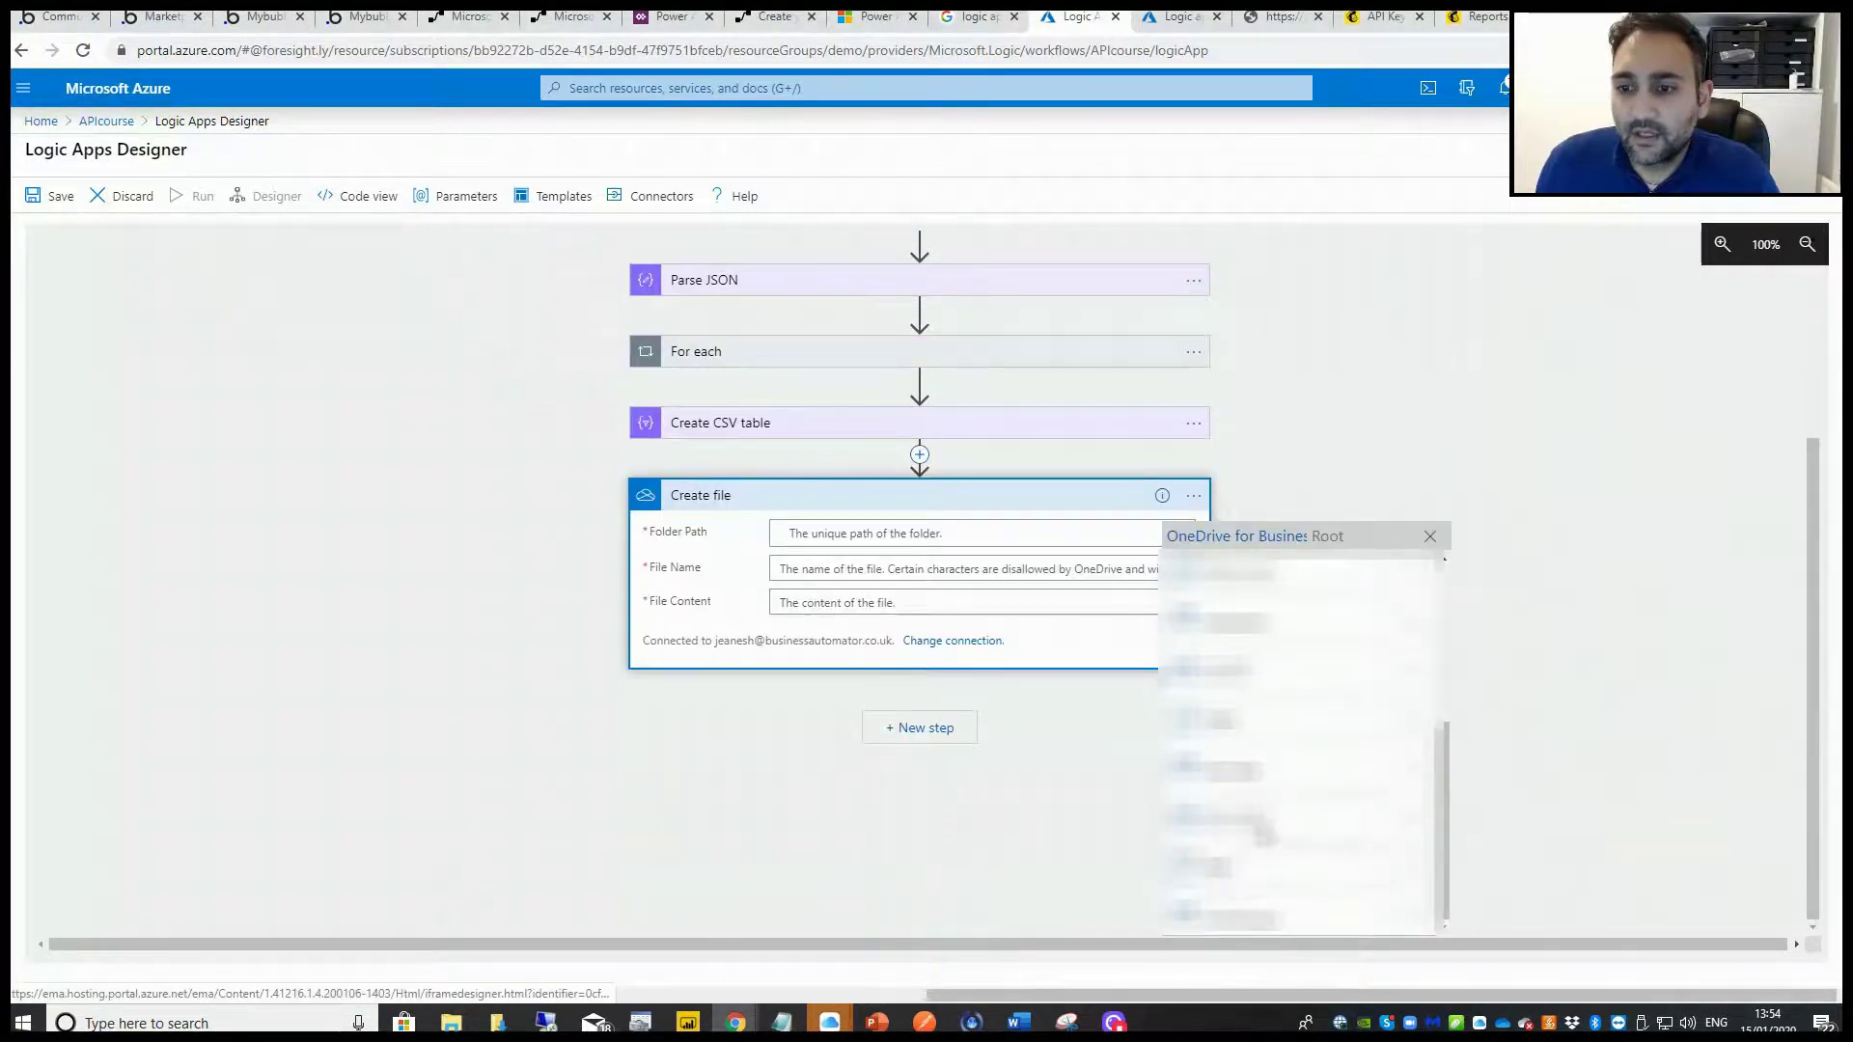
click(1276, 772)
click(896, 753)
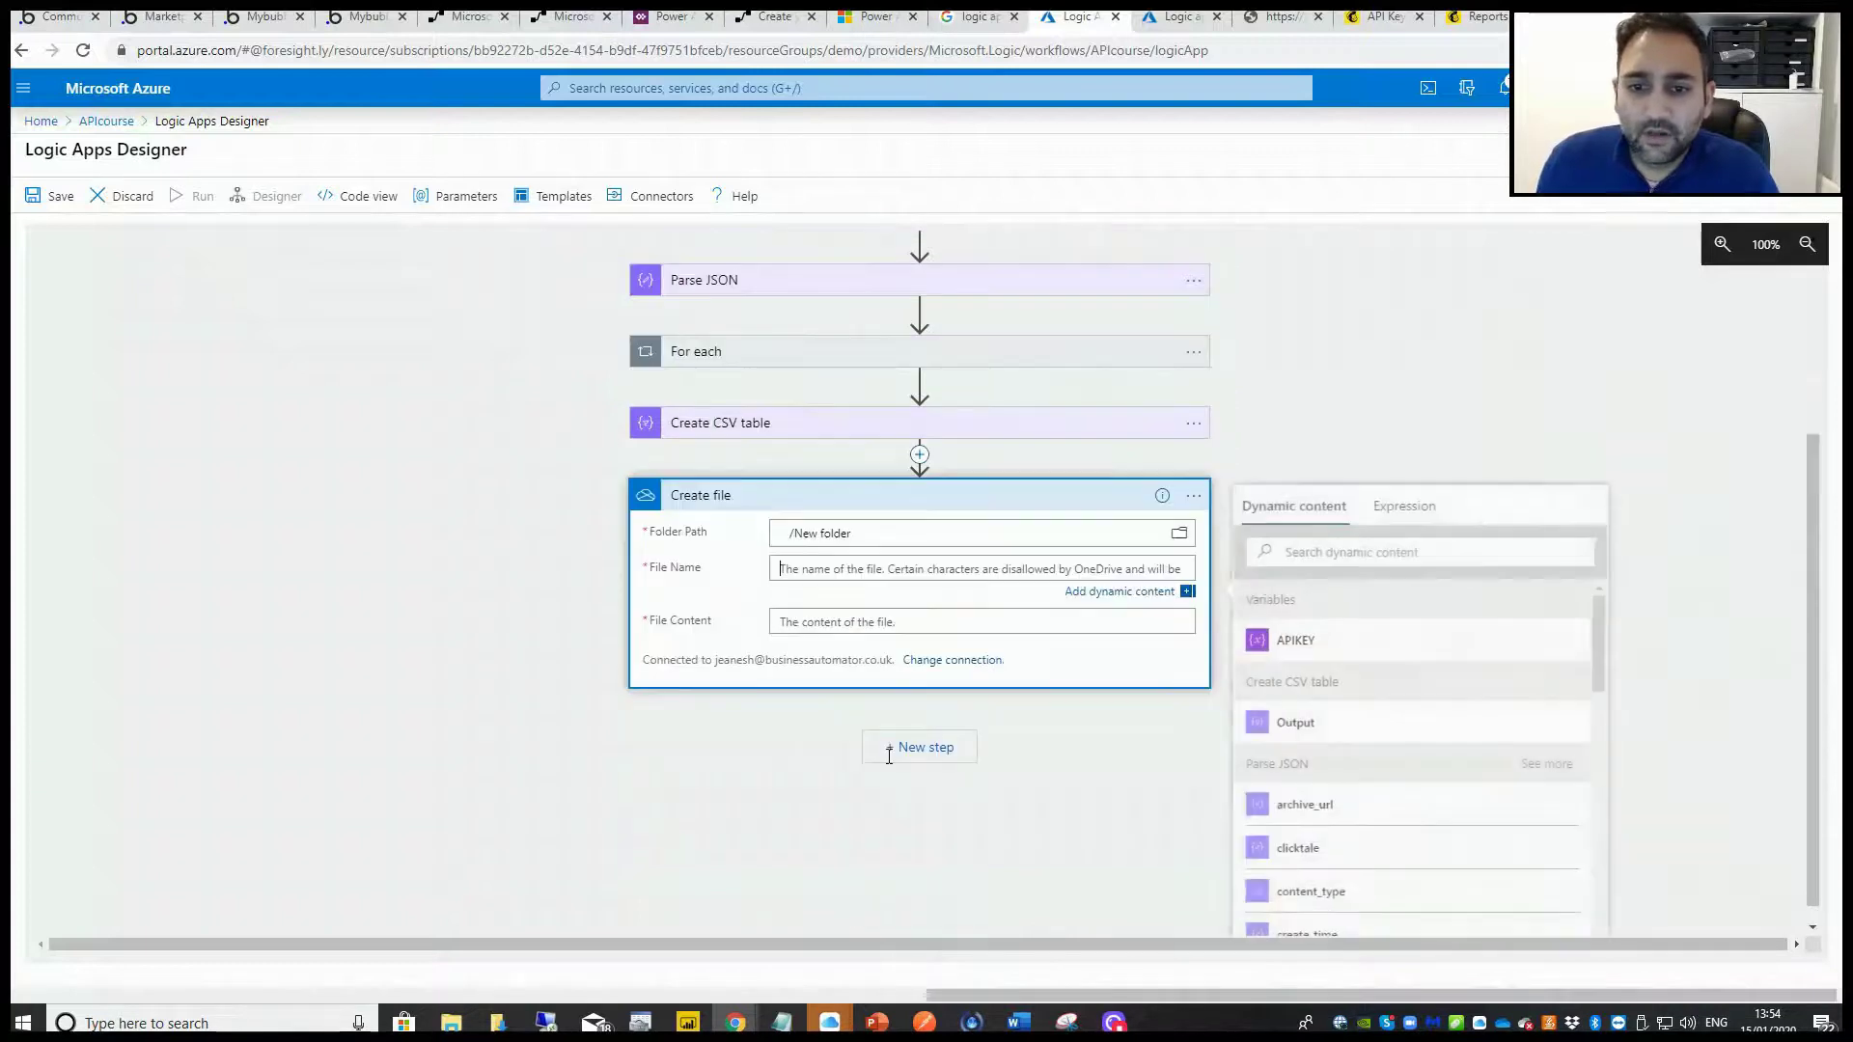
text(mailchimp_cam)
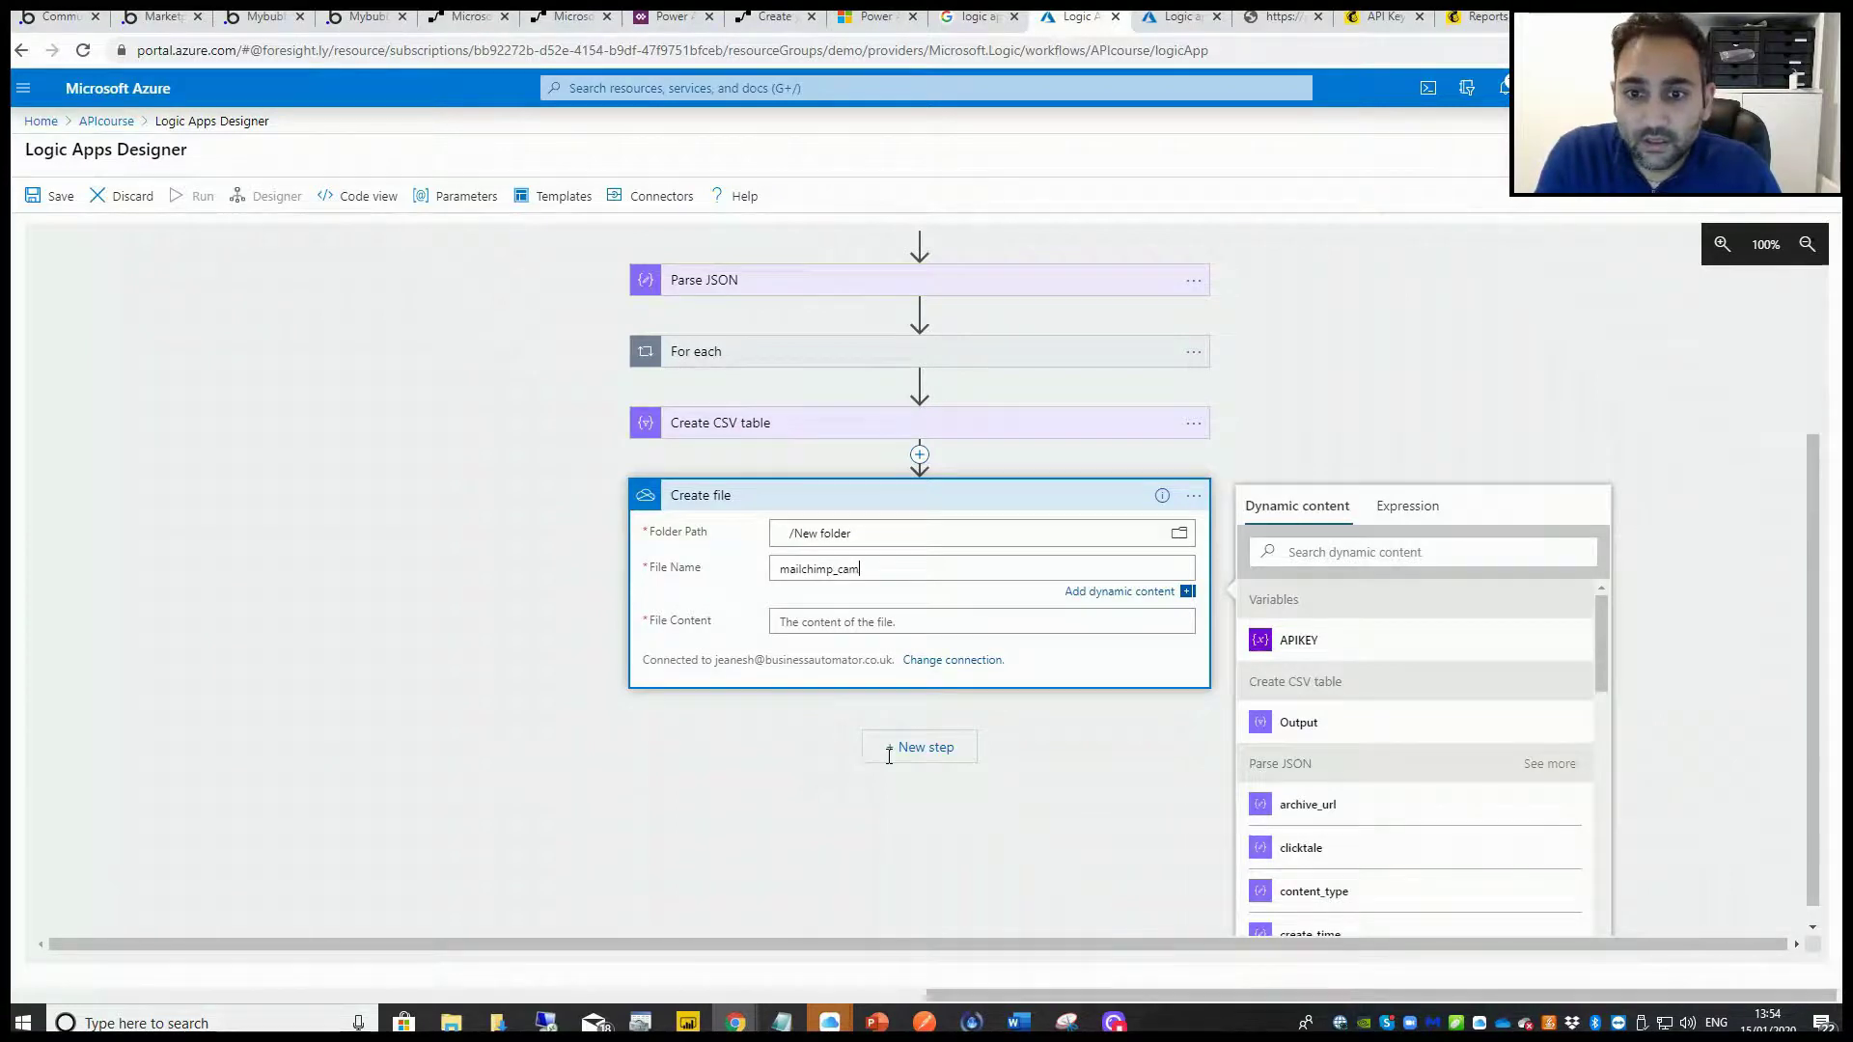
text(paignreports.csv)
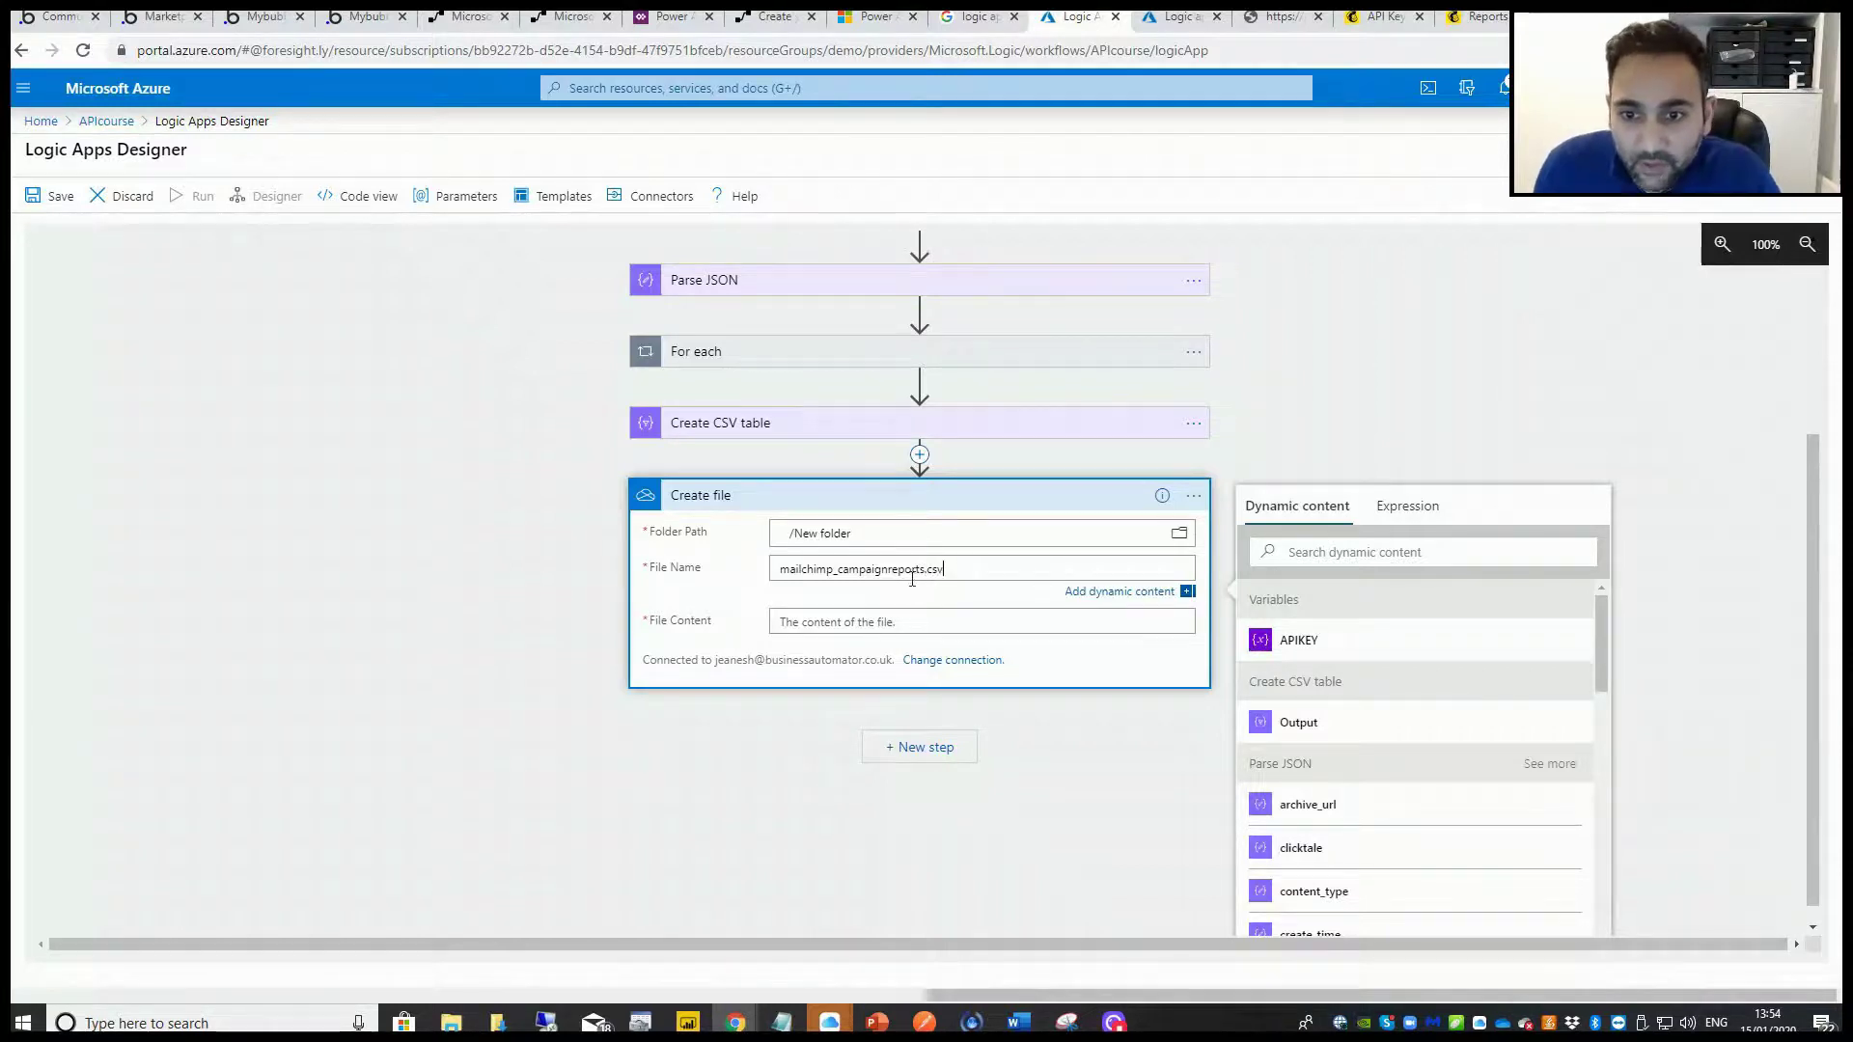
drag(921, 569, 961, 571)
click(961, 571)
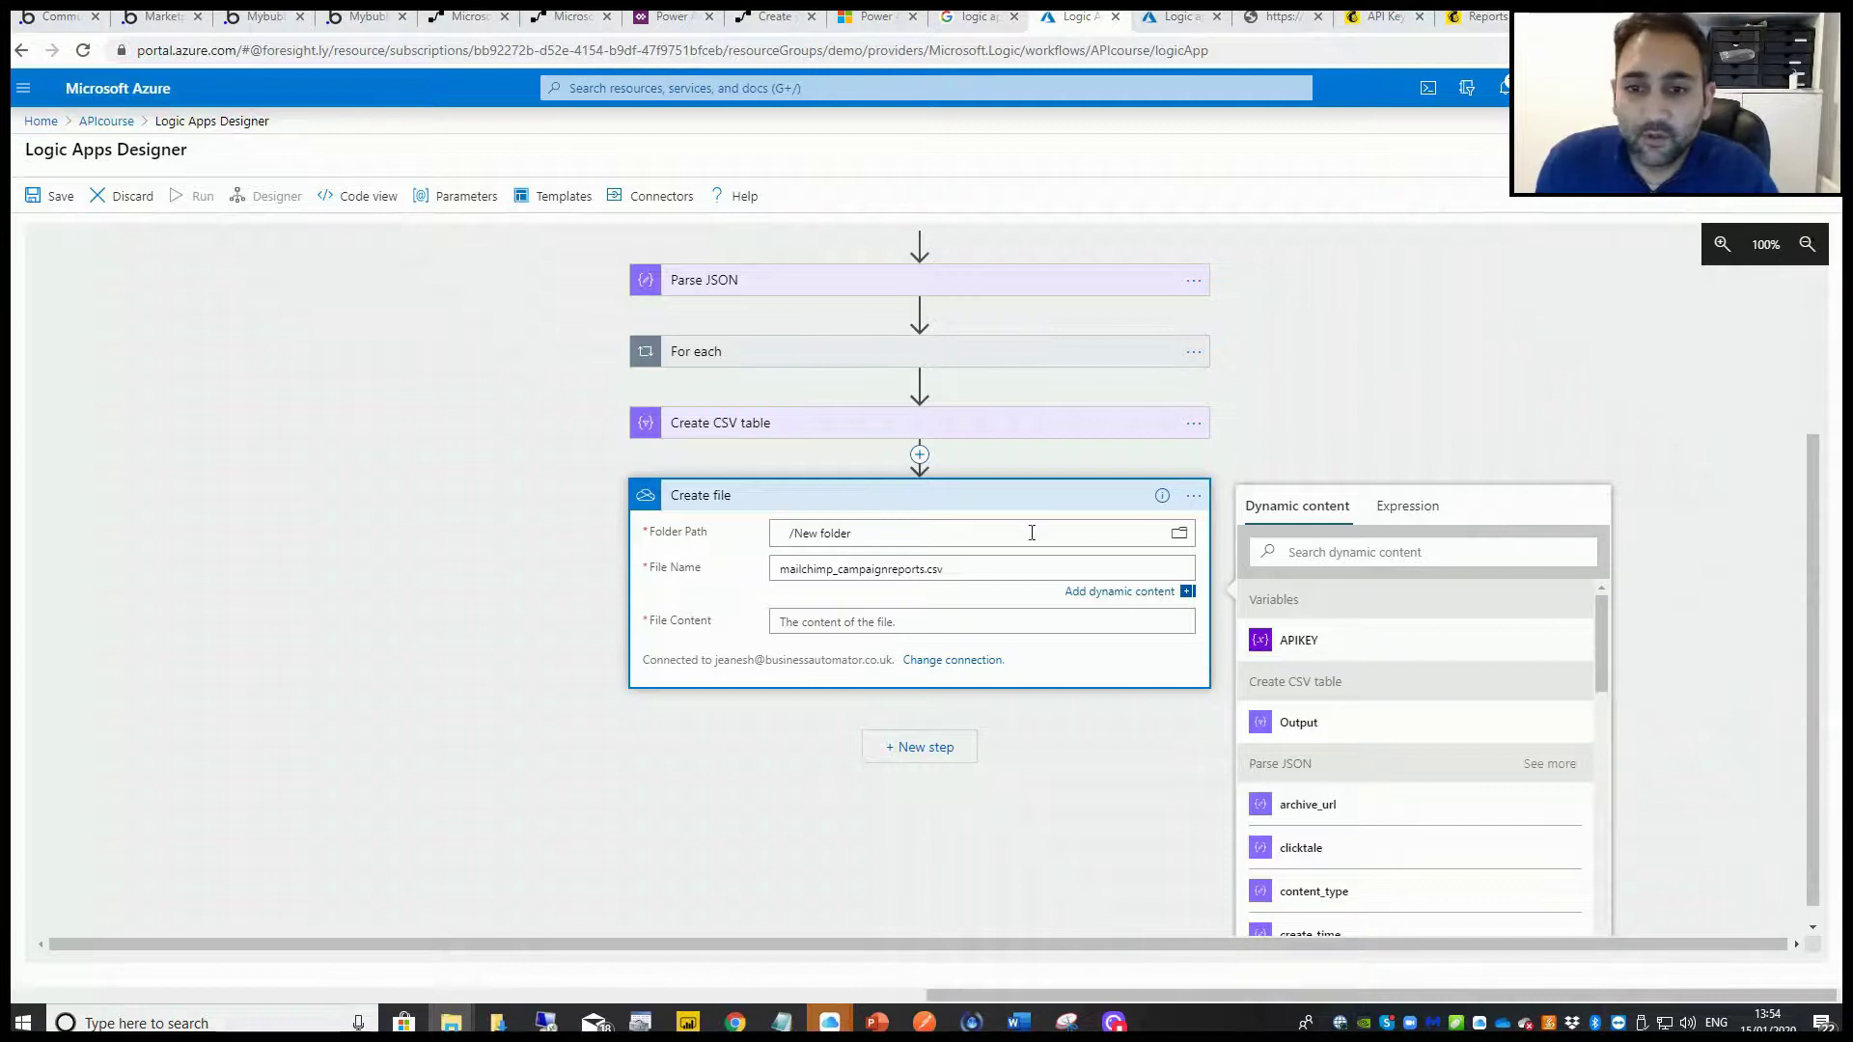
Set the file content to the Output of Create CSV table and save the logic app.
click(834, 622)
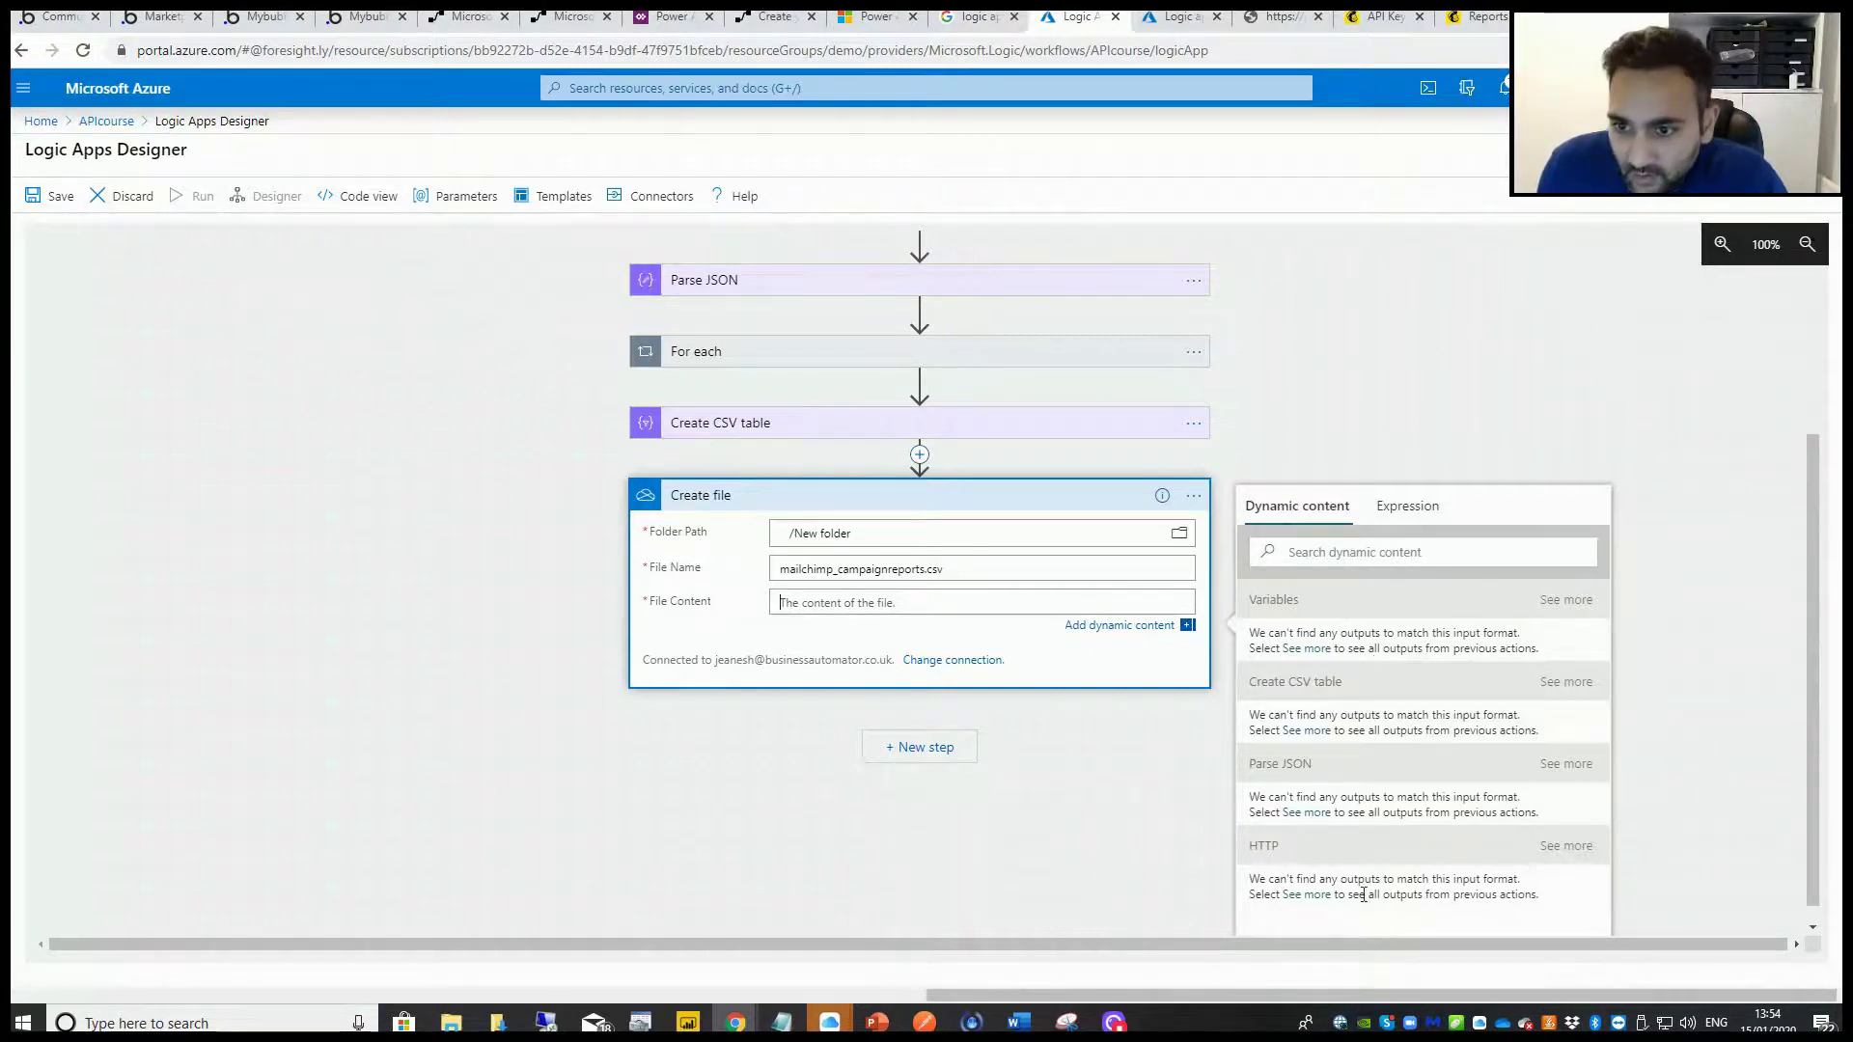
click(1563, 687)
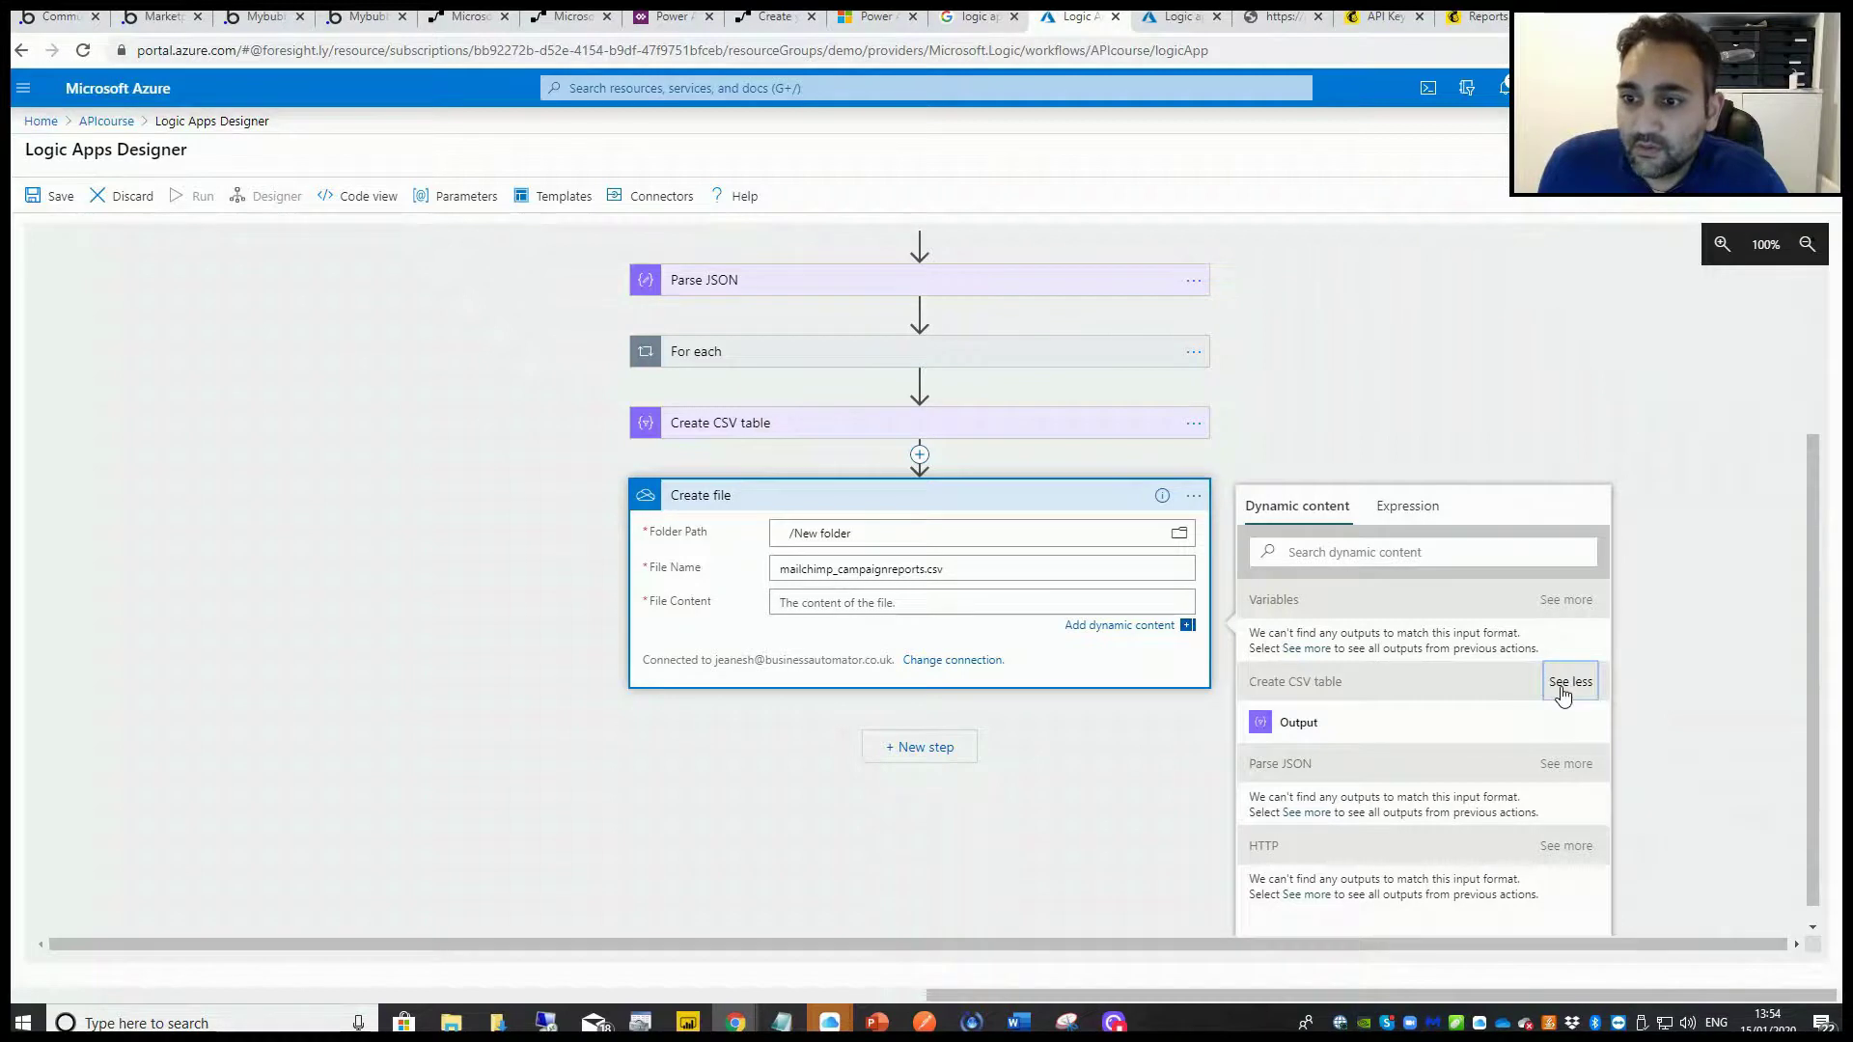
click(1284, 726)
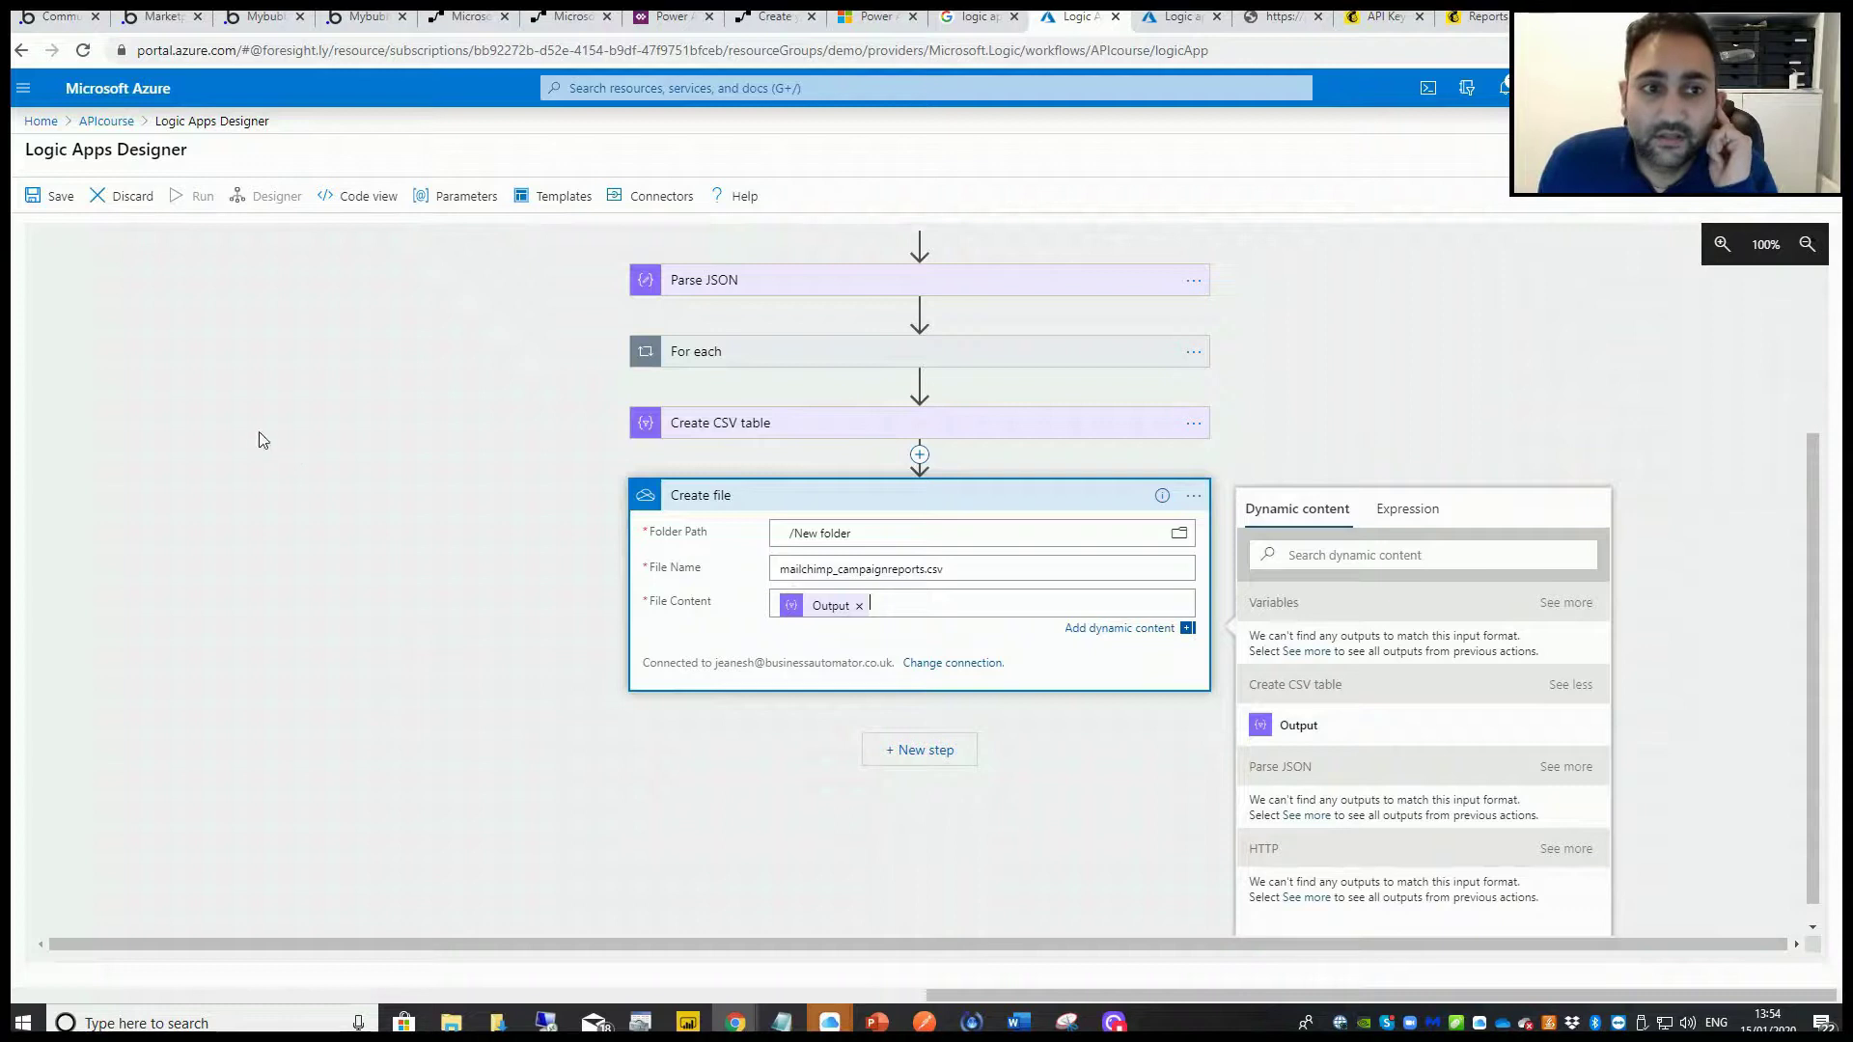
click(39, 198)
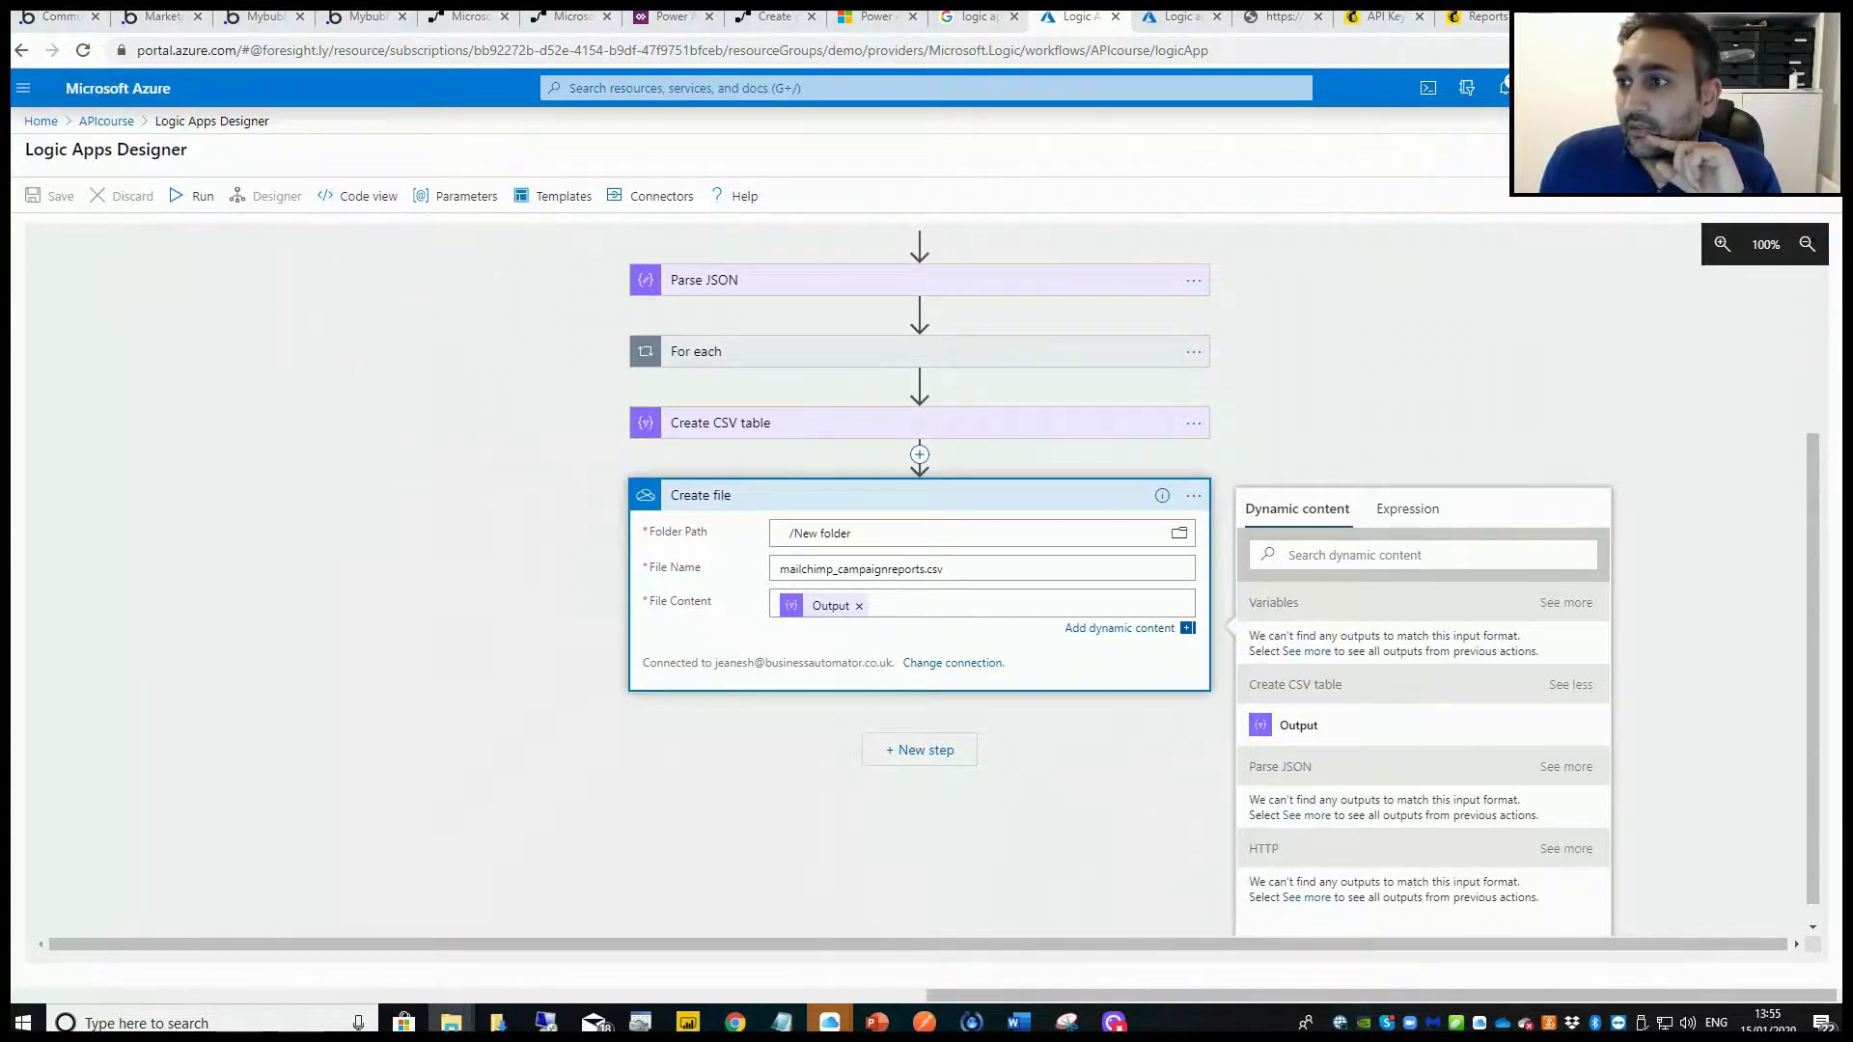
Arrange the OneDrive New folder window beside the Logic Apps Designer and run the logic app.
drag(628, 365, 295, 365)
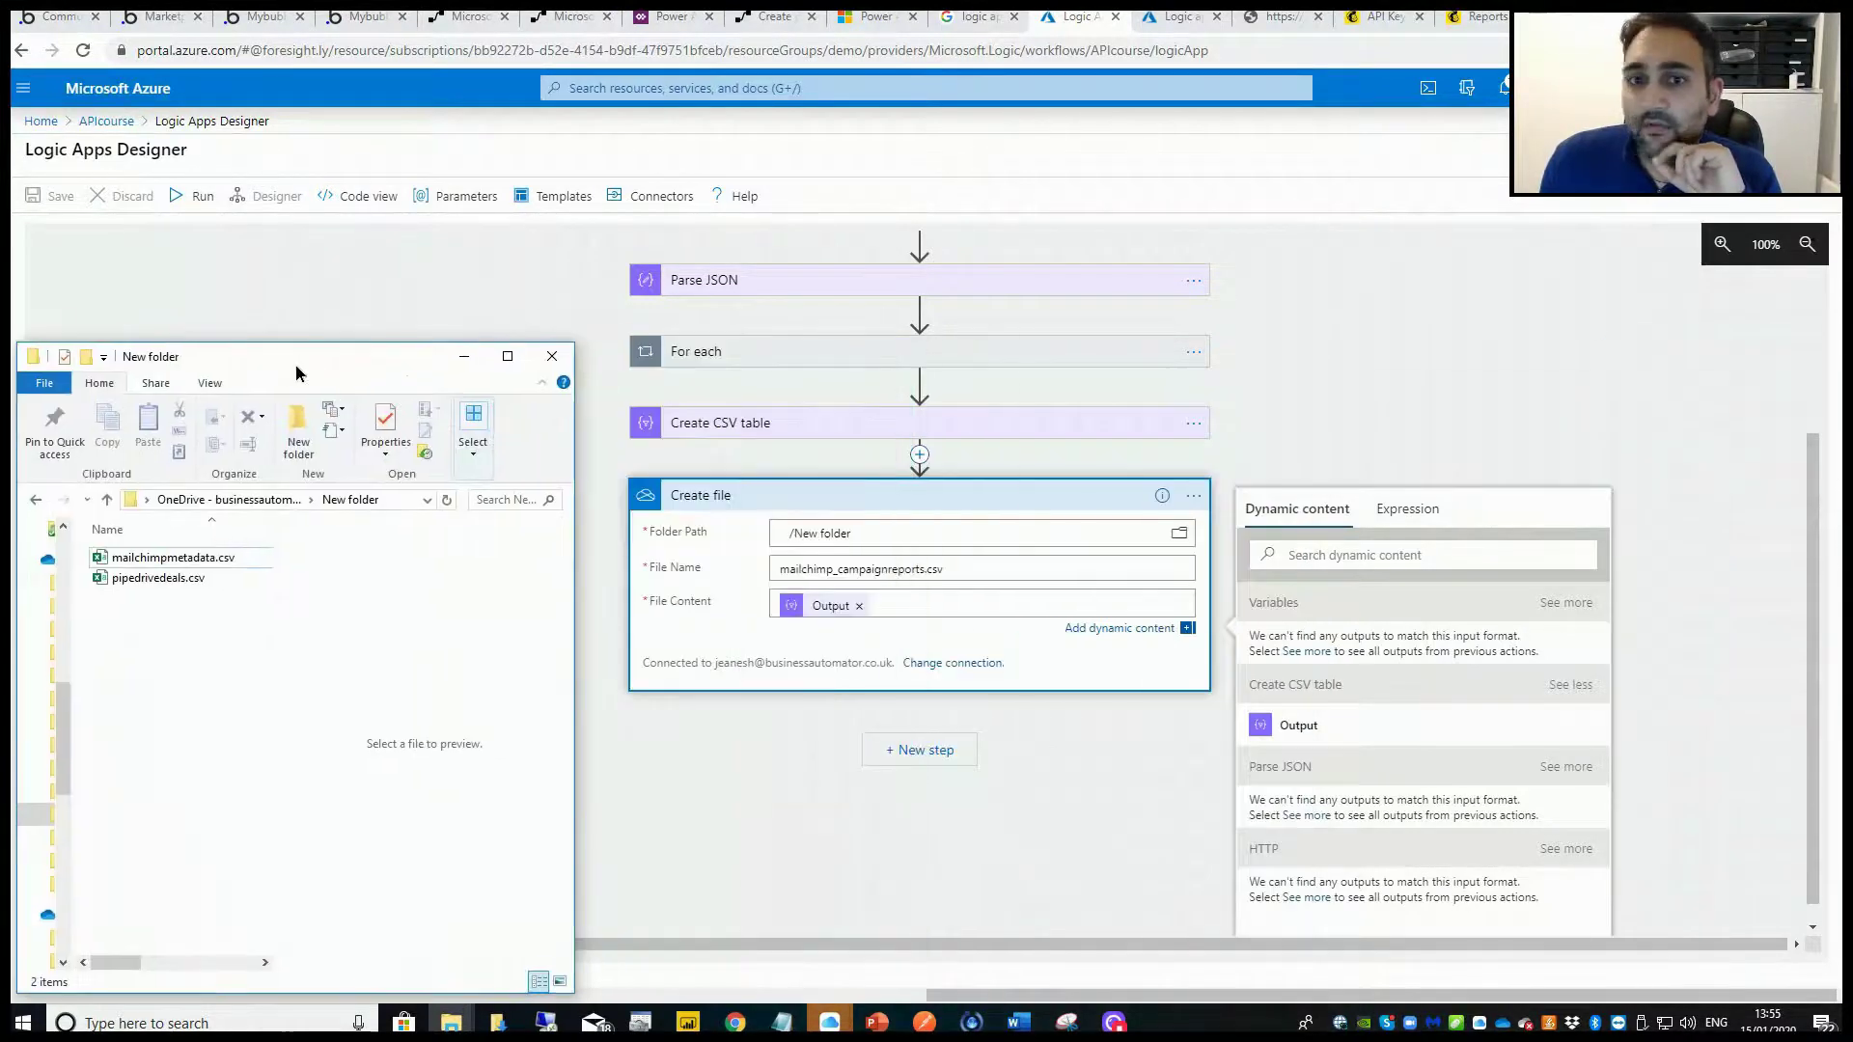
double_click(296, 372)
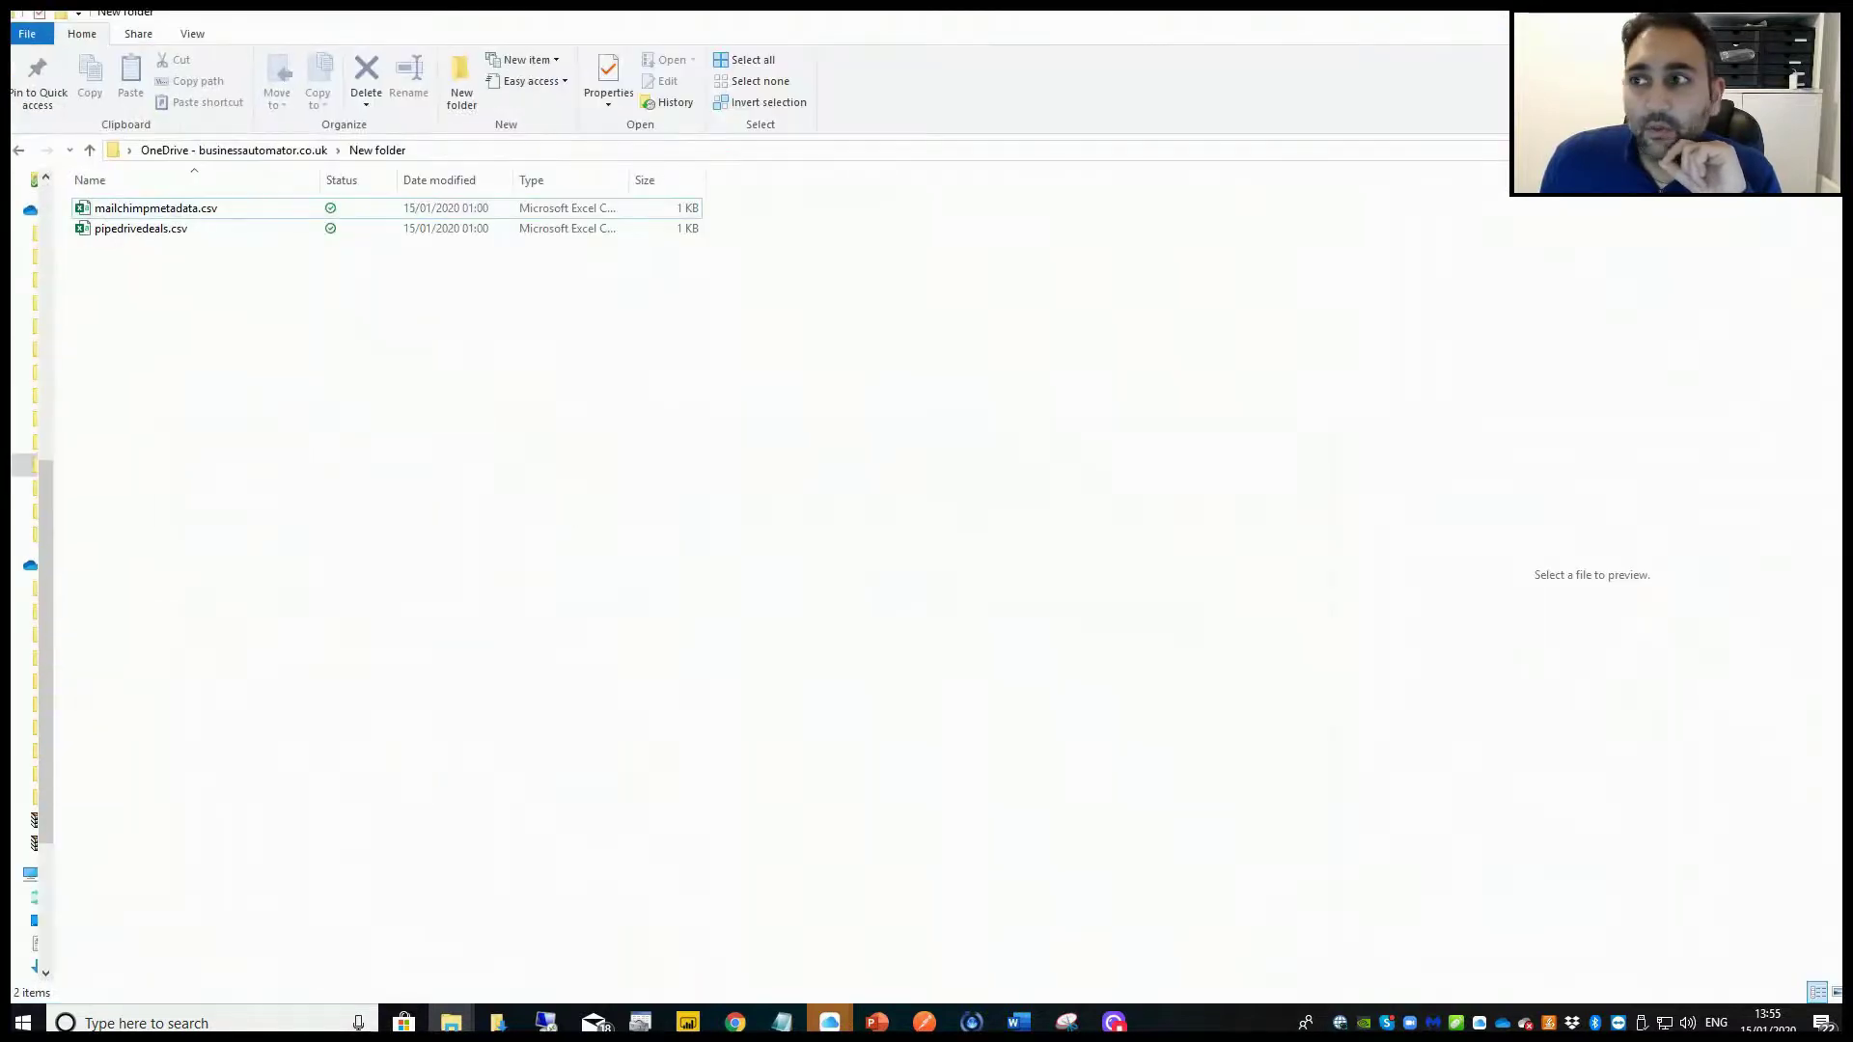
drag(294, 8, 229, 333)
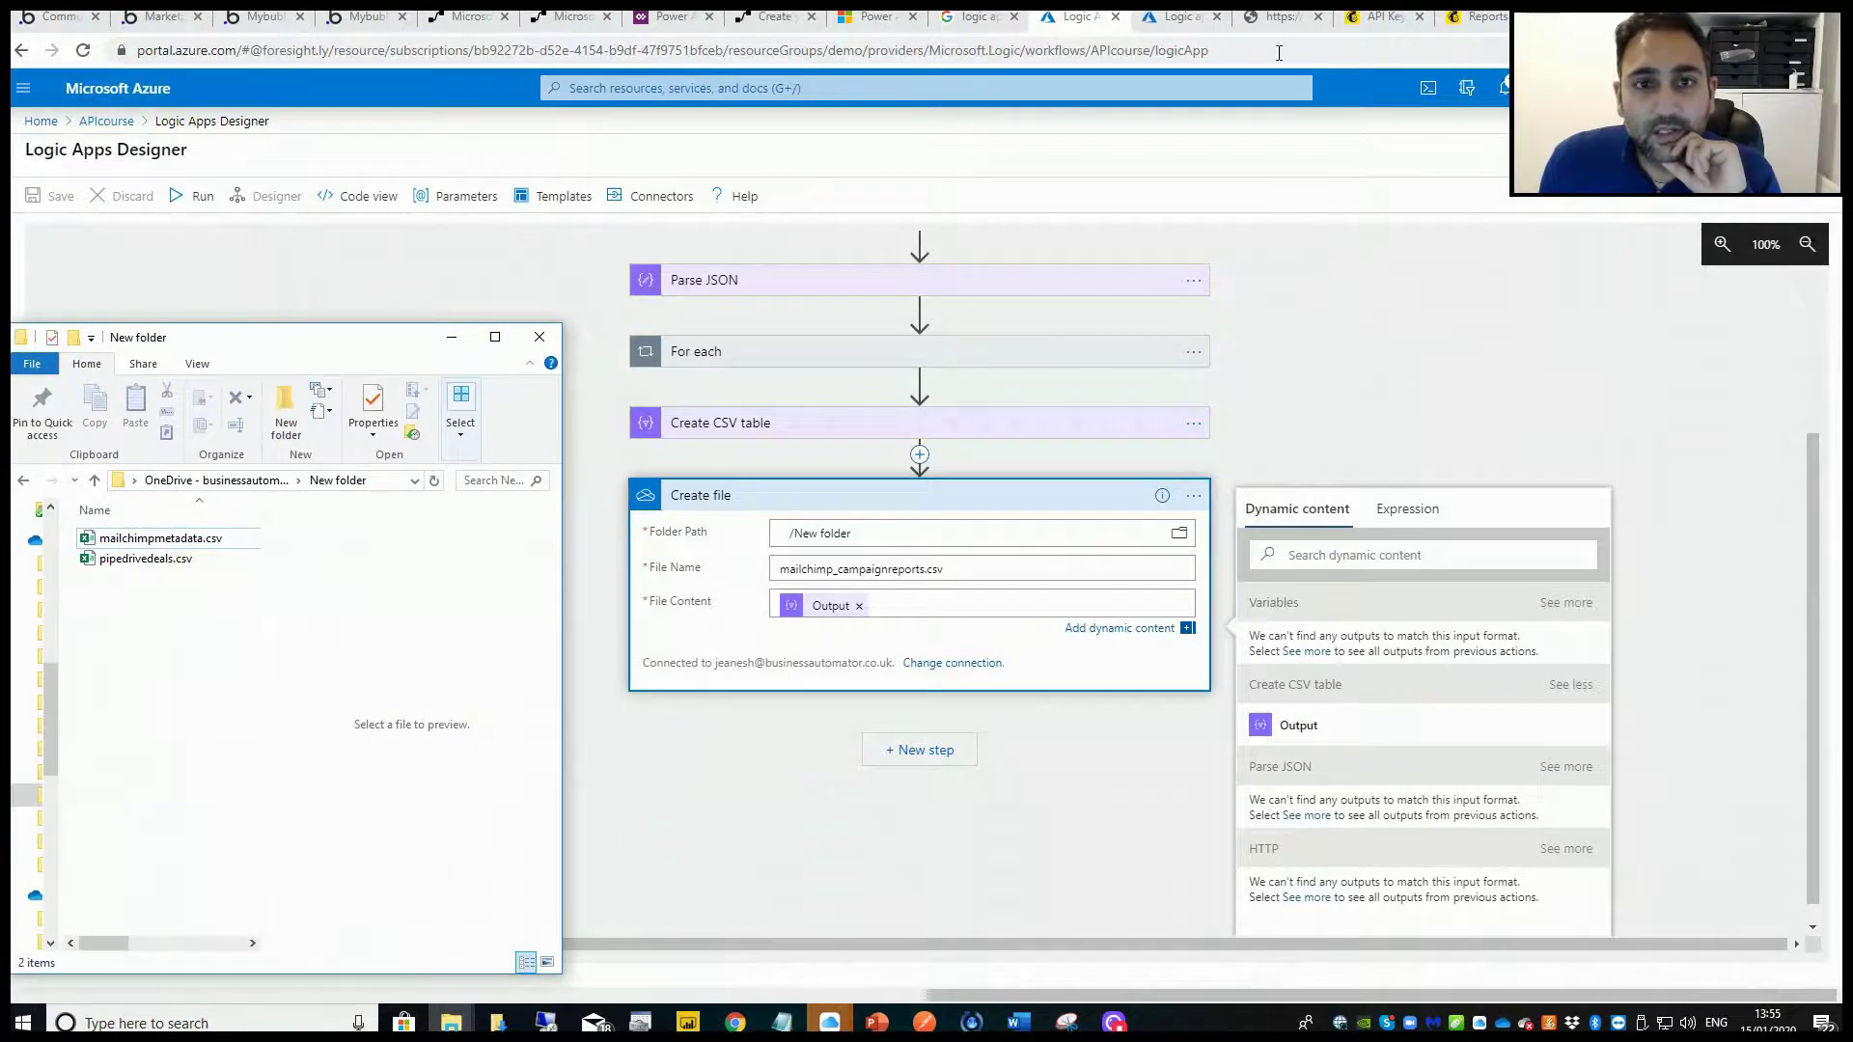
click(1776, 18)
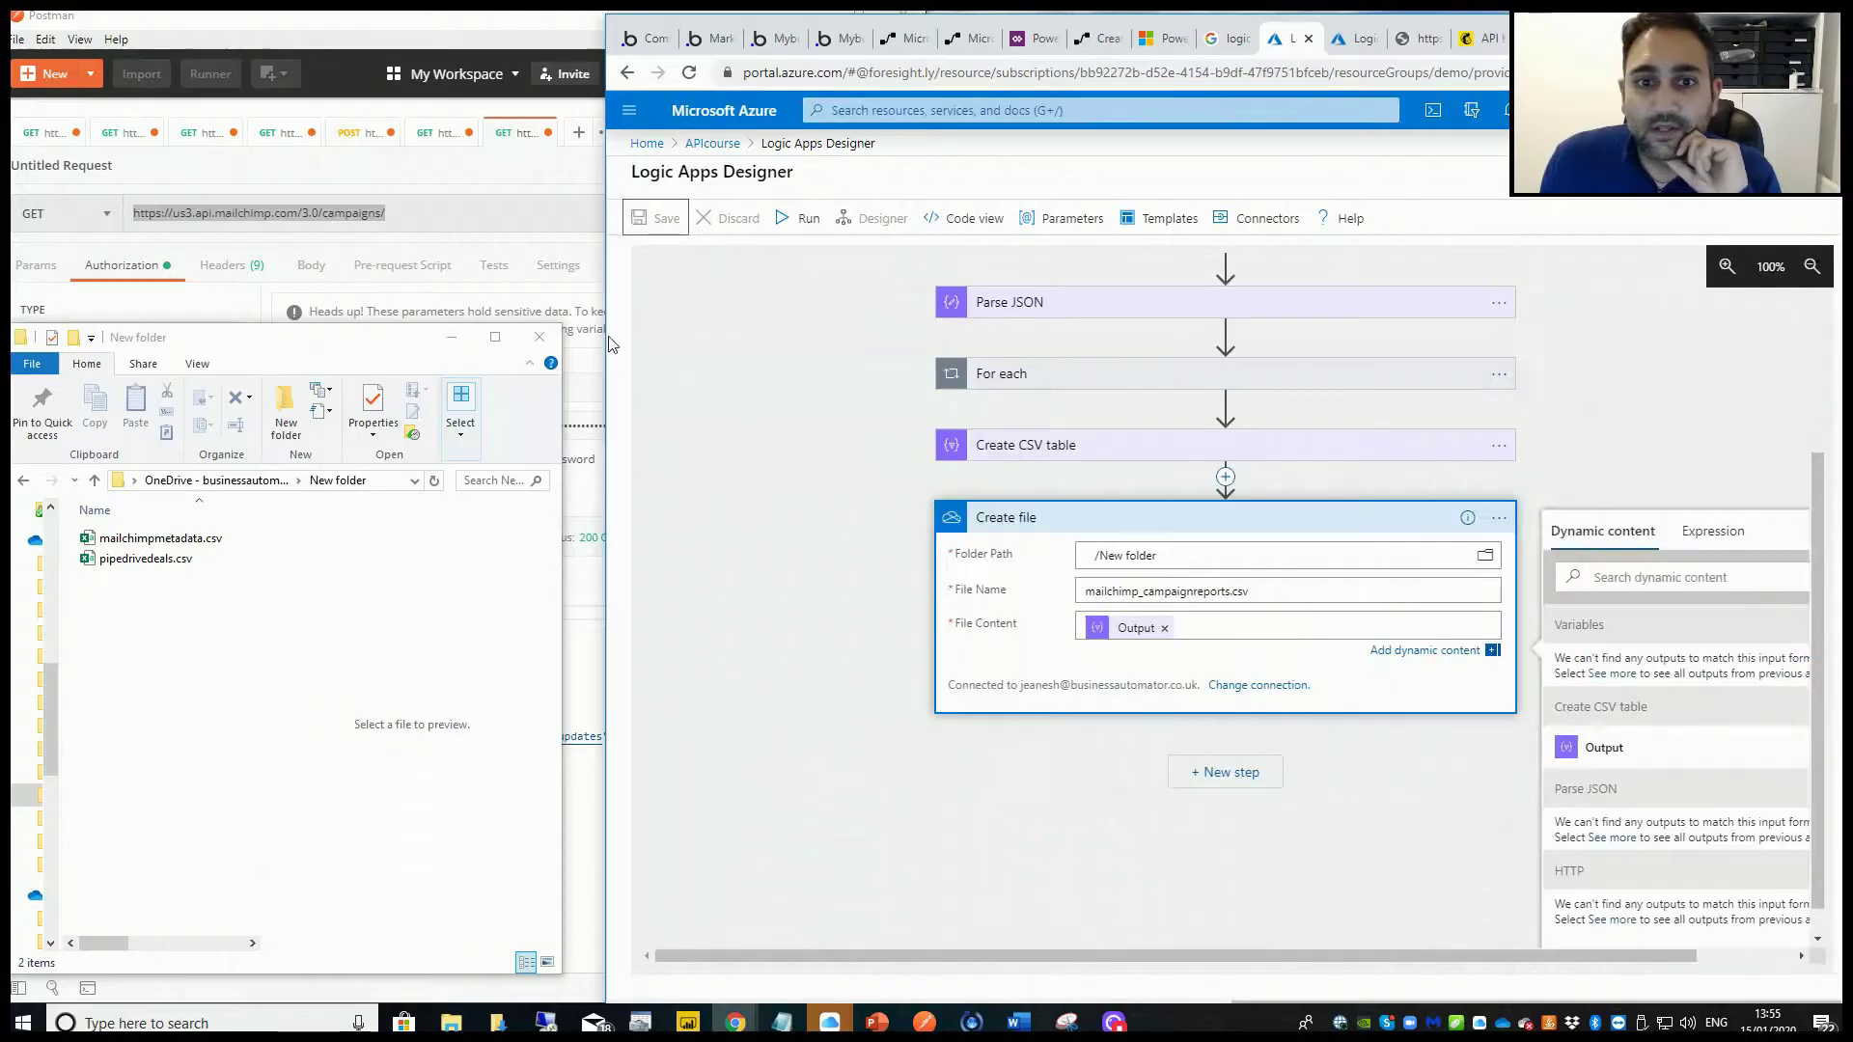
drag(490, 326, 490, 1)
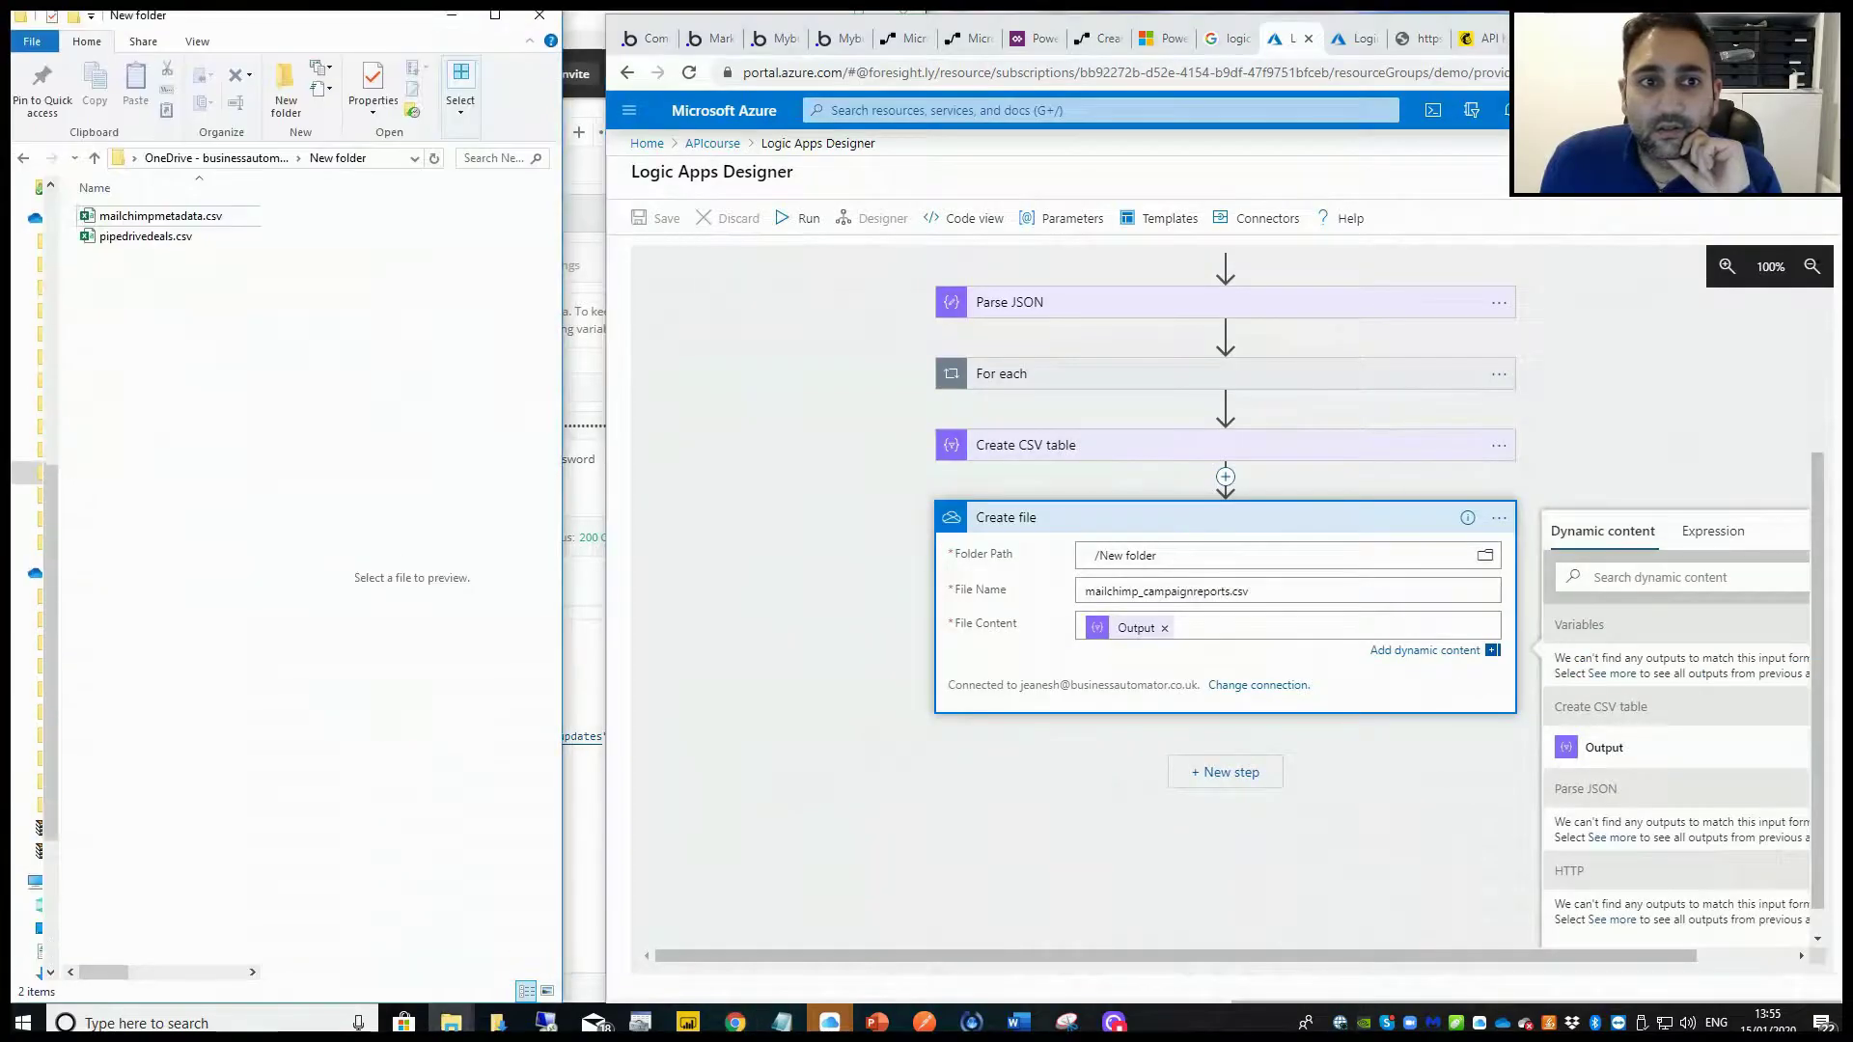
click(780, 221)
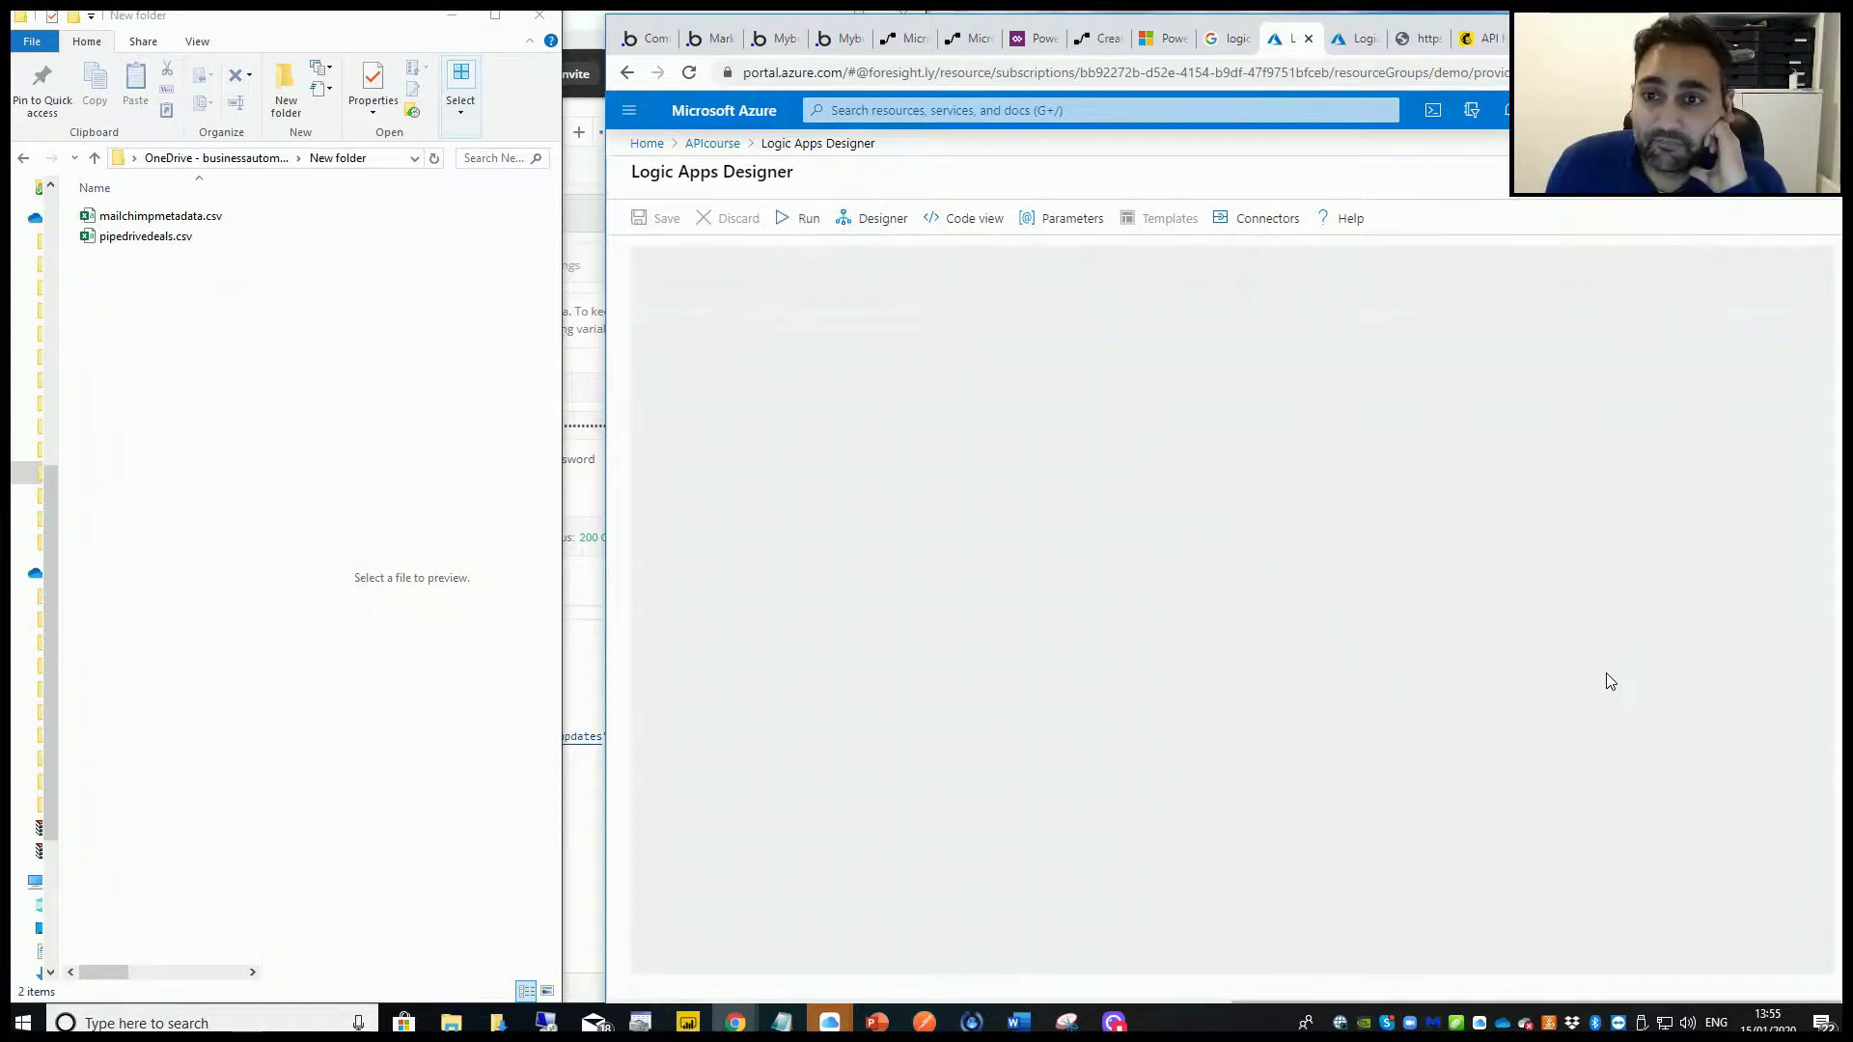
scroll(1610, 681, down, 2)
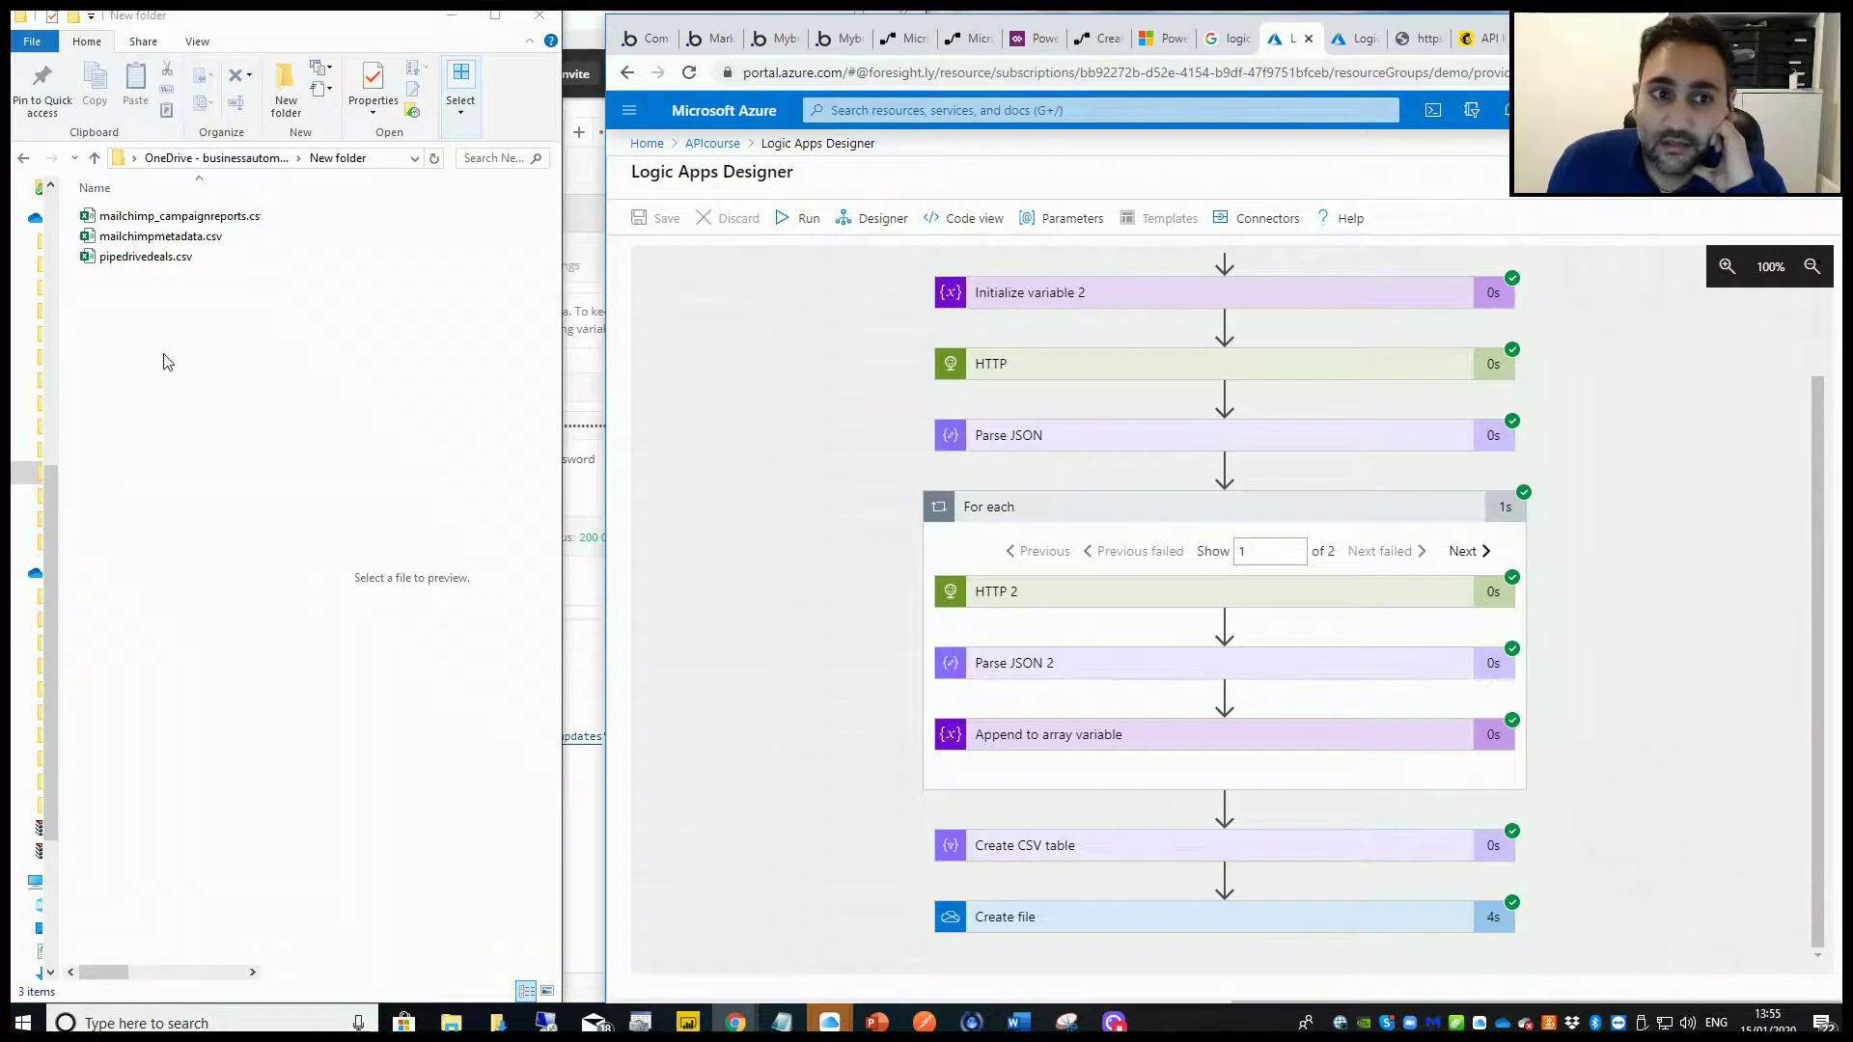
Open mailchimp_campaignreports.csv from the OneDrive New folder in Excel and maximize the workbook window.
click(176, 224)
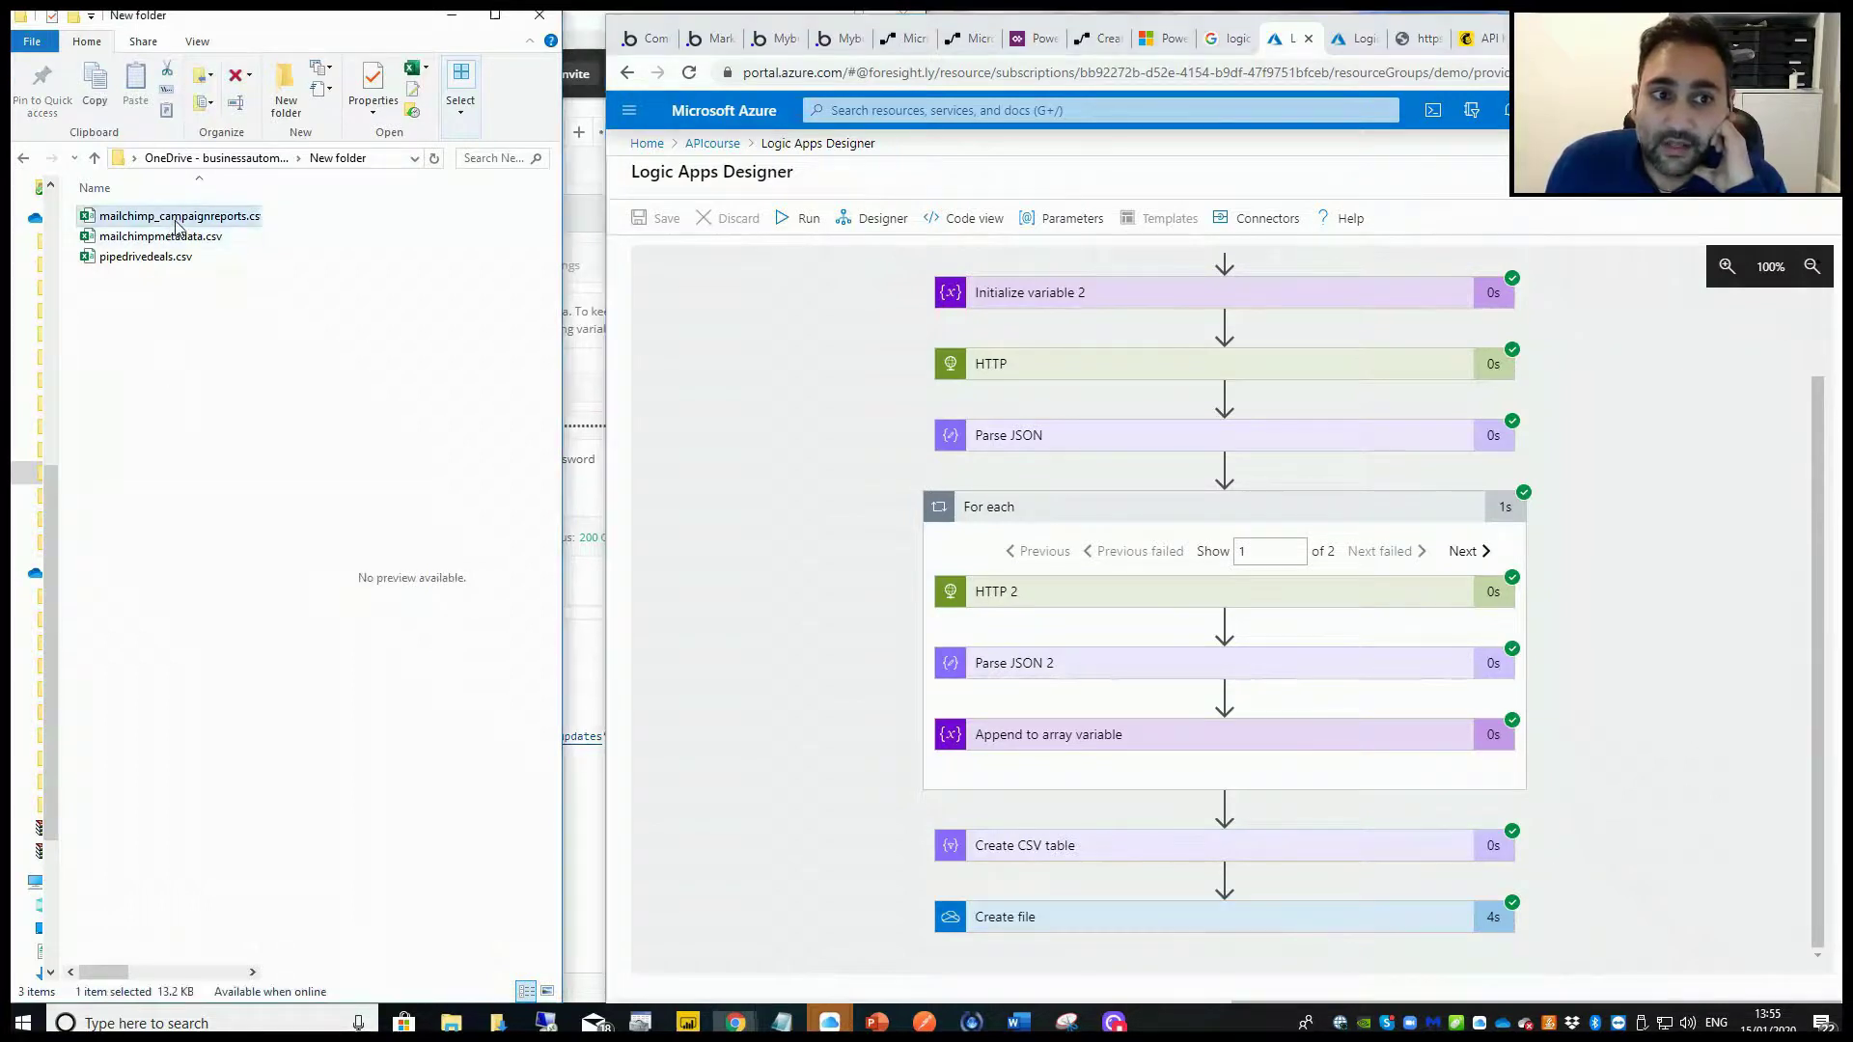
click(146, 976)
drag(150, 975, 161, 975)
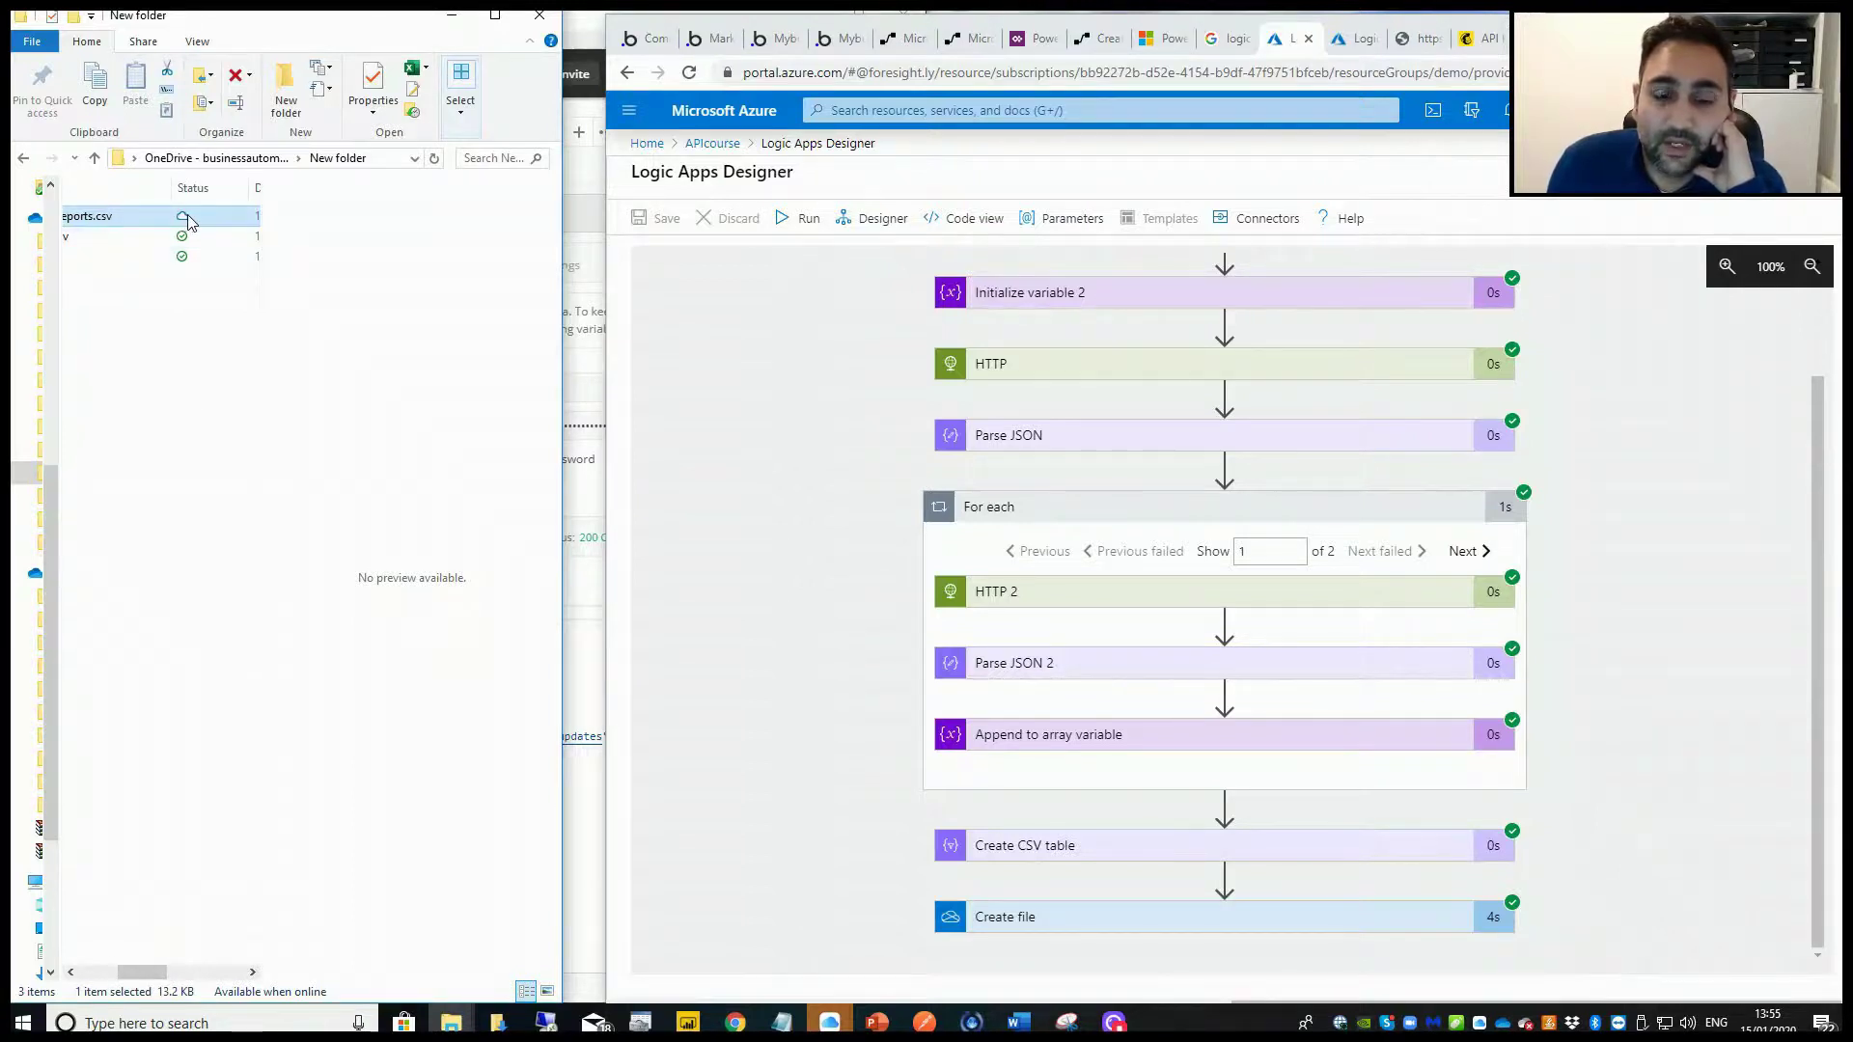
drag(262, 211, 454, 211)
drag(181, 974, 149, 978)
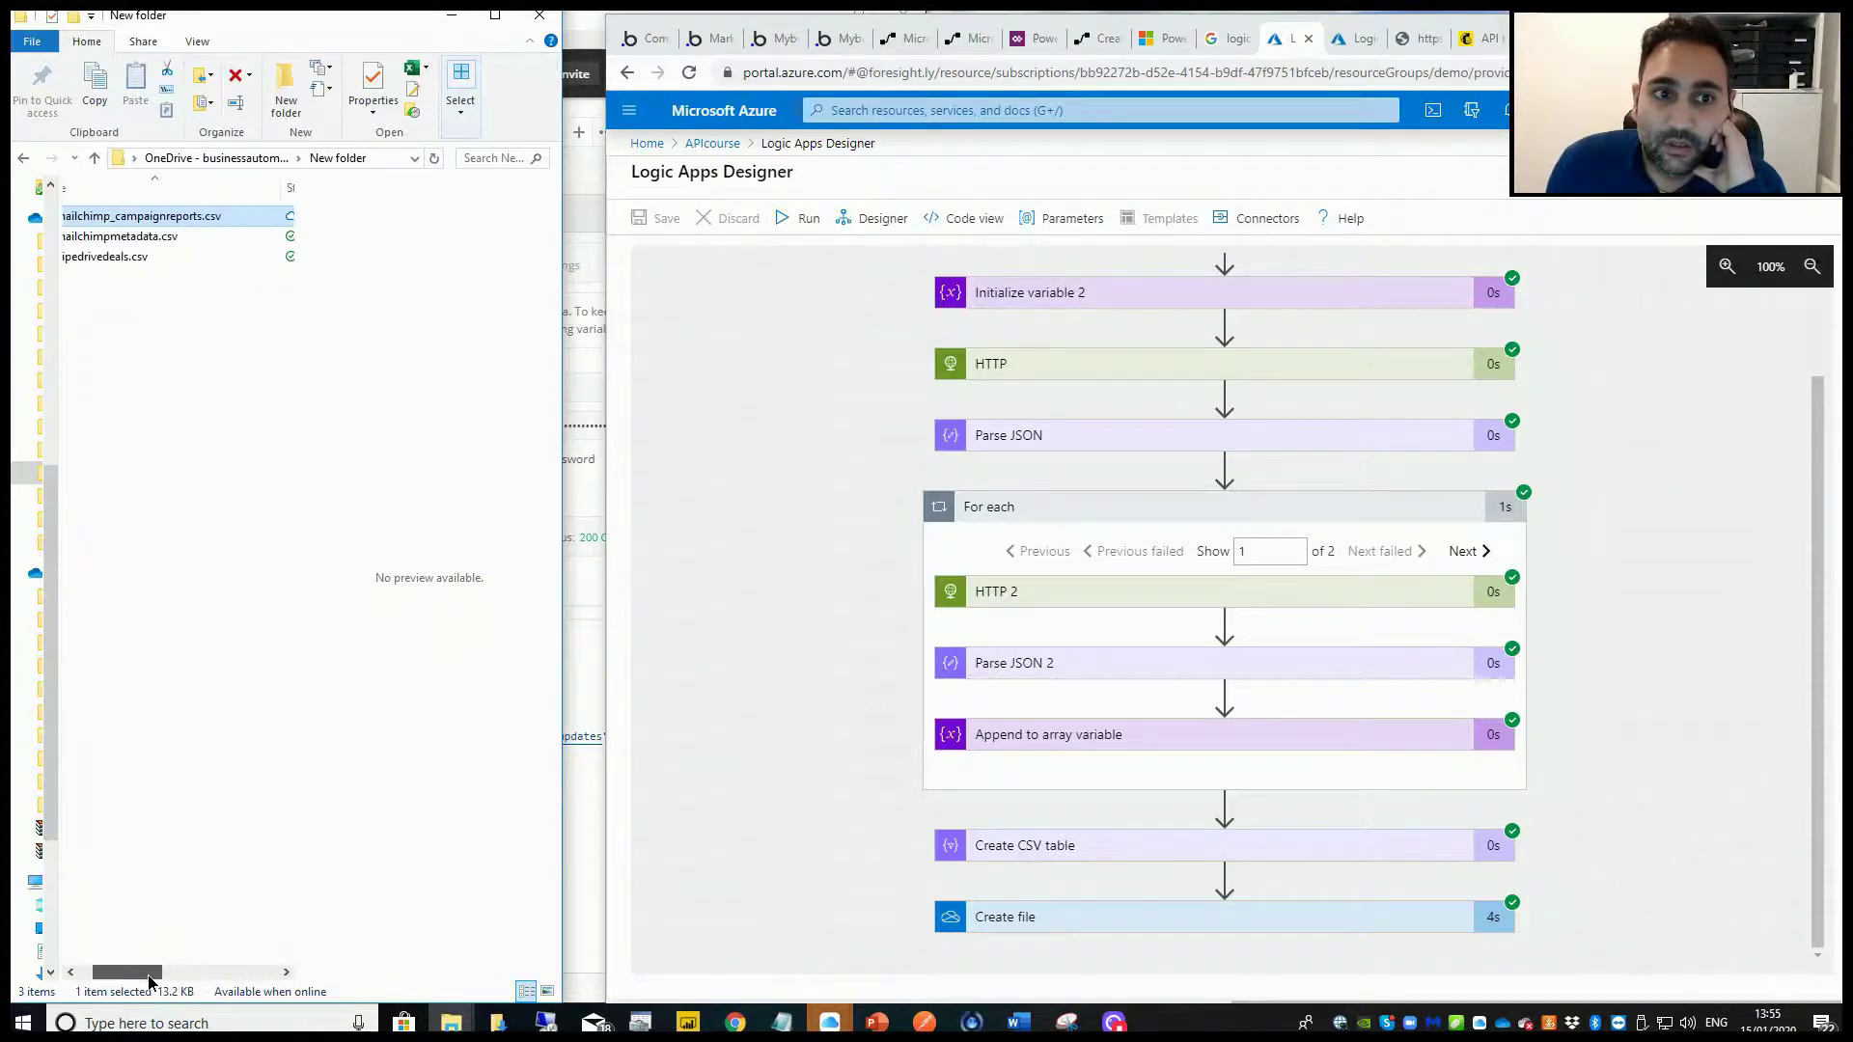
double_click(181, 217)
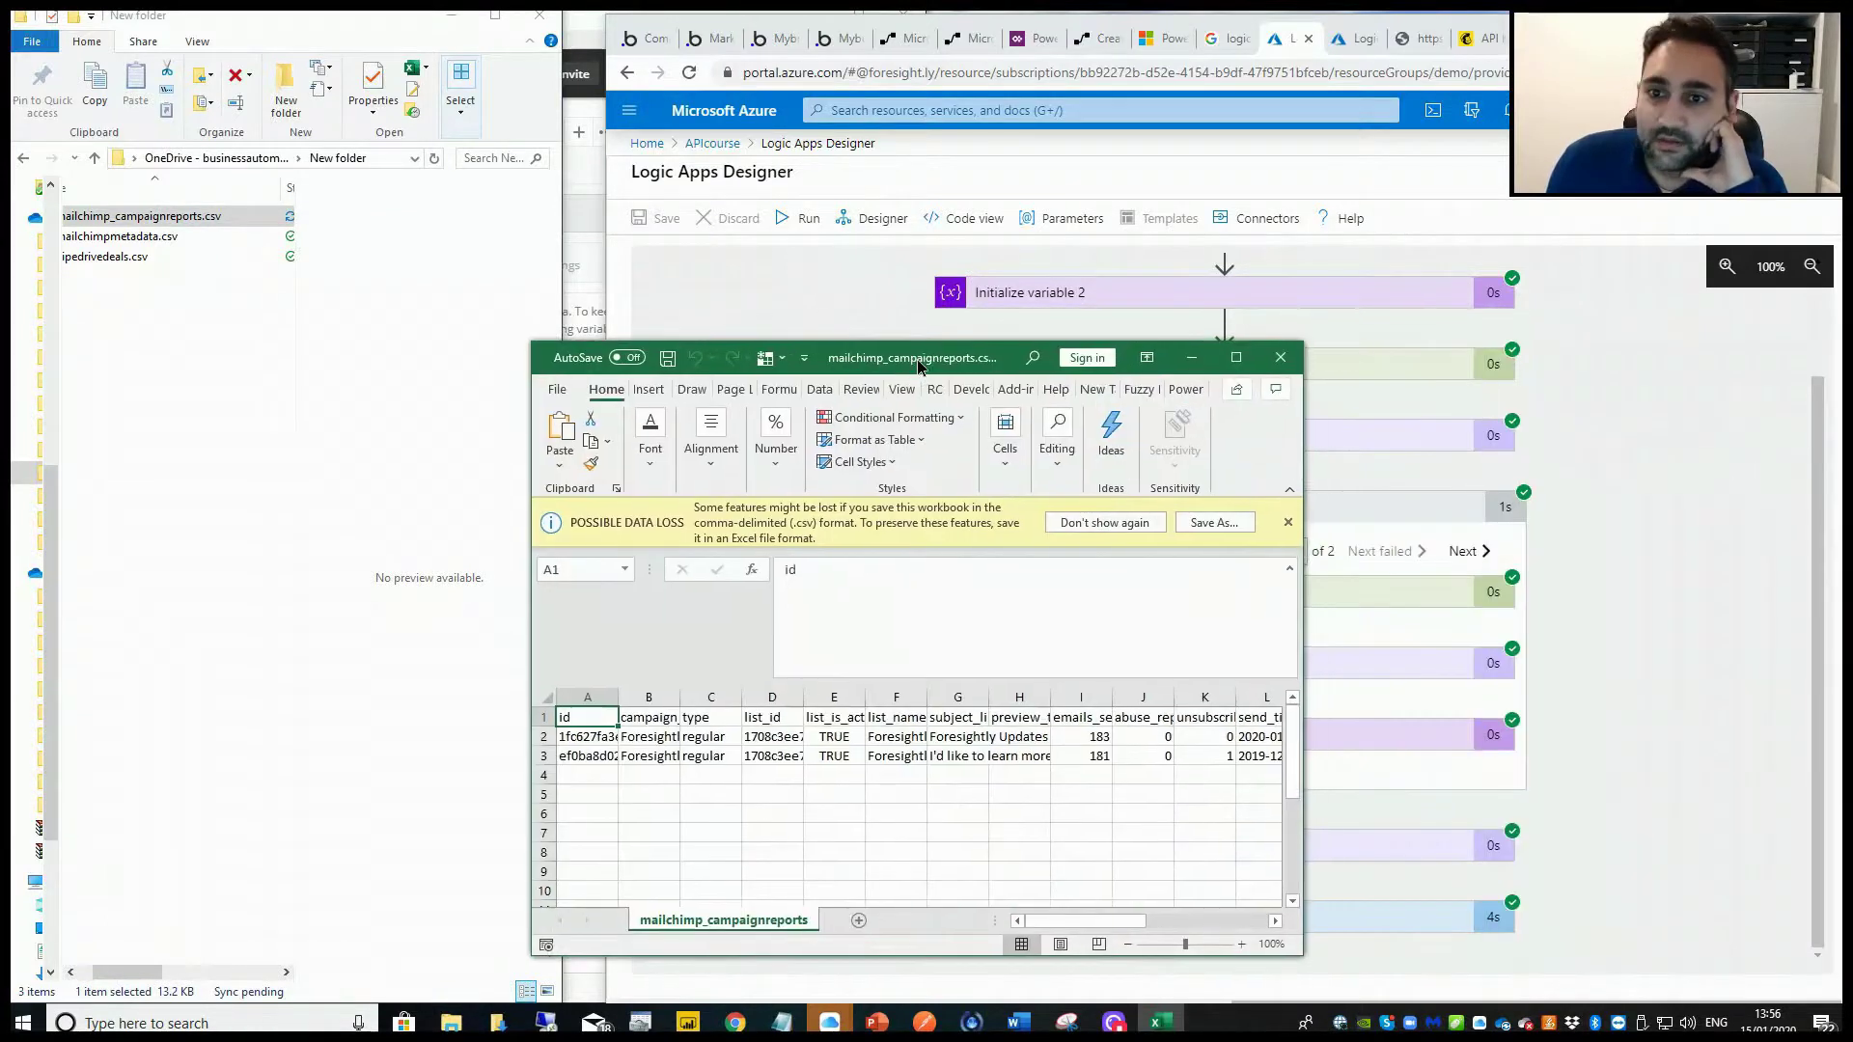
double_click(918, 365)
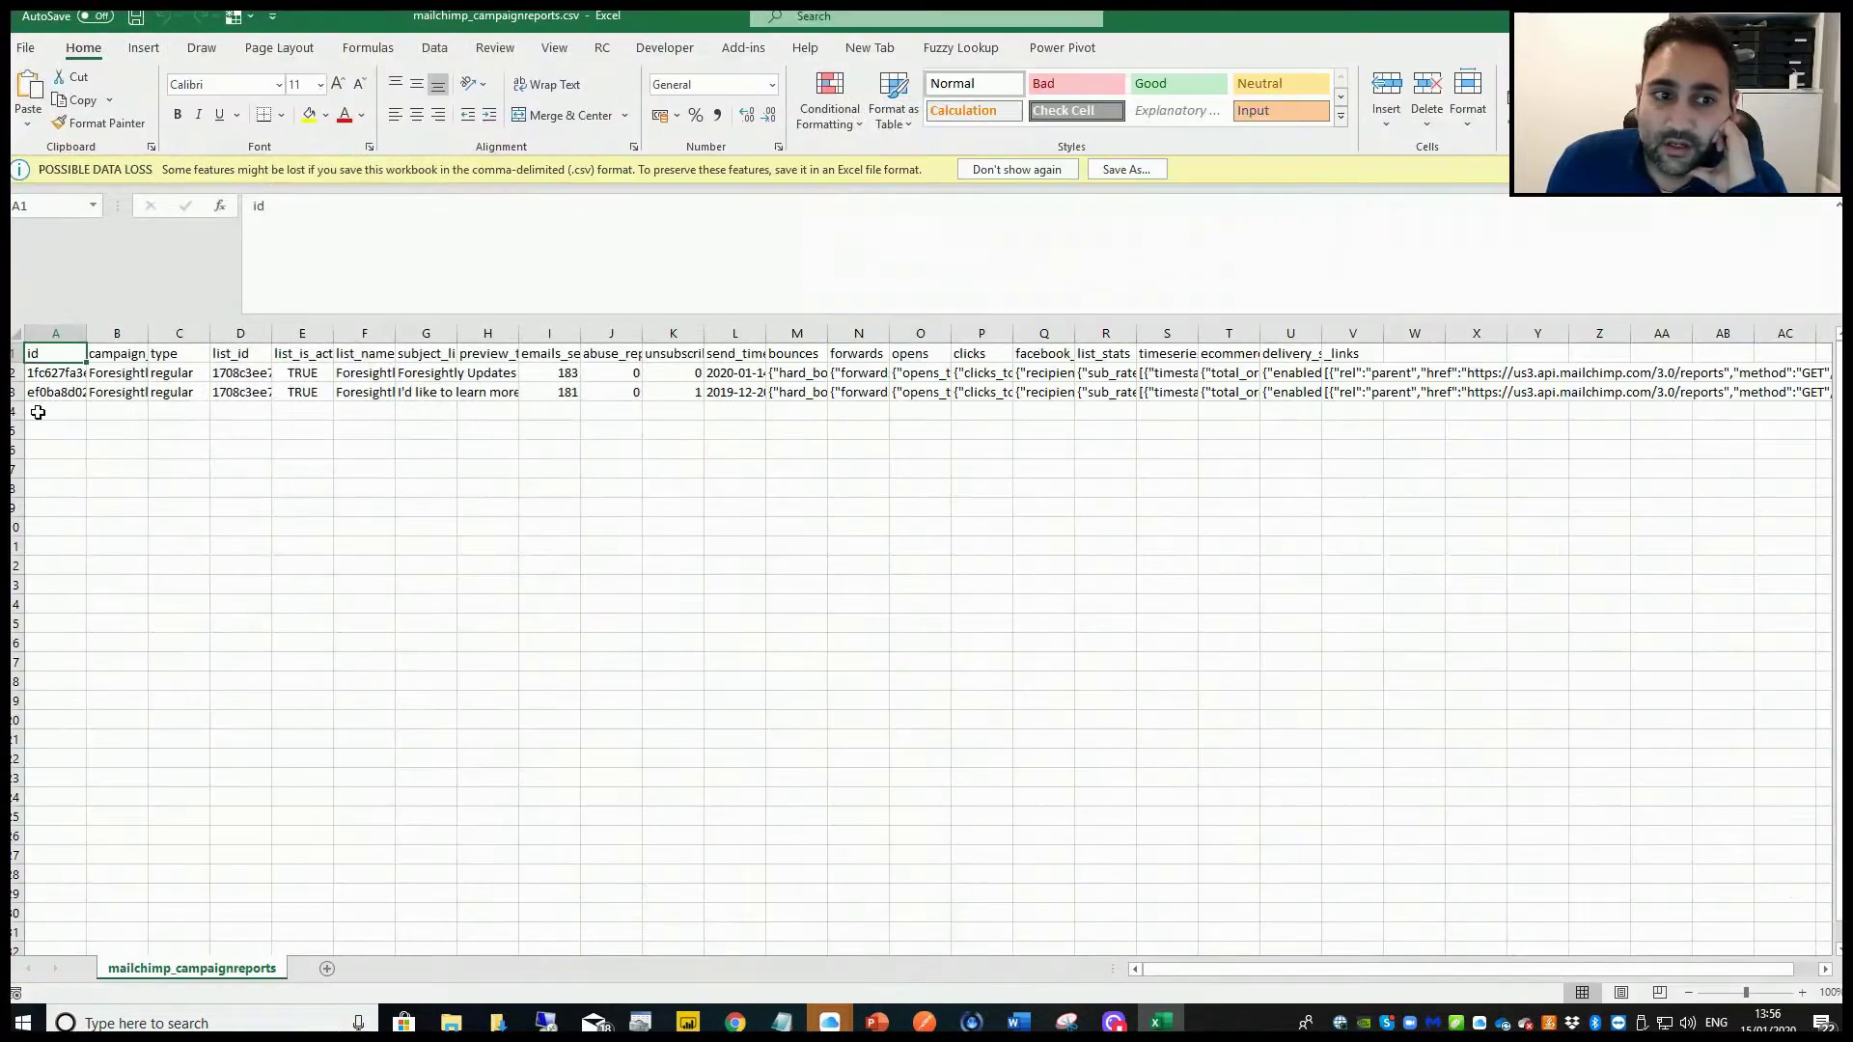
Examine the two campaign rows and the columns from id to _links in the CSV file.
click(13, 374)
click(12, 392)
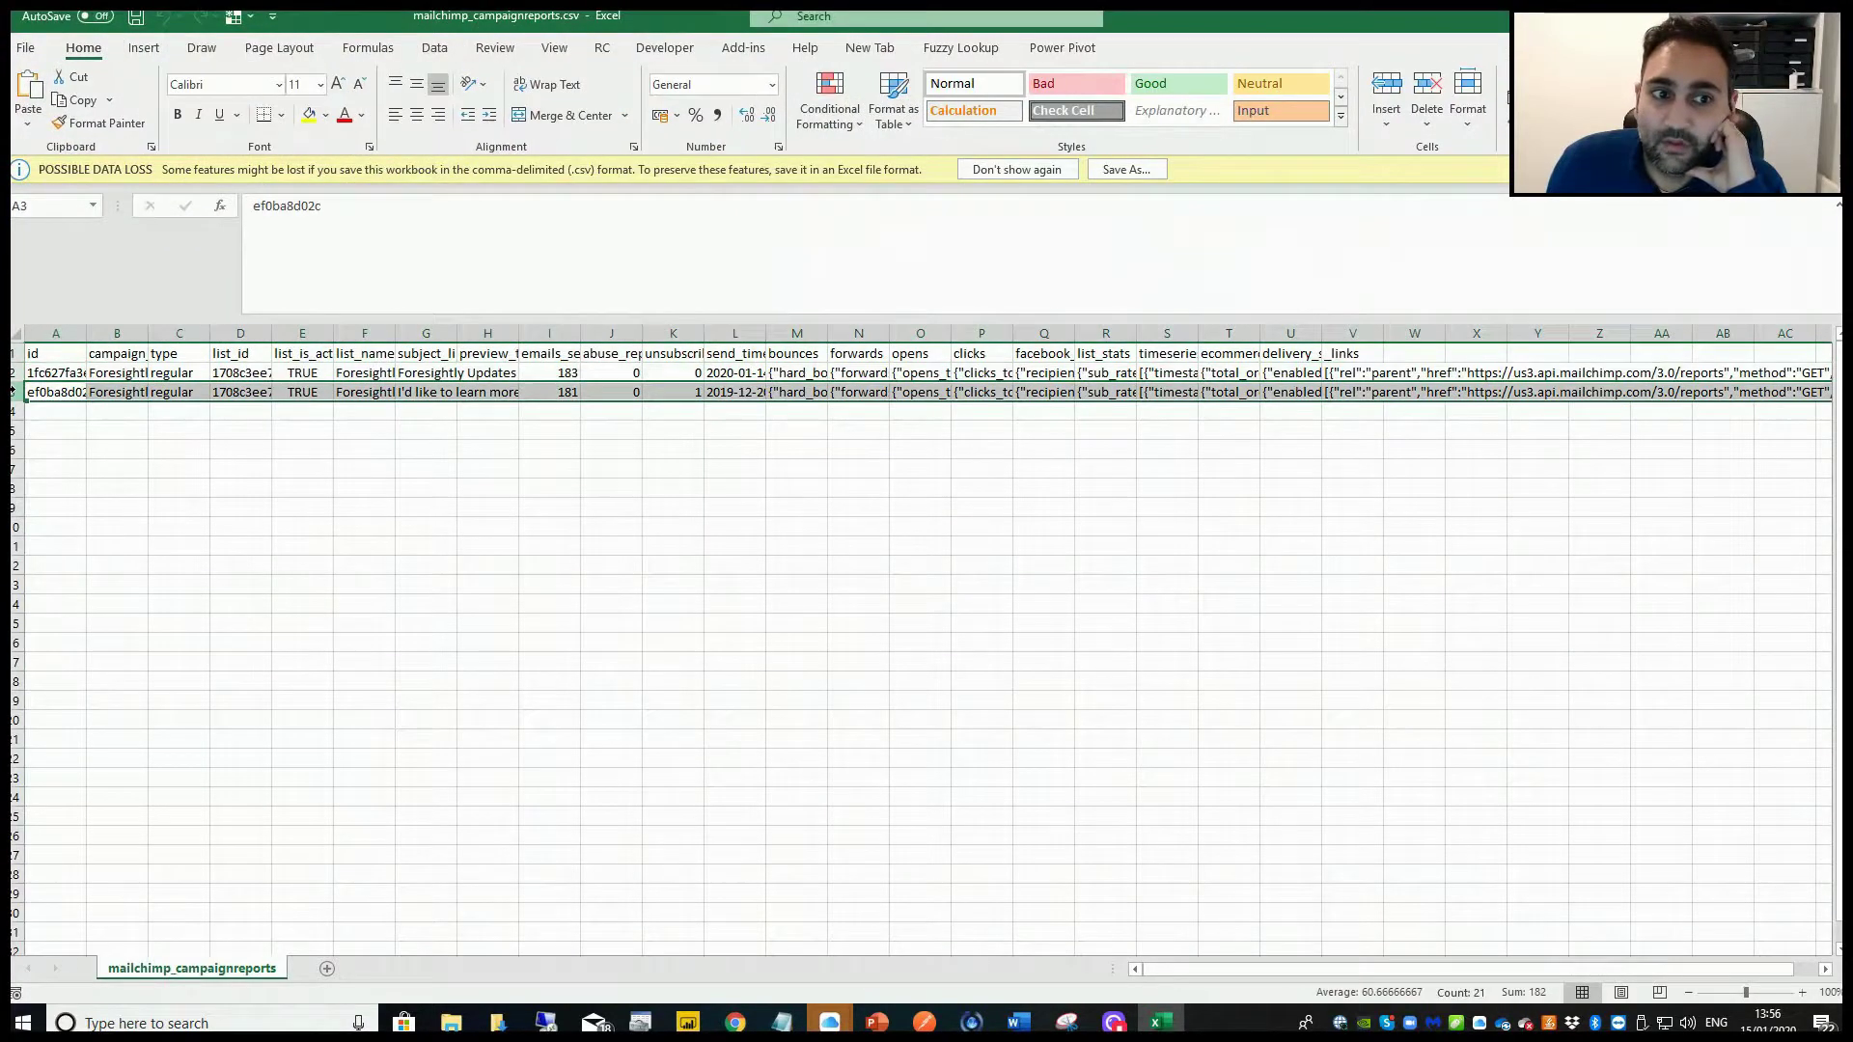
click(58, 396)
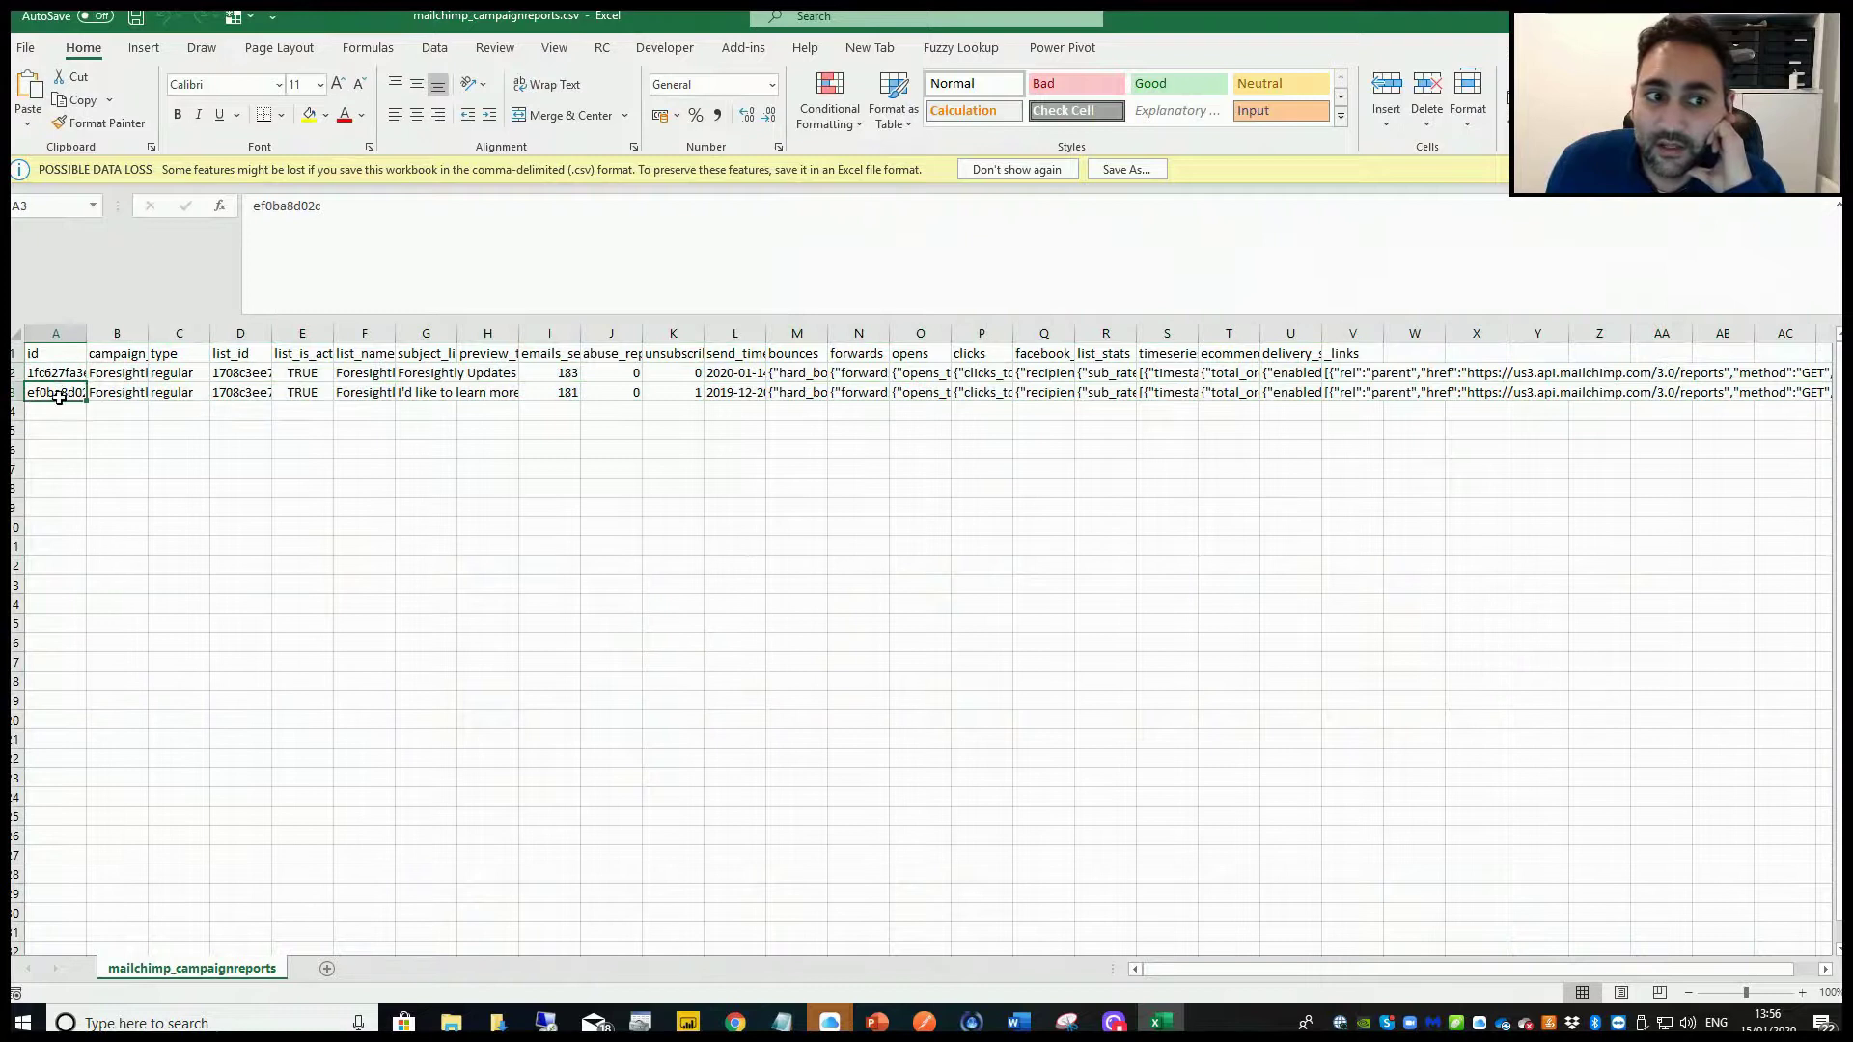
click(60, 377)
drag(65, 338, 1356, 359)
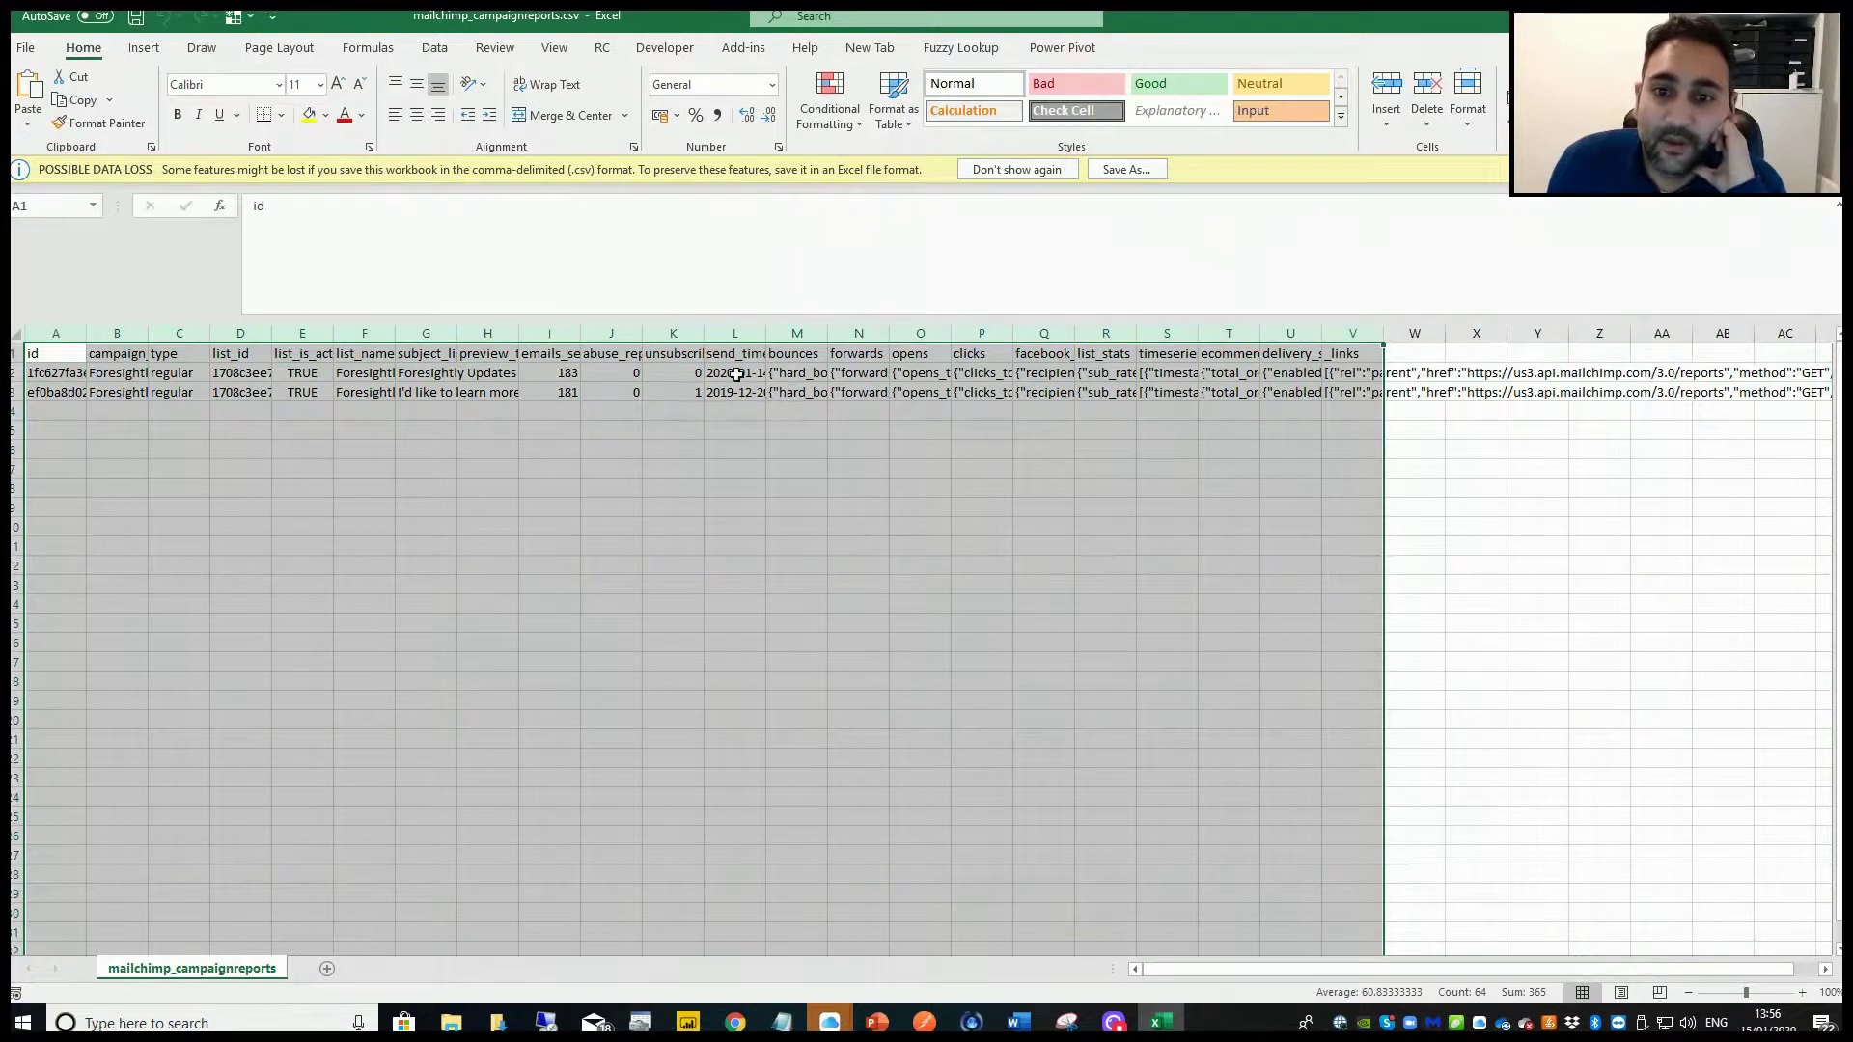
click(816, 373)
click(948, 625)
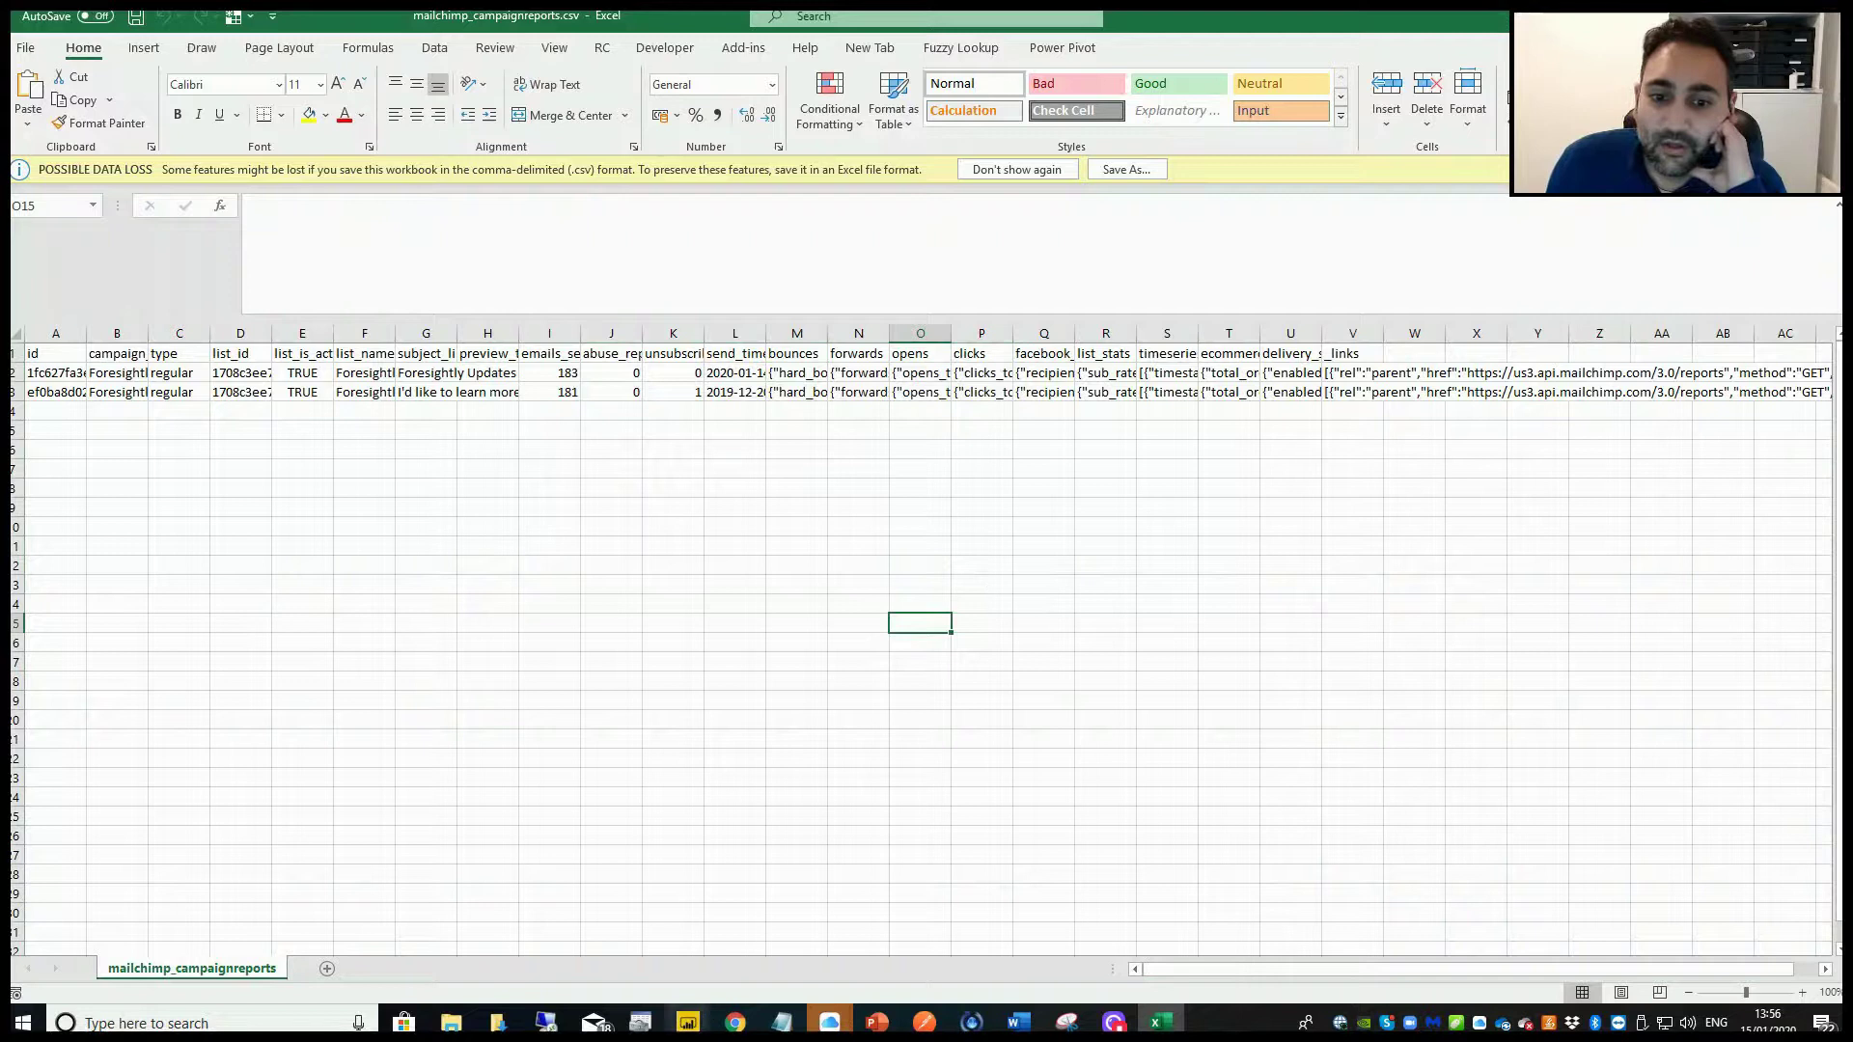
Switch to the Power Query Editor of the untitled Power BI Desktop report and delete the existing mailchimp_campaignreports query.
mouse_move(687, 1024)
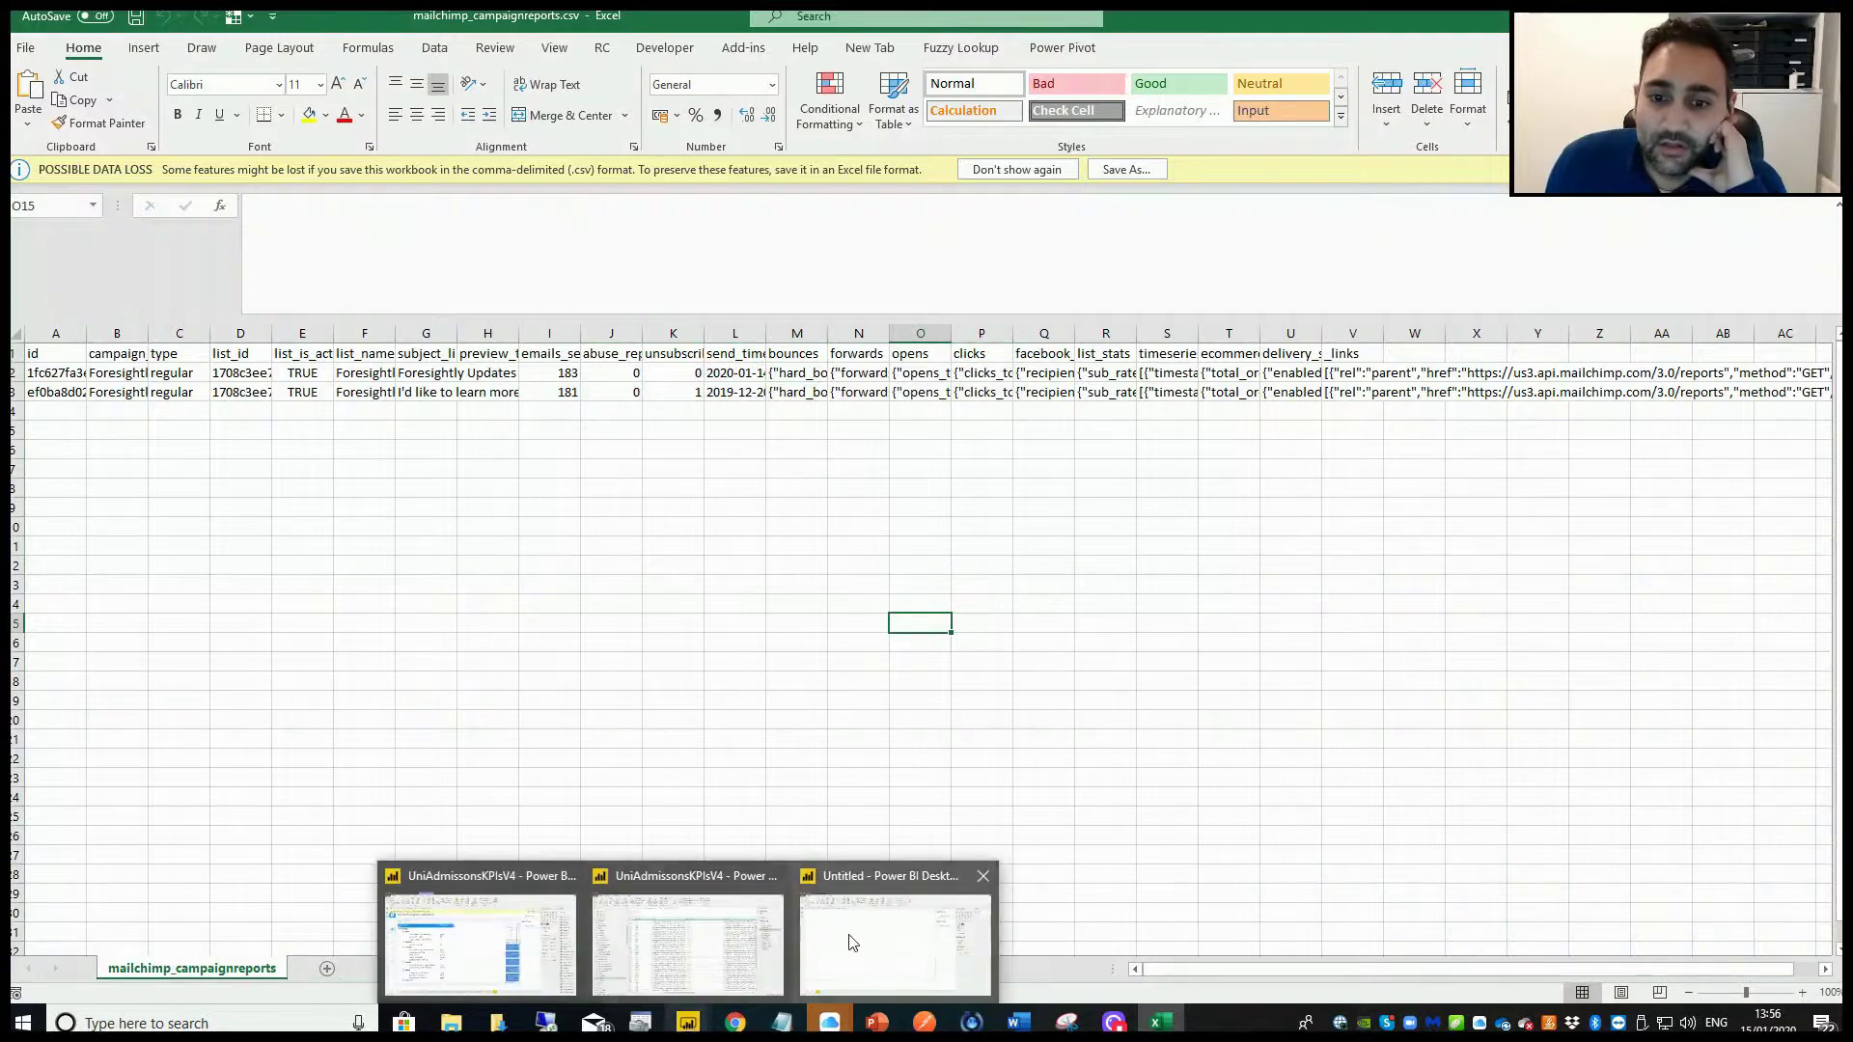
click(876, 917)
click(318, 69)
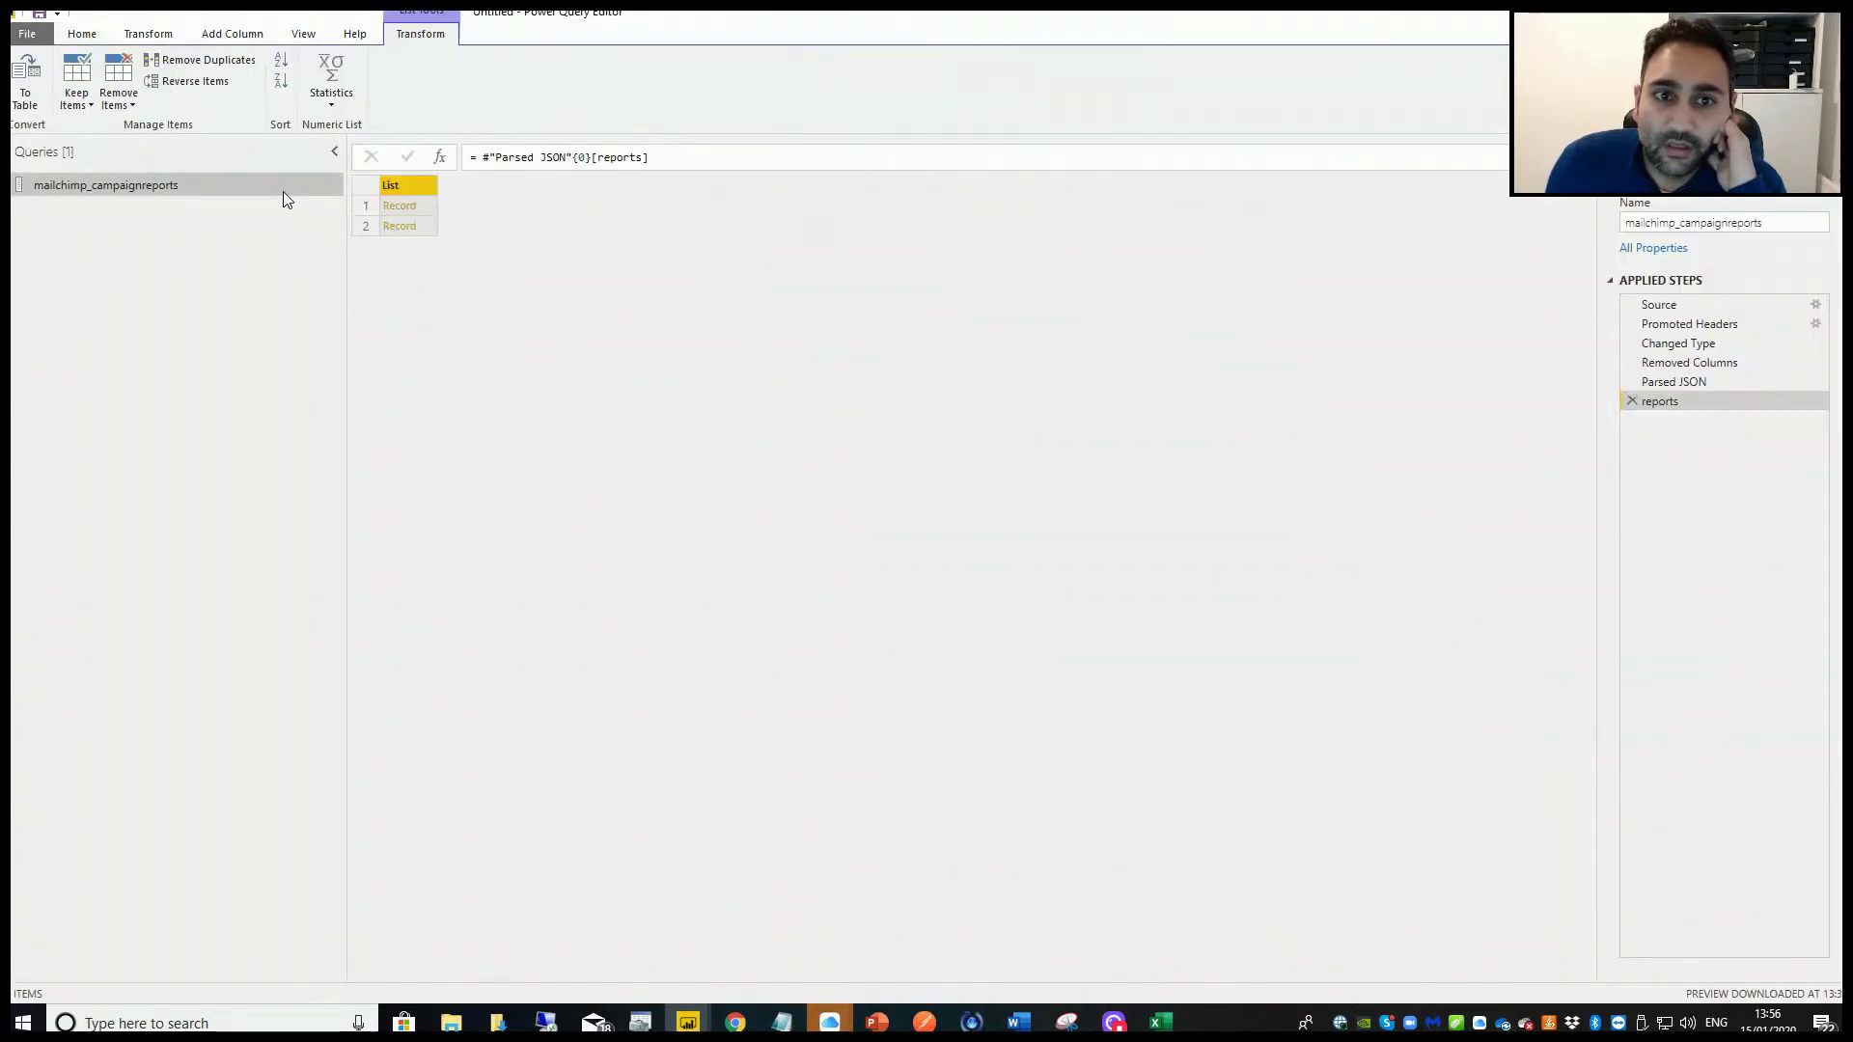
right_click(239, 187)
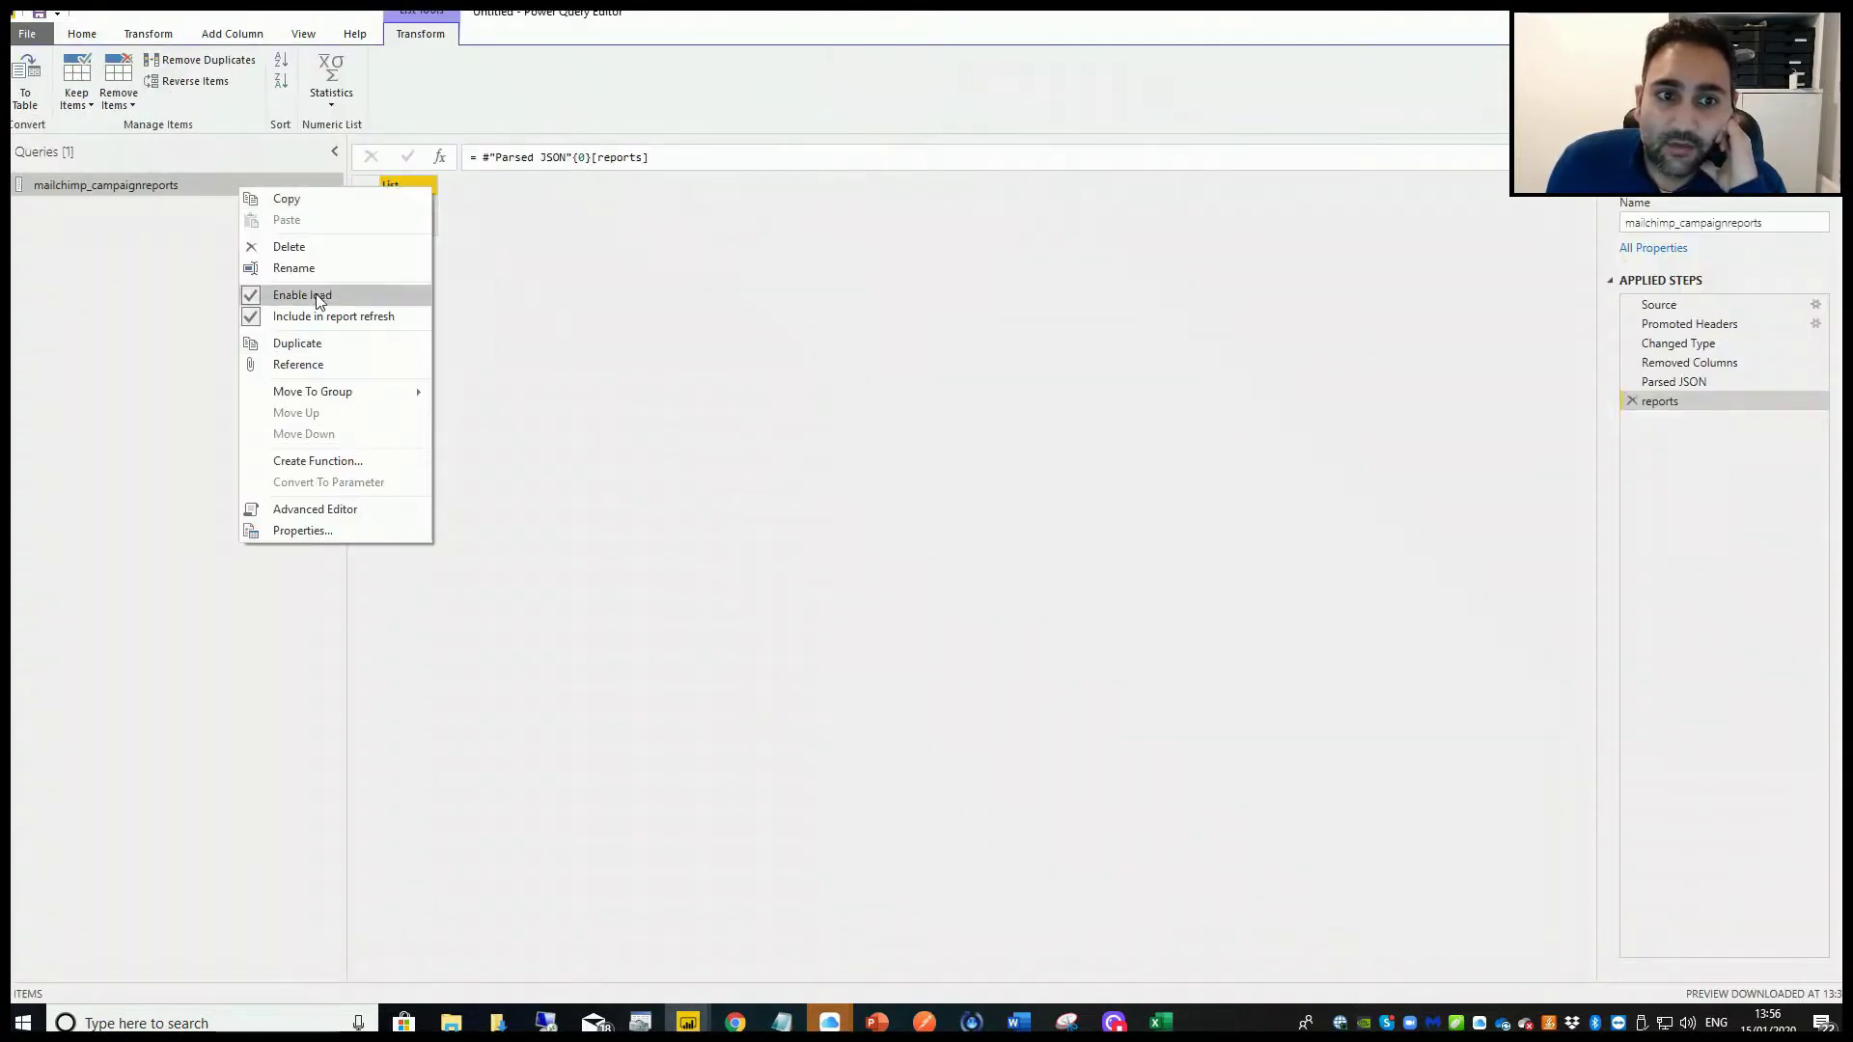
click(289, 247)
click(1019, 546)
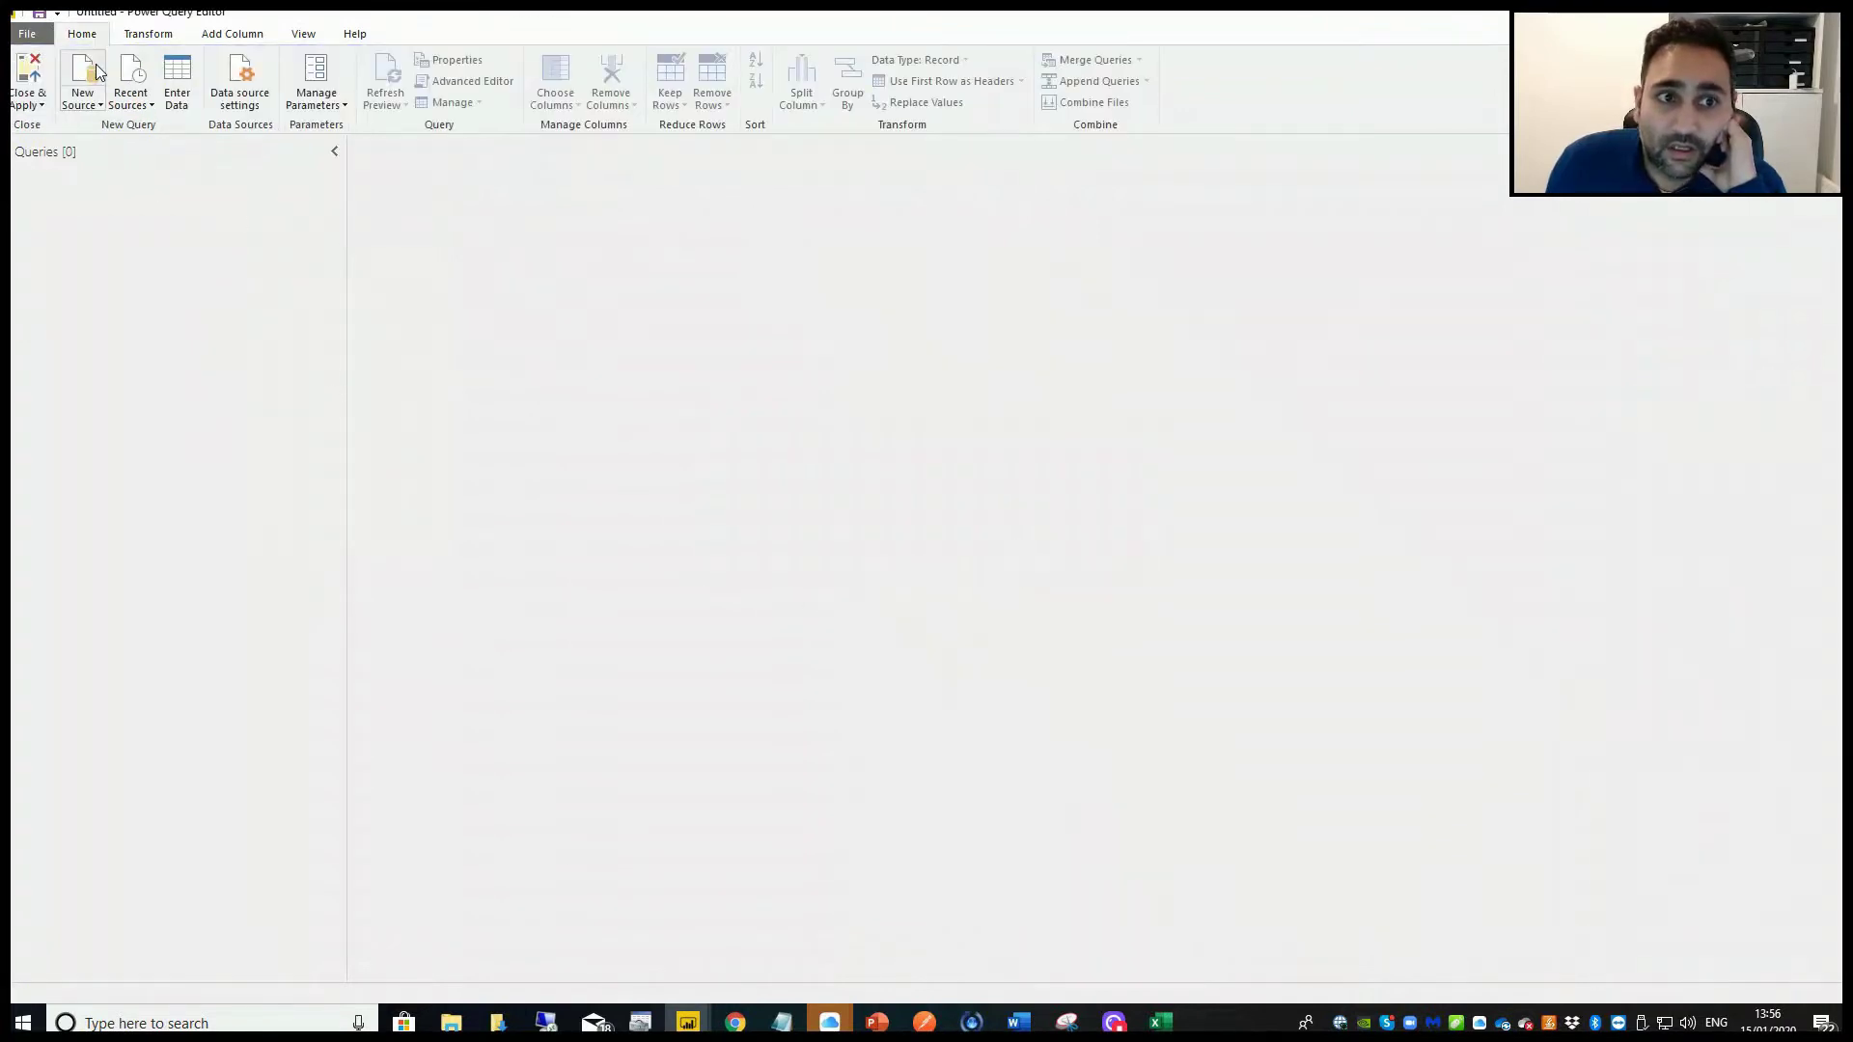
Import mailchimp_campaignreports.csv from the OneDrive New folder as a new Text/CSV source.
click(96, 99)
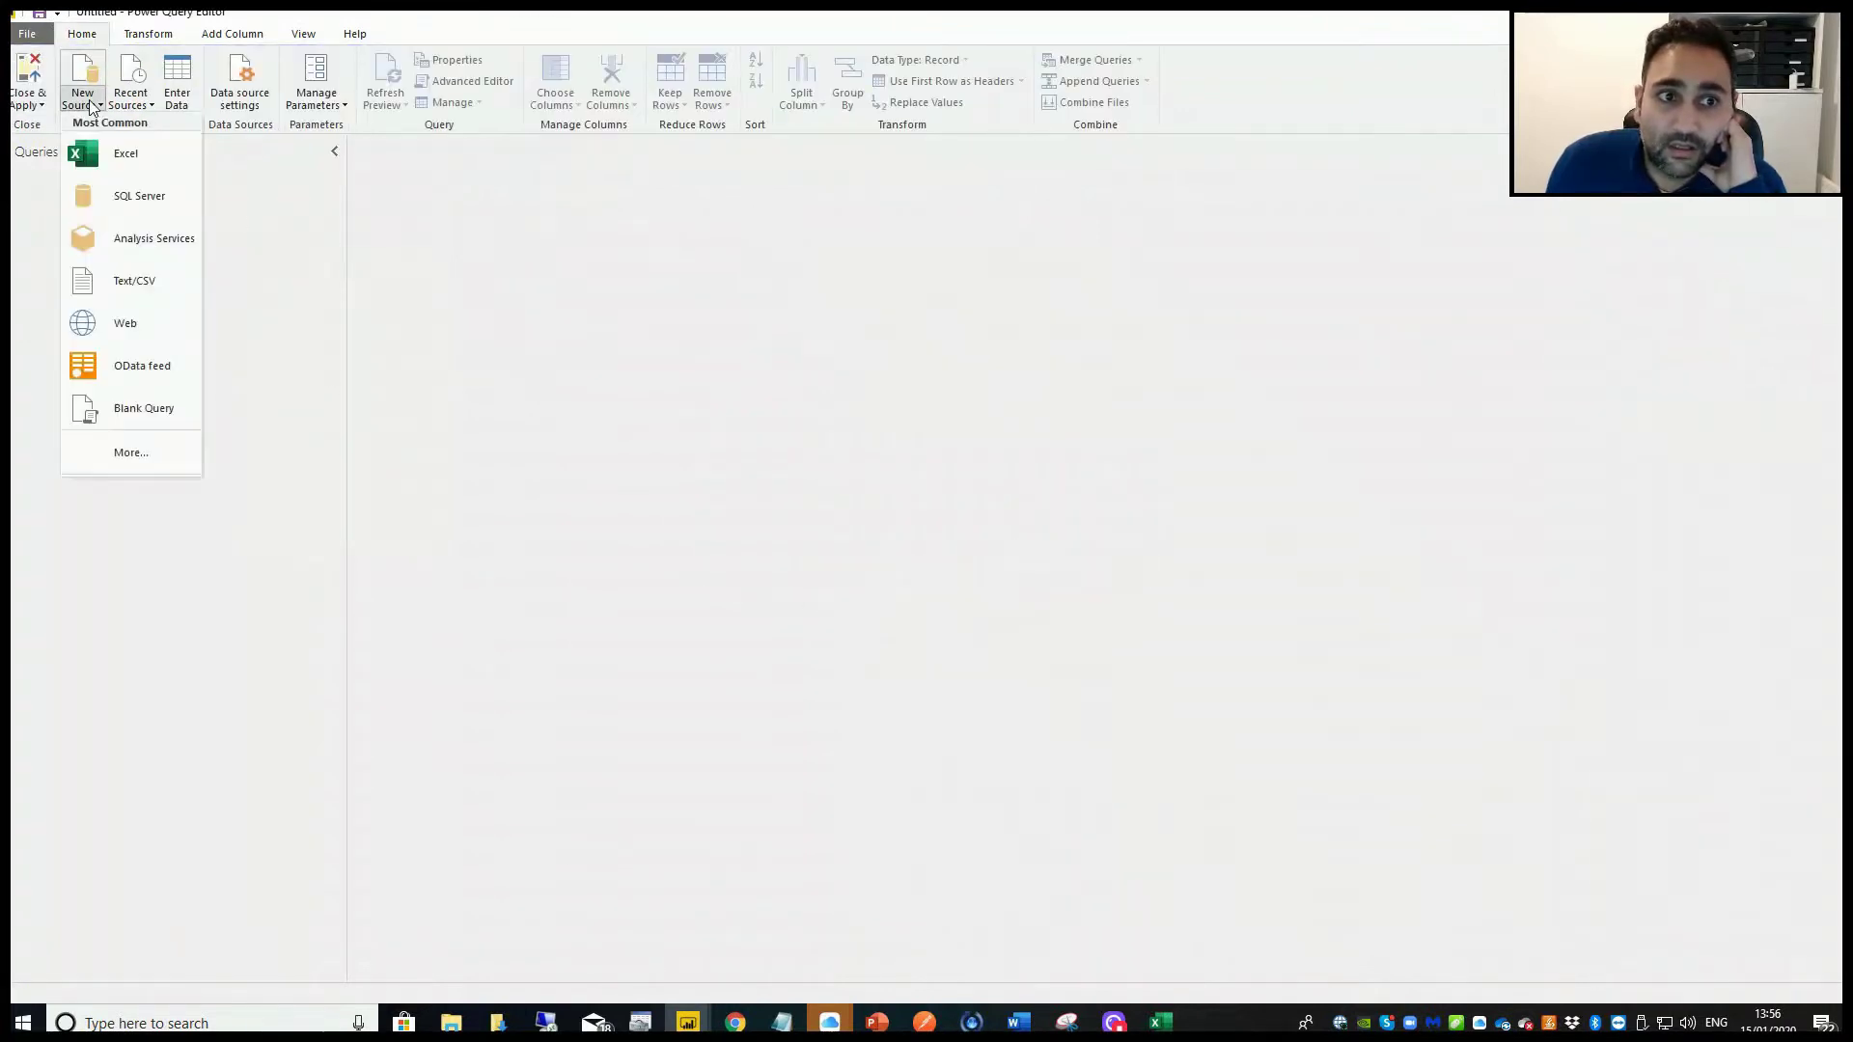
click(120, 289)
click(357, 136)
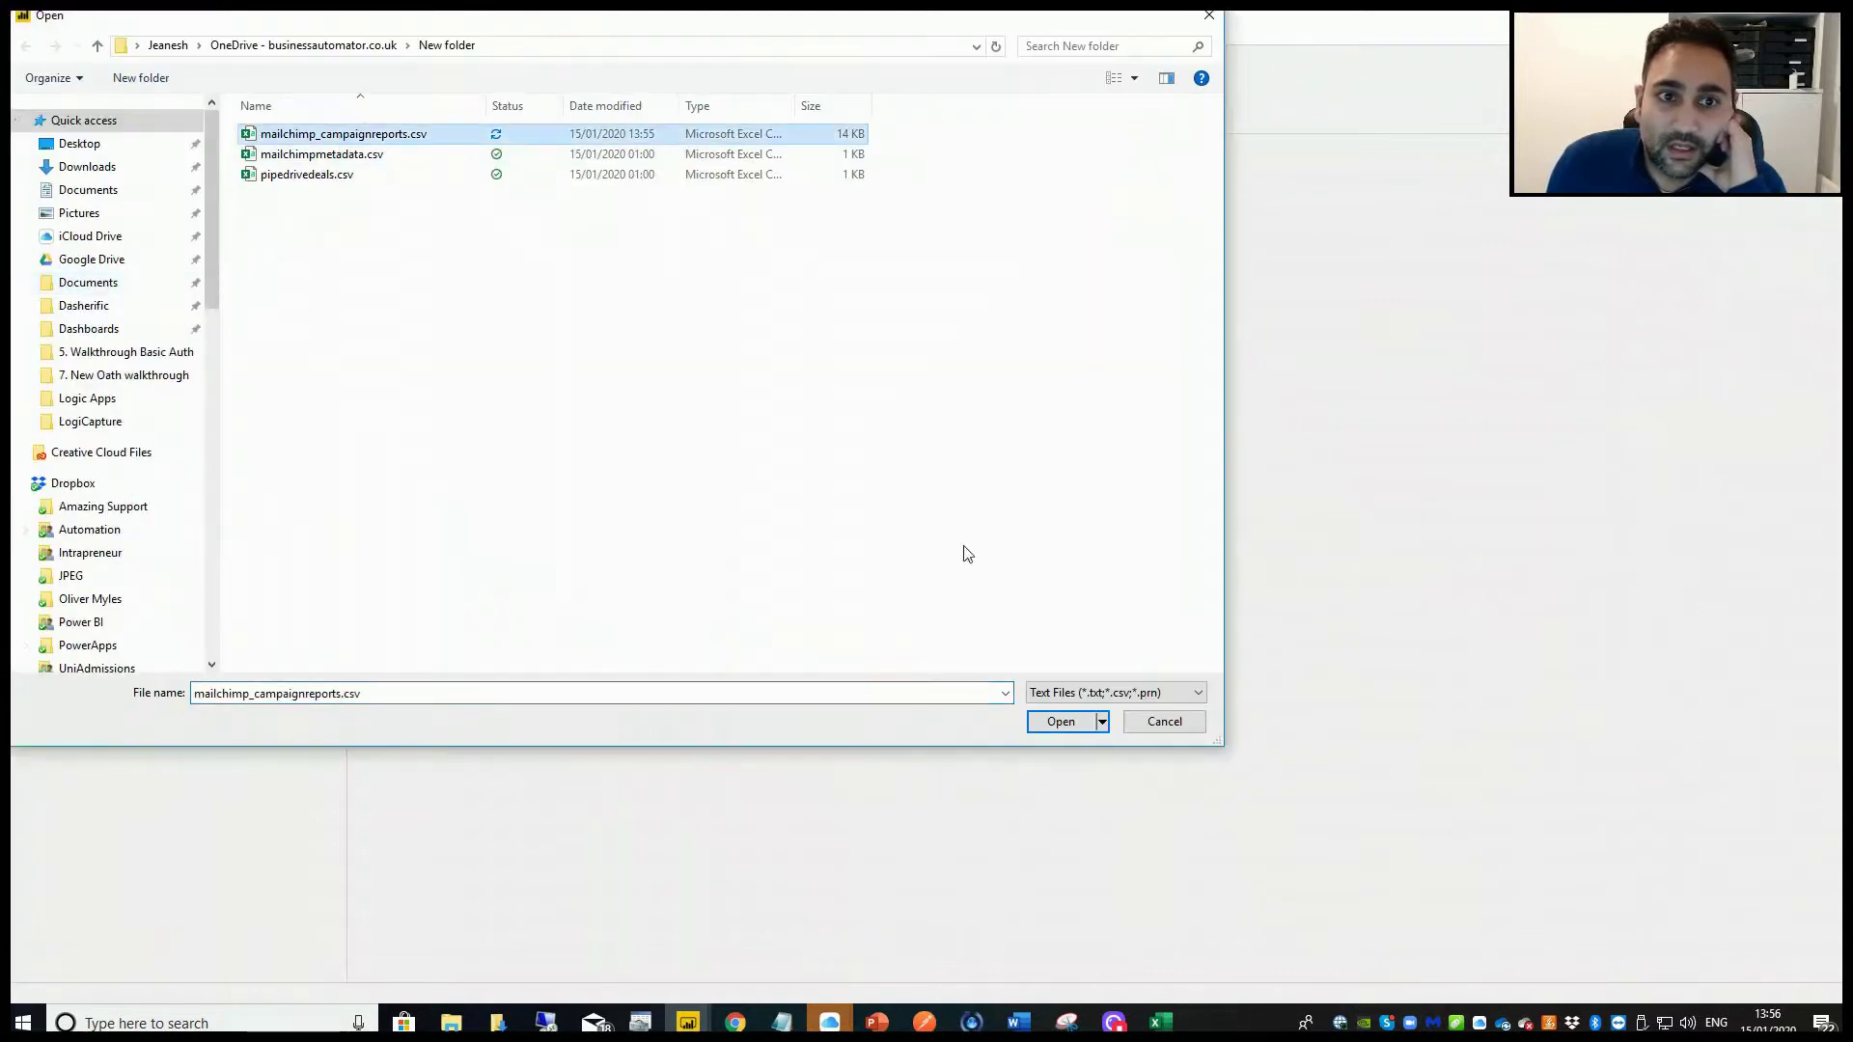
click(1061, 721)
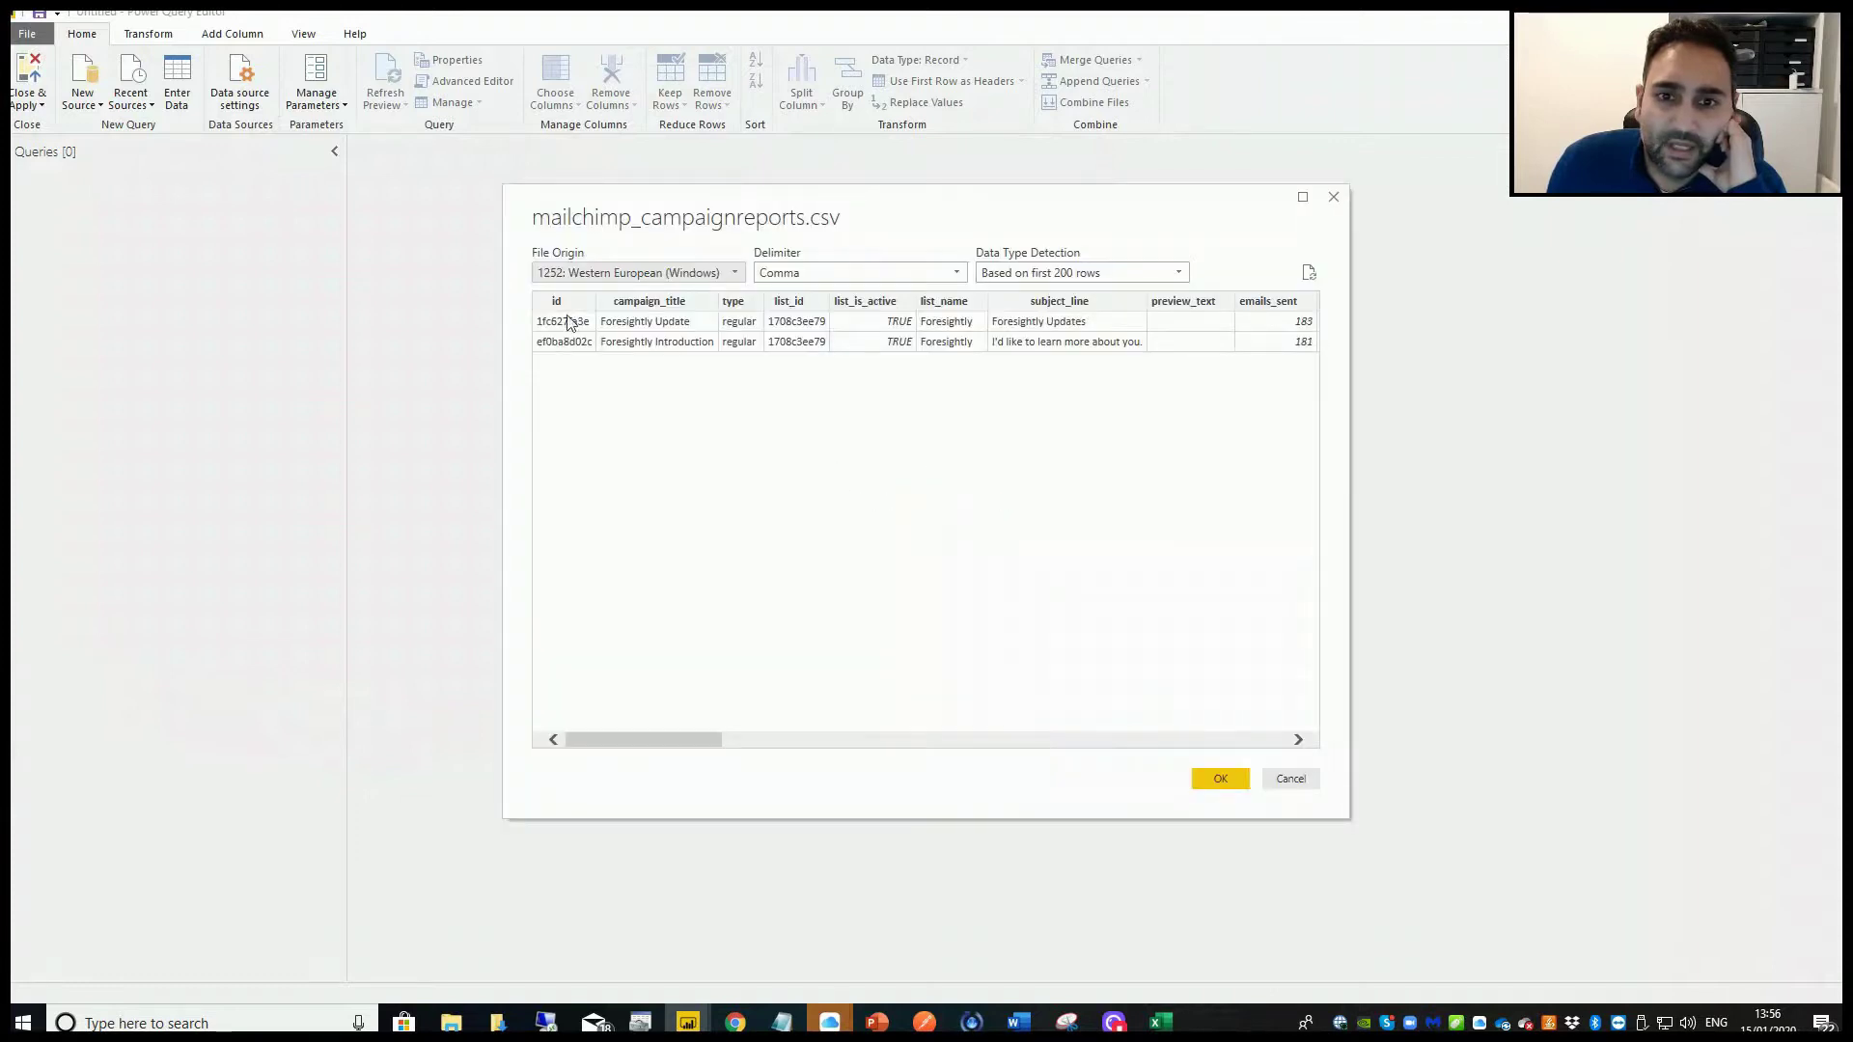
click(1231, 782)
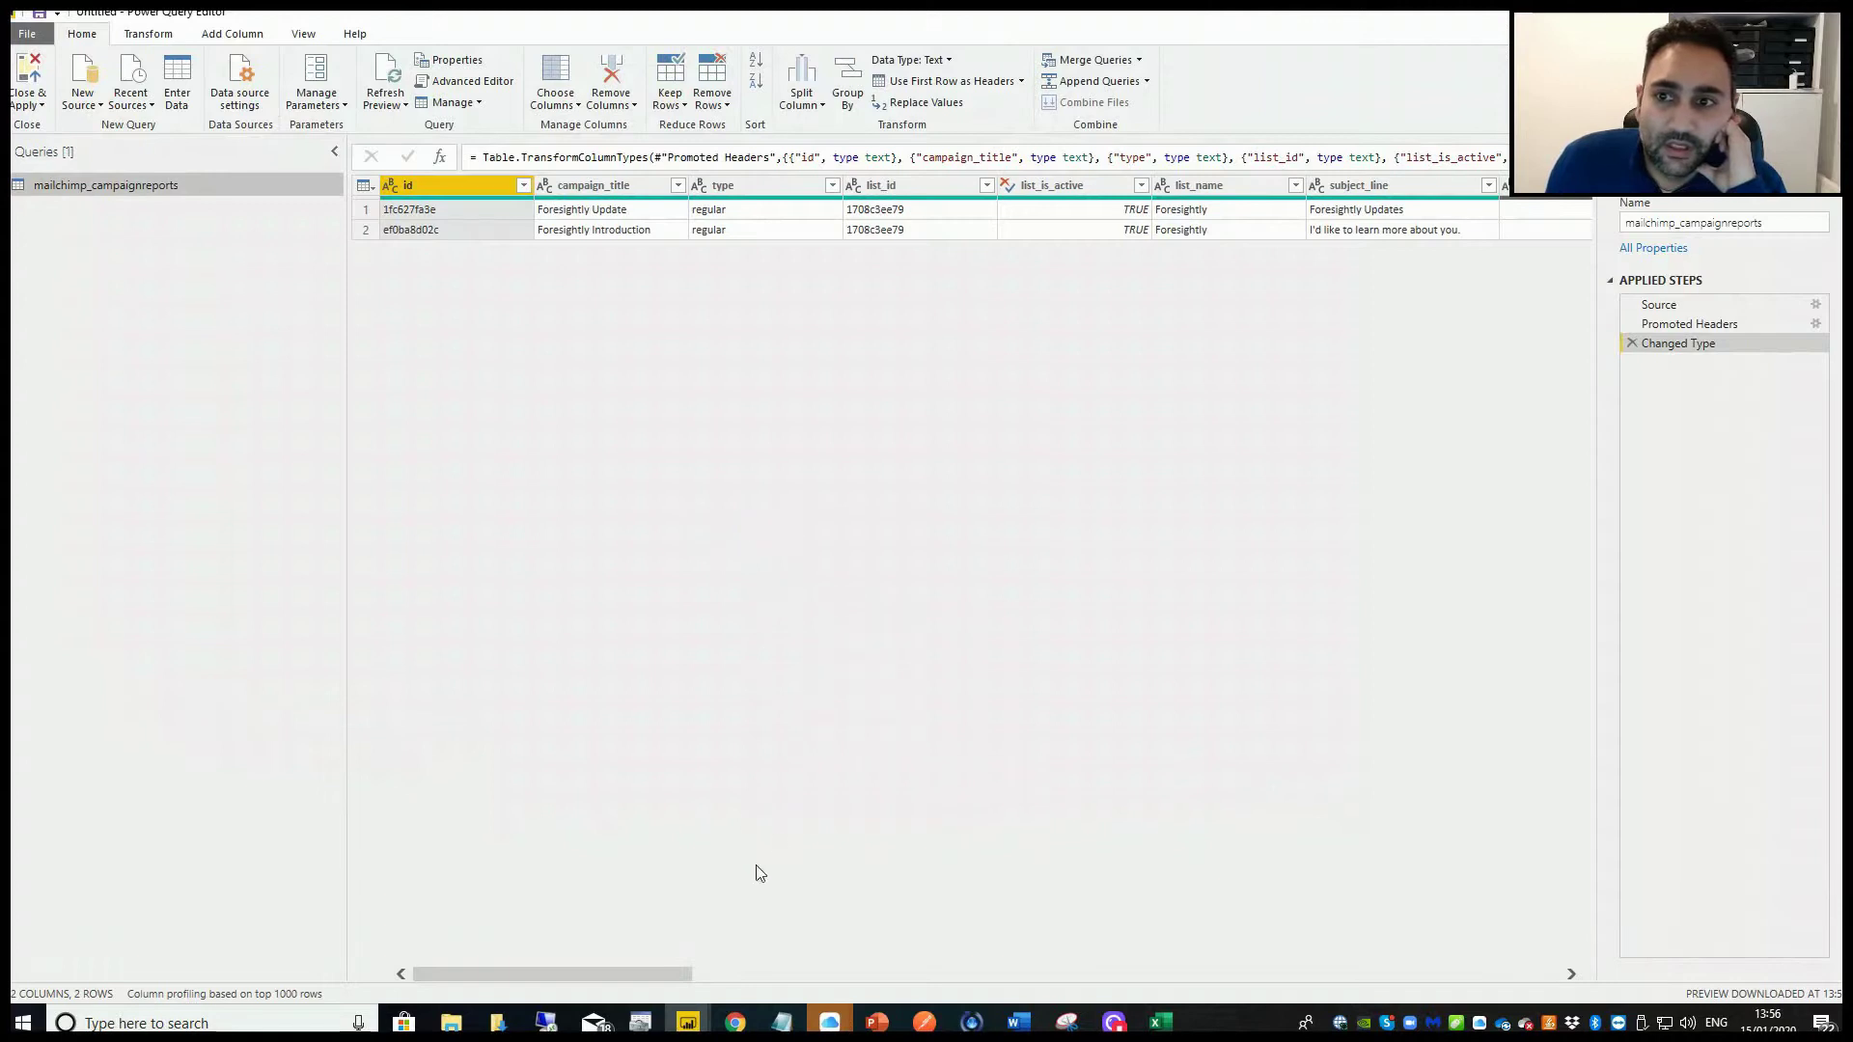
Examine the nested JSON values in the bounces, forwards and opens columns.
drag(662, 973, 1067, 973)
click(628, 203)
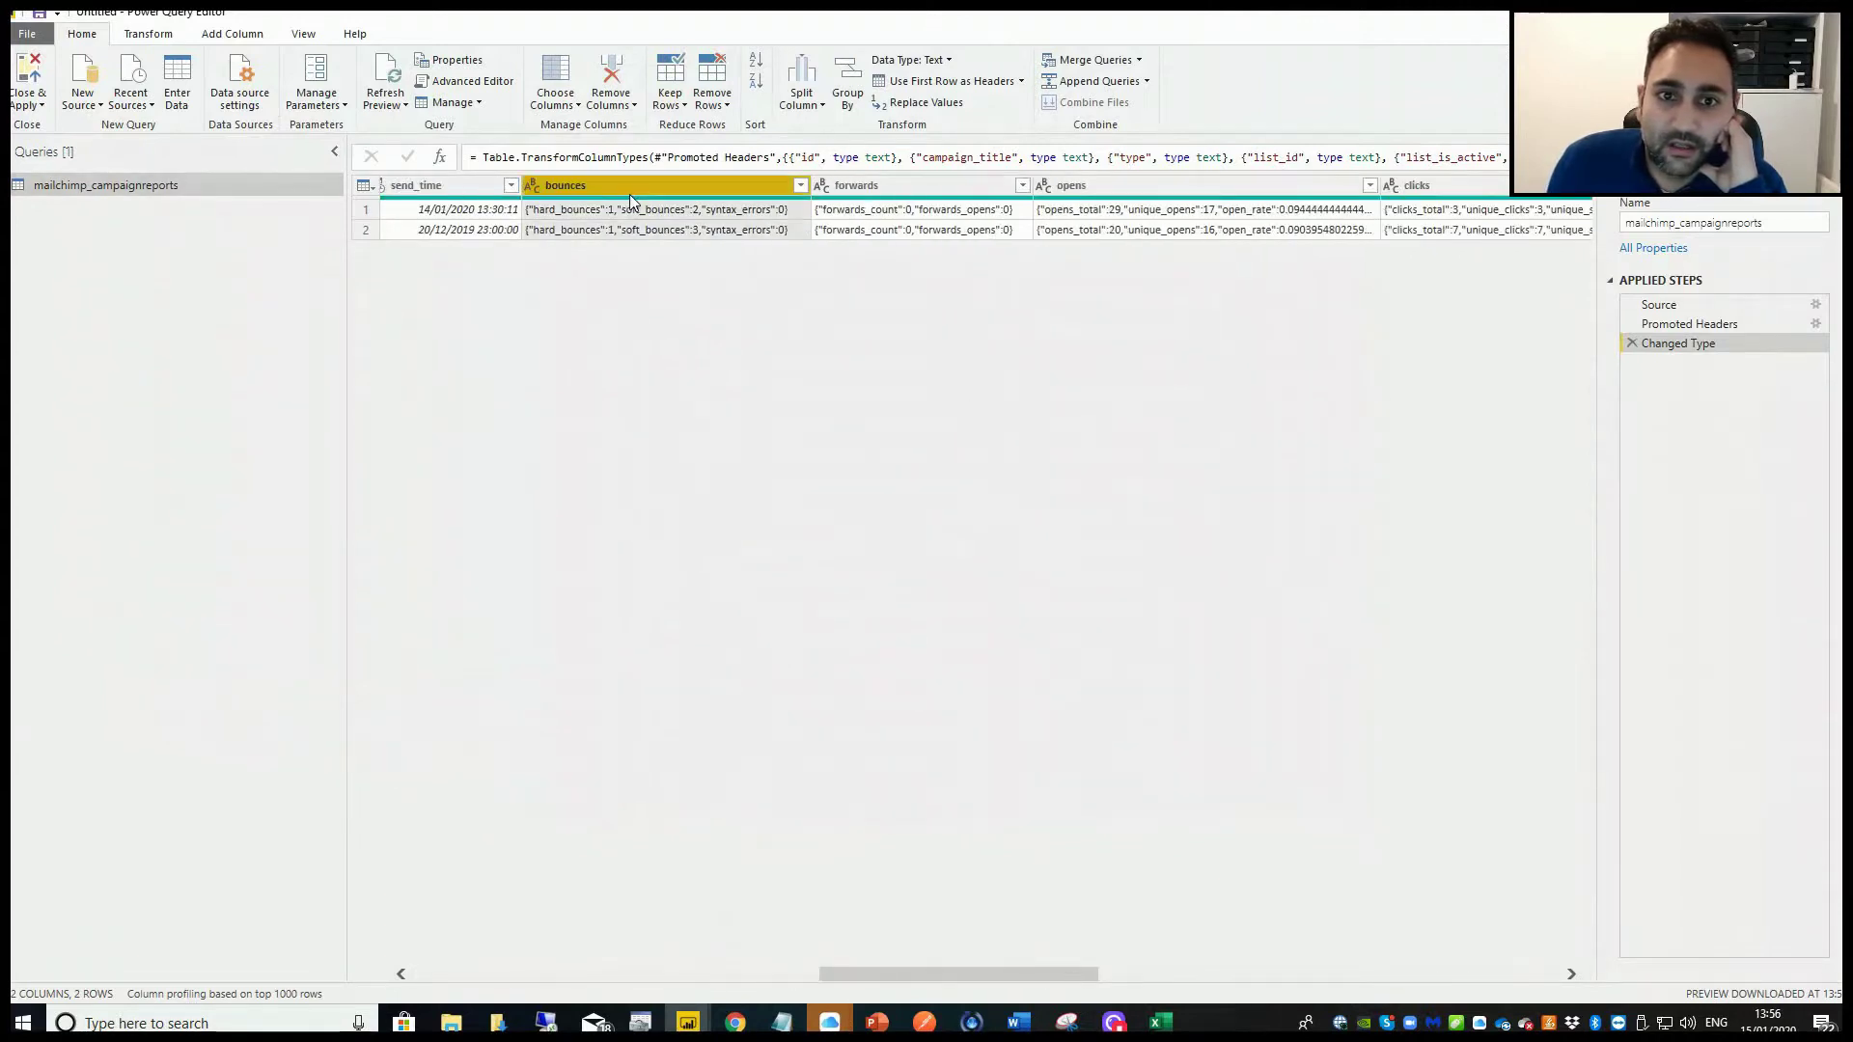
click(916, 202)
click(1164, 197)
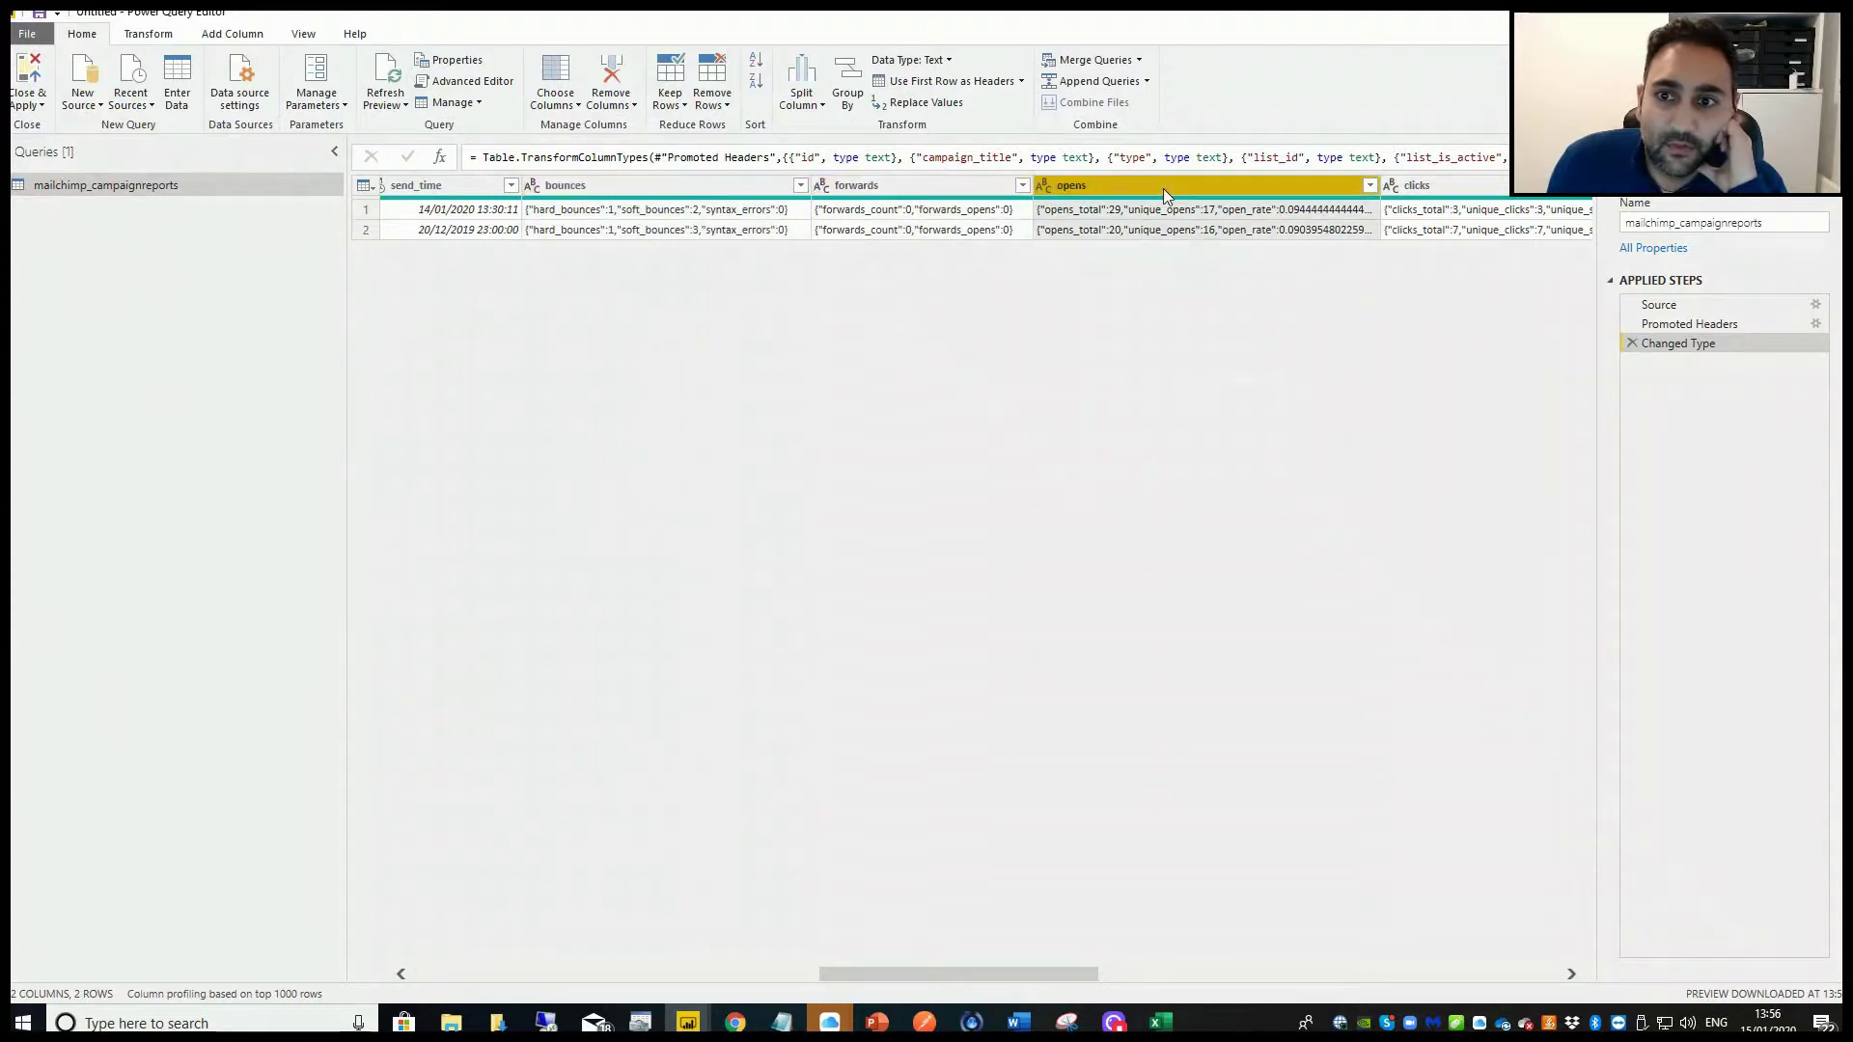
Parse the bounces column as JSON and expand its records into the hard_bounces, soft_bounces and syntax_errors columns.
click(629, 200)
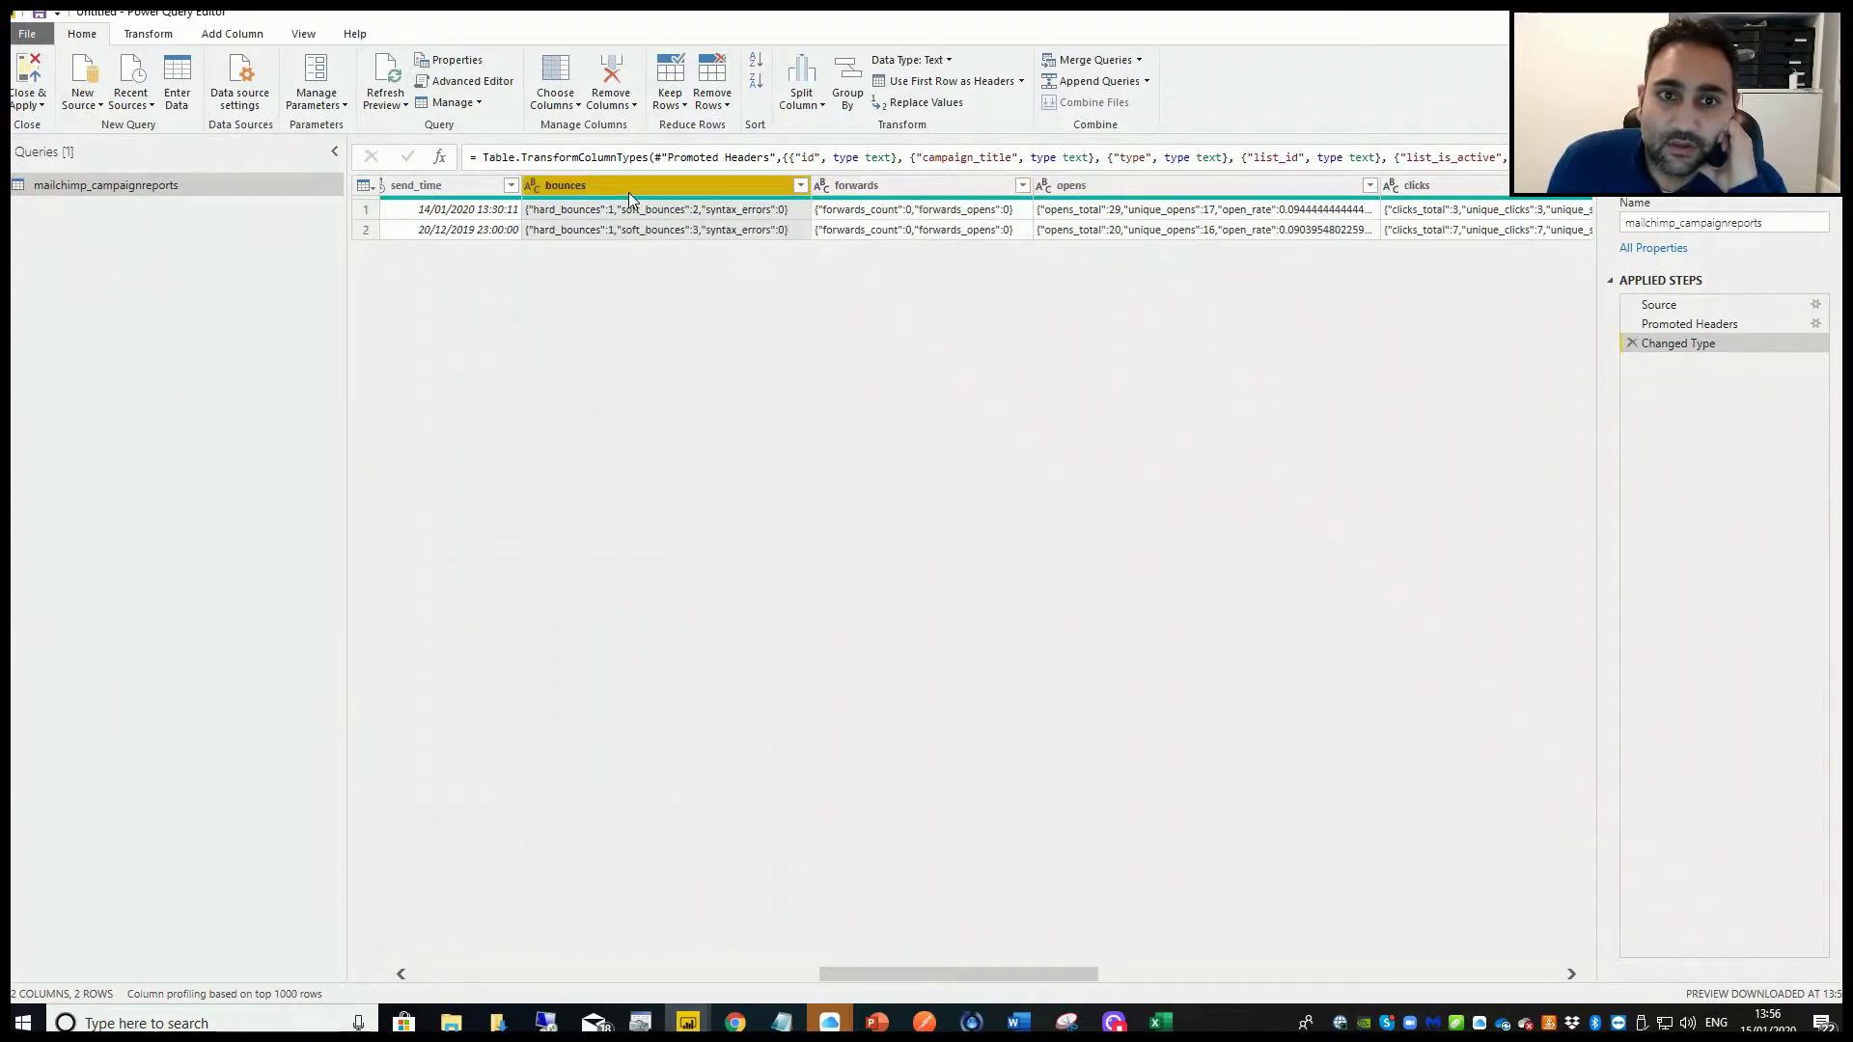
click(159, 35)
click(705, 109)
click(704, 150)
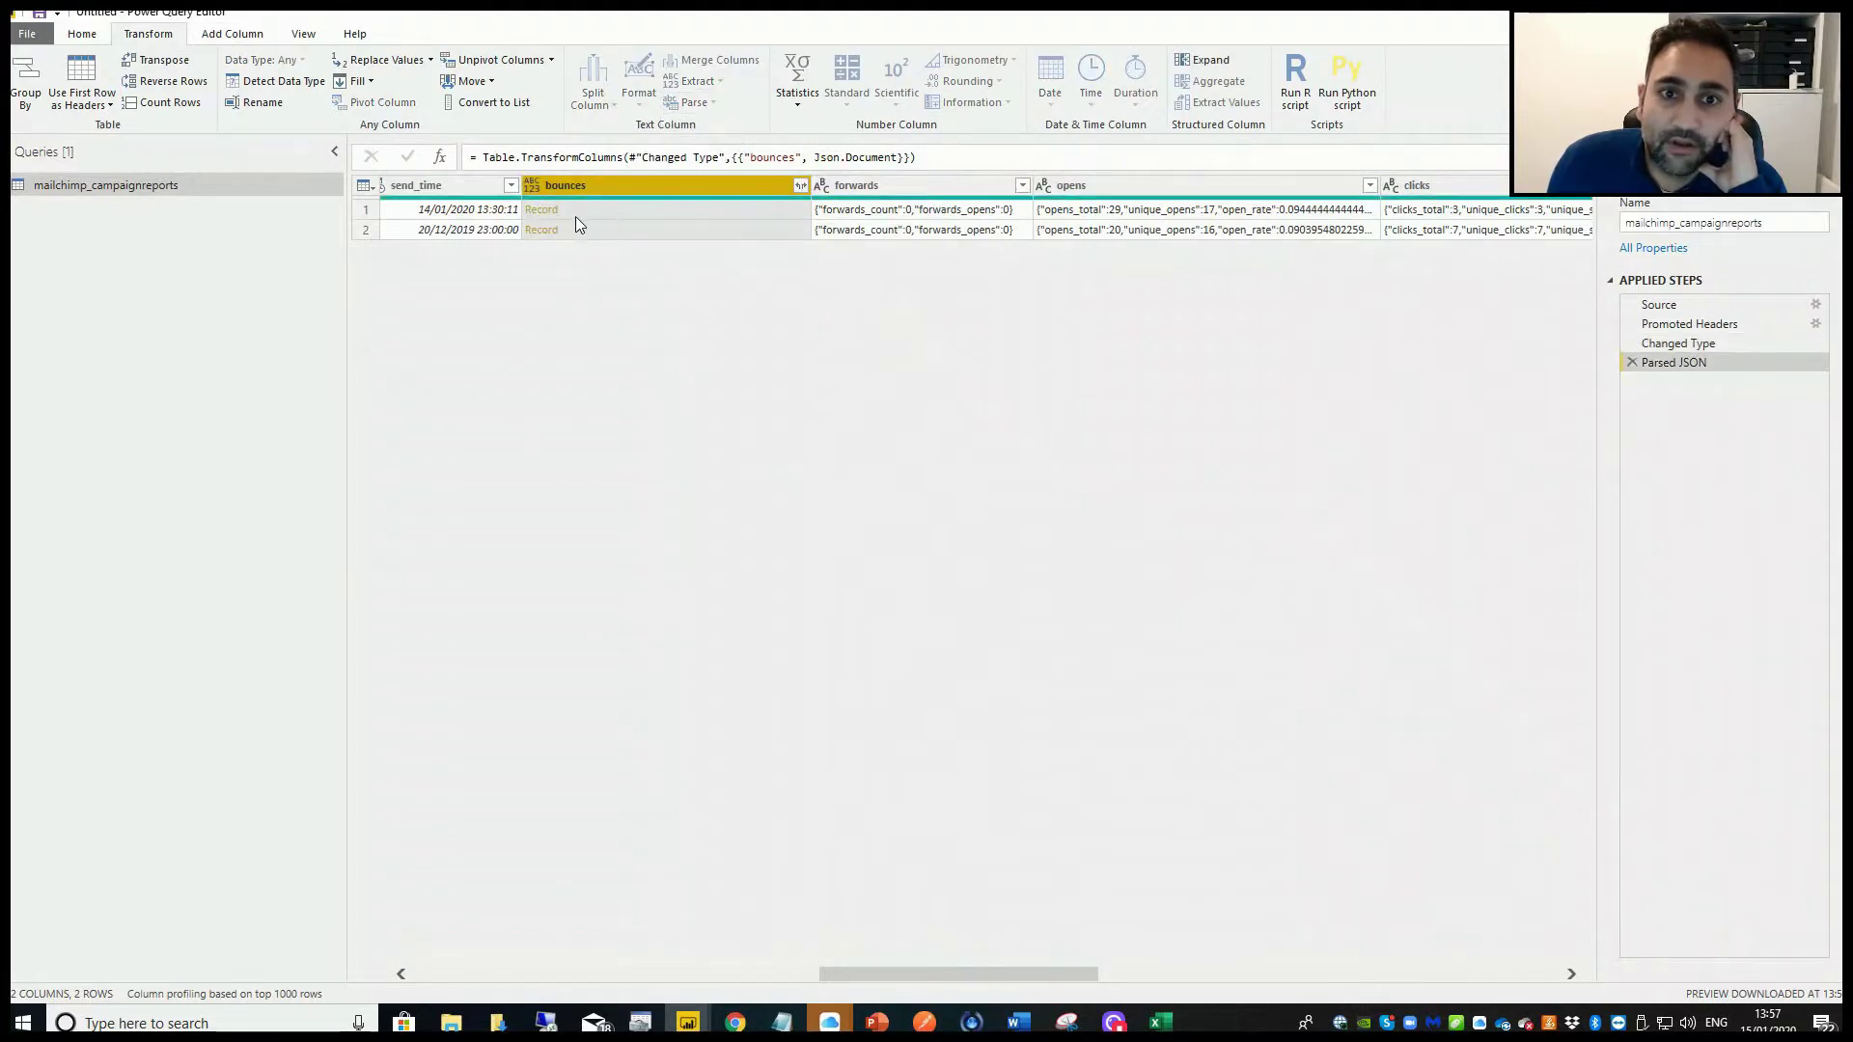
click(801, 184)
click(694, 409)
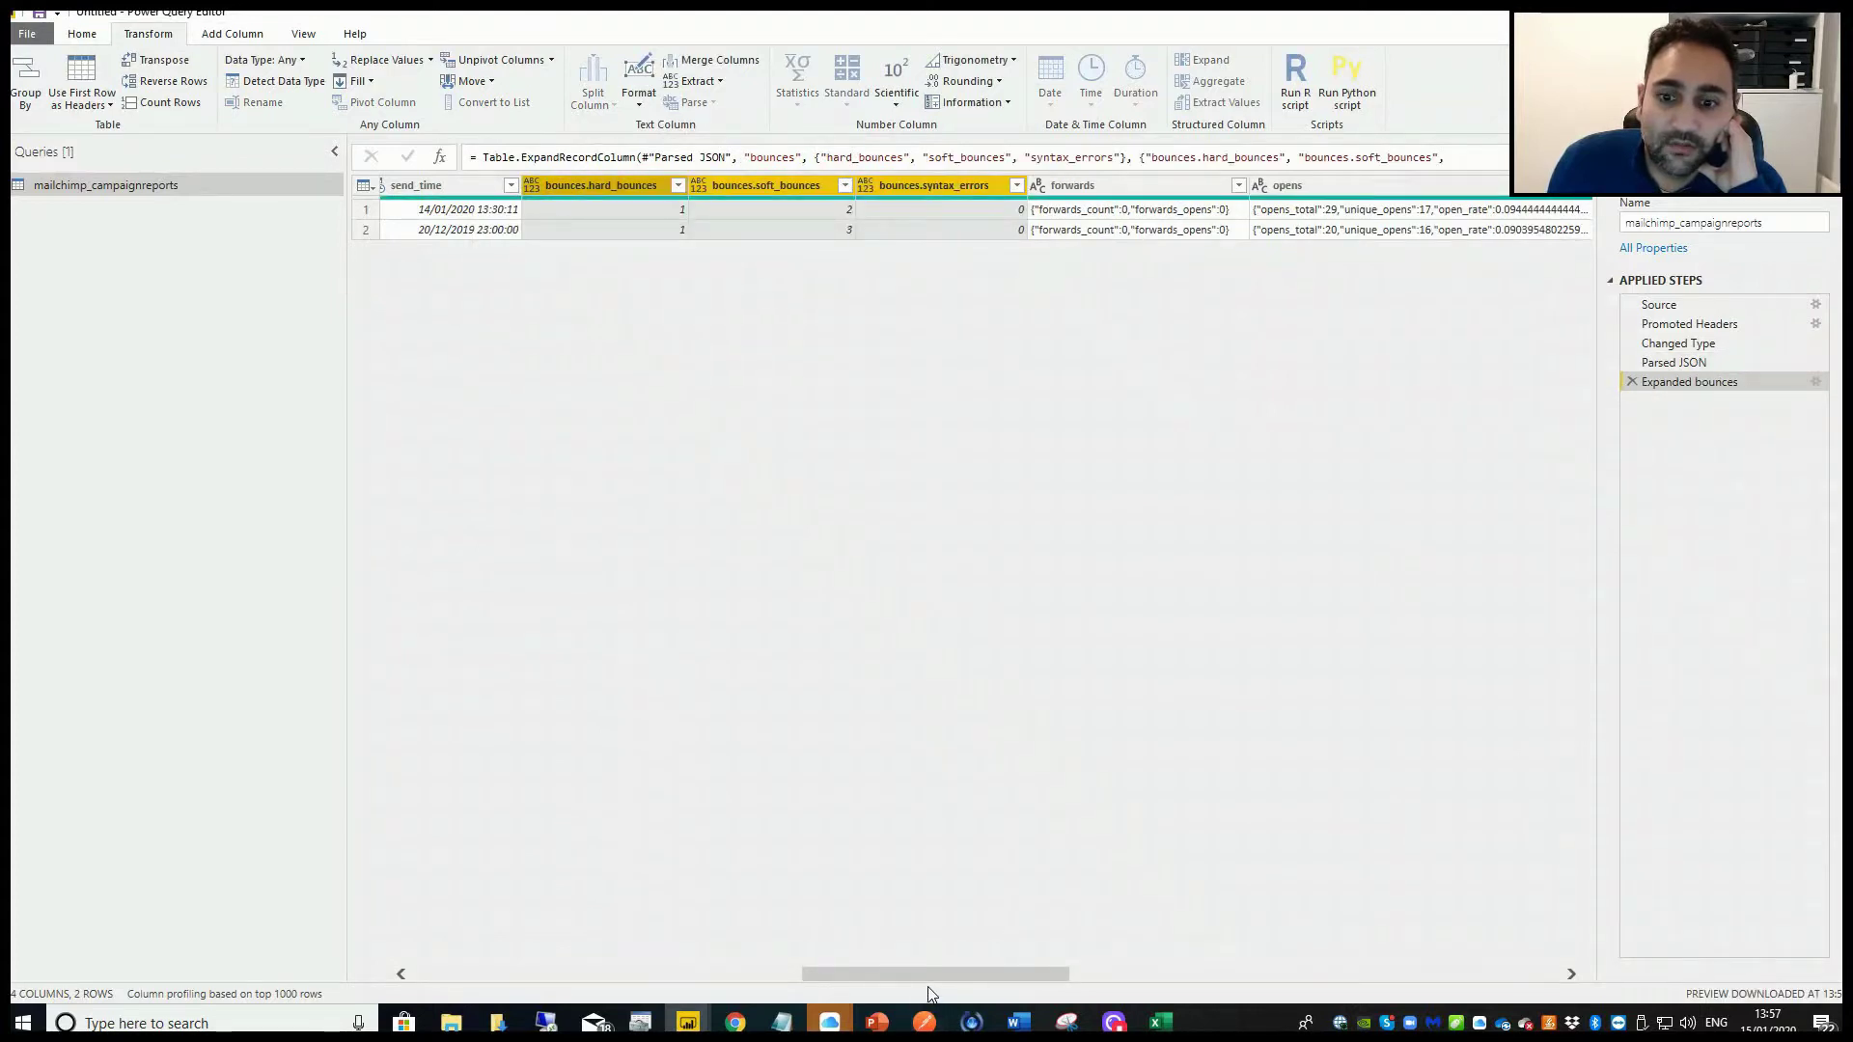
drag(935, 976, 1015, 977)
click(834, 187)
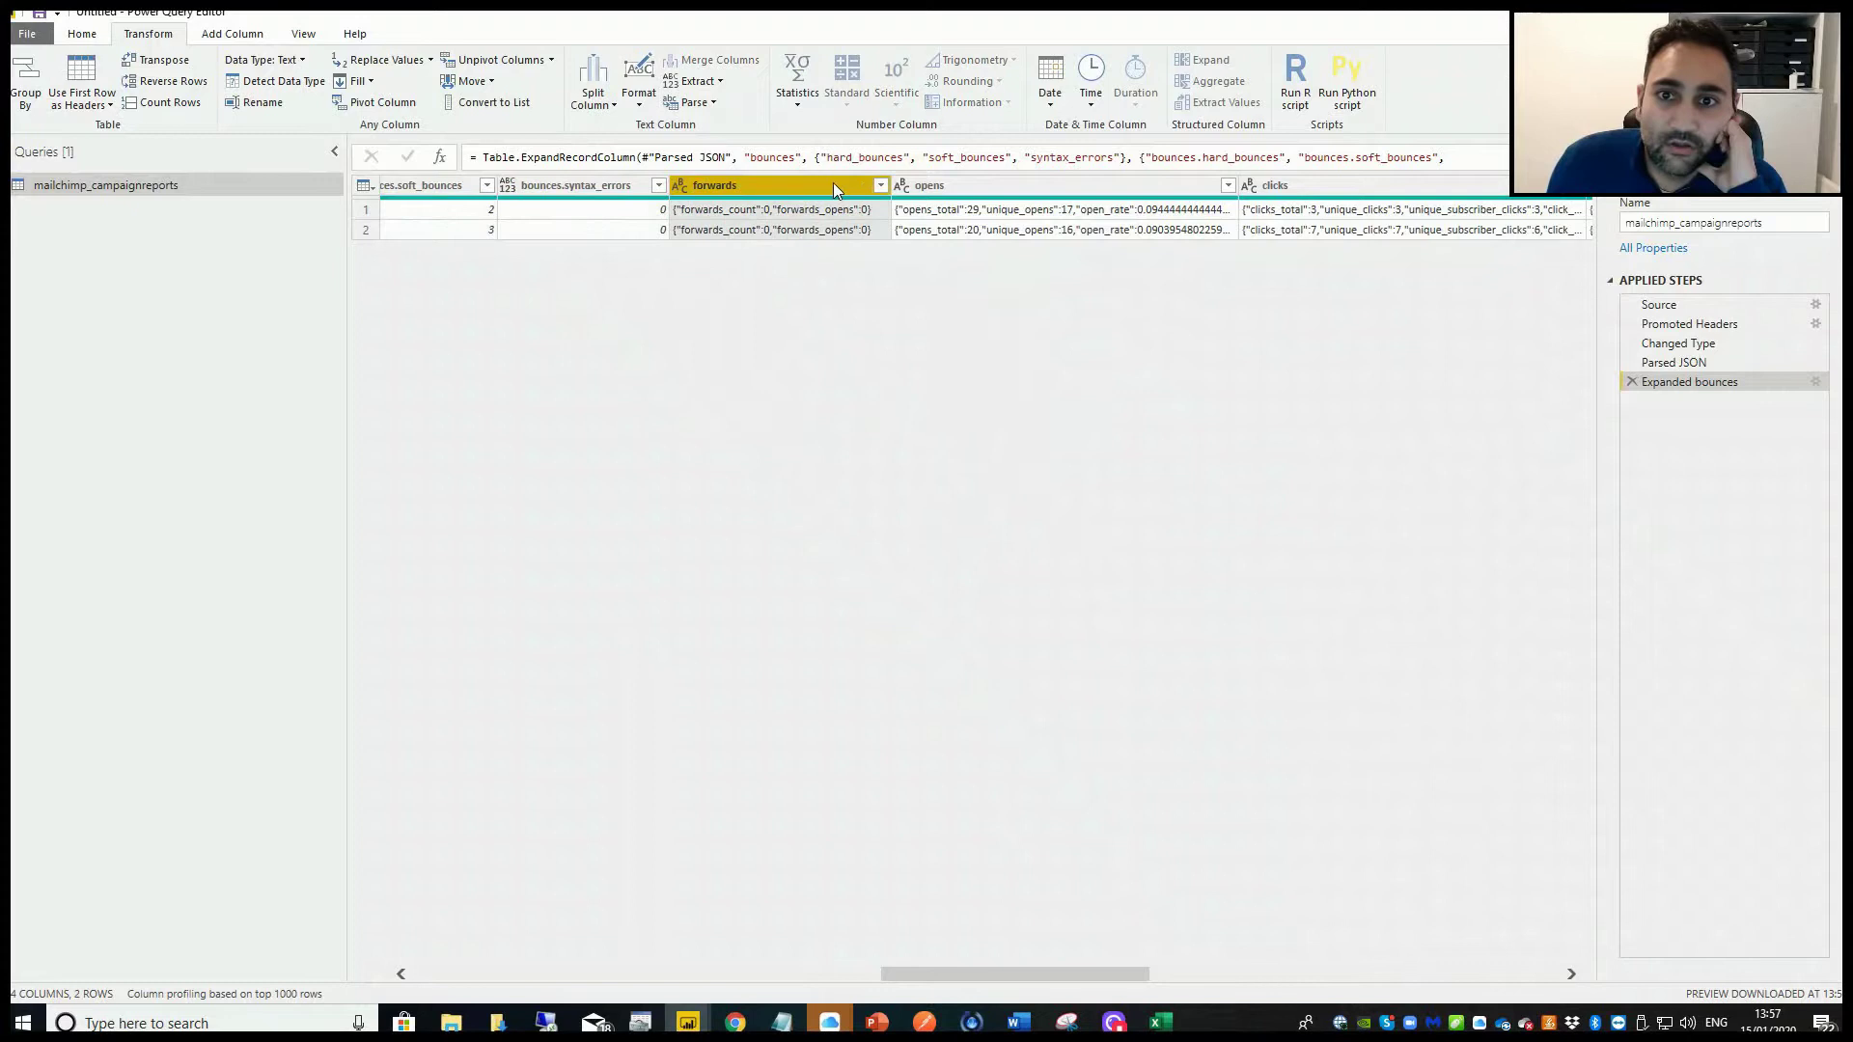
click(881, 186)
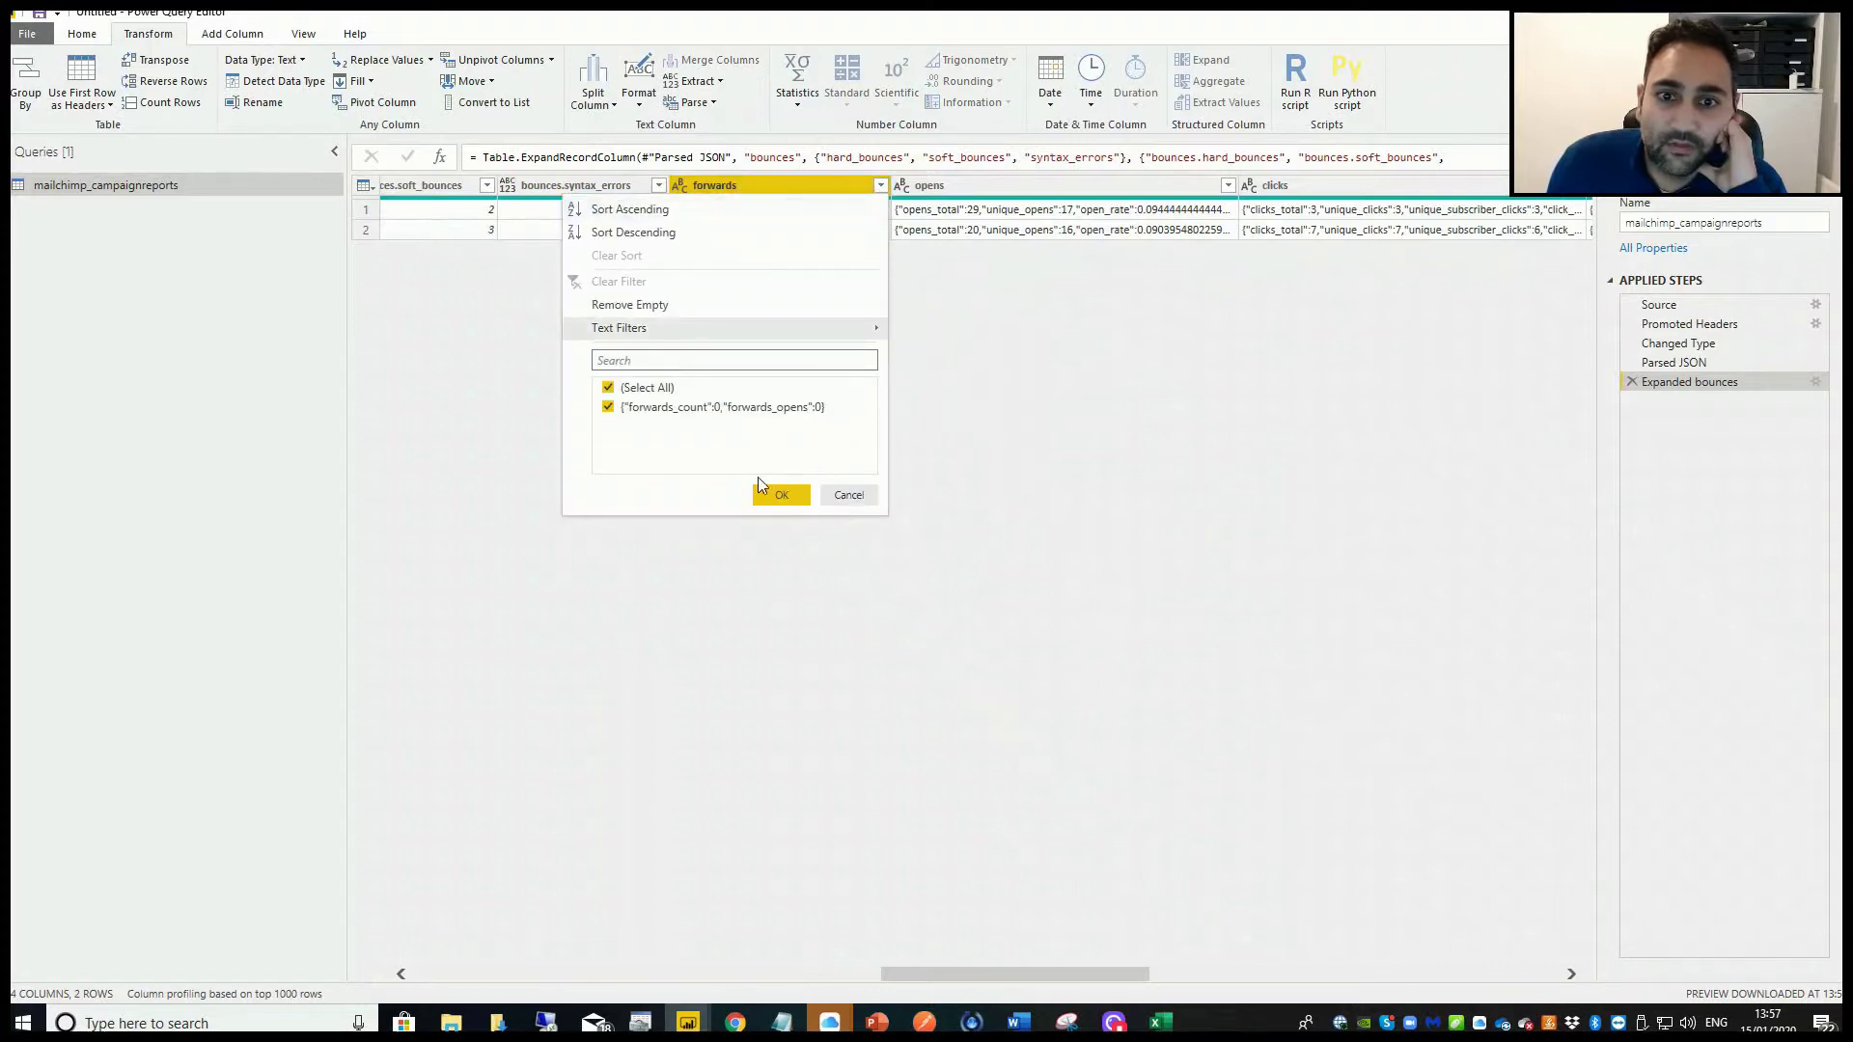
click(848, 494)
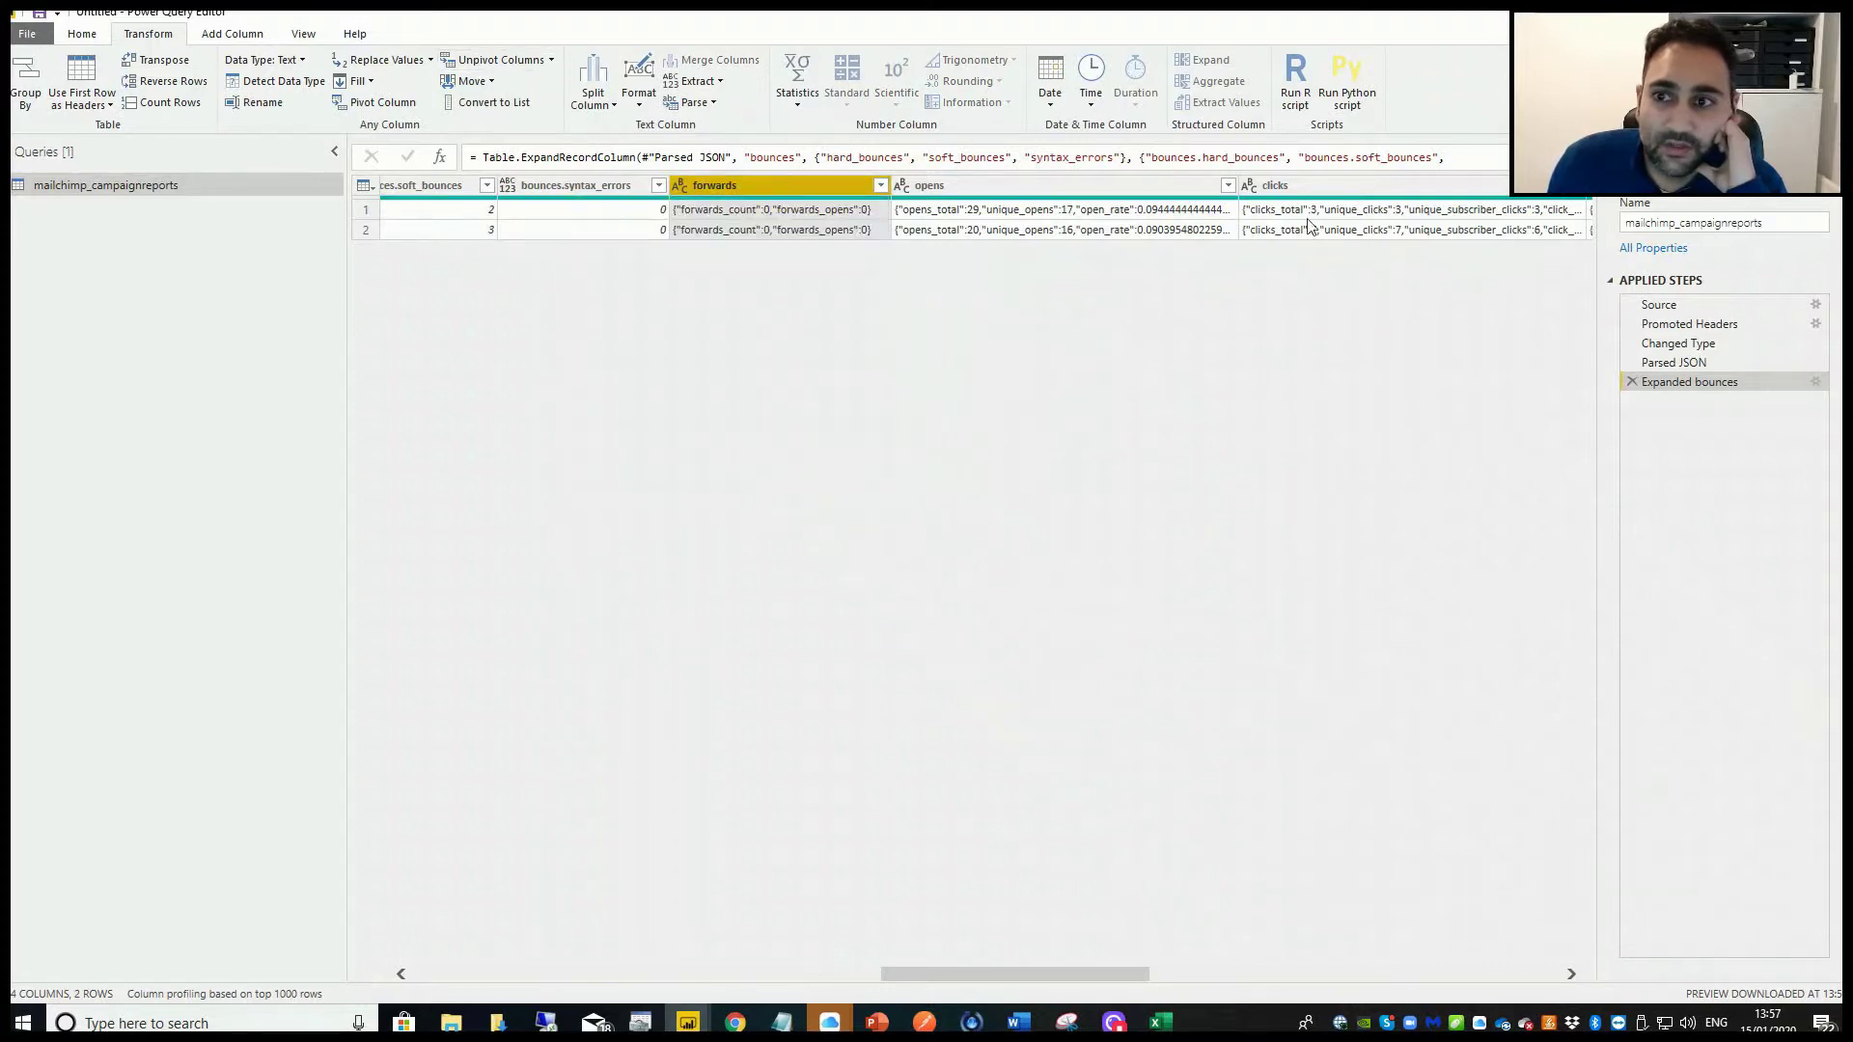
drag(1013, 975, 460, 965)
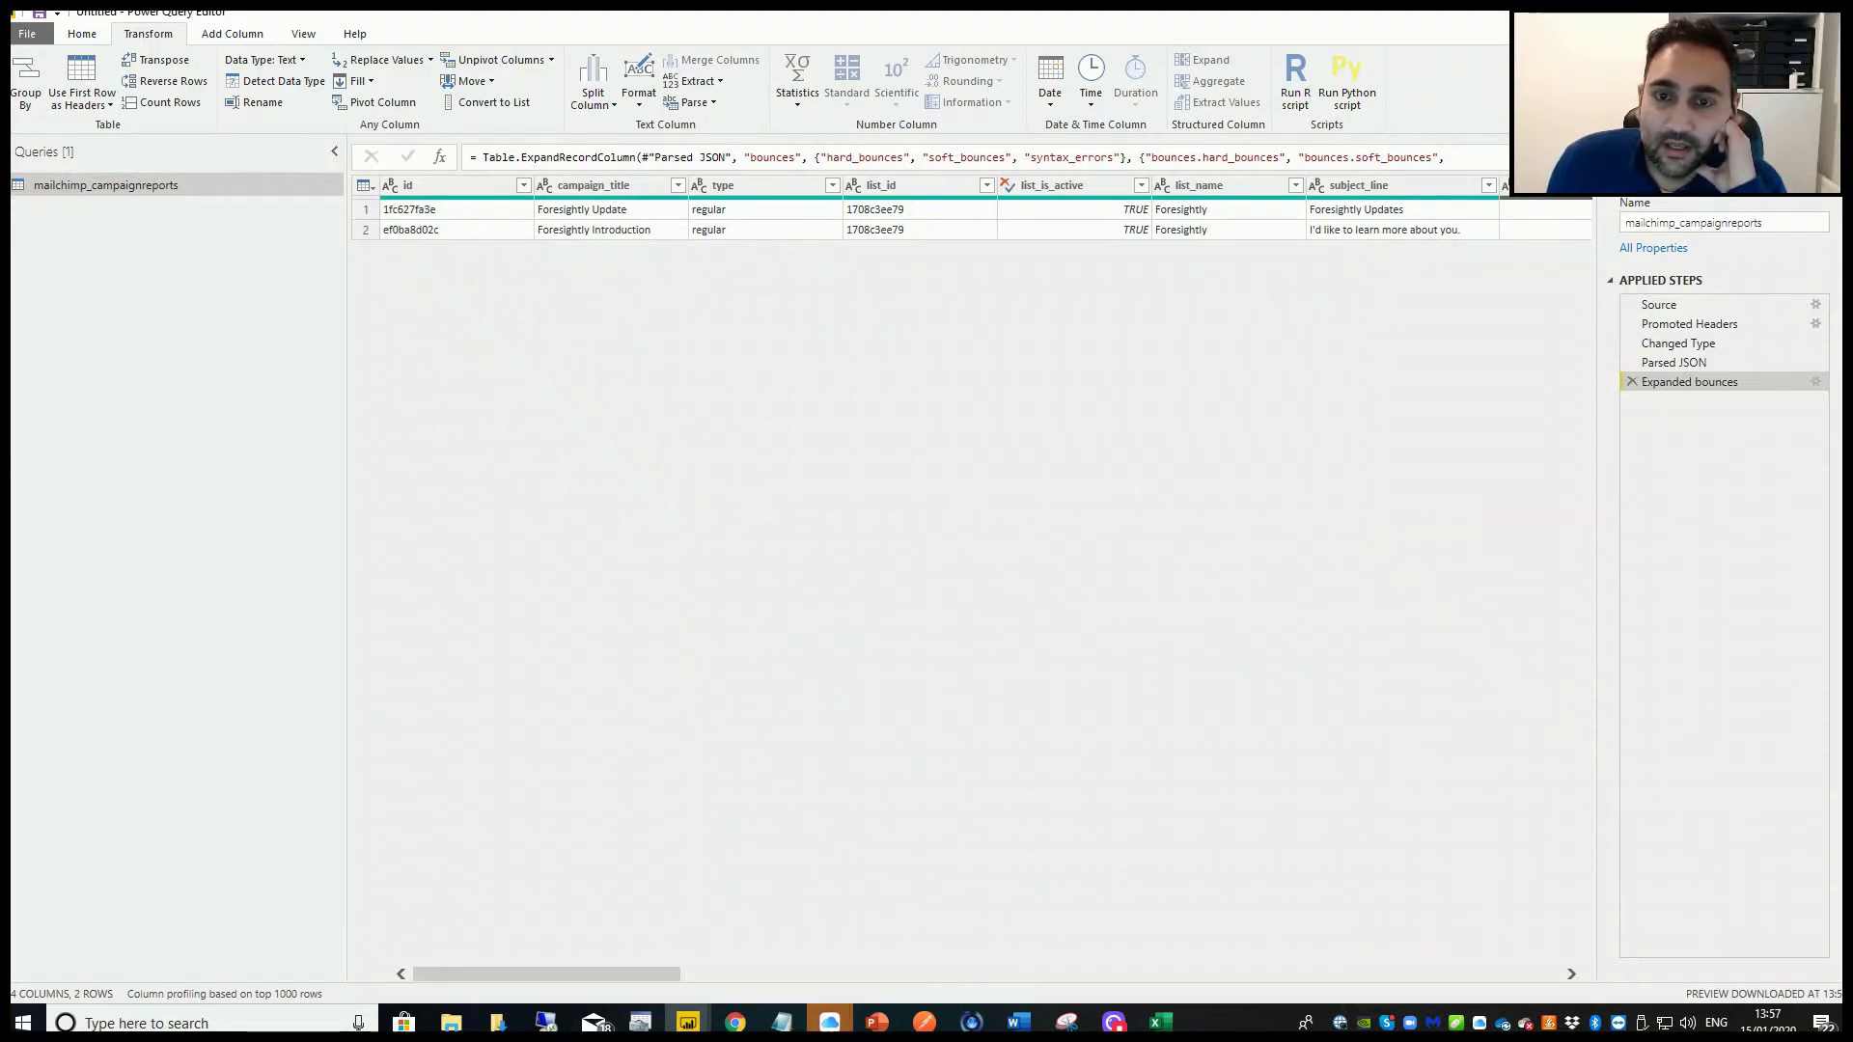
Leave the Power Query Editor and Power BI Desktop, and close the mailchimp_campaignreports.csv workbook to return to the Logic Apps Designer.
click(1740, 14)
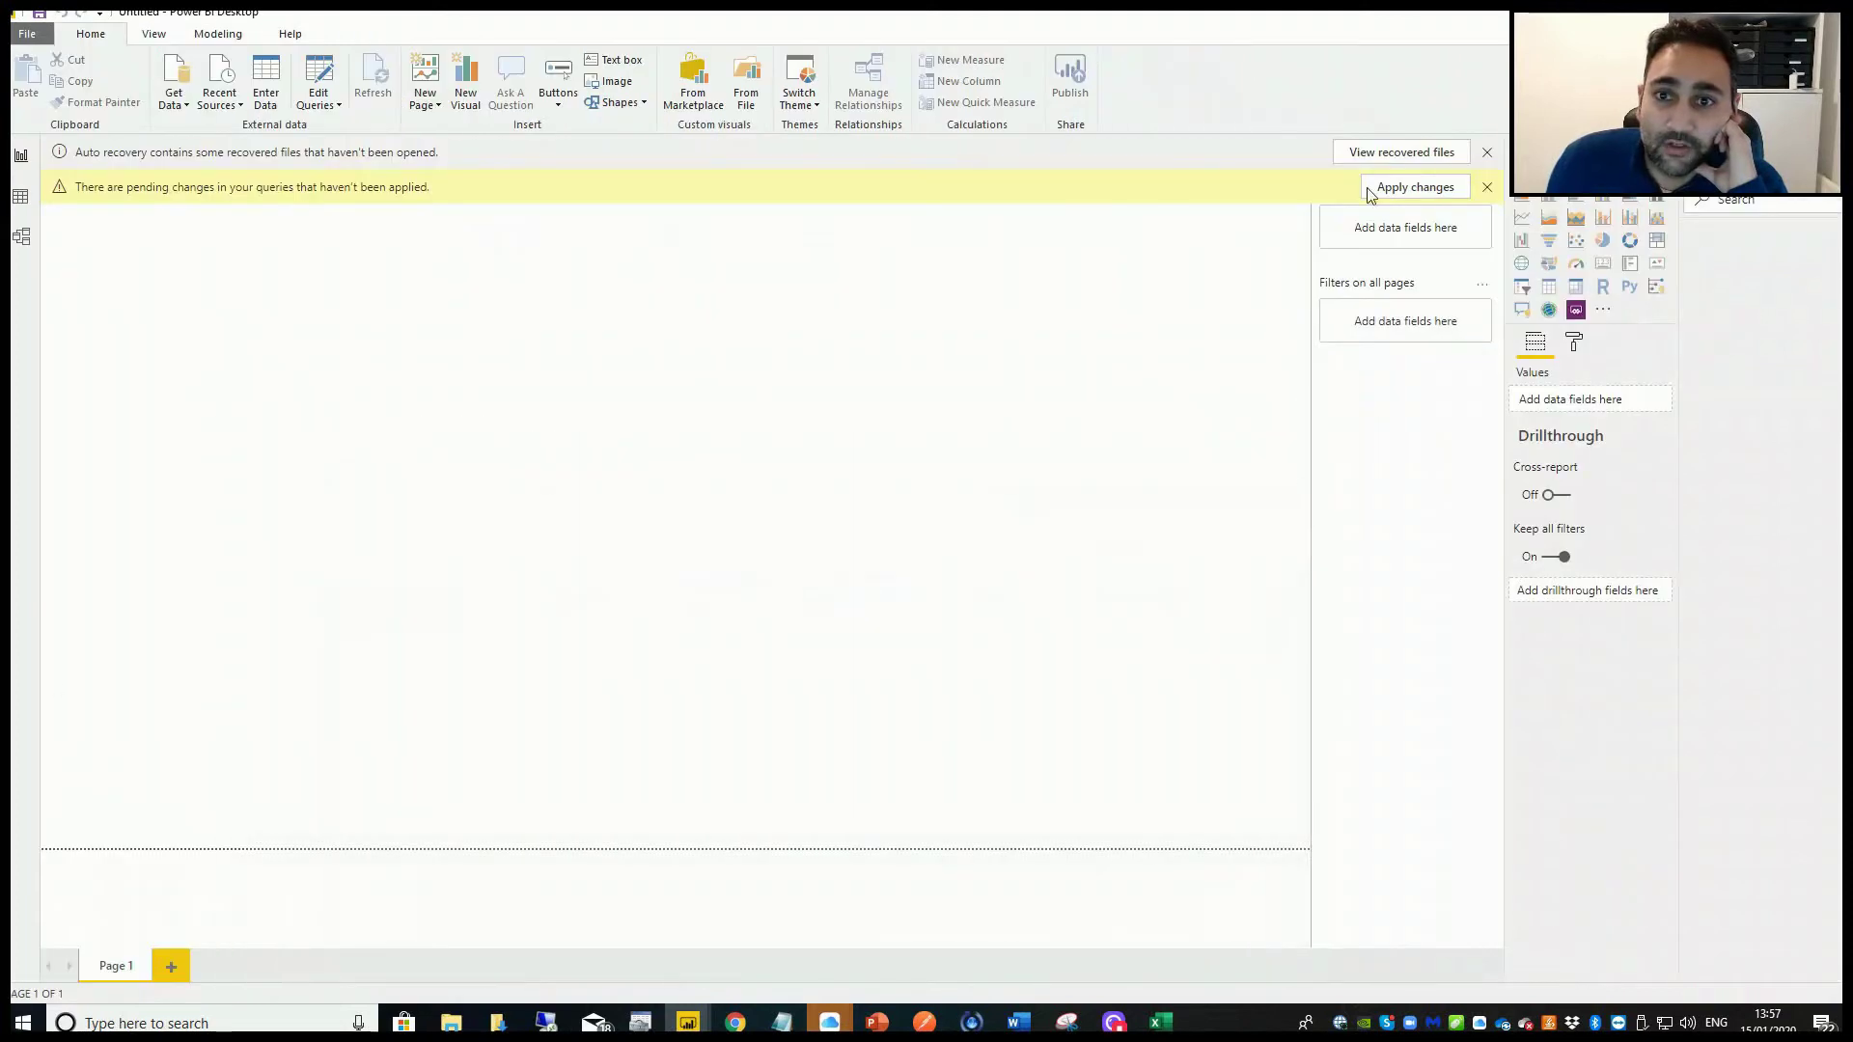
click(1740, 14)
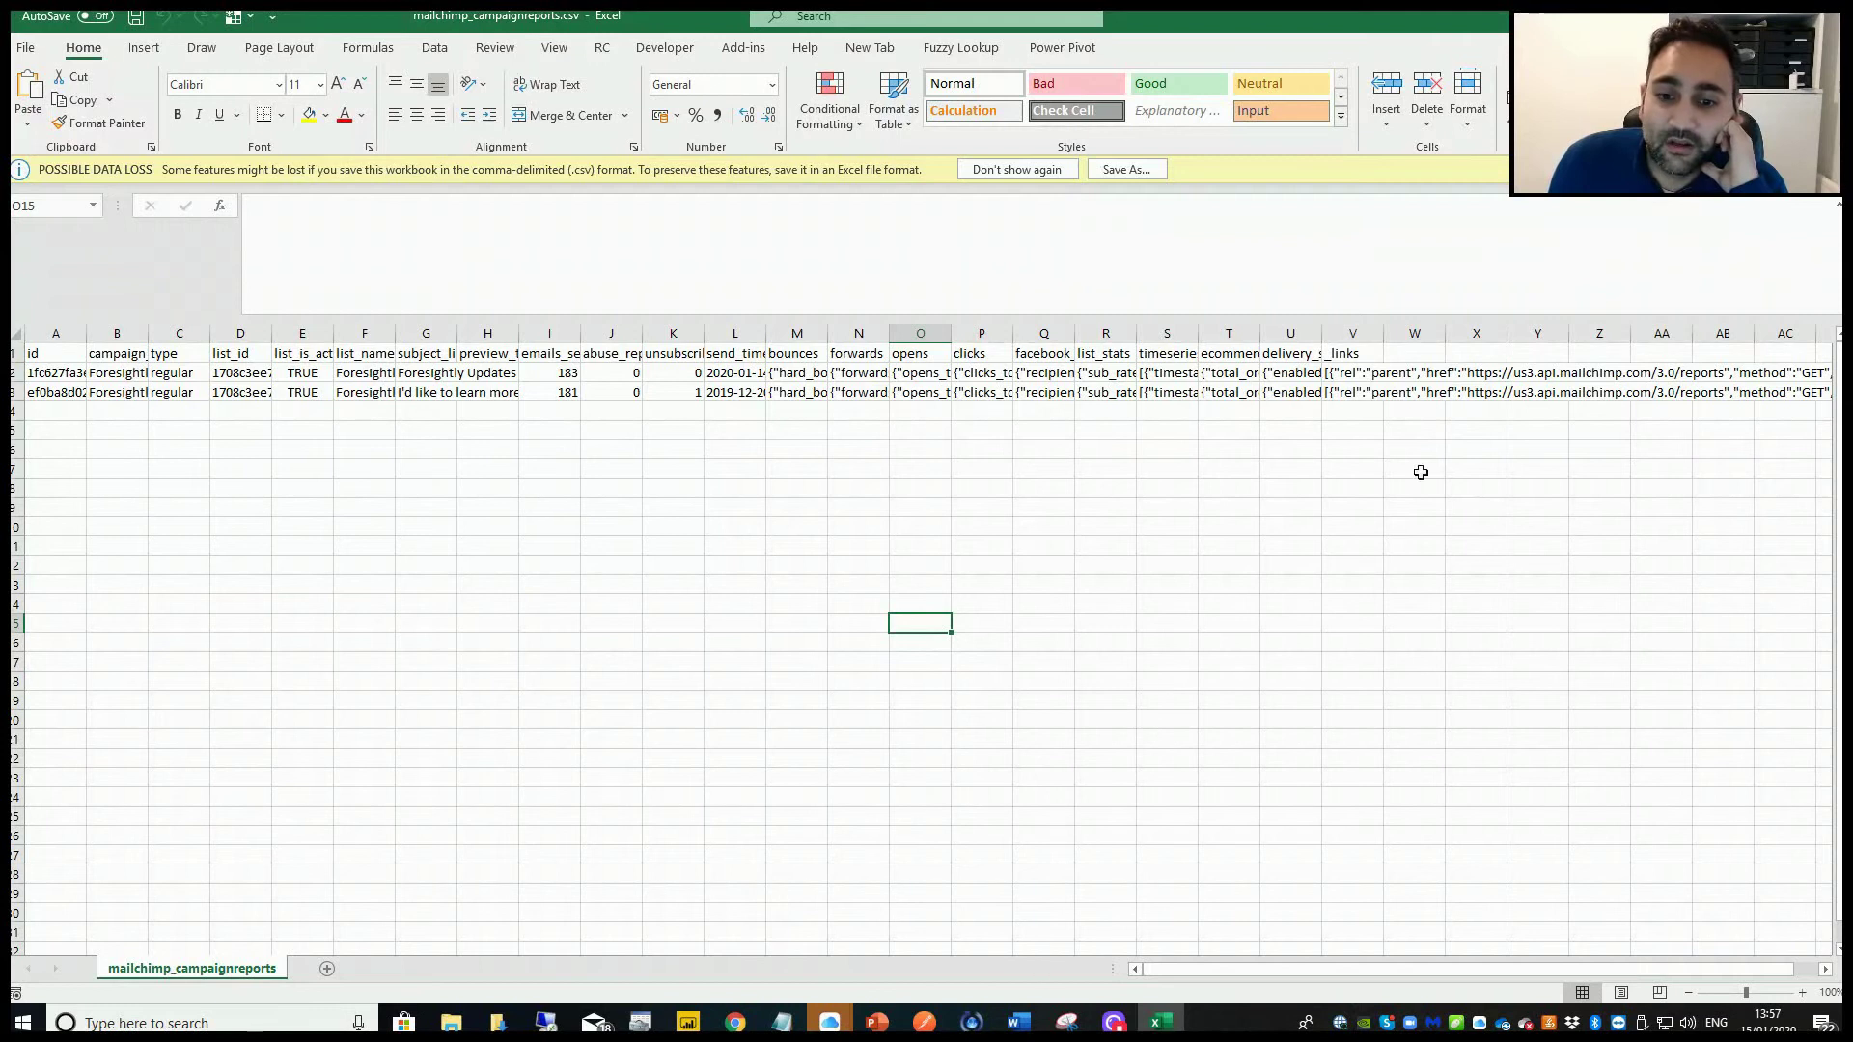
key(alt+F4)
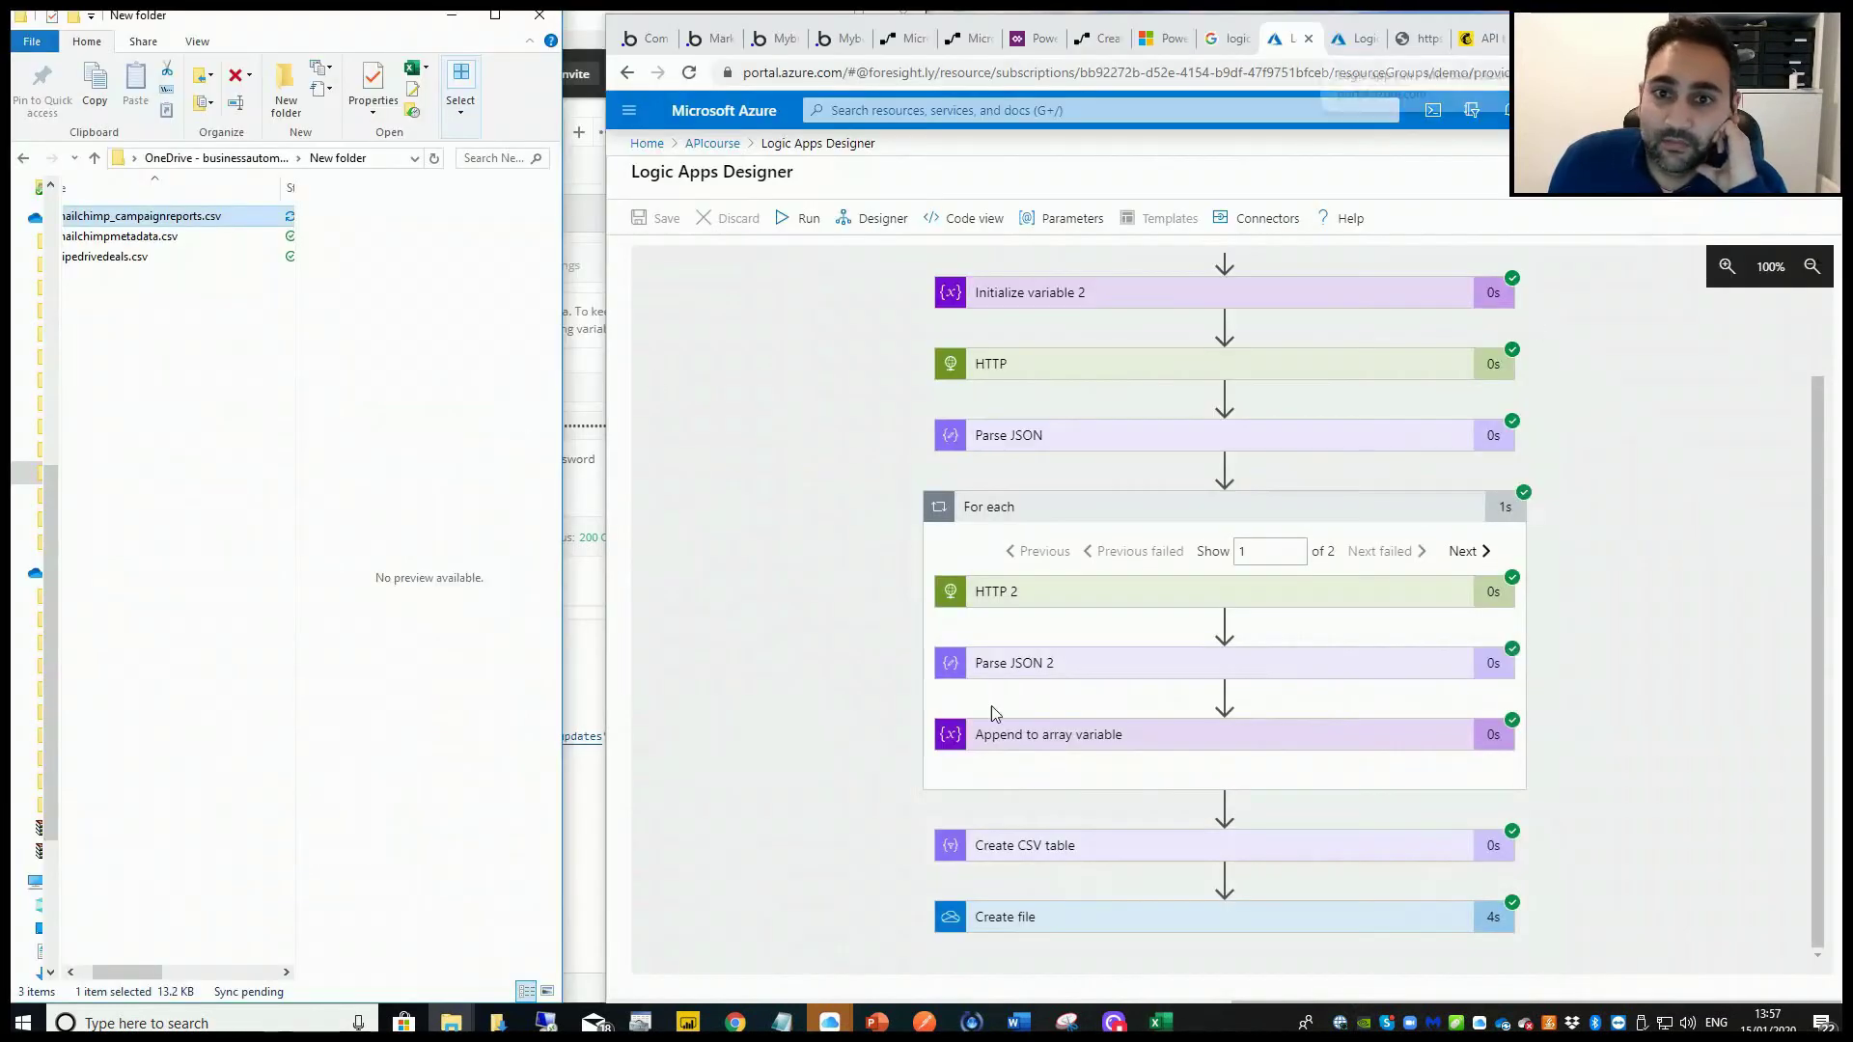